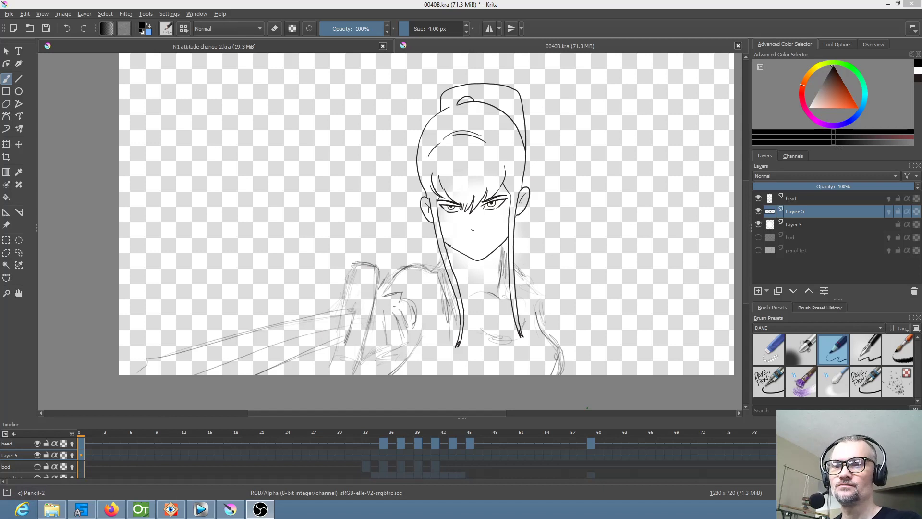
Step: Look at the drawing in N1 attitude change 2.kra and return to the 0040B.kra document
click(564, 48)
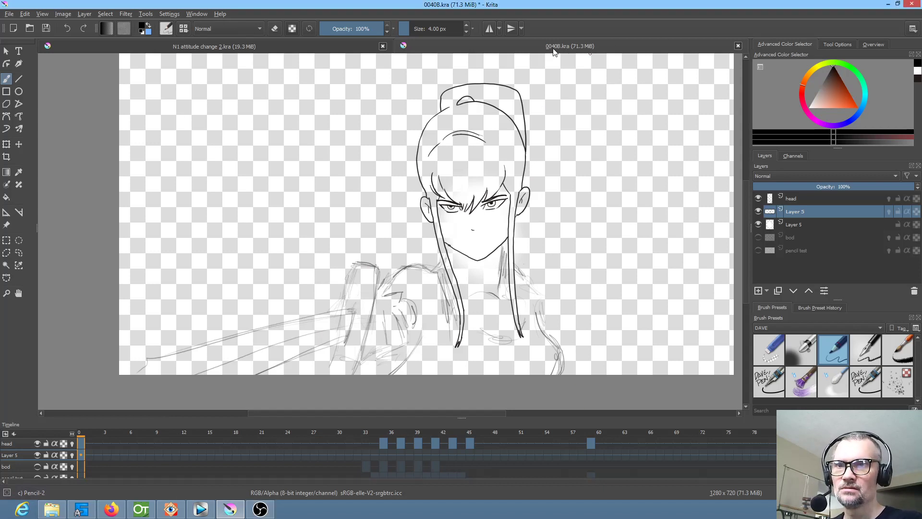
click(353, 47)
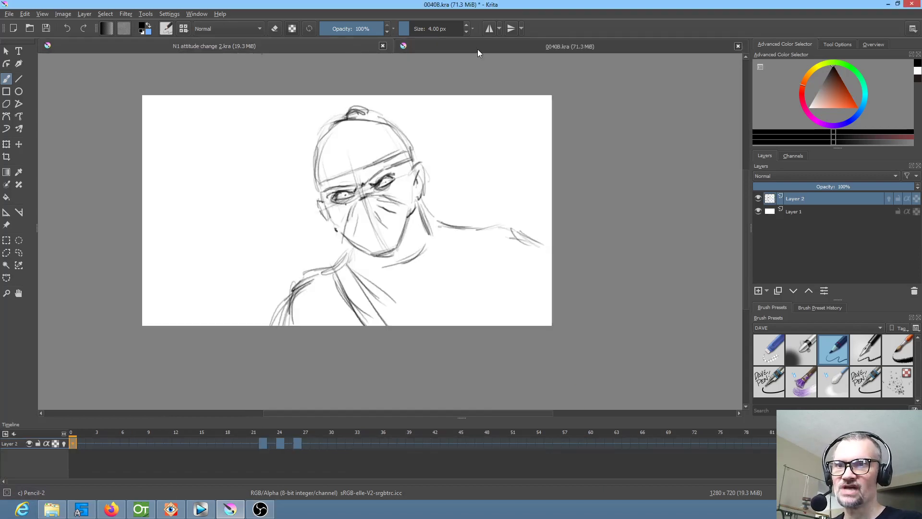
click(477, 49)
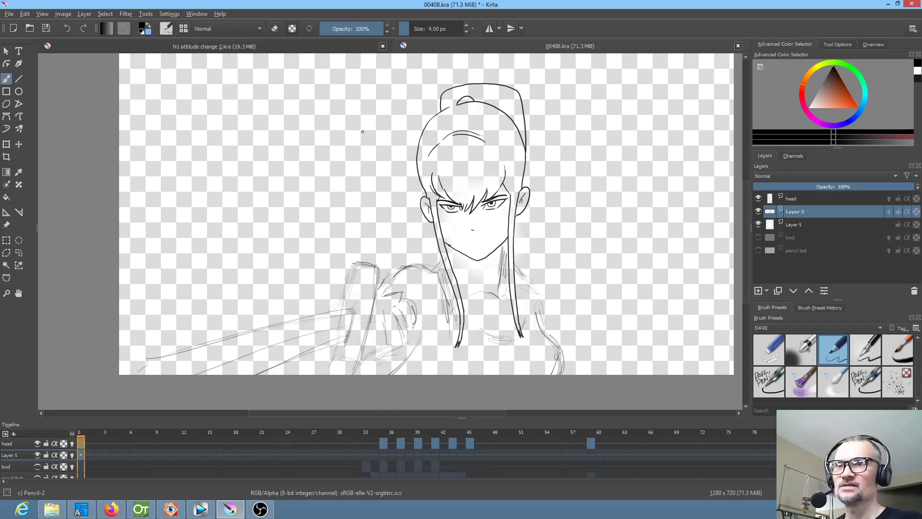
scroll(362, 307, down, 1)
scroll(371, 304, up, 1)
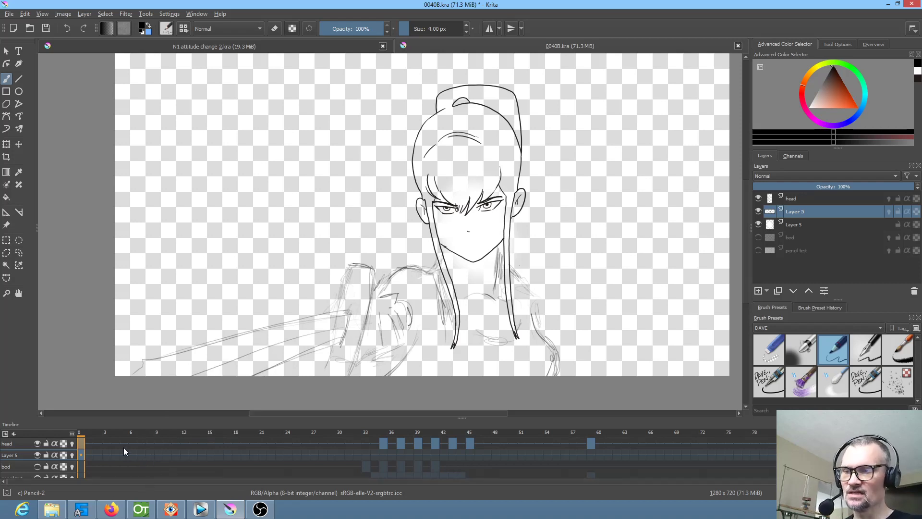
Step: Scrub through the early part of the timeline and hide the layer directly above bod
drag(105, 433, 116, 436)
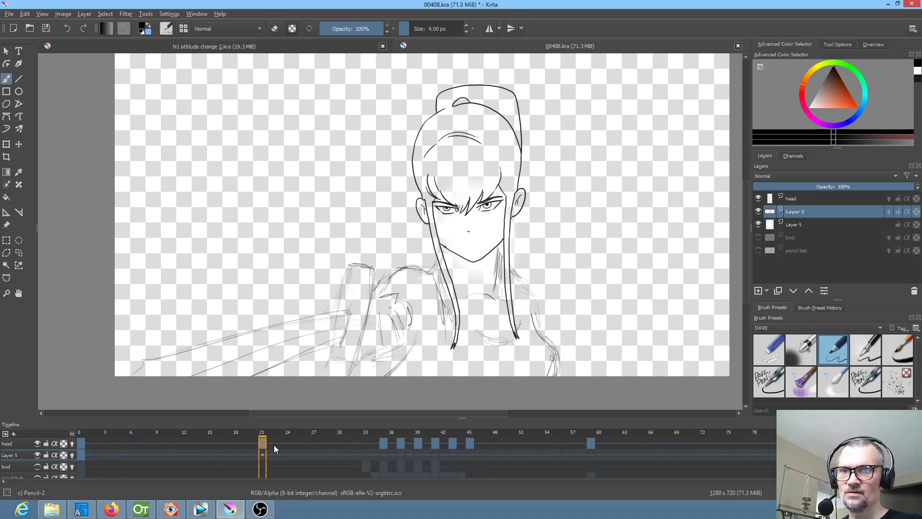
mouse_move(376, 451)
mouse_down()
mouse_move(466, 448)
mouse_move(96, 430)
mouse_up()
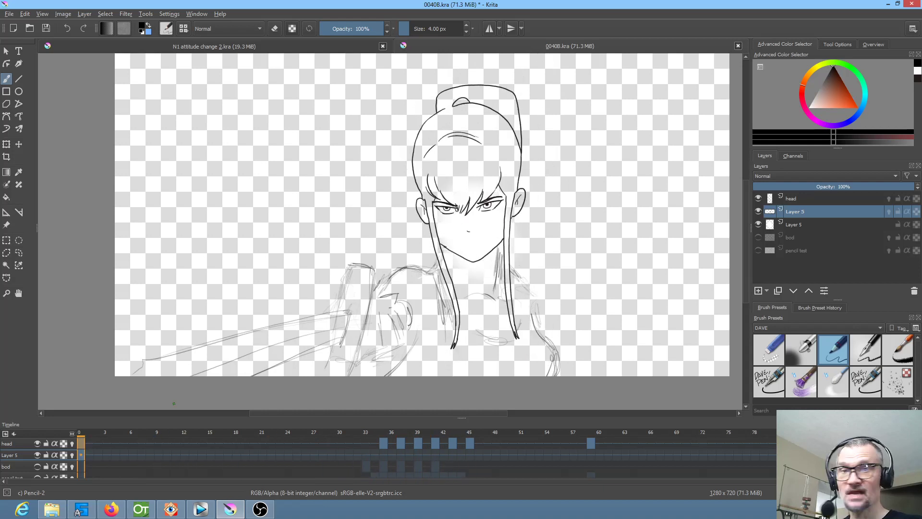
click(759, 224)
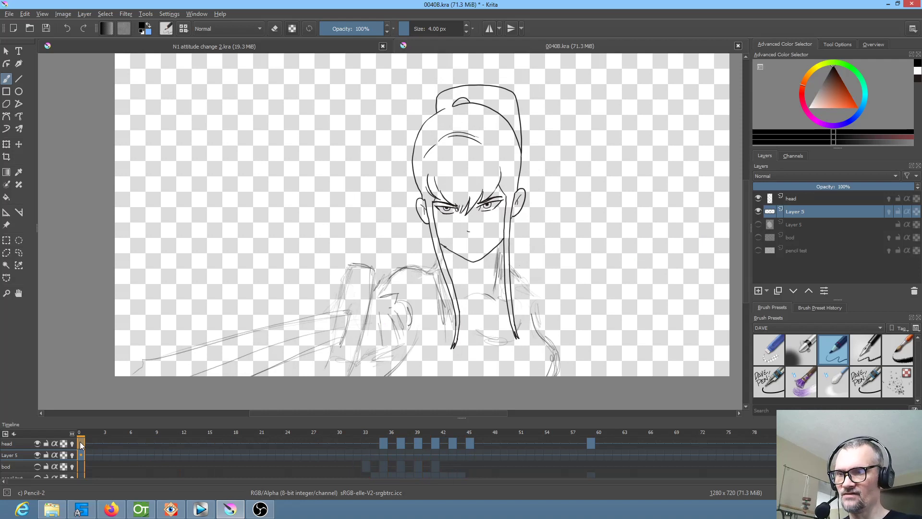
Step: Play the animation and get a closer view of the head, finishing at frame 0
key(space)
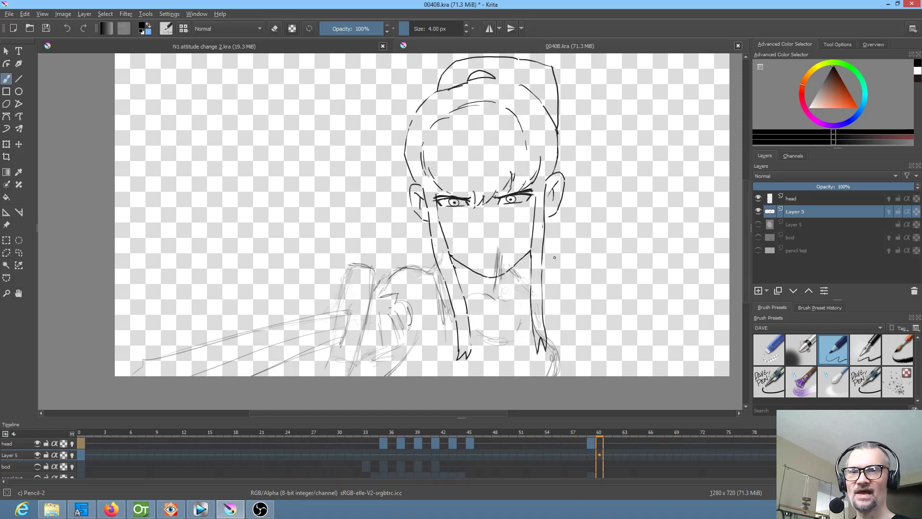
scroll(548, 264, up, 1)
drag(546, 283, 533, 345)
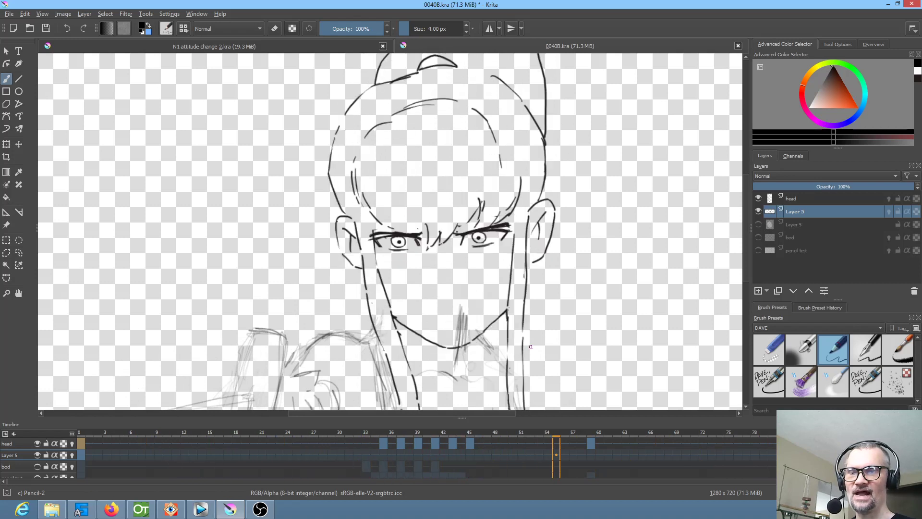
mouse_move(82, 430)
mouse_down()
mouse_move(484, 433)
mouse_move(73, 426)
mouse_up()
Step: Turn on onion skins for the head layer and check them around frame 34
click(72, 443)
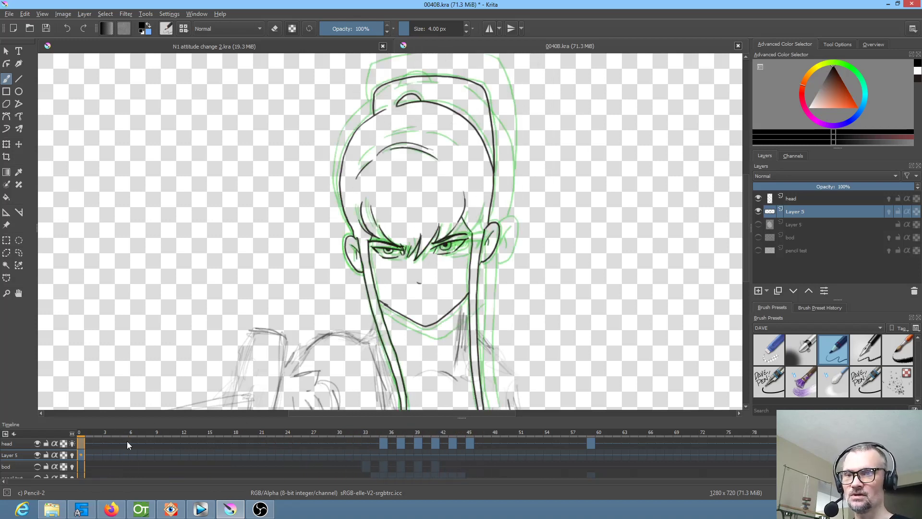
mouse_move(380, 429)
mouse_down()
mouse_move(481, 433)
mouse_move(363, 435)
mouse_up()
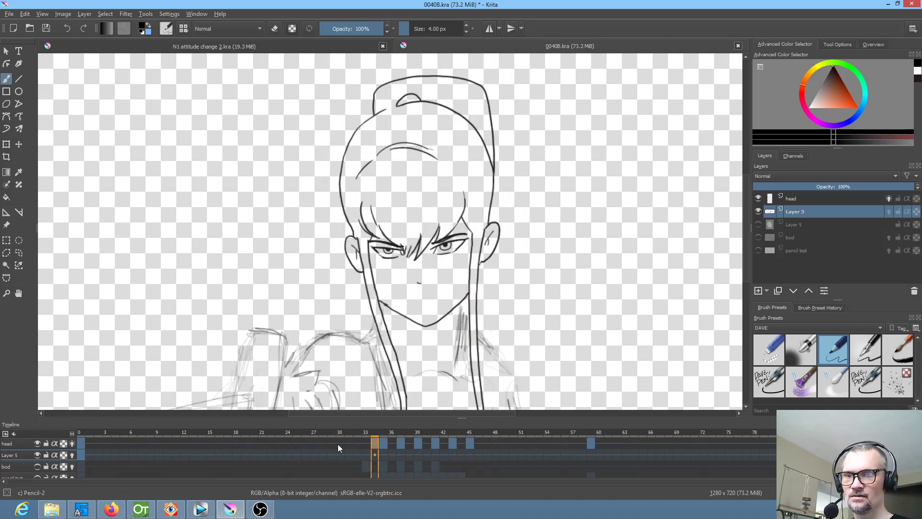
click(73, 443)
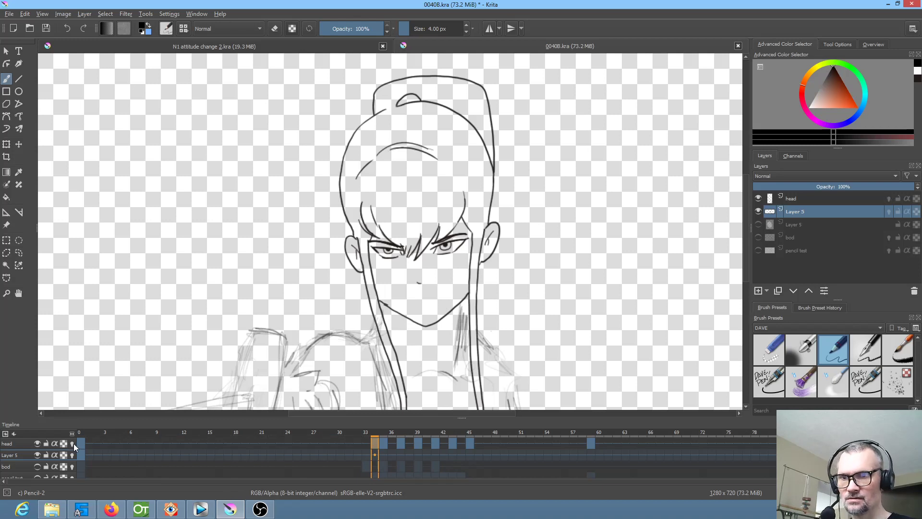
click(73, 443)
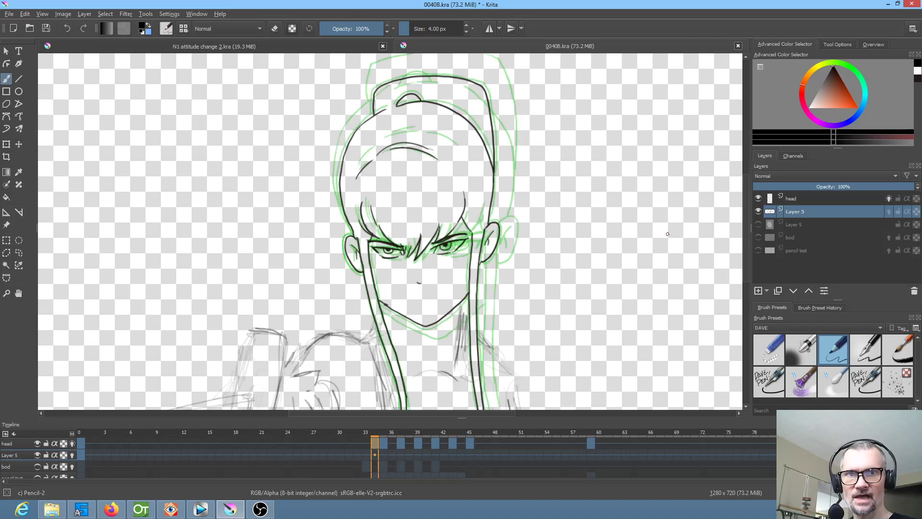
Step: Play the head animation repeatedly from frame 0 to review its timing and movement
mouse_move(379, 432)
mouse_down()
mouse_move(419, 431)
mouse_move(296, 436)
mouse_up()
key(space)
key(space)
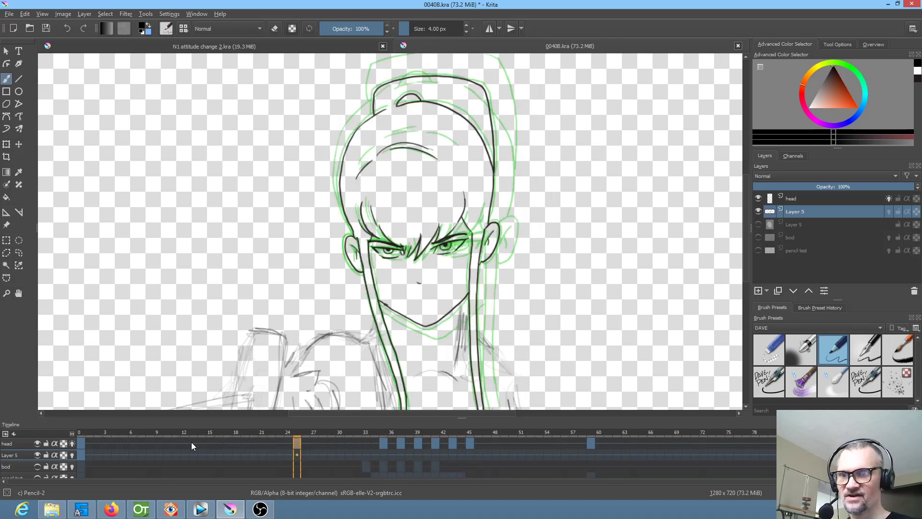
click(82, 442)
key(space)
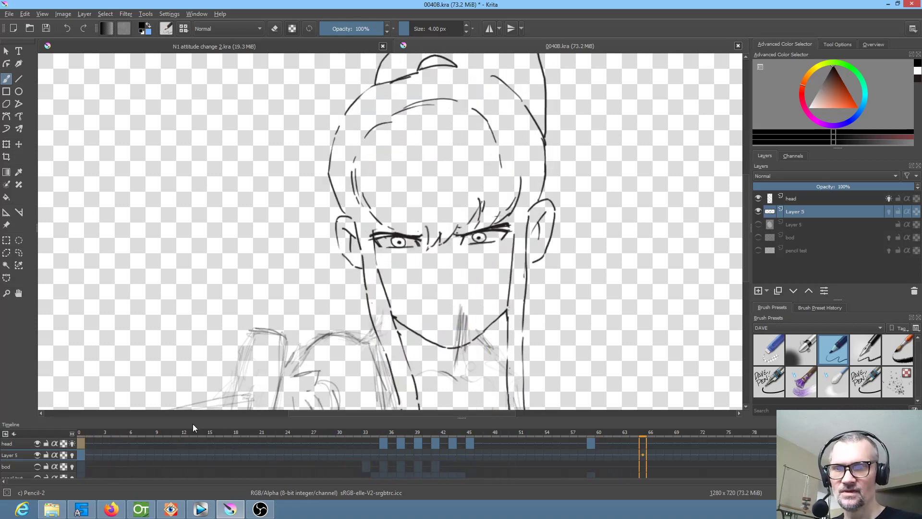
key(space)
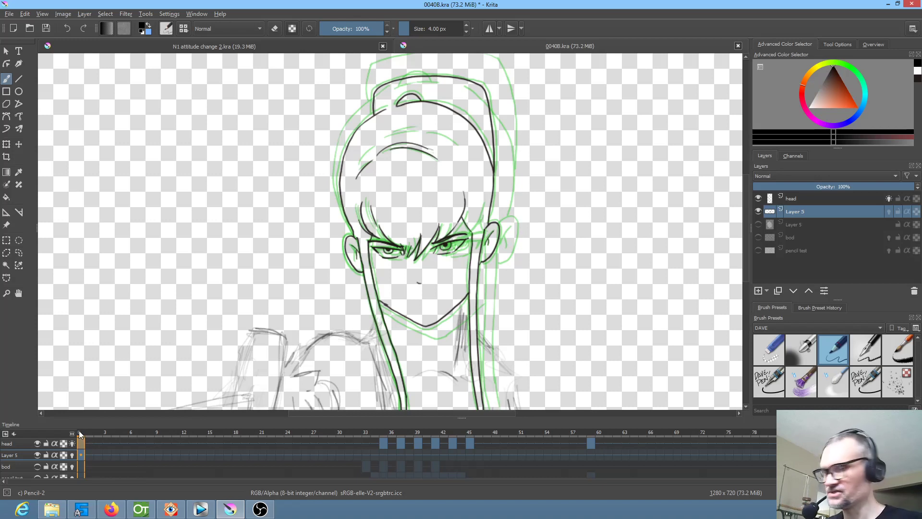
key(space)
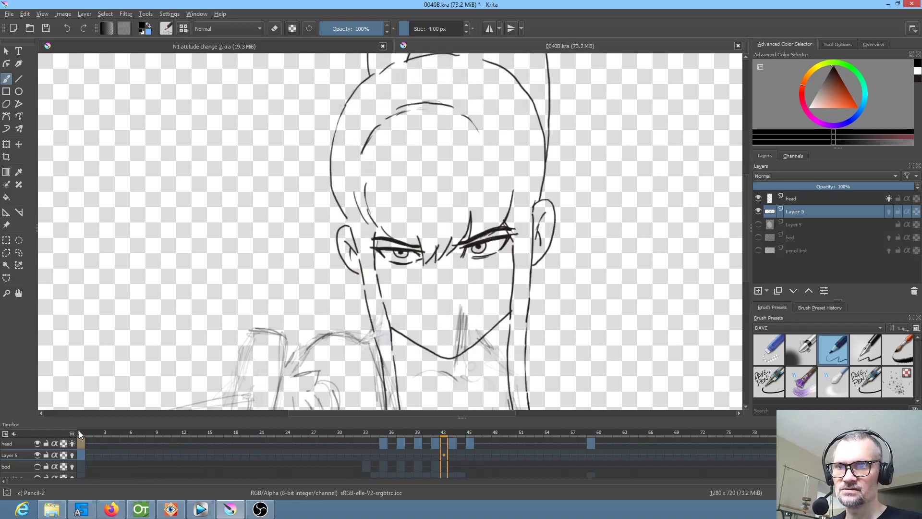
key(space)
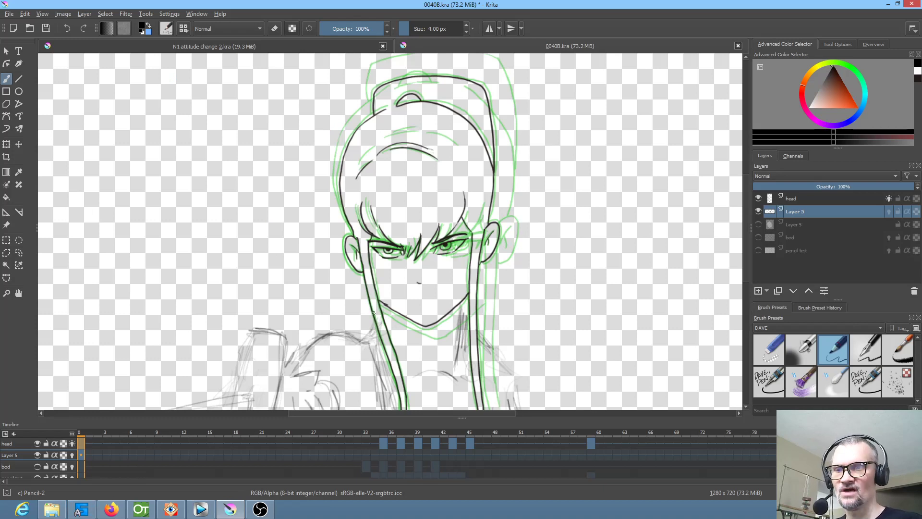
mouse_move(137, 435)
mouse_down()
mouse_move(586, 433)
mouse_move(409, 434)
mouse_move(47, 405)
mouse_up()
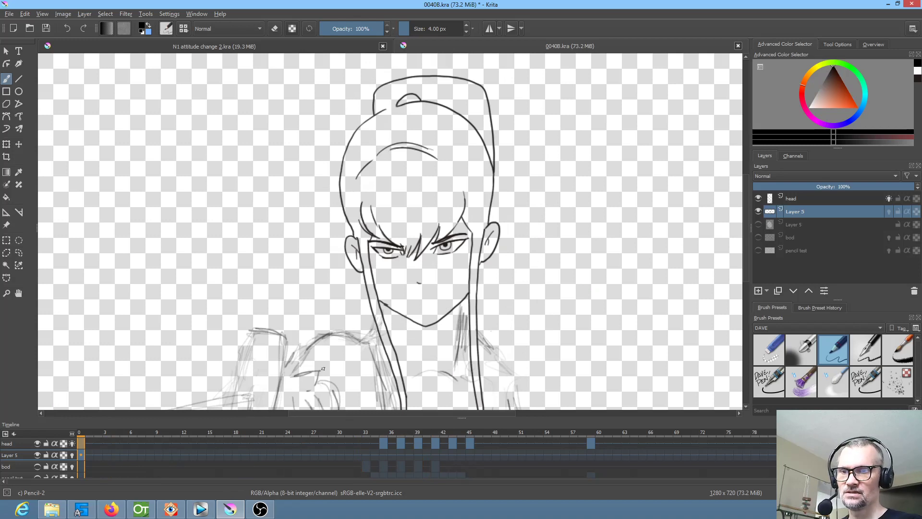
Step: Go to the head keyframe at frame 37 and turn off the head layer's onion skins
drag(108, 434, 402, 424)
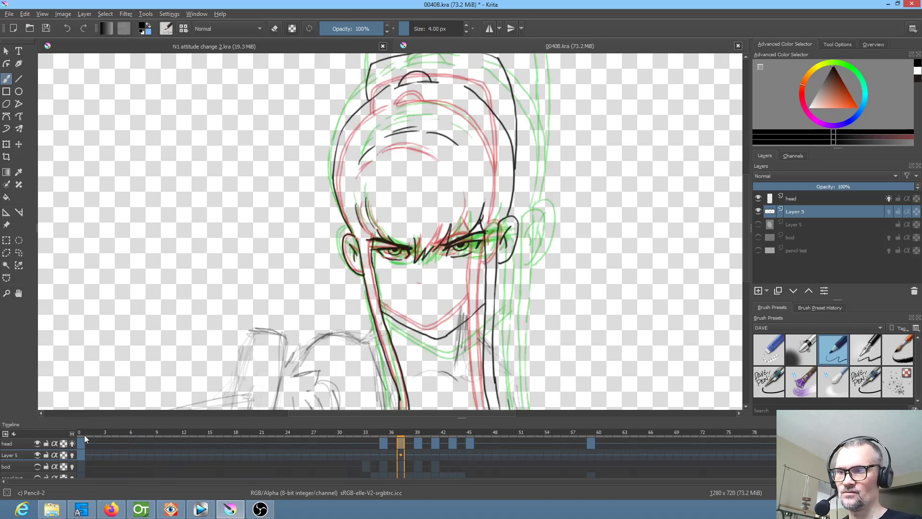
click(73, 443)
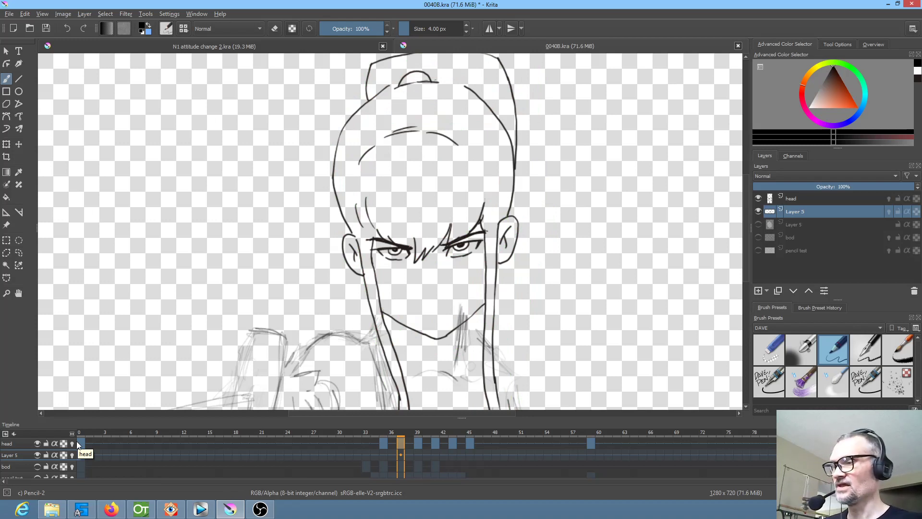
mouse_move(2, 514)
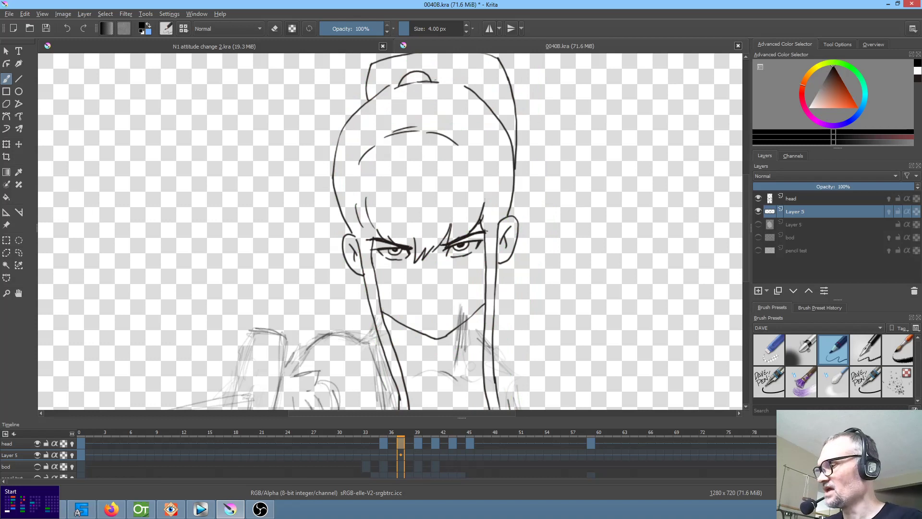
Step: Compare the head drawing at frame 0 with its keyframes at frames 35, 37 and 39
click(80, 455)
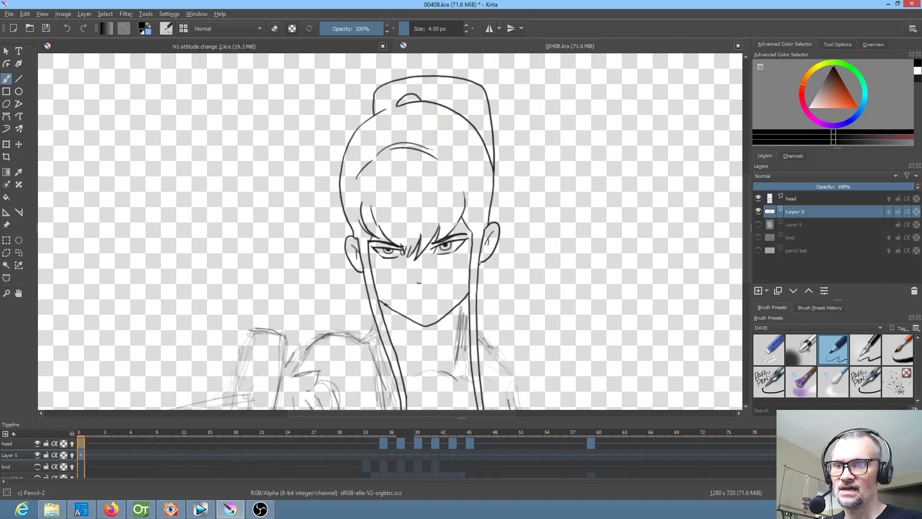
click(380, 443)
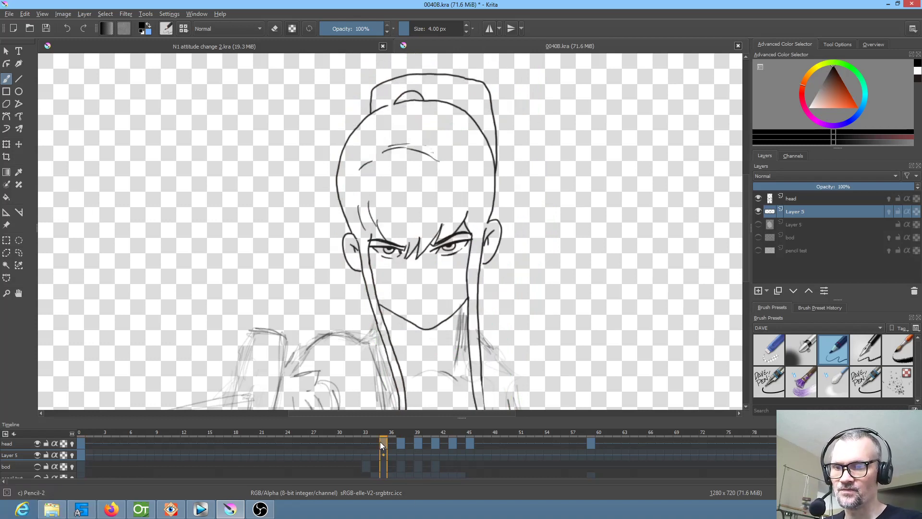
key(Home)
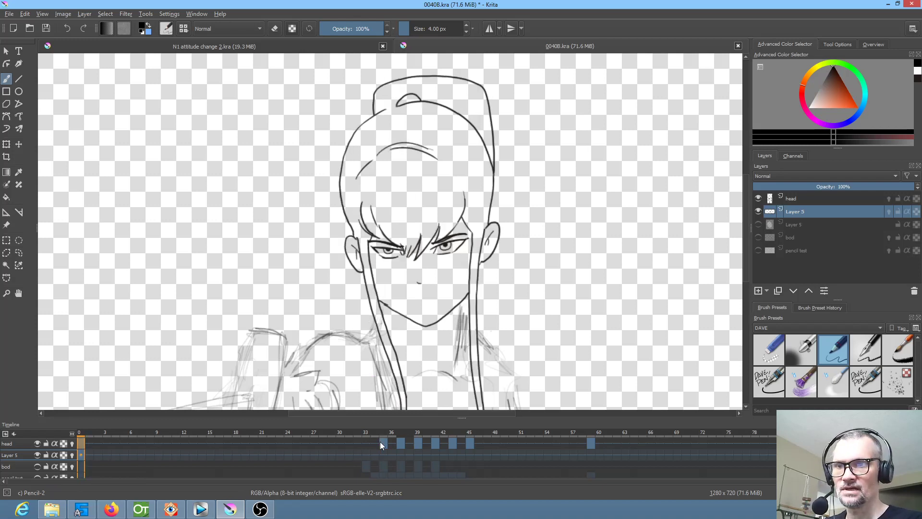
click(386, 442)
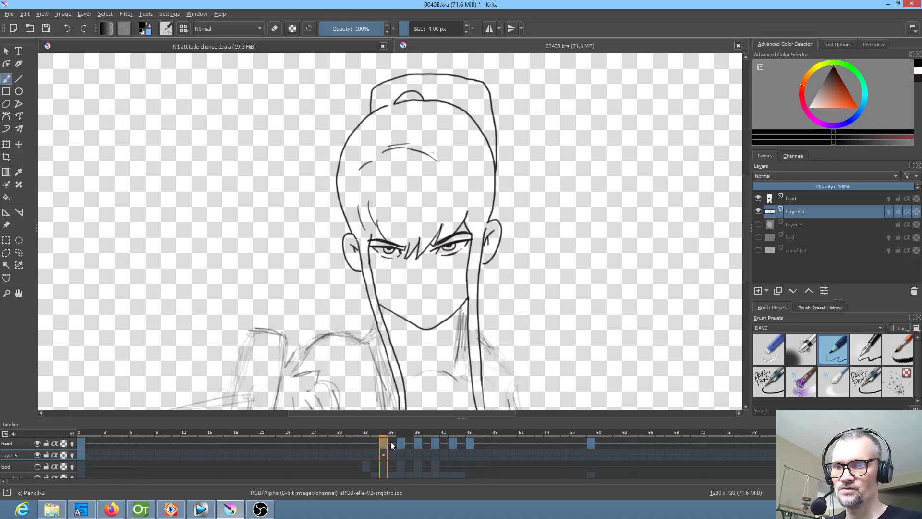
click(399, 441)
click(420, 440)
key(Home)
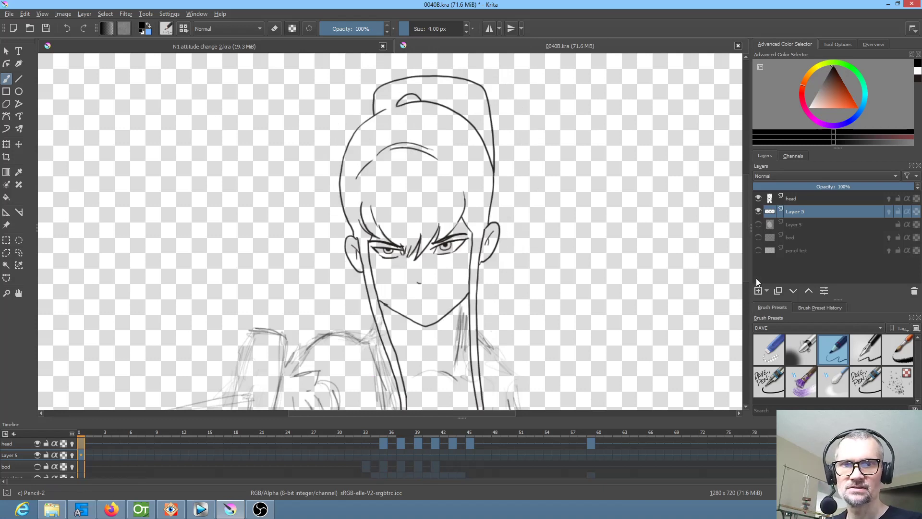
Step: Select the head layer and step forward frame by frame from frame 34 to frame 41
click(800, 199)
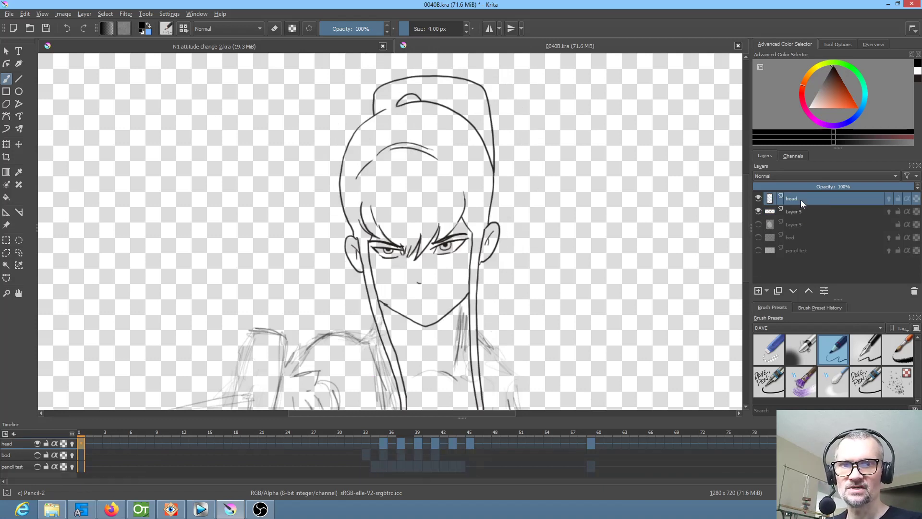
click(374, 443)
key(Right)
key(Right)
key(Right)
key(Right)
key(Right)
key(Right)
key(Right)
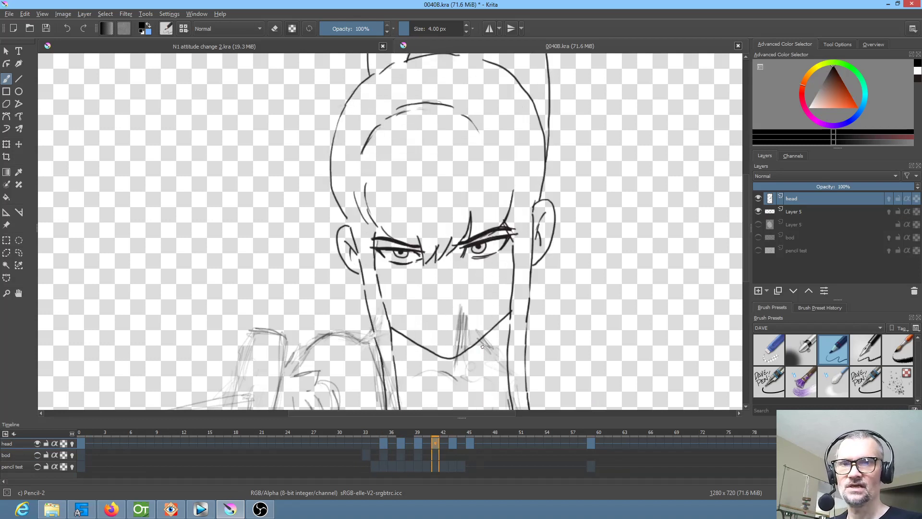
Step: Hide the shoulder sketch layer to play the head animation alone, and show the sketch layer again
click(758, 212)
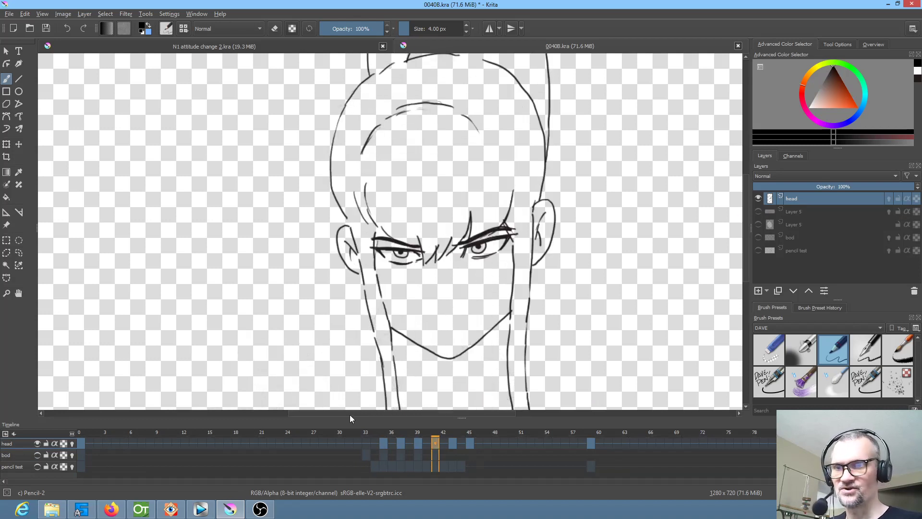
key(space)
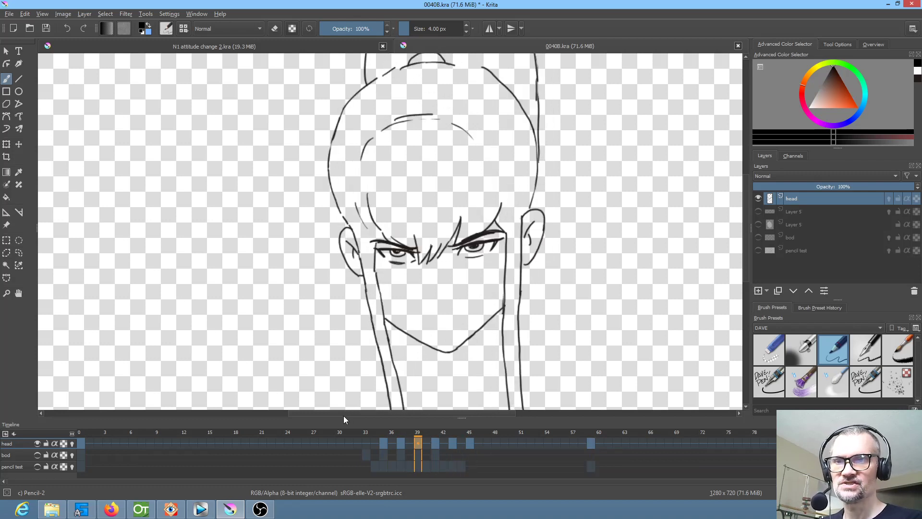
click(759, 212)
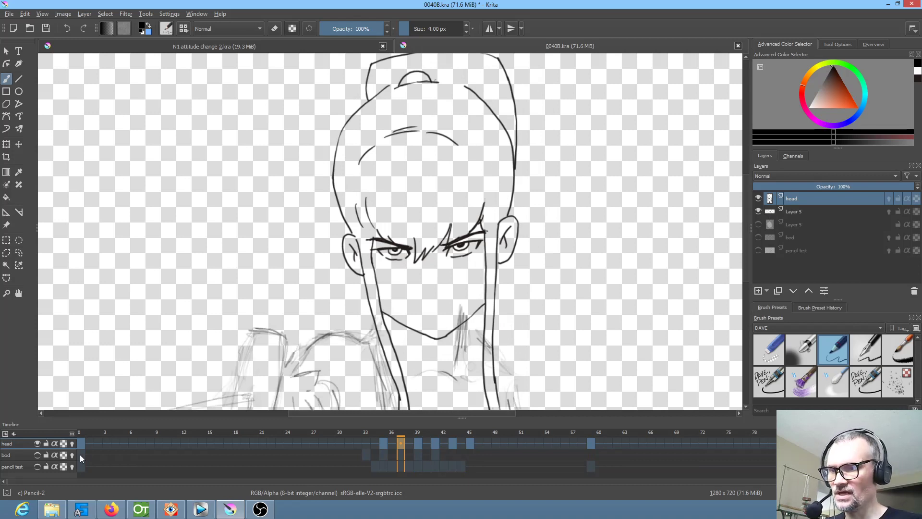
Step: Delete the hidden layer between the shoulder sketch layer and bod, leaving bod selected
click(18, 454)
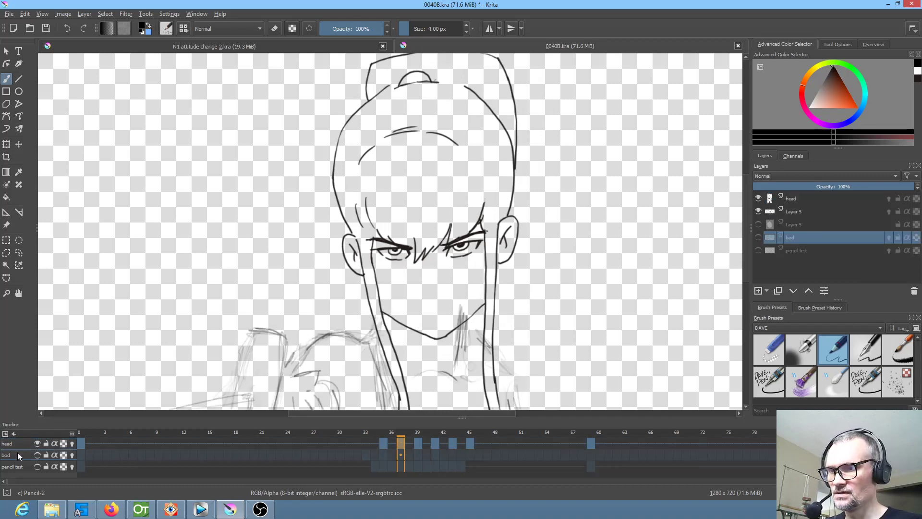
click(761, 225)
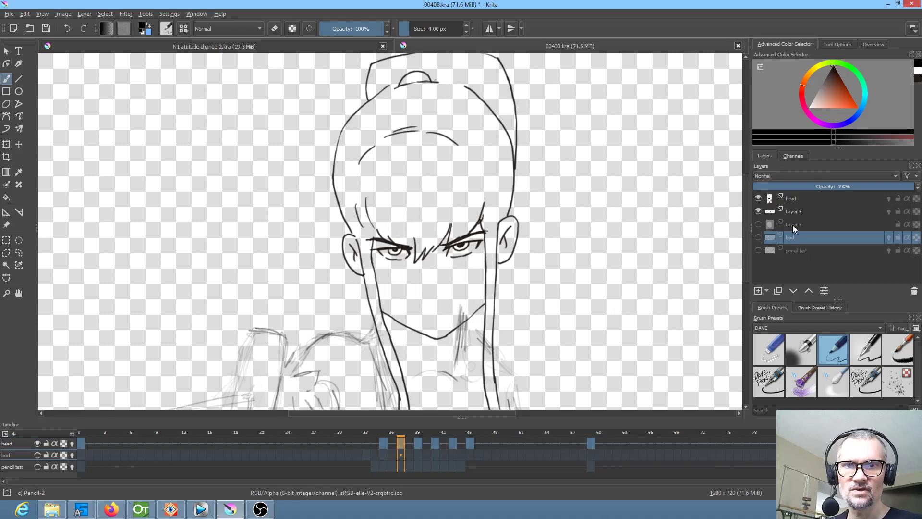
click(914, 291)
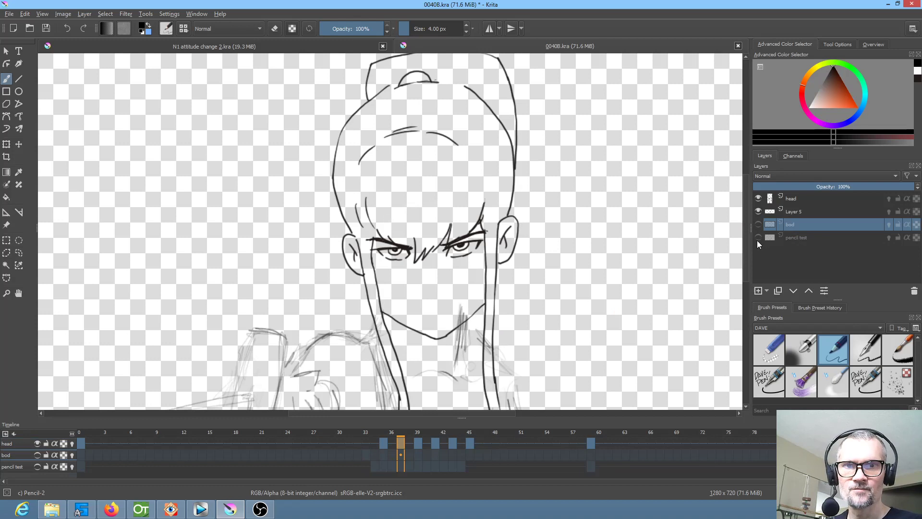
Step: Check the hidden pencil test layer and delete it
click(758, 238)
click(757, 238)
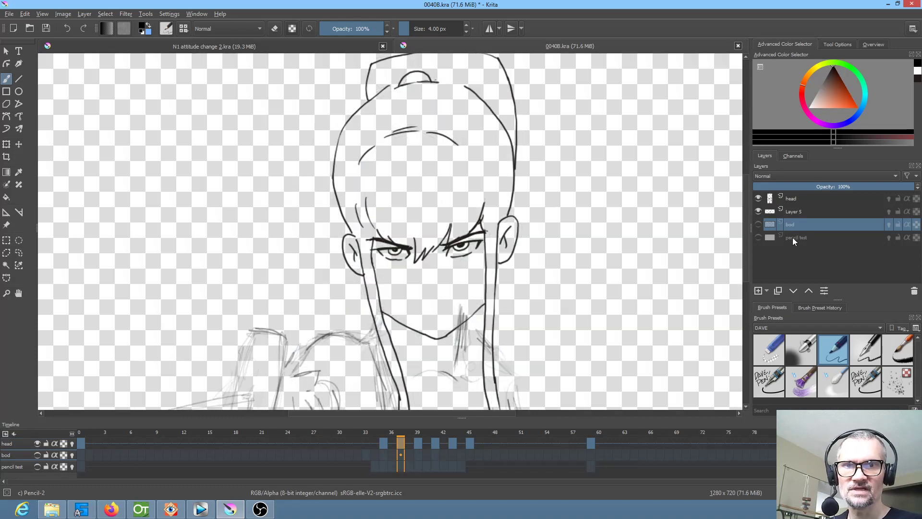
click(792, 238)
click(914, 292)
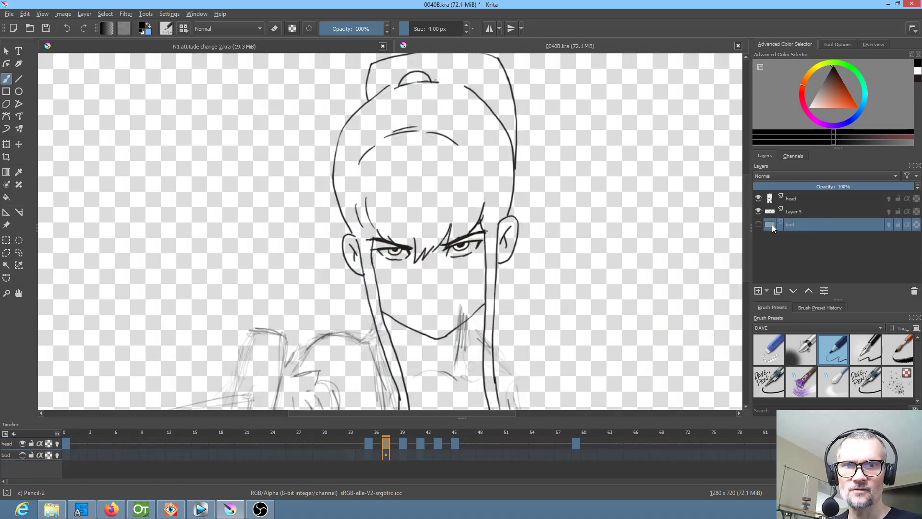
Step: Show the bod layer to check its drawing, and delete that layer
click(759, 224)
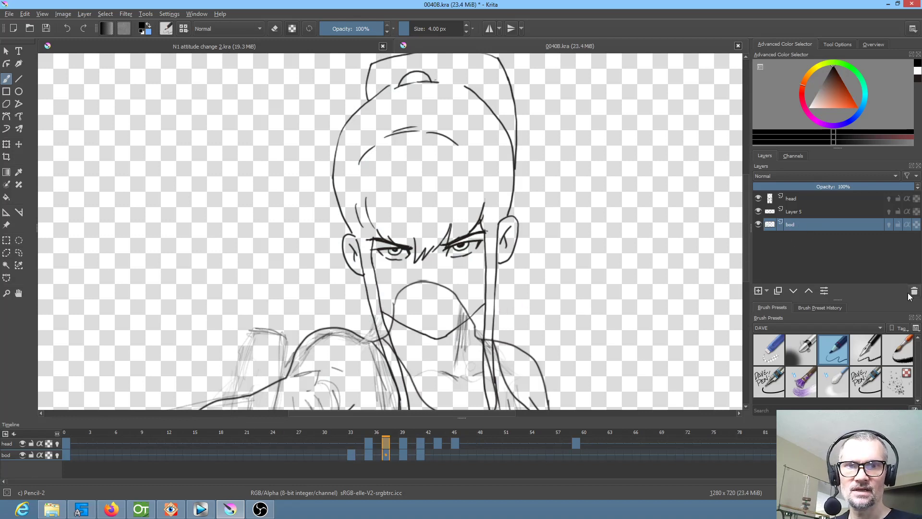
key(2)
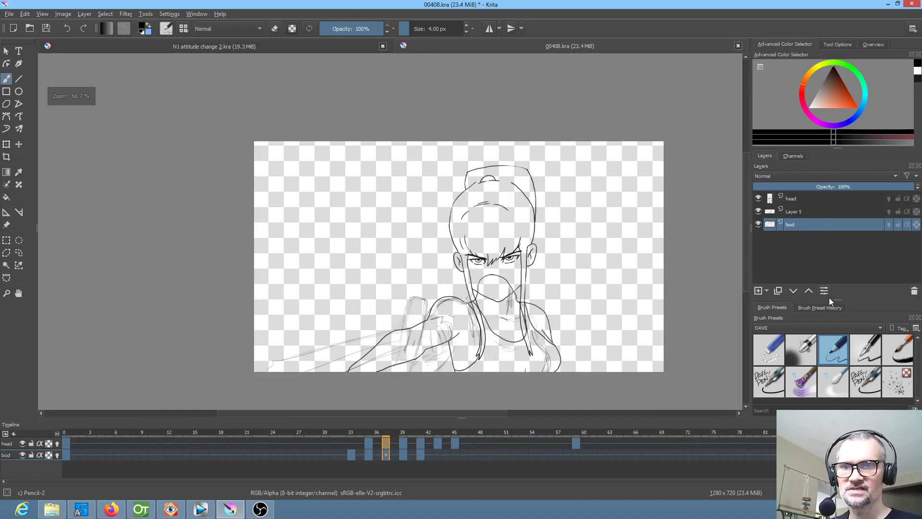
click(915, 292)
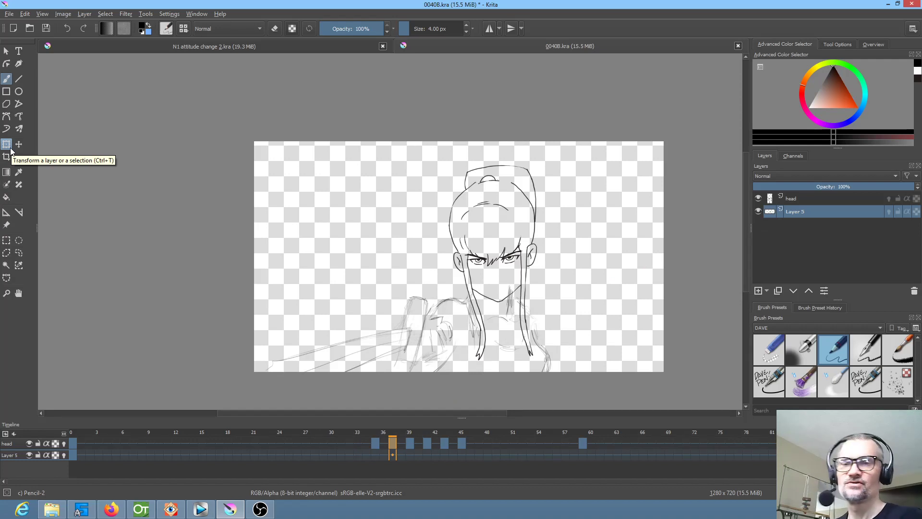
Step: At frame 0 on Layer 5, sketch darker strokes over the shoulder and upper arm on the image's right side
click(75, 434)
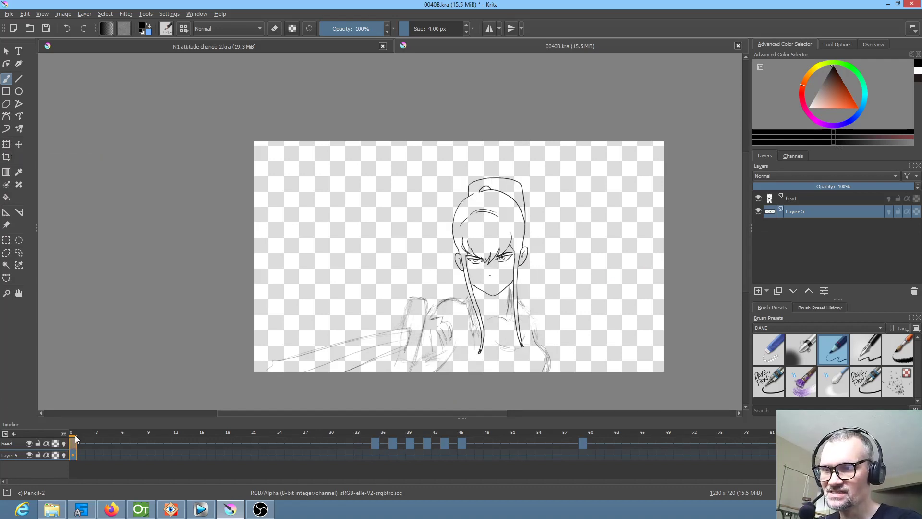
mouse_move(286, 441)
mouse_down()
mouse_move(529, 462)
mouse_move(72, 449)
mouse_move(140, 438)
mouse_move(385, 437)
mouse_move(582, 447)
mouse_move(424, 443)
mouse_move(167, 411)
mouse_move(77, 512)
mouse_up()
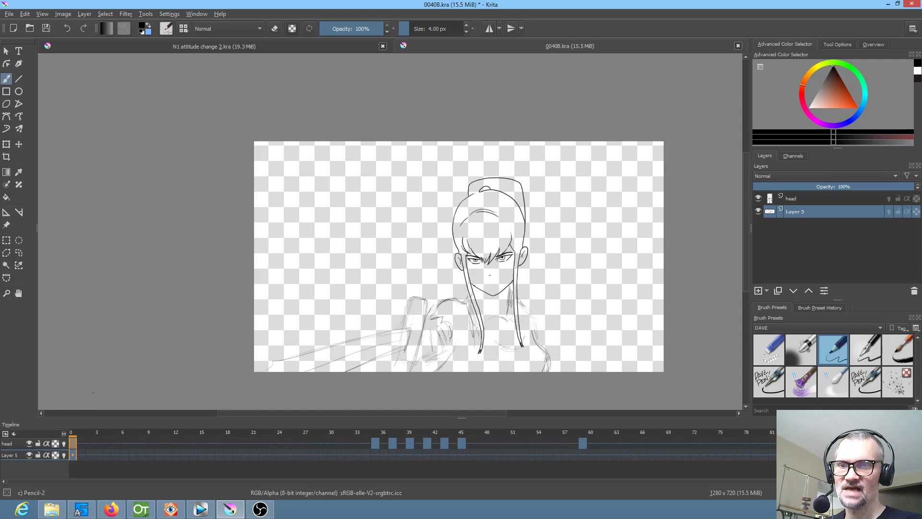
scroll(530, 289, up, 3)
scroll(531, 289, down, 2)
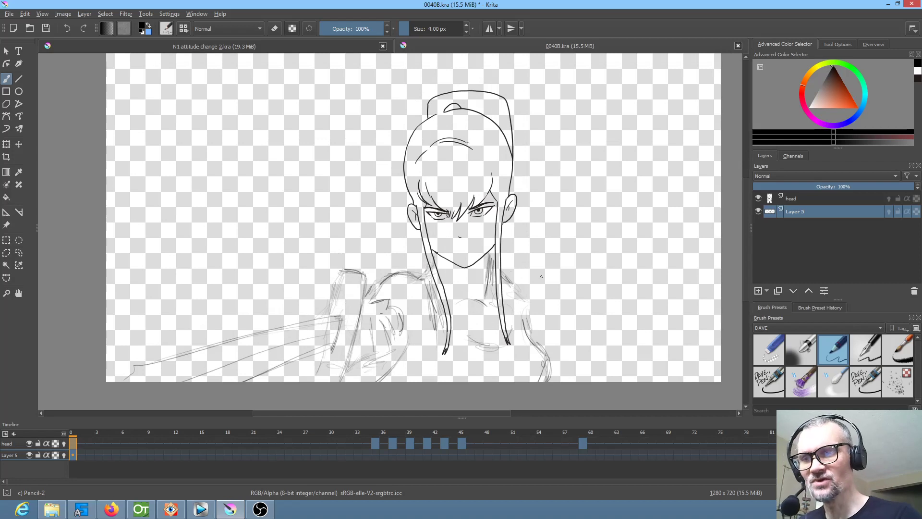
click(811, 198)
click(808, 210)
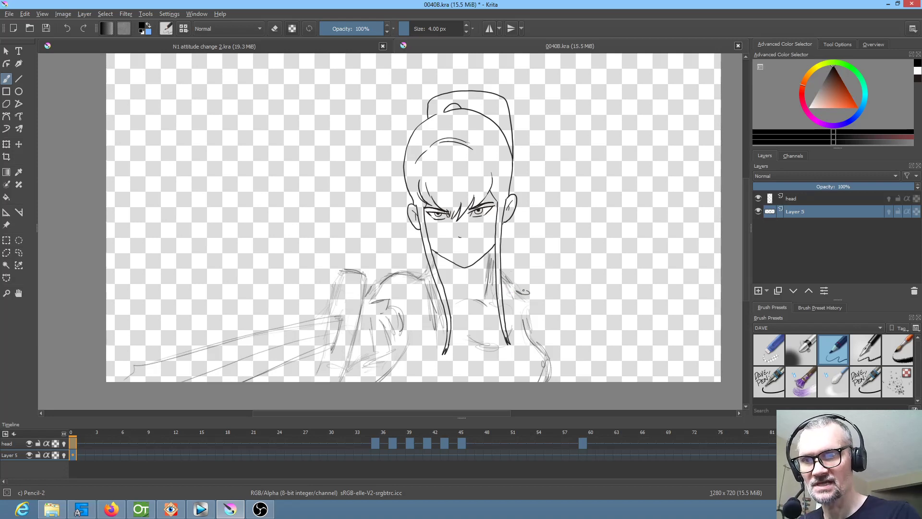
drag(535, 302, 538, 323)
drag(536, 302, 537, 331)
mouse_move(524, 293)
mouse_down()
mouse_move(535, 302)
mouse_move(550, 373)
mouse_move(546, 357)
mouse_up()
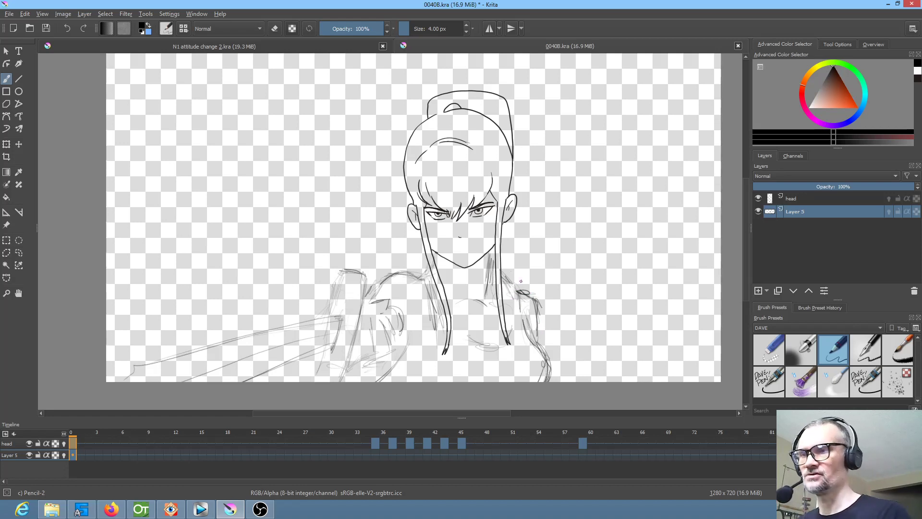
Step: Save the file and darken the outer edge of the upright shape beside the shoulder on the image's left
click(46, 30)
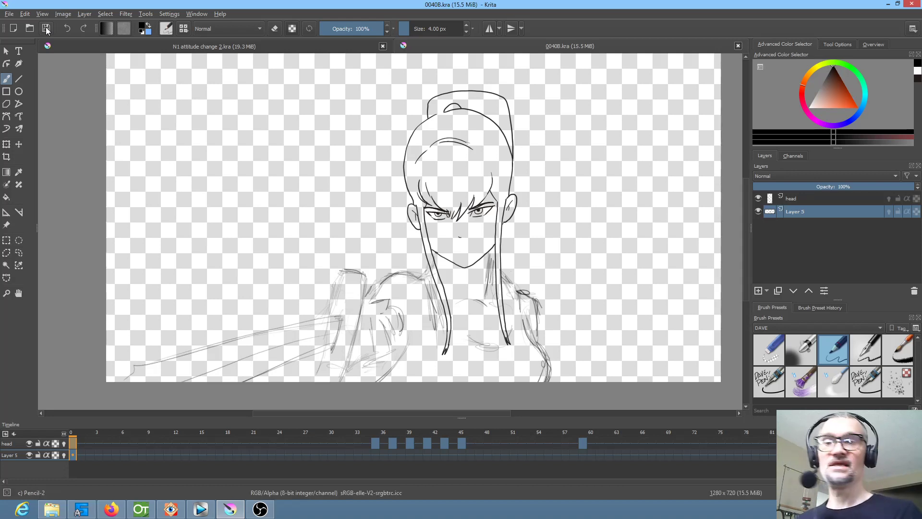
drag(331, 299, 335, 312)
drag(319, 353, 316, 371)
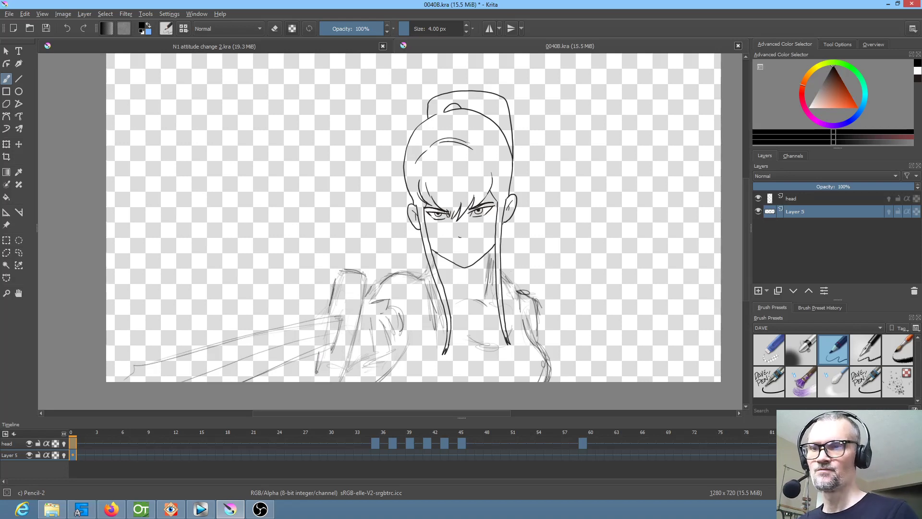
Step: Scribble rough letters in the empty area beside the figure, lasso them, clear them and remove the selection
drag(171, 192, 204, 189)
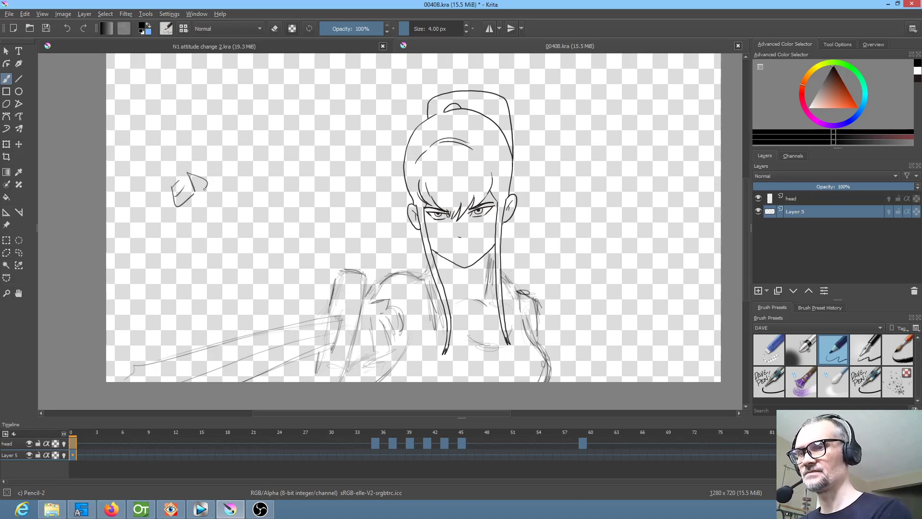
drag(204, 239, 208, 247)
drag(188, 234, 210, 216)
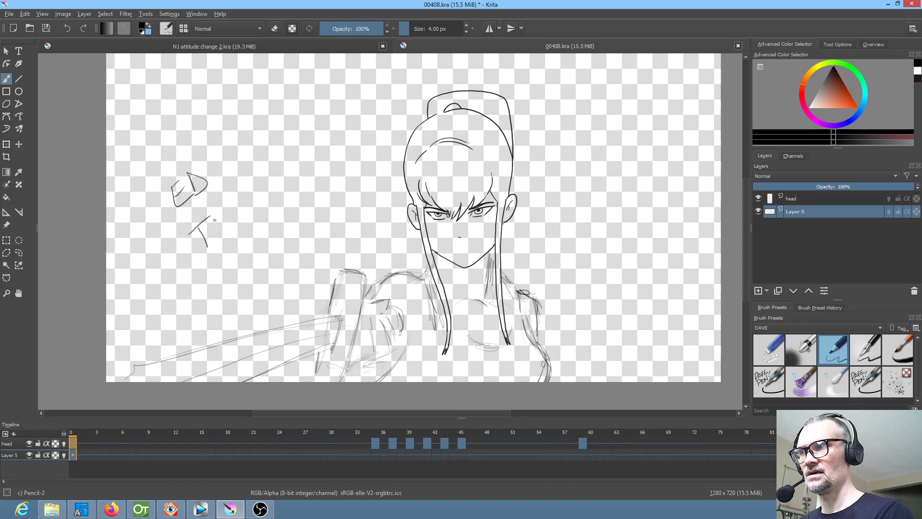
mouse_move(214, 216)
mouse_down()
mouse_move(214, 235)
mouse_move(267, 204)
mouse_move(270, 187)
mouse_up()
drag(232, 256, 276, 225)
drag(242, 263, 284, 237)
key(l)
mouse_move(302, 146)
mouse_down()
mouse_move(134, 260)
mouse_move(267, 140)
mouse_up()
key(Delete)
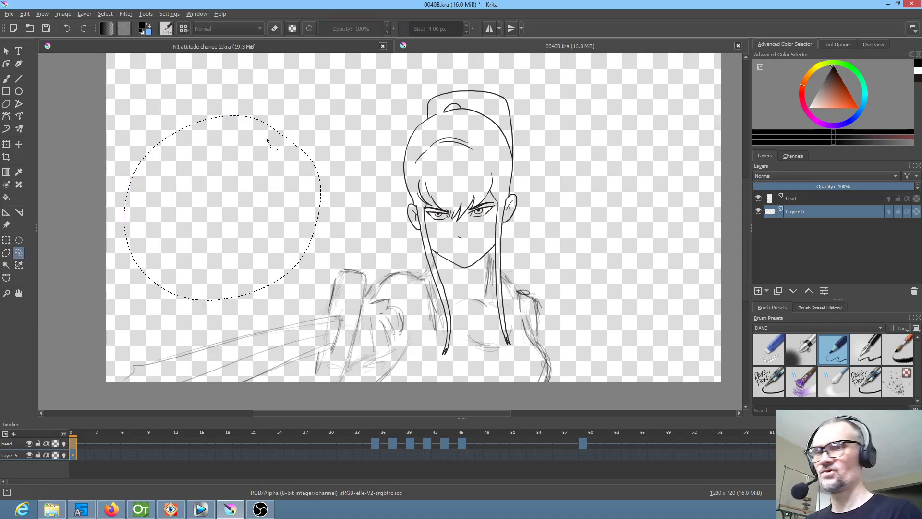
key(ctrl+shift+a)
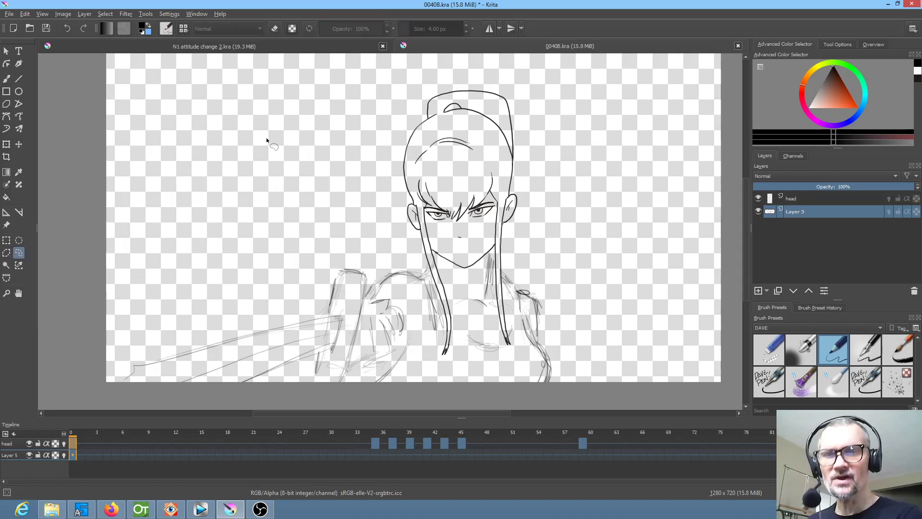
Step: Add strokes to the Layer 5 sketch along the right-hand upper arm, the left-hand shoulder curve and the hand below it
click(549, 316)
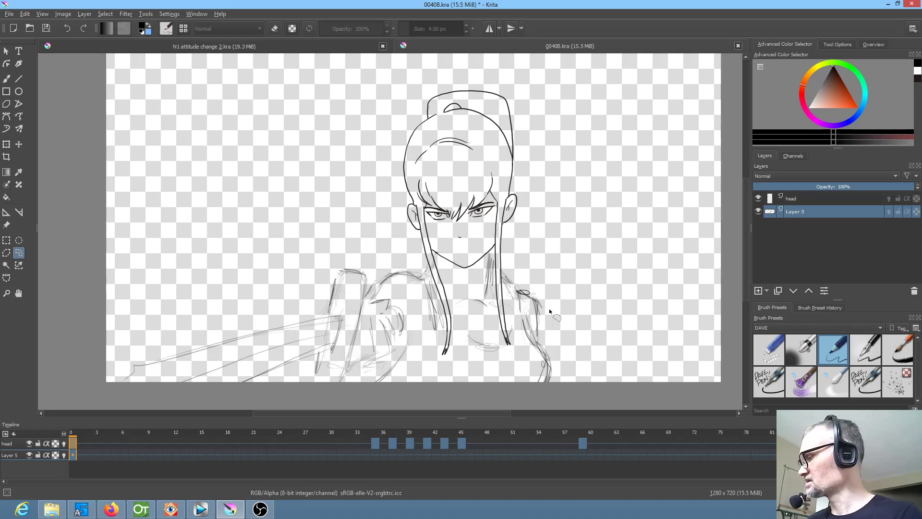
key(b)
drag(540, 311, 537, 338)
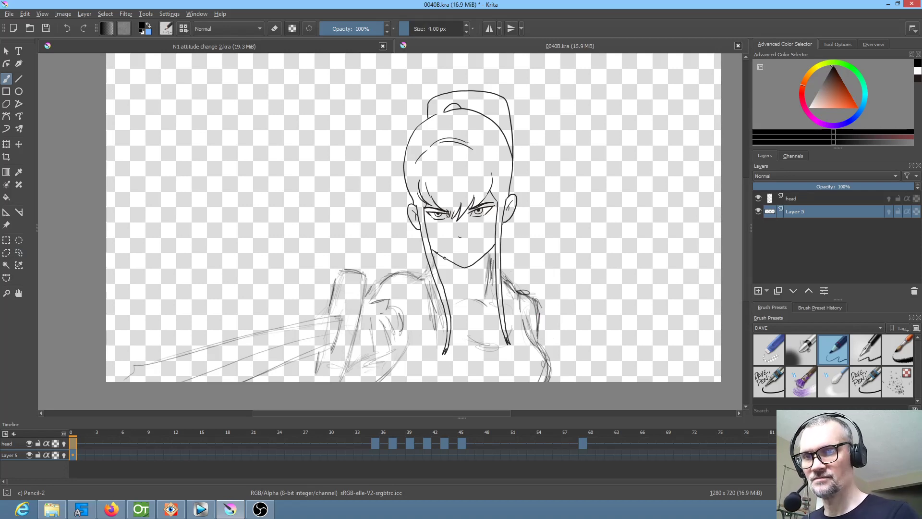
mouse_move(397, 274)
mouse_down()
mouse_move(364, 305)
mouse_move(380, 313)
mouse_up()
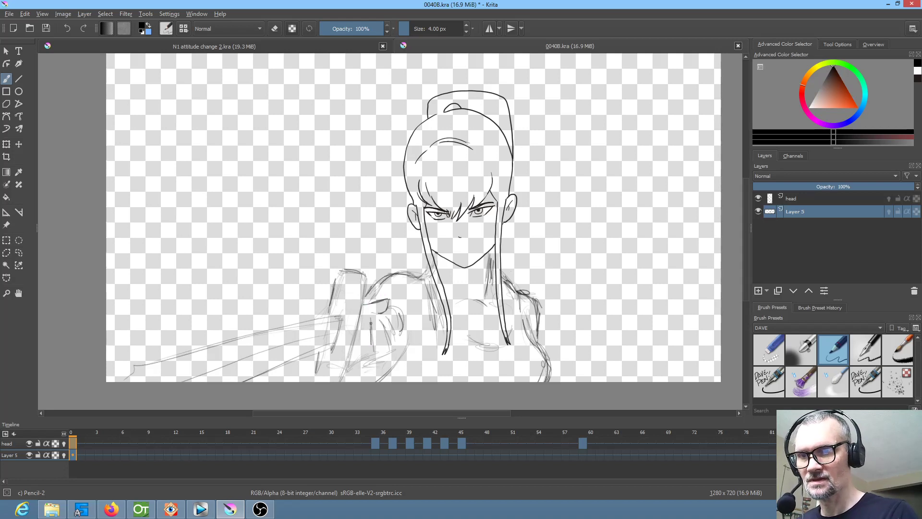
drag(365, 370, 388, 353)
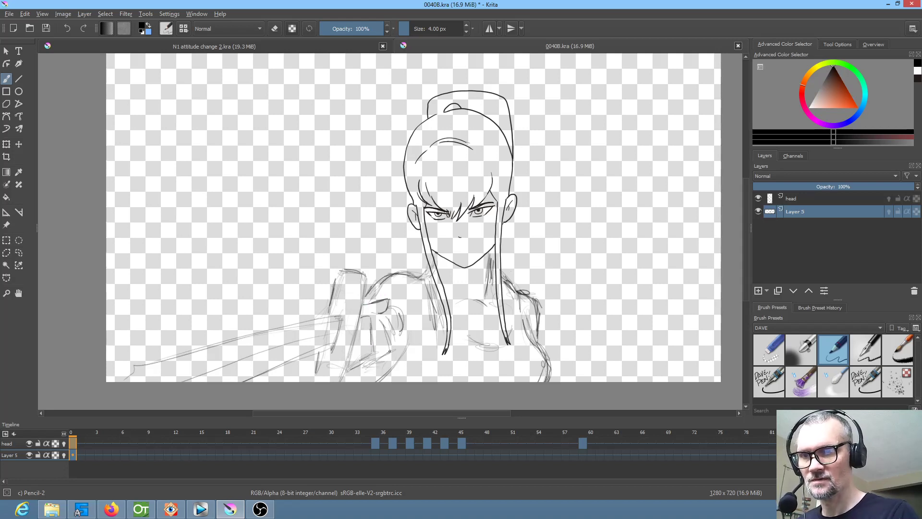
drag(388, 316, 395, 340)
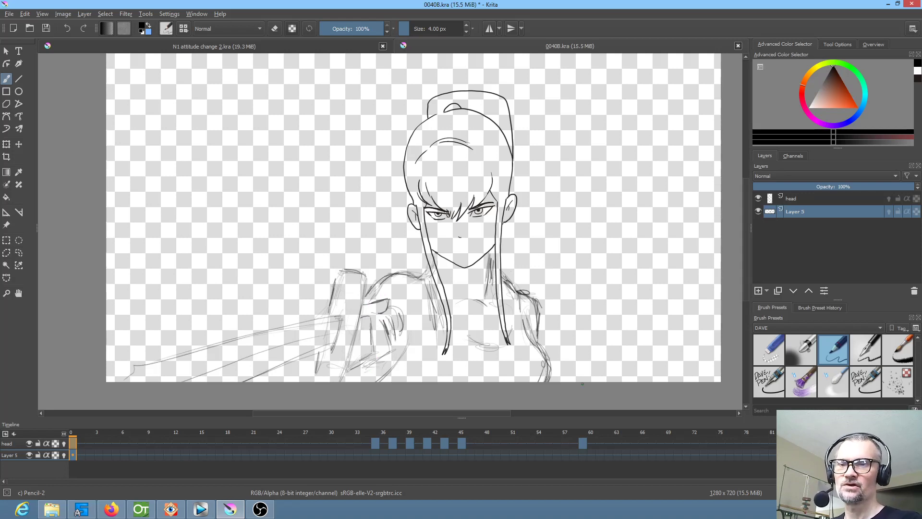
Step: At frame 35, compare with frame 0, scale the Layer 5 shoulder sketch up slightly and nudge it into place
mouse_move(372, 430)
mouse_down()
mouse_move(445, 431)
mouse_move(358, 425)
mouse_move(379, 426)
mouse_up()
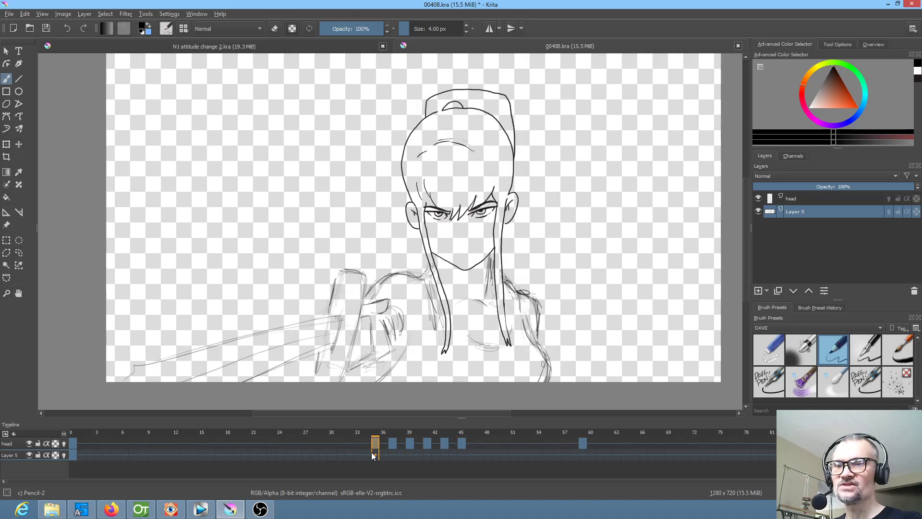
click(7, 145)
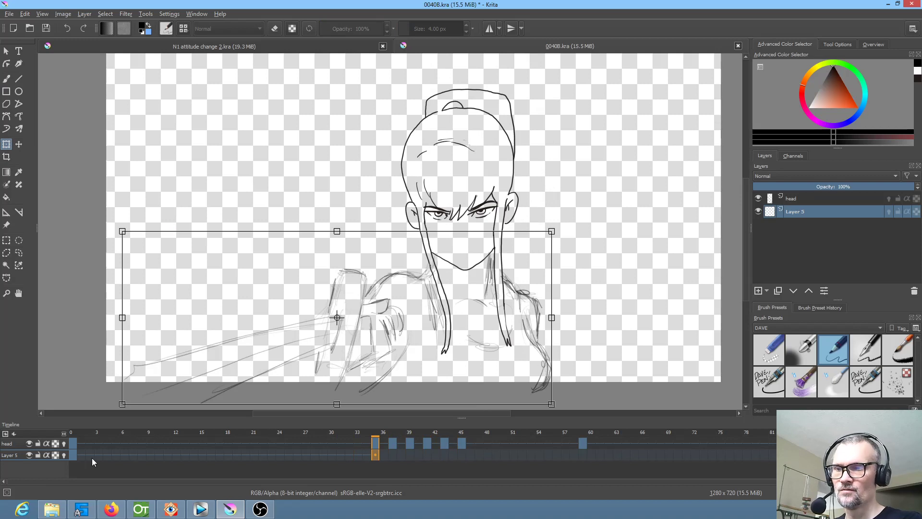
click(75, 453)
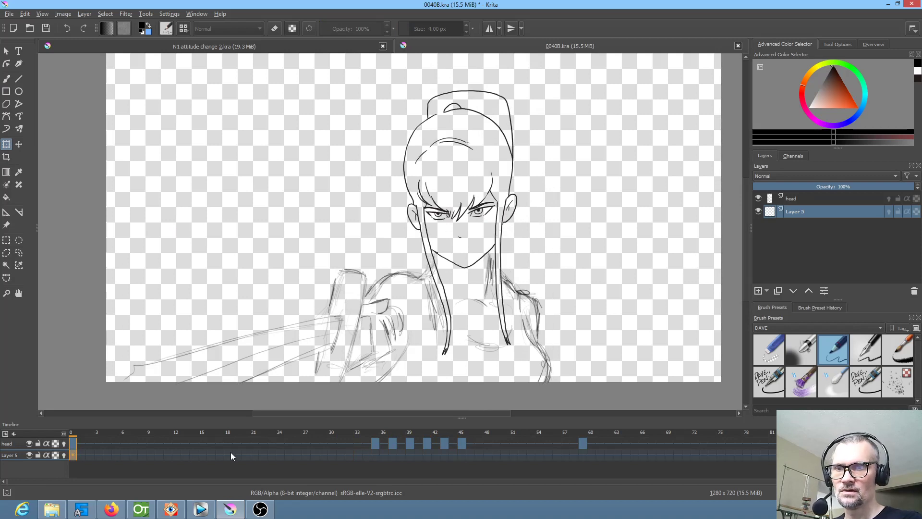
click(375, 452)
click(494, 309)
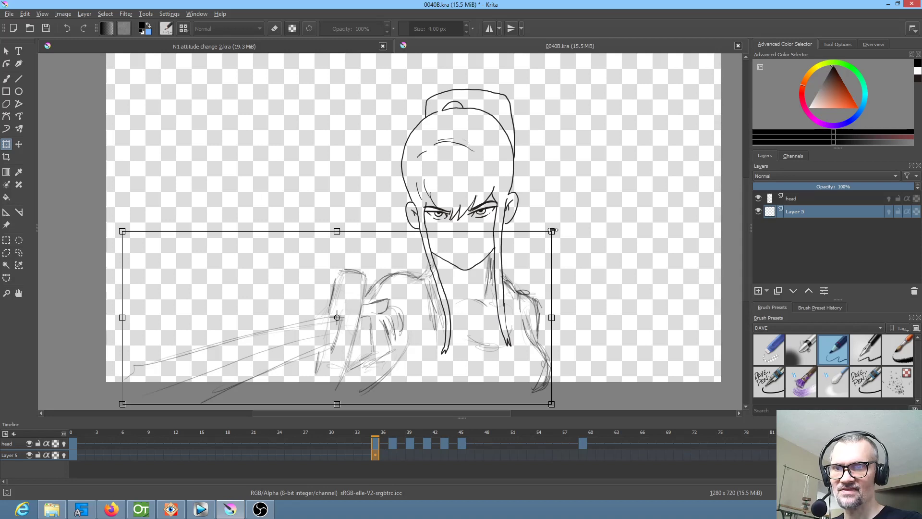
drag(552, 231, 557, 228)
drag(530, 277, 528, 277)
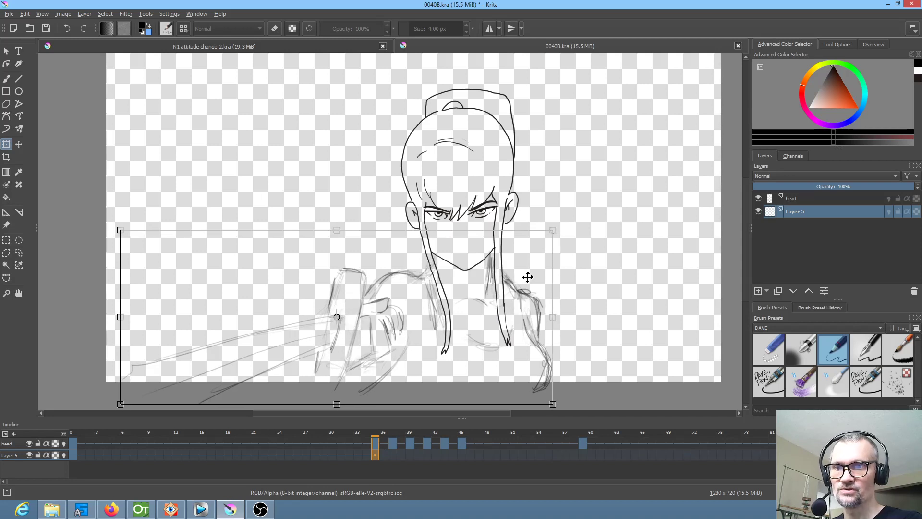
Step: Enlarge and reposition the Layer 5 sketch at frame 37, and flip between it and the preceding frame to compare
click(392, 456)
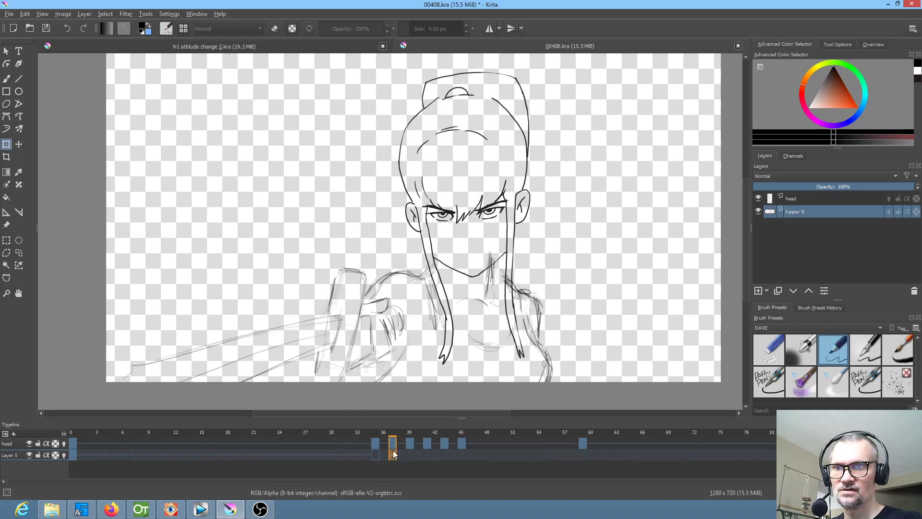
drag(554, 230, 568, 226)
drag(548, 262, 537, 273)
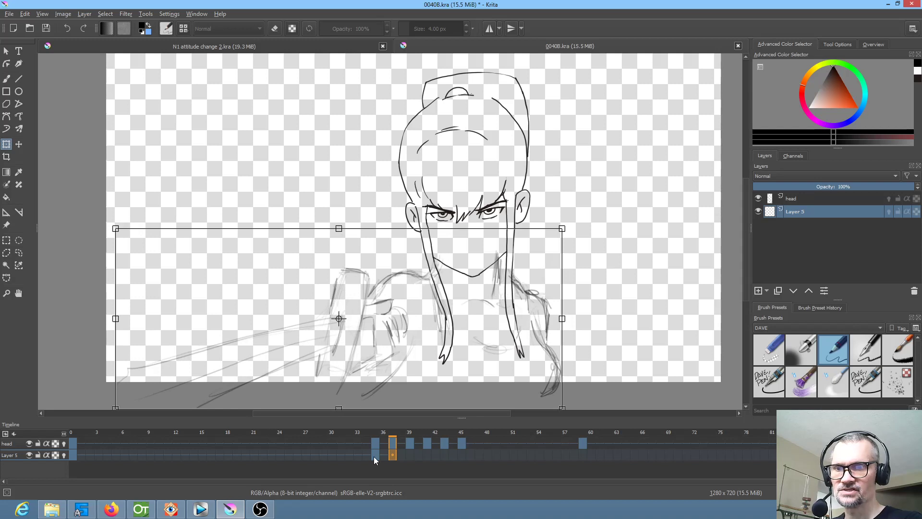
key(Return)
key(Left)
key(Right)
key(Left)
key(Right)
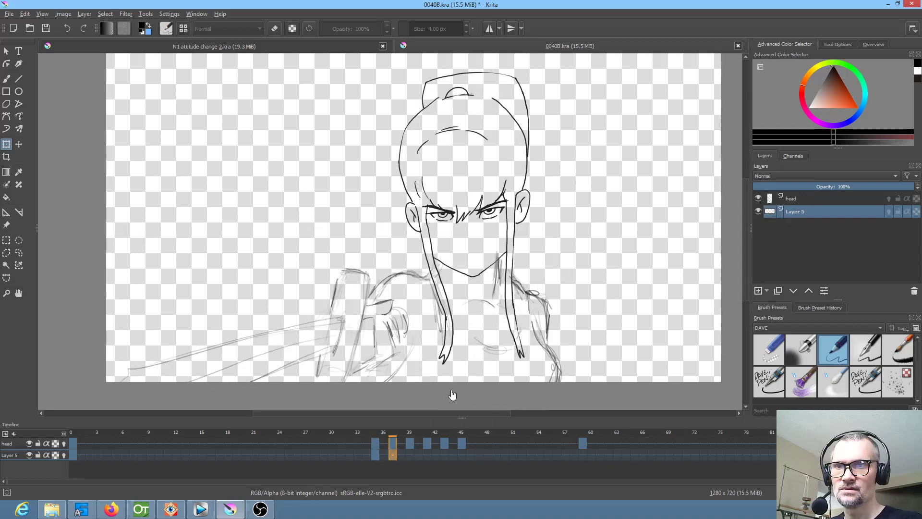
Step: Scale the frame 37 shoulder sketch up a touch more and nudge it down and to the left
click(507, 351)
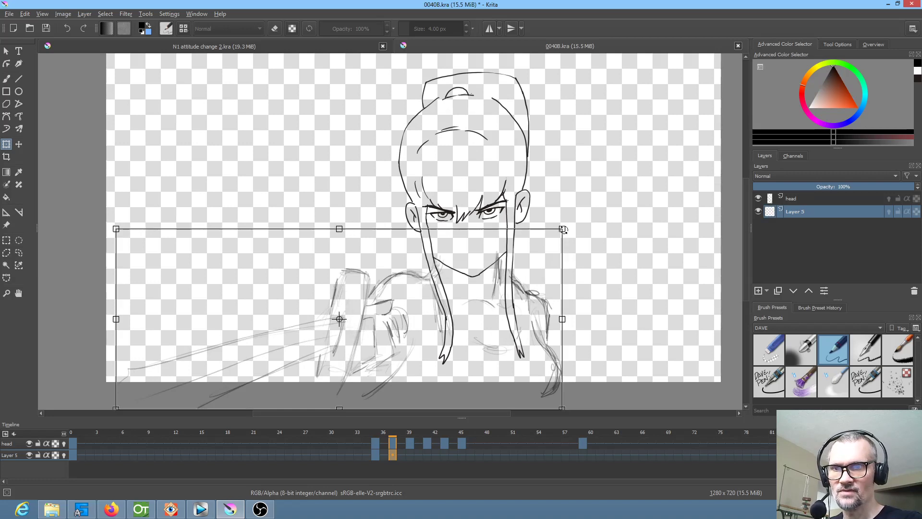
drag(564, 228, 570, 226)
drag(555, 270, 546, 274)
Step: At frame 39, enlarge the Layer 5 sketch and shift it down and to the left under the head
click(410, 454)
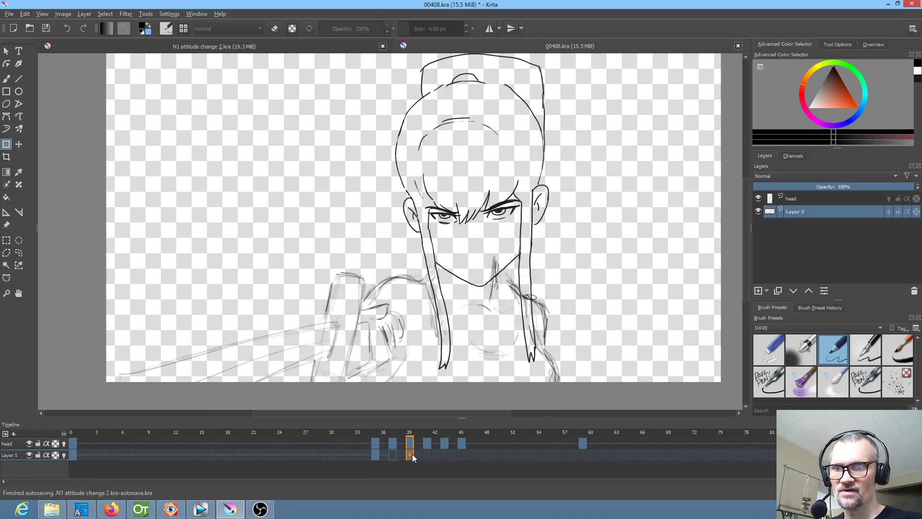
drag(562, 233, 582, 225)
mouse_move(543, 292)
mouse_down()
mouse_move(523, 301)
mouse_move(532, 302)
mouse_up()
key(Return)
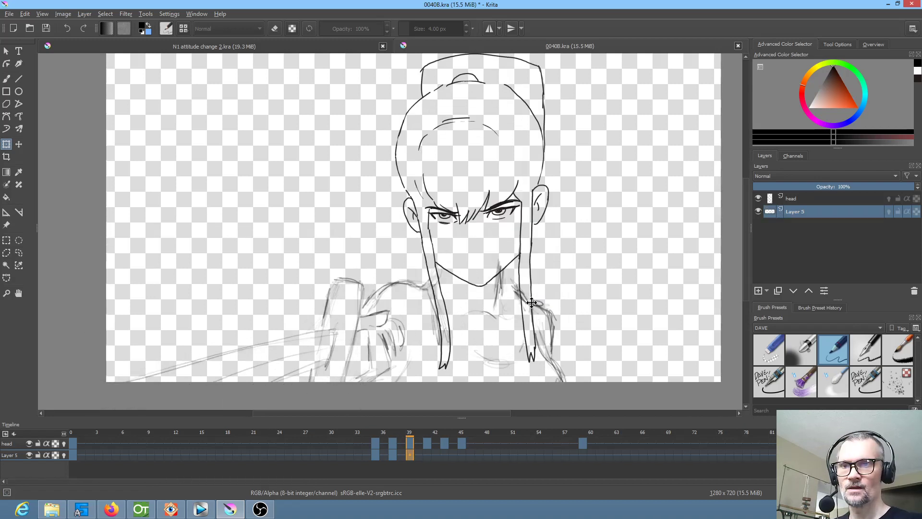
Step: Fine-tune the Layer 5 shoulder sketch at frame 39 with small rotations and nudges under the head
click(509, 324)
drag(569, 237, 555, 259)
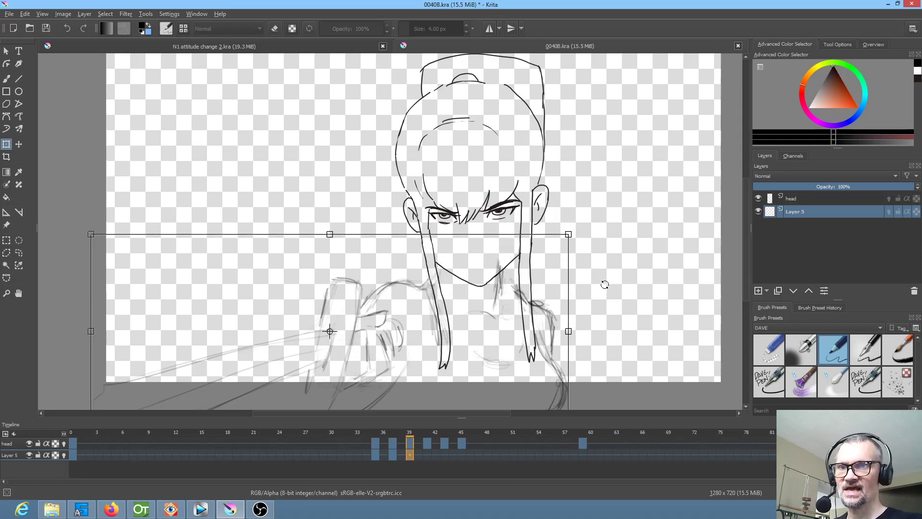
drag(620, 264, 622, 262)
drag(516, 328, 518, 331)
key(Return)
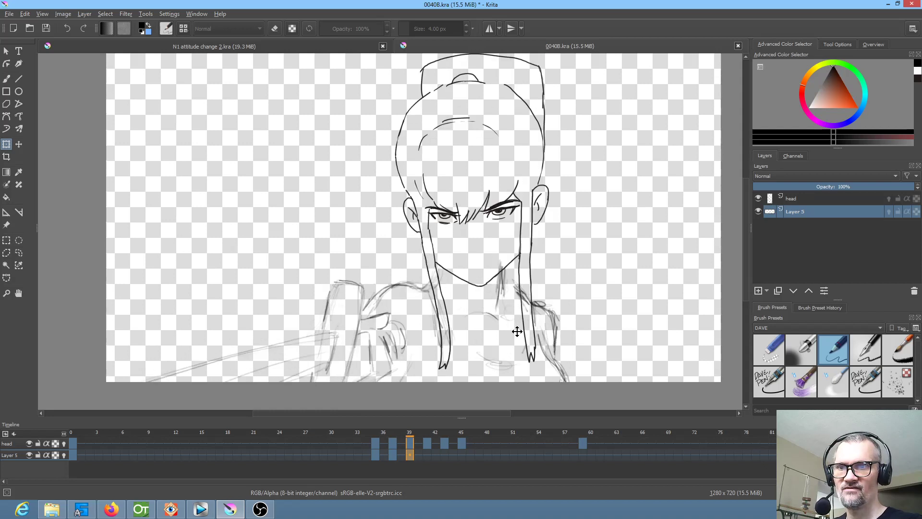
click(387, 355)
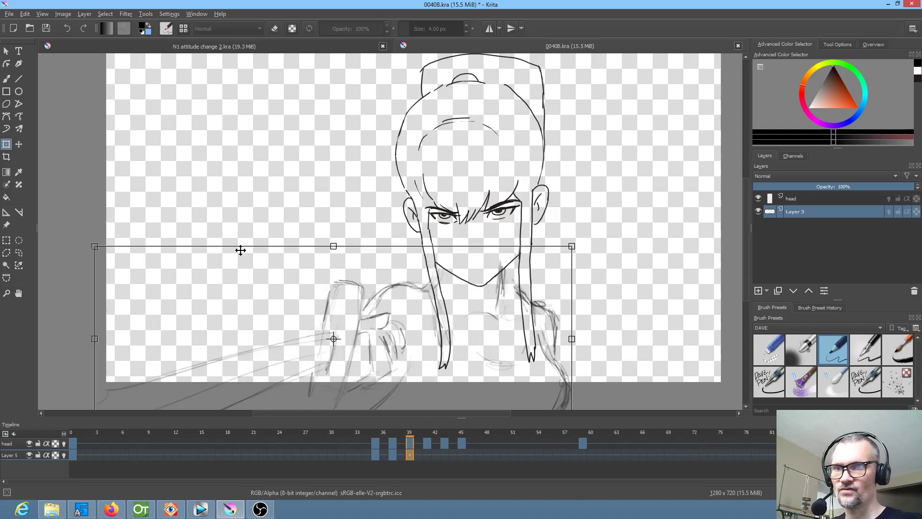
scroll(313, 253, down, 1)
mouse_move(488, 248)
mouse_down()
mouse_move(494, 245)
mouse_move(482, 270)
mouse_up()
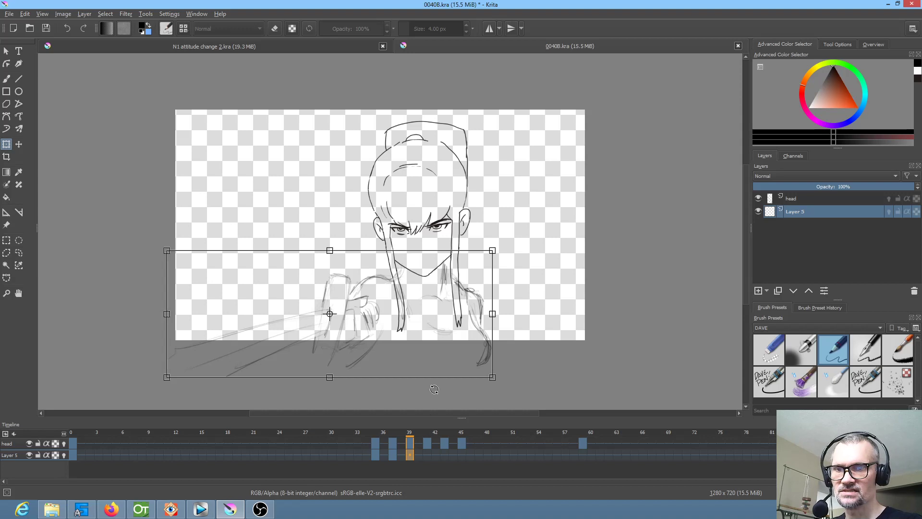
Step: Flip back and forth between frame 39 and the preceding frames to compare the shoulder sketch positions
click(410, 455)
key(Left)
key(Left)
key(Left)
key(Right)
key(Right)
key(Right)
key(Left)
key(Left)
key(Right)
key(Right)
Step: Enlarge the frame 39 shoulder sketch up and to the left and rotate it slightly clockwise
click(360, 301)
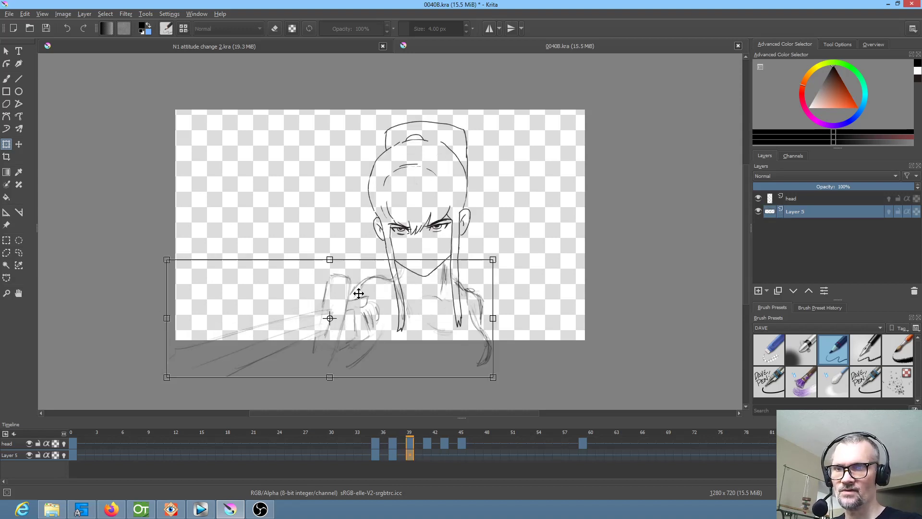
mouse_move(166, 259)
mouse_down()
mouse_move(138, 250)
mouse_move(145, 251)
mouse_up()
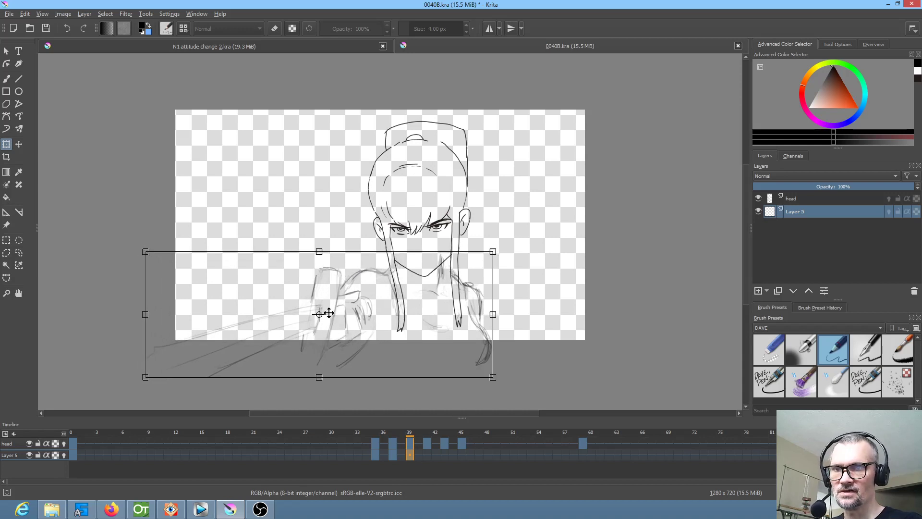
drag(546, 302, 540, 309)
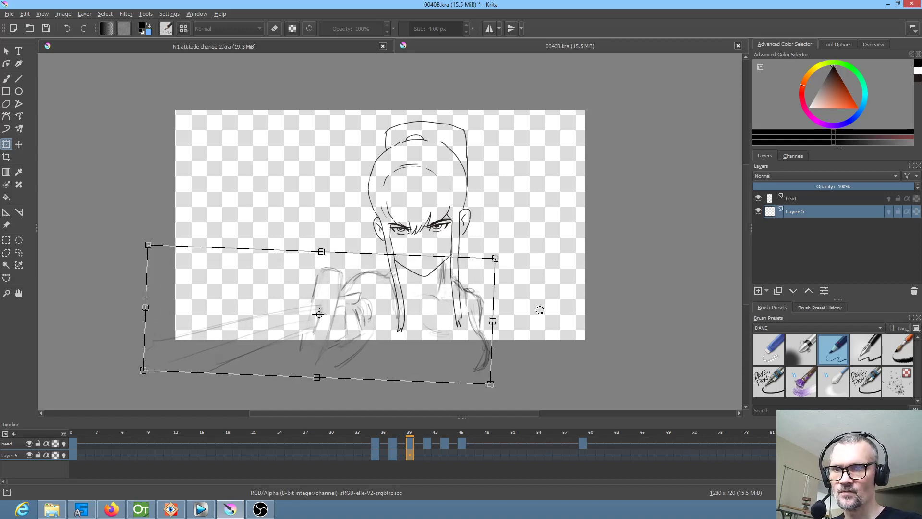
Step: At frame 41, enlarge the Layer 5 sketch slightly, rotate it a little clockwise and nudge it down
click(425, 456)
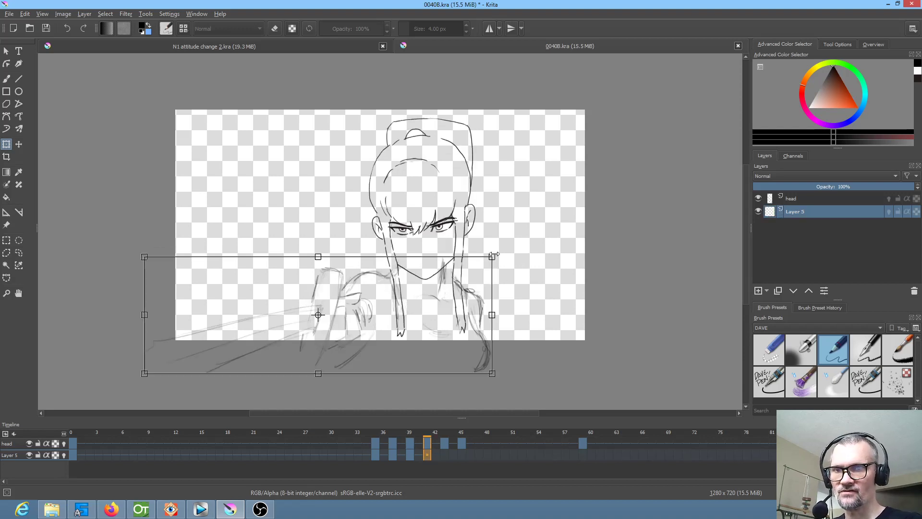
drag(492, 257, 512, 253)
drag(492, 287, 480, 297)
drag(553, 249, 552, 264)
drag(448, 304, 447, 306)
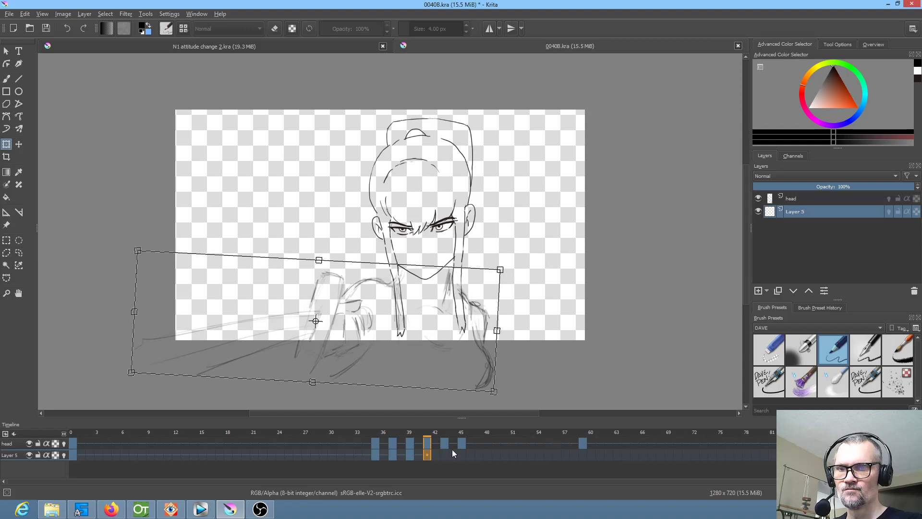
Step: At frame 43, enlarge the Layer 5 sketch slightly towards the left and fine-tune its rotation and position
click(445, 454)
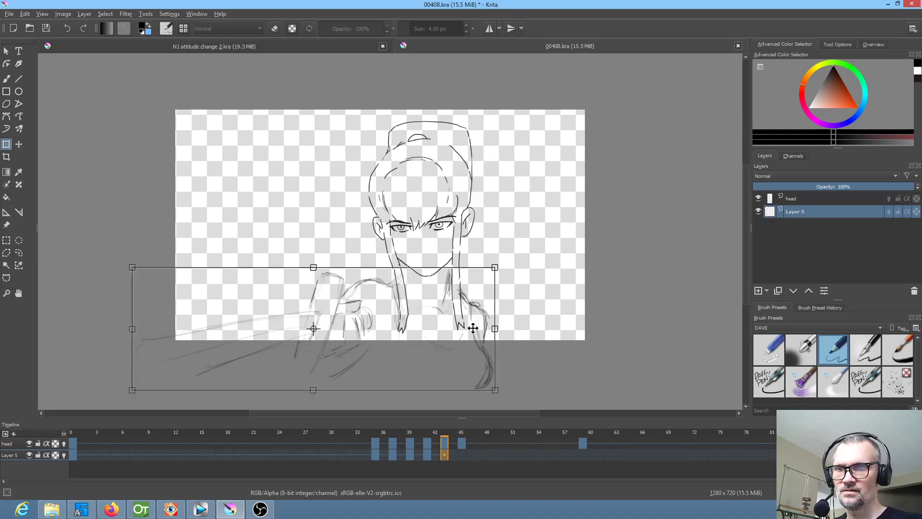
mouse_move(496, 267)
mouse_down()
mouse_move(511, 261)
mouse_move(482, 292)
mouse_up()
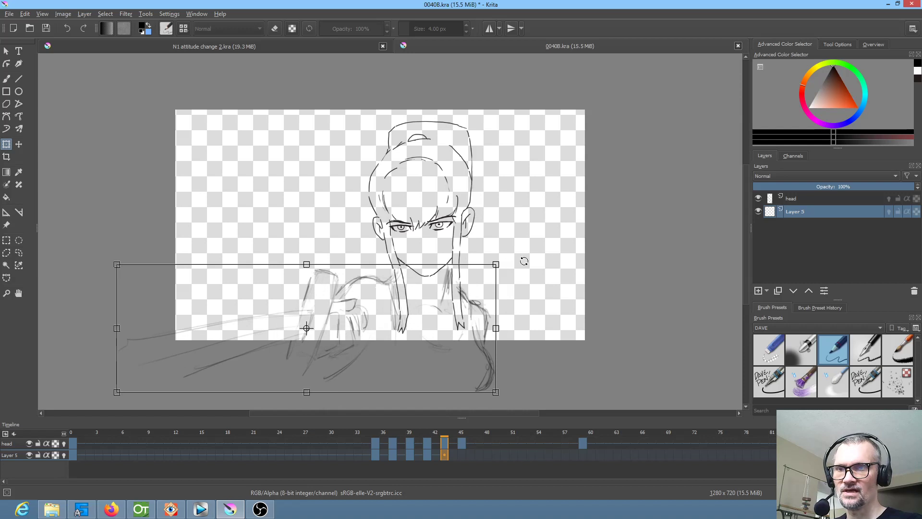
drag(524, 261, 527, 267)
drag(439, 303, 439, 304)
drag(517, 283, 518, 284)
click(463, 455)
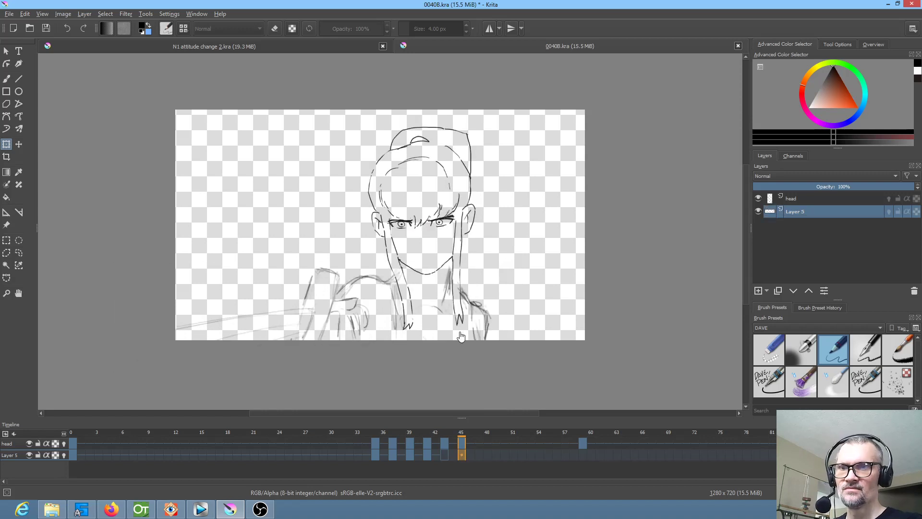
drag(496, 265, 503, 262)
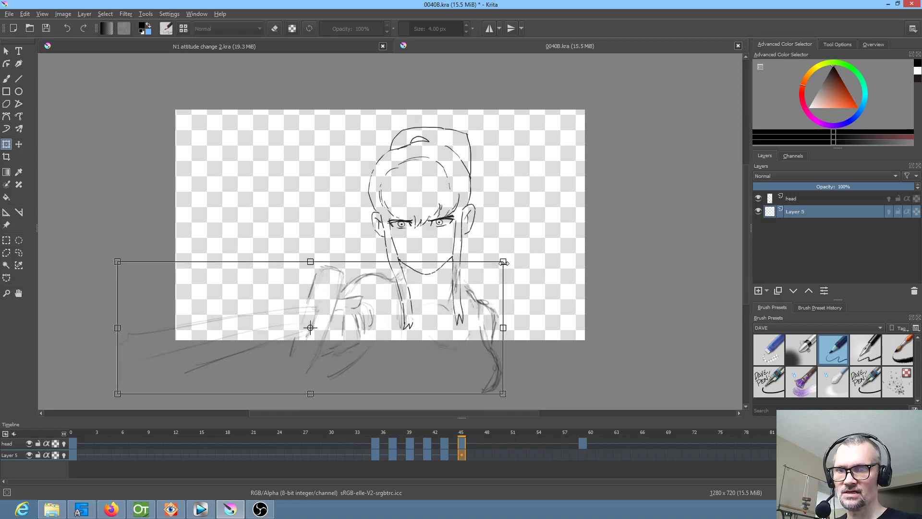
key(ctrl+z)
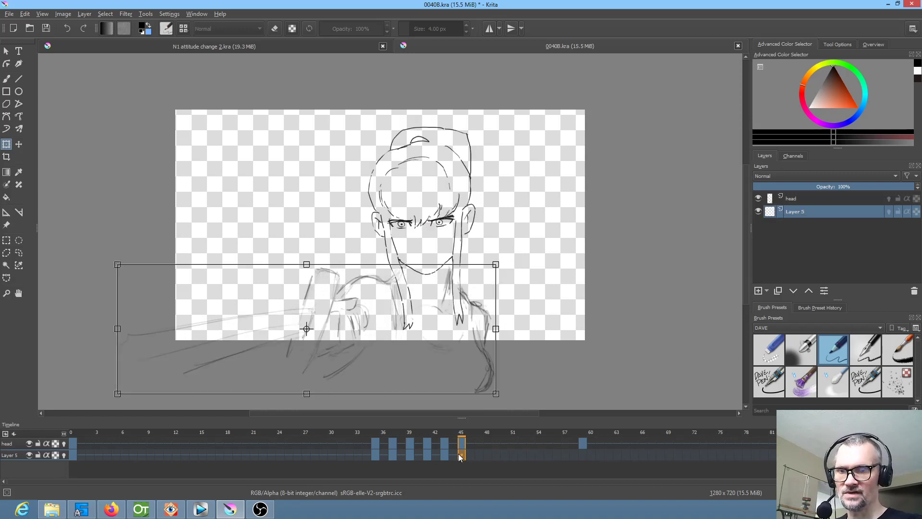
click(441, 455)
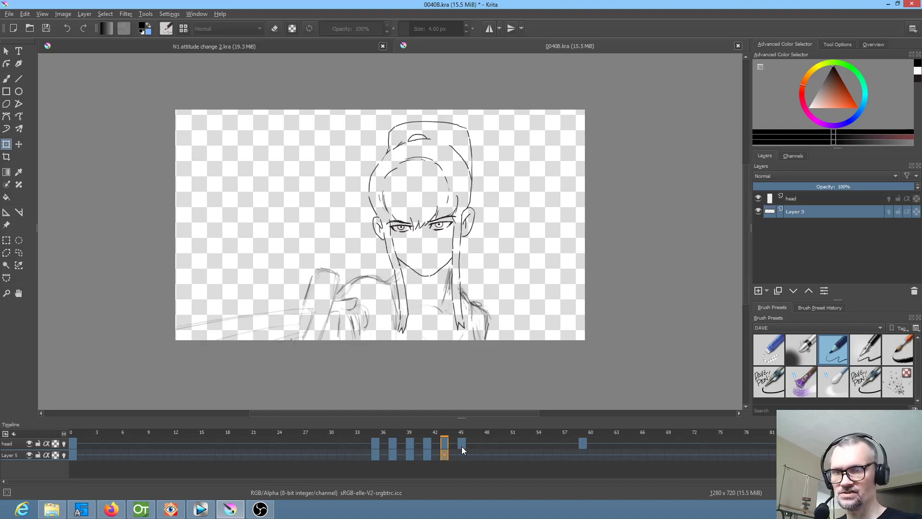
Step: At frame 45, scale the Layer 5 sketch slightly, rotate it a little clockwise and nudge it into place
mouse_move(443, 434)
mouse_down()
mouse_move(462, 434)
mouse_move(392, 432)
mouse_move(469, 440)
mouse_move(445, 440)
mouse_move(461, 446)
mouse_up()
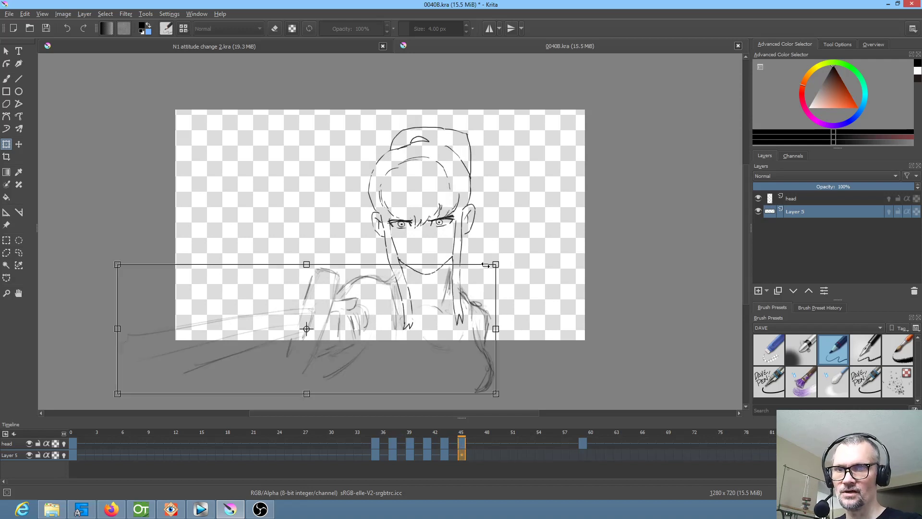
drag(498, 264, 473, 291)
drag(538, 280, 532, 288)
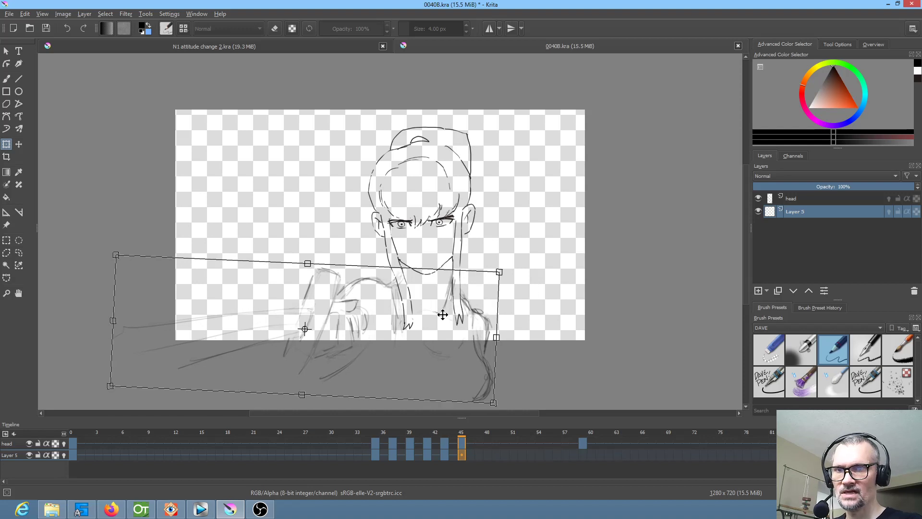
drag(443, 314, 442, 313)
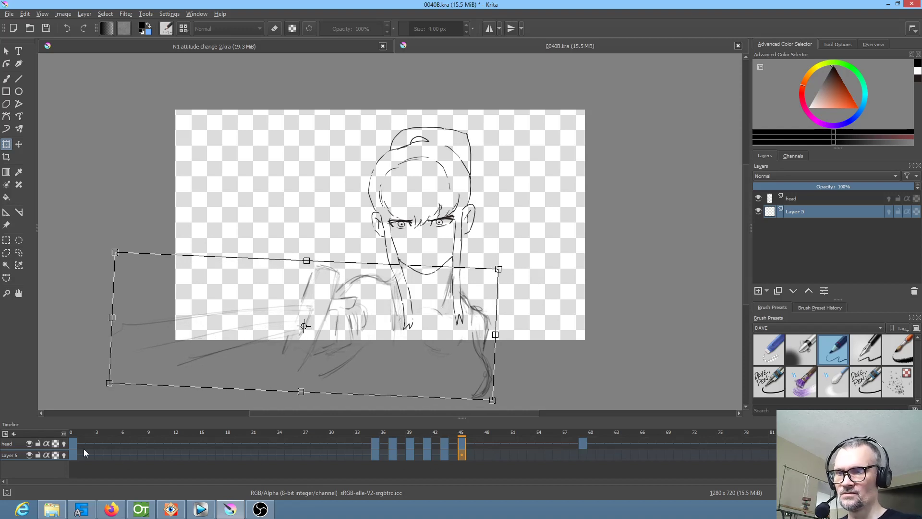
Step: Play the animation from frame 0 to check how the shoulder sketch follows the head turn
click(585, 456)
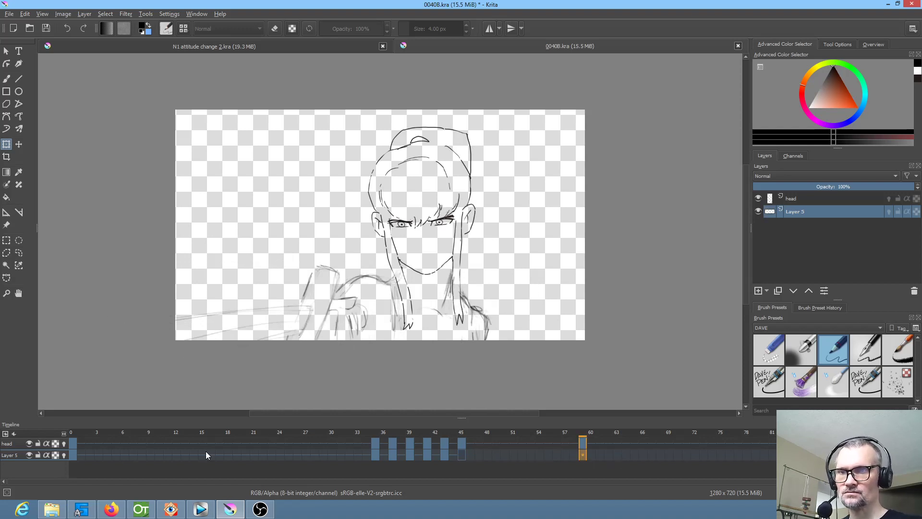
click(71, 454)
key(space)
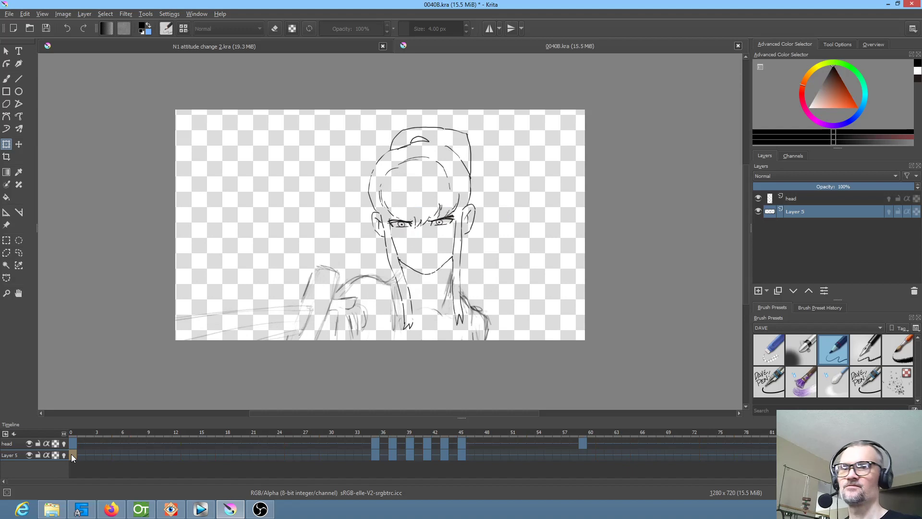
key(space)
key(space)
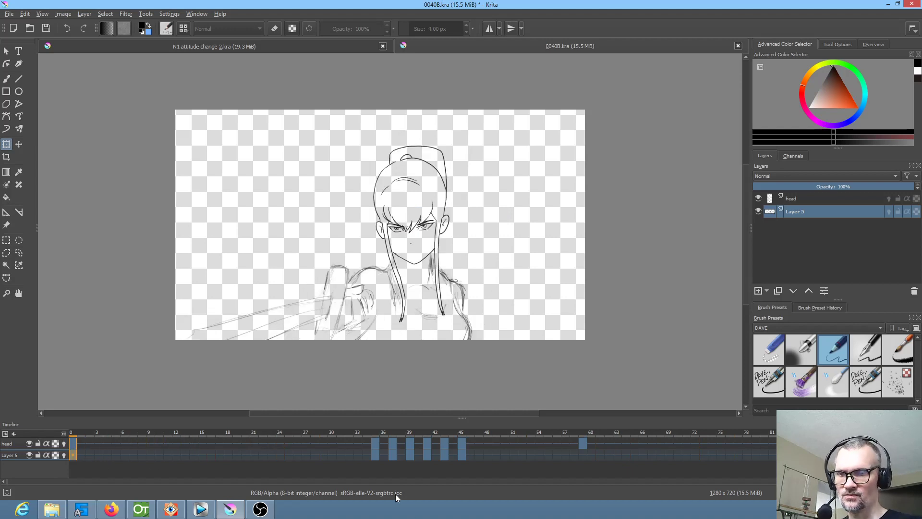
Step: At frame 35, clean up the right-hand shoulder line with the small eraser and redraw the upper-arm outline with the Pencil-2 brush
click(377, 455)
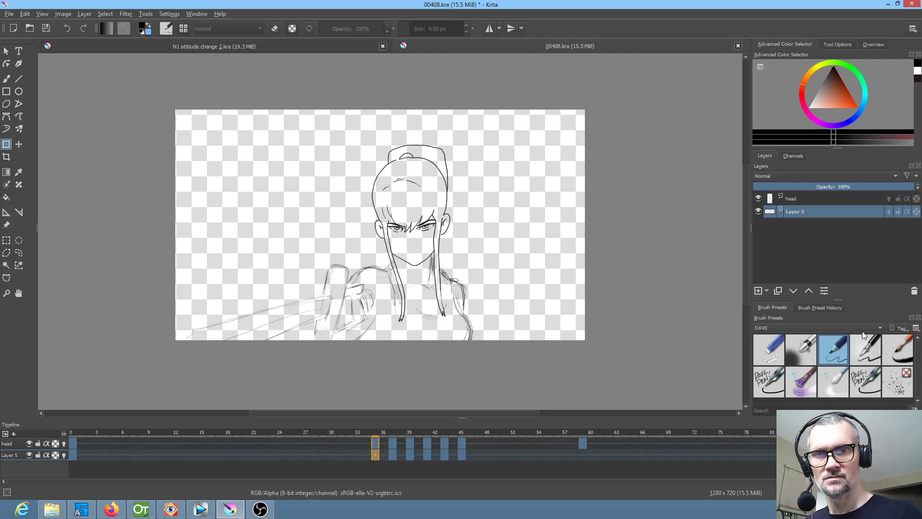
click(840, 343)
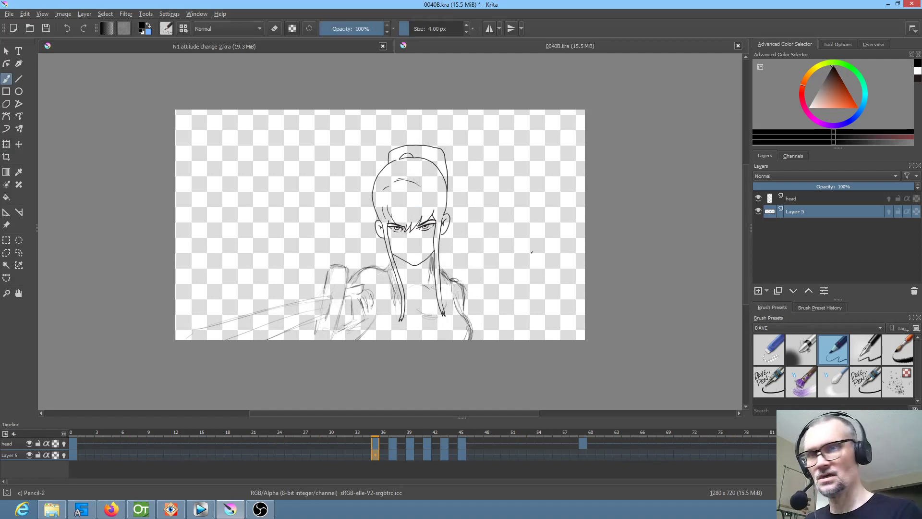
key(slash)
key(slash)
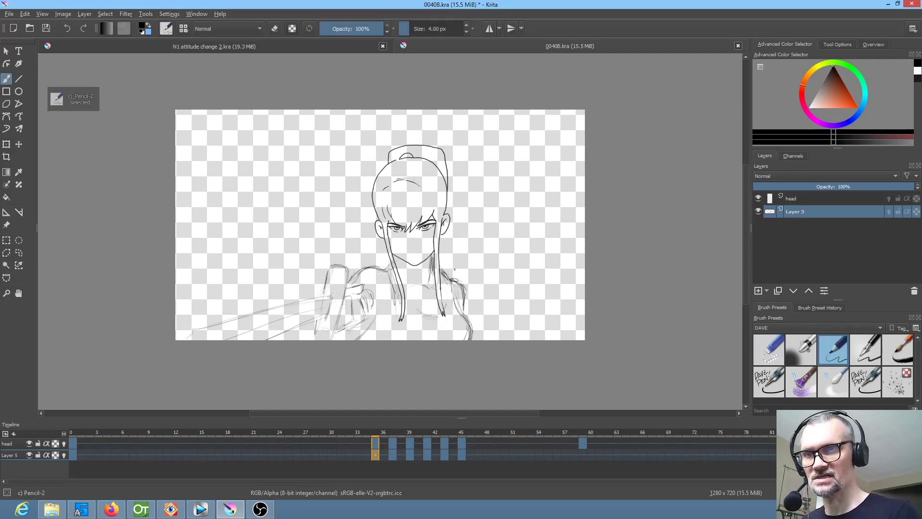
scroll(485, 278, up, 3)
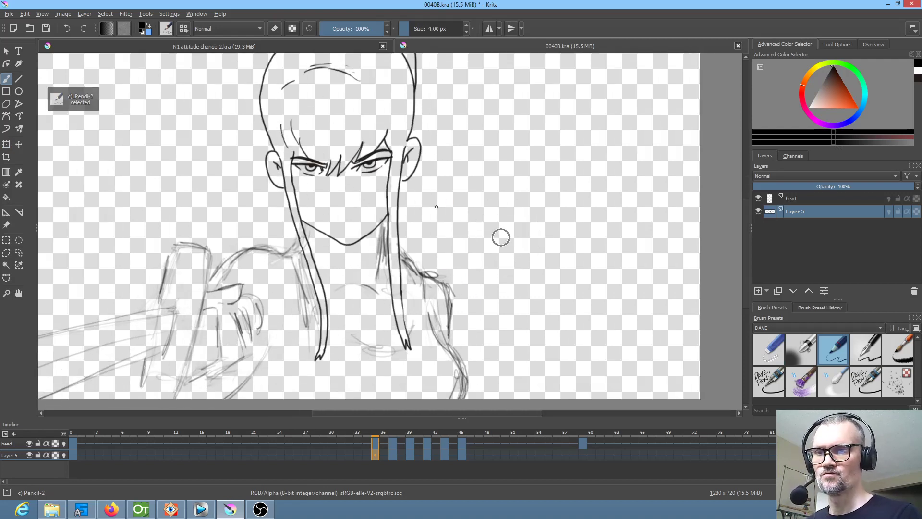
key(slash)
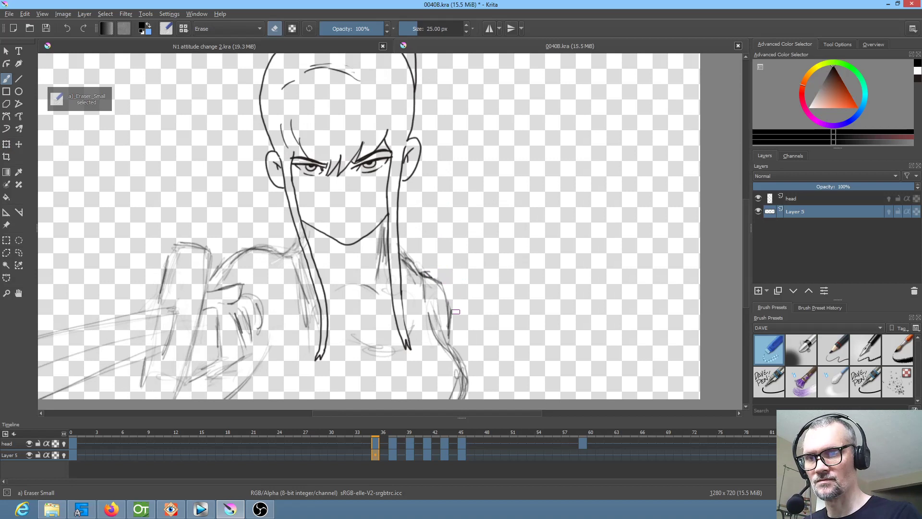
key(slash)
drag(443, 288, 445, 327)
Step: Erase the outer outline of the right-hand shoulder and upper arm in the Layer 5 sketch on frames 37 and 39
click(395, 454)
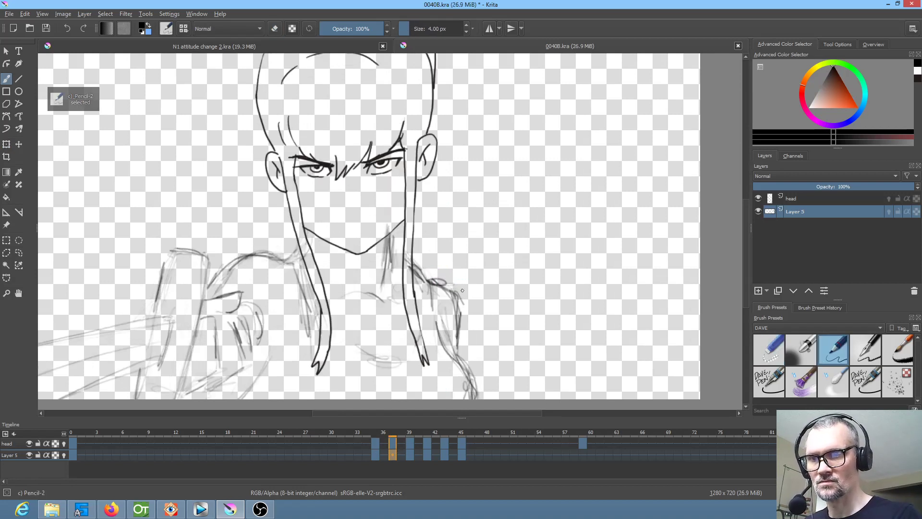
key(slash)
drag(458, 287, 456, 325)
key(slash)
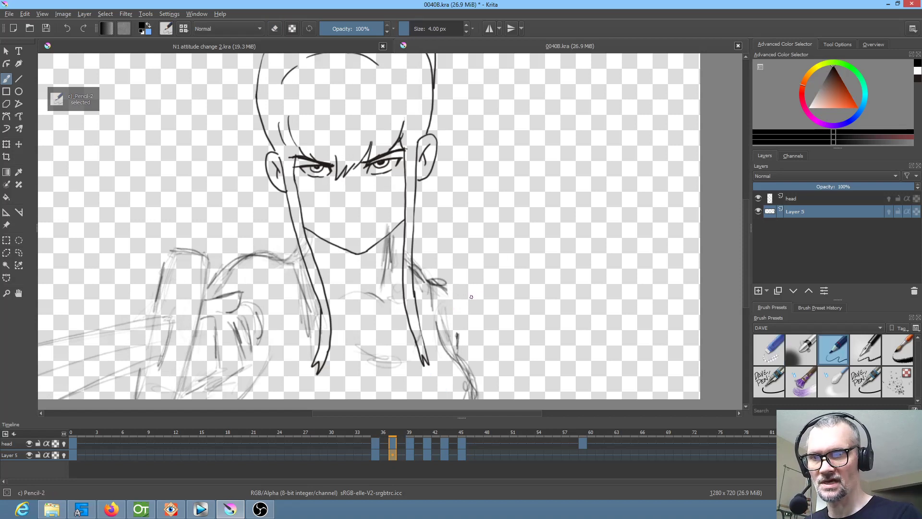
click(410, 454)
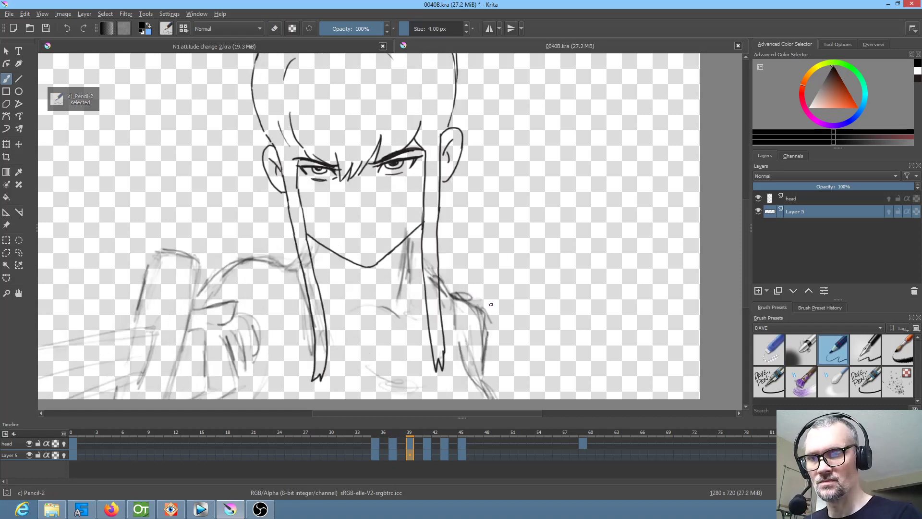
key(slash)
mouse_move(492, 309)
mouse_down()
mouse_move(485, 347)
mouse_move(484, 329)
mouse_move(521, 280)
mouse_move(518, 227)
mouse_up()
Step: Step forward through frames 43 and 45, erasing the outer right-hand shoulder and arm lines in the Layer 5 sketch
key(Right)
key(Right)
key(Right)
key(Right)
drag(492, 255, 490, 313)
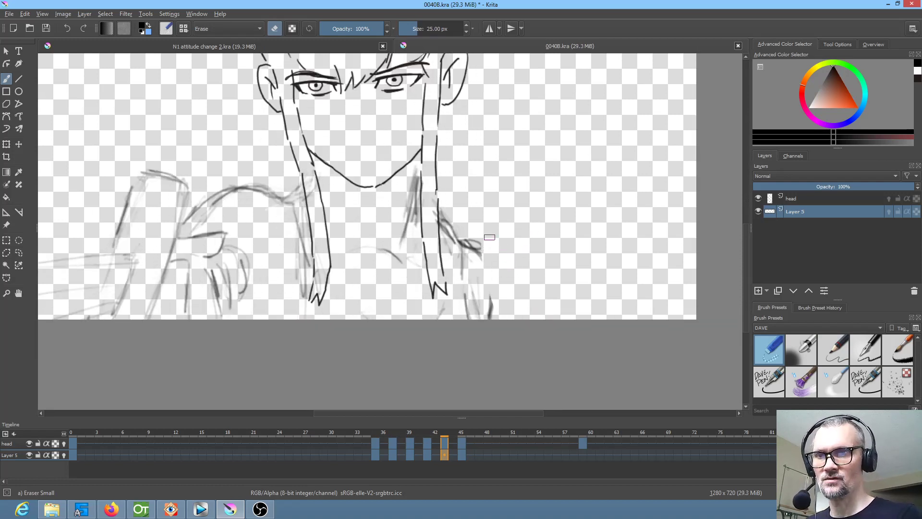
key(Right)
key(Right)
mouse_move(500, 258)
mouse_down()
mouse_move(494, 307)
mouse_move(476, 250)
mouse_up()
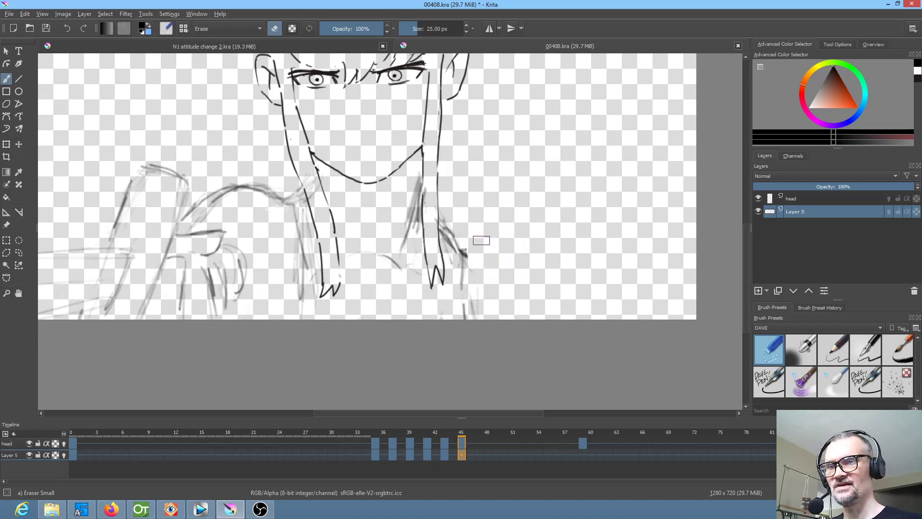
Step: Return to frame 35 and reinforce the right-hand arm outline with the Pencil-2 brush
key(Left)
key(Left)
key(Left)
key(Left)
key(Left)
key(Left)
key(Left)
key(Left)
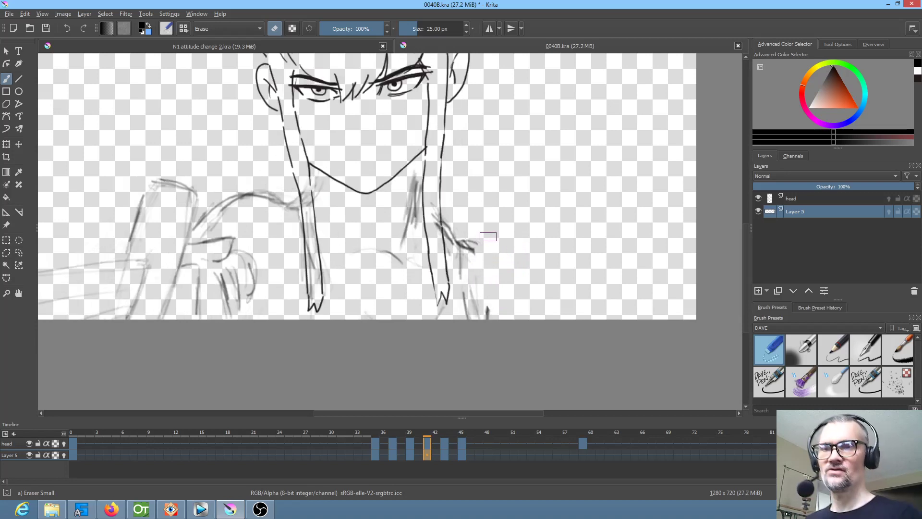
key(Left)
key(Left)
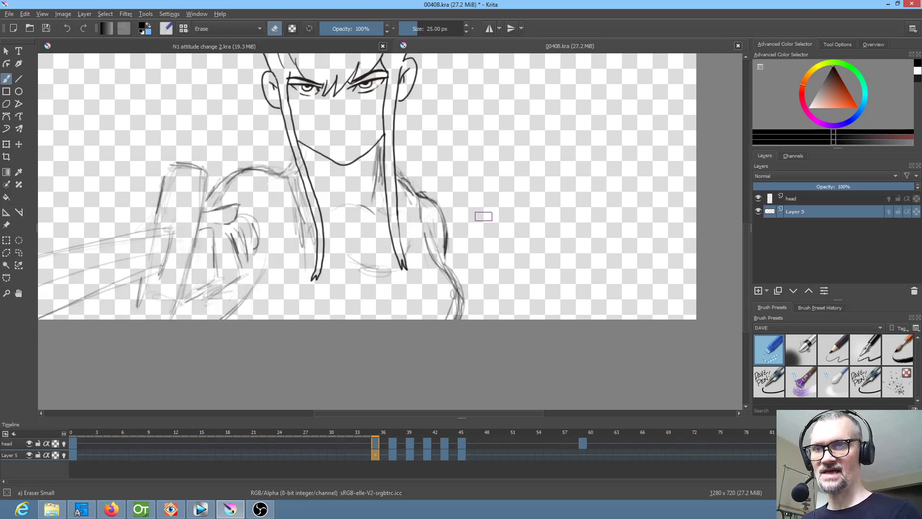
key(slash)
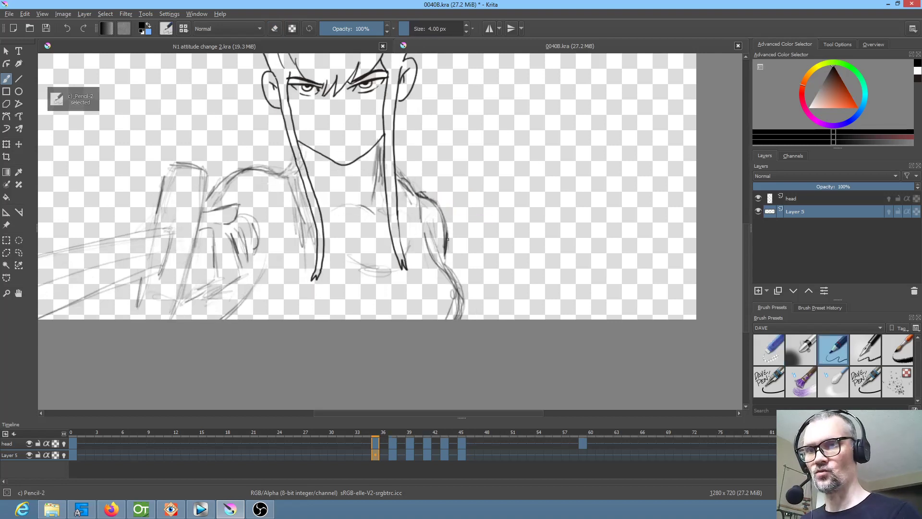
mouse_move(448, 244)
mouse_down()
mouse_move(452, 268)
mouse_move(431, 249)
mouse_move(450, 277)
mouse_move(453, 317)
mouse_up()
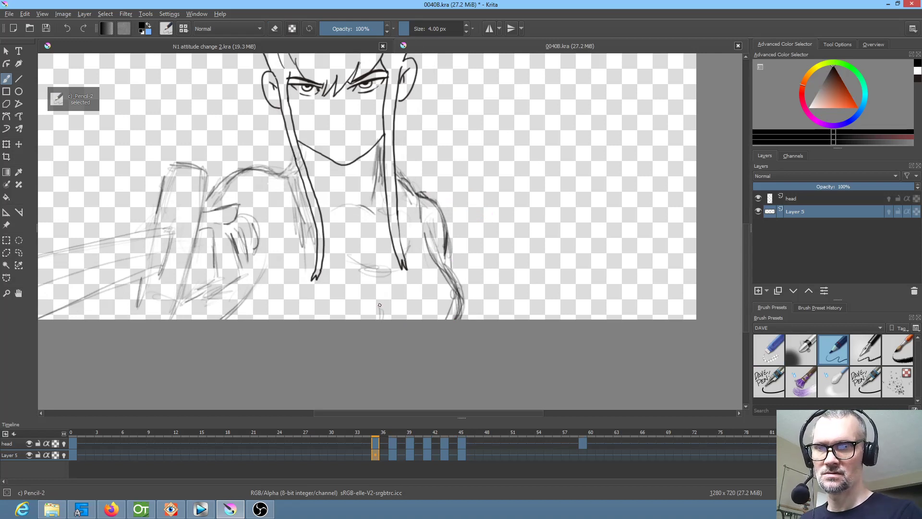
Step: Redraw the outer right-hand shoulder and upper-arm outline with the Pencil-2 brush on frames 37 and 39 of Layer 5
key(Right)
key(Right)
mouse_move(438, 204)
mouse_down()
mouse_move(460, 266)
mouse_move(457, 224)
mouse_move(459, 272)
mouse_move(452, 218)
mouse_move(463, 262)
mouse_up()
drag(459, 224, 464, 283)
key(Right)
key(Right)
mouse_move(467, 220)
mouse_down()
mouse_move(494, 255)
mouse_move(493, 283)
mouse_up()
Step: Sketch the right-hand shoulder curve and upper-arm outline on frame 41 with several overlapping pencil strokes
key(Right)
key(Right)
drag(479, 246, 507, 291)
mouse_move(467, 242)
mouse_down()
mouse_move(516, 298)
mouse_move(507, 307)
mouse_up()
drag(451, 233, 499, 265)
mouse_move(469, 242)
mouse_down()
mouse_move(495, 261)
mouse_move(481, 249)
mouse_move(501, 276)
mouse_move(516, 318)
mouse_up()
drag(491, 257, 508, 319)
Step: Draw the rounded right-hand shoulder and upper-arm outline on frames 43 and 45
key(Right)
key(Right)
drag(472, 245, 520, 290)
mouse_move(485, 242)
mouse_down()
mouse_move(513, 278)
mouse_move(489, 251)
mouse_move(510, 316)
mouse_up()
key(Right)
key(Right)
drag(461, 248, 500, 263)
mouse_move(471, 256)
mouse_down()
mouse_move(499, 261)
mouse_move(536, 318)
mouse_up()
mouse_move(496, 259)
mouse_down()
mouse_move(459, 252)
mouse_move(487, 259)
mouse_move(532, 312)
mouse_up()
mouse_move(491, 252)
mouse_down()
mouse_move(514, 273)
mouse_move(533, 319)
mouse_up()
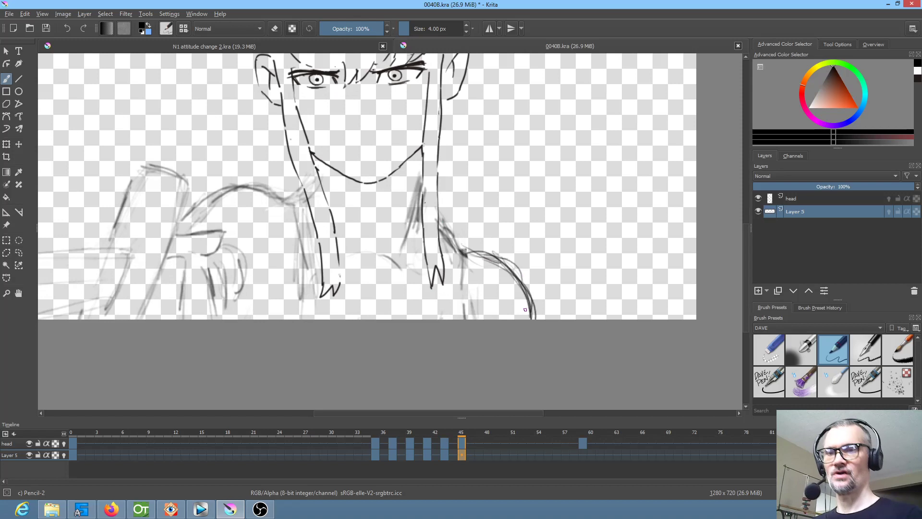
Step: Step back and forth through the keyframes between 37 and 45 to check the motion of the redrawn shoulder
key(Left)
key(Left)
key(Left)
key(Left)
key(Left)
key(Left)
key(Left)
key(Left)
key(Right)
key(Right)
key(Right)
key(Right)
key(Right)
key(Right)
key(Right)
key(Right)
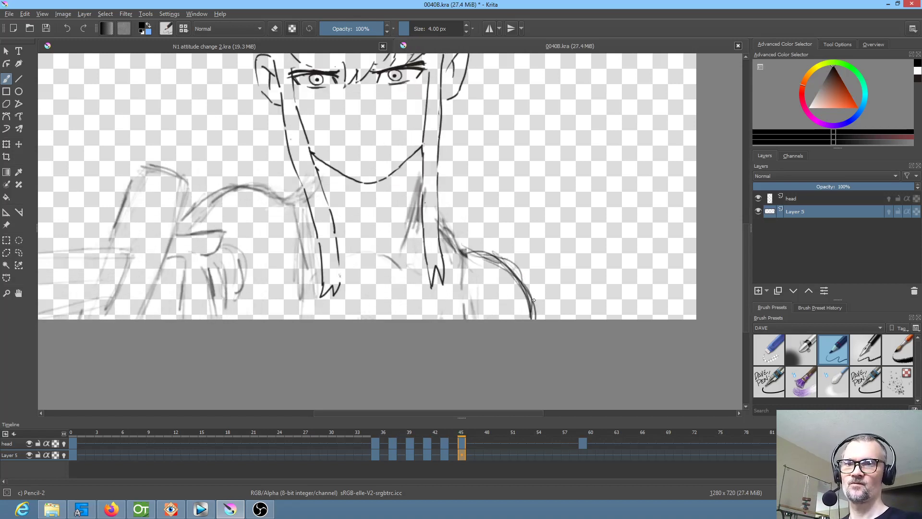
key(Left)
key(Left)
key(Left)
key(Left)
key(Left)
key(Left)
key(Left)
key(Left)
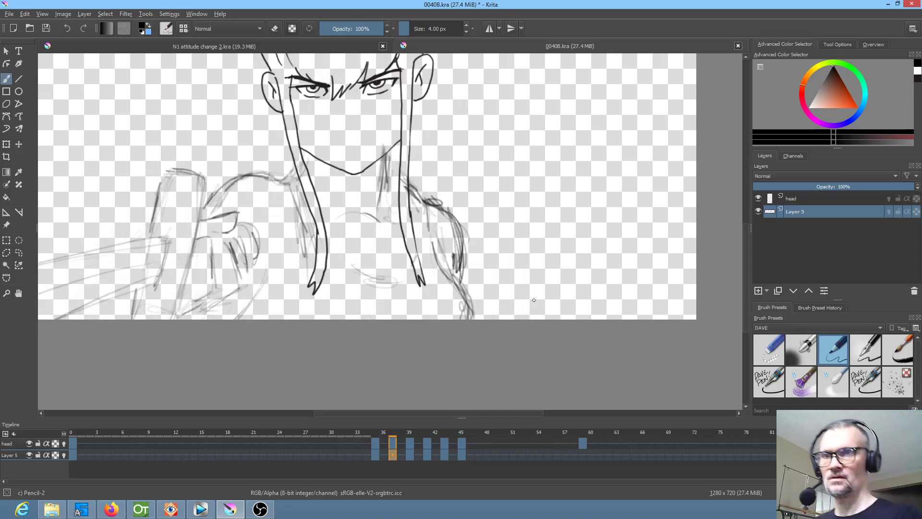
Step: Reinforce the right-hand neck line in the Layer 5 sketch on frames 37 and 39, then return to frame 35
drag(388, 156, 383, 196)
key(Right)
key(Right)
drag(398, 165, 403, 208)
key(Right)
key(Right)
key(Left)
key(Left)
key(Left)
key(Left)
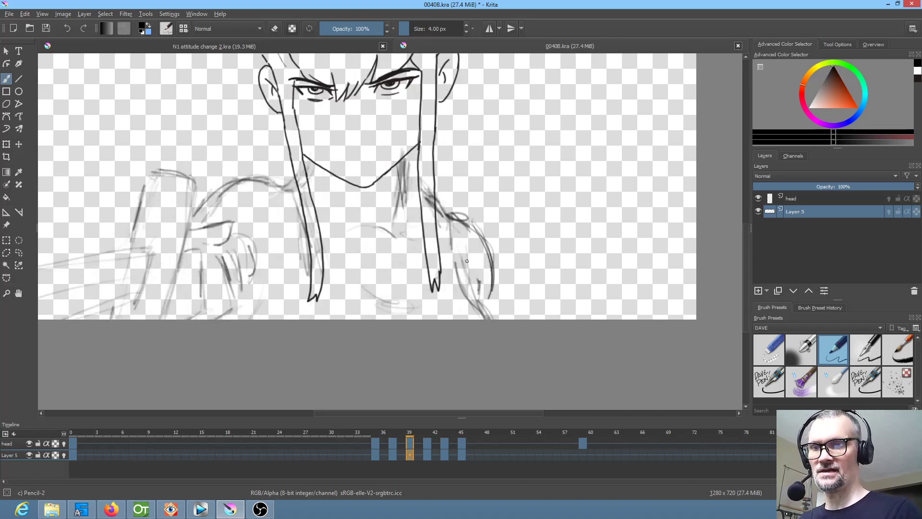
key(Left)
key(Left)
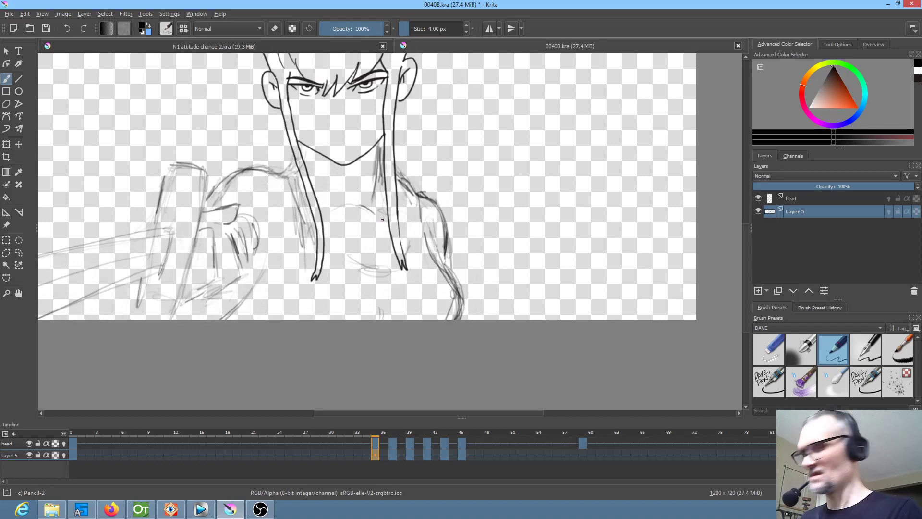
Step: Erase the old collarbone lines on the Layer 5 keyframes up to frame 45 with the small eraser
key(slash)
key(Right)
key(Right)
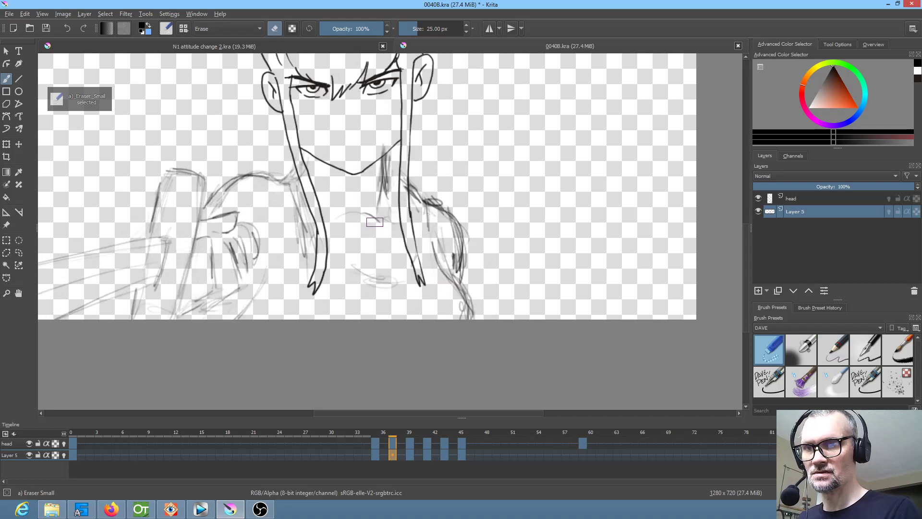
key(Right)
key(Right)
key(Right)
key(Right)
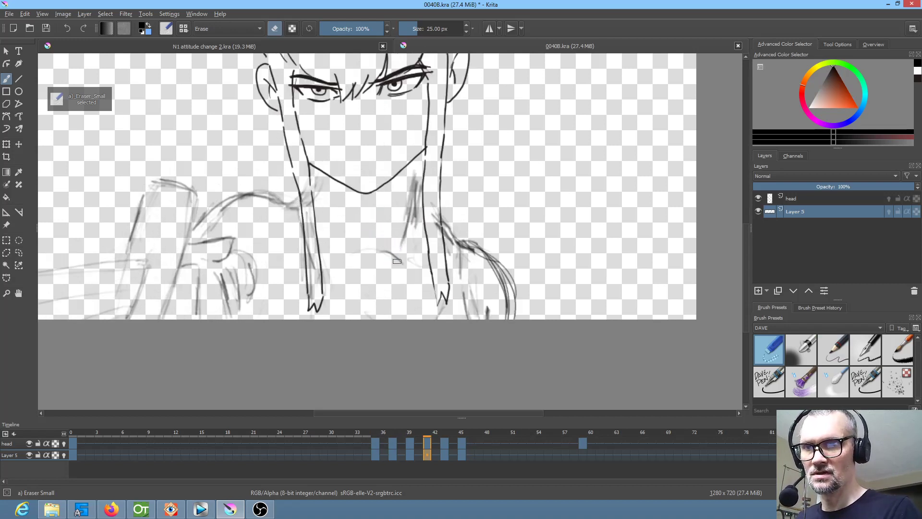
key(Right)
key(Right)
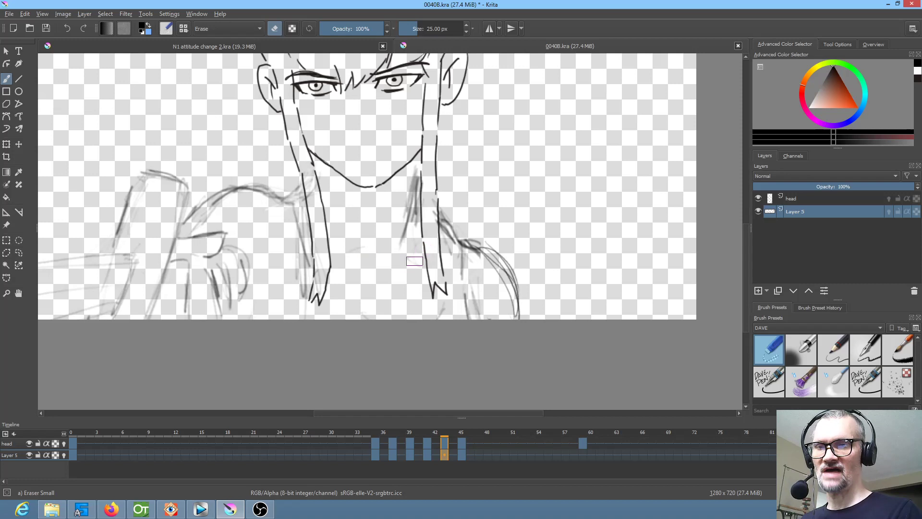
key(Right)
key(Right)
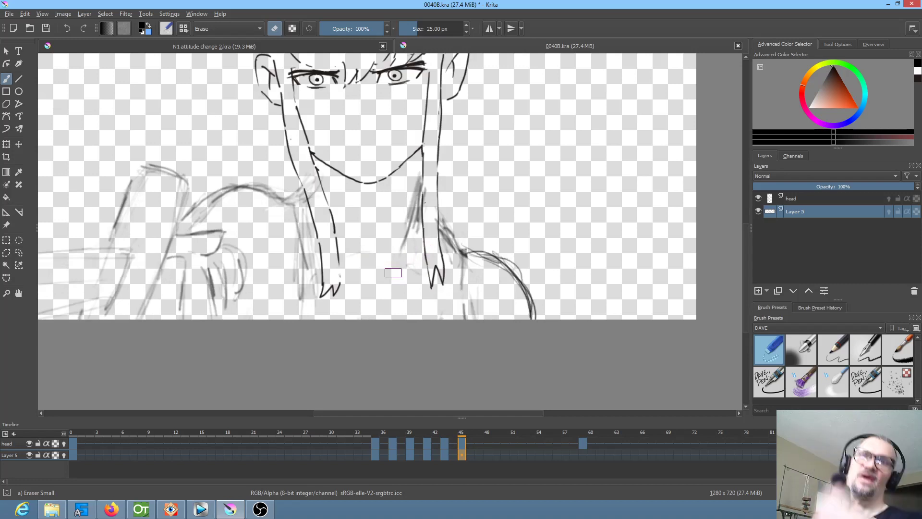
Step: Mirror the canvas view at frame 35 and rework the collarbone line with the small eraser and Pencil-2
click(376, 455)
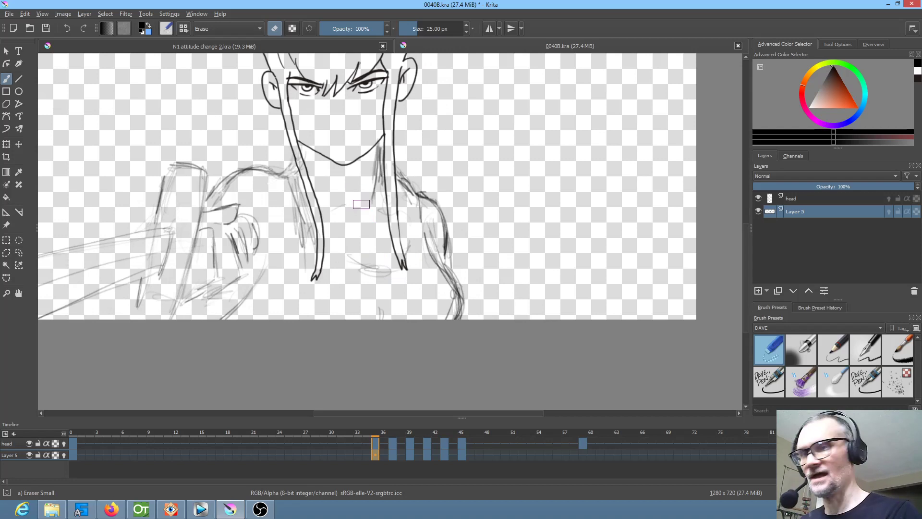
key(slash)
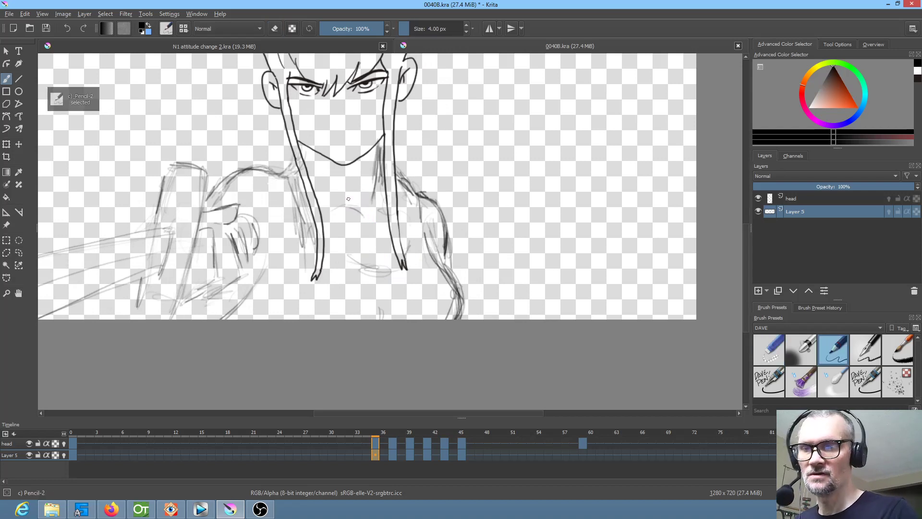
key(m)
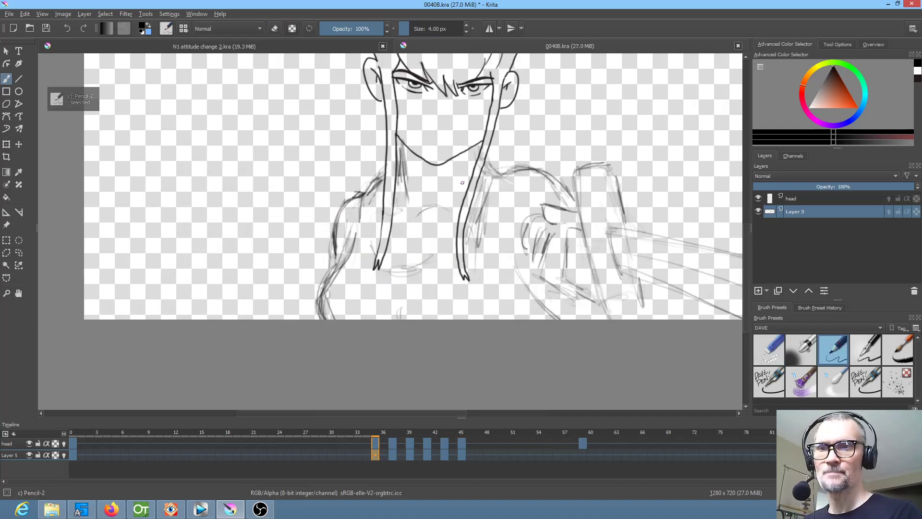
key(slash)
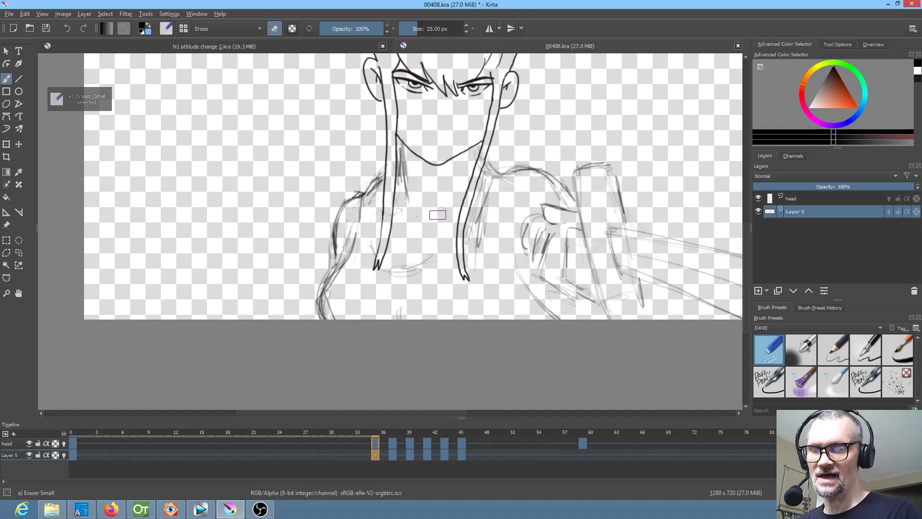
key(slash)
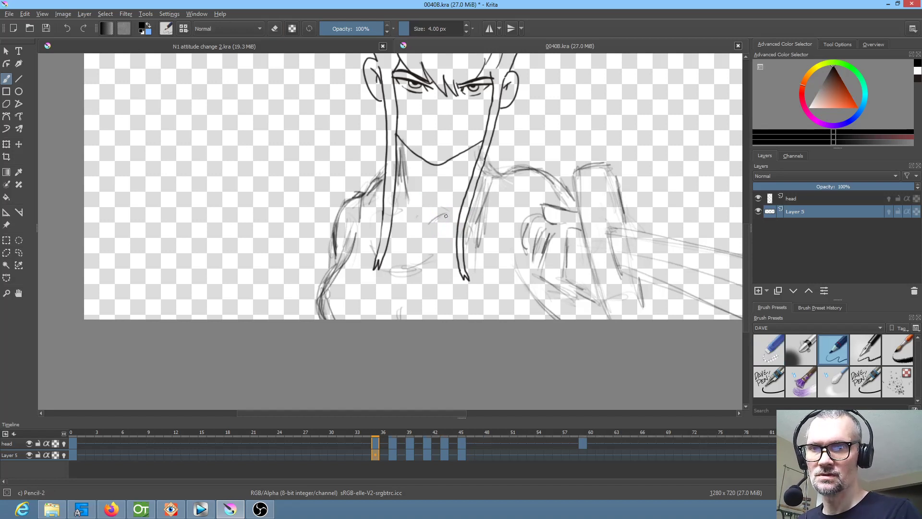
Step: Redraw the faint collarbone lines at the centre of the chest on the keyframes from 37 through 45
key(Right)
key(Right)
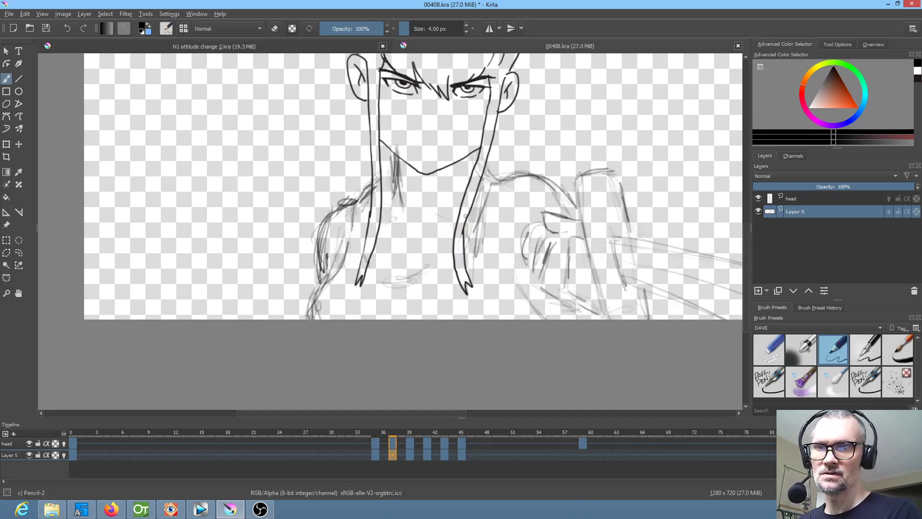
key(Right)
key(Right)
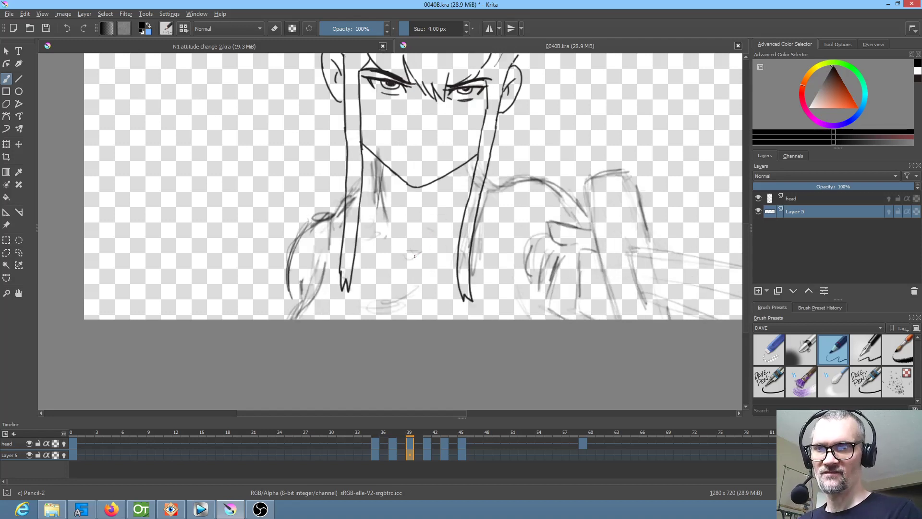
key(Right)
key(Right)
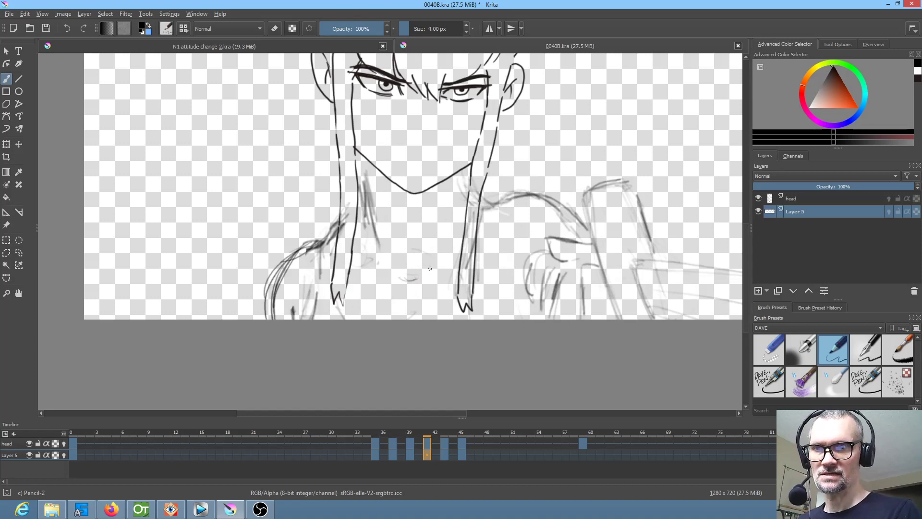
key(Right)
key(Right)
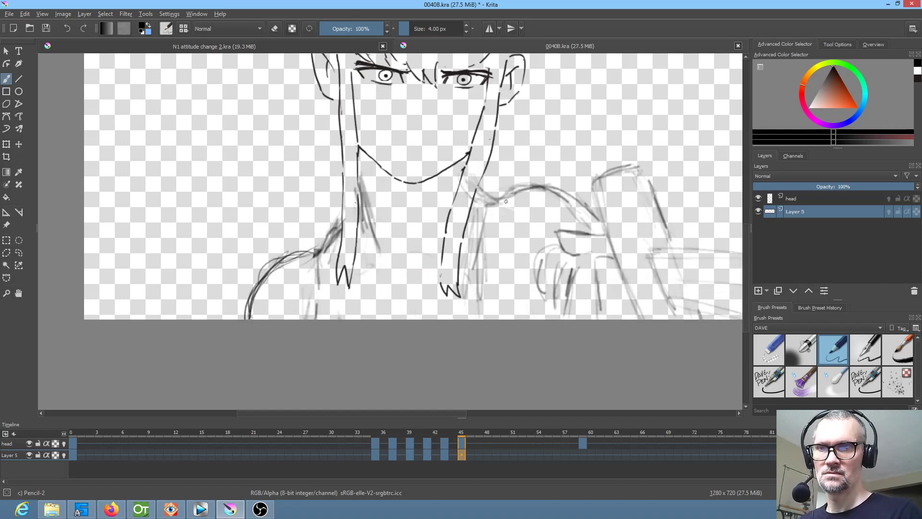
key(Right)
key(Right)
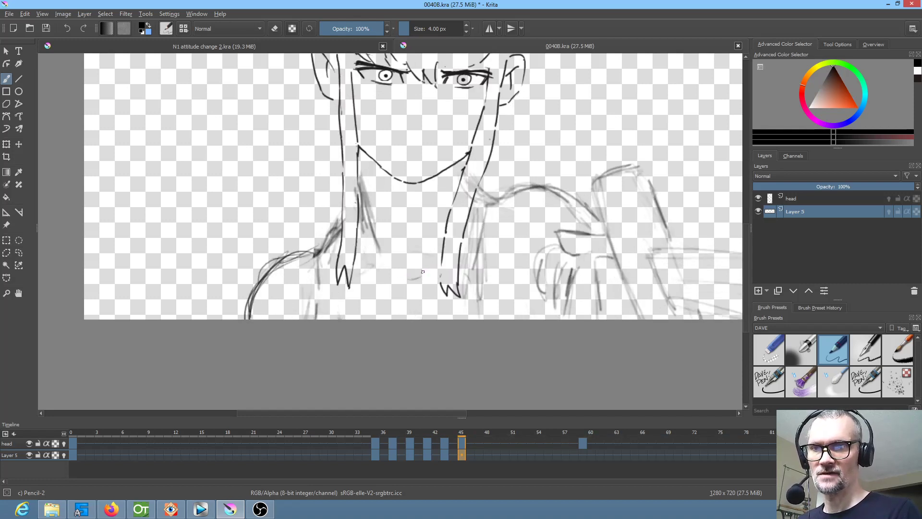
Step: Add pencil strokes along the neck beside the hair strand on frame 45 and turn off horizontal mirroring
drag(363, 156, 366, 224)
drag(361, 156, 364, 230)
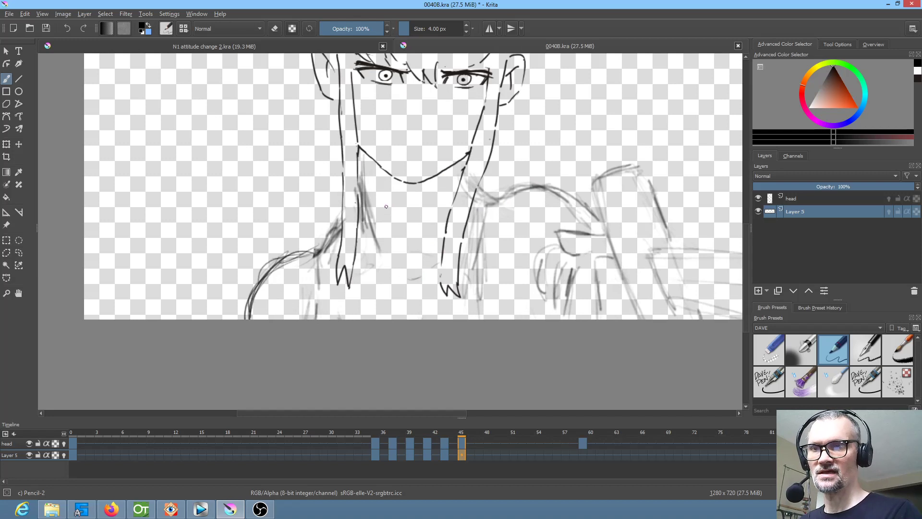
key(m)
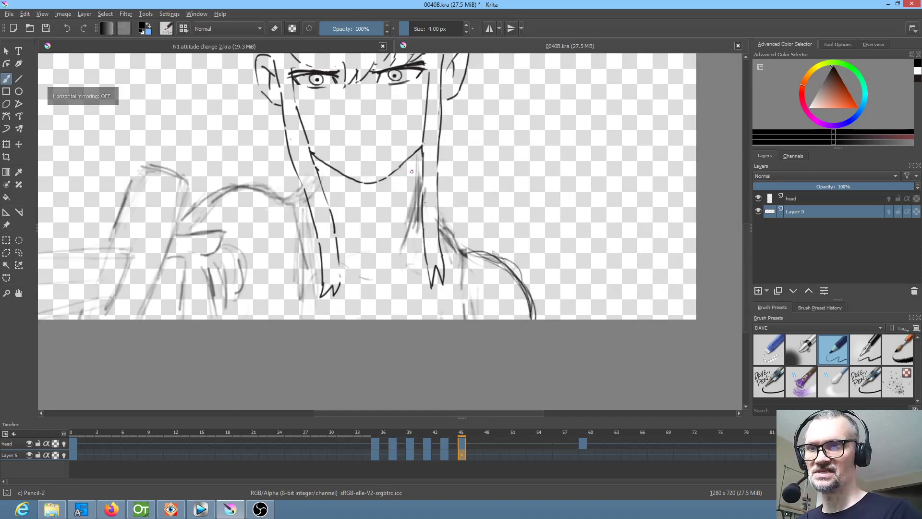
Step: Erase the dark right-hand neck shading on frames 43 and 41 with the small eraser
key(Left)
key(Left)
drag(411, 201, 412, 168)
key(e)
drag(414, 211, 409, 189)
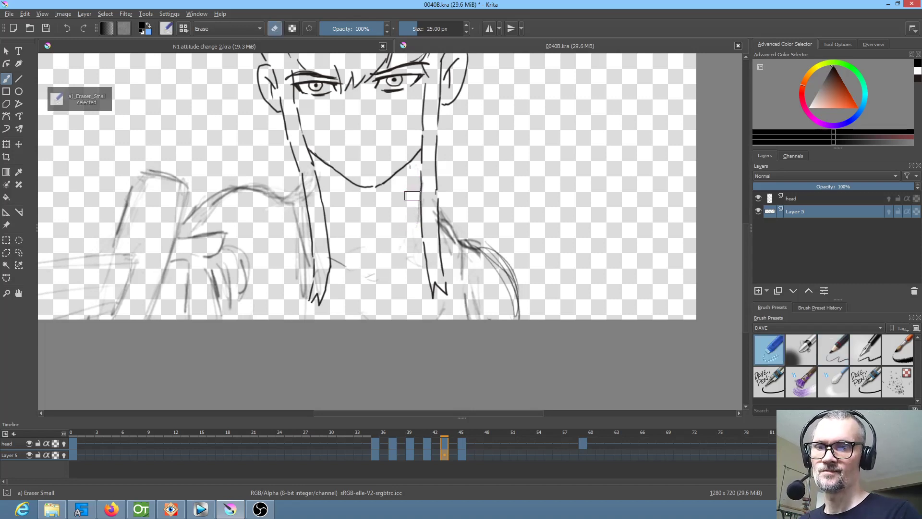
key(Left)
key(Left)
mouse_move(412, 216)
mouse_down()
mouse_move(413, 170)
mouse_move(408, 230)
mouse_move(406, 167)
mouse_move(402, 217)
mouse_move(402, 165)
mouse_move(401, 191)
mouse_move(406, 181)
mouse_move(386, 186)
mouse_move(378, 205)
mouse_move(378, 144)
mouse_move(377, 174)
mouse_up()
Step: Erase the right-hand neck shading on the remaining earlier keyframes, from frame 39 back to frame 0
key(Left)
key(Left)
key(Left)
key(Left)
key(Left)
key(Left)
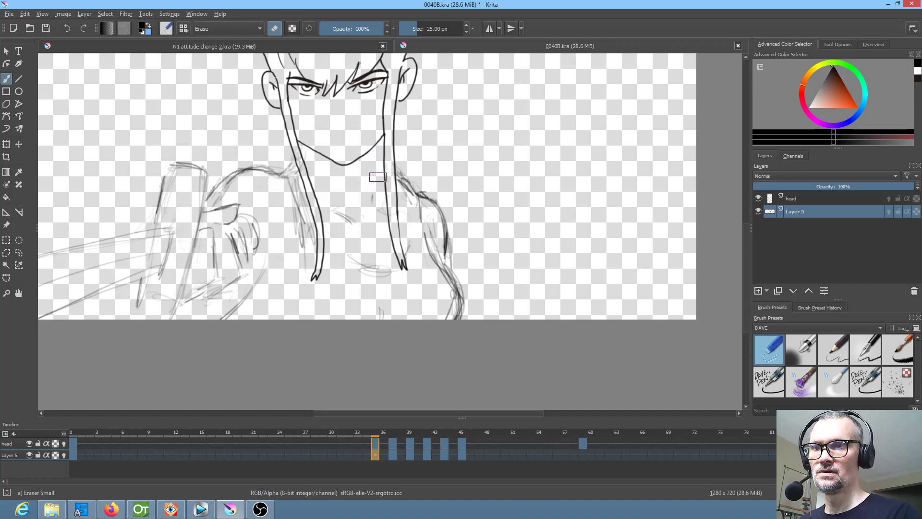
key(Left)
drag(386, 134, 380, 147)
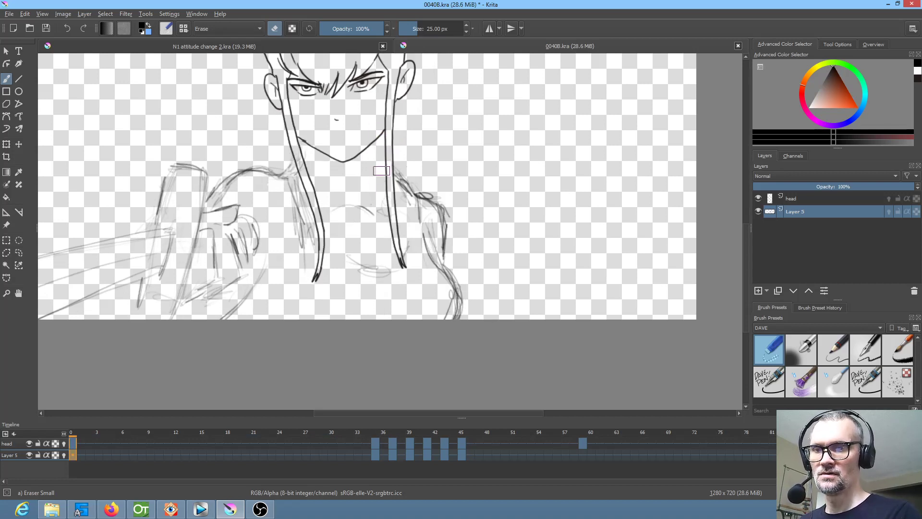
key(Right)
key(Left)
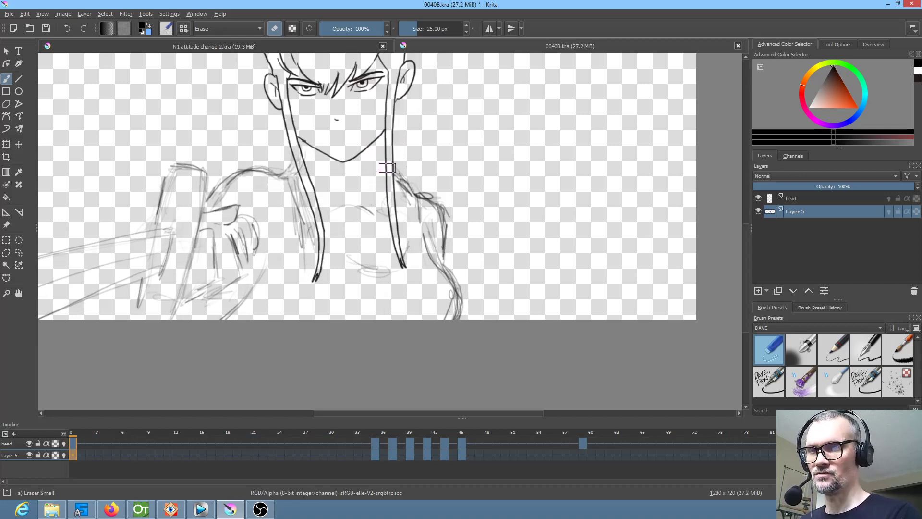
Step: Draw a new right-hand neck line below the jaw on frame 0 with the Pencil-2 brush
key(slash)
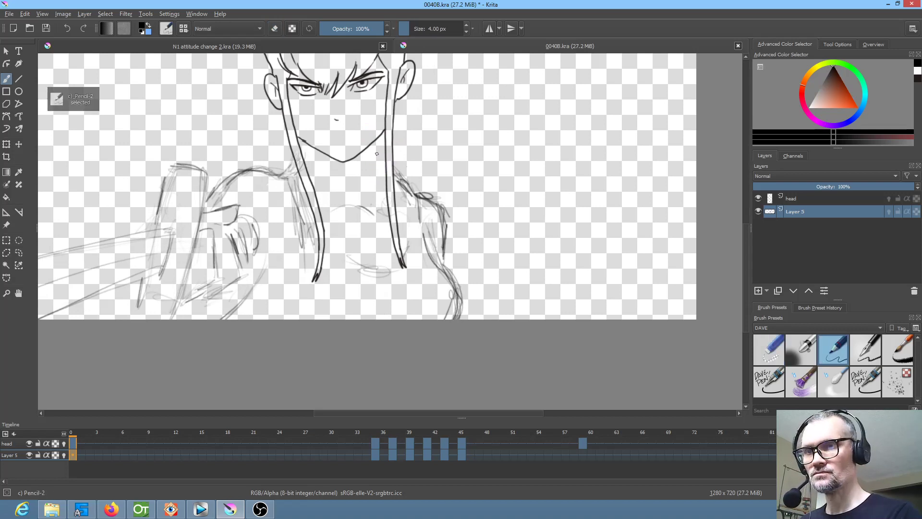
drag(379, 166, 390, 228)
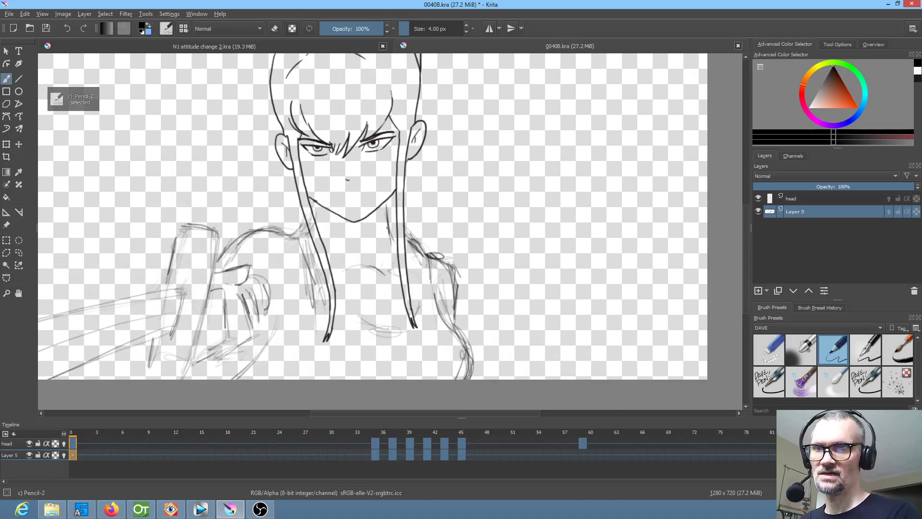
drag(389, 194, 391, 229)
Step: Draw the new right-hand neck line running from the jaw toward the shoulder on the keyframes from 35 to 39
key(period)
mouse_move(388, 208)
mouse_down()
mouse_move(390, 236)
mouse_move(428, 251)
mouse_up()
key(period)
key(period)
mouse_move(422, 211)
mouse_down()
mouse_move(435, 260)
mouse_move(426, 254)
mouse_up()
drag(421, 213, 423, 227)
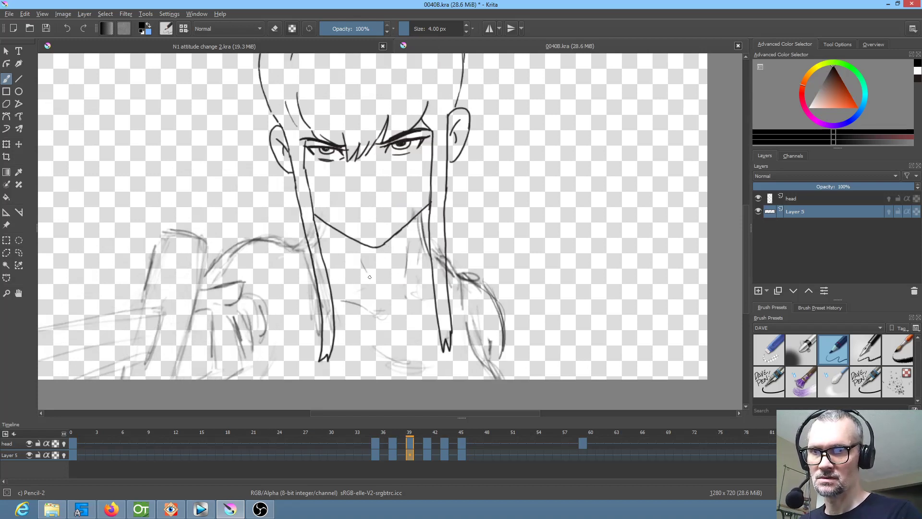
Step: Sketch the right-hand neck contour and the inner neck muscle lines on frame 41
key(period)
mouse_move(423, 220)
mouse_down()
mouse_move(432, 265)
mouse_move(424, 249)
mouse_move(418, 277)
mouse_up()
drag(417, 244, 410, 288)
drag(364, 266, 372, 295)
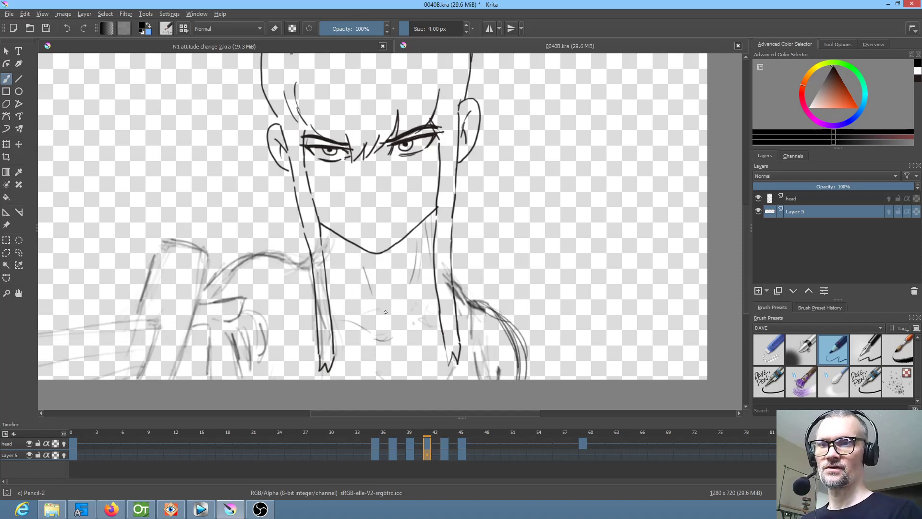
Step: Draw the right-hand neck muscle line on frame 43 and compare it with the previous keyframe
key(period)
drag(414, 243, 409, 284)
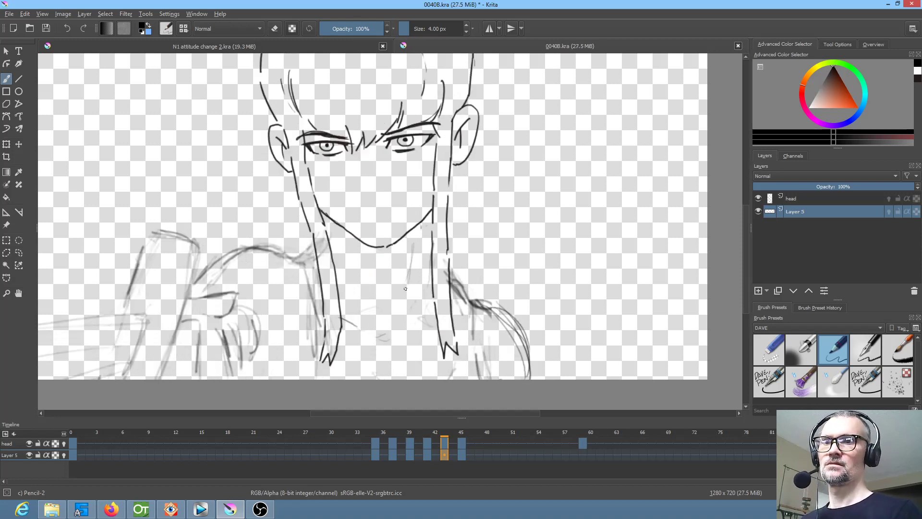
key(comma)
key(period)
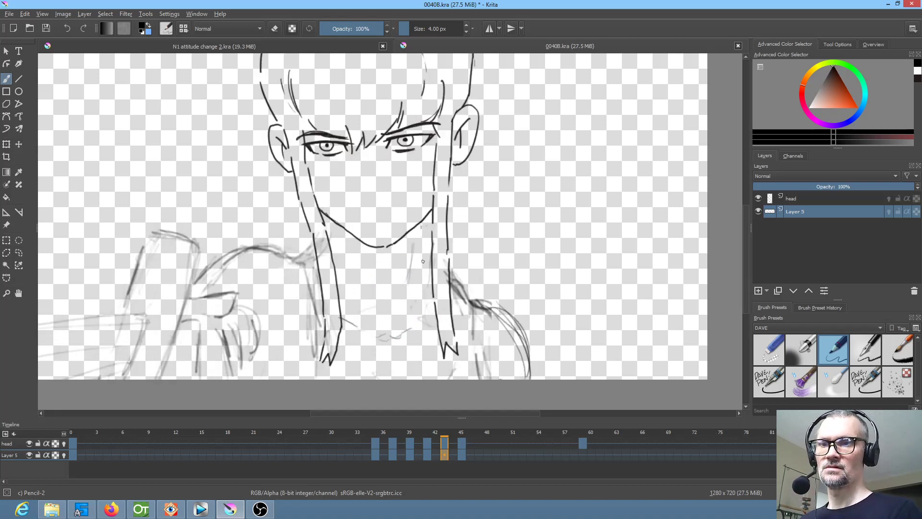
Step: Draw the left-hand neck muscle line on frame 45 and compare it with the previous keyframe
key(period)
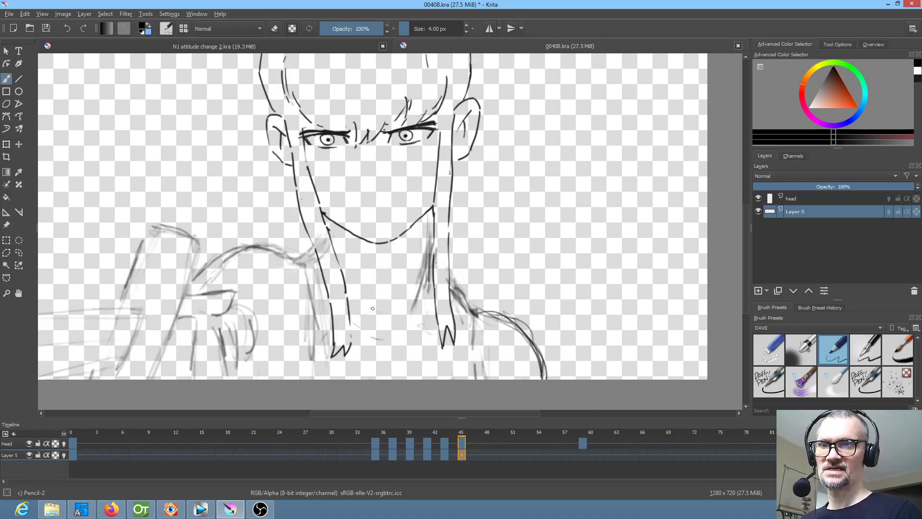
drag(364, 259, 382, 312)
key(comma)
key(period)
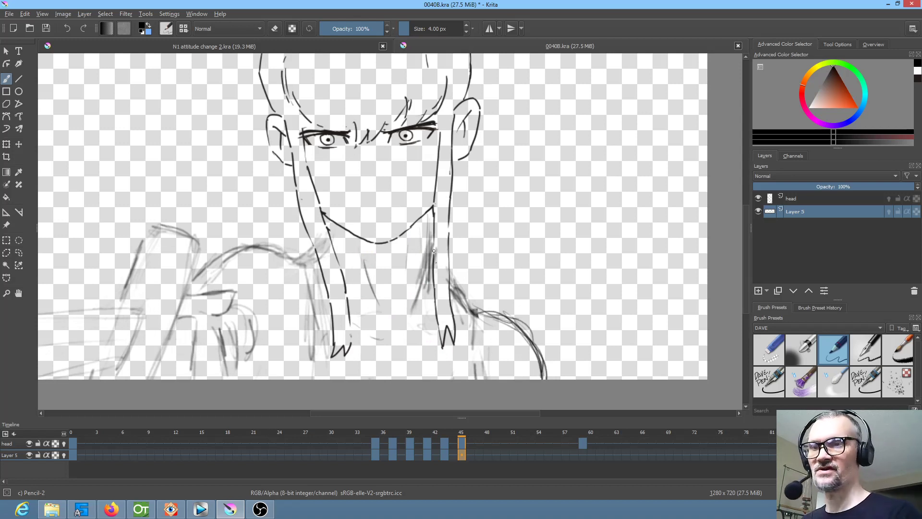
Step: Erase the dark right-hand neck shading on frame 45 with the small eraser and go back to frame 43
key(slash)
mouse_move(432, 240)
mouse_down()
mouse_move(437, 299)
mouse_move(424, 273)
mouse_move(432, 247)
mouse_move(416, 306)
mouse_up()
key(Left)
key(Left)
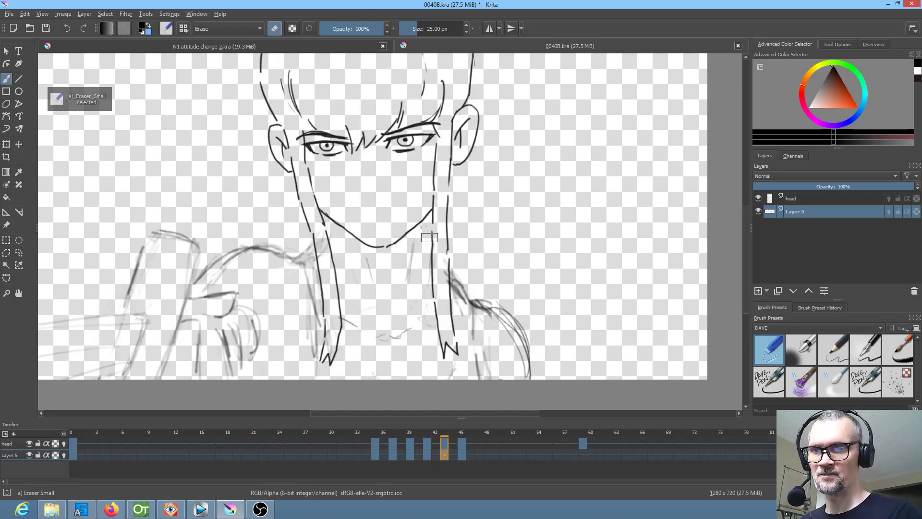
Step: Touch up the upper right-hand neck line below the jaw on frame 41 with Pencil-2, then return to frame 43
key(Left)
key(Left)
key(slash)
drag(429, 221, 431, 244)
key(Right)
key(Right)
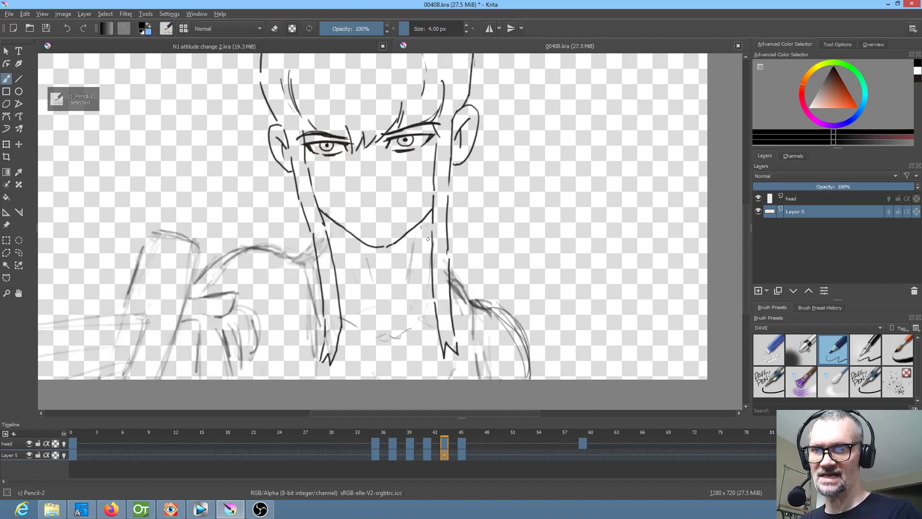
Step: Draw the right-hand neck line from the jaw down beside the hair strand on frame 45
key(Right)
key(Right)
drag(429, 242, 433, 272)
drag(431, 219, 439, 289)
drag(431, 217, 435, 266)
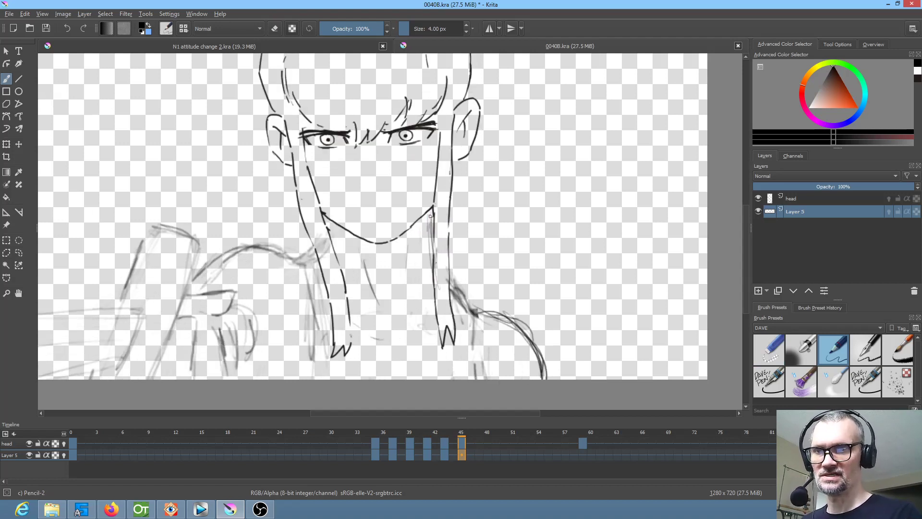
Step: Save the document and play the animation from frame 0 with the whole canvas in view
key(Left)
key(Left)
key(Left)
key(Left)
key(Left)
key(Left)
key(Left)
key(Left)
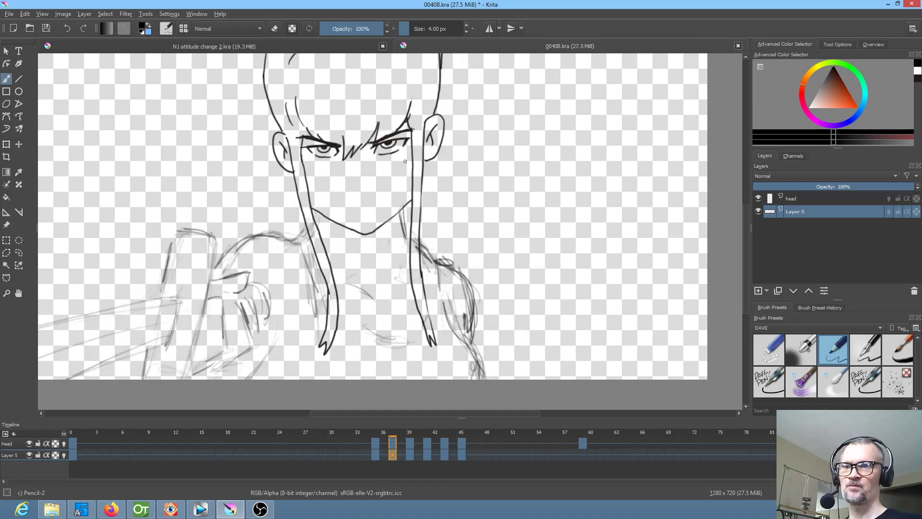
scroll(426, 156, down, 2)
drag(427, 179, 441, 259)
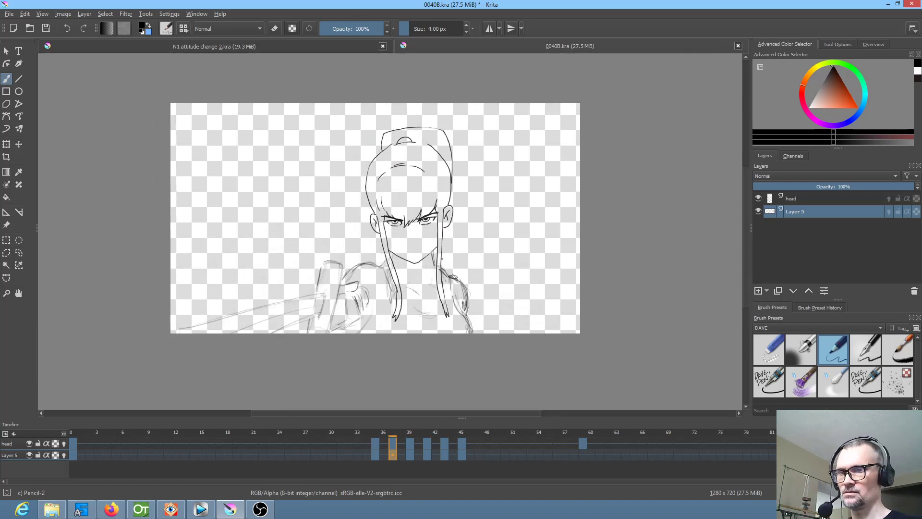
key(ctrl+s)
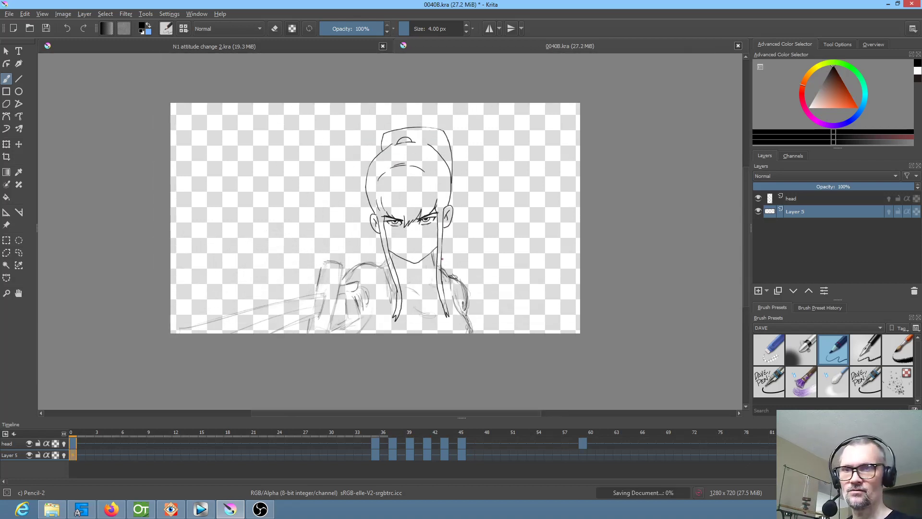
key(Home)
key(space)
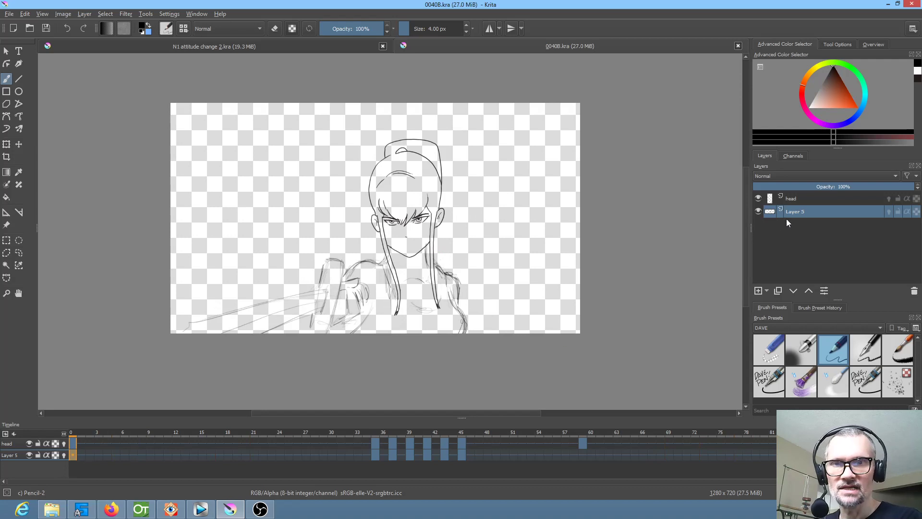
Step: Draw the upper edge of the long blade-like shape beside the hand on frames 0 and 35
scroll(384, 252, up, 1)
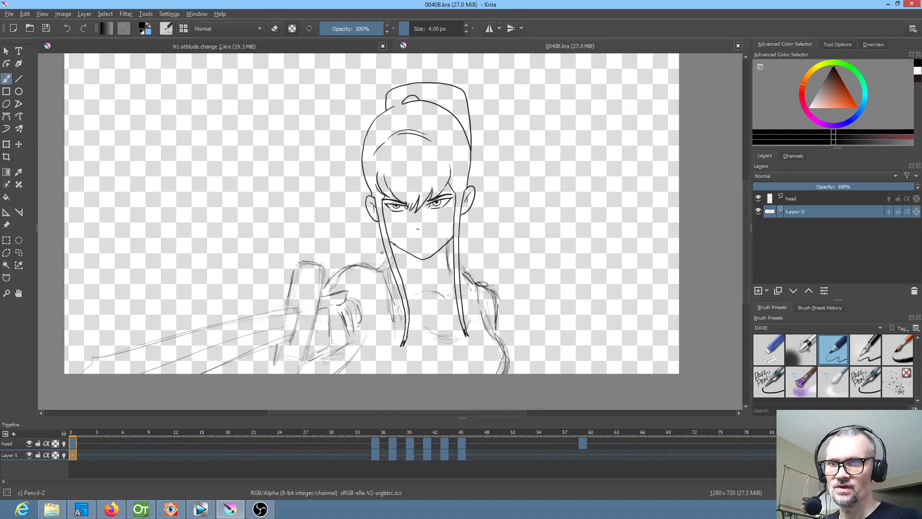
mouse_move(401, 257)
mouse_down()
mouse_move(446, 242)
mouse_move(433, 252)
mouse_up()
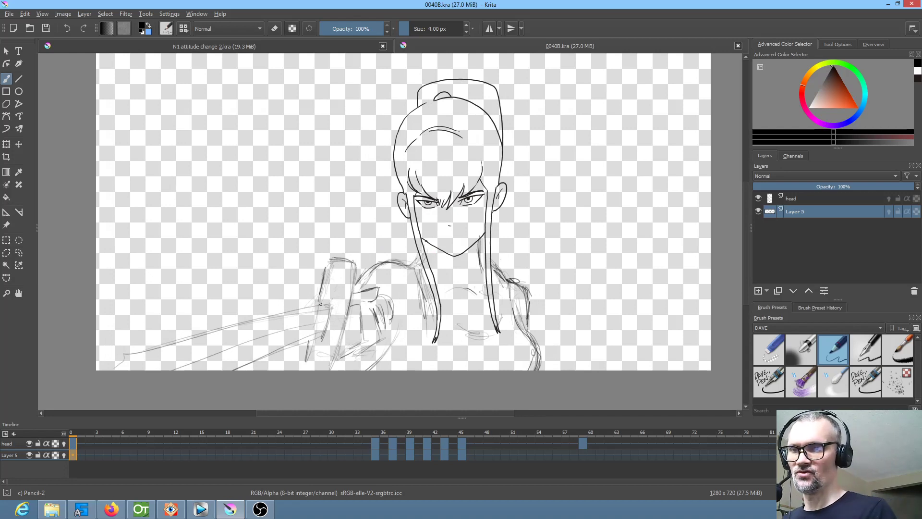
drag(153, 350, 330, 304)
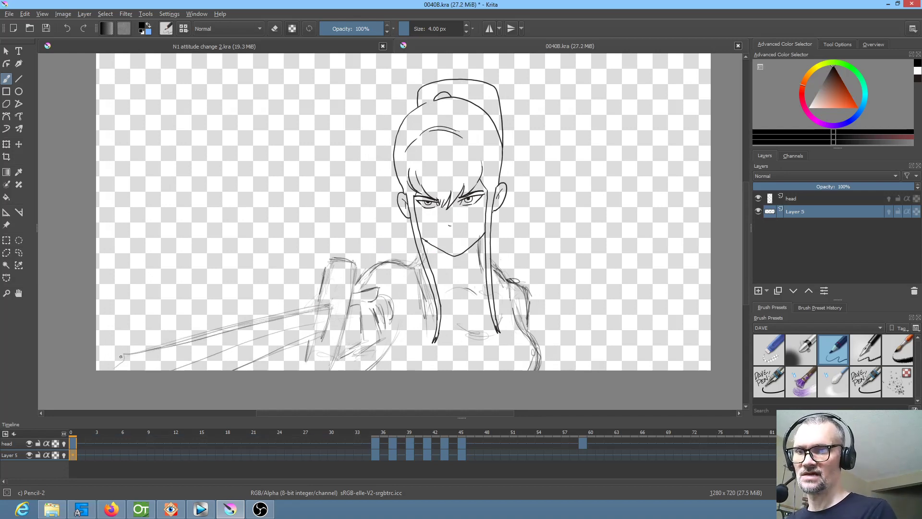
key(.)
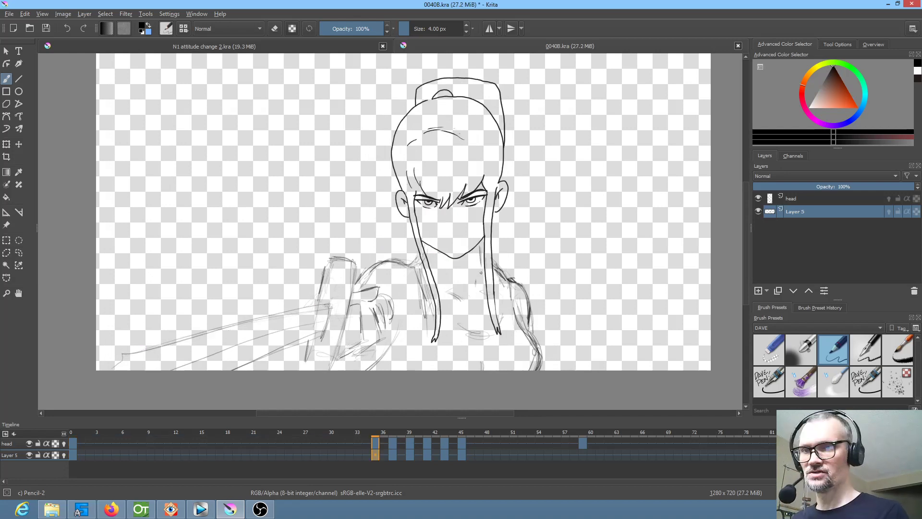
drag(314, 307, 141, 342)
drag(325, 304, 140, 346)
Step: Redraw the upper edge of the long blade-like shape on frames 37 and 39
key(.)
drag(320, 313, 121, 338)
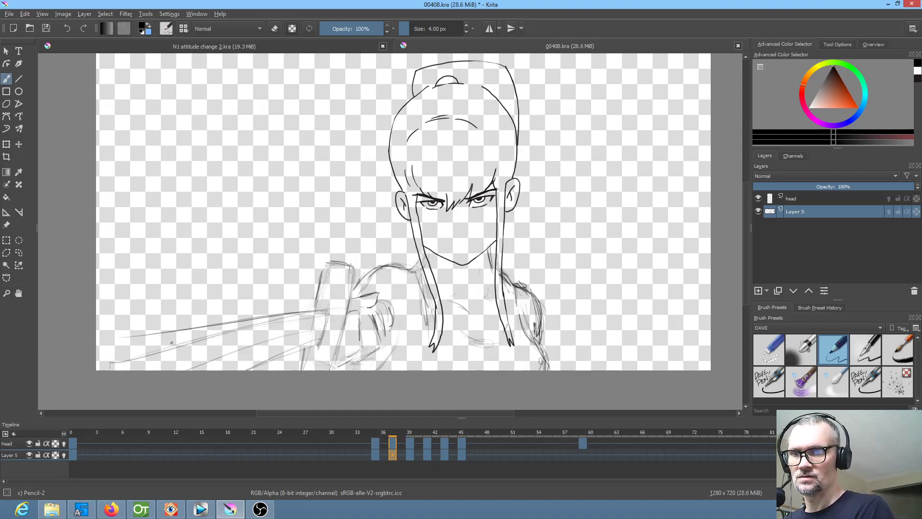
key(.)
mouse_move(312, 317)
mouse_down()
mouse_move(133, 328)
mouse_move(141, 328)
mouse_up()
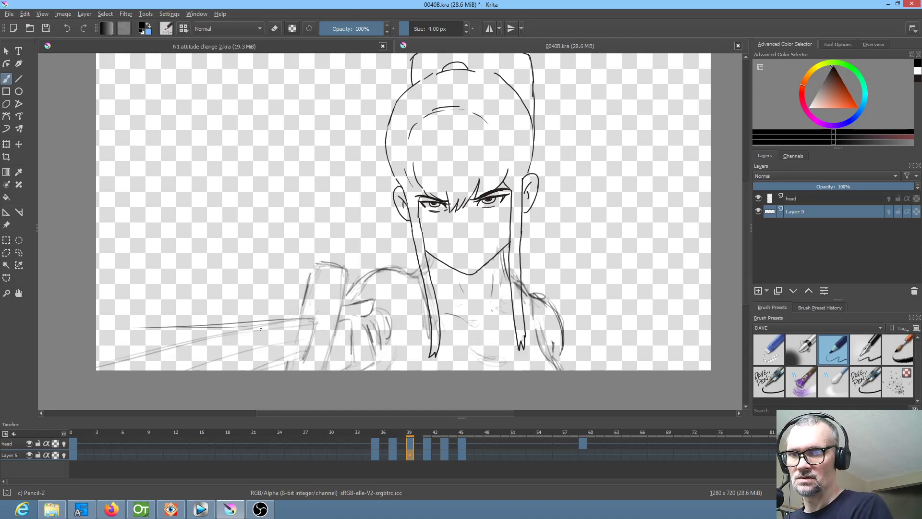
Step: Redraw the upper edge of the long blade-like shape on frames 41, 43 and 45, raising its outer end progressively
key(.)
drag(305, 325, 133, 327)
drag(300, 329, 166, 330)
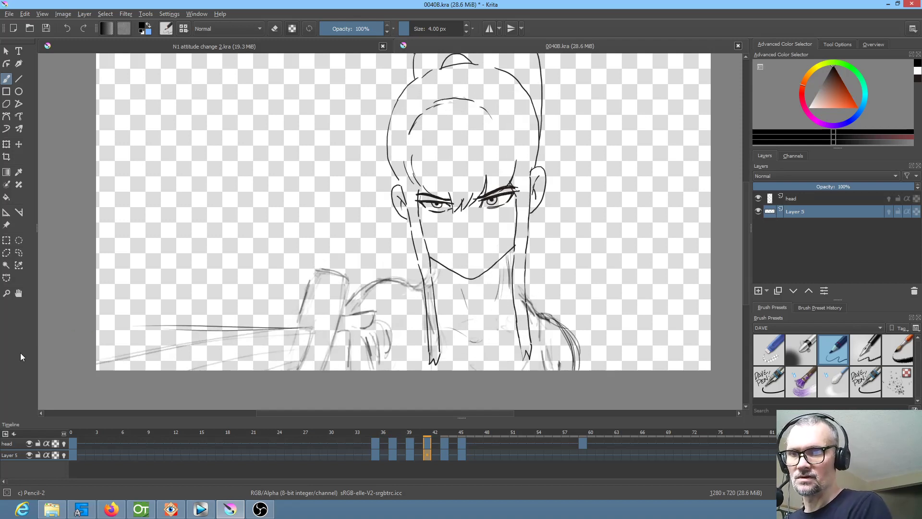
key(.)
drag(297, 323, 97, 318)
mouse_move(242, 317)
mouse_down()
mouse_move(294, 318)
mouse_move(124, 292)
mouse_up()
key(.)
Step: Return to frame 0 and work forward, darkening the lower edge of the blade-like shape on frames 35 to 43
key(comma)
key(comma)
key(comma)
key(comma)
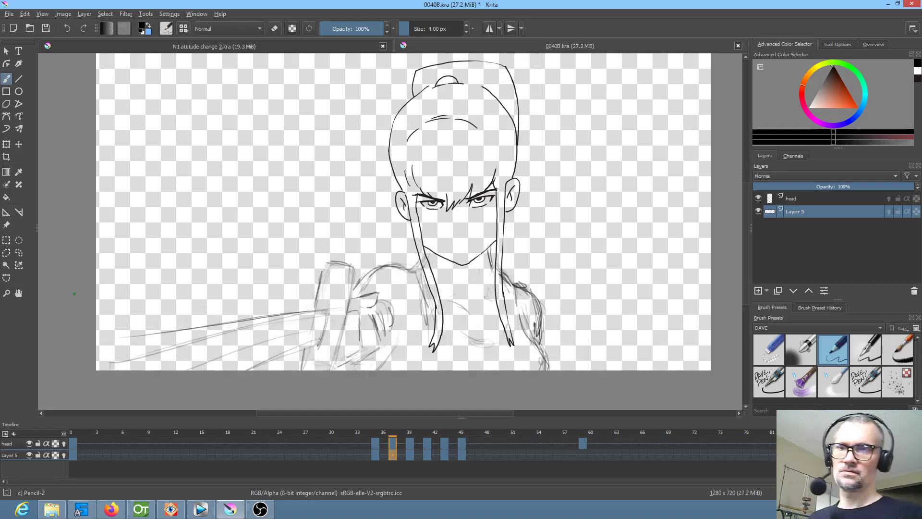
key(comma)
key(comma)
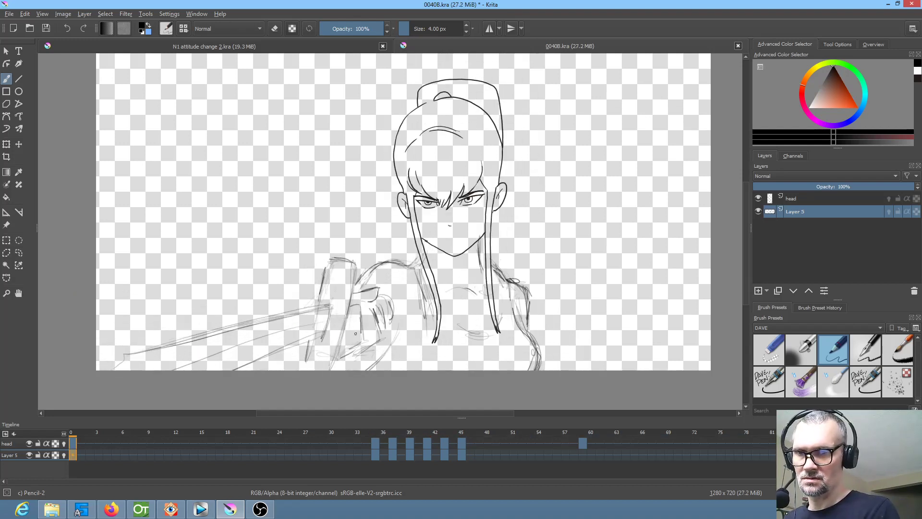
key(period)
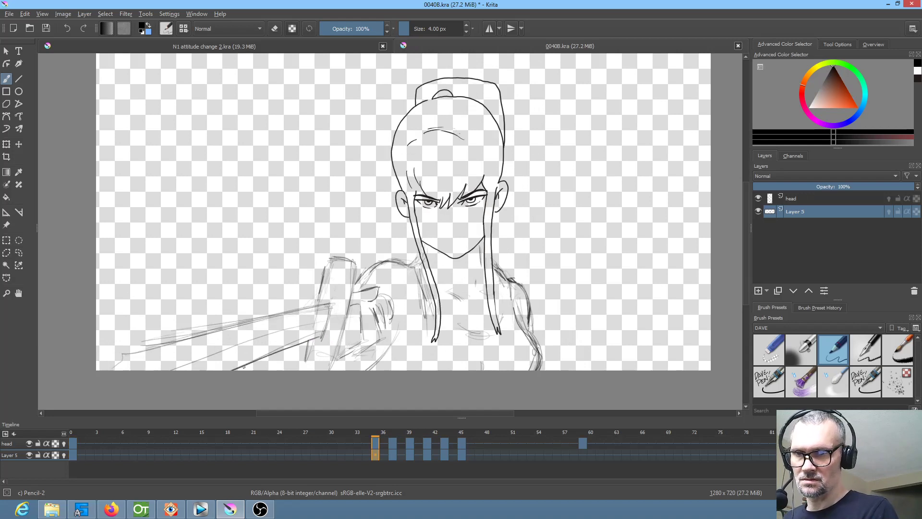
key(period)
key(period)
key(period)
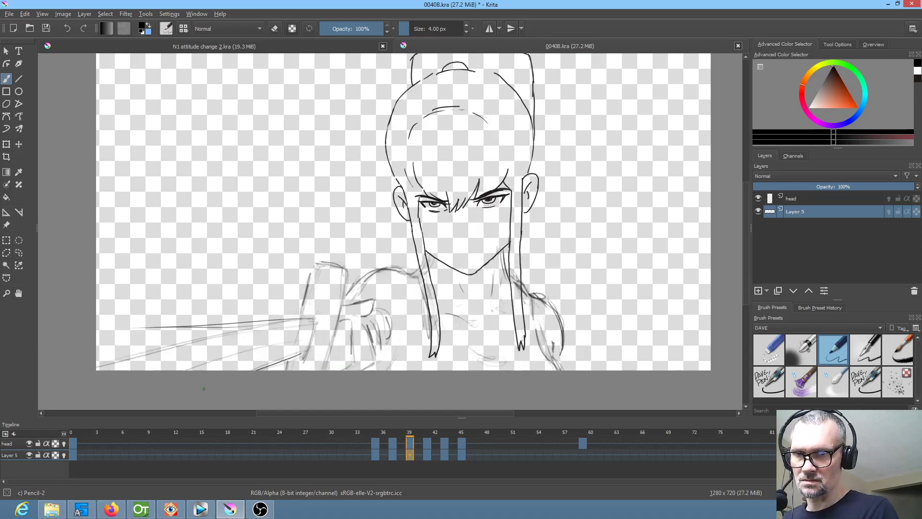
key(period)
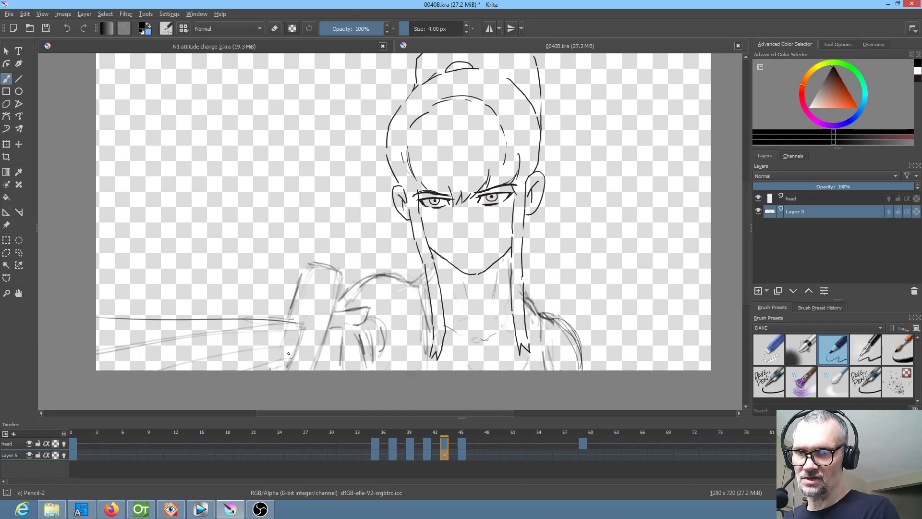
Step: Sketch the lower edge and the inner line of the blade-like shape on frame 45
right_click(494, 312)
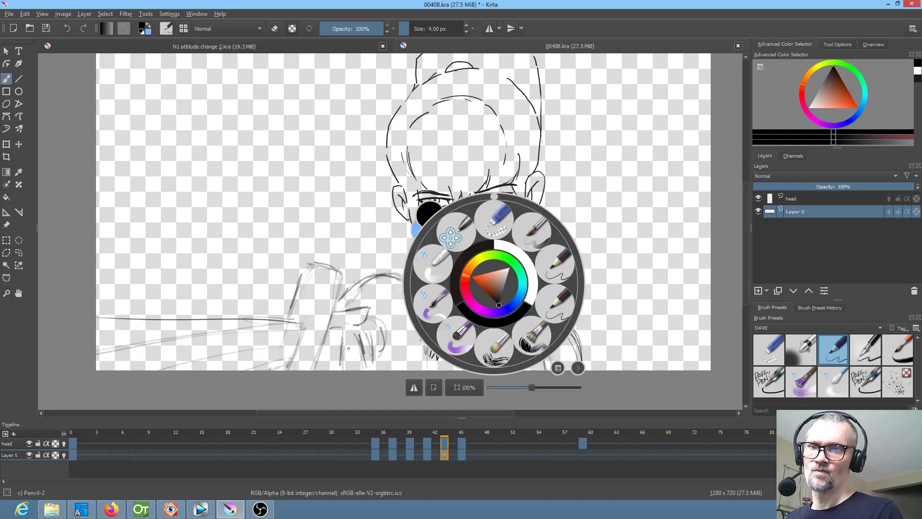
click(587, 259)
mouse_move(331, 349)
mouse_down()
mouse_move(448, 317)
mouse_move(421, 345)
mouse_up()
key(period)
drag(335, 366, 367, 360)
mouse_move(472, 276)
mouse_down()
mouse_move(453, 255)
mouse_move(446, 266)
mouse_up()
drag(331, 326, 216, 336)
mouse_move(361, 324)
mouse_down()
mouse_move(178, 332)
mouse_move(248, 331)
mouse_move(192, 334)
mouse_up()
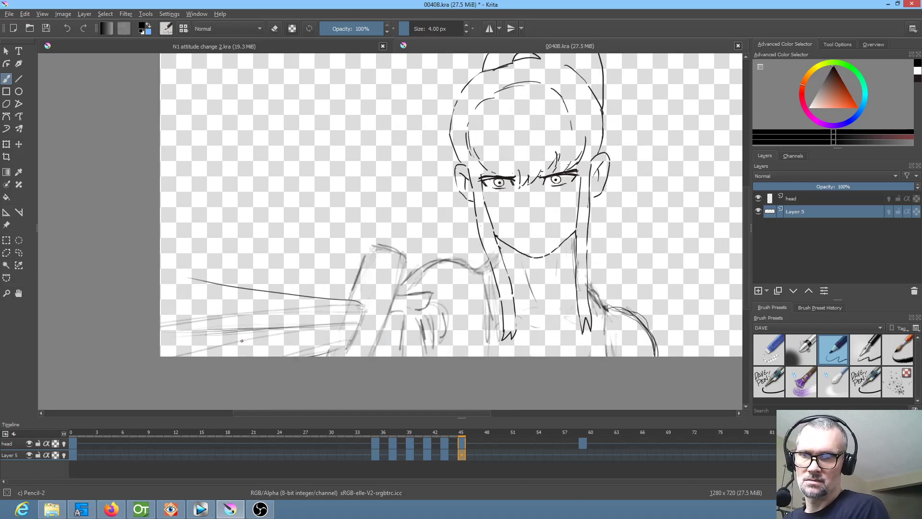
Step: Step back through frame 43 and draw the inner line of the blade-like shape on frame 41
key(Left)
key(Left)
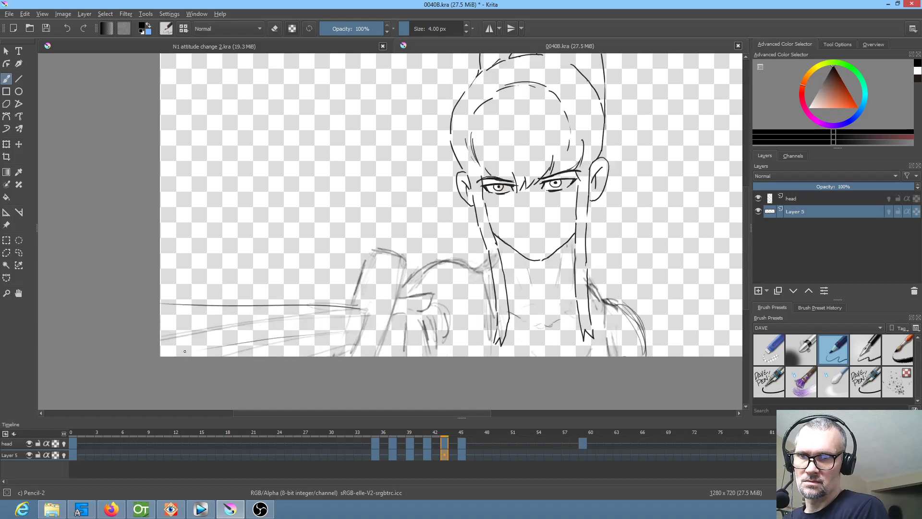
key(Left)
key(Left)
drag(299, 345, 229, 354)
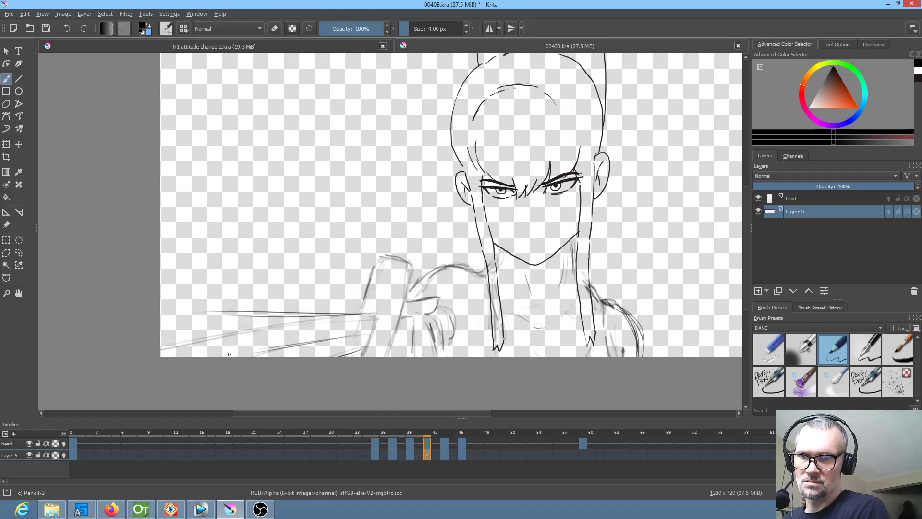
Step: Compare frames 41 and 43 repeatedly, then extend the inner line of the blade-like shape on frame 41
key(Right)
key(Left)
key(Right)
key(Left)
key(Right)
key(Left)
key(Right)
key(Left)
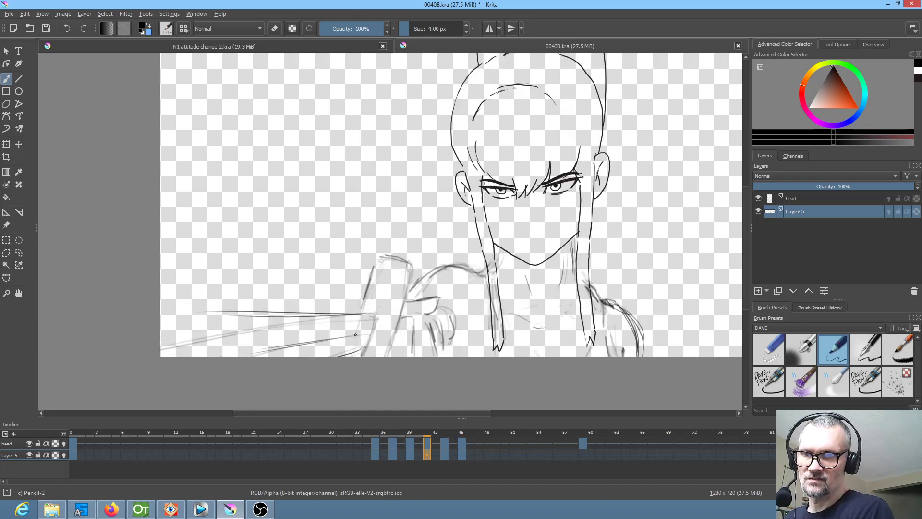
drag(346, 332, 242, 347)
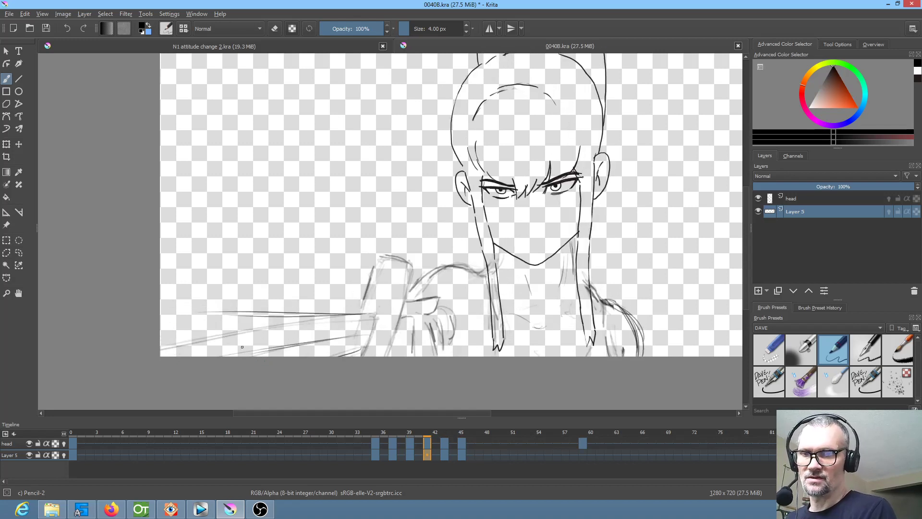
Step: Draw the inner line of the blade-like shape on frames 39, 37 and 35
key(Left)
drag(361, 328, 242, 355)
key(Left)
drag(369, 321, 220, 355)
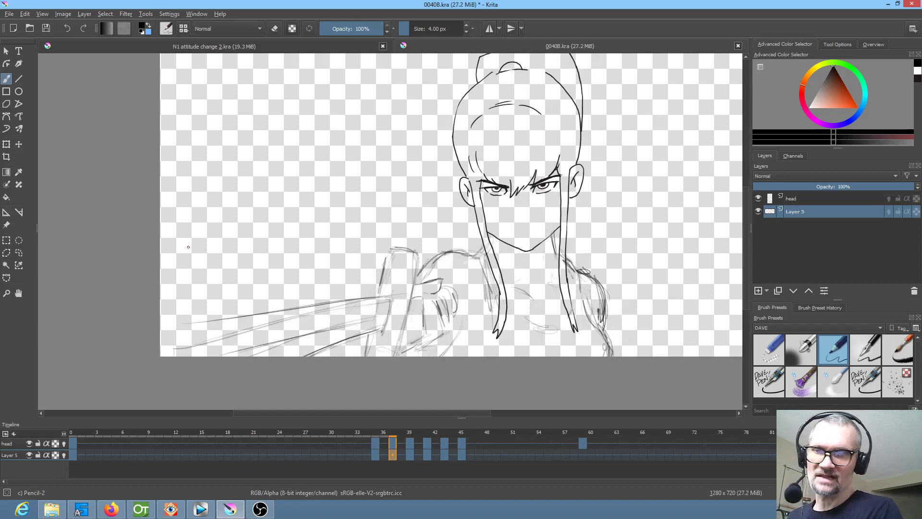
key(Left)
mouse_move(362, 317)
mouse_down()
mouse_move(231, 355)
mouse_move(255, 342)
mouse_up()
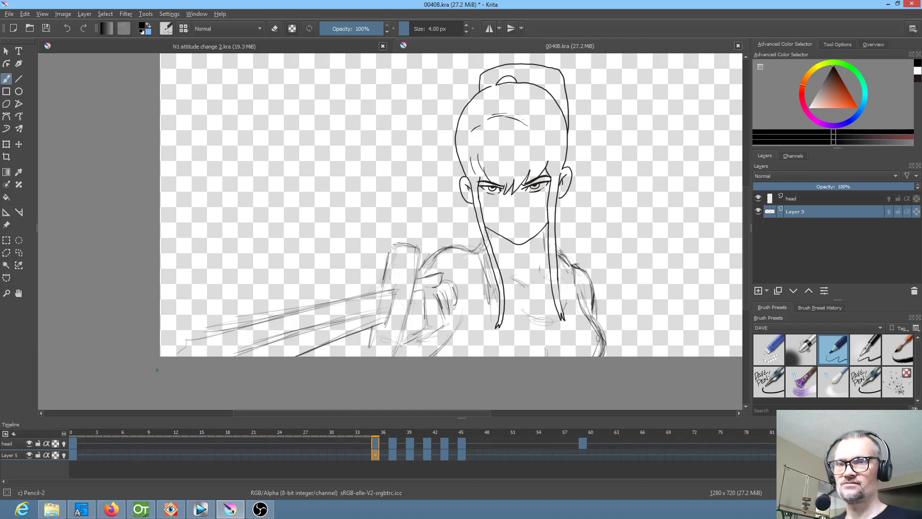
Step: Play the animation to check the redrawn lines, stop it and save the document
key(Left)
key(space)
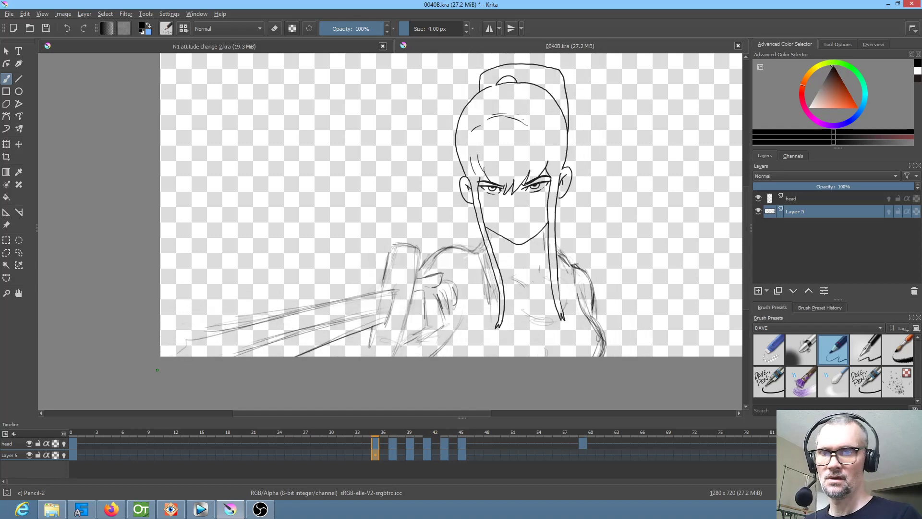
key(space)
click(47, 29)
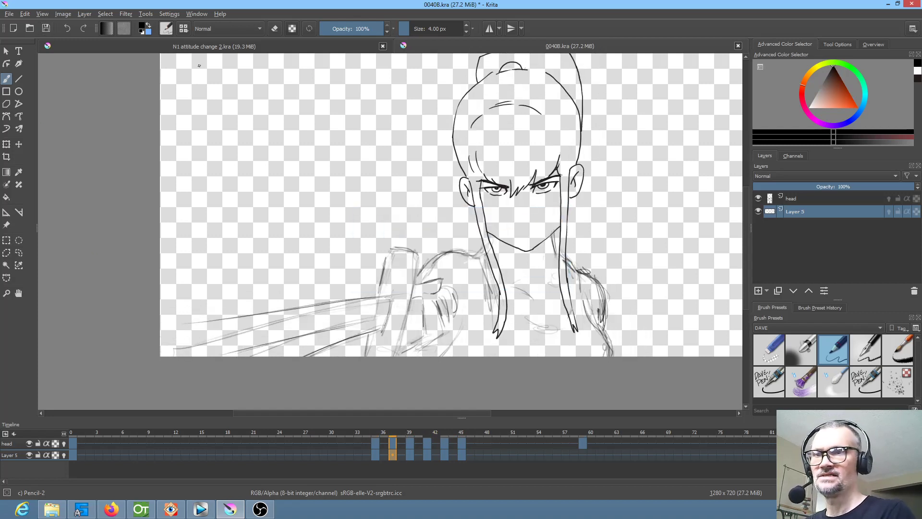
Step: Switch to the N1 attitude change 2 document and view its masked-head sketch at frame 0 up close
click(339, 47)
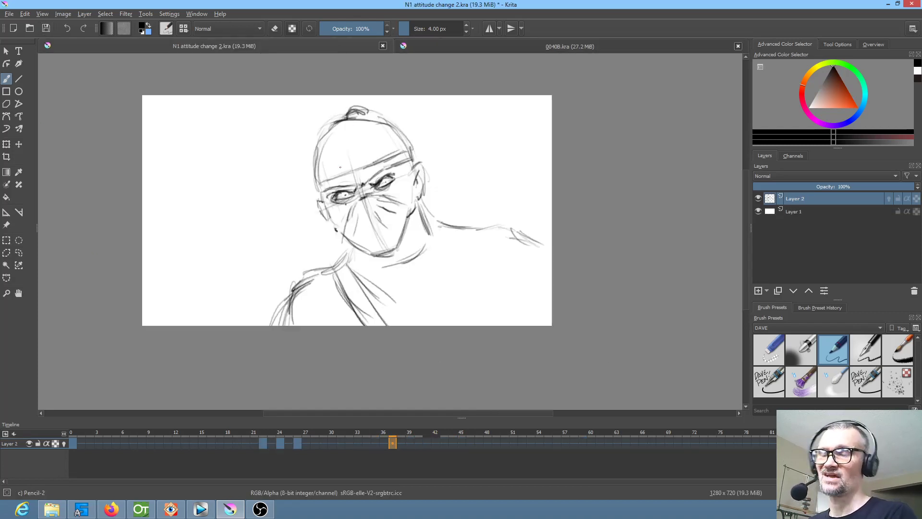
click(73, 444)
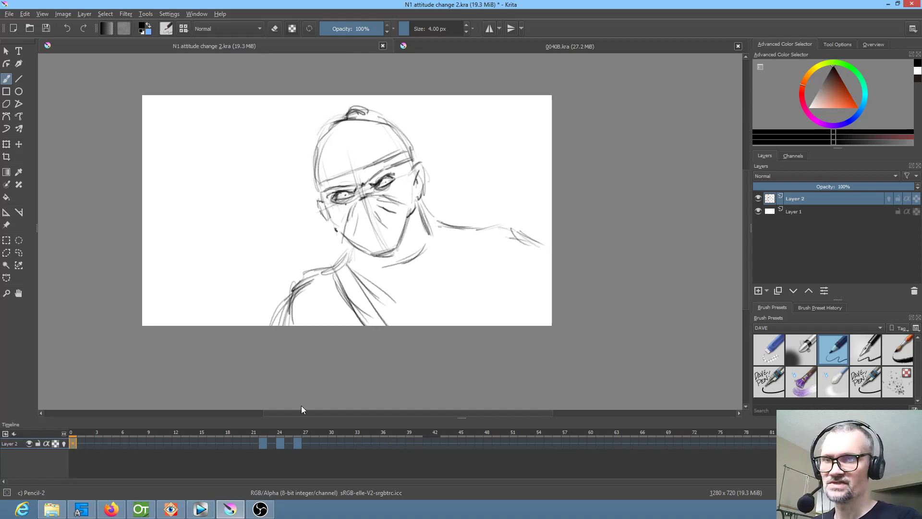
scroll(408, 280, up, 1)
drag(396, 291, 474, 351)
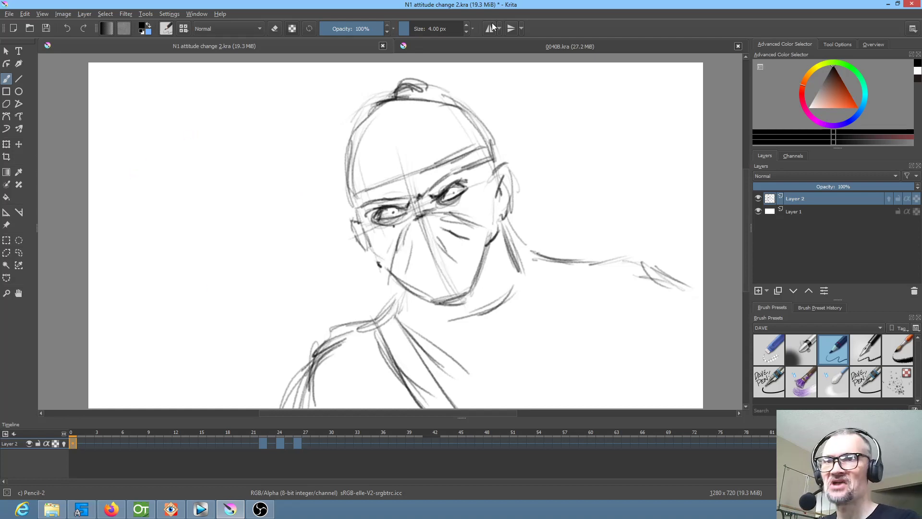
Step: Switch to Blender, maximize its window and open the recent file OPENING SCENE VIDEO EDIT - blender 2.8.blend
click(77, 513)
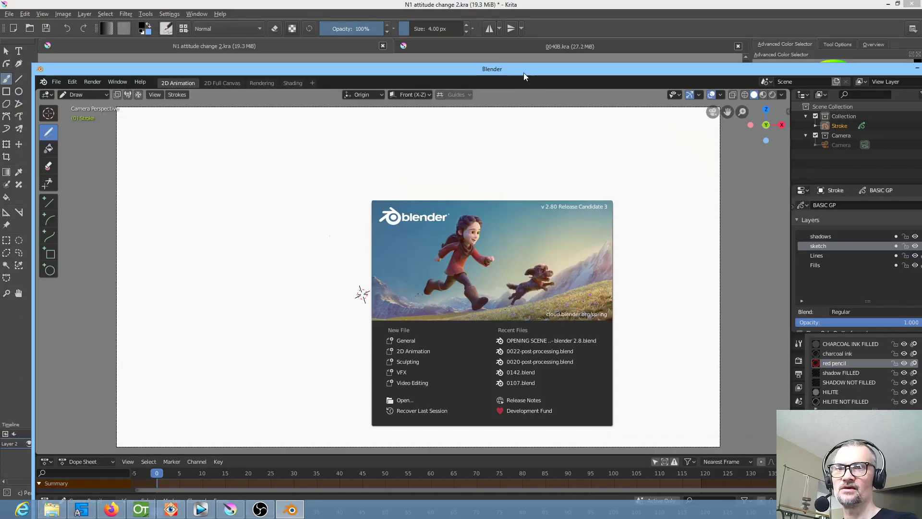
double_click(523, 73)
click(18, 15)
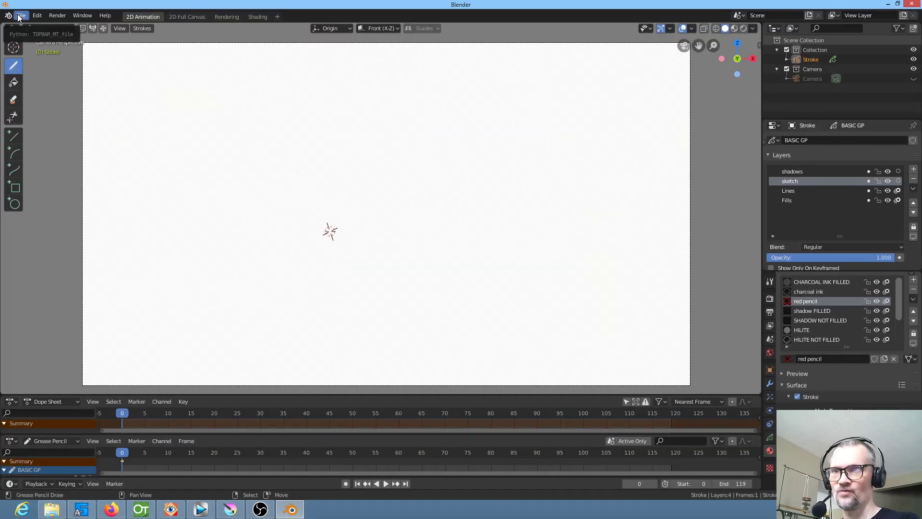
click(20, 16)
mouse_move(38, 45)
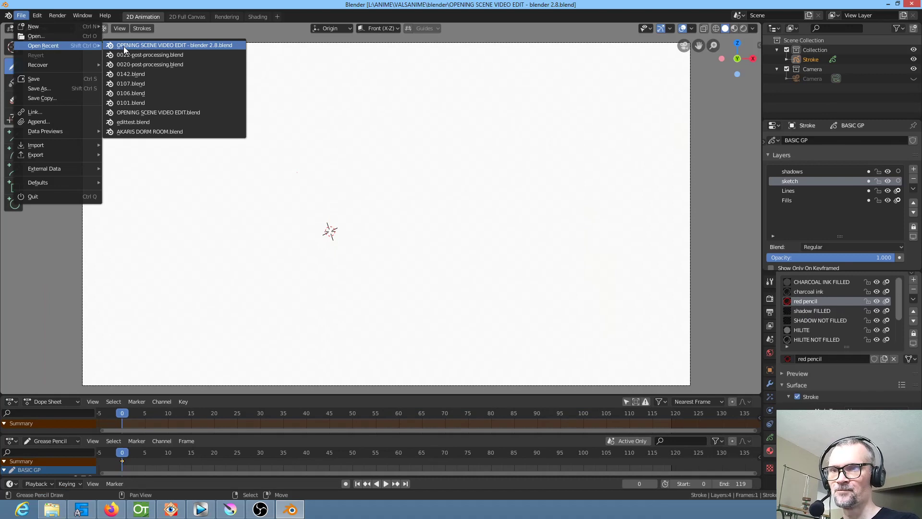
click(123, 46)
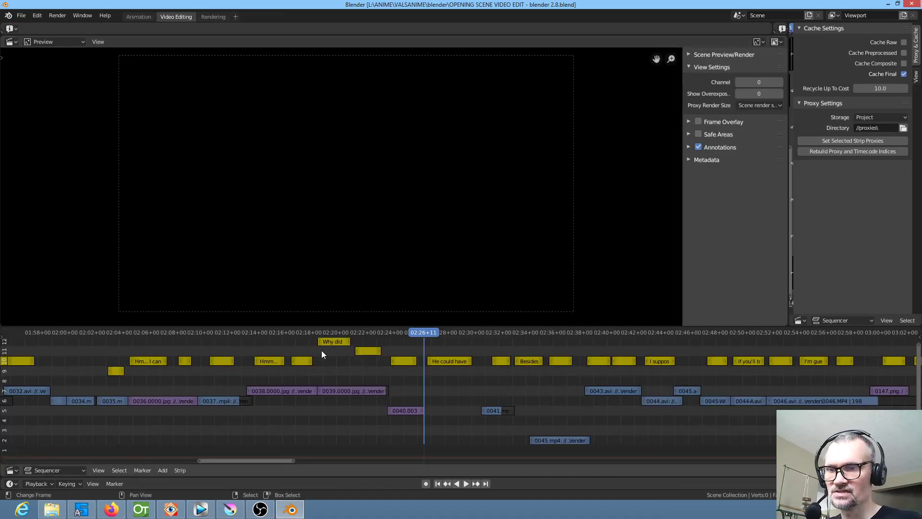
Step: Play the video edit from the "Hm... I cannot respect your profession" shot to review the purple-haired woman's dialogue shots
drag(233, 439, 206, 429)
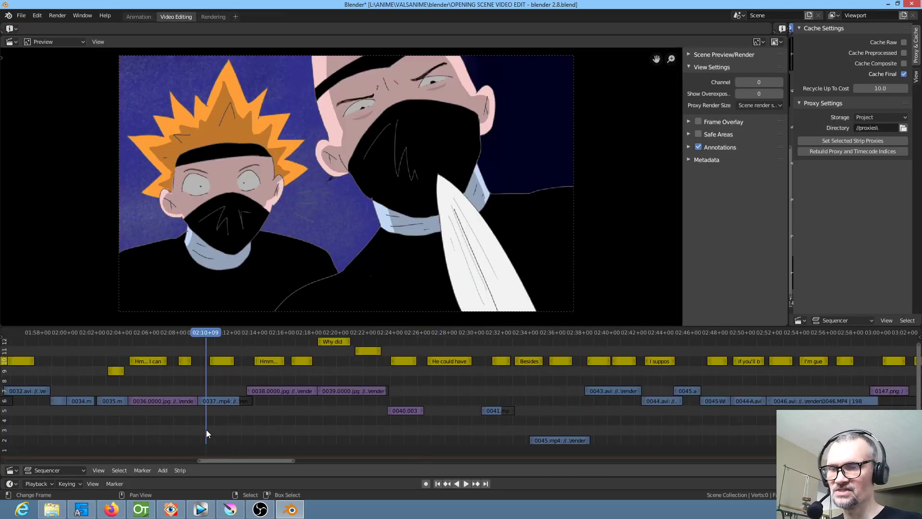
scroll(272, 411, down, 1)
scroll(271, 411, down, 2)
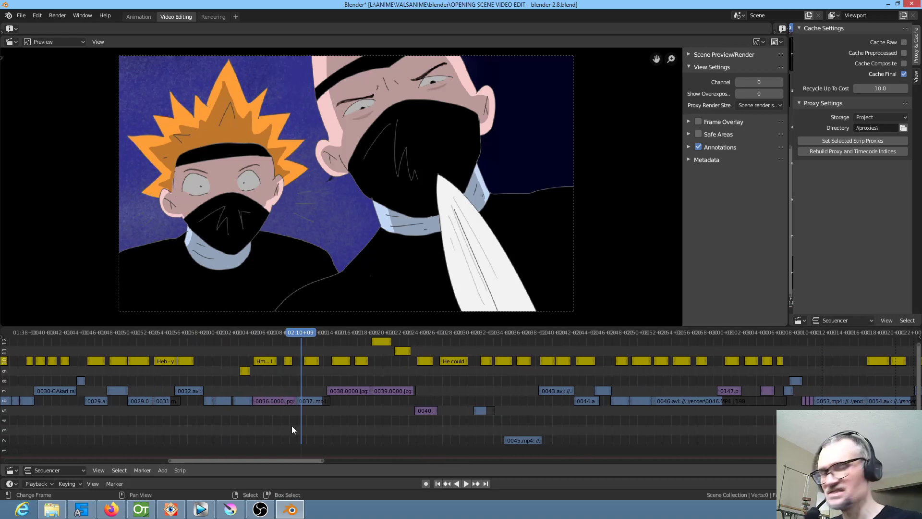
click(265, 421)
click(256, 421)
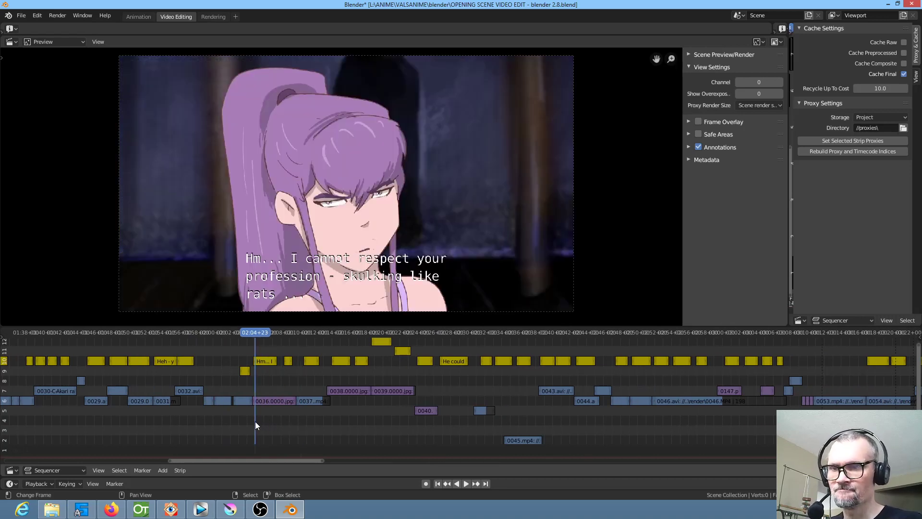
key(space)
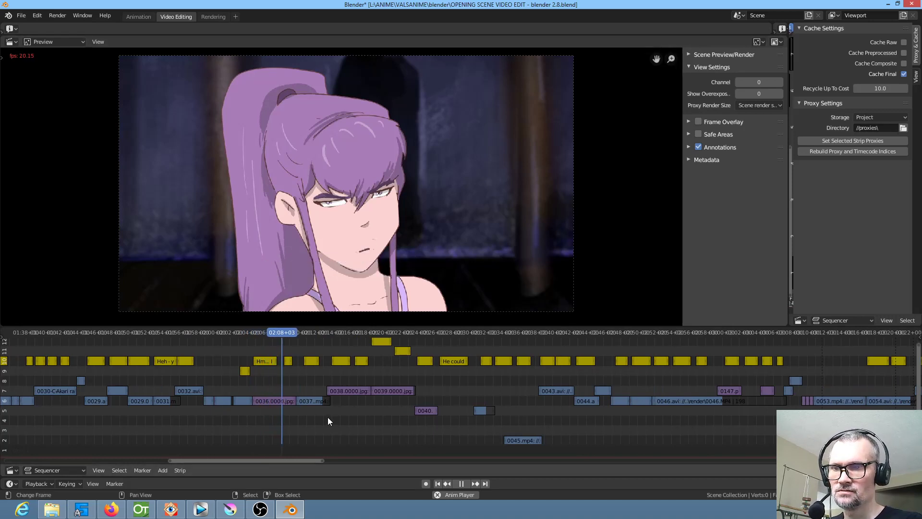
click(311, 422)
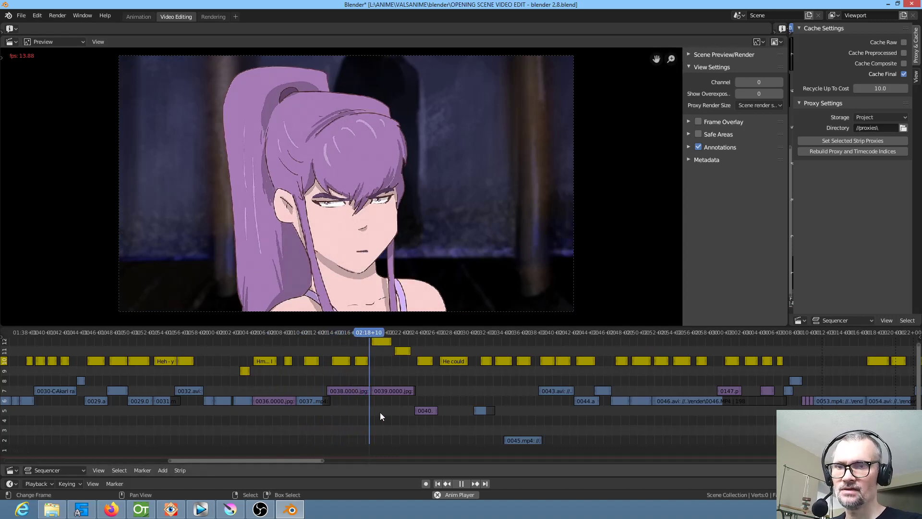
Step: Review the masked man's "My boss wishes to see you" shot and play on to the "He could have KNOCKED" subtitle
click(411, 424)
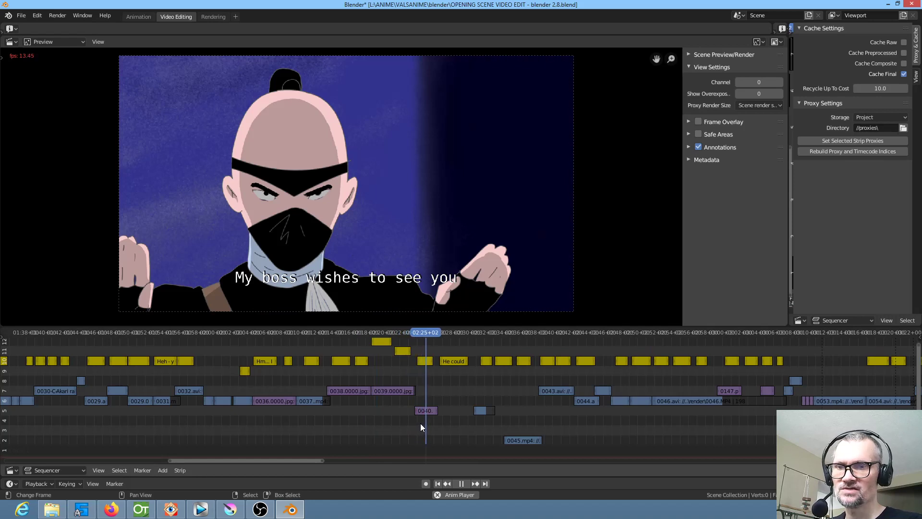
key(space)
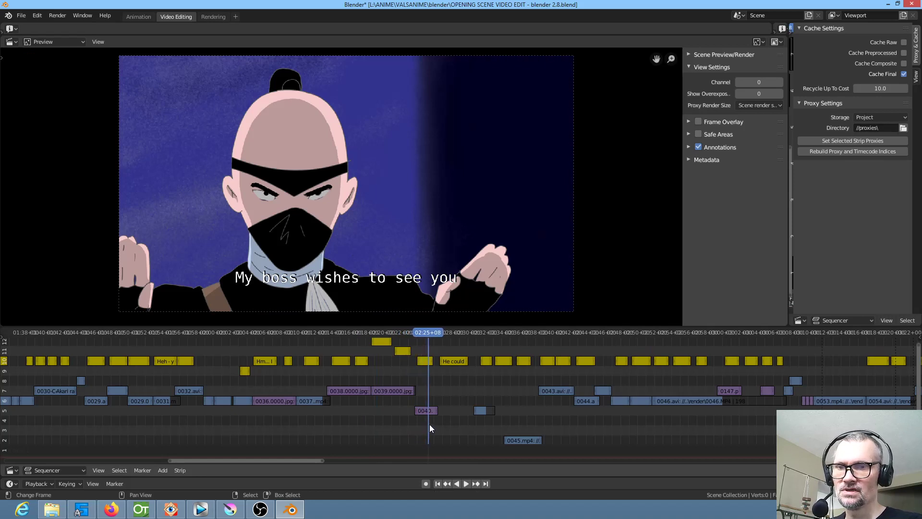
key(space)
key(space)
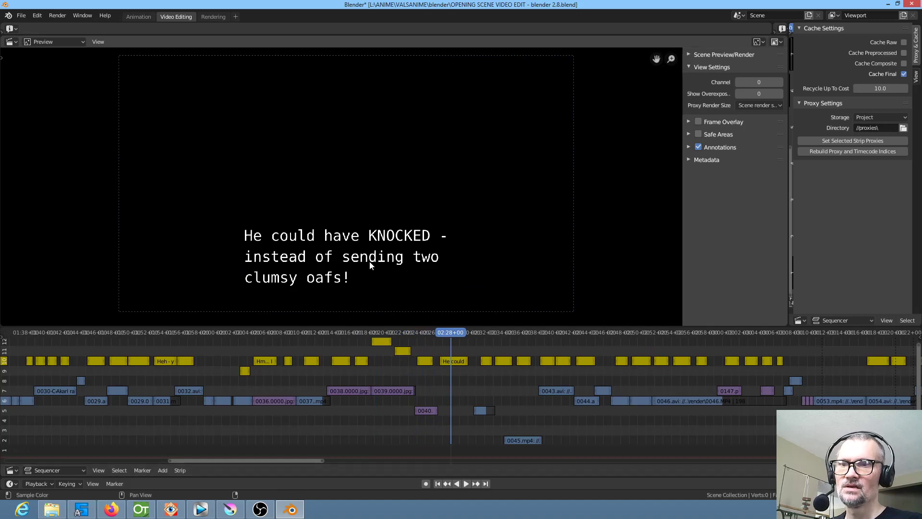
Step: Switch to Krita, return the 0040B document to frame 0 and save it
click(232, 510)
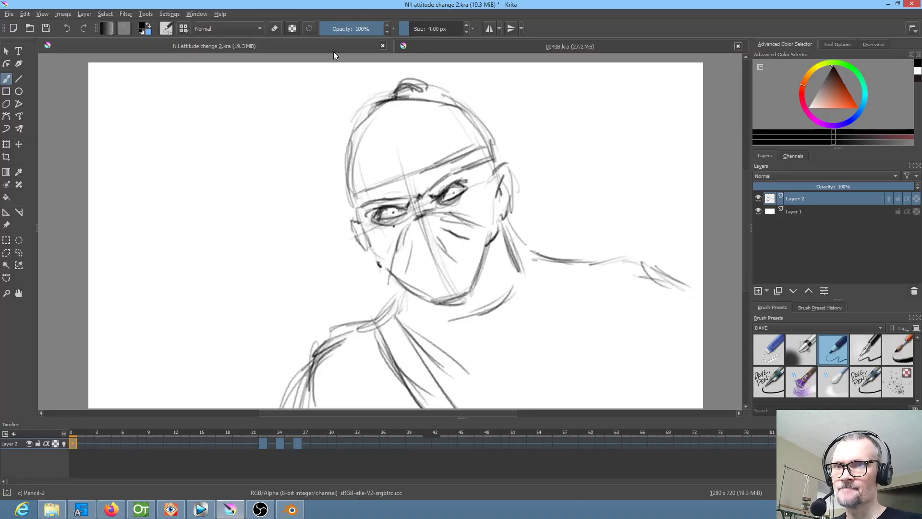
click(446, 47)
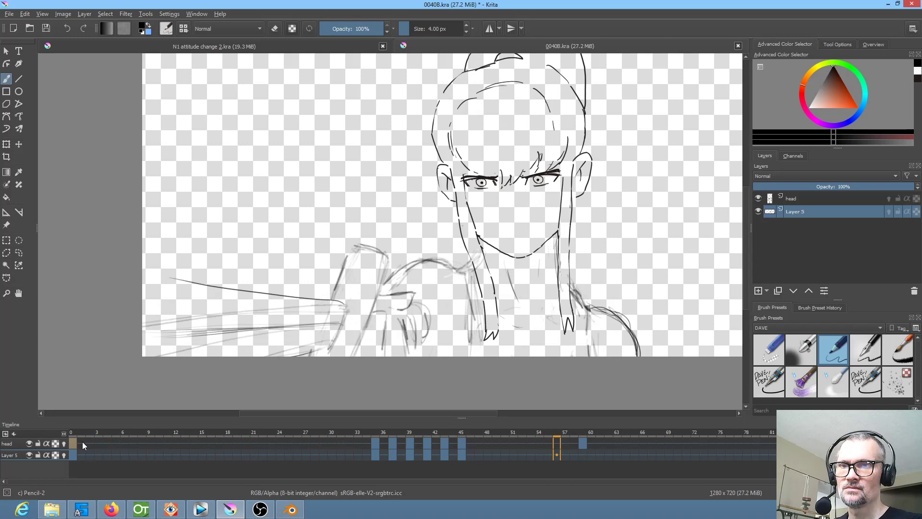
click(47, 28)
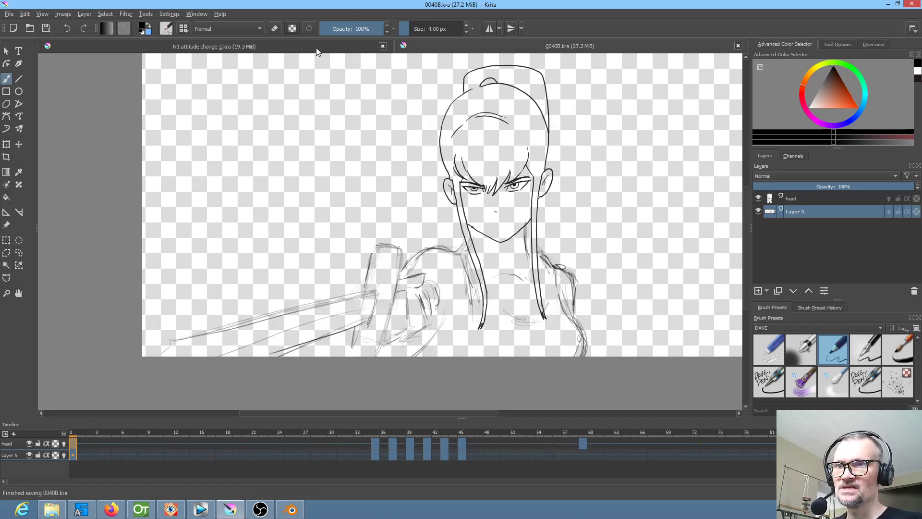
Step: Return to the N1 attitude change 2 document and scrub the masked-head sketch from frame 0 to frame 22
click(316, 48)
scroll(248, 172, down, 1)
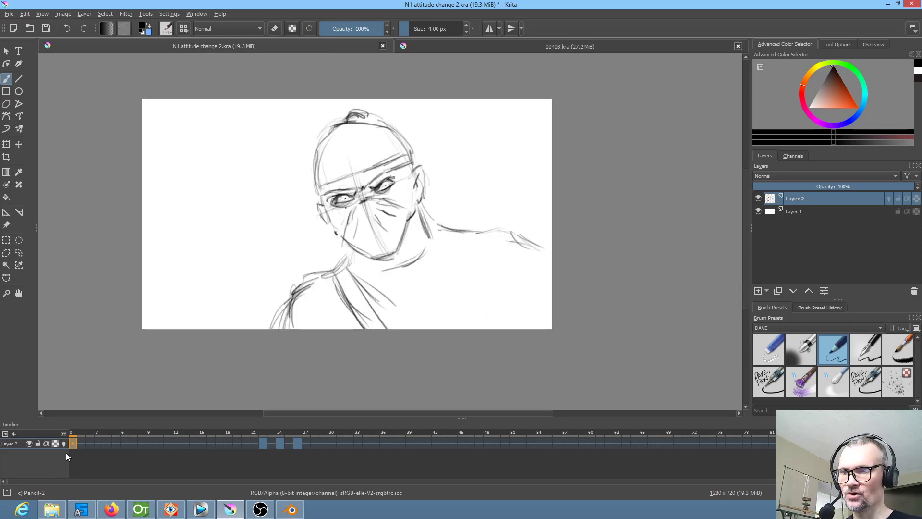
drag(73, 432, 133, 420)
click(290, 509)
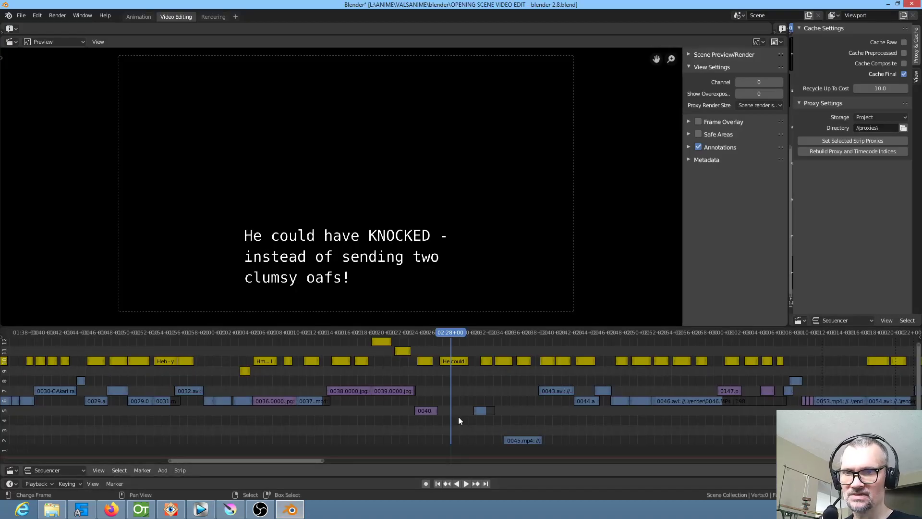
click(230, 509)
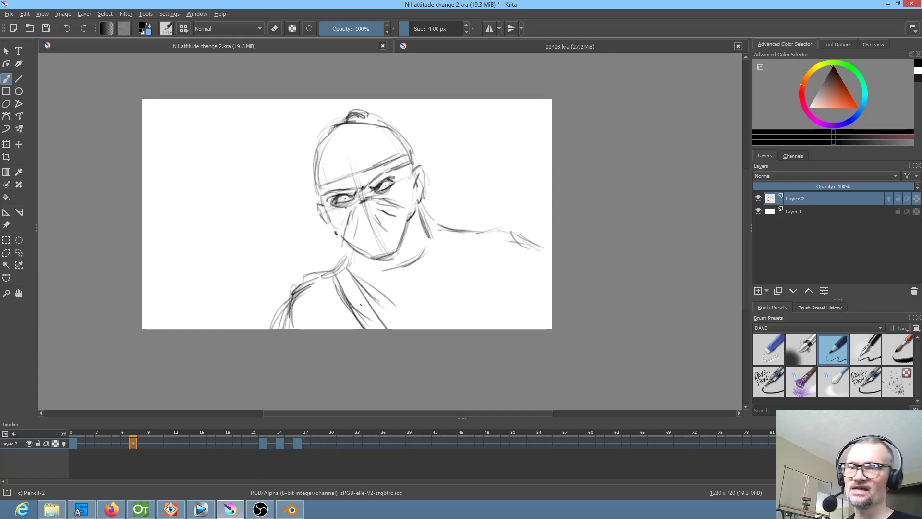
drag(84, 432, 263, 429)
Step: Switch to Blender and scrub the edit around the masked man's "Grrr..." shot to 02:32+00 to check his hand pose
click(290, 510)
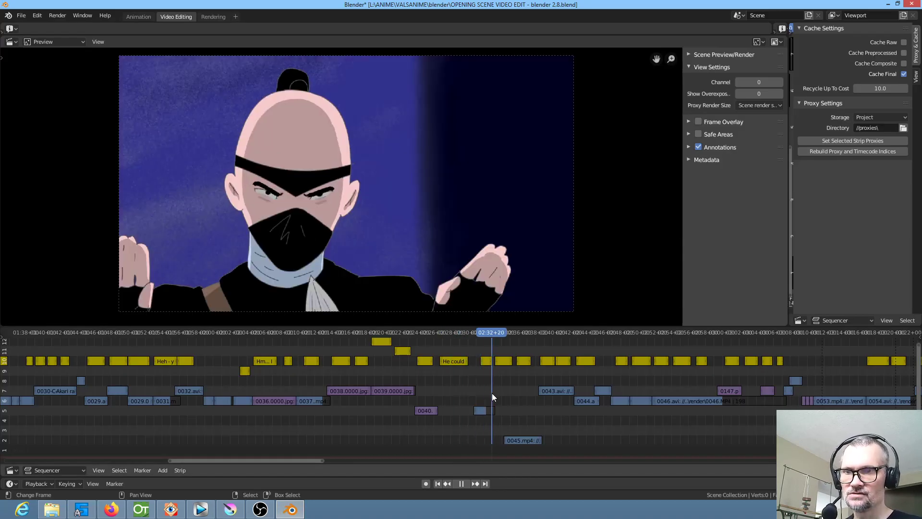
scroll(509, 410, down, 1)
drag(508, 410, 430, 388)
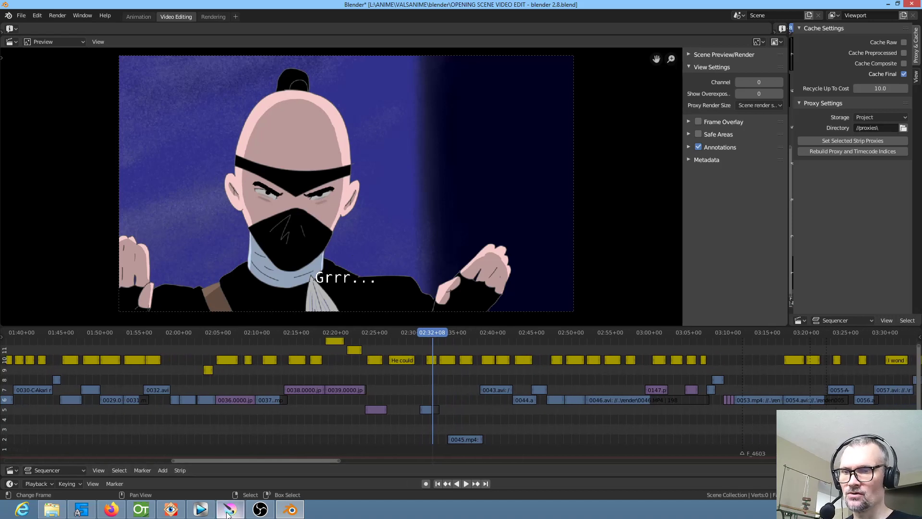
mouse_move(435, 391)
mouse_down()
mouse_move(493, 395)
mouse_move(415, 391)
mouse_move(430, 391)
mouse_up()
key(space)
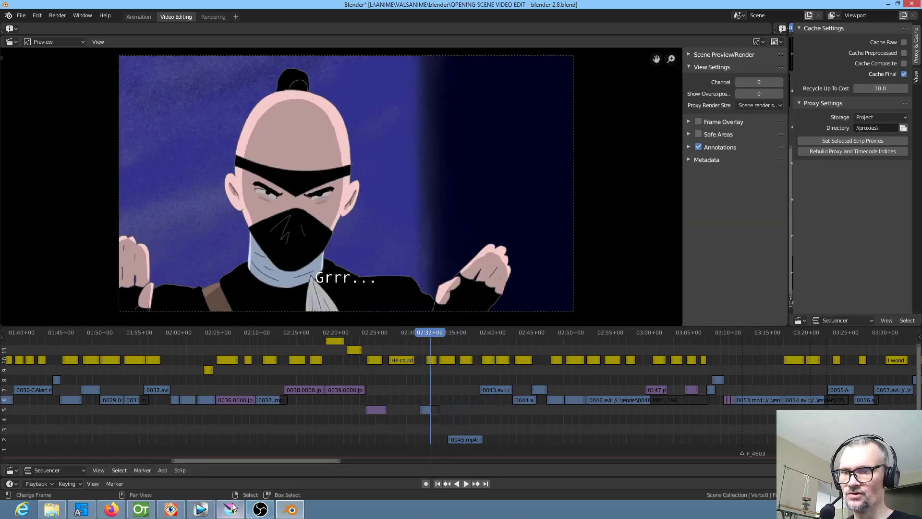
Step: Switch back to Krita, play the masked-head animation from frame 0, stop it and save the document
click(231, 506)
click(74, 437)
key(space)
key(space)
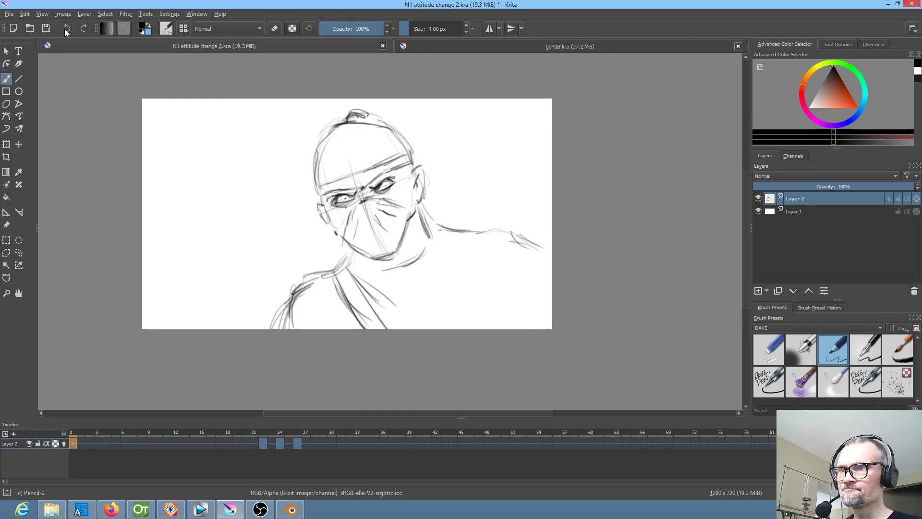
click(46, 28)
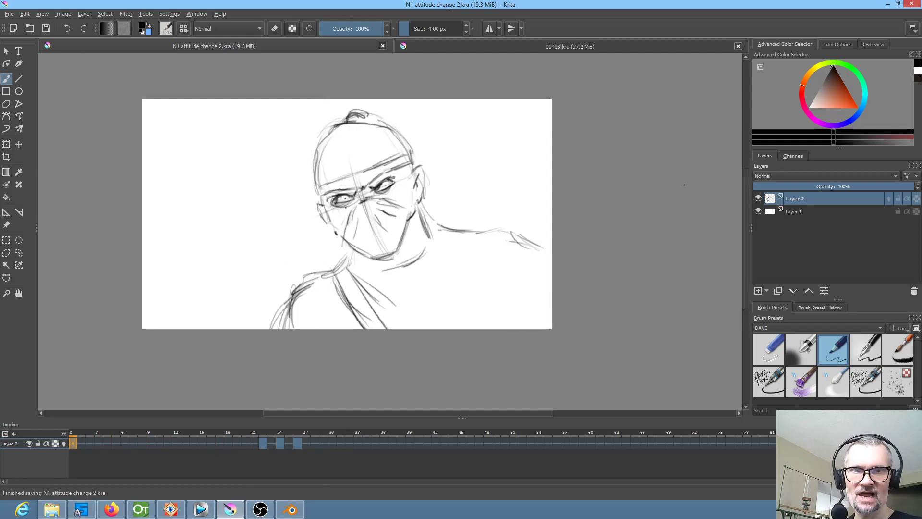
Step: Add a new layer and sketch rough oval outlines for two raised hands, one on each side of the masked figure
click(758, 290)
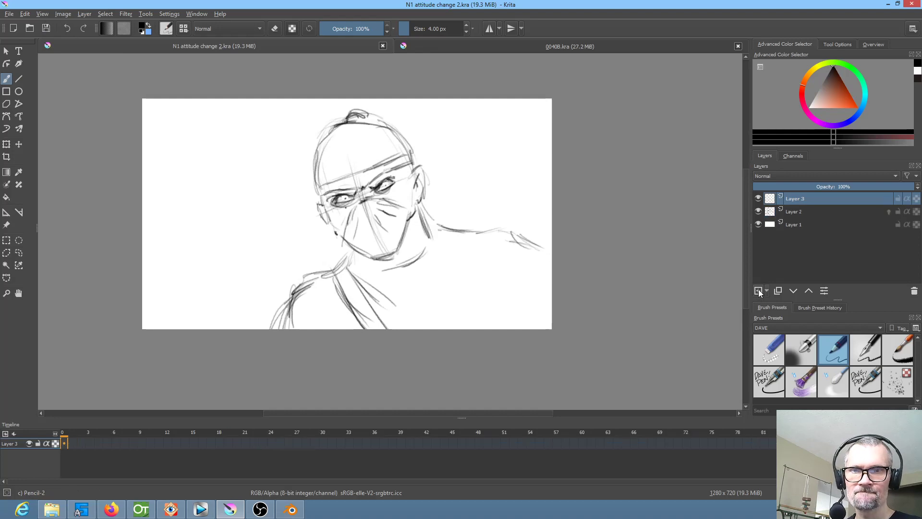
mouse_move(788, 224)
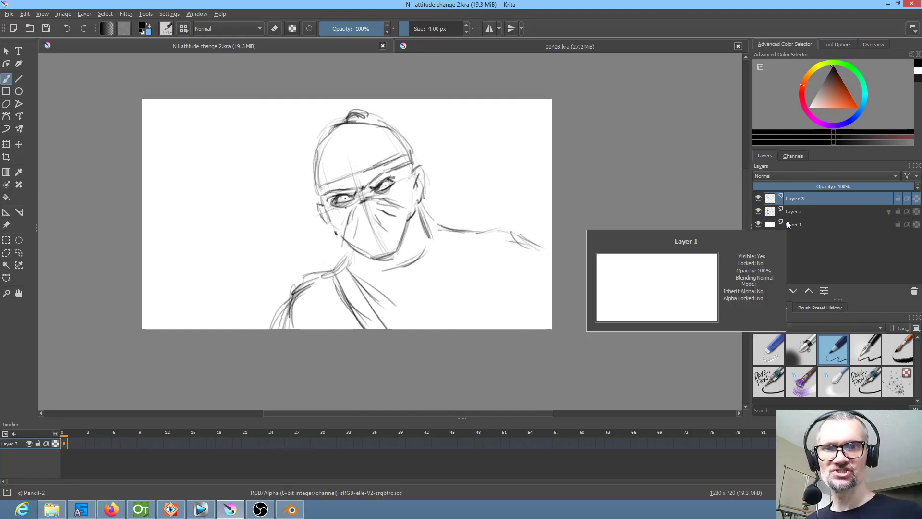
mouse_move(497, 243)
mouse_down()
mouse_move(526, 218)
mouse_move(532, 204)
mouse_move(499, 253)
mouse_move(535, 210)
mouse_move(515, 274)
mouse_move(537, 273)
mouse_move(523, 288)
mouse_move(547, 286)
mouse_move(512, 237)
mouse_move(521, 303)
mouse_up()
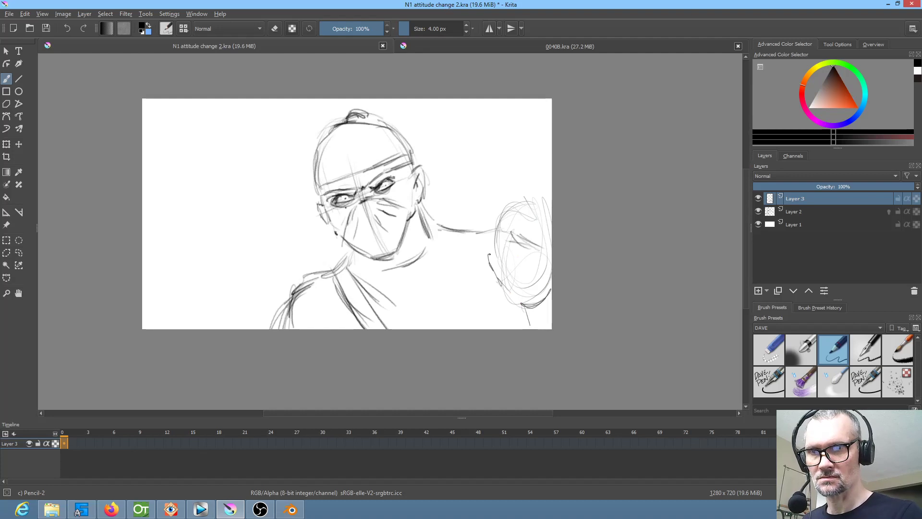
drag(233, 279, 267, 240)
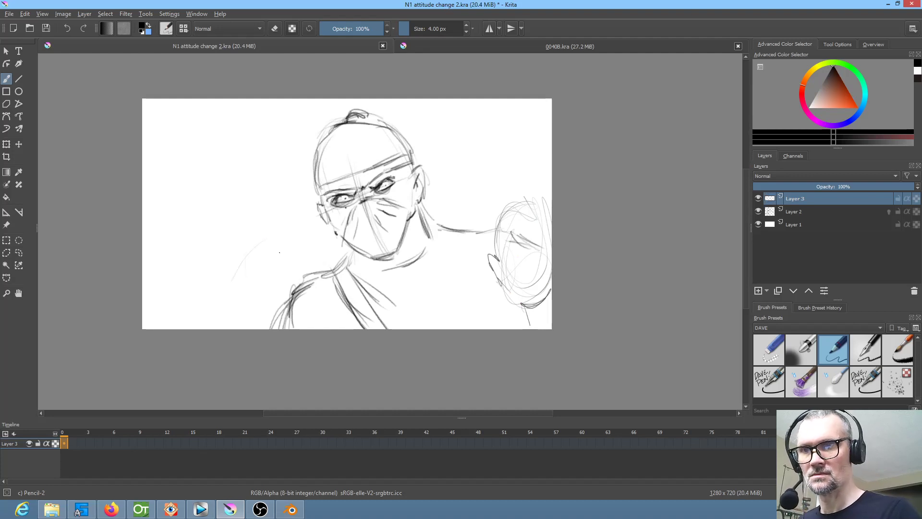
drag(241, 305, 261, 239)
drag(227, 298, 278, 281)
mouse_move(254, 318)
mouse_down()
mouse_move(275, 246)
mouse_move(250, 329)
mouse_move(278, 314)
mouse_up()
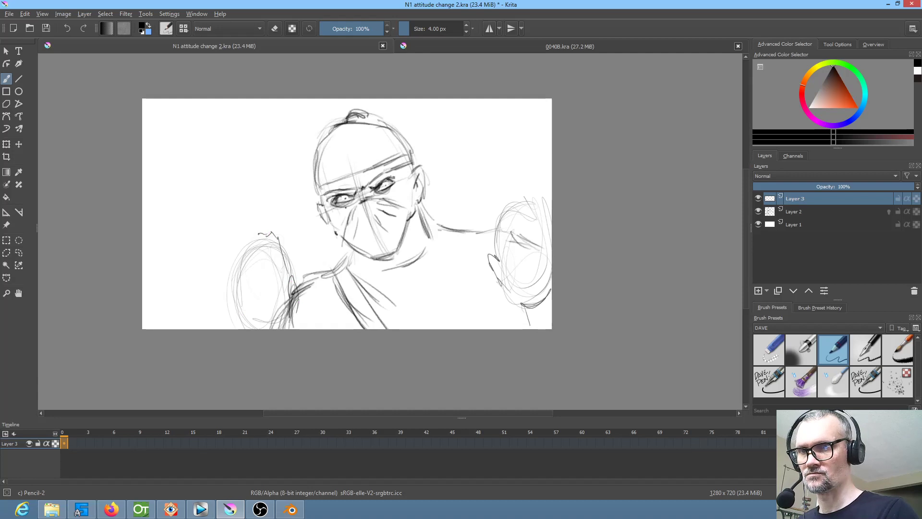
Step: Add the inner palm lines to both hand sketches, keyframe the new layer at frame 0 and scrub to frame 7
drag(246, 283, 280, 284)
drag(542, 248, 508, 250)
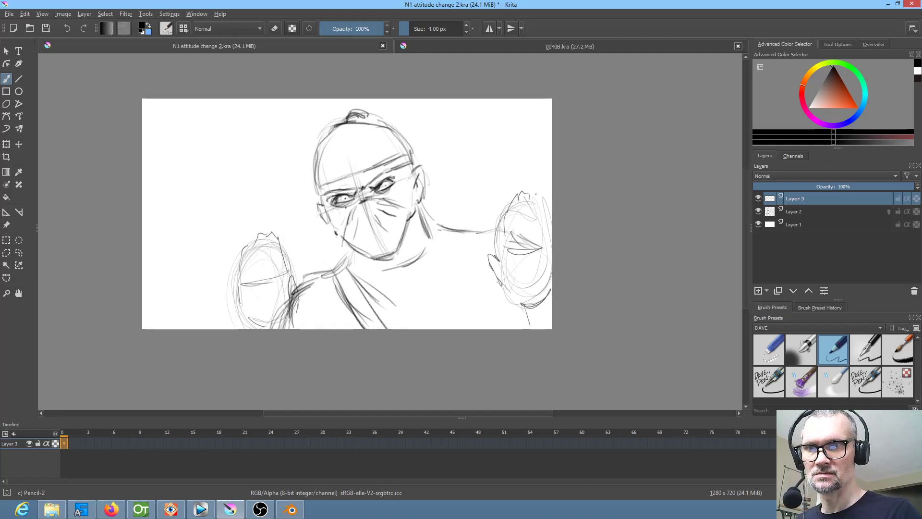
drag(240, 287, 249, 323)
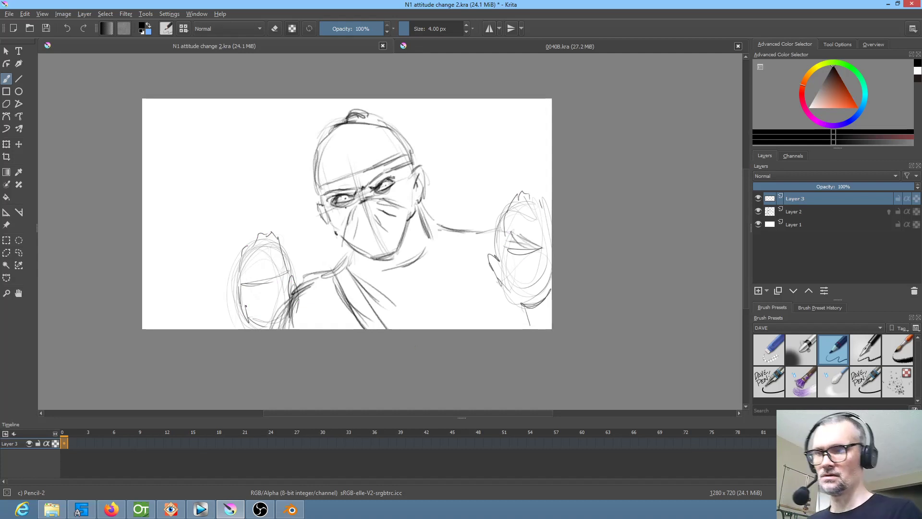
key(F6)
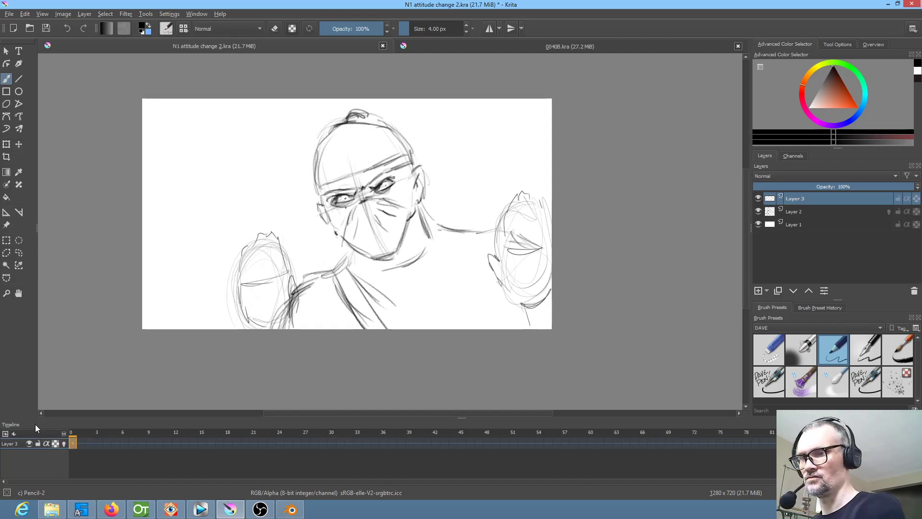
mouse_move(82, 434)
mouse_down()
mouse_move(330, 463)
mouse_move(77, 428)
mouse_move(136, 434)
mouse_up()
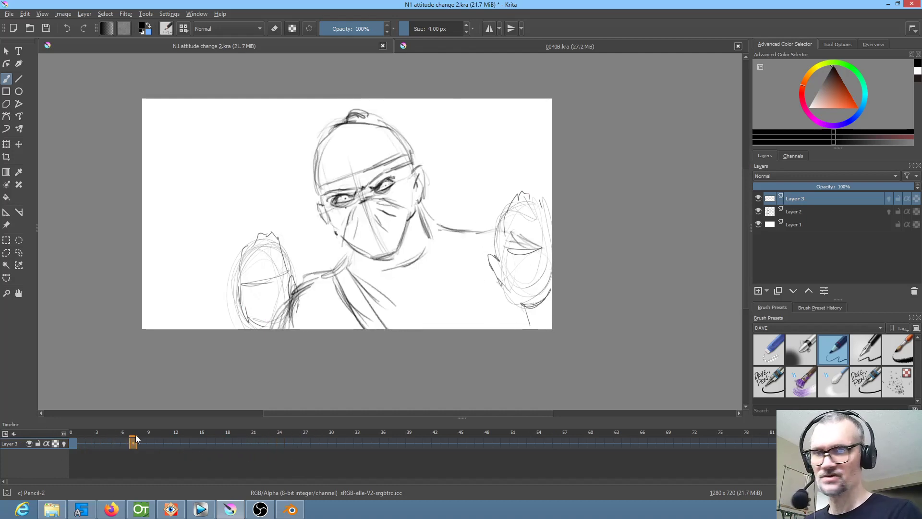
Step: Show Layer 2 in the timeline alongside Layer 3 and rename Layer 3 as hands
click(793, 212)
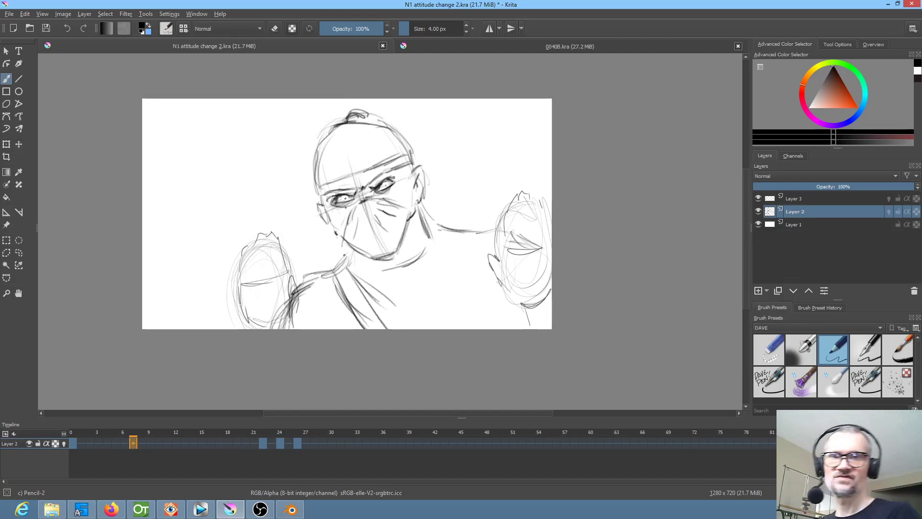
right_click(794, 211)
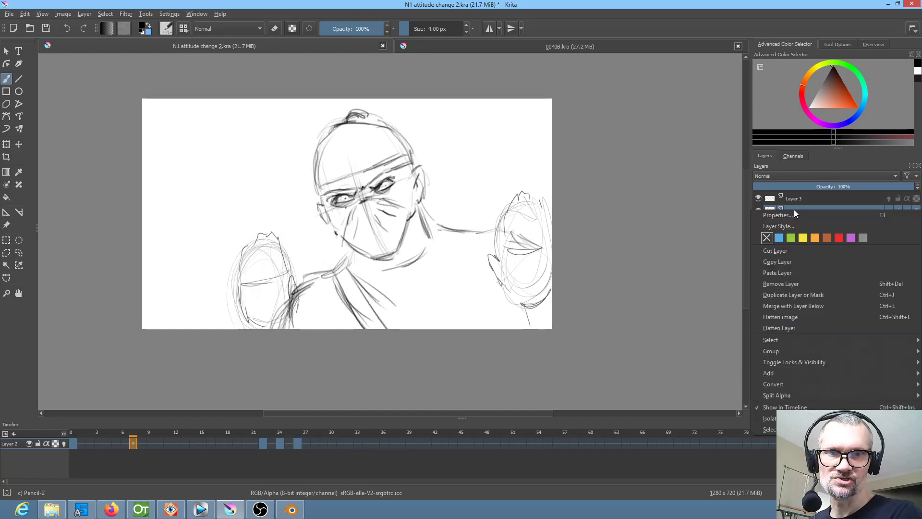
click(802, 198)
double_click(802, 198)
key(BackSpace)
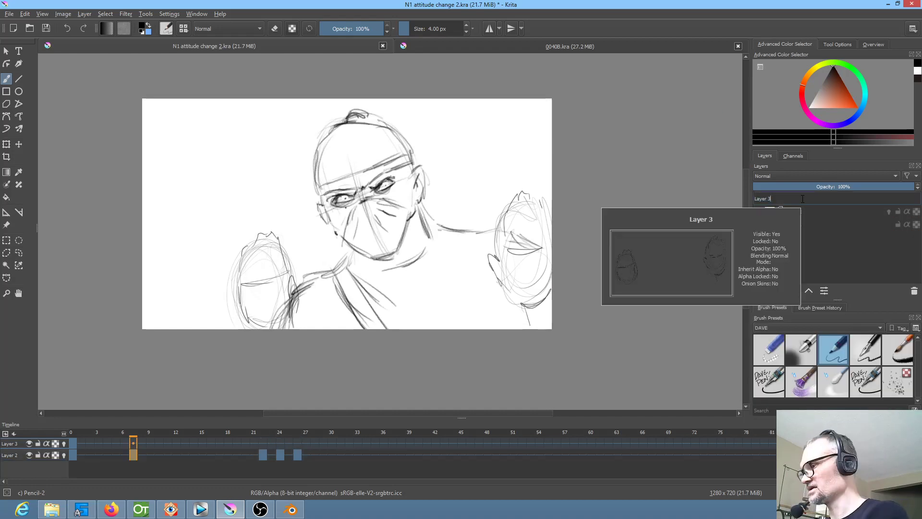
text(hands)
key(Return)
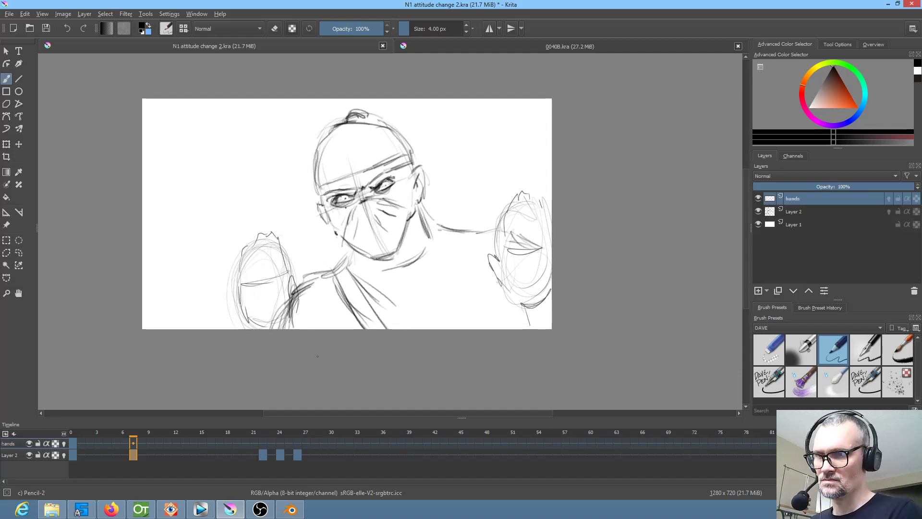
Step: Duplicate the hands keyframe onto frame 22 and compare the pose there with frame 24
click(75, 432)
click(261, 439)
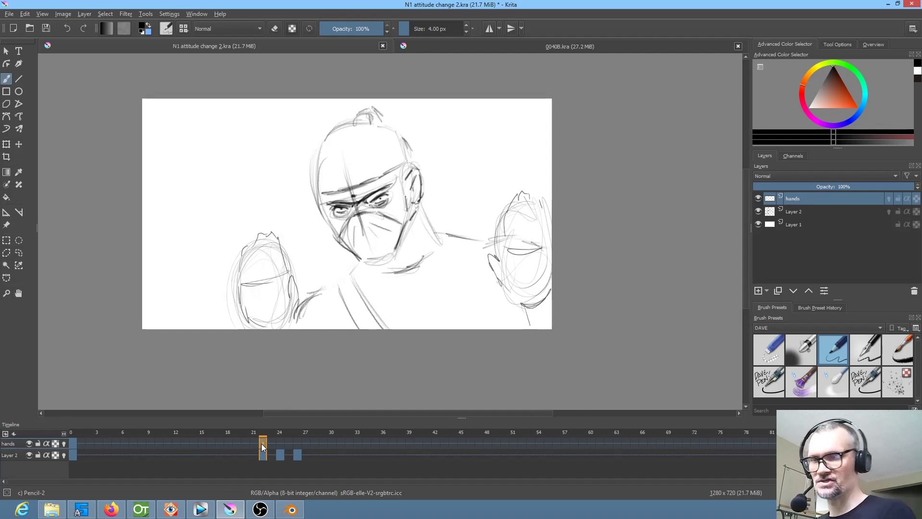
click(281, 444)
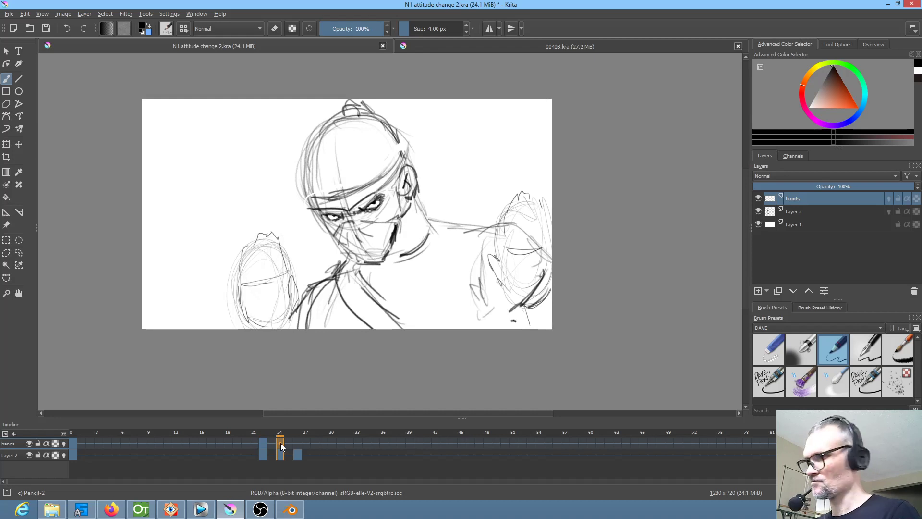
click(264, 442)
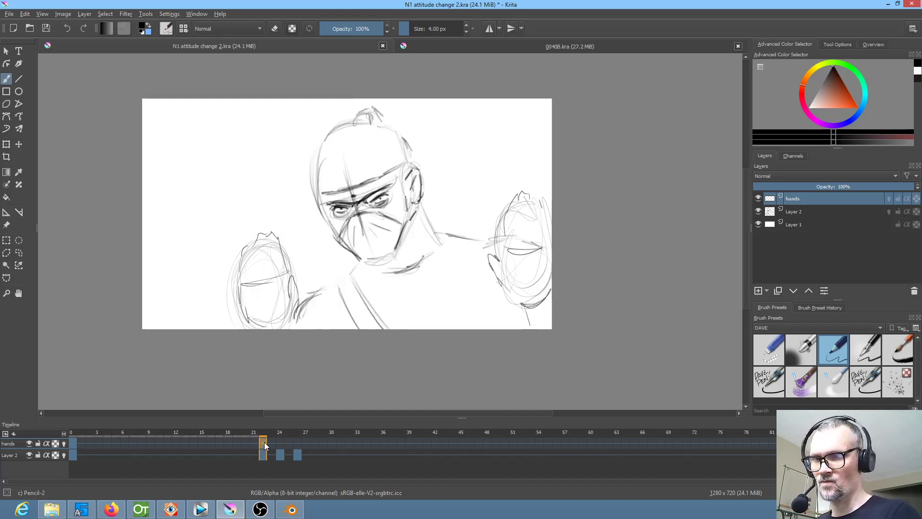
Step: Copy the frame 22 hands keyframe to frames 24 and 26, and slightly lower and rotate the frame 22 hands counterclockwise
drag(262, 443, 297, 442)
click(266, 443)
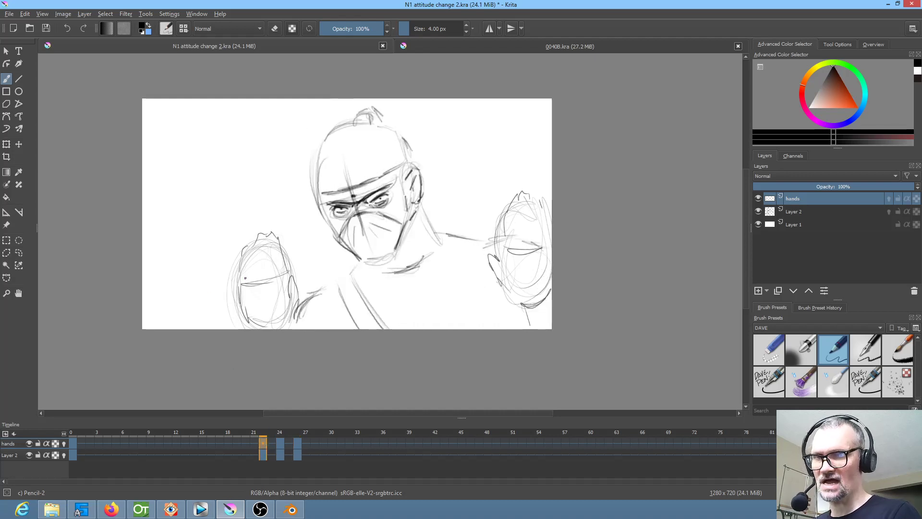
click(6, 144)
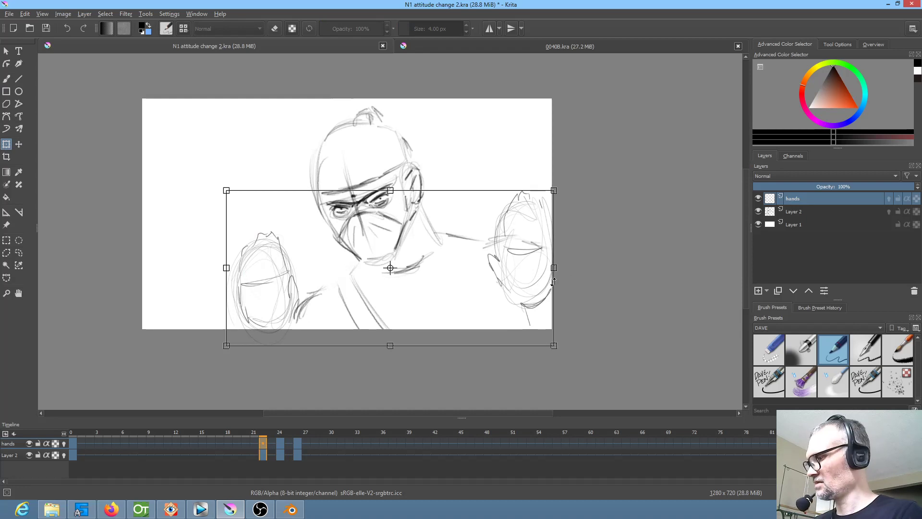
key(comma)
key(period)
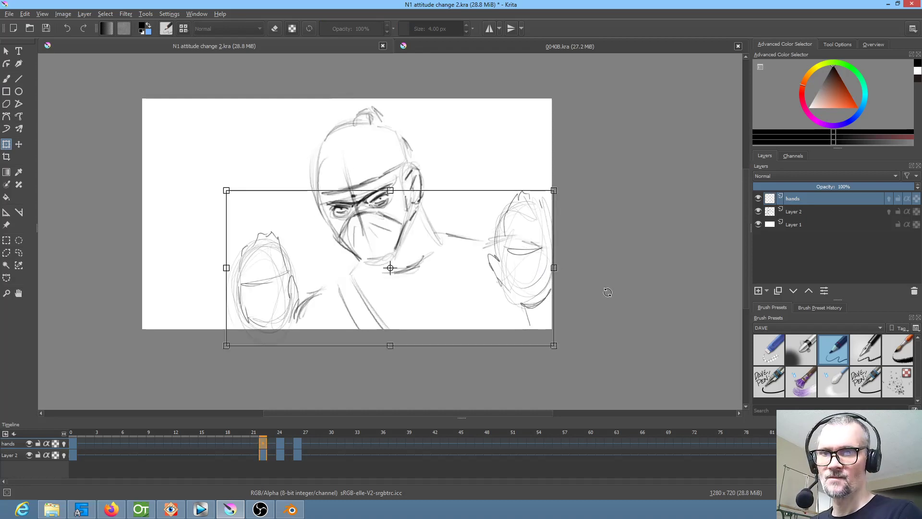
drag(605, 292, 609, 284)
drag(539, 267, 540, 275)
drag(618, 285, 617, 281)
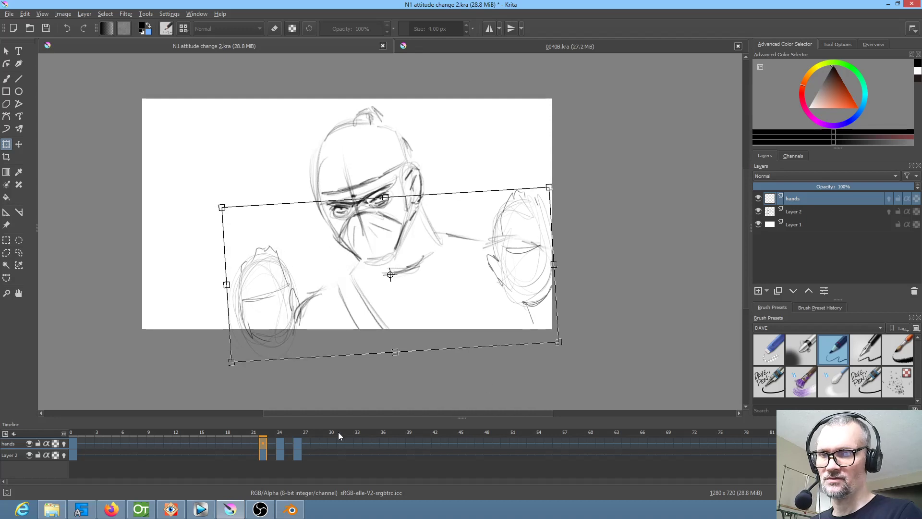
Step: Move both hands on frame 24 down and to the left so they follow the leaning figure
click(277, 442)
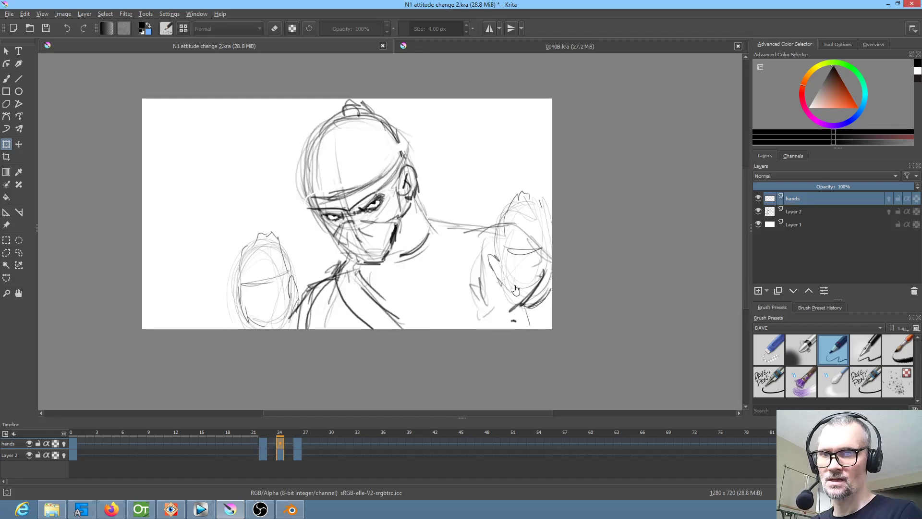
click(526, 265)
mouse_move(512, 249)
mouse_down()
mouse_move(502, 267)
mouse_move(498, 260)
mouse_up()
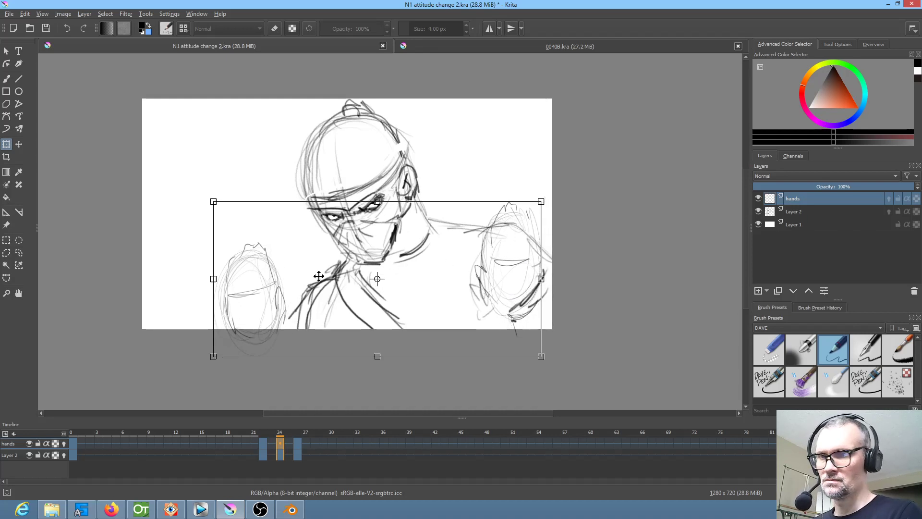
Step: Isolate the left-hand hand on frame 24, rotate it slightly counterclockwise and shift it outward from the figure
click(19, 252)
mouse_move(284, 234)
mouse_down()
mouse_move(255, 214)
mouse_move(180, 307)
mouse_move(267, 375)
mouse_move(263, 235)
mouse_up()
key(ctrl+t)
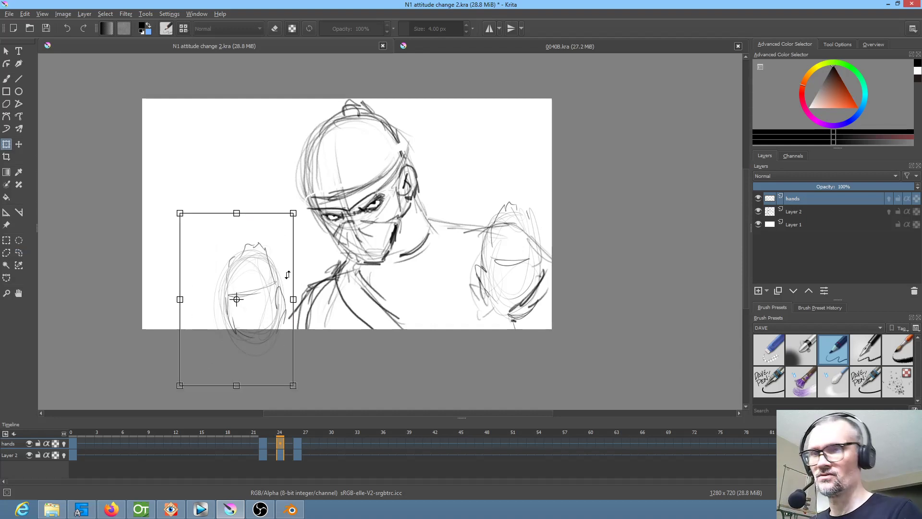
drag(330, 262, 315, 235)
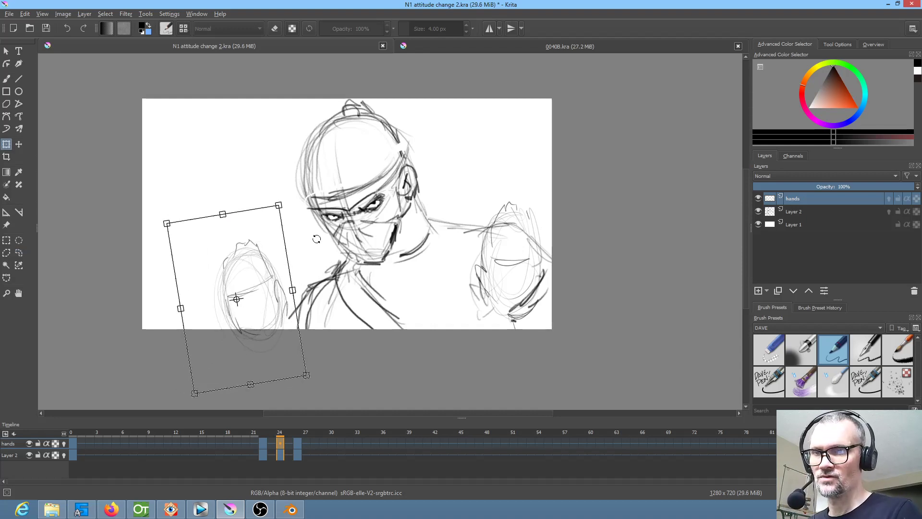
drag(268, 296, 259, 294)
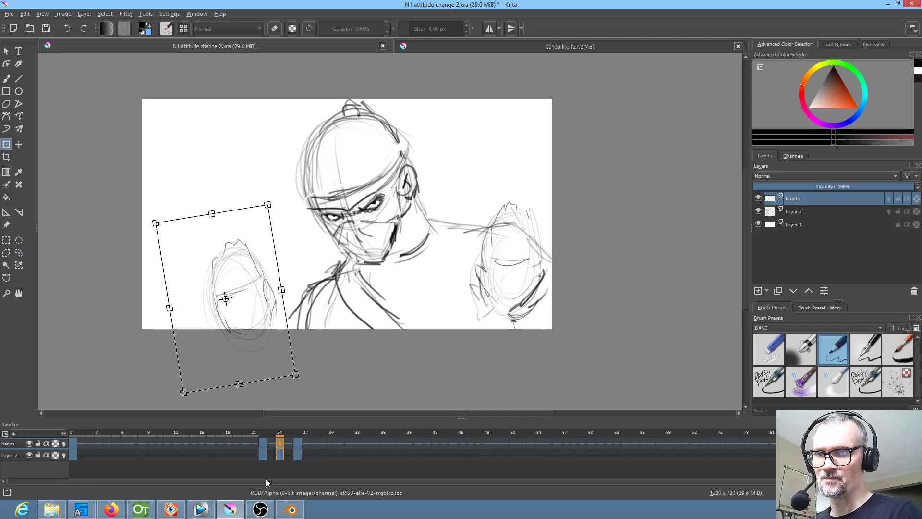
Step: Clear the hands drawing on frame 26 and remove the selection
click(295, 443)
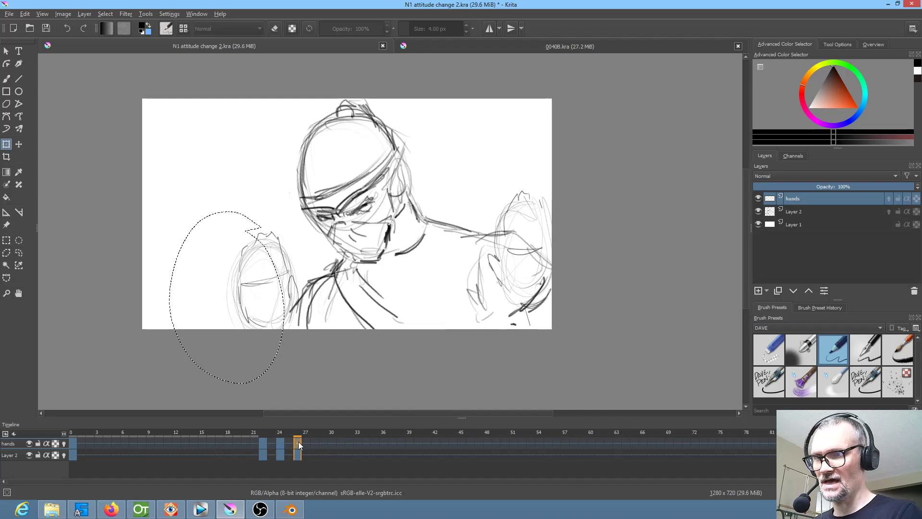
key(Delete)
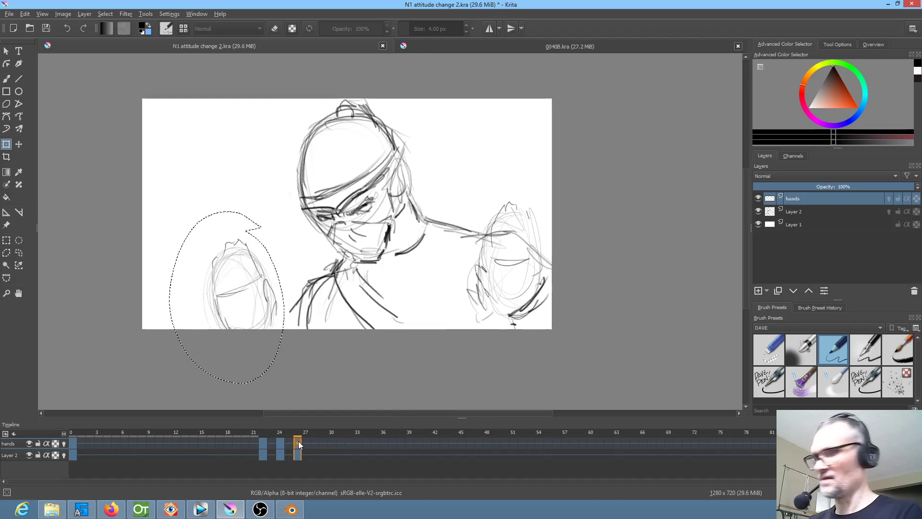
key(F7)
key(ctrl+shift+a)
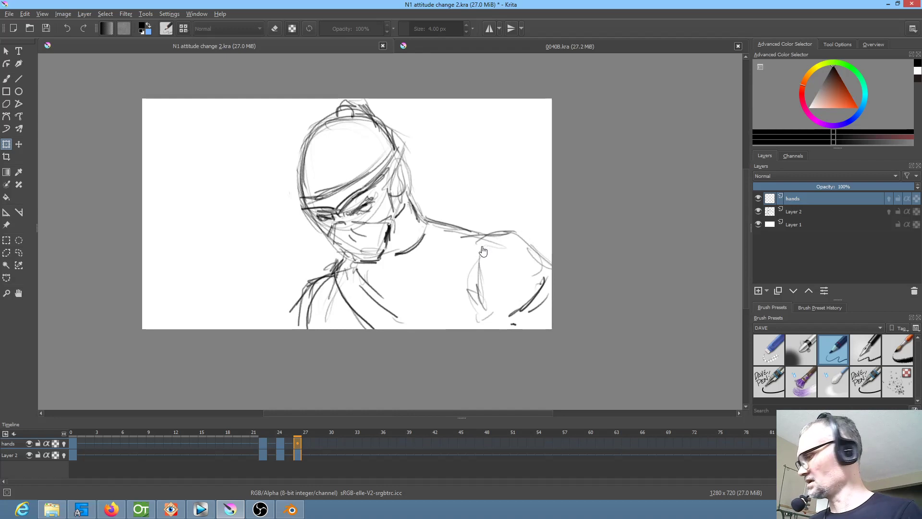
Step: Sketch the rounded fingertip outline of the right-hand hand on frame 26 with Pencil-2, using the frame 24 pose as reference
key(b)
key(Left)
key(Left)
key(Right)
key(Right)
key(Left)
key(Left)
key(Right)
key(Right)
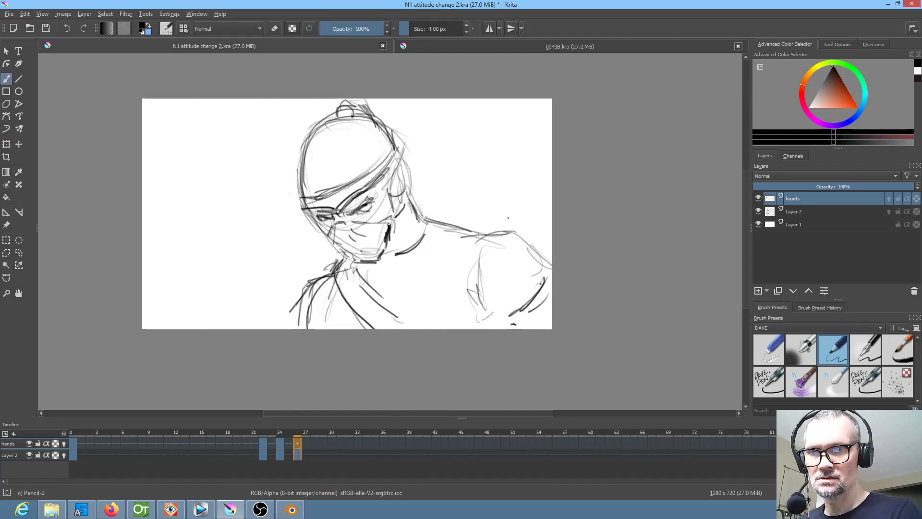
drag(504, 206, 486, 254)
mouse_move(492, 225)
mouse_down()
mouse_move(545, 215)
mouse_move(500, 215)
mouse_move(506, 305)
mouse_move(540, 201)
mouse_move(548, 251)
mouse_move(504, 218)
mouse_move(518, 199)
mouse_move(535, 228)
mouse_up()
Step: Complete the palm and side outlines of the right-hand hand on frame 26, checking them against frame 24
key(Left)
key(Left)
key(Right)
key(Right)
key(Left)
key(Left)
key(Right)
key(Right)
drag(513, 311, 488, 293)
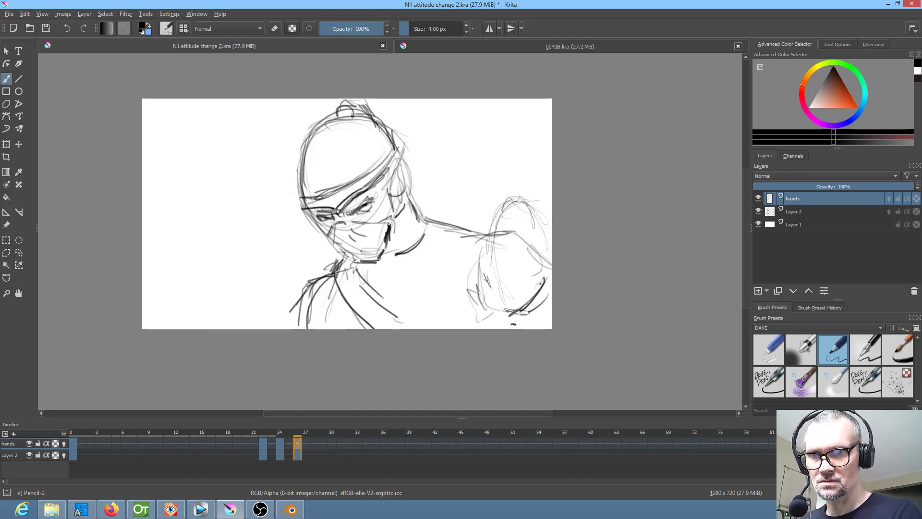
drag(482, 256, 488, 290)
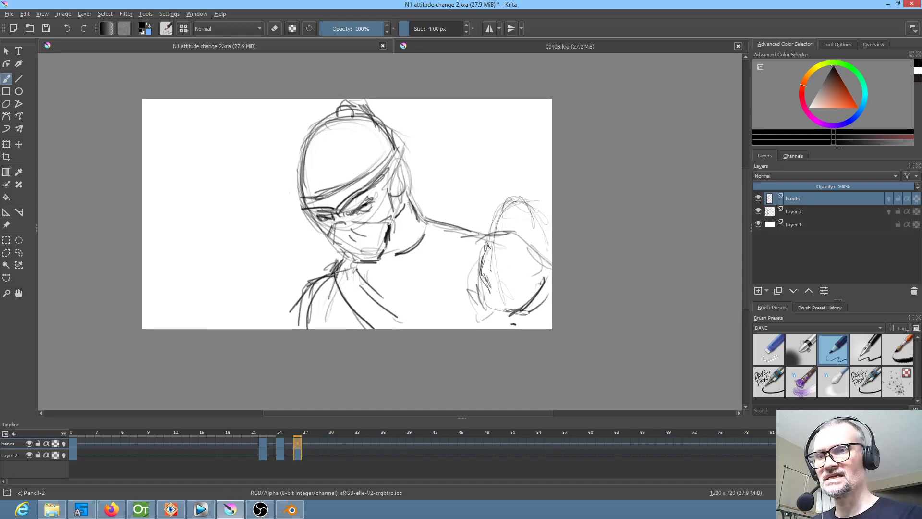
mouse_move(543, 221)
mouse_down()
mouse_move(544, 280)
mouse_move(492, 318)
mouse_up()
Step: Flip repeatedly between frames 24 and 26 to compare the hand positions and the movement between the poses
key(Left)
key(Left)
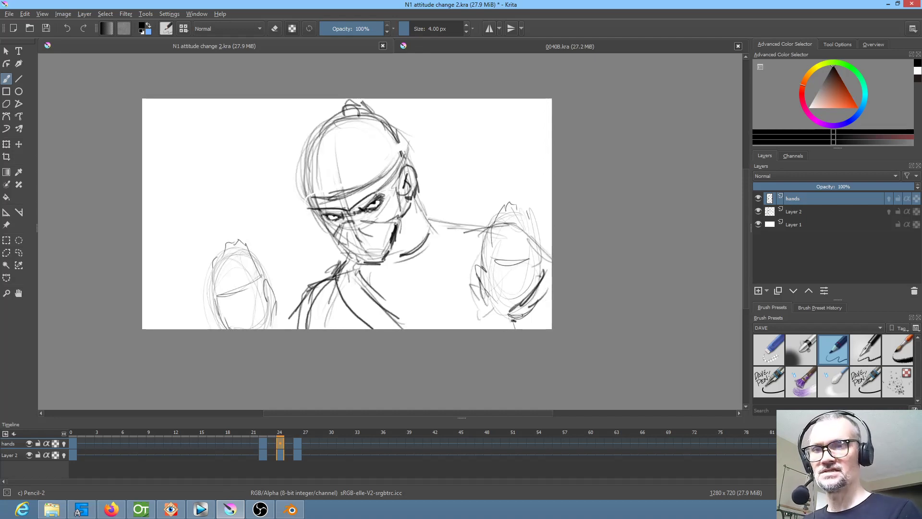
key(Right)
key(Right)
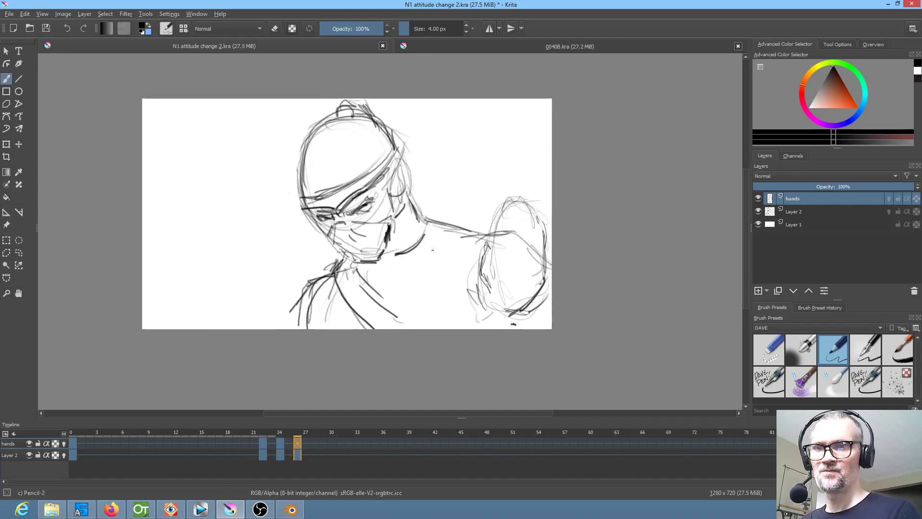
key(Left)
key(Left)
key(Right)
key(Right)
key(Left)
key(Left)
key(Right)
key(Right)
key(Left)
key(Left)
key(Right)
key(Right)
key(Left)
key(Left)
key(Right)
key(Right)
Step: Sketch the rough outline of the left-hand hand with its finger shapes on frame 26, using frame 24 as reference
mouse_move(252, 248)
mouse_down()
mouse_move(231, 241)
mouse_move(253, 239)
mouse_up()
key(Left)
key(Left)
key(Right)
key(Right)
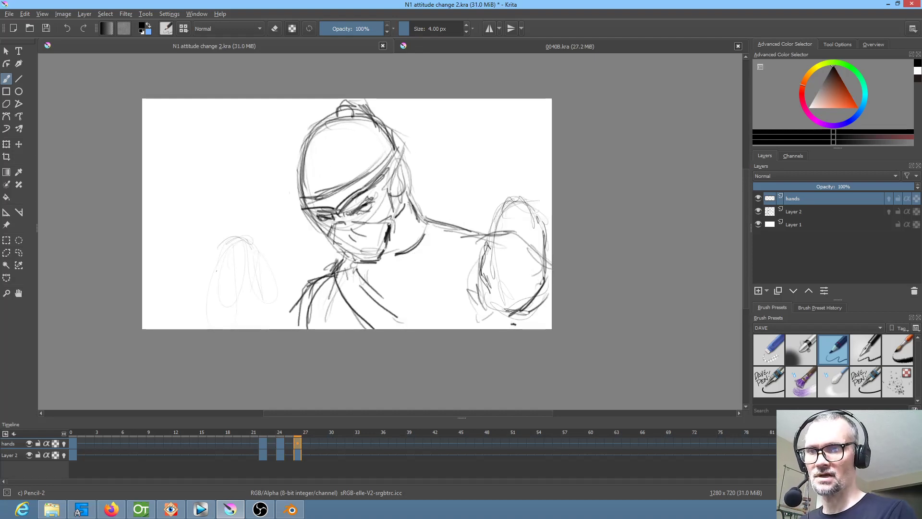
key(Left)
key(Left)
key(Right)
key(Right)
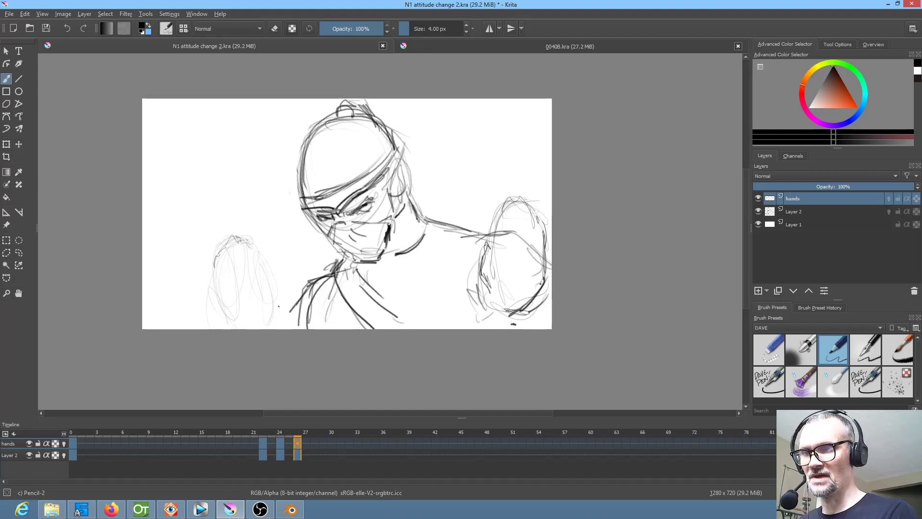
Step: Add the palm line and firmer edge lines to the left-hand hand on frame 26, checking against frame 24
key(Left)
key(Left)
key(Right)
key(Right)
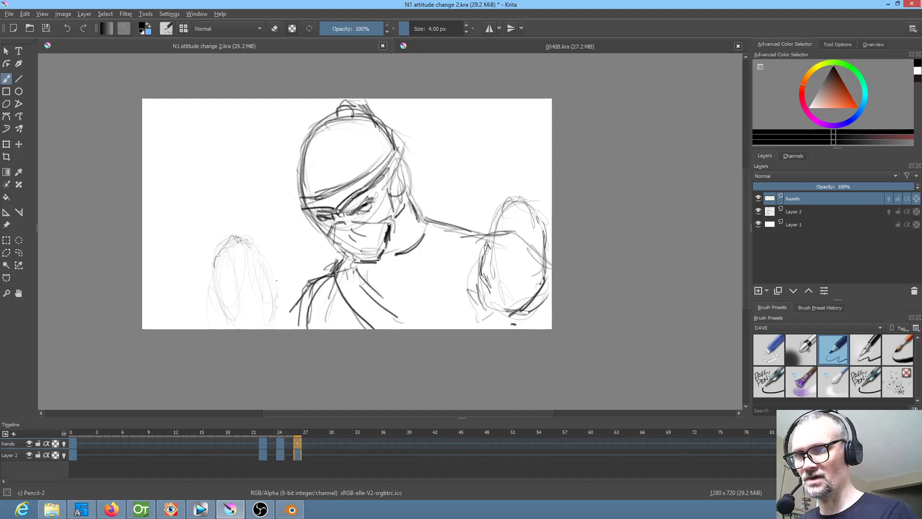
key(Left)
key(Left)
key(Right)
key(Right)
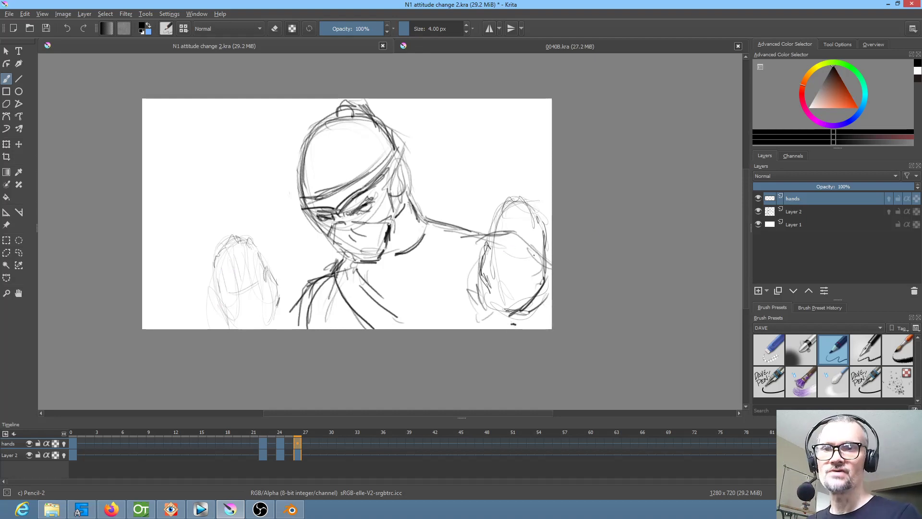
Step: Step back and forth through the hands keyframes from frame 26 to frame 0 to examine the pose change
key(alt+Left)
key(alt+Right)
key(alt+Left)
key(alt+Left)
key(alt+Left)
key(alt+Right)
key(alt+Right)
key(alt+Right)
key(alt+Left)
key(alt+Left)
key(alt+Left)
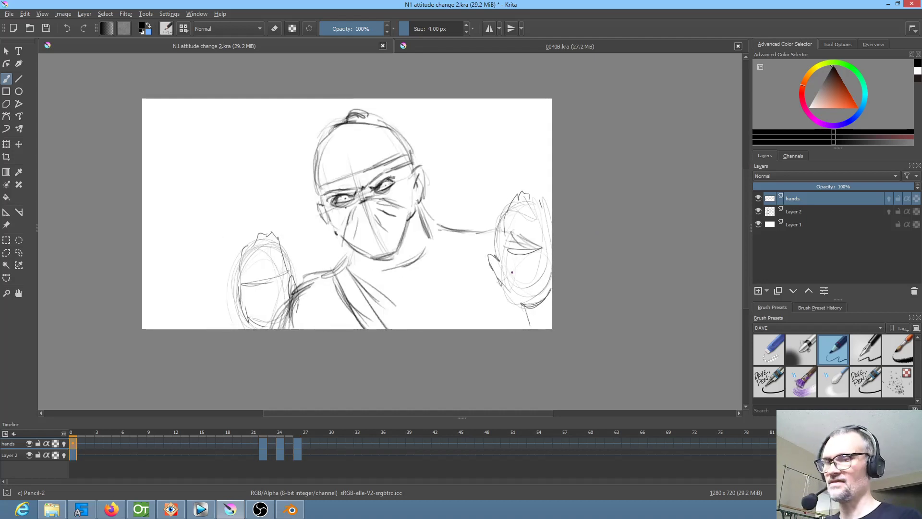
Step: Play the attitude change animation from frame 0, stop playback and save the file
key(space)
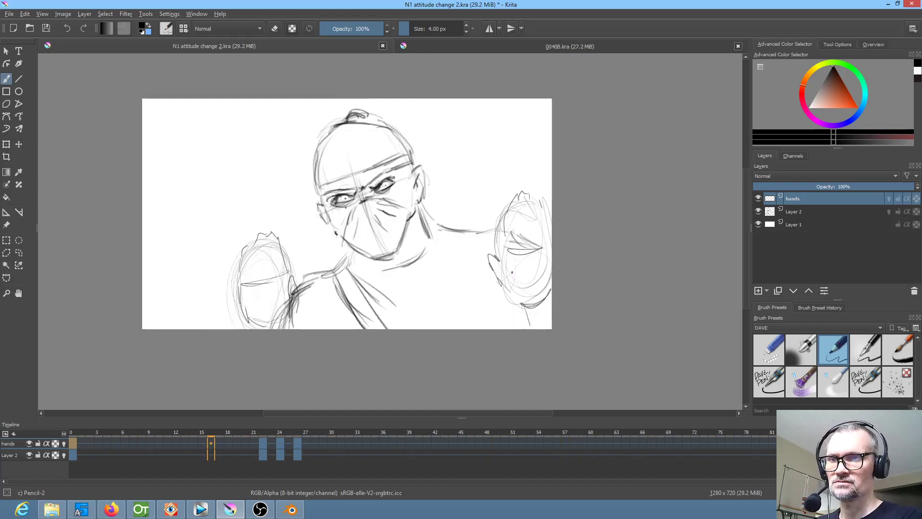
key(space)
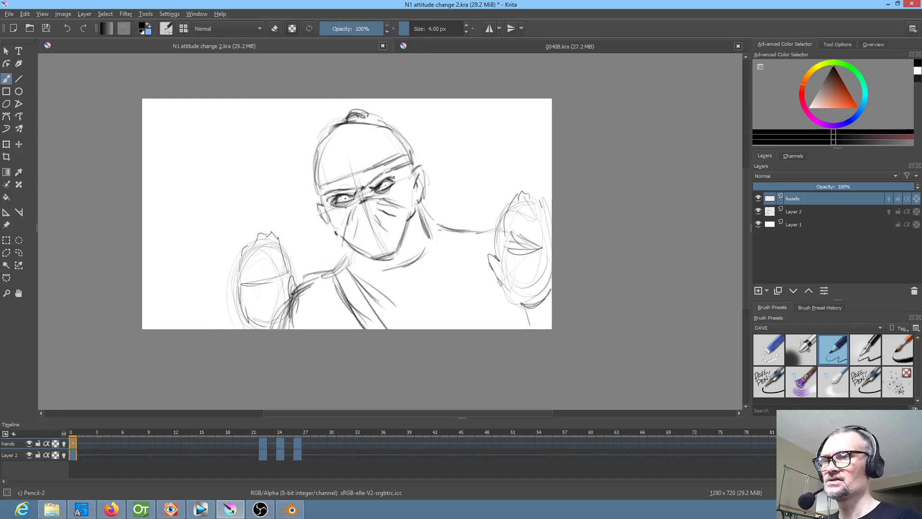
click(46, 28)
Step: Switch to the Blender video edit and scrub the sequencer to the masked figure's shot in strip 0041
click(294, 511)
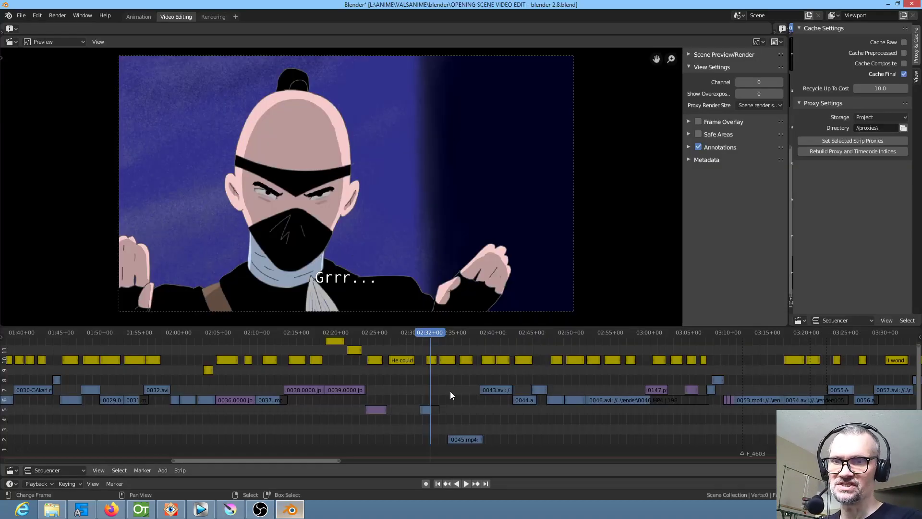
drag(395, 390, 162, 394)
drag(316, 434, 427, 437)
scroll(459, 428, up, 4)
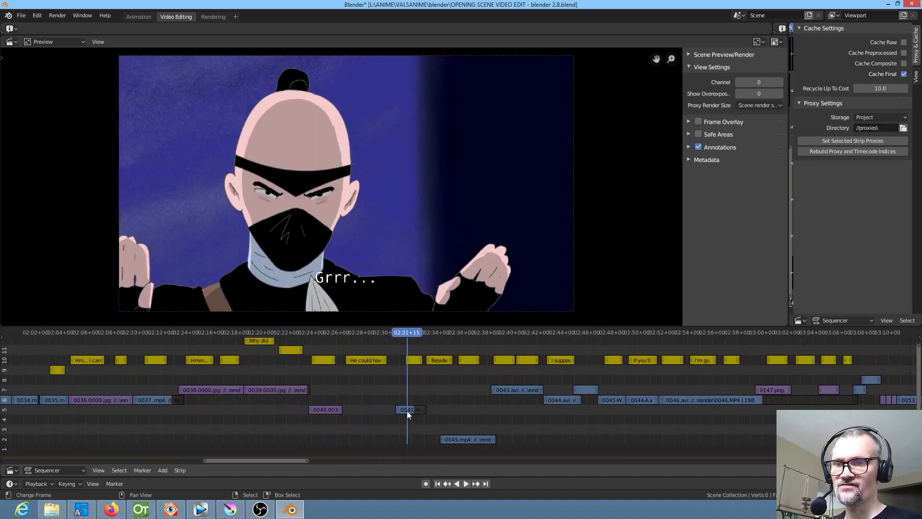
click(407, 411)
Step: Return to Krita, add a new layer above the hands layer and name it sword
click(230, 509)
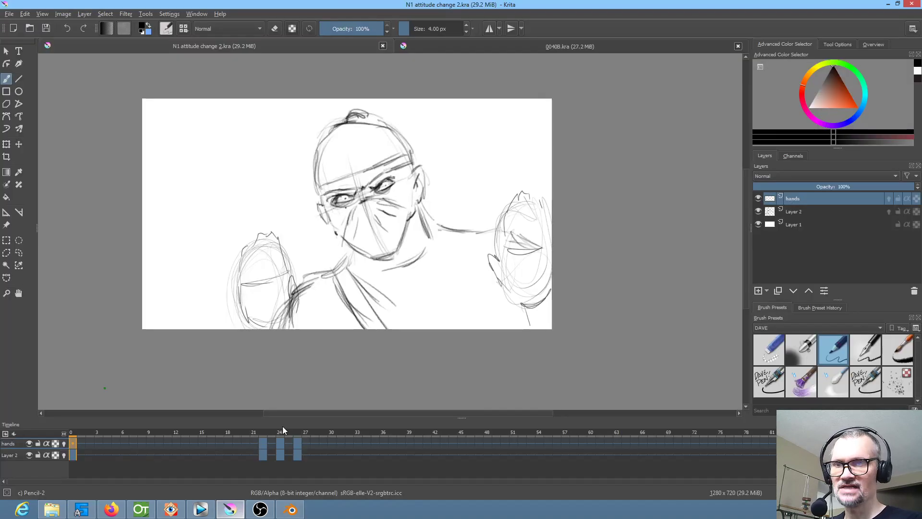
click(760, 292)
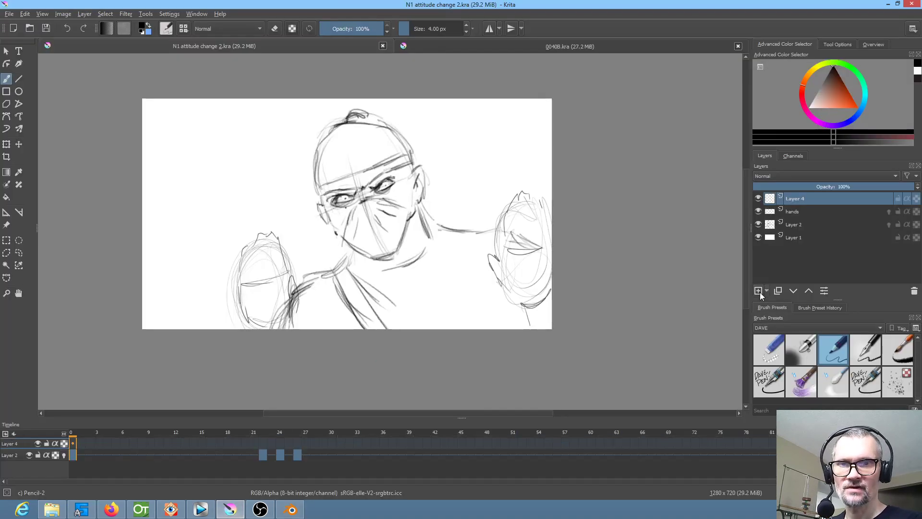
double_click(807, 199)
text(sword)
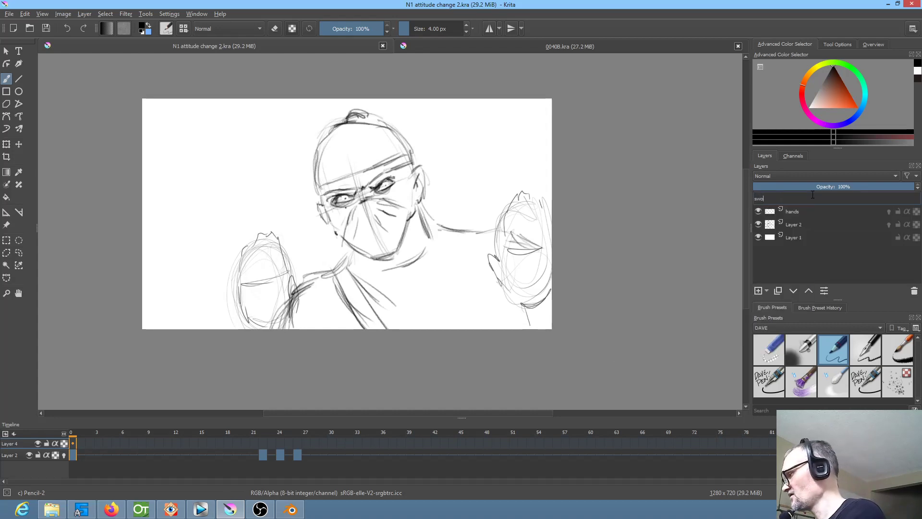
key(Return)
Step: Draw a tapering sword blade in front of the figure's chest with the 25 px Ink-7 Brush Rough, and play back the animation
click(890, 344)
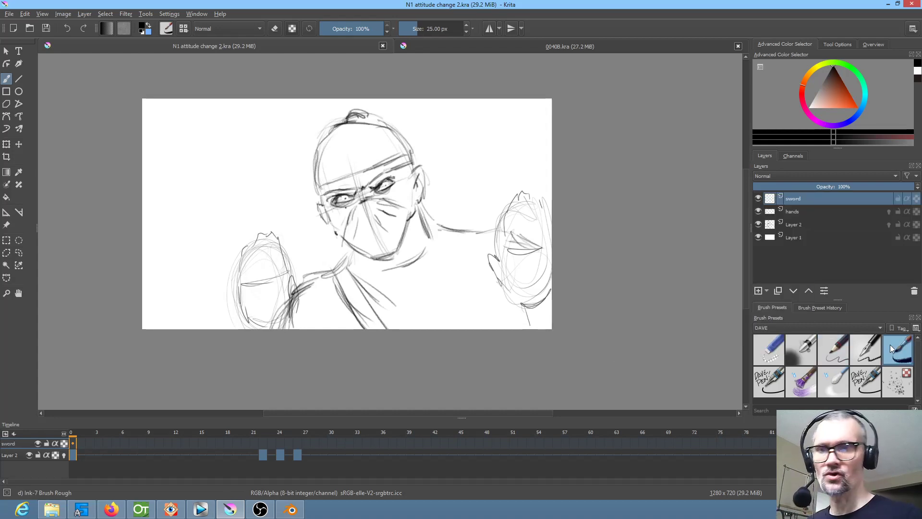
mouse_move(390, 271)
mouse_down()
mouse_move(364, 329)
mouse_move(405, 321)
mouse_move(410, 329)
mouse_move(385, 329)
mouse_up()
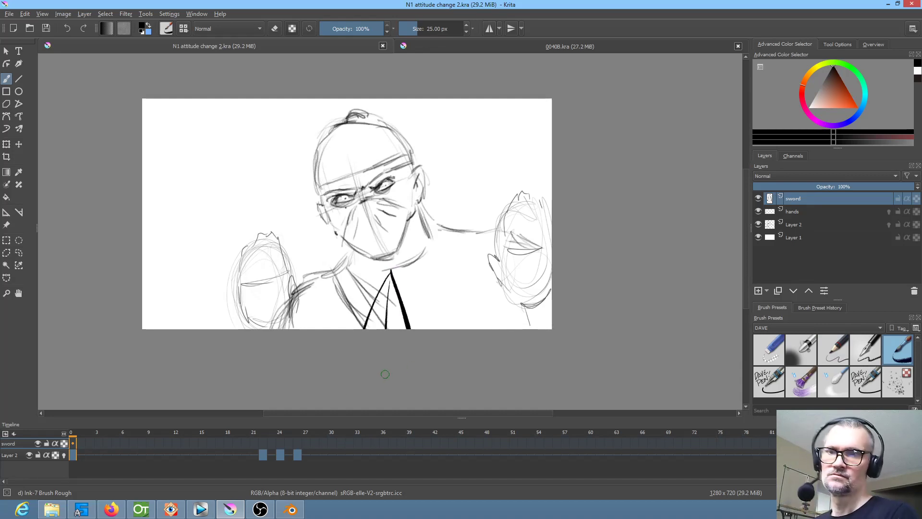
key(space)
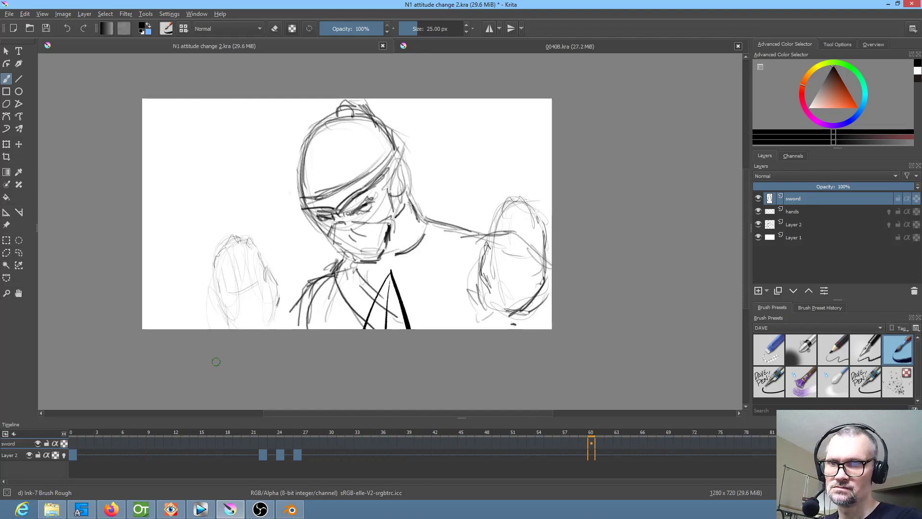
key(space)
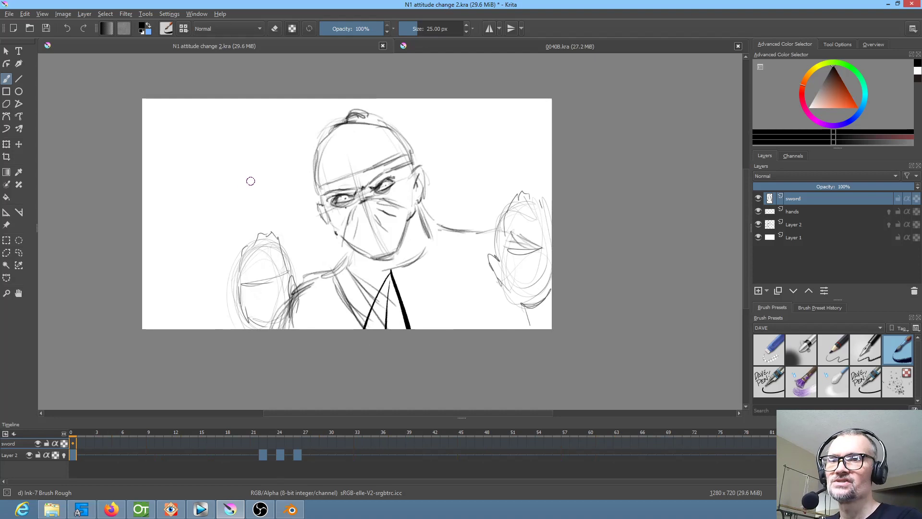
Step: Switch to the 0040B.kra document and play its animation to review the swordswoman's movement
click(463, 49)
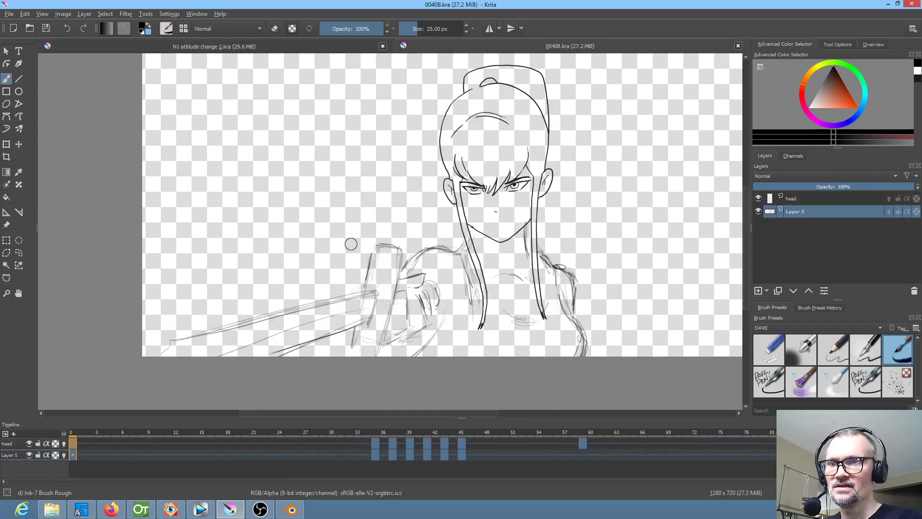
key(space)
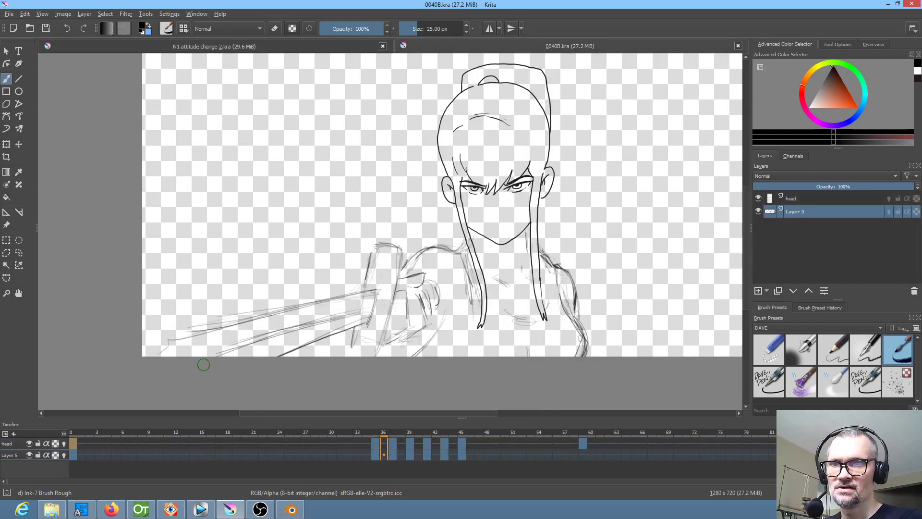
Step: Stop the 0040B.kra playback, return to N1 attitude change 2 and rotate and shift the sword at frame 0
key(space)
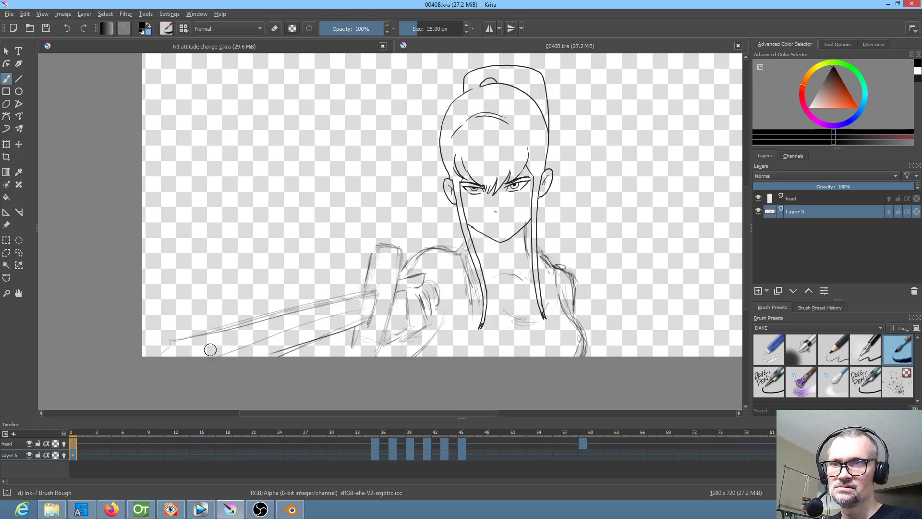
click(268, 43)
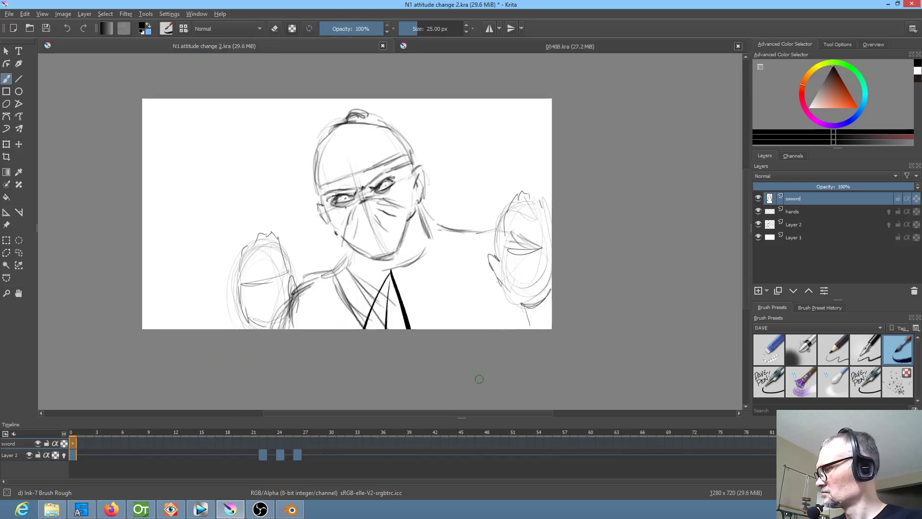
key(ctrl+t)
drag(455, 356, 491, 351)
drag(408, 348, 422, 345)
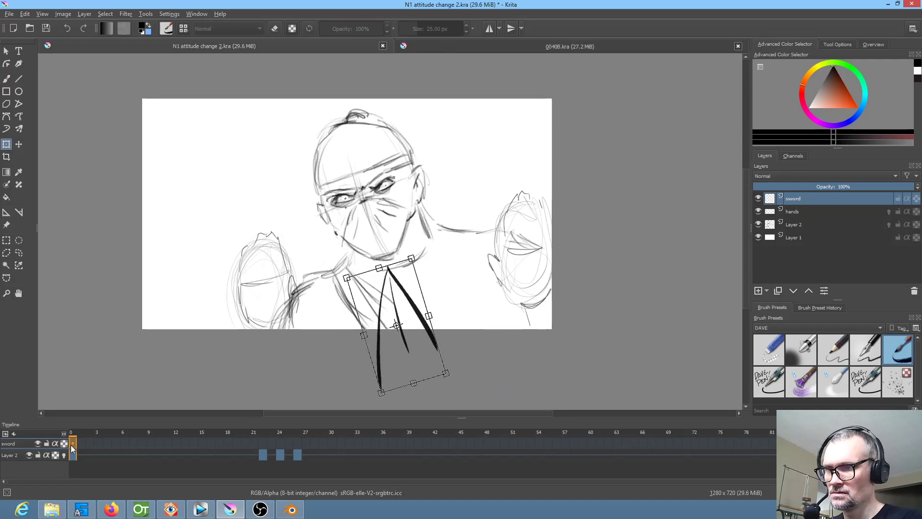
key(Return)
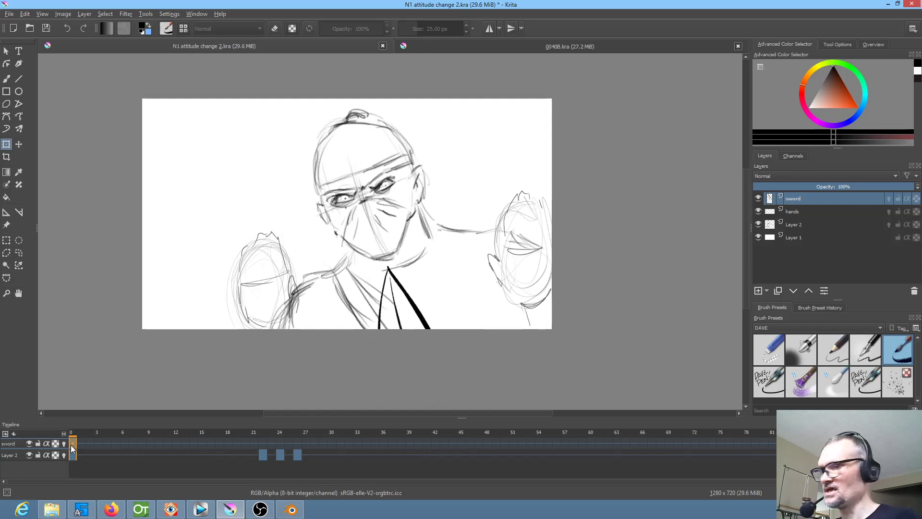
Step: Transform the sword slightly at frames 2, 4 and 6 to create keyframes of its movement
key(Right)
key(Right)
drag(424, 382, 422, 369)
key(Return)
key(Right)
key(Right)
key(Return)
key(Right)
key(Right)
Step: Play back the animation from frame 0 to check the sword movement, and save the document
click(70, 452)
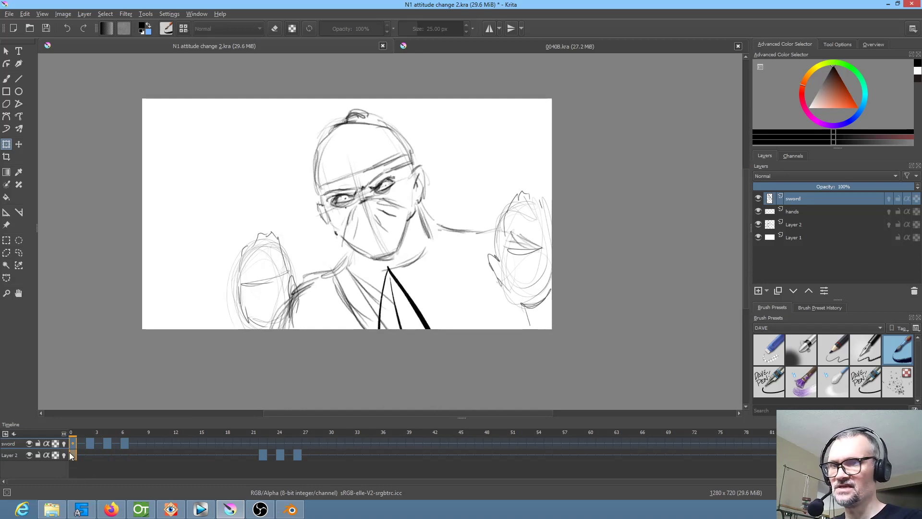
key(space)
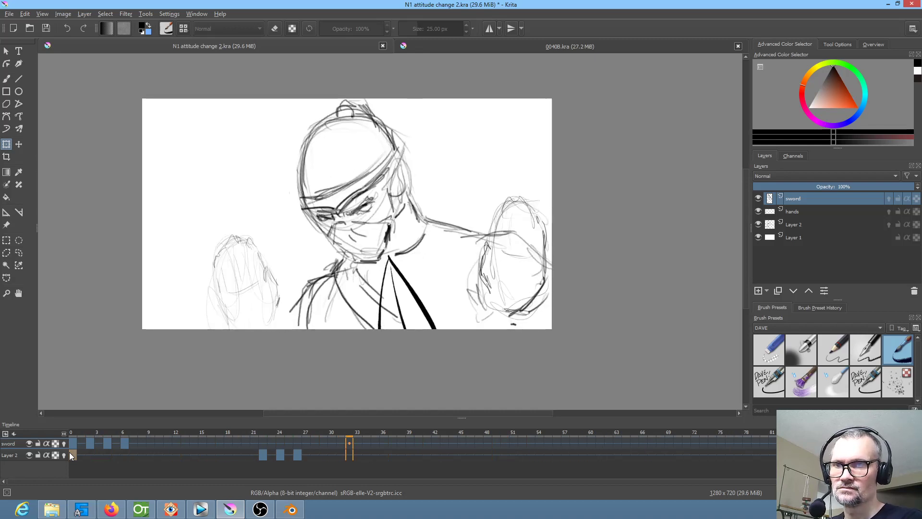
key(space)
click(48, 29)
Step: Switch to the 0040B.kra document and examine the swordswoman's drawing and its keyframes
click(417, 48)
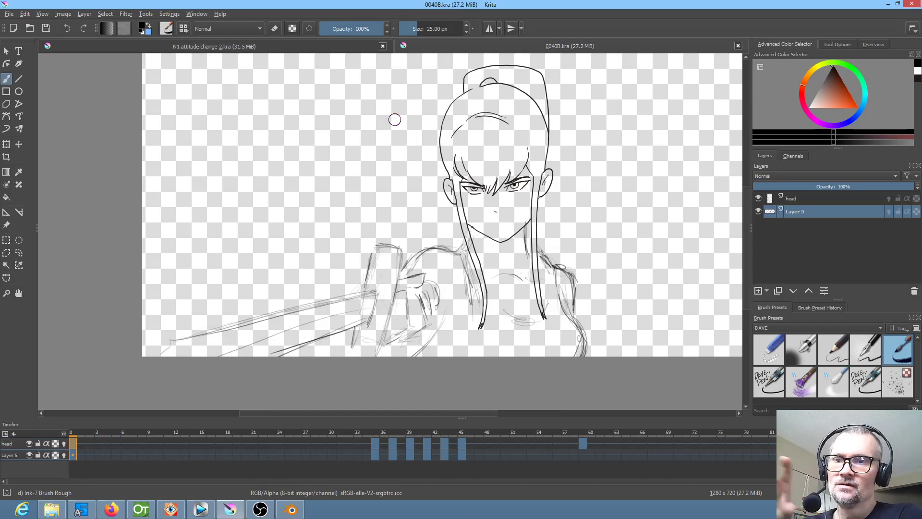
mouse_move(491, 273)
mouse_down()
mouse_move(446, 282)
mouse_move(433, 305)
mouse_up()
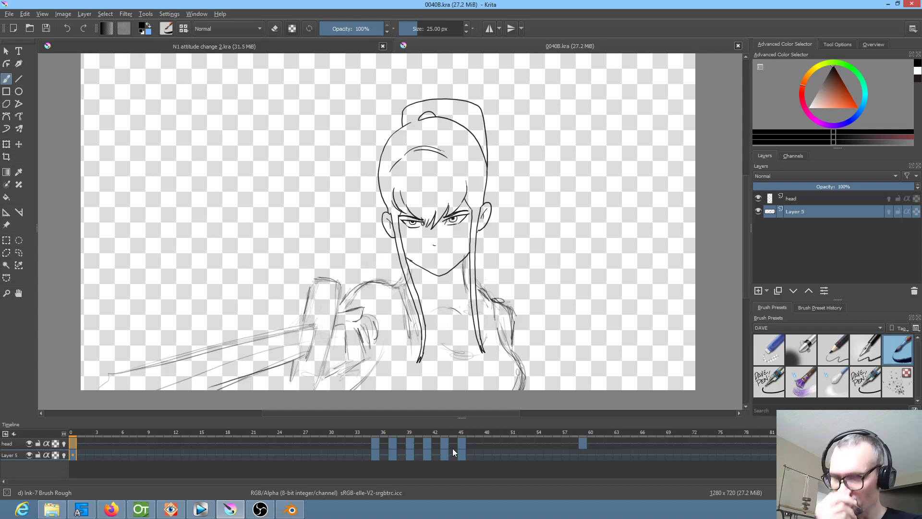
mouse_move(452, 448)
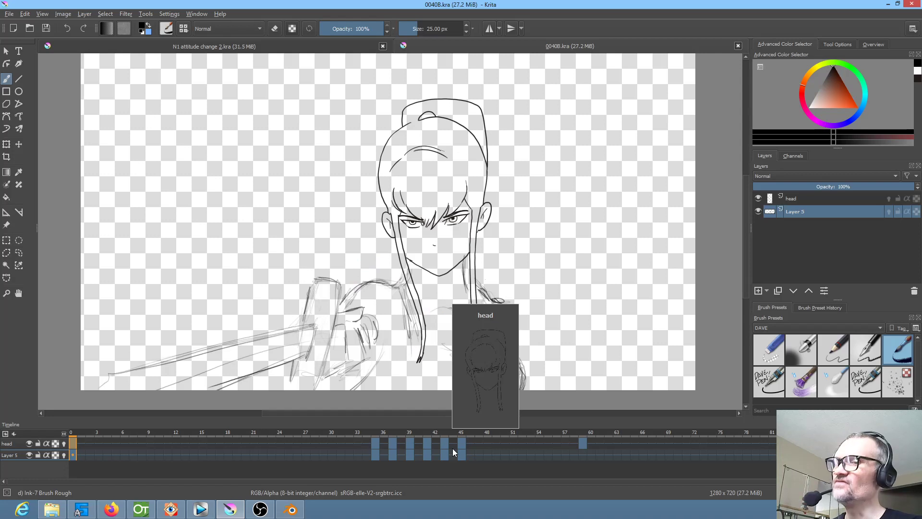
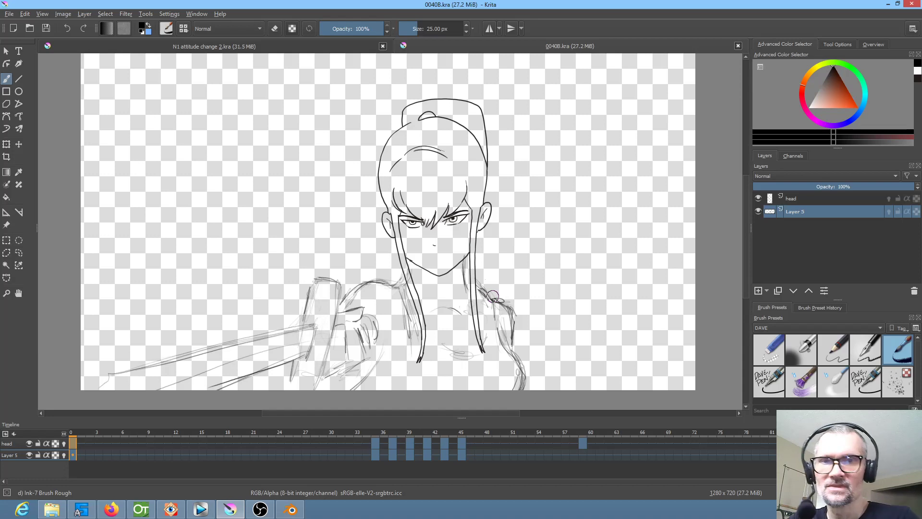
drag(516, 246, 546, 264)
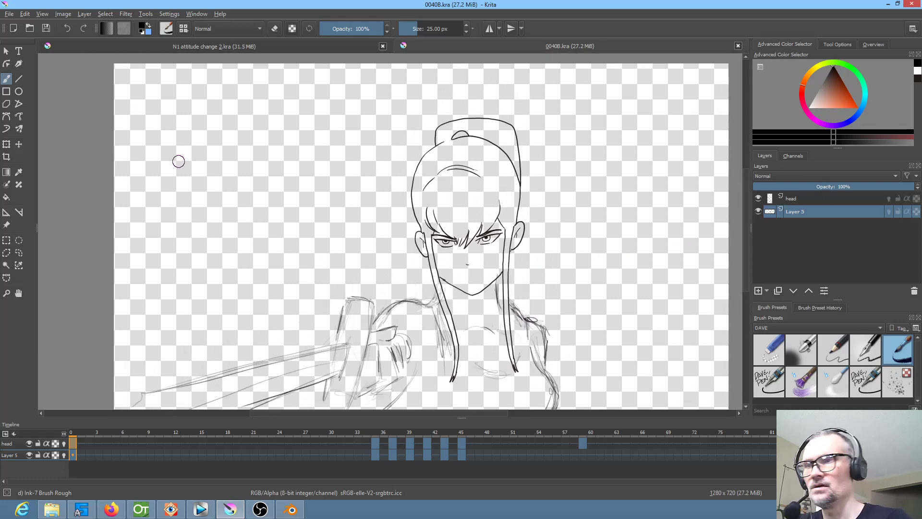
Step: Create a new 1280 × 720 px document at 300 ppi and choose the Pencil-2 brush preset
click(13, 28)
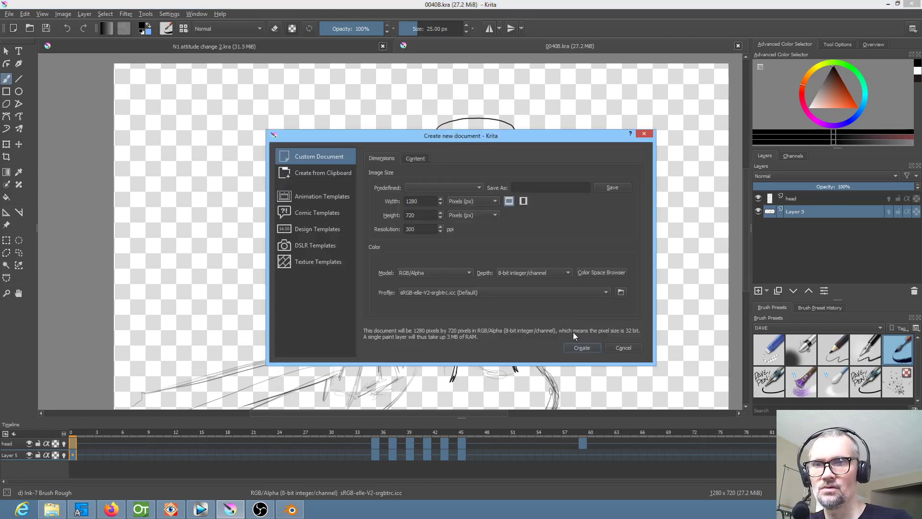
click(581, 348)
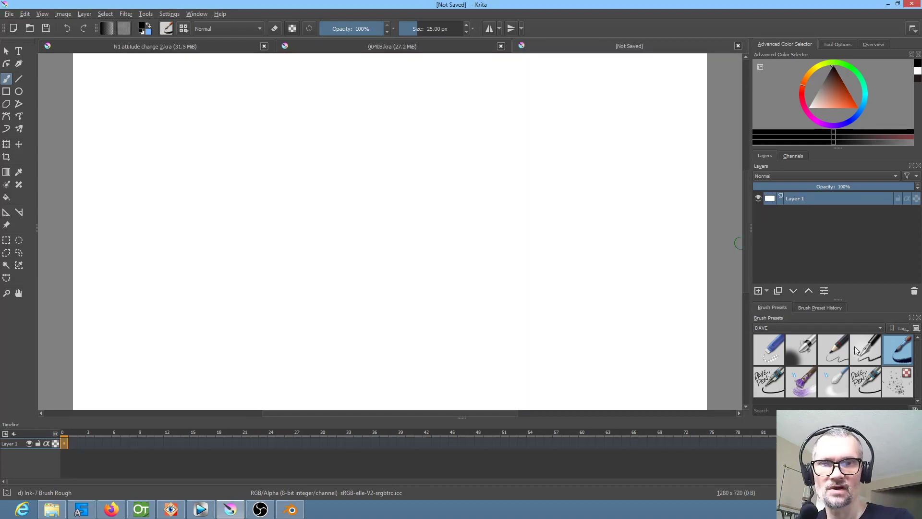
click(845, 344)
Step: Sketch a light tilted head with construction lines, jaw, ear, nose and a wide grin using the 4 px pencil
drag(384, 238, 416, 154)
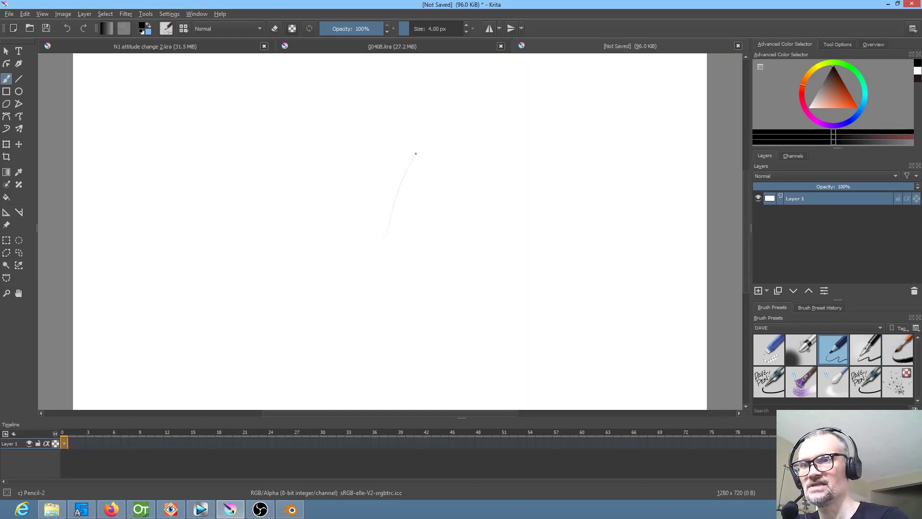
mouse_move(591, 208)
mouse_down()
mouse_move(570, 332)
mouse_move(525, 362)
mouse_move(418, 193)
mouse_move(442, 318)
mouse_move(438, 301)
mouse_move(509, 371)
mouse_move(516, 403)
mouse_up()
drag(567, 362, 501, 327)
mouse_move(448, 341)
mouse_down()
mouse_move(538, 350)
mouse_move(577, 235)
mouse_up()
mouse_move(547, 167)
mouse_down()
mouse_move(545, 132)
mouse_move(568, 114)
mouse_move(594, 162)
mouse_move(586, 106)
mouse_move(575, 104)
mouse_move(562, 191)
mouse_move(578, 164)
mouse_up()
drag(576, 161, 587, 203)
drag(584, 136, 578, 99)
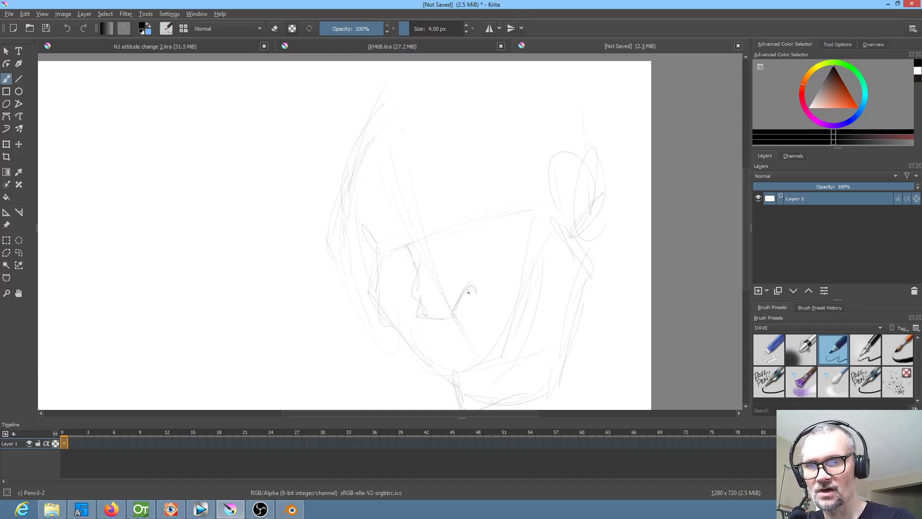
mouse_move(446, 358)
mouse_down()
mouse_move(470, 349)
mouse_move(524, 281)
mouse_move(526, 262)
mouse_move(511, 364)
mouse_up()
drag(541, 247, 527, 183)
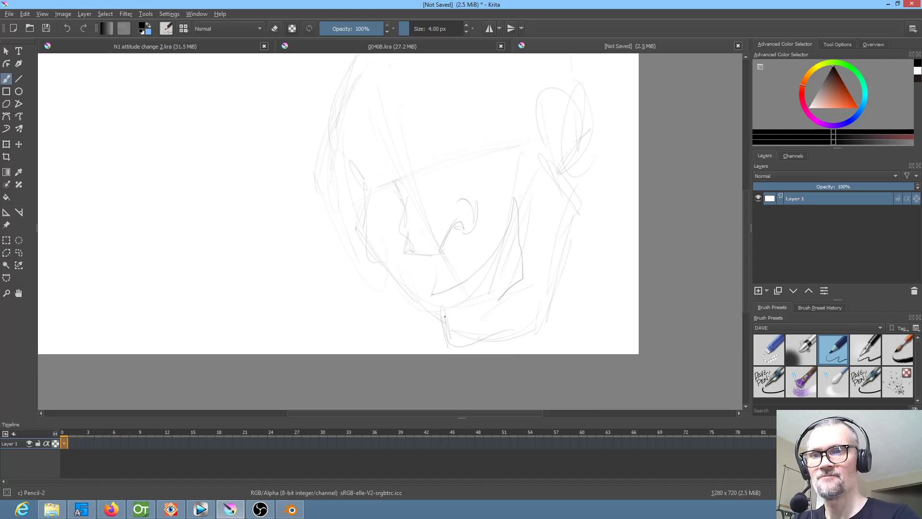
Step: Scale the face sketch down, reposition it within the canvas and return to the brush
key(ctrl+t)
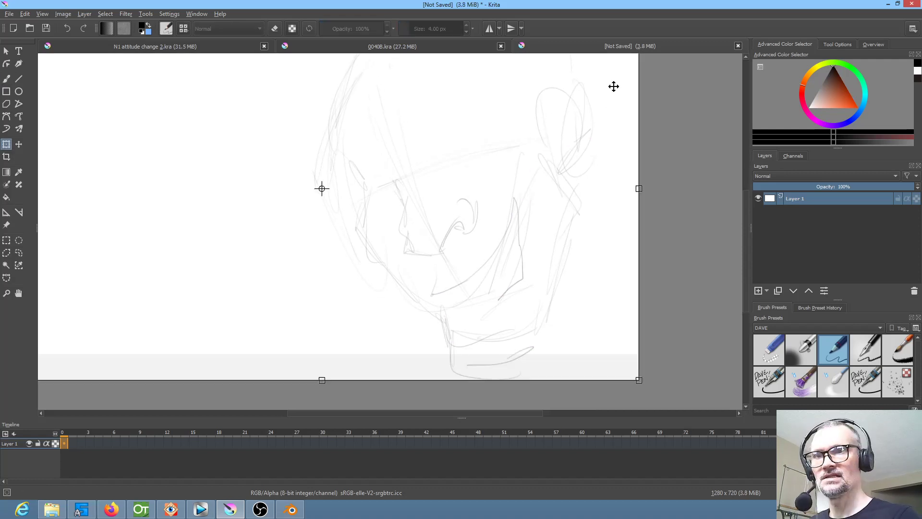
drag(639, 380, 523, 310)
drag(485, 219, 525, 249)
scroll(632, 299, up, 3)
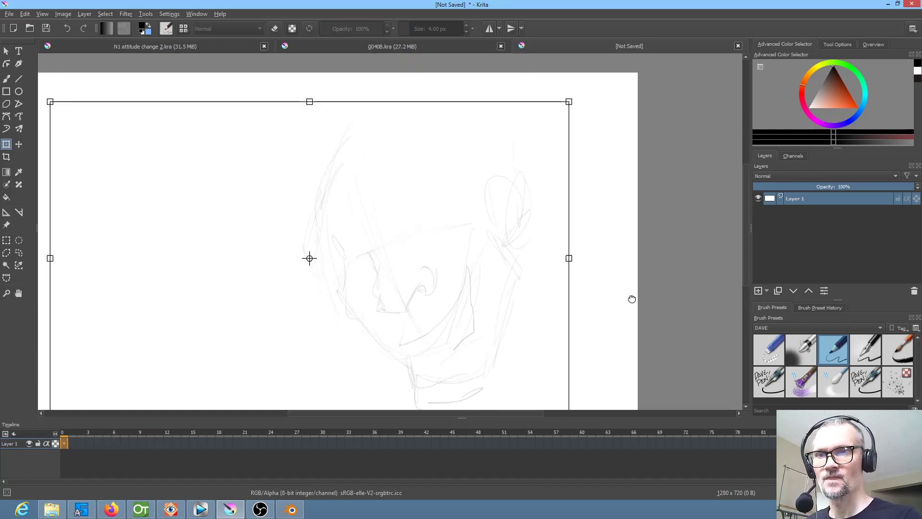
key(b)
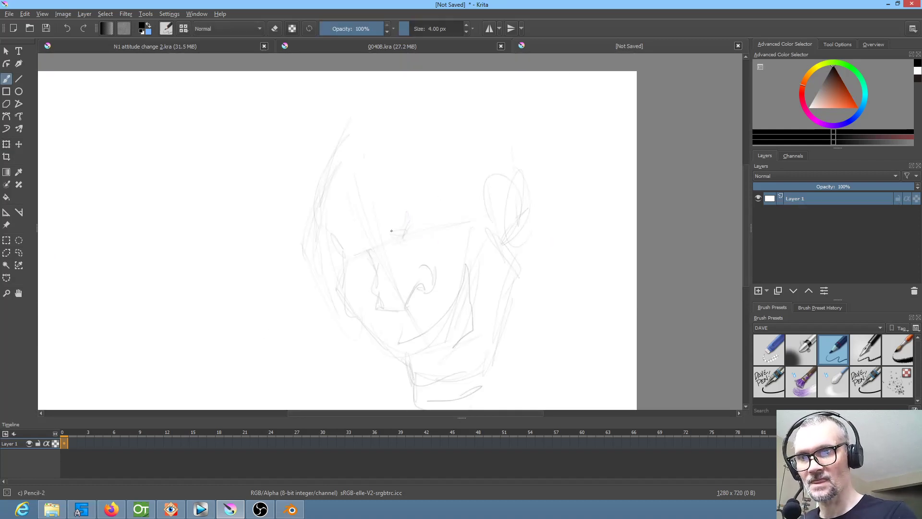
Step: Sketch the eyes with round pupils, arched eyebrows, wavy hair and the ear on the face
drag(425, 175, 372, 224)
drag(450, 183, 392, 215)
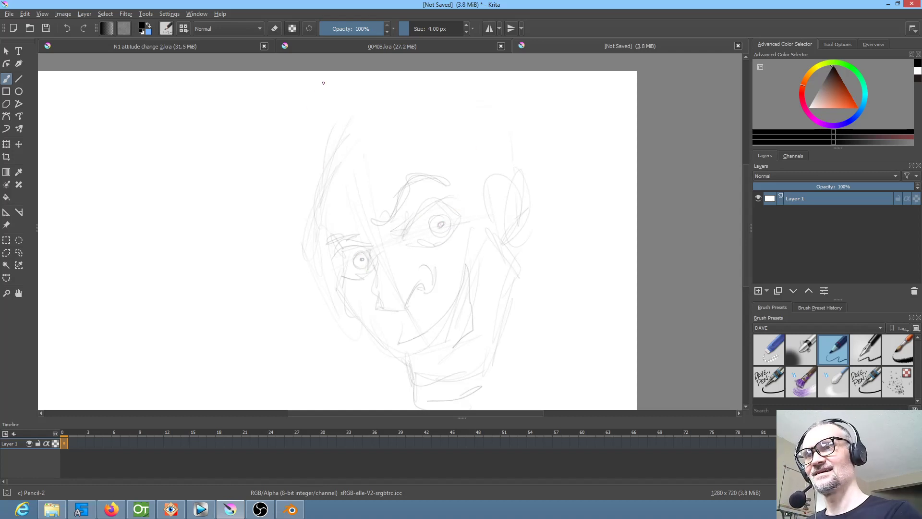
mouse_move(326, 87)
mouse_down()
mouse_move(278, 175)
mouse_move(222, 203)
mouse_move(264, 250)
mouse_move(308, 261)
mouse_up()
mouse_move(353, 185)
mouse_down()
mouse_move(344, 217)
mouse_move(358, 155)
mouse_up()
mouse_move(365, 163)
mouse_down()
mouse_move(381, 129)
mouse_move(403, 146)
mouse_move(422, 124)
mouse_up()
mouse_move(442, 159)
mouse_down()
mouse_move(510, 161)
mouse_move(527, 214)
mouse_up()
Step: Strengthen the sketched jaw and add loose neck and shoulder lines below the ear
drag(348, 299, 390, 352)
drag(502, 392, 529, 279)
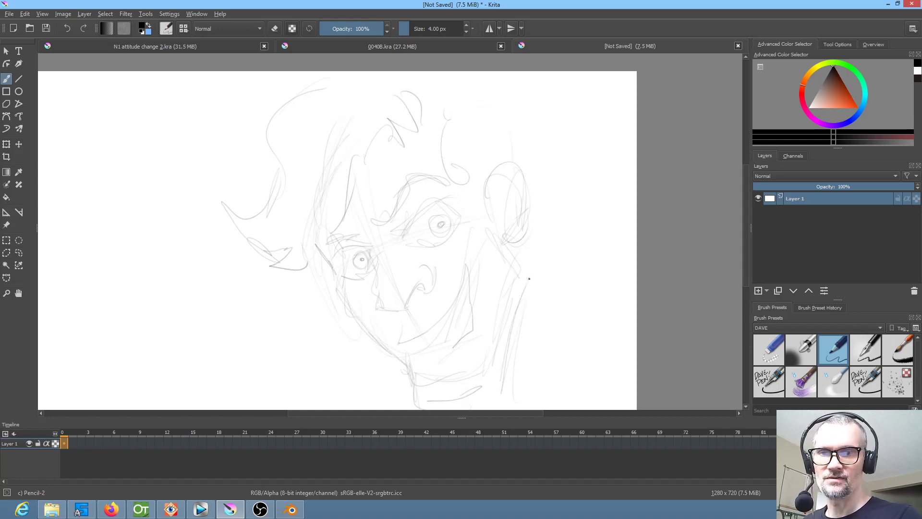
drag(508, 244, 530, 277)
mouse_move(505, 237)
mouse_down()
mouse_move(523, 282)
mouse_move(544, 282)
mouse_move(580, 327)
mouse_move(604, 337)
mouse_up()
mouse_move(578, 329)
mouse_down()
mouse_move(558, 380)
mouse_move(574, 305)
mouse_up()
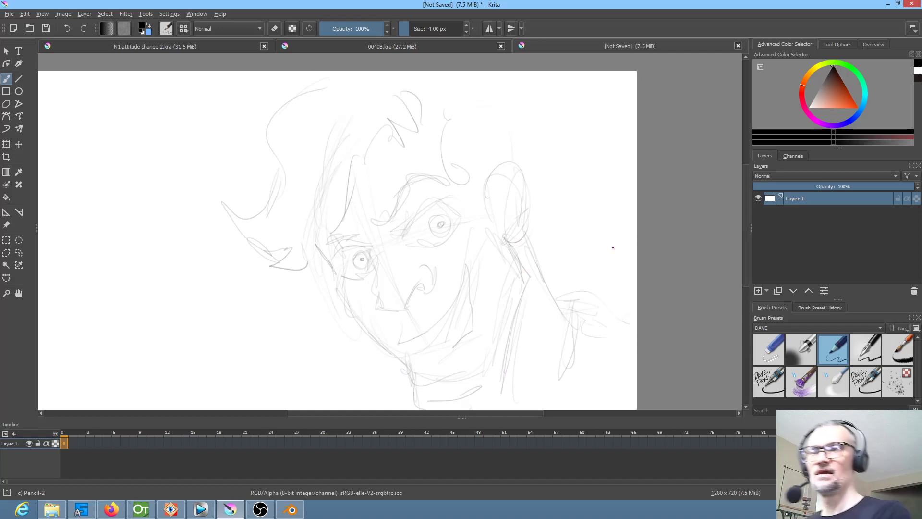
Step: Draw darker outlines over the spiky side hair, cheek, jaw, chin and grinning mouth
mouse_move(315, 78)
mouse_down()
mouse_move(271, 109)
mouse_move(251, 166)
mouse_move(271, 165)
mouse_move(262, 206)
mouse_move(230, 219)
mouse_move(256, 246)
mouse_move(293, 249)
mouse_move(274, 266)
mouse_move(337, 278)
mouse_up()
drag(349, 313, 400, 364)
drag(472, 320, 469, 226)
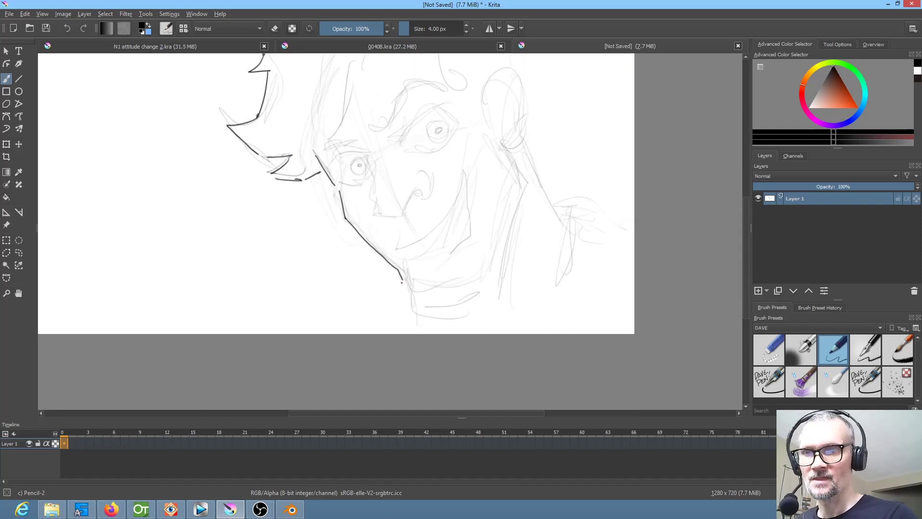
mouse_move(440, 324)
mouse_down()
mouse_move(484, 316)
mouse_move(505, 295)
mouse_move(529, 192)
mouse_up()
drag(509, 154, 527, 188)
mouse_move(399, 247)
mouse_down()
mouse_move(453, 195)
mouse_move(465, 168)
mouse_move(461, 253)
mouse_move(422, 272)
mouse_move(456, 259)
mouse_move(453, 281)
mouse_up()
scroll(377, 216, up, 3)
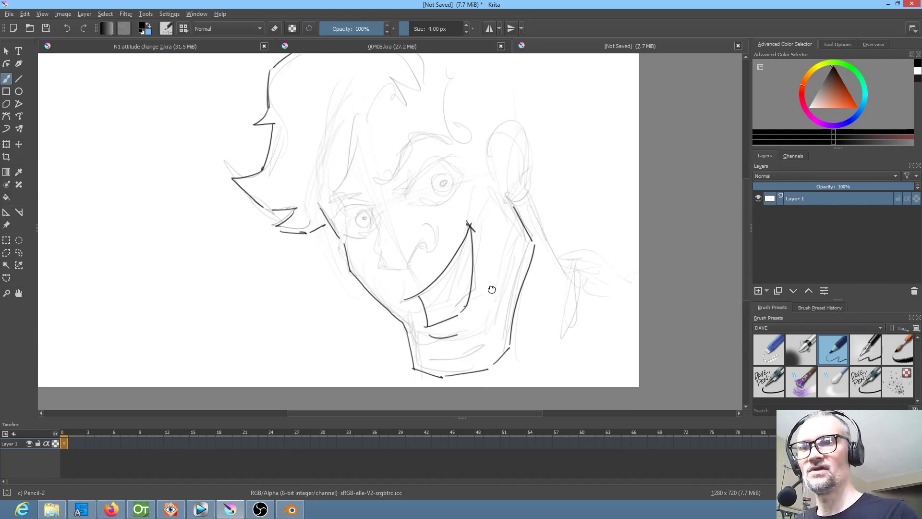
Step: Outline the nose, eyebrows and both eyes with their pupils in dark lines, undoing and redrawing the lower eyelid
mouse_move(371, 236)
mouse_down()
mouse_move(381, 279)
mouse_move(404, 280)
mouse_move(420, 259)
mouse_up()
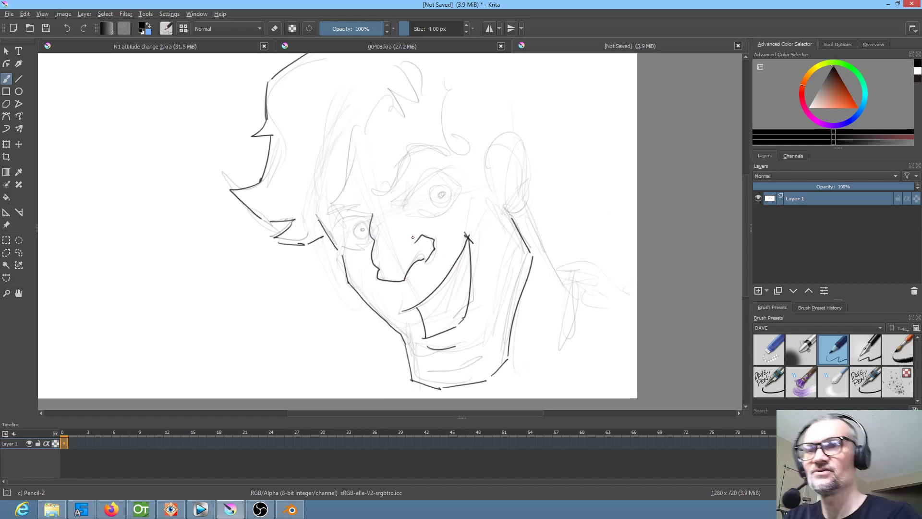
mouse_move(392, 186)
mouse_down()
mouse_move(425, 141)
mouse_move(447, 144)
mouse_move(426, 150)
mouse_move(395, 188)
mouse_move(322, 220)
mouse_move(444, 168)
mouse_up()
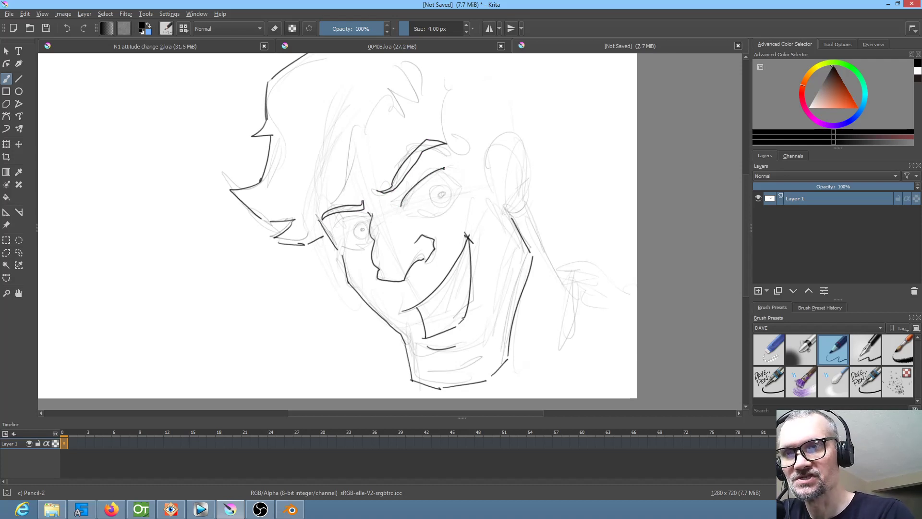
mouse_move(412, 215)
mouse_down()
mouse_move(446, 211)
mouse_move(467, 194)
mouse_up()
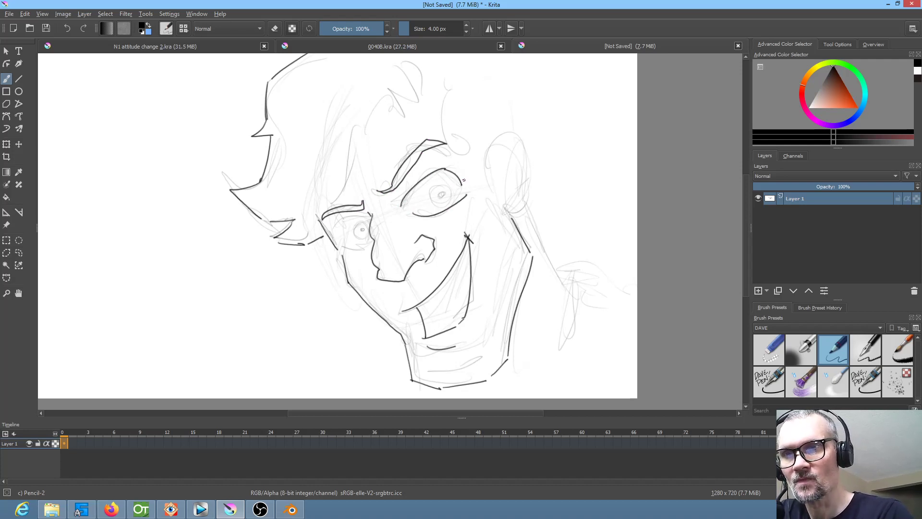
key(ctrl+z)
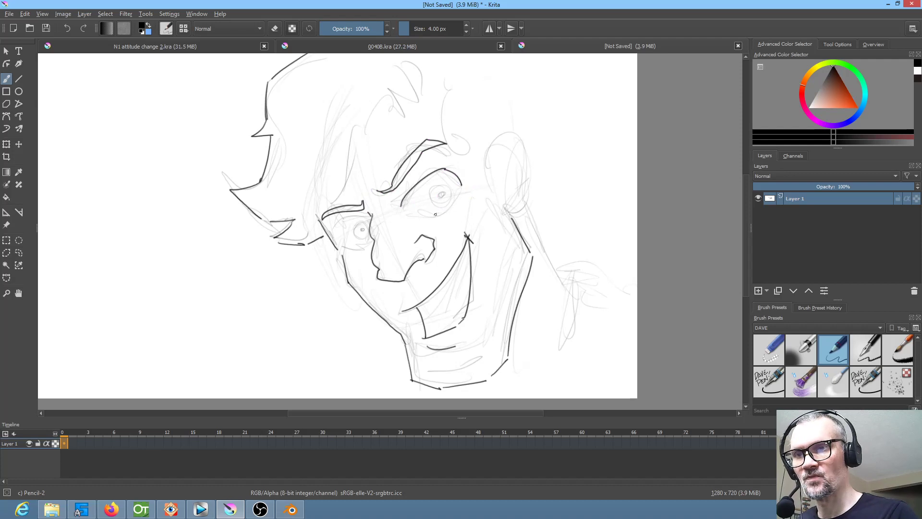
mouse_move(416, 215)
mouse_down()
mouse_move(447, 204)
mouse_move(432, 193)
mouse_up()
key(ctrl+z)
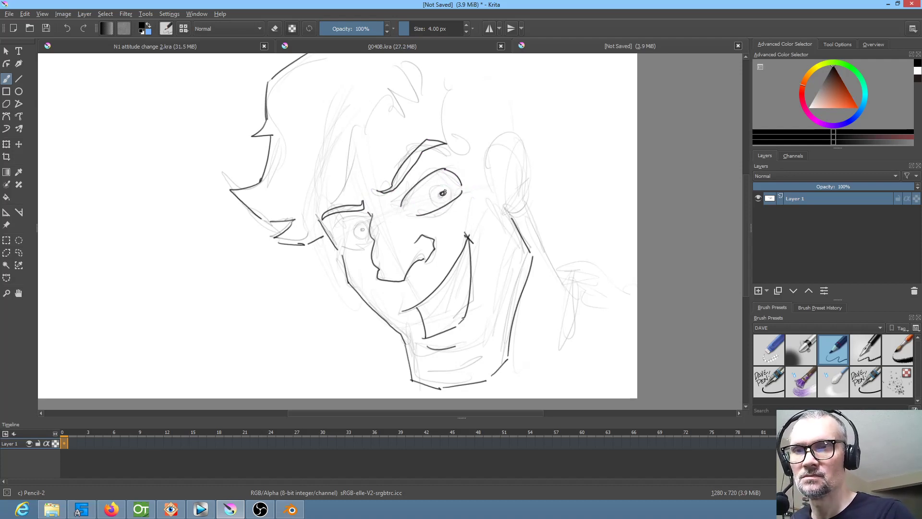
mouse_move(435, 188)
mouse_down()
mouse_move(436, 200)
mouse_move(452, 197)
mouse_move(450, 184)
mouse_up()
mouse_move(366, 214)
mouse_down()
mouse_move(337, 235)
mouse_move(367, 234)
mouse_up()
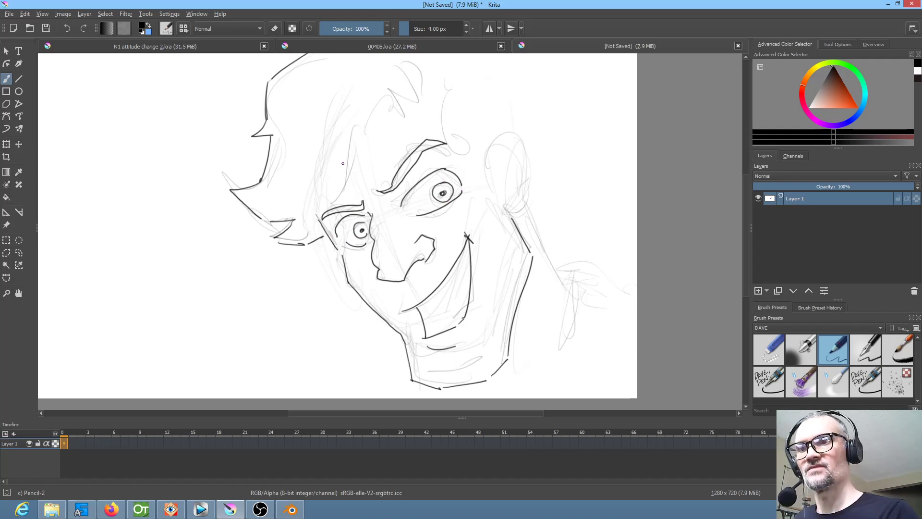
Step: Outline the hairline across the forehead, the temple hair and the upper edge of the ear
mouse_move(391, 104)
mouse_down()
mouse_move(328, 197)
mouse_move(317, 237)
mouse_up()
drag(395, 89, 404, 102)
mouse_move(405, 82)
mouse_down()
mouse_move(466, 164)
mouse_move(518, 139)
mouse_up()
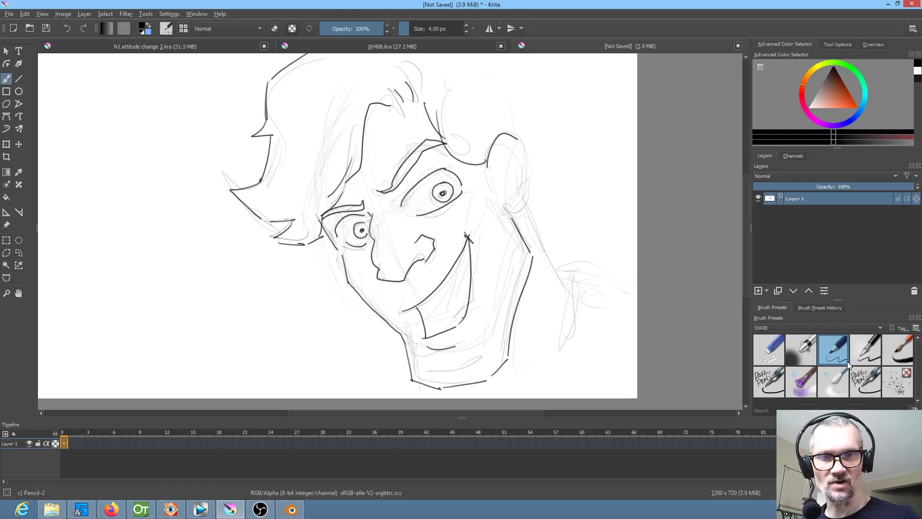
Step: Enlarge the brush to 12.79 px for thick ear lines, and draw the spiky hair behind the ear
shift+drag(536, 198, 542, 198)
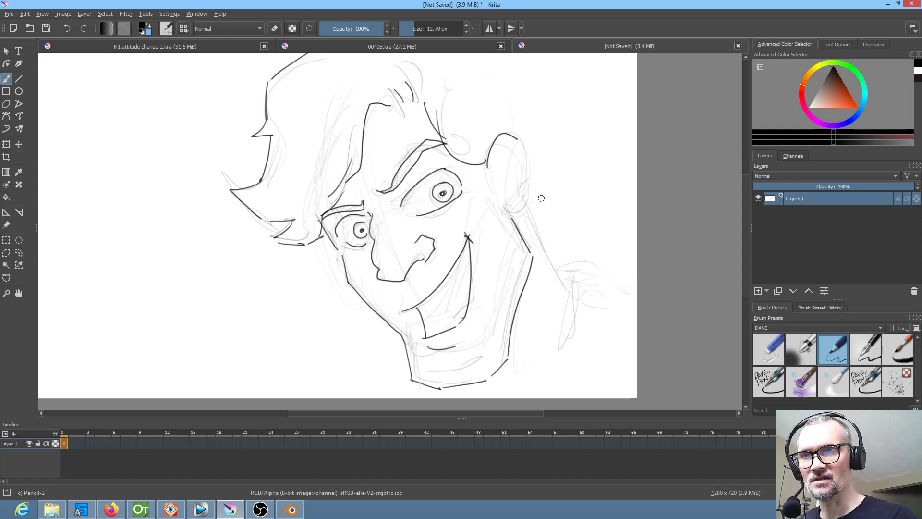
mouse_move(527, 146)
mouse_down()
mouse_move(531, 204)
mouse_move(521, 219)
mouse_move(520, 157)
mouse_move(504, 191)
mouse_move(515, 184)
mouse_up()
drag(520, 89, 506, 65)
drag(496, 66, 546, 116)
mouse_move(501, 59)
mouse_down()
mouse_move(540, 130)
mouse_move(527, 148)
mouse_up()
mouse_move(528, 148)
mouse_down()
mouse_move(539, 162)
mouse_move(557, 156)
mouse_up()
Step: Outline the neck and collar at 4.46 px, and draw the inner curve of the grinning mouth
mouse_move(518, 243)
mouse_down()
mouse_move(574, 327)
mouse_move(558, 250)
mouse_move(535, 311)
mouse_move(513, 333)
mouse_up()
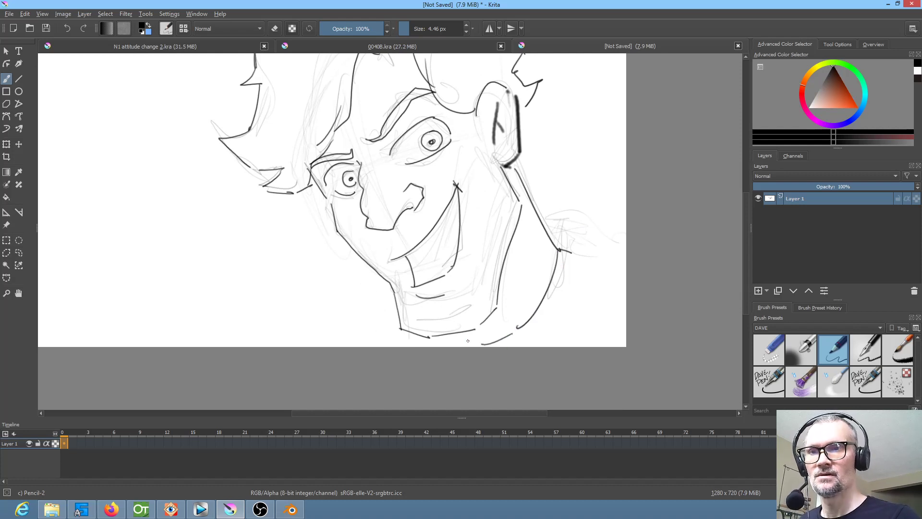
drag(458, 214, 430, 274)
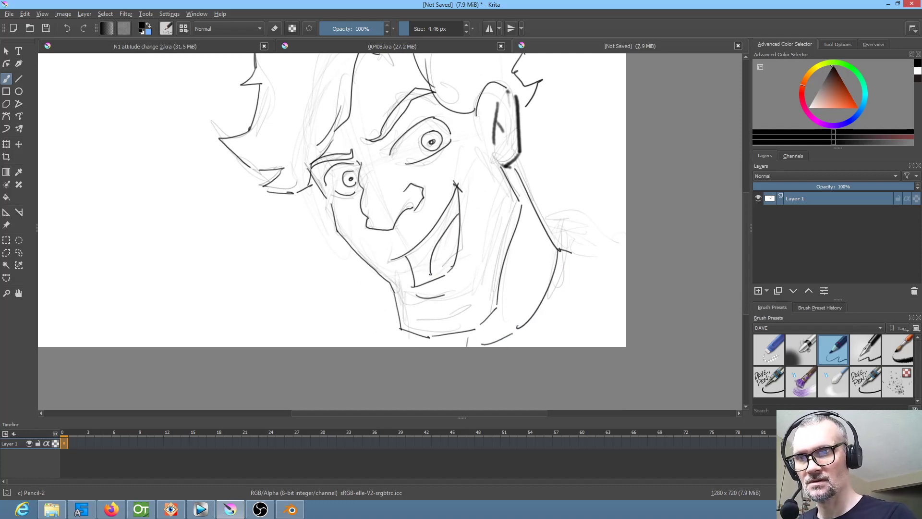
drag(530, 265, 512, 293)
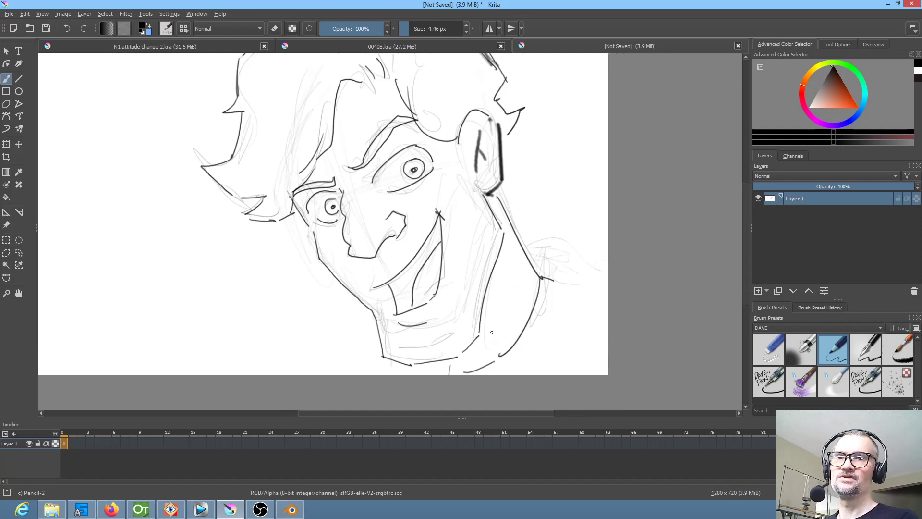
Step: Clean up the face drawing with a colour adjustment curve, setting the black point to input 98 and the white point to input 180
scroll(492, 331, down, 1)
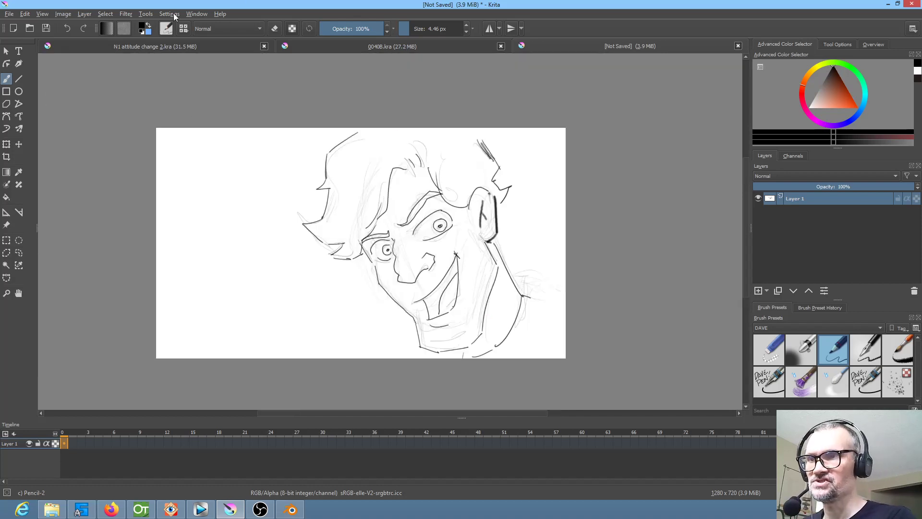
click(128, 16)
mouse_move(133, 34)
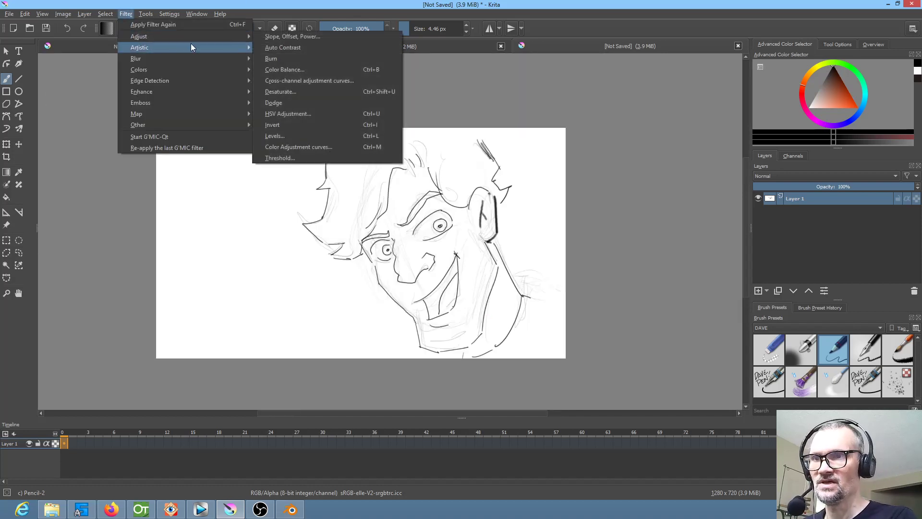
click(281, 144)
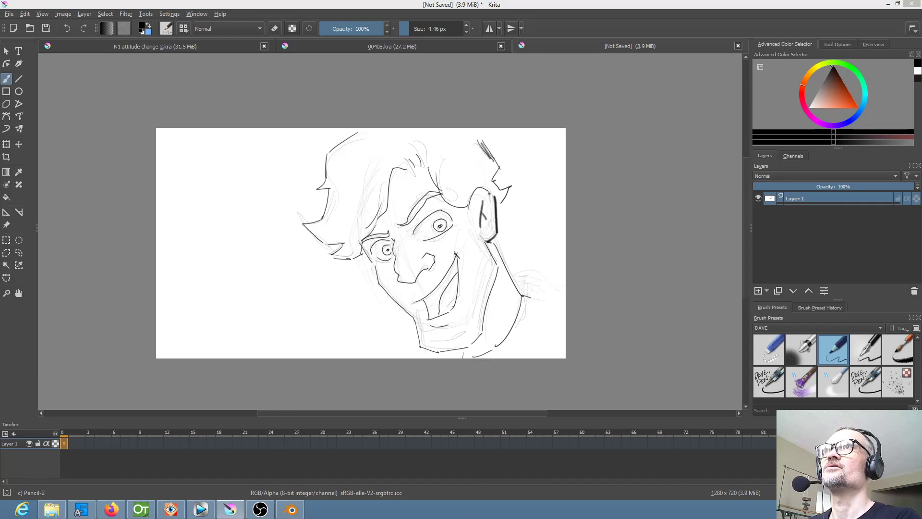
drag(560, 258, 640, 317)
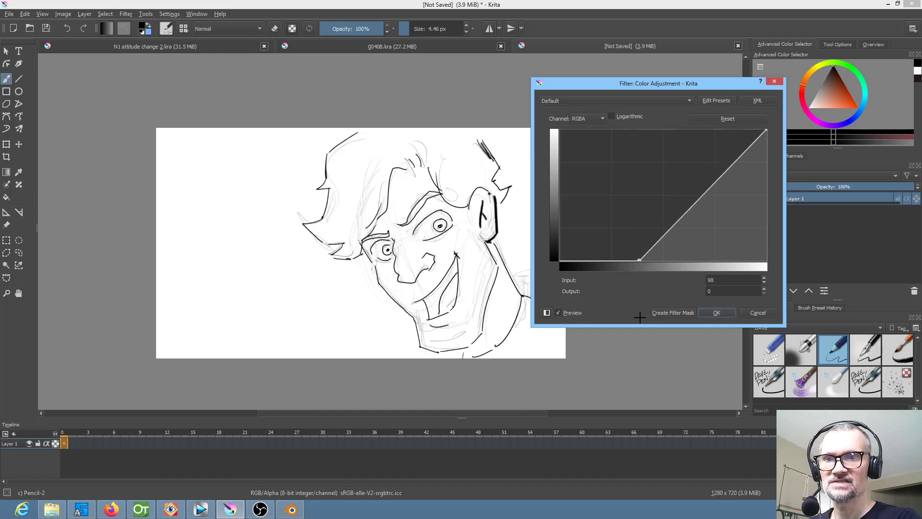
drag(766, 130, 704, 109)
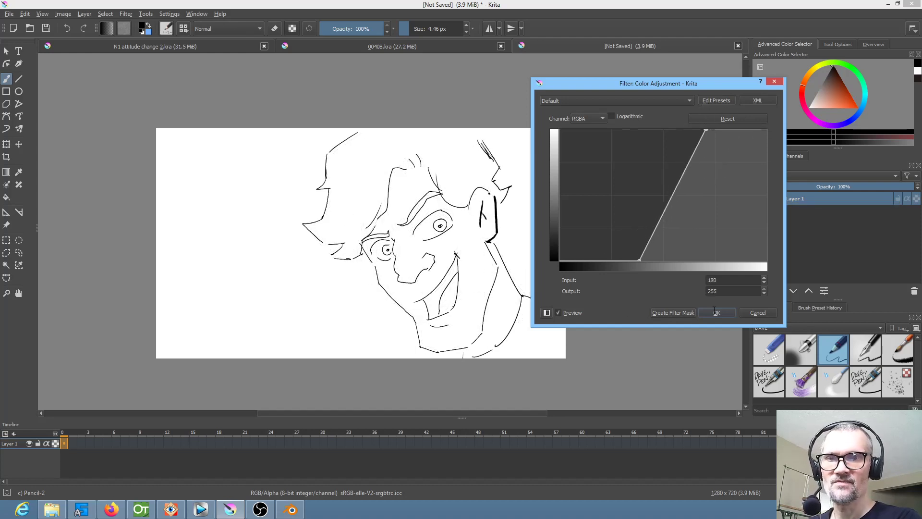
click(720, 315)
Step: Set the brush blending mode to Behind and choose a pale pink skin colour with the Ink-7 Brush Rough preset
scroll(506, 262, up, 2)
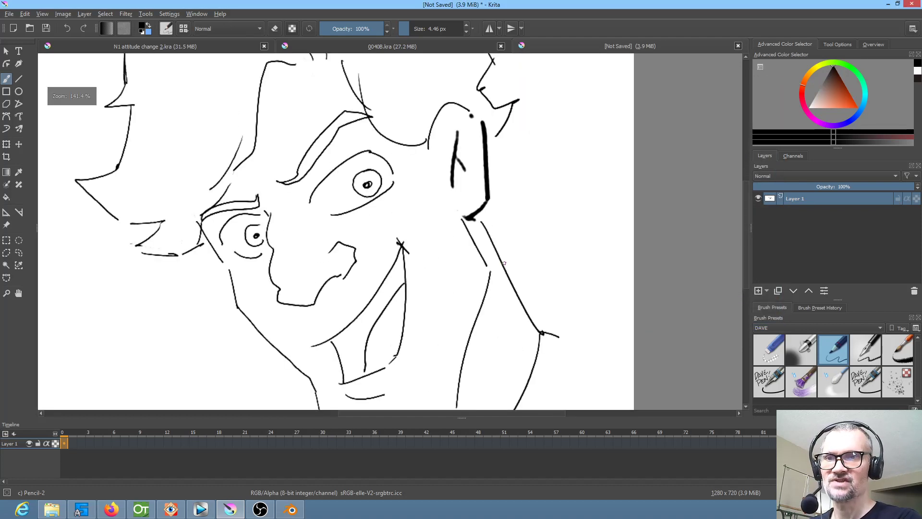
scroll(506, 262, down, 1)
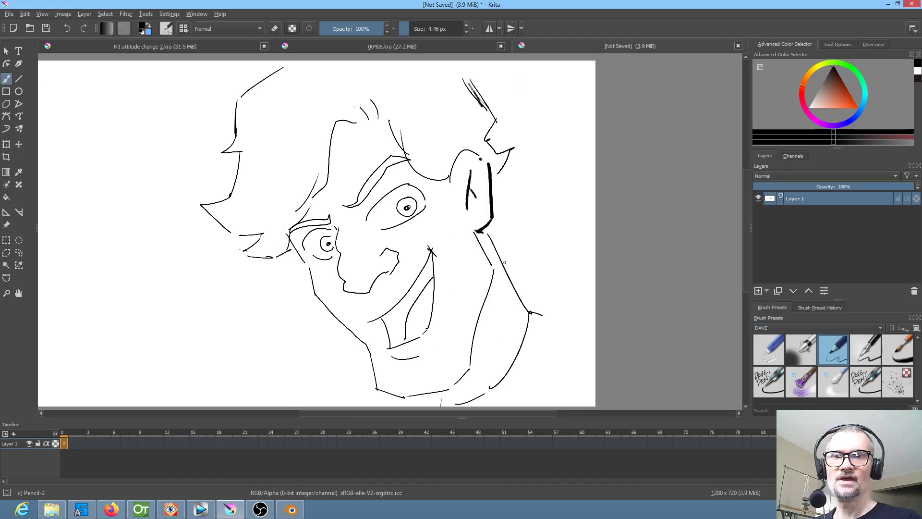
click(217, 27)
click(216, 39)
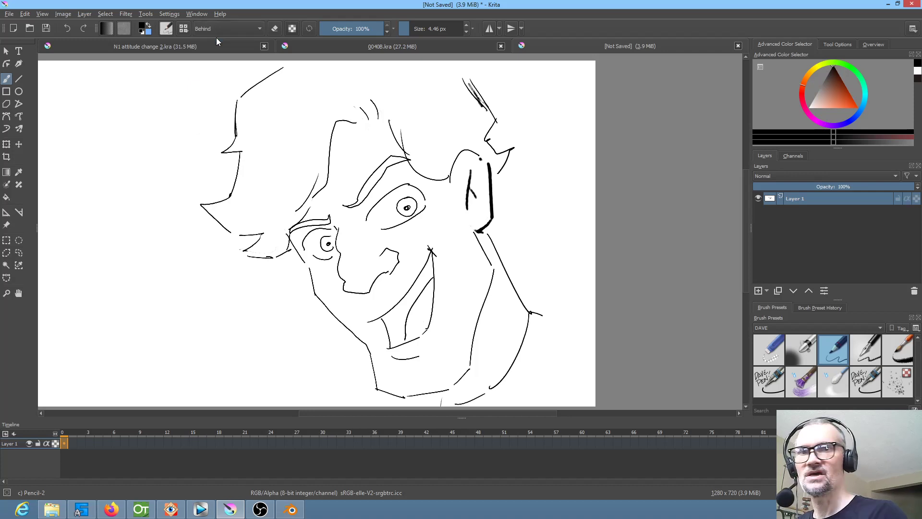
click(824, 99)
drag(824, 100, 819, 109)
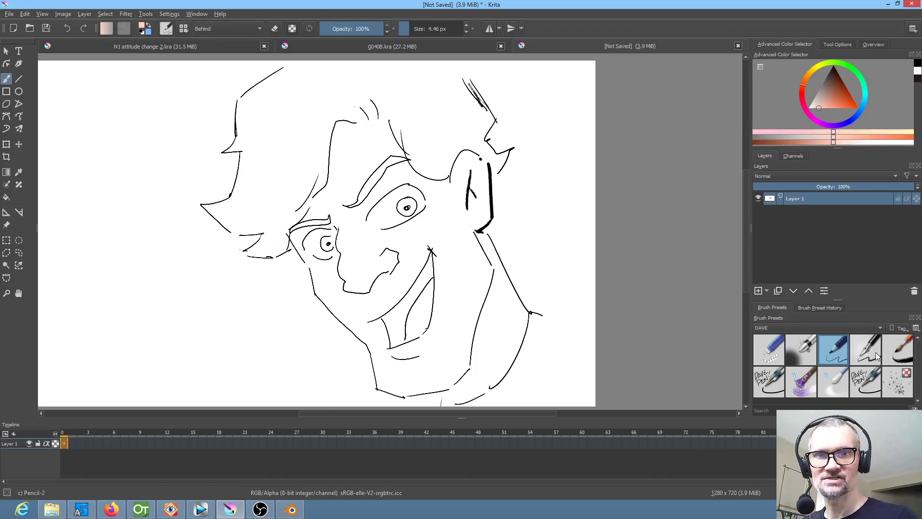
click(897, 350)
Step: Try painting the skin colour beside the smaller eye in Behind mode, and undo the strokes
mouse_move(292, 236)
mouse_down()
mouse_move(305, 255)
mouse_move(307, 233)
mouse_up()
key(ctrl+z)
key(ctrl+z)
click(241, 29)
click(239, 41)
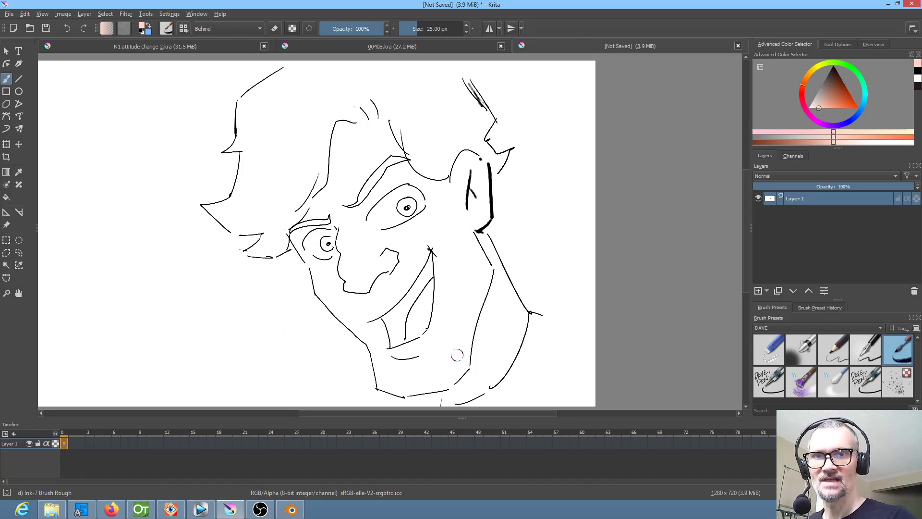
Step: Paint pale skin colour over the nose and cheek in Multiply mode, undoing the last shading stroke on the nose
click(227, 30)
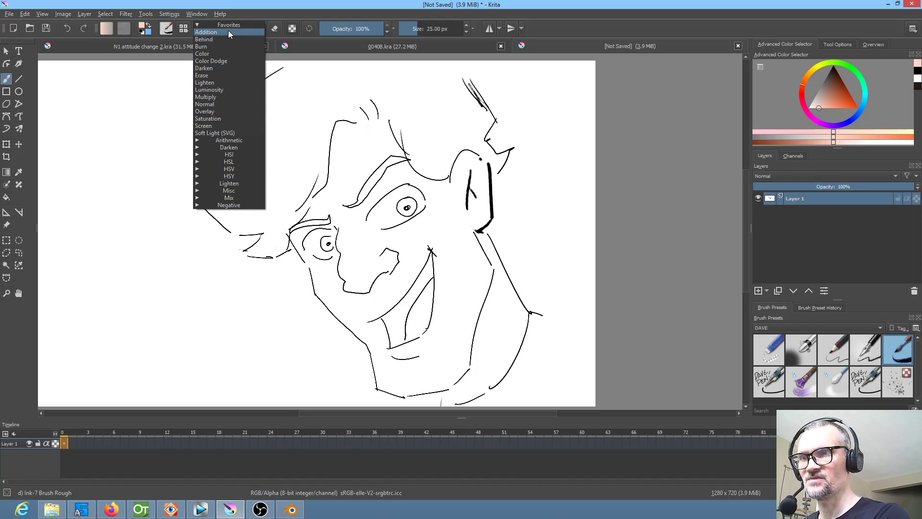
click(226, 96)
mouse_move(299, 241)
mouse_down()
mouse_move(312, 229)
mouse_move(308, 260)
mouse_move(320, 294)
mouse_move(369, 342)
mouse_move(370, 318)
mouse_move(342, 305)
mouse_move(377, 289)
mouse_move(360, 270)
mouse_move(331, 269)
mouse_move(350, 251)
mouse_move(321, 264)
mouse_move(331, 301)
mouse_move(365, 251)
mouse_move(359, 224)
mouse_move(343, 249)
mouse_move(358, 266)
mouse_move(387, 255)
mouse_move(406, 279)
mouse_move(397, 297)
mouse_move(422, 244)
mouse_move(381, 287)
mouse_move(350, 287)
mouse_move(374, 275)
mouse_up()
drag(392, 266, 394, 254)
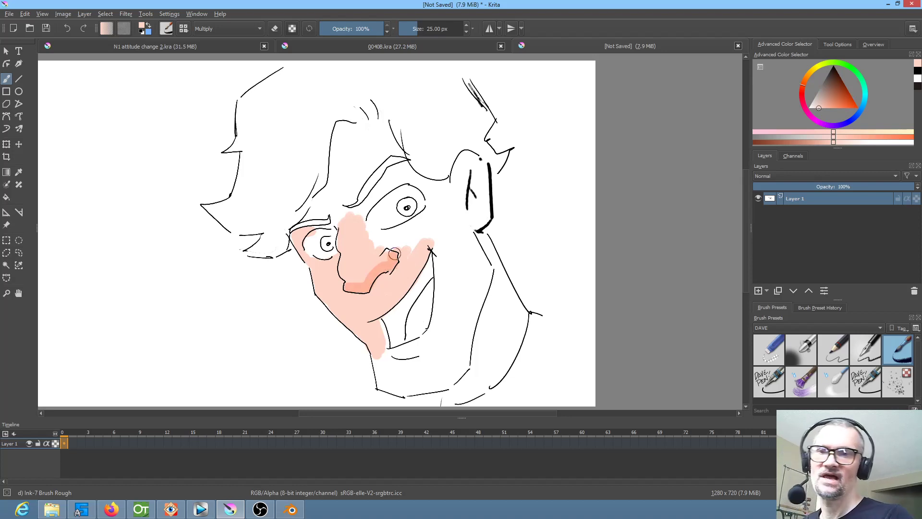
key(ctrl+z)
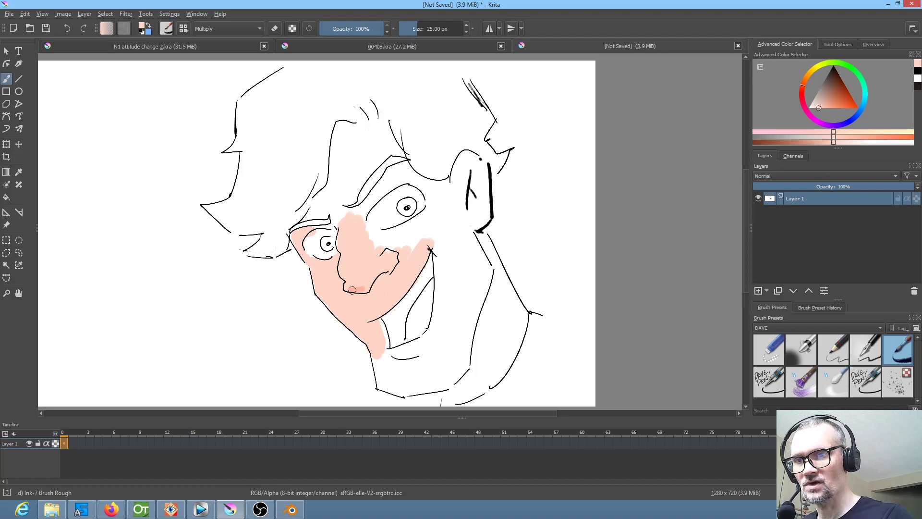
Step: Shade the underside of the nose and the lower eyelid, and extend the skin colour below the larger eye
drag(367, 287, 398, 251)
drag(315, 256, 336, 258)
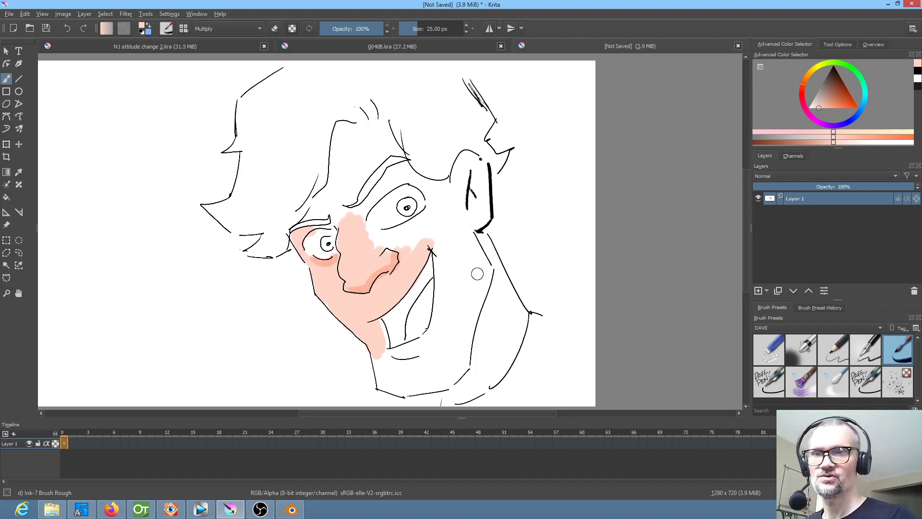
mouse_move(430, 209)
mouse_down()
mouse_move(408, 231)
mouse_move(440, 213)
mouse_move(410, 239)
mouse_move(403, 231)
mouse_move(415, 225)
mouse_move(382, 238)
mouse_move(368, 226)
mouse_move(368, 236)
mouse_move(421, 236)
mouse_move(393, 243)
mouse_up()
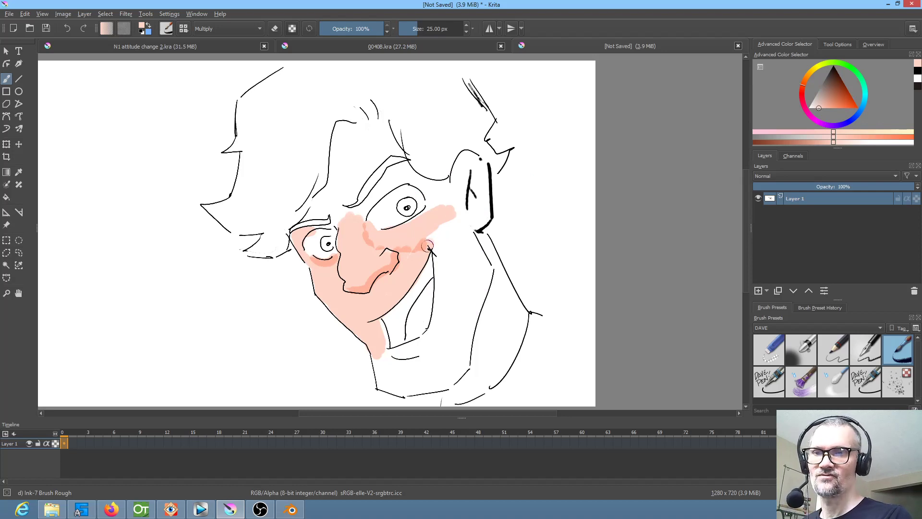
Step: Switch the brush to Normal mode, even out the cheek colour, and dab skin colour over the gaps in the jawline
click(232, 30)
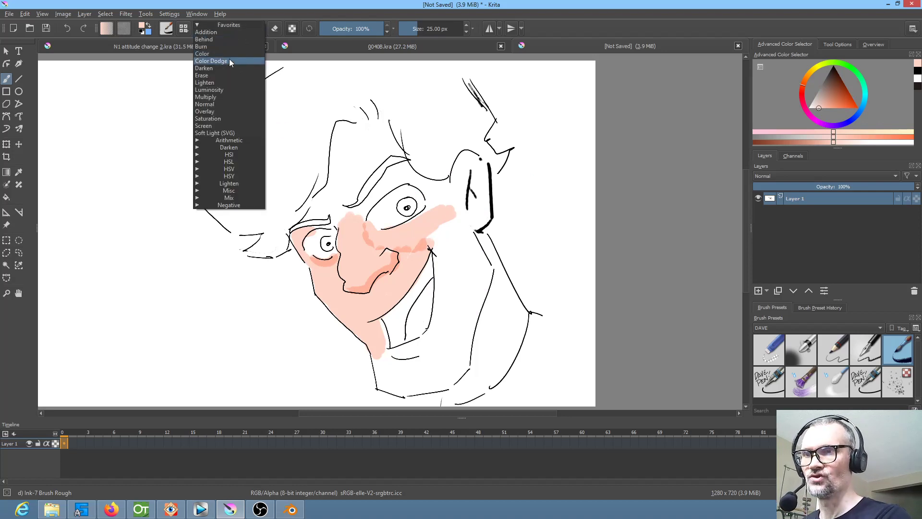
click(228, 105)
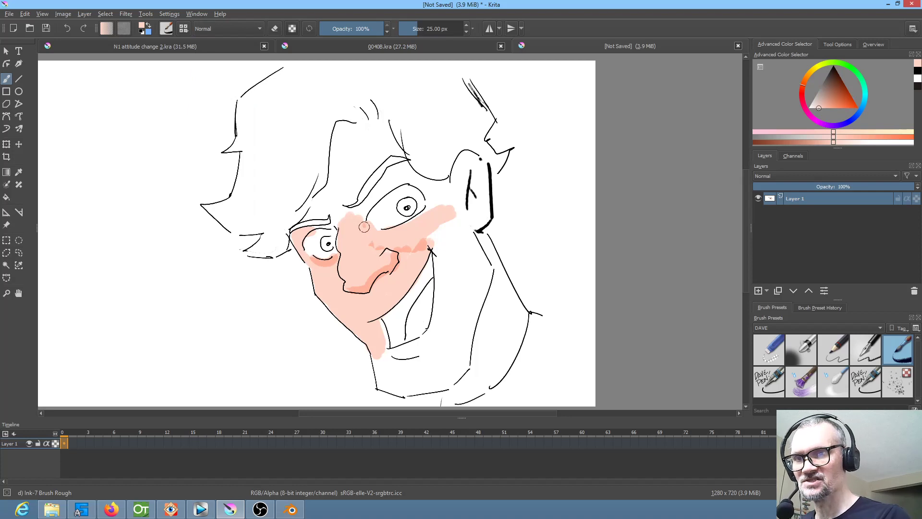
mouse_move(408, 252)
mouse_down()
mouse_move(446, 222)
mouse_move(446, 249)
mouse_move(433, 243)
mouse_move(451, 255)
mouse_up()
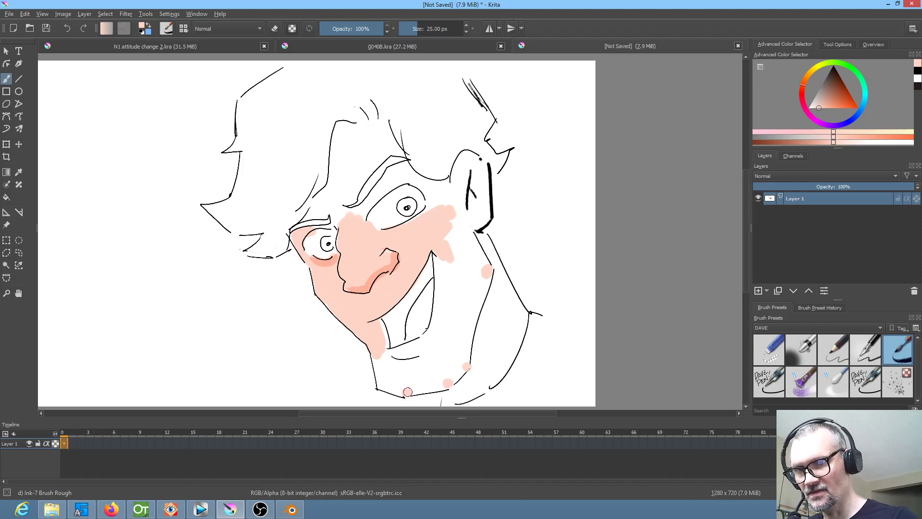
Step: Try filling the unpainted part of the jaw with skin colour, and undo the fill
key(f)
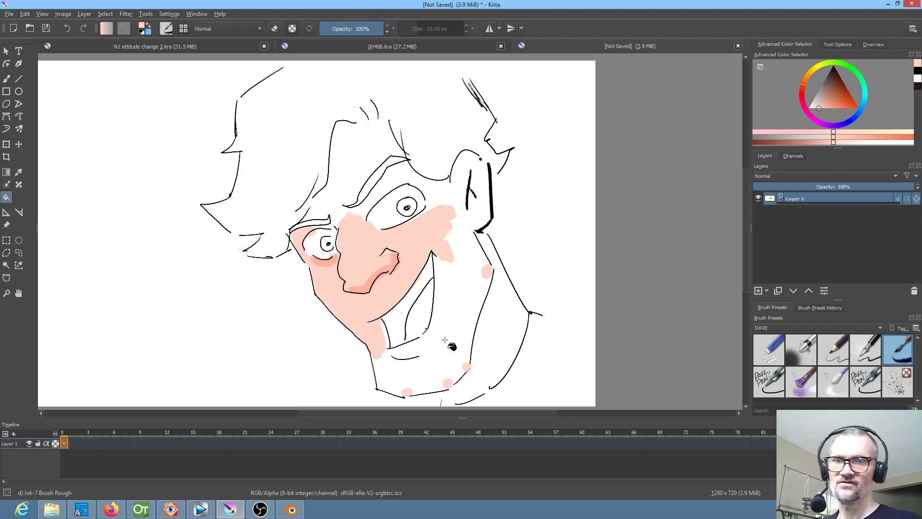
click(444, 340)
key(ctrl+z)
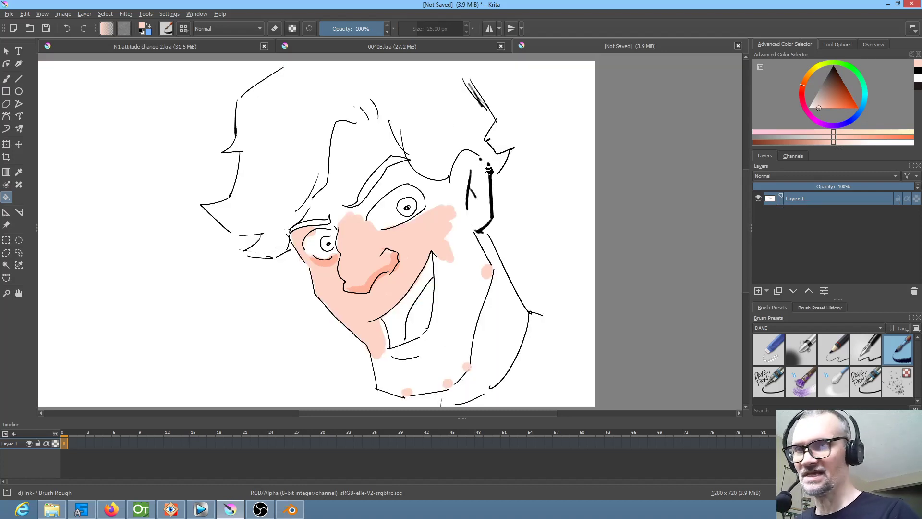
Step: Brush skin colour over the gaps in the outline at the top of the ear and the forehead hairline
key(b)
drag(476, 160, 482, 166)
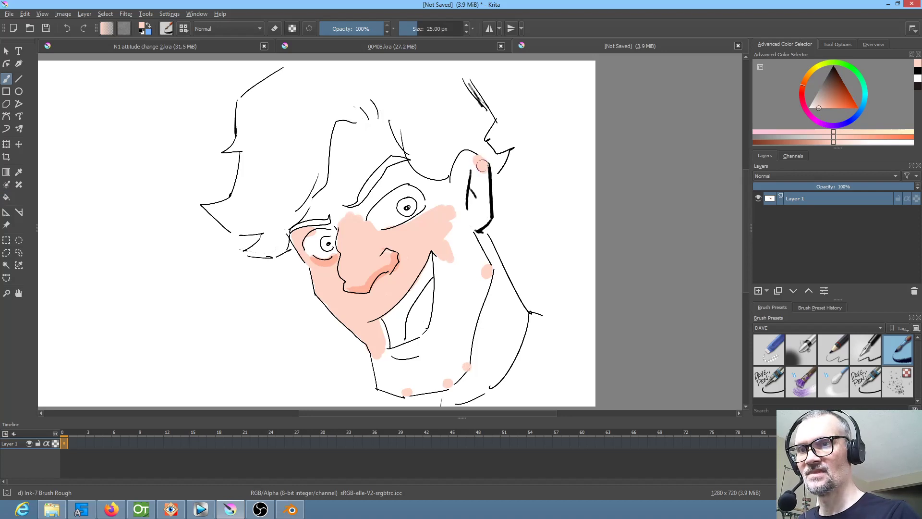
drag(365, 126, 383, 127)
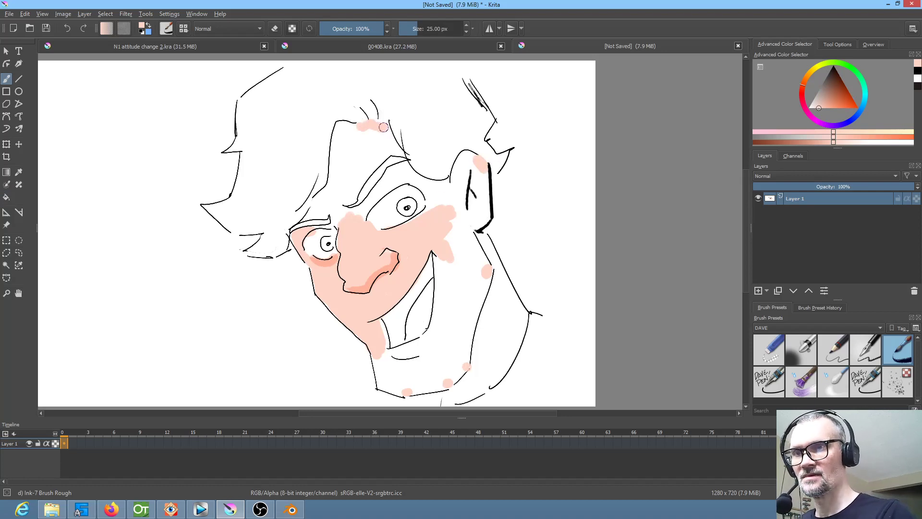
Step: Delete the layer holding the face drawing, and choose a muted khaki brown as the brush colour
scroll(382, 180, down, 1)
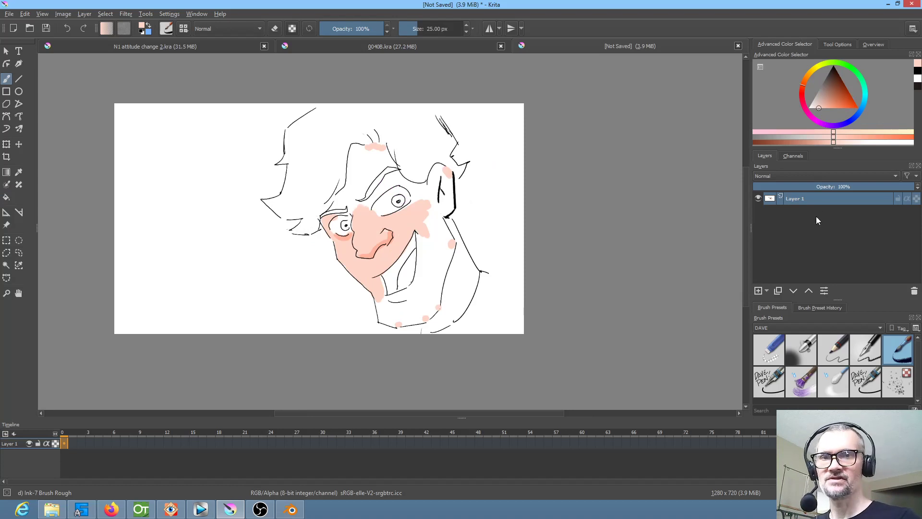
click(914, 292)
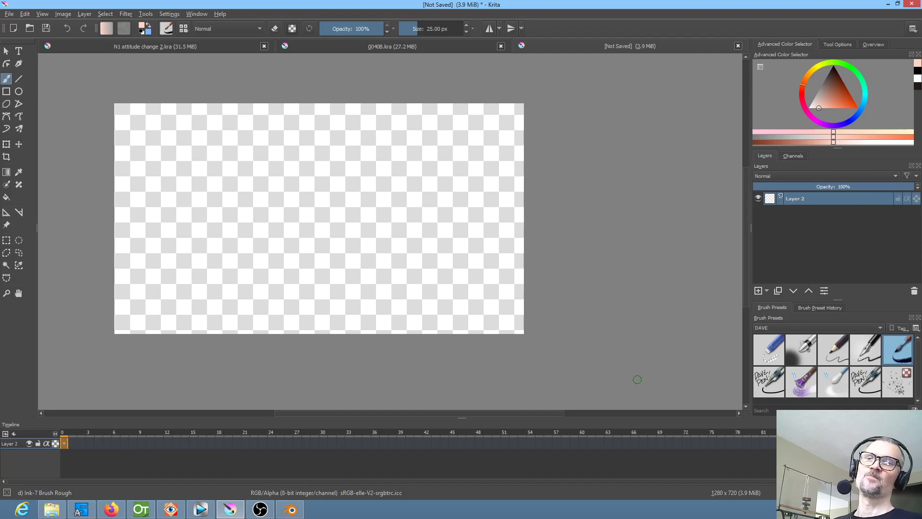
drag(834, 92, 824, 100)
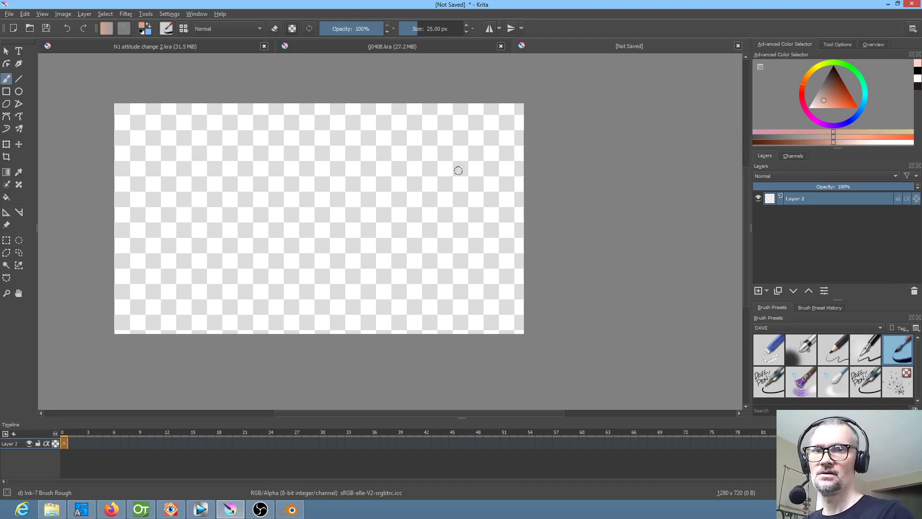
drag(801, 94, 808, 73)
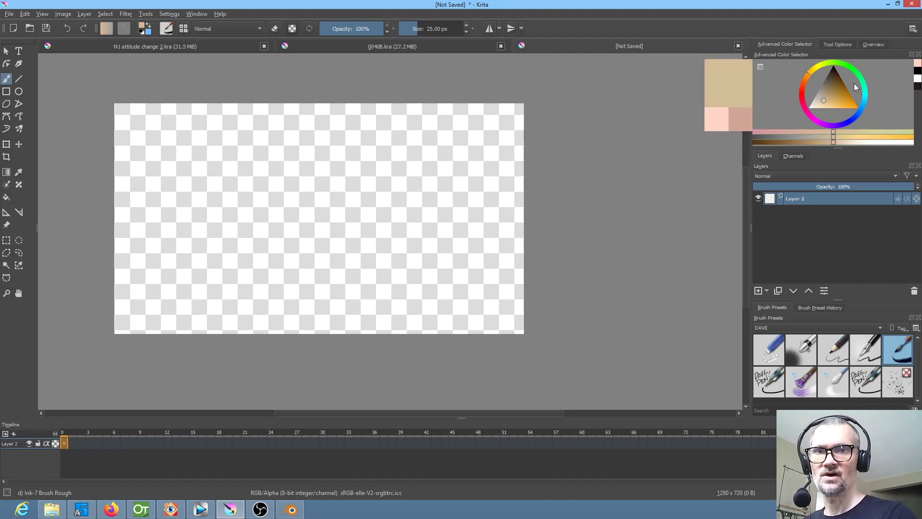
click(827, 90)
Step: Paint both slopes of a house roof in khaki brown, and add a dark brown chimney
mouse_move(410, 150)
mouse_down()
mouse_move(355, 211)
mouse_move(427, 152)
mouse_move(465, 221)
mouse_move(484, 212)
mouse_move(431, 153)
mouse_move(487, 130)
mouse_move(519, 194)
mouse_up()
mouse_move(432, 161)
mouse_down()
mouse_move(489, 141)
mouse_move(495, 192)
mouse_move(509, 212)
mouse_move(499, 212)
mouse_up()
mouse_move(458, 167)
mouse_down()
mouse_move(429, 162)
mouse_move(449, 188)
mouse_move(500, 220)
mouse_move(417, 151)
mouse_move(366, 221)
mouse_move(398, 194)
mouse_move(408, 164)
mouse_move(395, 195)
mouse_move(369, 208)
mouse_up()
drag(403, 167, 409, 140)
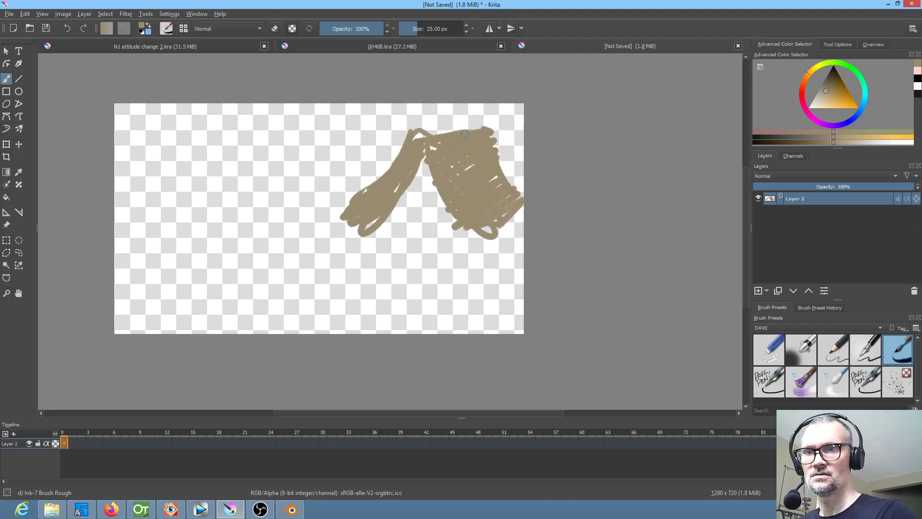
mouse_move(488, 127)
mouse_down()
mouse_move(560, 199)
mouse_move(499, 230)
mouse_up()
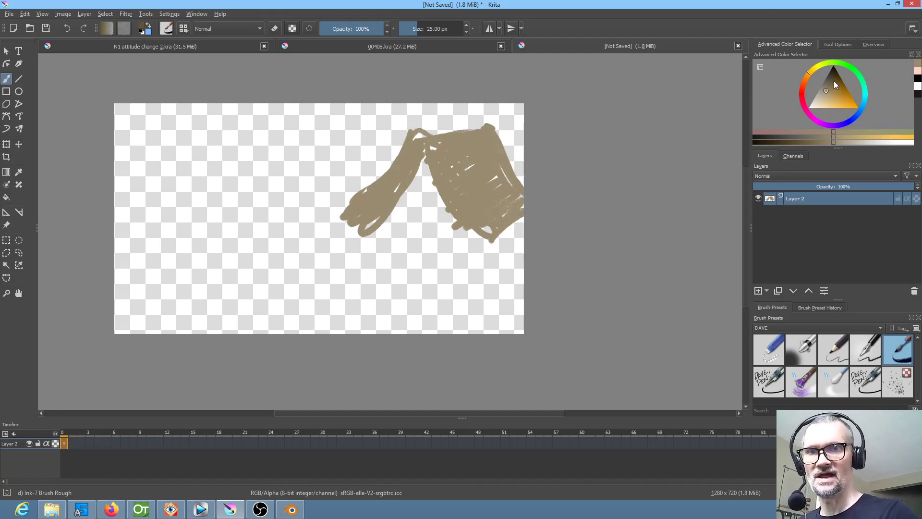
click(834, 82)
mouse_move(465, 113)
mouse_down()
mouse_move(469, 154)
mouse_move(485, 120)
mouse_move(474, 137)
mouse_move(485, 153)
mouse_move(471, 158)
mouse_up()
Step: Paint the house walls below the roof in pale cream, enlarging the brush to 113.08 px
click(817, 105)
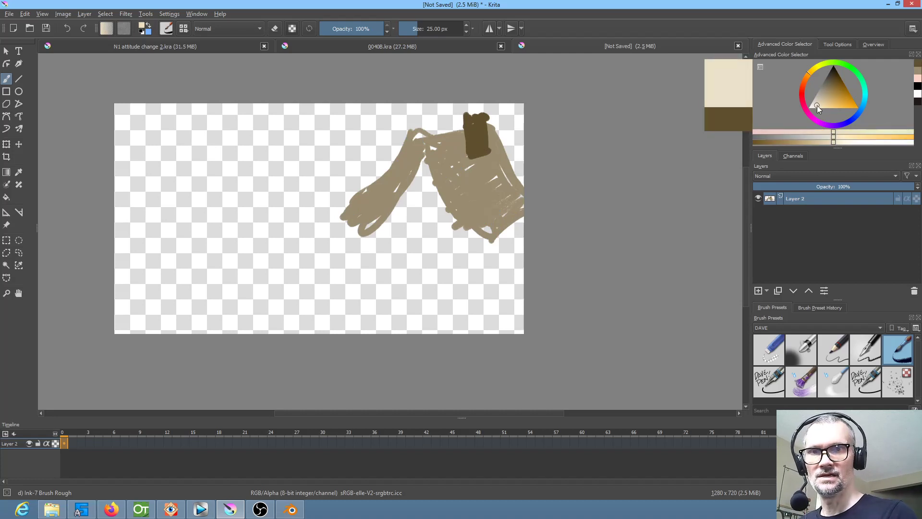
drag(811, 68, 819, 68)
mouse_move(390, 229)
mouse_down()
mouse_move(426, 172)
mouse_move(436, 244)
mouse_move(389, 272)
mouse_move(390, 298)
mouse_up()
mouse_move(387, 248)
mouse_down()
mouse_move(390, 307)
mouse_move(418, 243)
mouse_move(441, 283)
mouse_move(478, 277)
mouse_up()
mouse_move(423, 218)
mouse_down()
mouse_move(414, 242)
mouse_move(410, 287)
mouse_move(435, 314)
mouse_move(477, 261)
mouse_move(496, 267)
mouse_move(510, 247)
mouse_move(488, 260)
mouse_move(482, 279)
mouse_move(518, 263)
mouse_move(489, 284)
mouse_move(413, 289)
mouse_move(397, 310)
mouse_move(446, 322)
mouse_move(417, 312)
mouse_up()
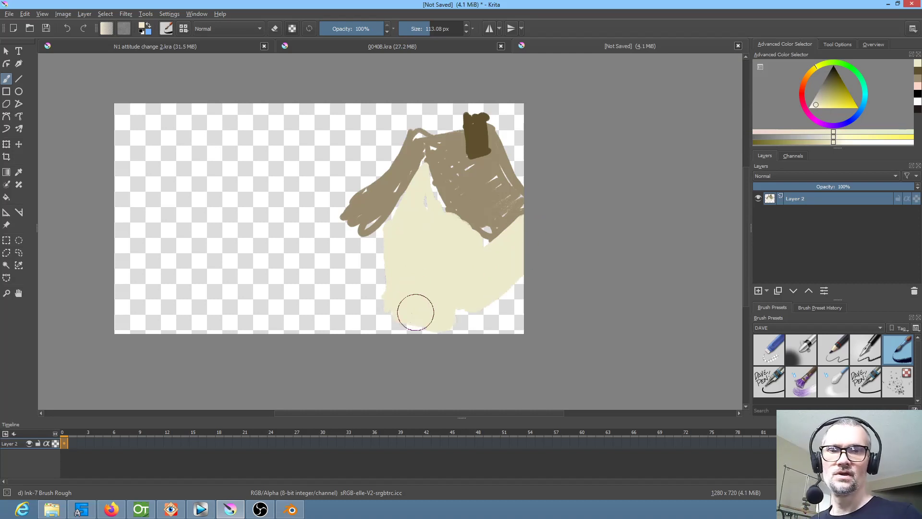
Step: Outline the narrow roof slope in black with the DAVE PEN preset at 4 px
click(771, 381)
click(833, 79)
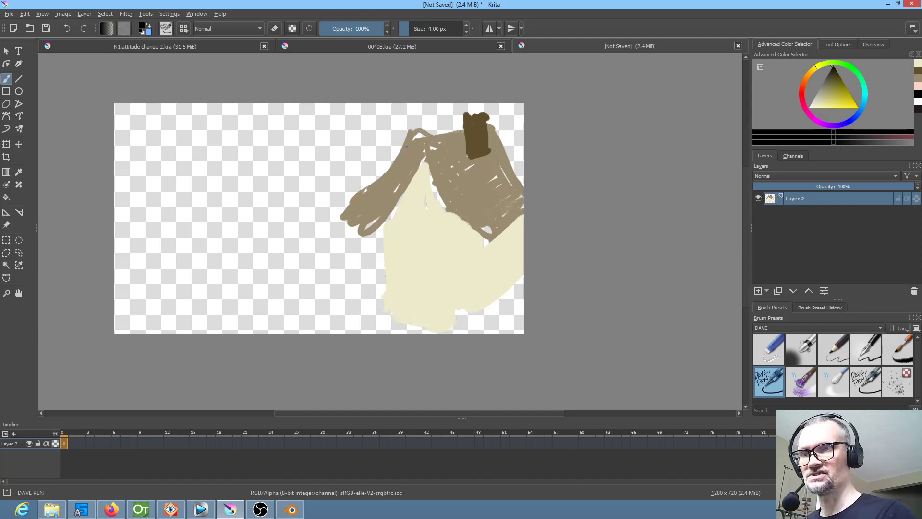
mouse_move(409, 140)
mouse_down()
mouse_move(341, 218)
mouse_move(363, 231)
mouse_up()
drag(419, 162, 370, 222)
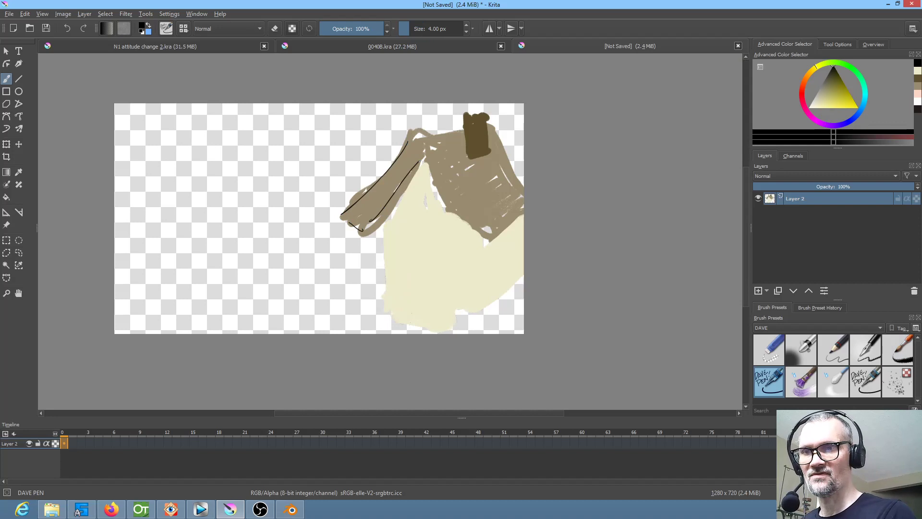
Step: Outline the wide roof slope, its tile lines, the ridge and the chimney in black, thickening the edges at 18.32 px
mouse_move(424, 159)
mouse_down()
mouse_move(495, 245)
mouse_move(511, 235)
mouse_up()
drag(494, 244, 526, 212)
drag(429, 161, 471, 234)
drag(439, 144, 481, 218)
drag(450, 145, 489, 204)
mouse_move(464, 145)
mouse_down()
mouse_move(490, 187)
mouse_move(492, 172)
mouse_up()
drag(468, 203, 496, 186)
mouse_move(465, 115)
mouse_down()
mouse_move(477, 156)
mouse_move(498, 115)
mouse_up()
mouse_move(497, 114)
mouse_down()
mouse_move(489, 147)
mouse_move(492, 113)
mouse_up()
drag(420, 136, 459, 129)
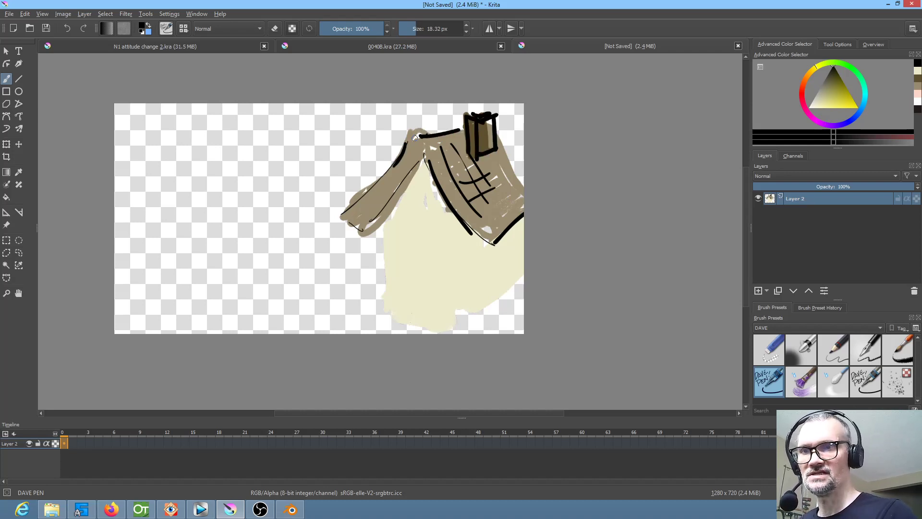
Step: Try drawing horizontal board lines across the gable wall, and undo them
mouse_move(401, 190)
mouse_down()
mouse_move(438, 188)
mouse_move(442, 212)
mouse_up()
drag(401, 224, 441, 221)
key(ctrl+z)
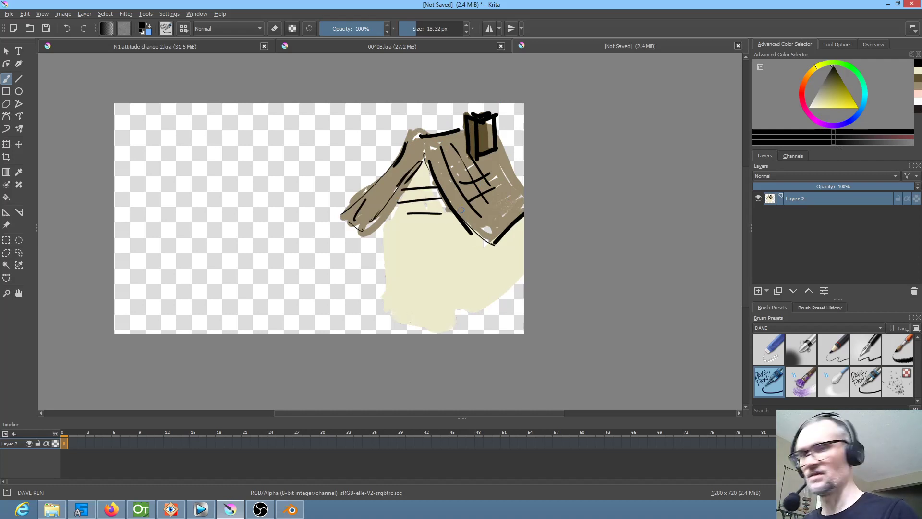
key(ctrl+z)
key(ctrl+z)
Step: Draw horizontal board lines across the gable wall in muted olive, using a slightly lighter olive for the lower boards
click(829, 82)
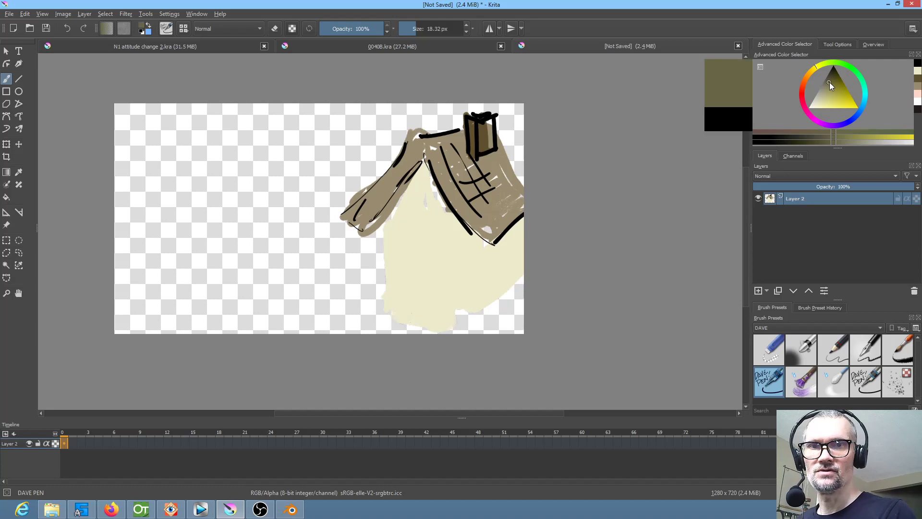
mouse_move(412, 192)
mouse_down()
mouse_move(433, 192)
mouse_move(447, 208)
mouse_up()
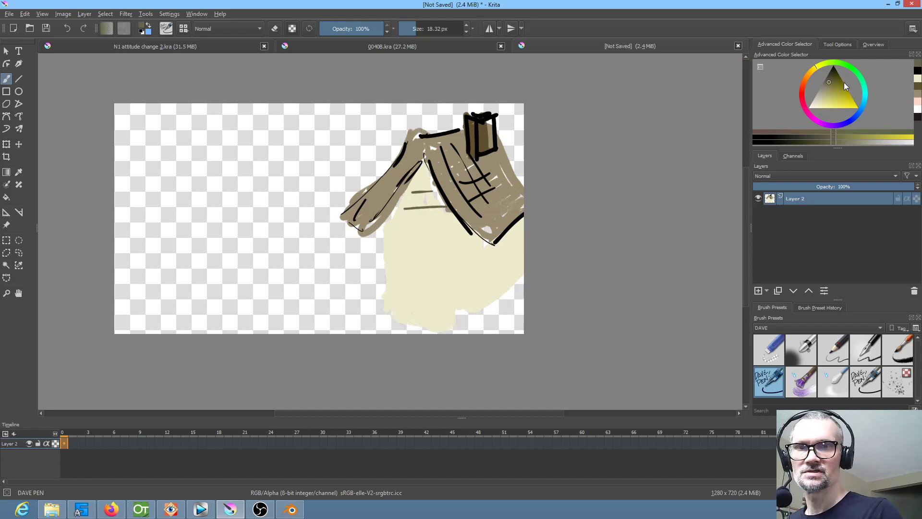
click(827, 89)
drag(394, 221, 464, 219)
drag(397, 240, 467, 239)
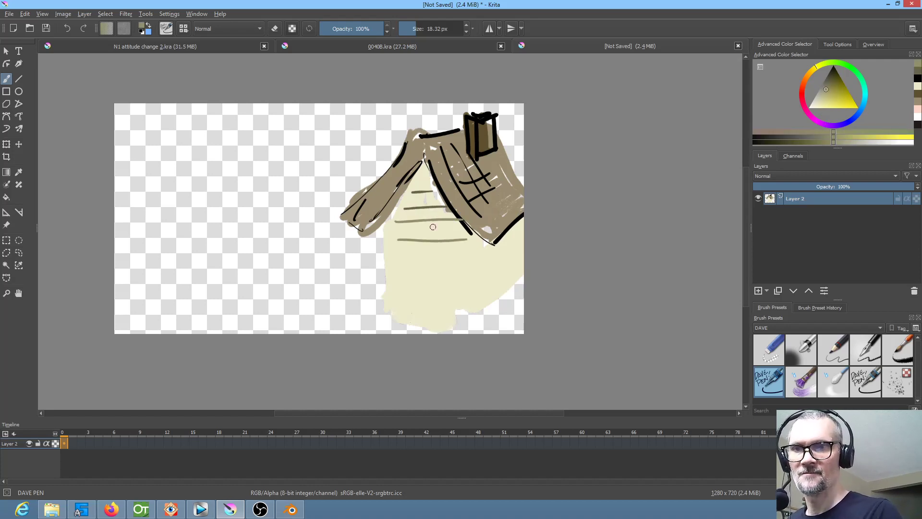
Step: Outline the front wall's vertical edges and draw a door with a round knob in the lighter olive
mouse_move(386, 232)
mouse_down()
mouse_move(390, 331)
mouse_move(423, 331)
mouse_up()
mouse_move(420, 266)
mouse_down()
mouse_move(462, 266)
mouse_move(459, 333)
mouse_up()
drag(426, 300, 425, 335)
drag(490, 252, 497, 317)
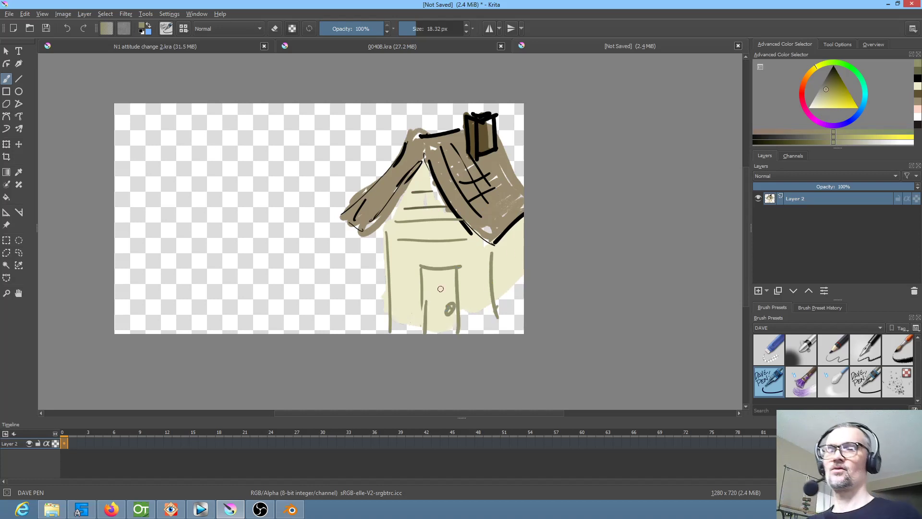
Step: Darken the front wall's vertical edges and sketch thin board lines on the side wall in dark olive with the Pencil-2 preset at 4 px
click(831, 80)
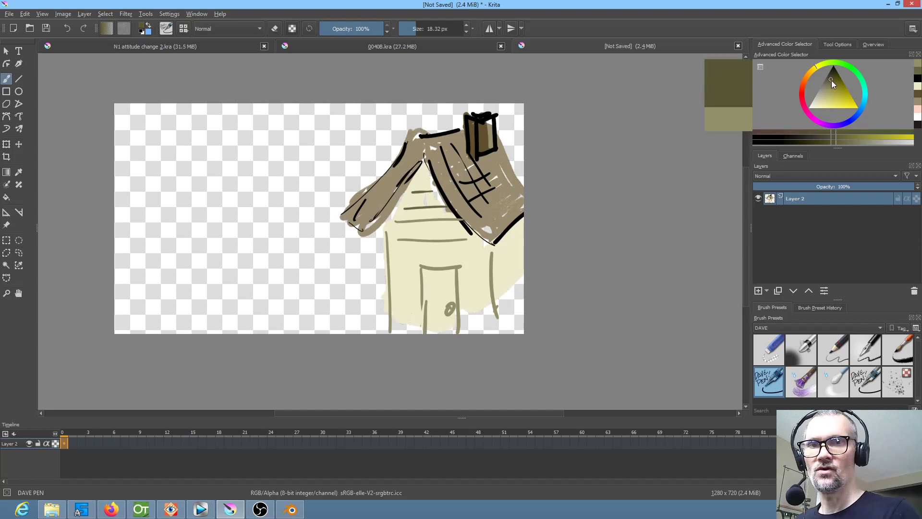
click(841, 356)
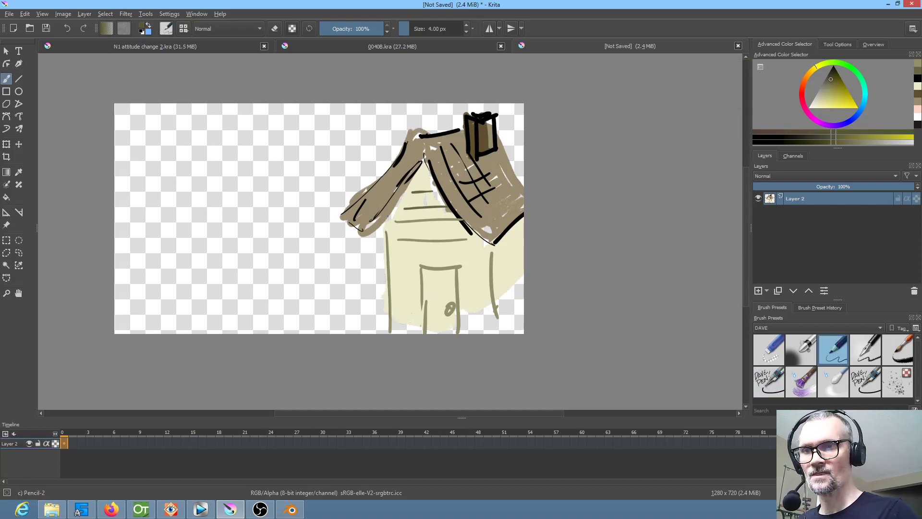
drag(388, 219, 390, 317)
drag(386, 252, 387, 312)
drag(490, 249, 493, 312)
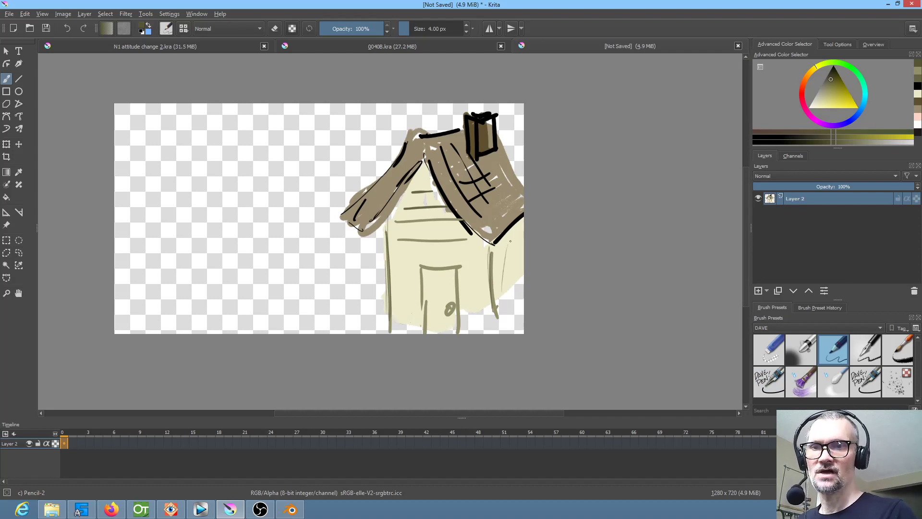
drag(524, 266, 497, 288)
drag(523, 289, 500, 309)
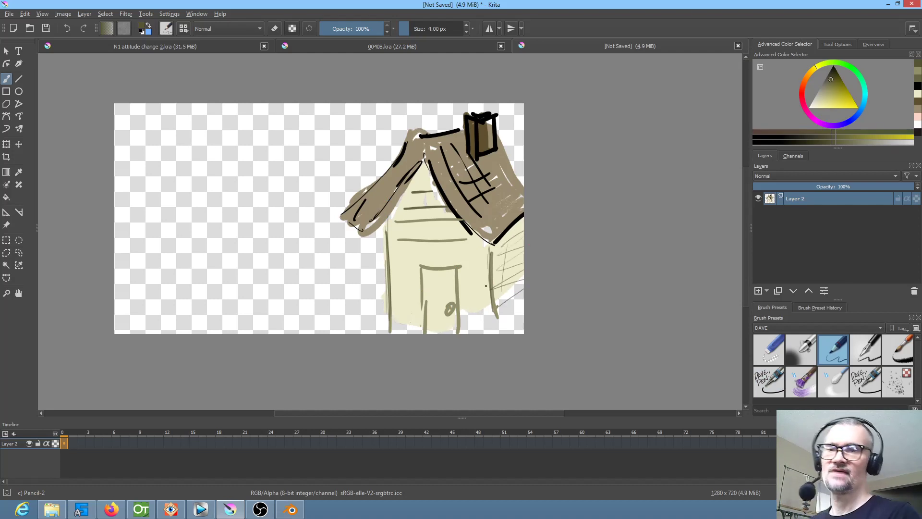
Step: Close the house document without saving and go to frame 46 of the sword character animation to inspect the face
click(739, 45)
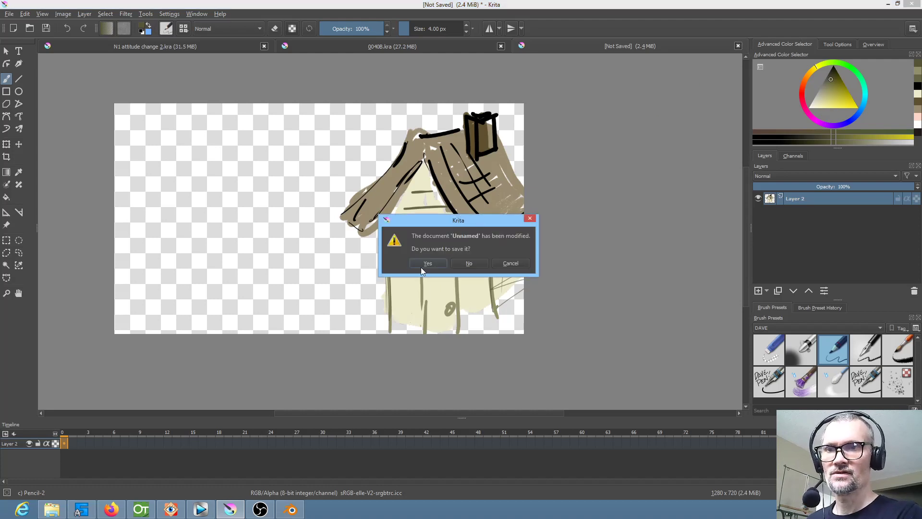
click(469, 263)
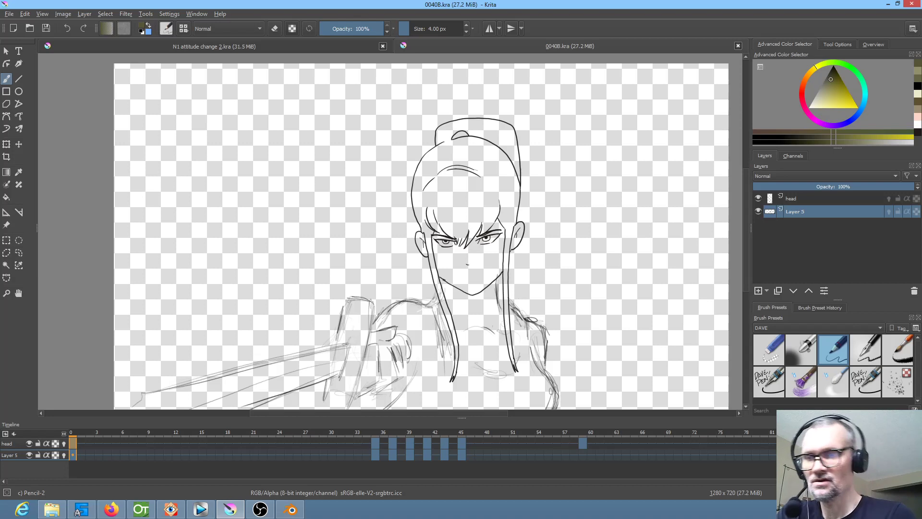
mouse_move(77, 432)
mouse_down()
mouse_move(548, 444)
mouse_move(377, 444)
mouse_move(471, 446)
mouse_up()
scroll(552, 274, up, 5)
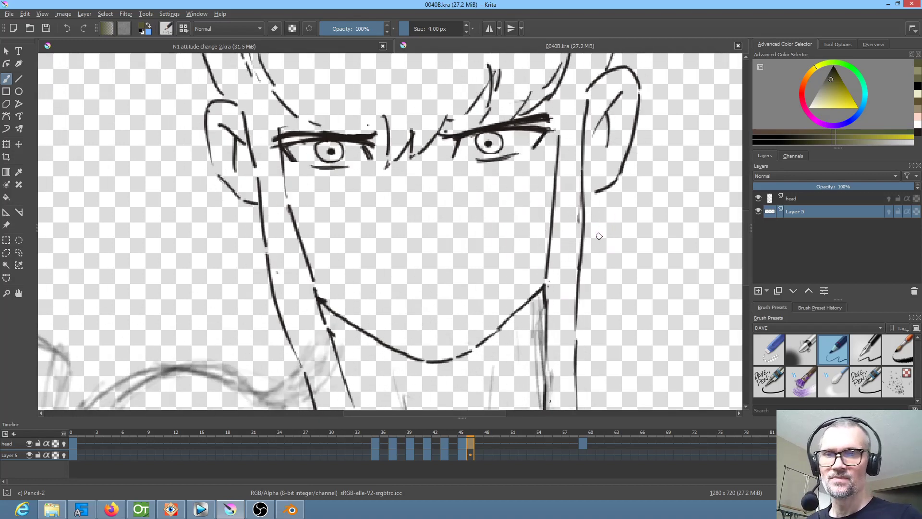
Step: On frame 43, close the gaps in the side hair strand lines with black using the DAVE PEN brush
drag(369, 433, 431, 455)
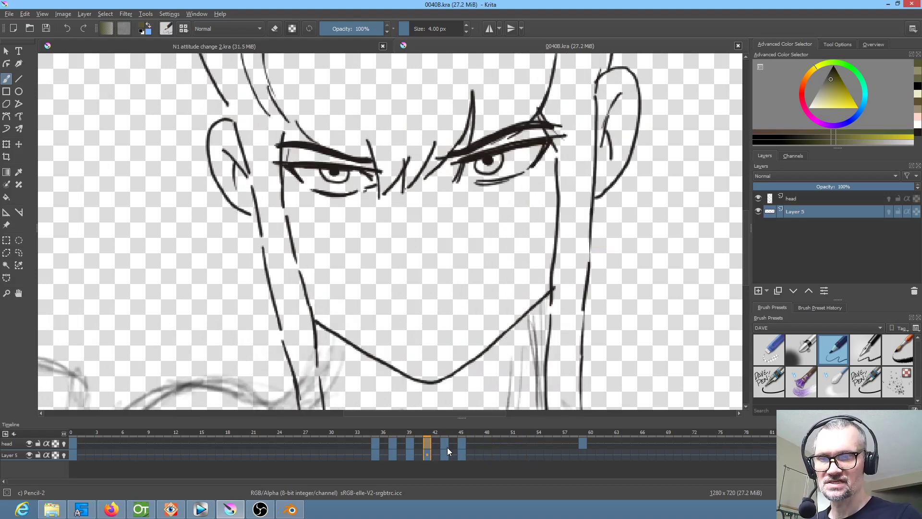
click(445, 455)
drag(829, 86, 828, 71)
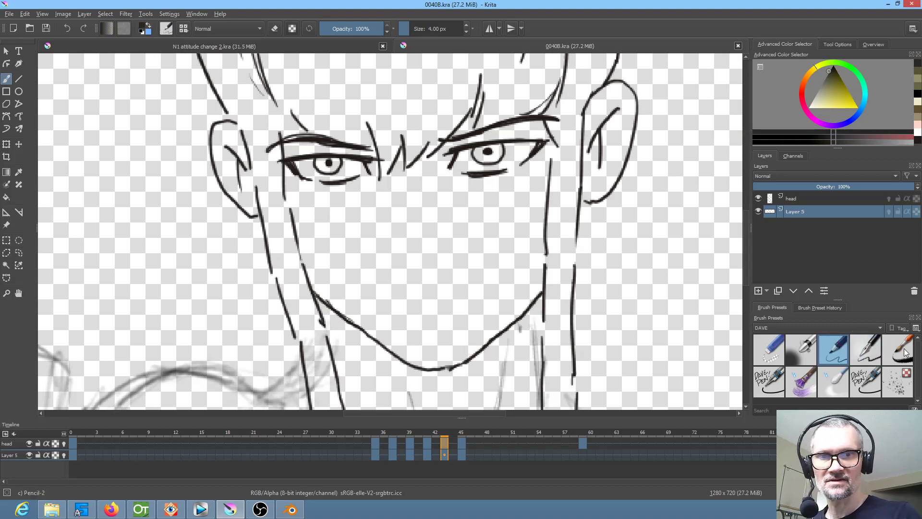
click(768, 382)
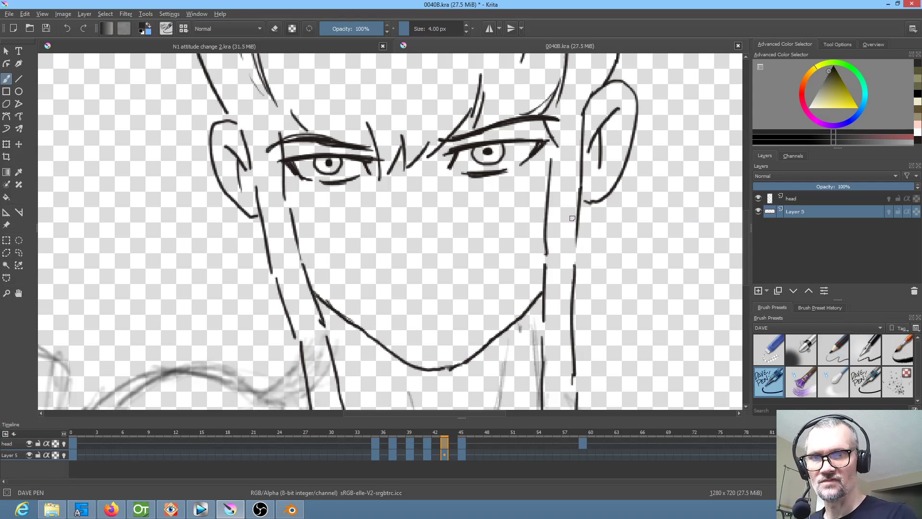
drag(577, 240, 575, 271)
drag(544, 314, 544, 328)
Step: On frame 45, add a new paint layer directly beneath the head layer
click(462, 454)
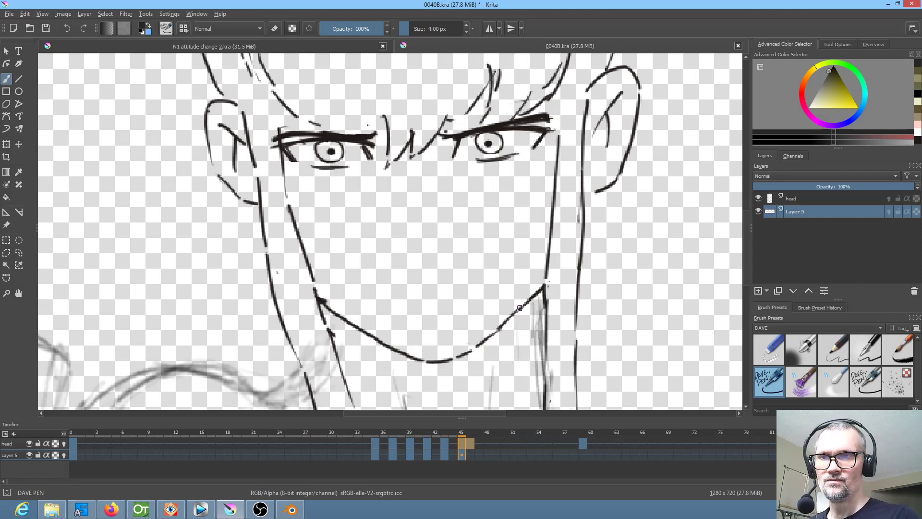
scroll(577, 238, down, 2)
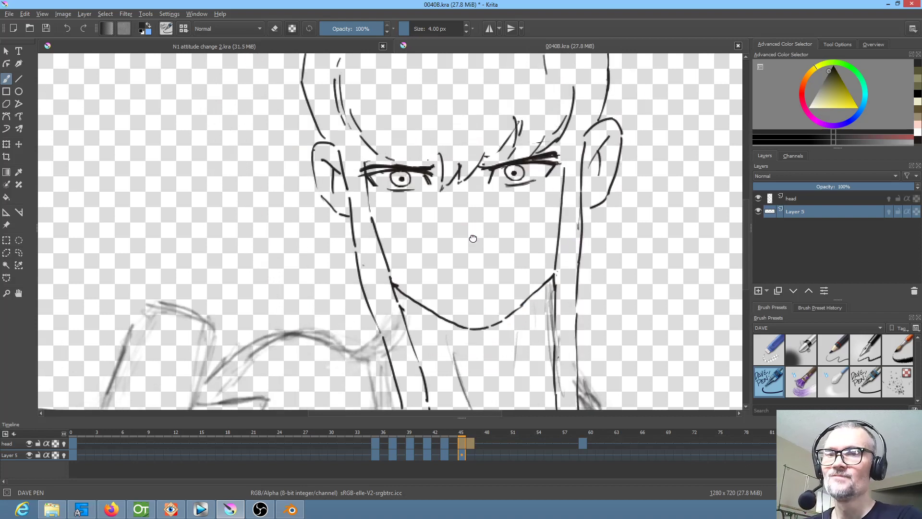
scroll(474, 232, down, 1)
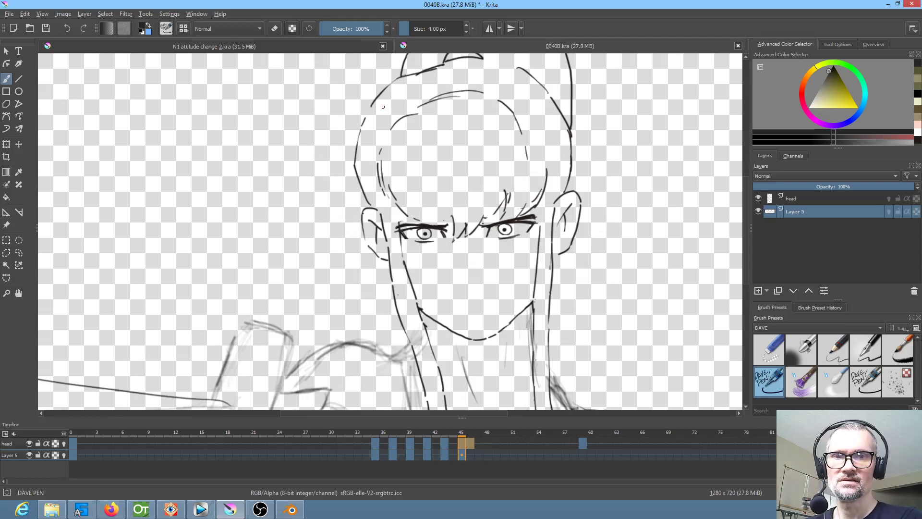
click(821, 198)
click(759, 290)
click(794, 290)
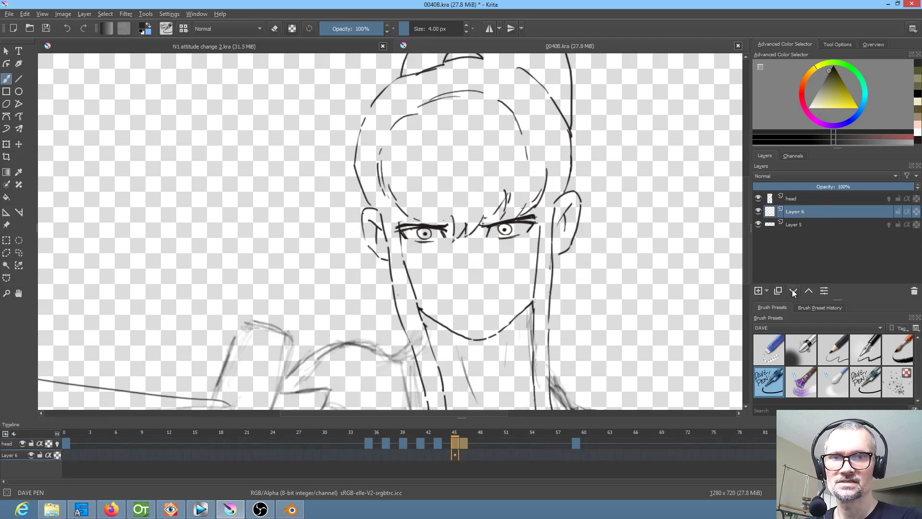
Step: Paint olive shading over one ear, the hair strand beside it and along the jaw on the new layer
click(831, 92)
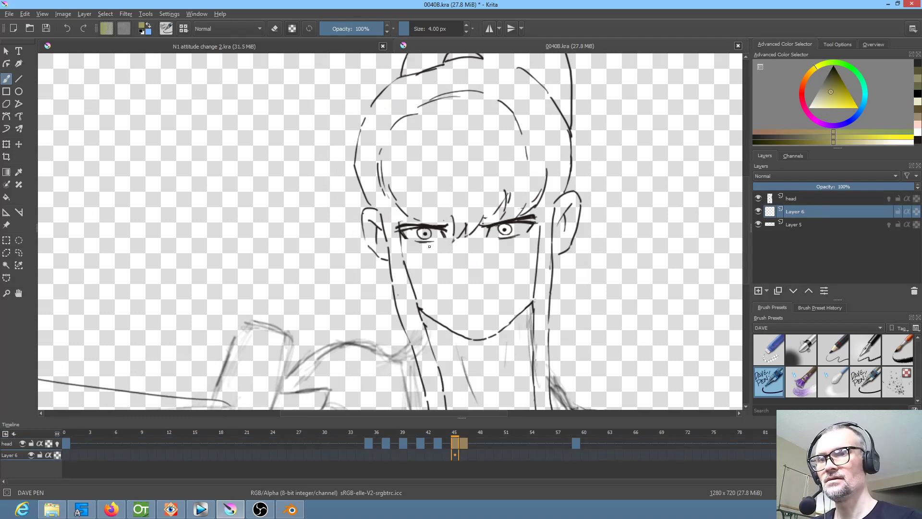
drag(445, 271, 459, 271)
drag(383, 219, 371, 216)
mouse_move(370, 231)
mouse_down()
mouse_move(382, 250)
mouse_move(377, 221)
mouse_move(403, 299)
mouse_move(486, 330)
mouse_move(539, 285)
mouse_move(573, 200)
mouse_move(556, 216)
mouse_move(560, 228)
mouse_move(517, 246)
mouse_move(496, 245)
mouse_move(504, 214)
mouse_move(524, 215)
mouse_move(504, 251)
mouse_up()
Step: Fill the face and hair areas with white on the layer beneath the head lines
drag(832, 95, 763, 123)
mouse_move(519, 200)
mouse_down()
mouse_move(494, 262)
mouse_move(514, 269)
mouse_move(540, 197)
mouse_move(532, 279)
mouse_move(418, 269)
mouse_move(449, 268)
mouse_move(489, 187)
mouse_move(408, 177)
mouse_move(404, 249)
mouse_move(378, 118)
mouse_move(413, 124)
mouse_move(452, 159)
mouse_move(494, 115)
mouse_move(480, 275)
mouse_move(487, 255)
mouse_move(496, 282)
mouse_move(500, 257)
mouse_up()
drag(570, 168, 554, 210)
mouse_move(551, 260)
mouse_down()
mouse_move(534, 262)
mouse_move(553, 240)
mouse_move(535, 293)
mouse_move(533, 281)
mouse_up()
mouse_move(541, 174)
mouse_down()
mouse_move(536, 226)
mouse_move(529, 231)
mouse_move(508, 202)
mouse_move(511, 160)
mouse_move(472, 241)
mouse_up()
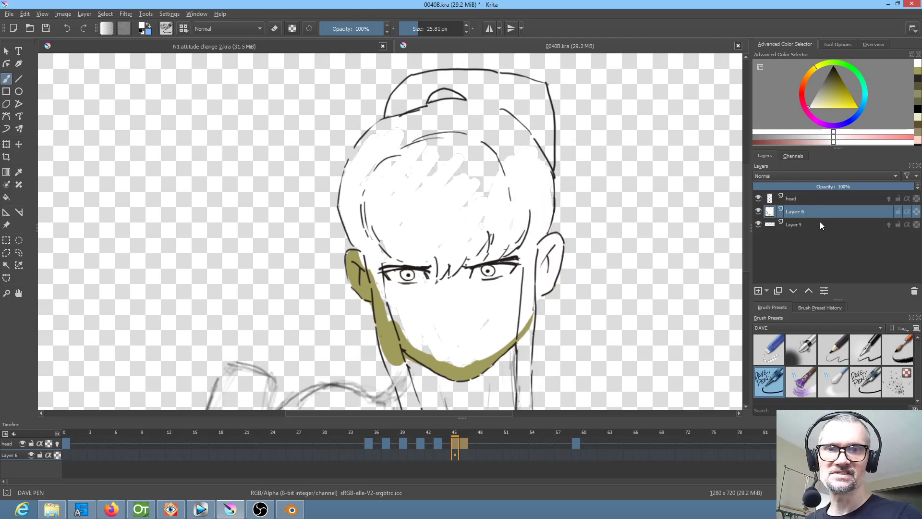
Step: Delete the painted fill layer beneath the head layer and save the document
click(915, 293)
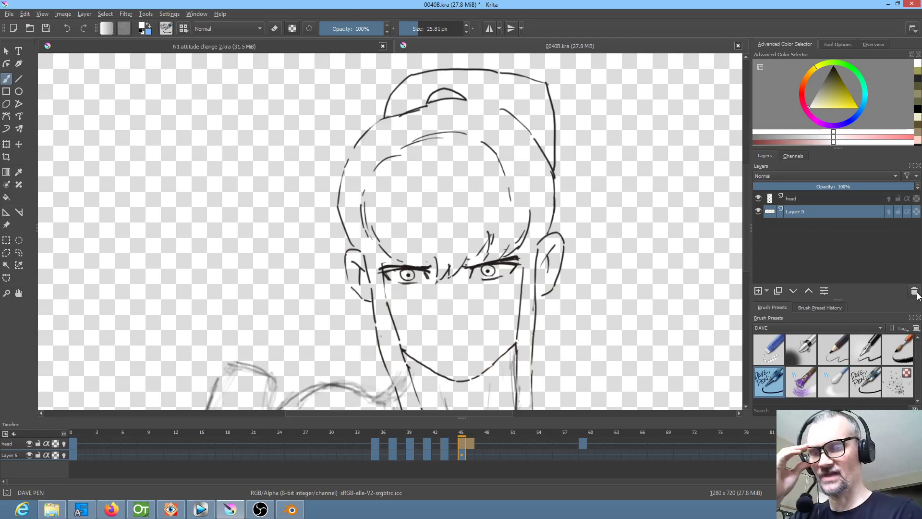
drag(576, 292, 557, 235)
click(813, 196)
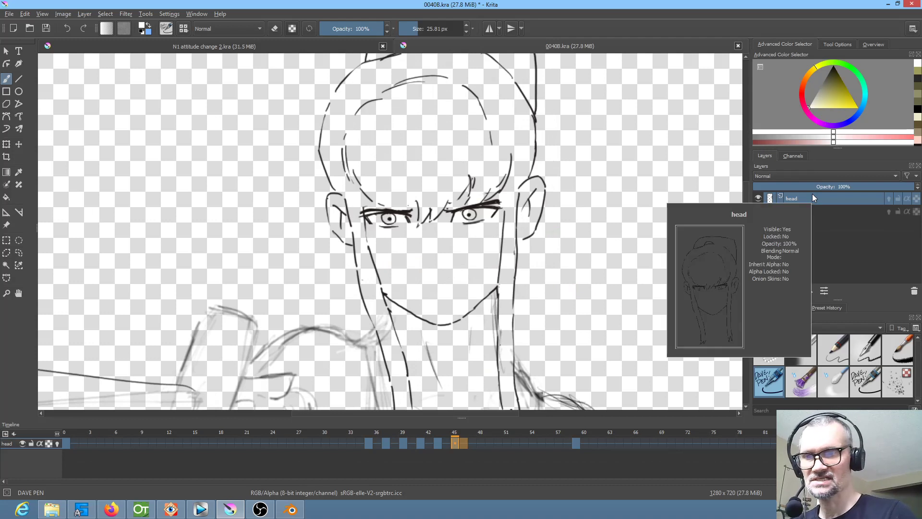
click(46, 29)
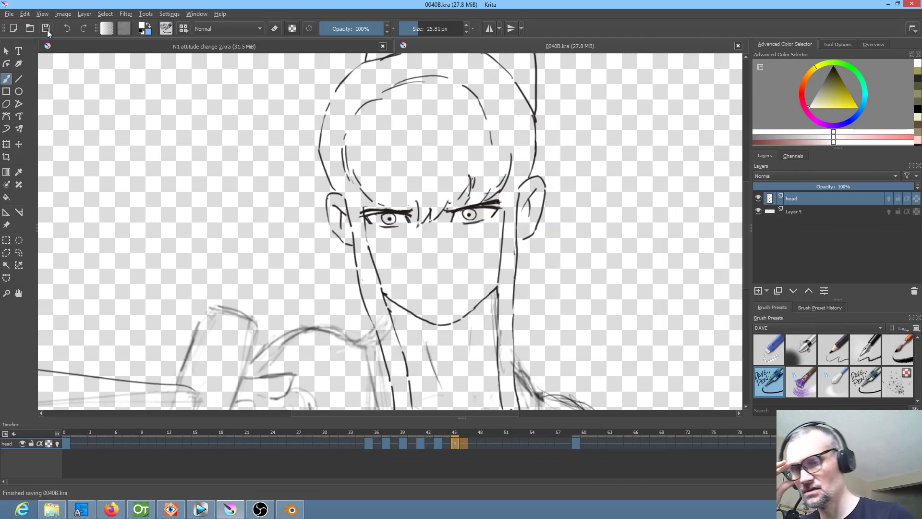
Step: Examine the head turn by flipping back and forth through the head layer's key drawings and playing the animation from frame 0
click(365, 444)
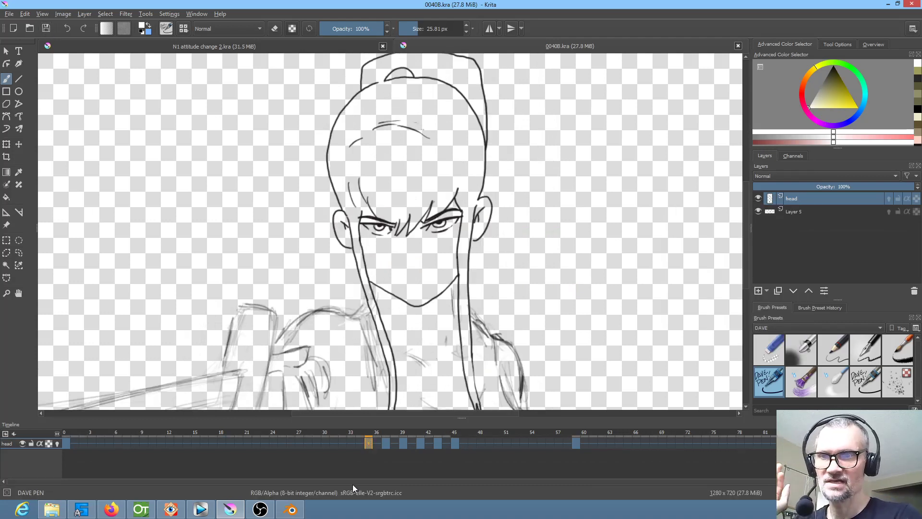
click(65, 443)
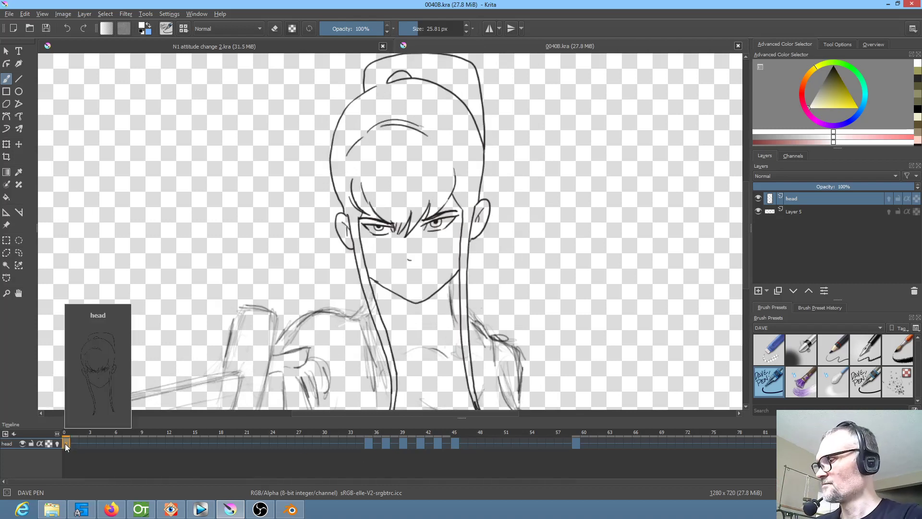
key(Right)
key(Left)
key(Right)
key(Left)
key(Right)
key(Right)
key(Right)
key(Left)
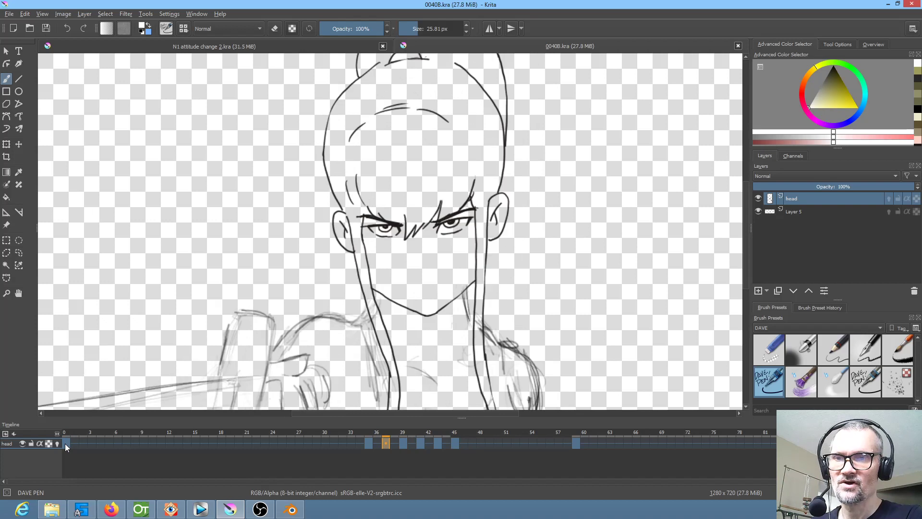
key(Right)
key(Right)
key(Right)
key(Right)
key(Right)
key(Left)
key(Left)
key(Left)
key(Left)
key(Left)
key(Left)
key(Left)
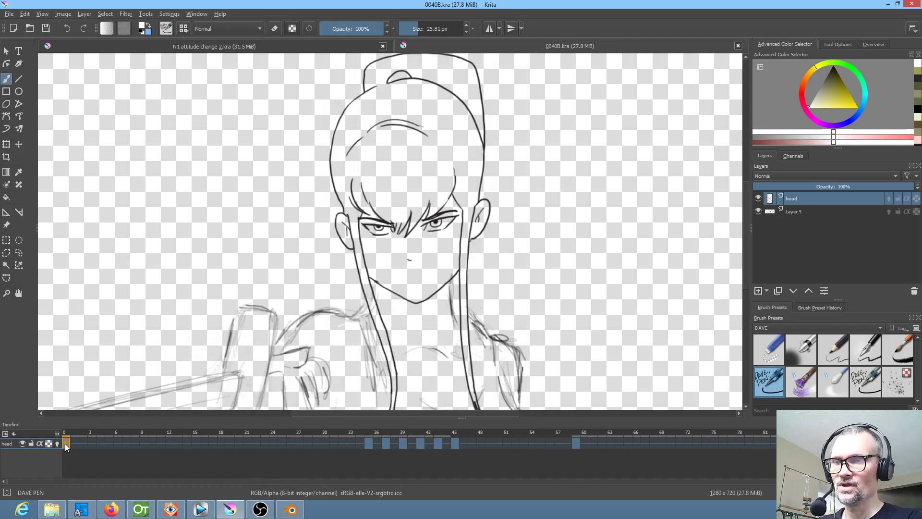
key(space)
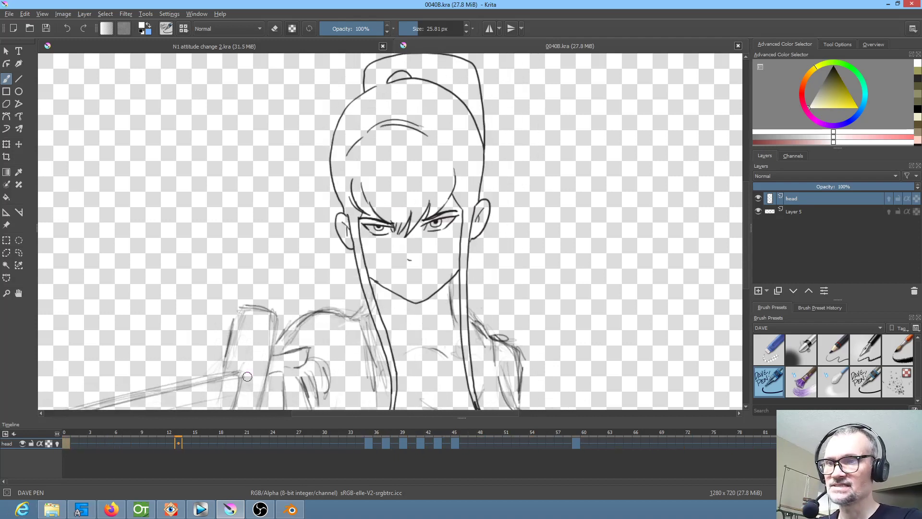
scroll(455, 300, down, 1)
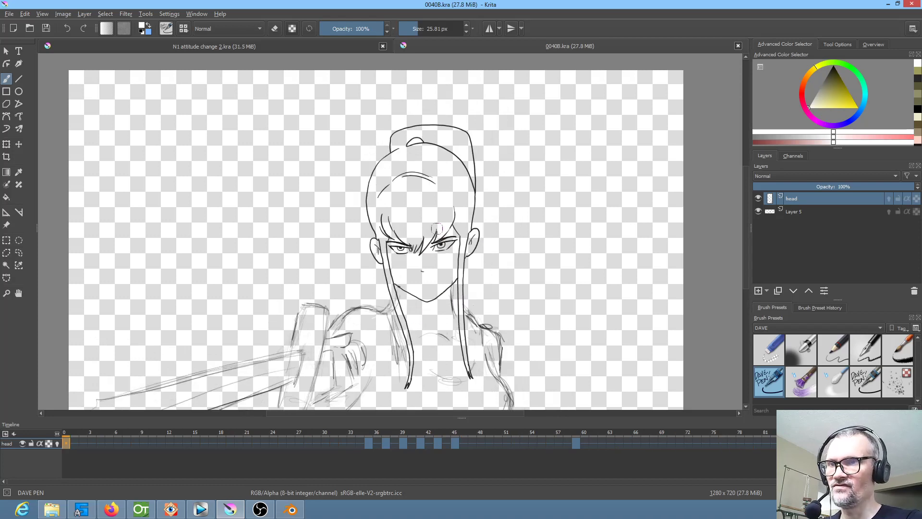
Step: Switch to the N1 attitude change 2 document, play its animation and check what Layer 1 contains
click(322, 48)
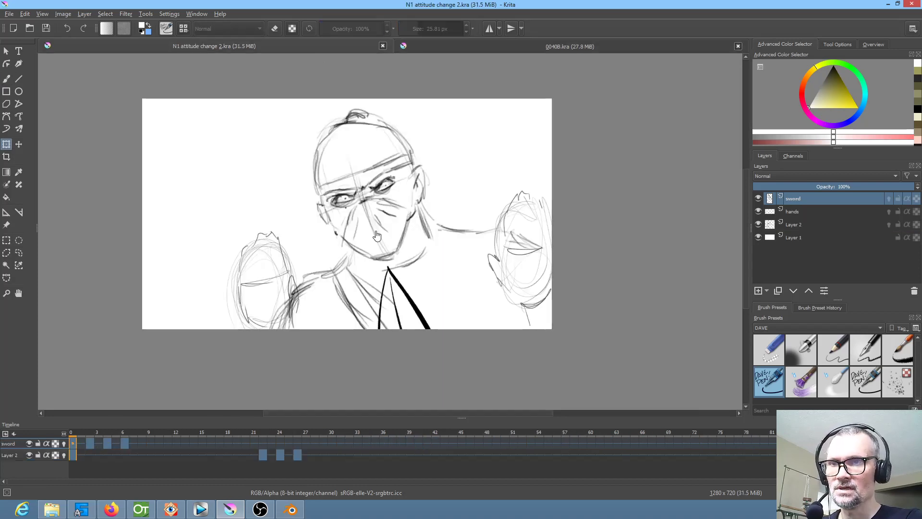
key(space)
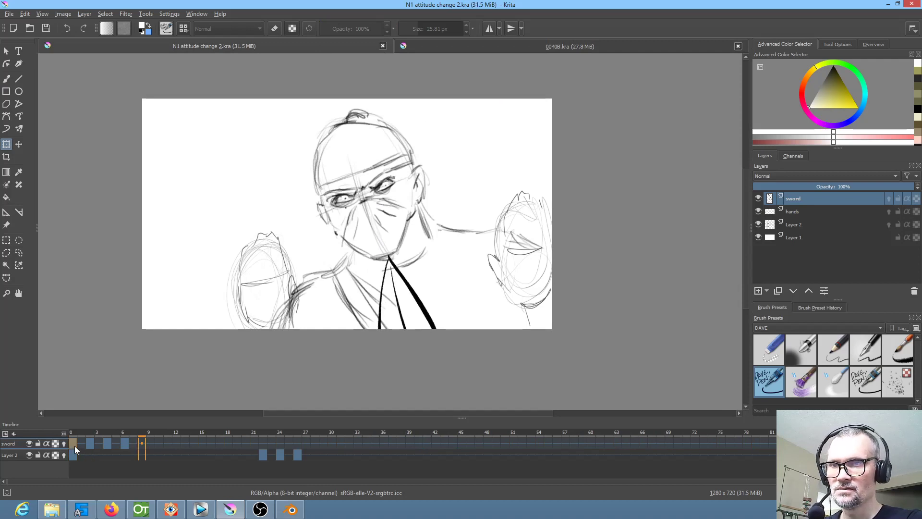
key(space)
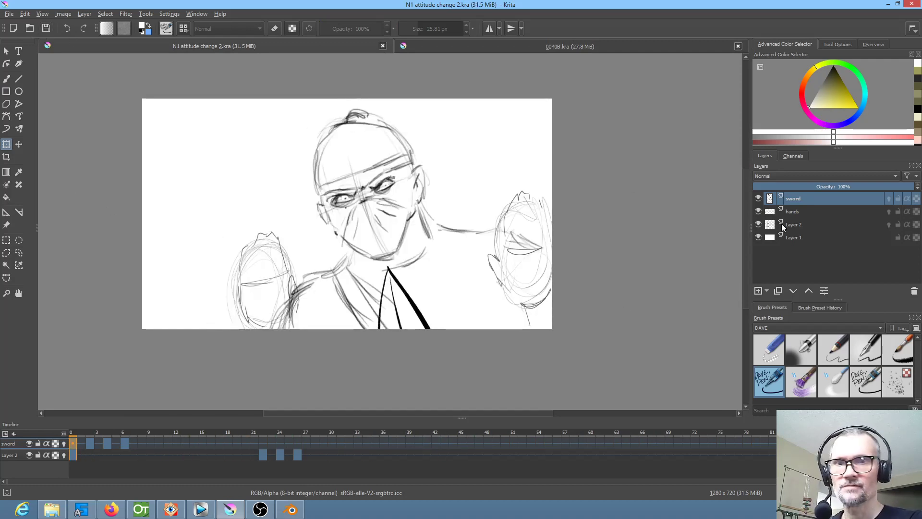
click(798, 238)
click(759, 237)
click(759, 237)
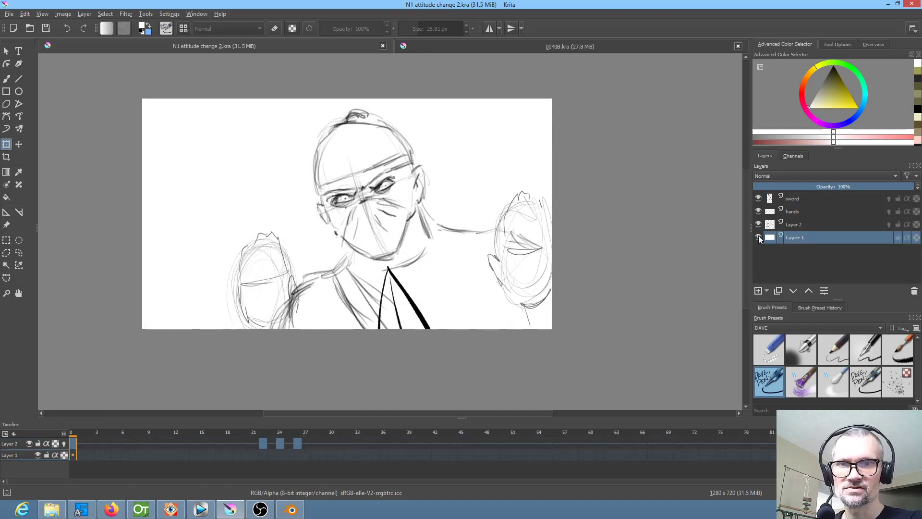
Step: Add a new layer above the sword layer and name it ink
click(794, 198)
click(759, 290)
double_click(810, 198)
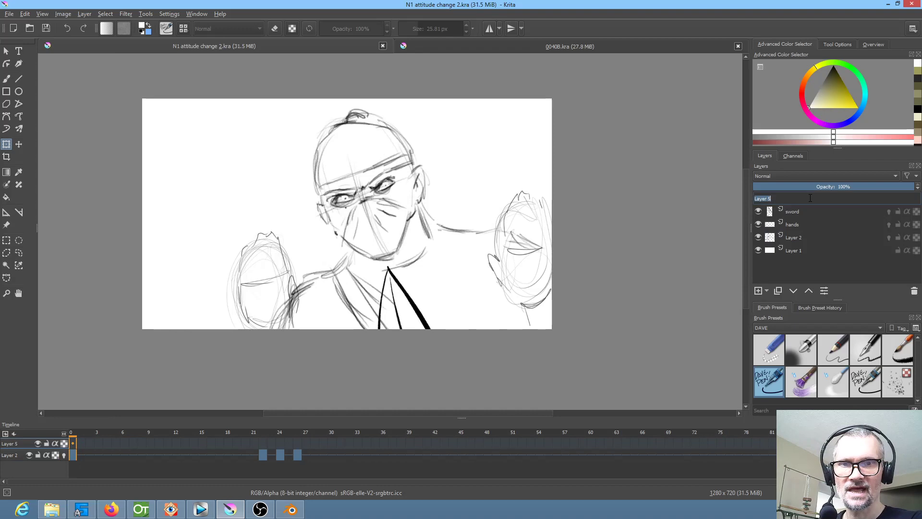
text(ink)
key(Return)
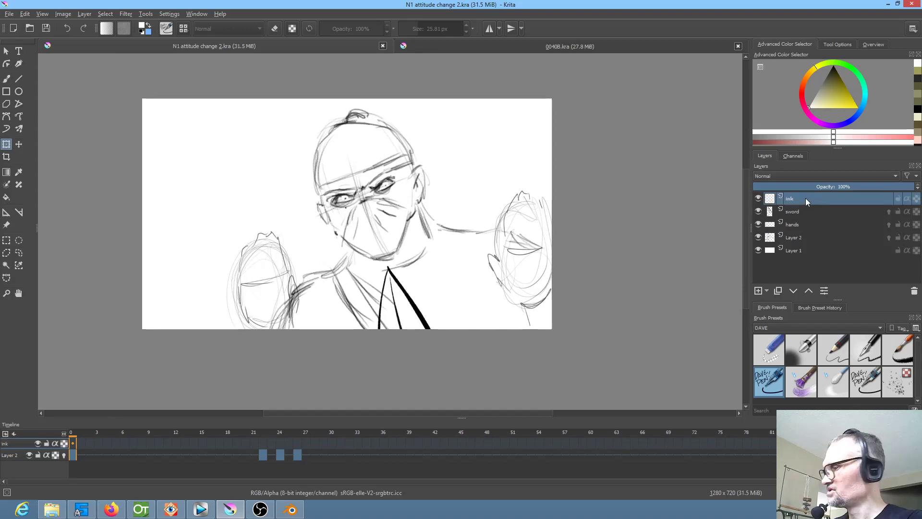
Step: Place the ink layer in a new group named N1 and save the document
key(ctrl+g)
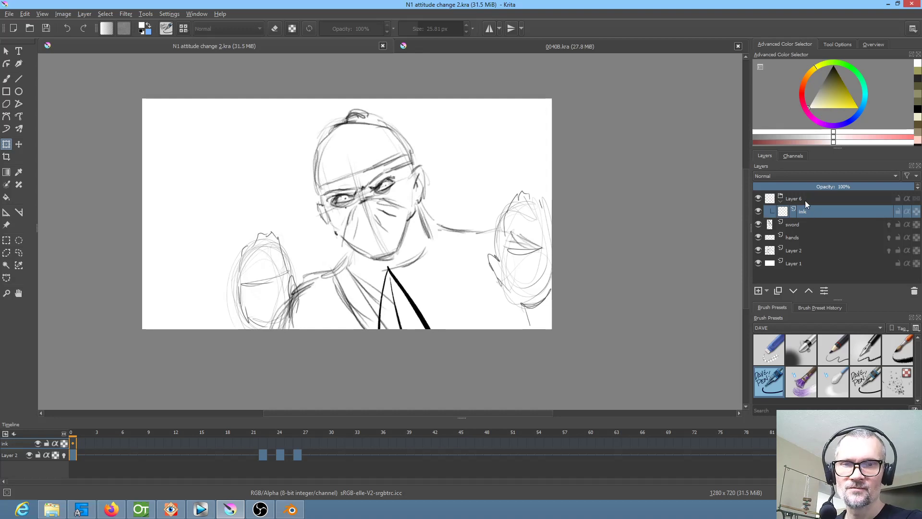
double_click(805, 199)
click(805, 198)
text(n)
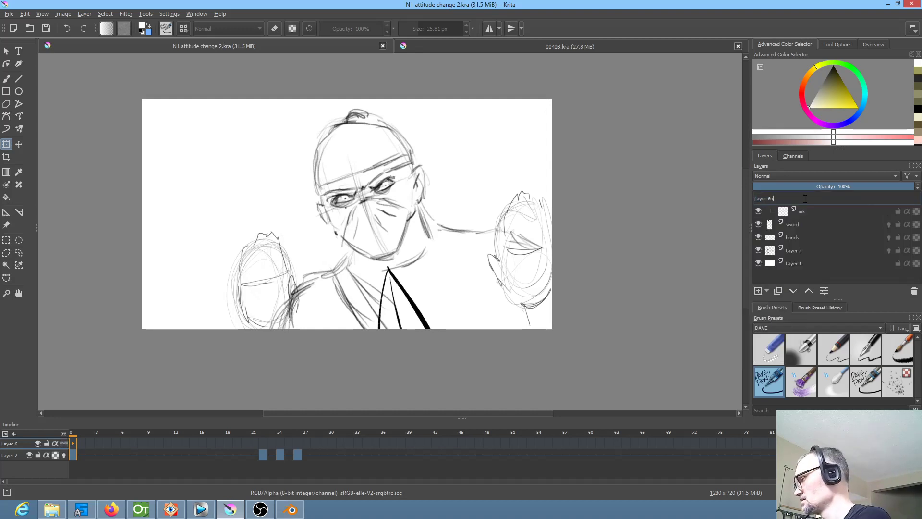
text(1)
key(Return)
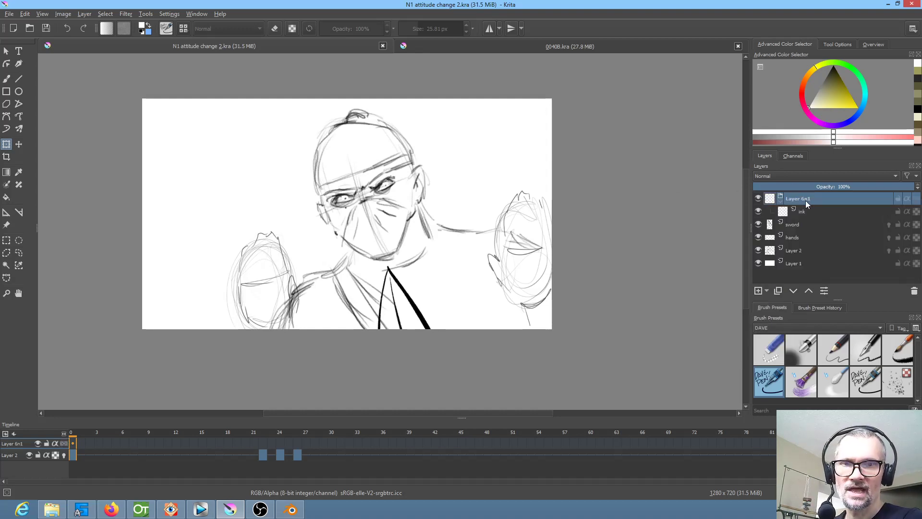
double_click(805, 200)
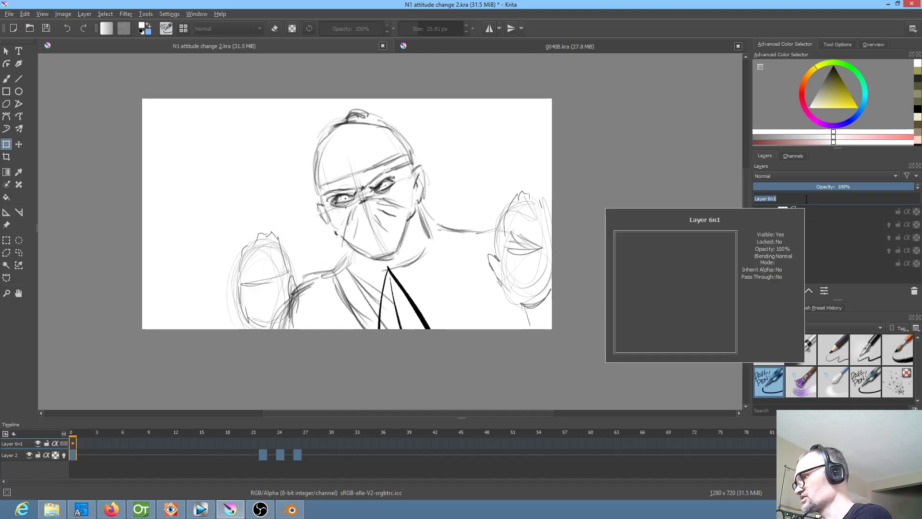
text(N1)
key(Return)
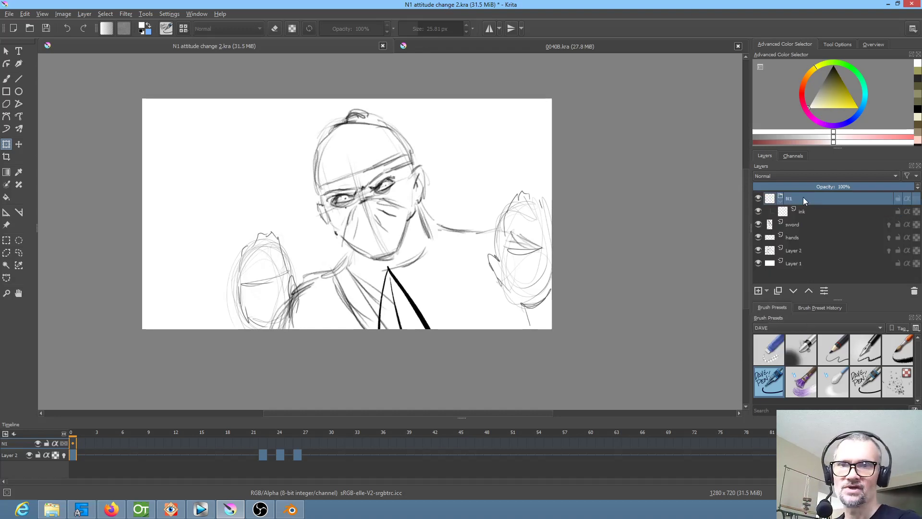
click(45, 28)
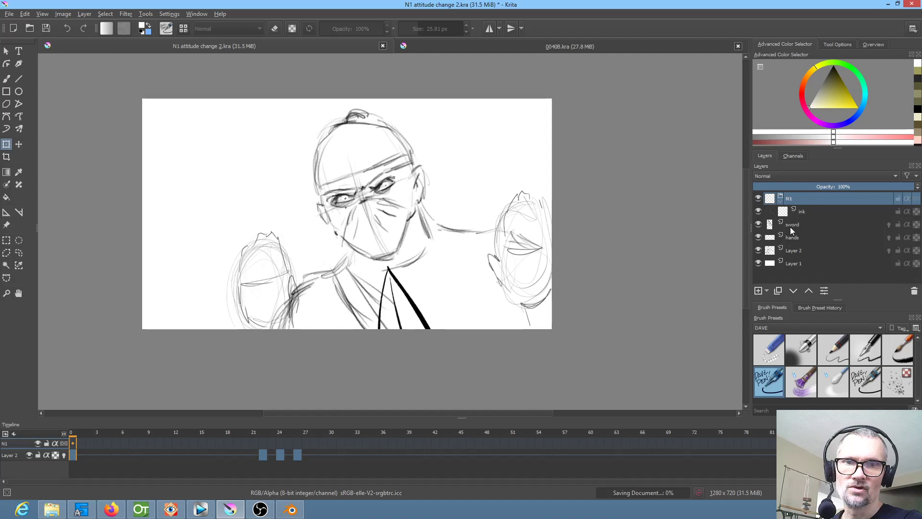
Step: Check what the sword, hands, Layer 2 and Layer 1 layers contain by hiding and showing each of them
click(759, 225)
click(758, 237)
click(759, 250)
click(759, 263)
click(758, 264)
click(758, 251)
click(759, 238)
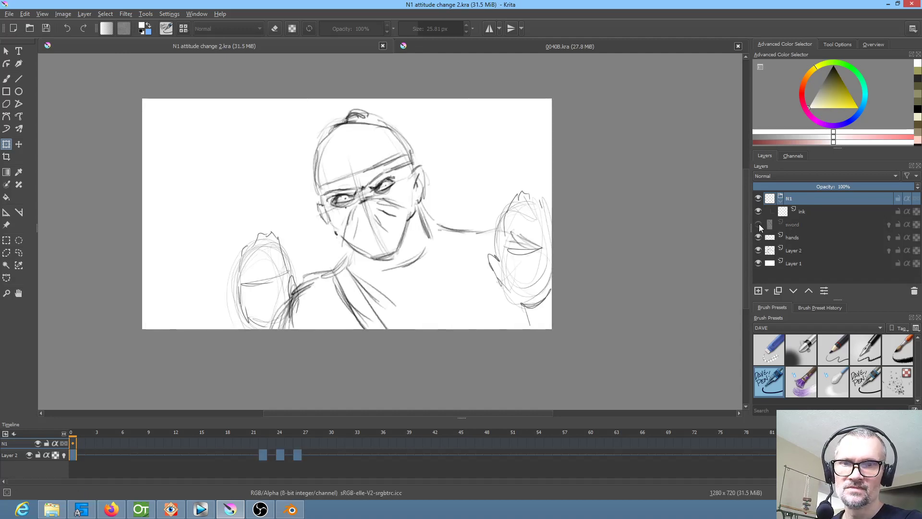
click(759, 225)
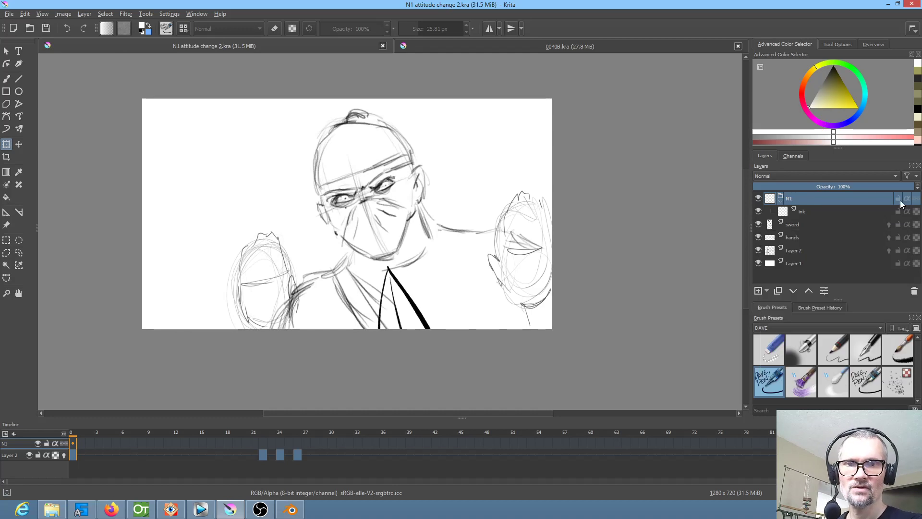
Step: Check what Layer 2 contains by hiding and showing it, and rename the layer as n1 sketch
click(807, 252)
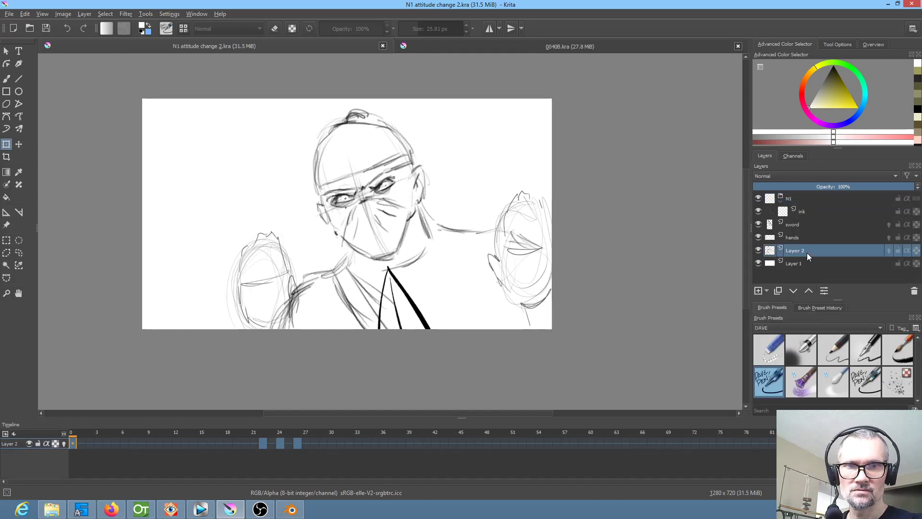
click(760, 249)
click(759, 250)
double_click(816, 250)
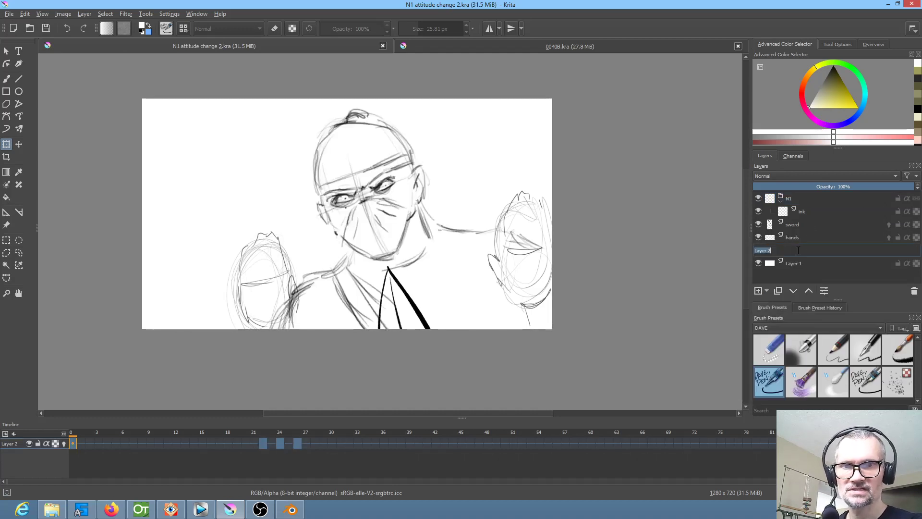
key(Return)
double_click(841, 255)
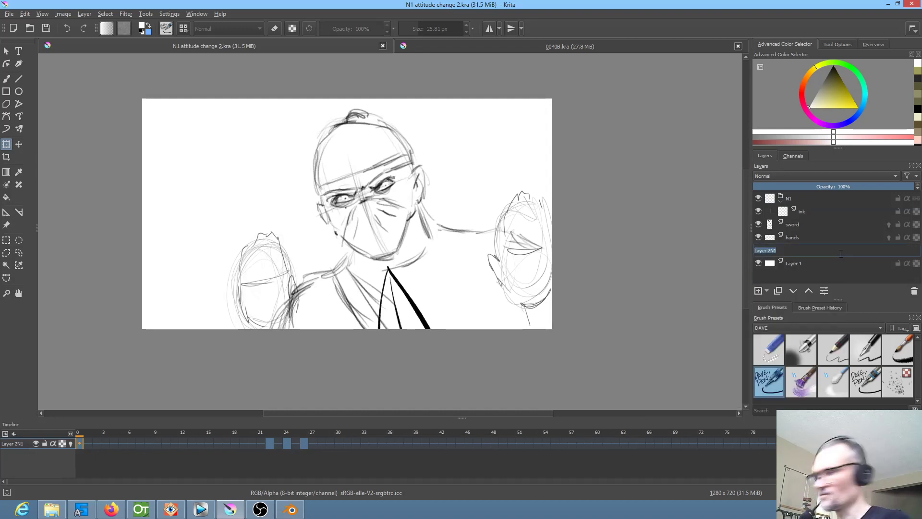
text(n1 sketc)
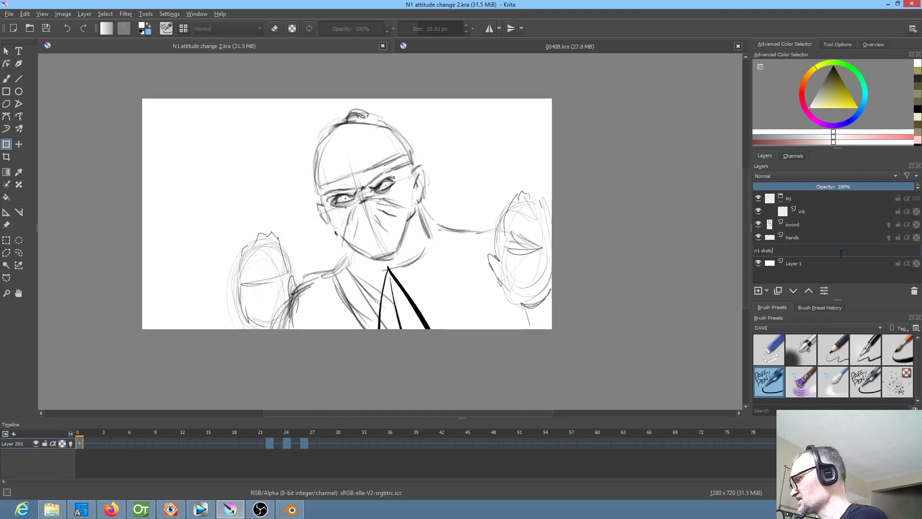
text(h)
key(Return)
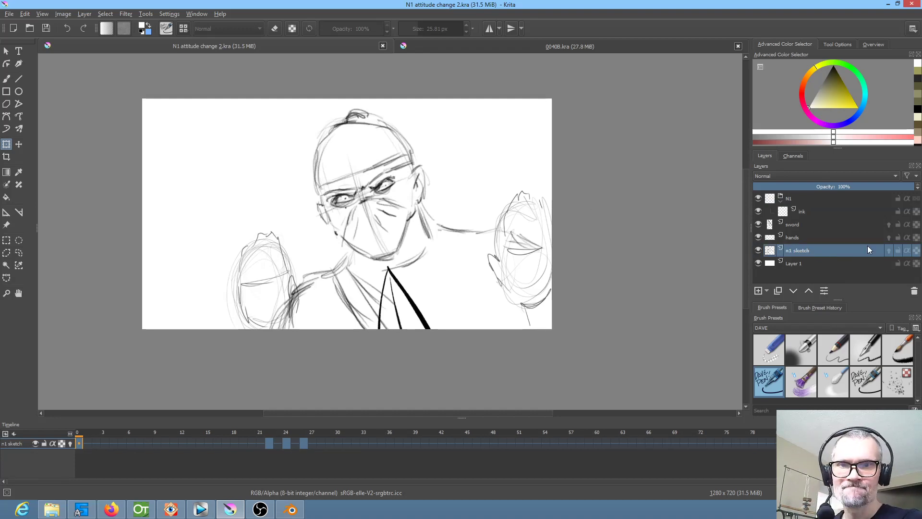
Step: Lower the opacity of the n1 sketch layer and set the hands and sword layers to 27% opacity
mouse_move(860, 186)
mouse_down()
mouse_move(776, 182)
mouse_move(802, 180)
mouse_up()
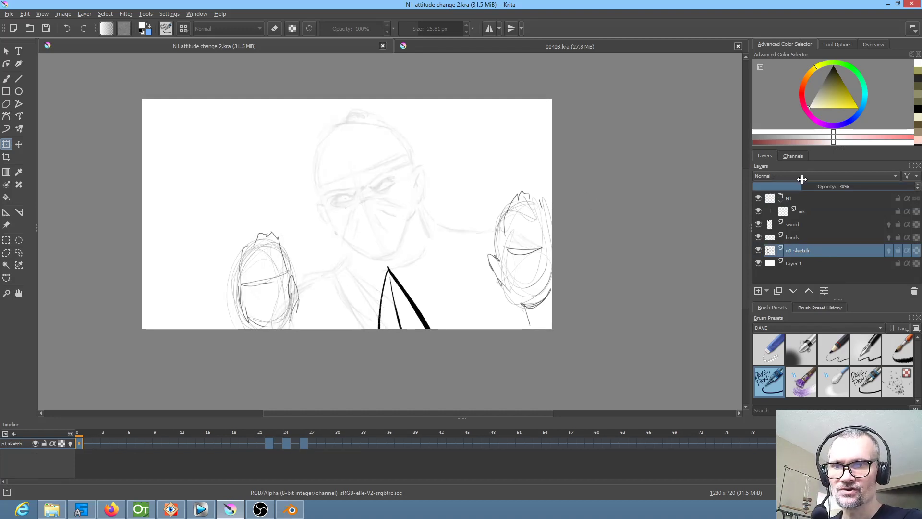
click(805, 239)
drag(824, 186, 791, 185)
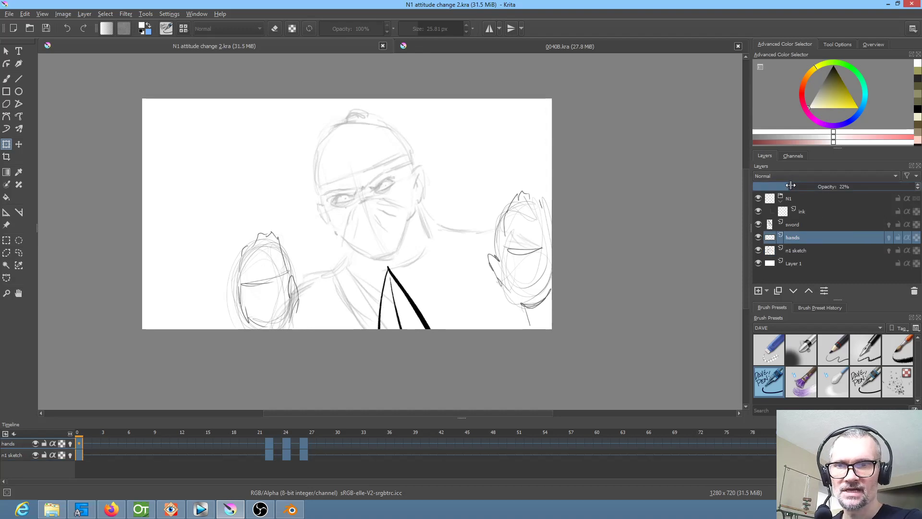
click(799, 225)
drag(816, 186, 798, 188)
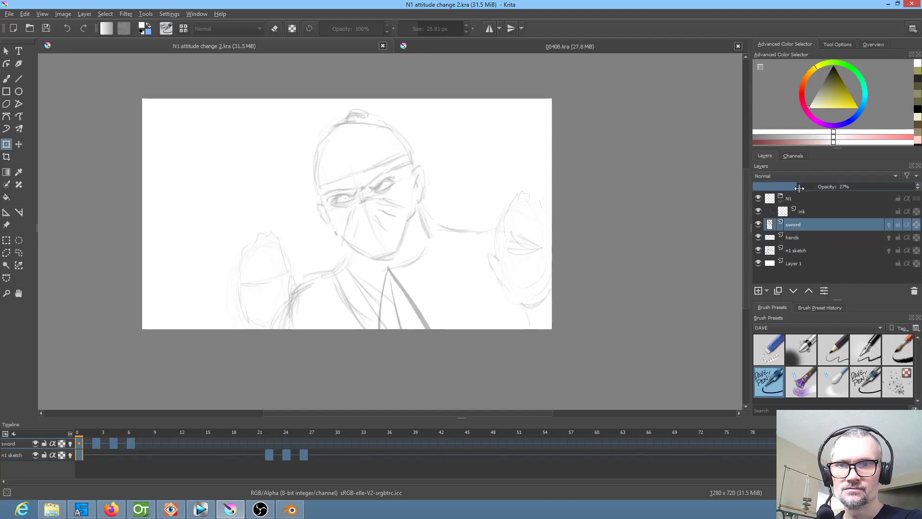
Step: Add blank keyframes to the ink layer at frames 0, 22, 24 and 26, matching the n1 sketch keyframes
click(799, 212)
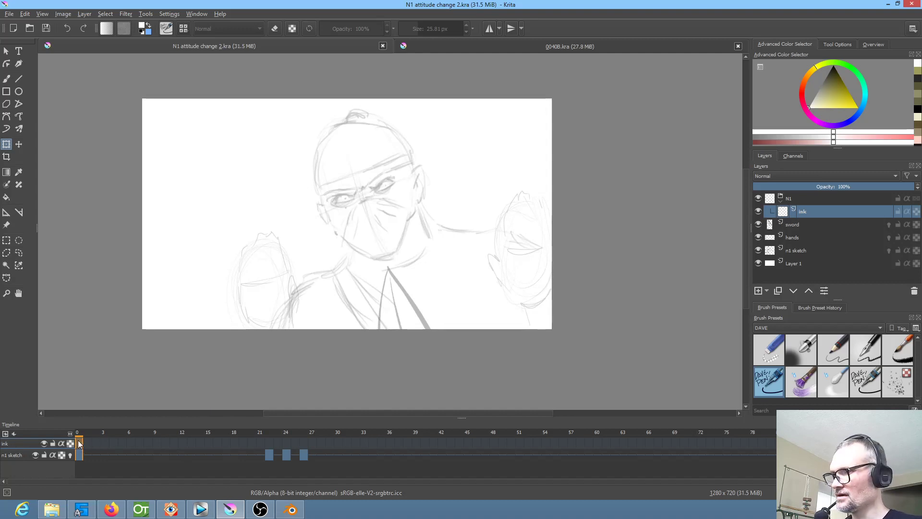
click(270, 442)
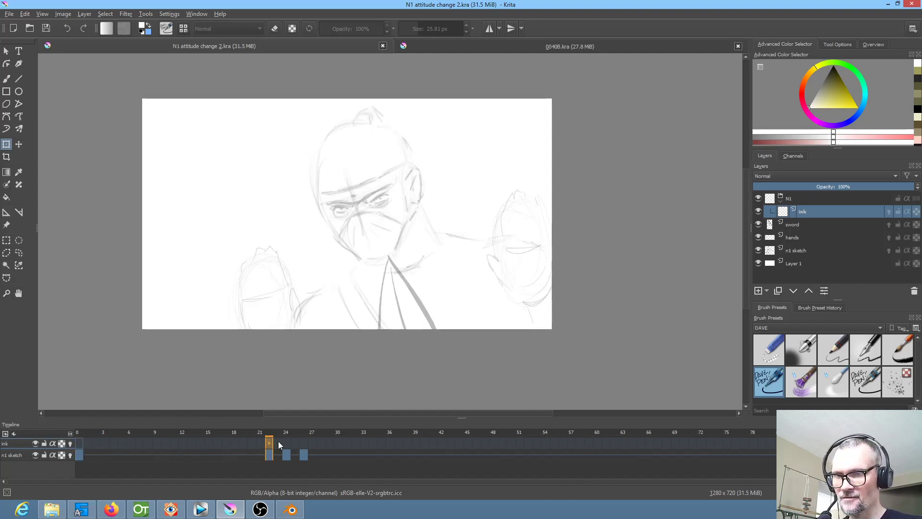
click(284, 440)
click(303, 440)
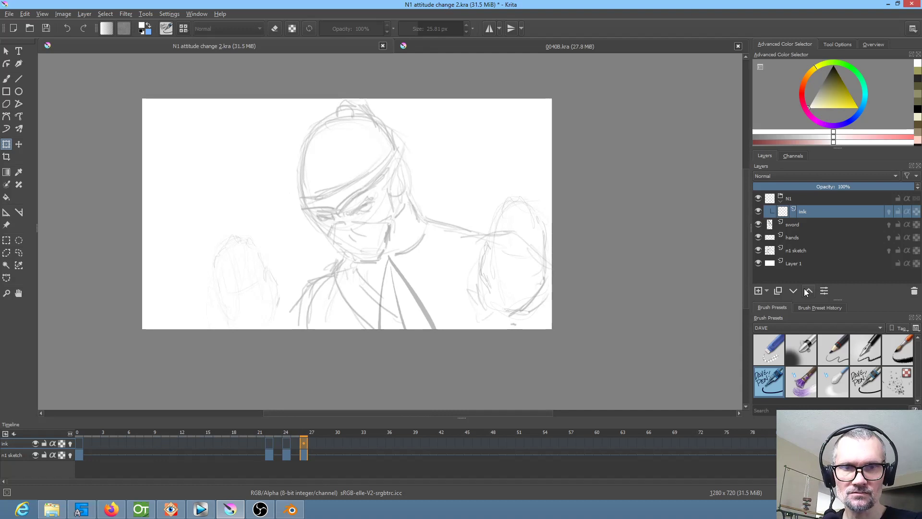
Step: Raise the hands layer's opacity to 36% and make the ink layer active again
click(818, 236)
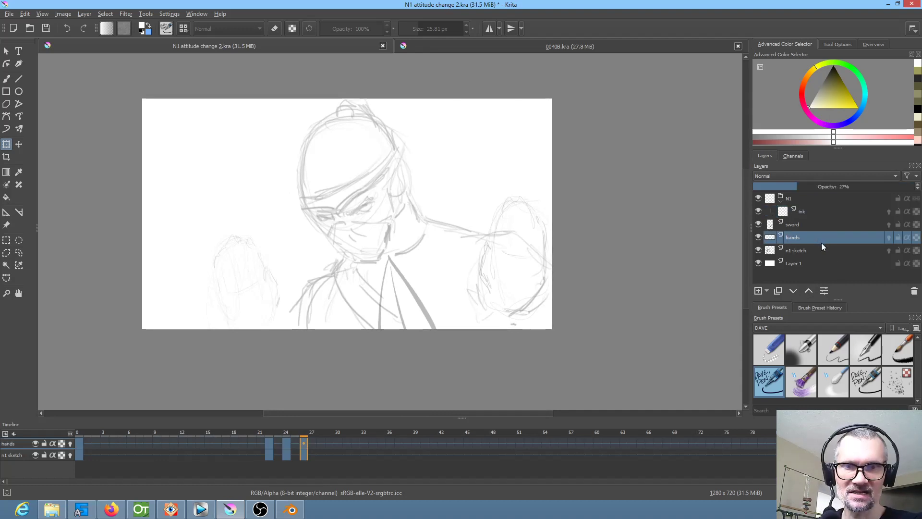
drag(798, 189, 811, 190)
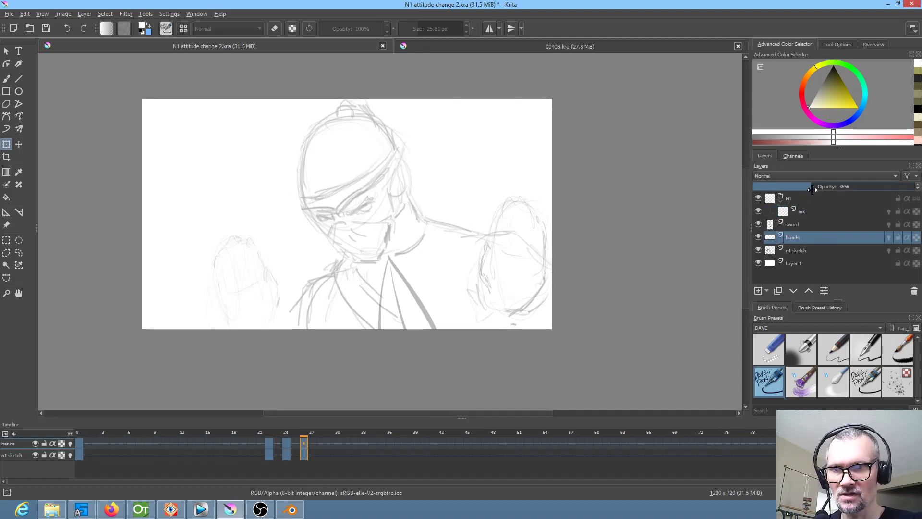
click(801, 210)
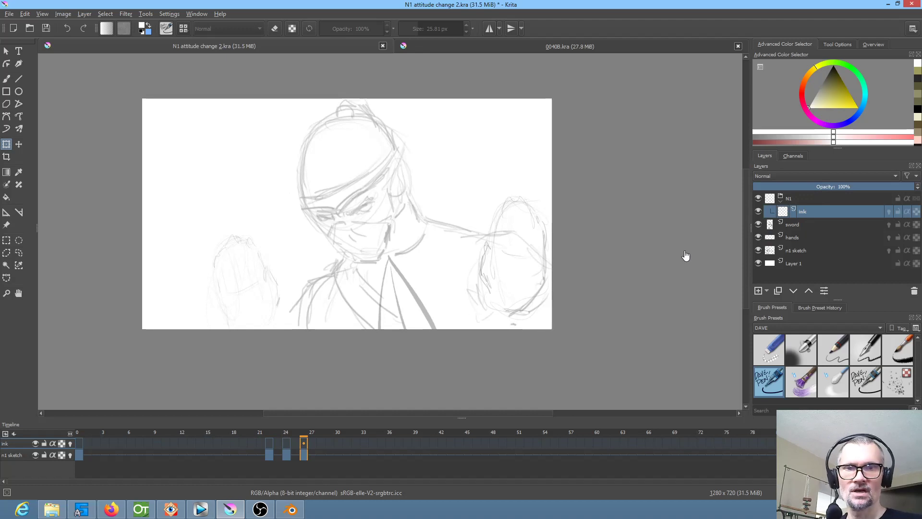
Step: Choose the DAVE PEN brush and frame the masked face for inking at frame 26
click(781, 383)
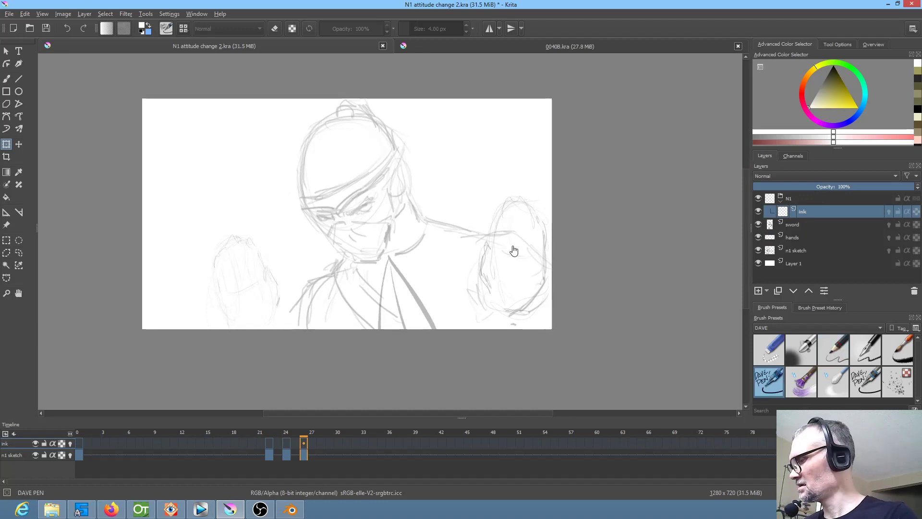
key(plus)
key(b)
drag(491, 298, 522, 328)
ctrl+drag(436, 291, 432, 210)
drag(385, 243, 403, 290)
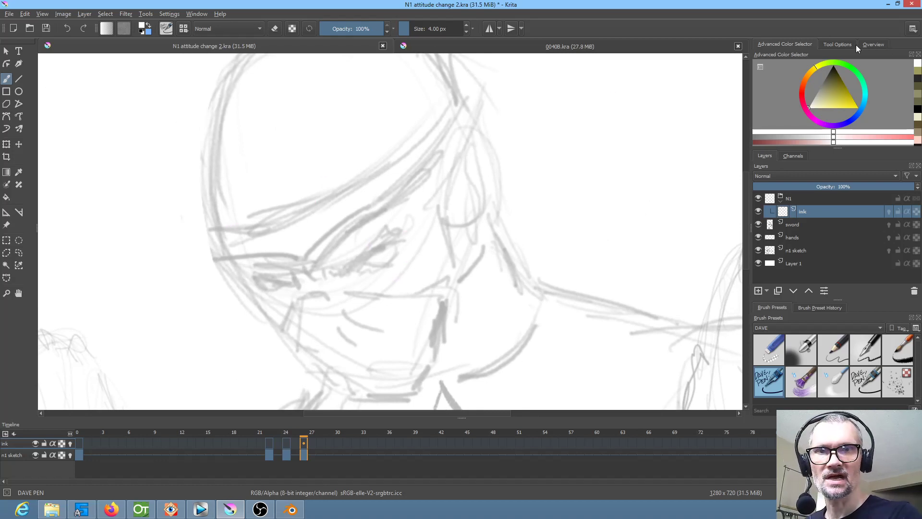
Step: Set the brush stabilizer distance to 370.3 and try an ink stroke along the headband's upper edge
click(843, 44)
drag(860, 81, 883, 82)
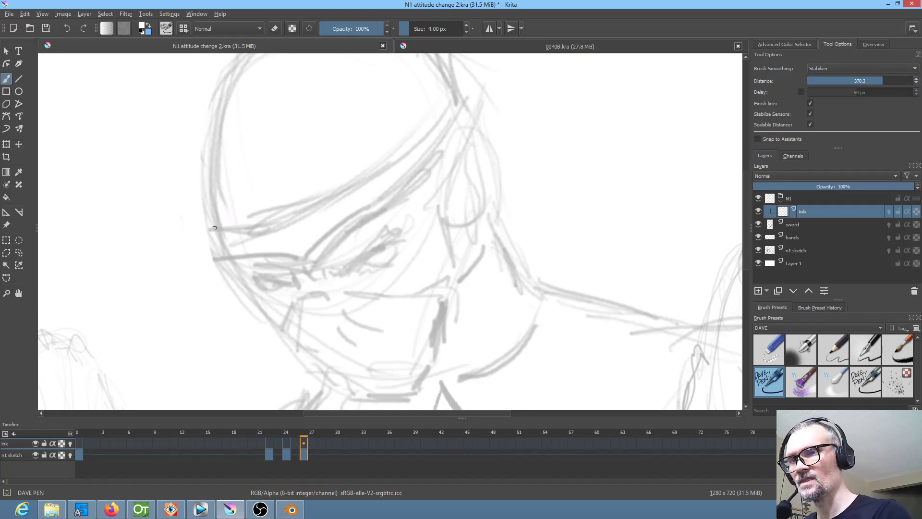
drag(216, 226, 355, 188)
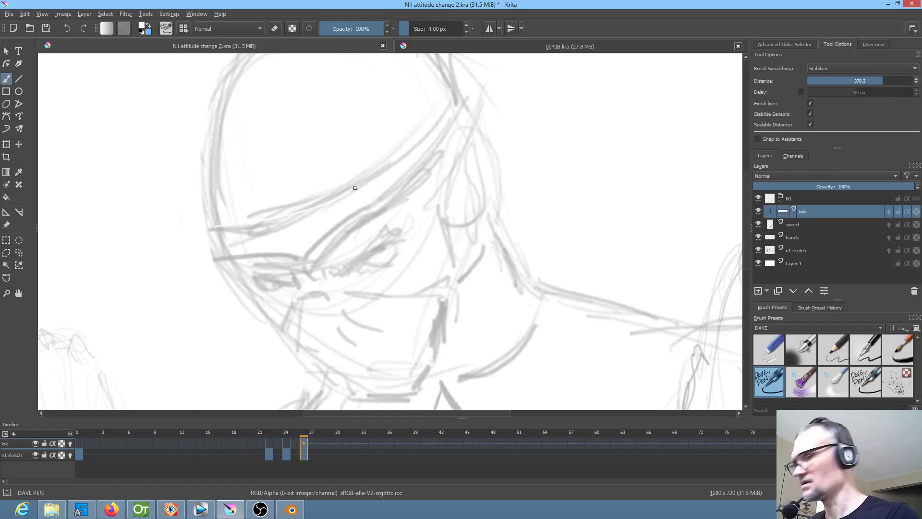
Step: Choose a muted dark brown with an orange-red hue as the brush colour
click(784, 44)
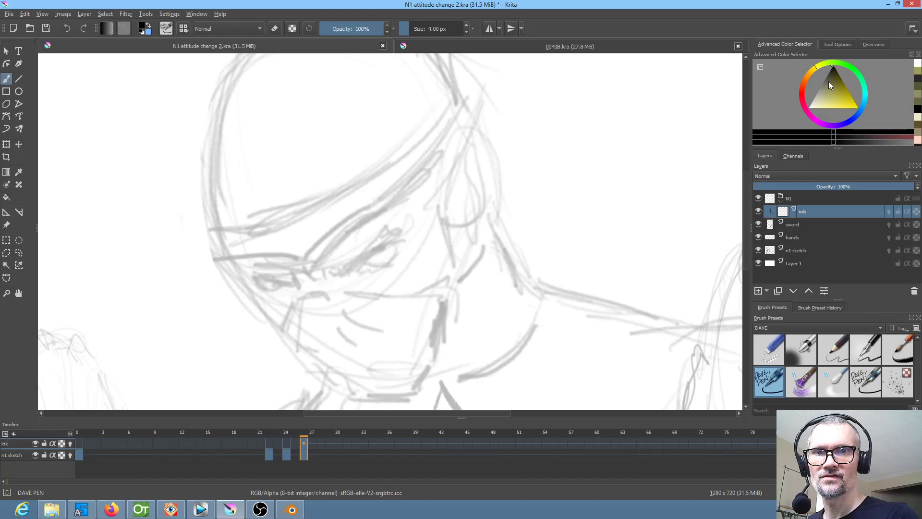
click(806, 77)
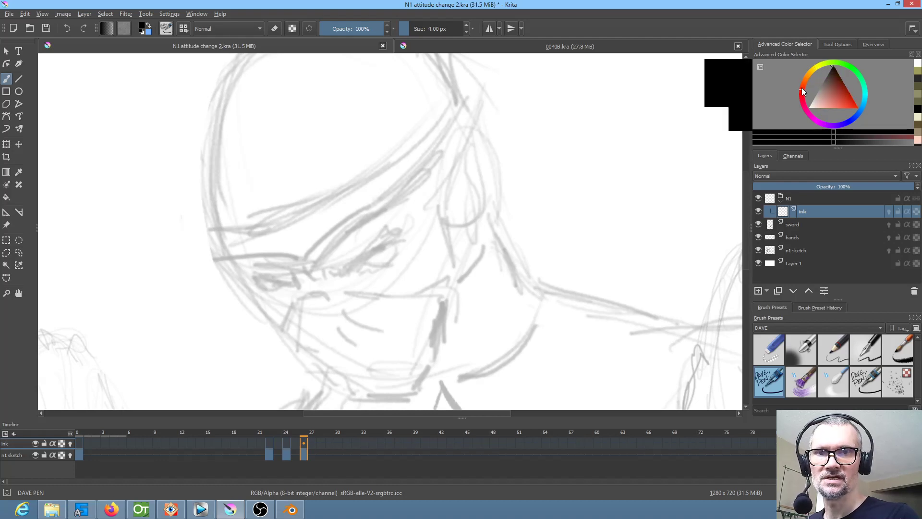
click(800, 106)
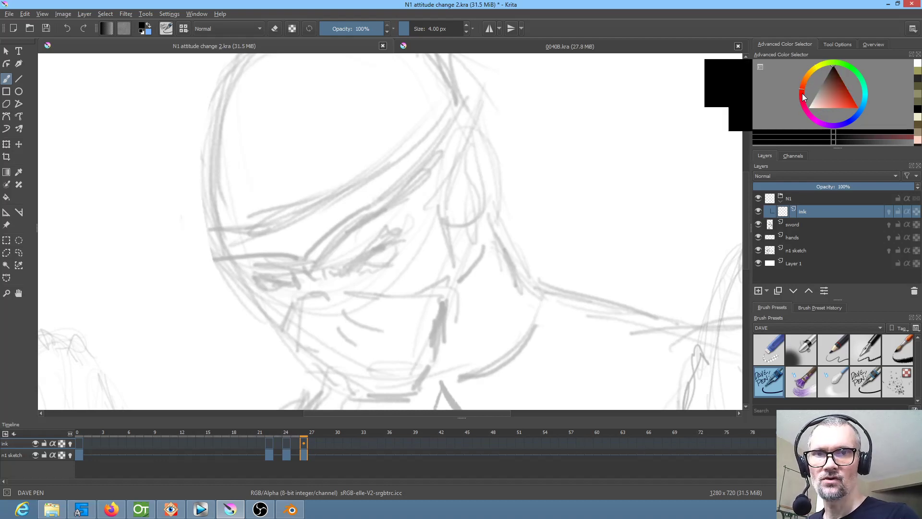
click(804, 82)
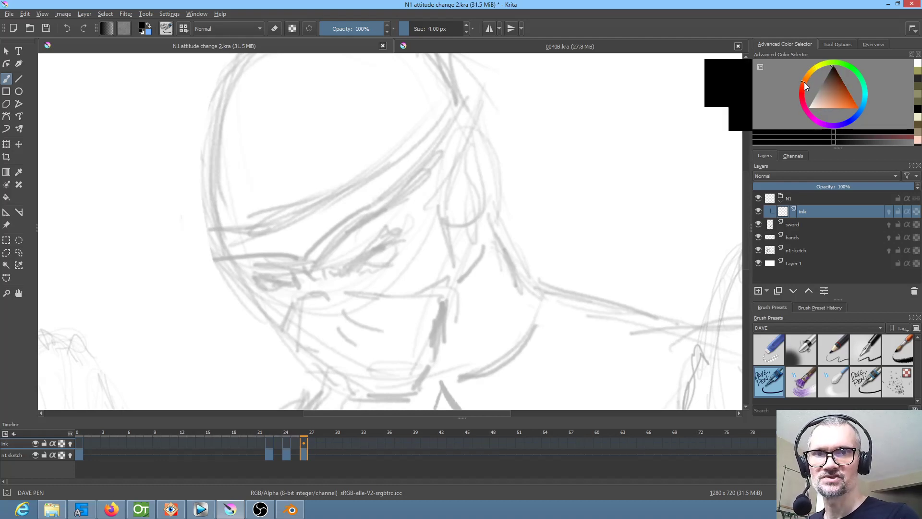
click(834, 84)
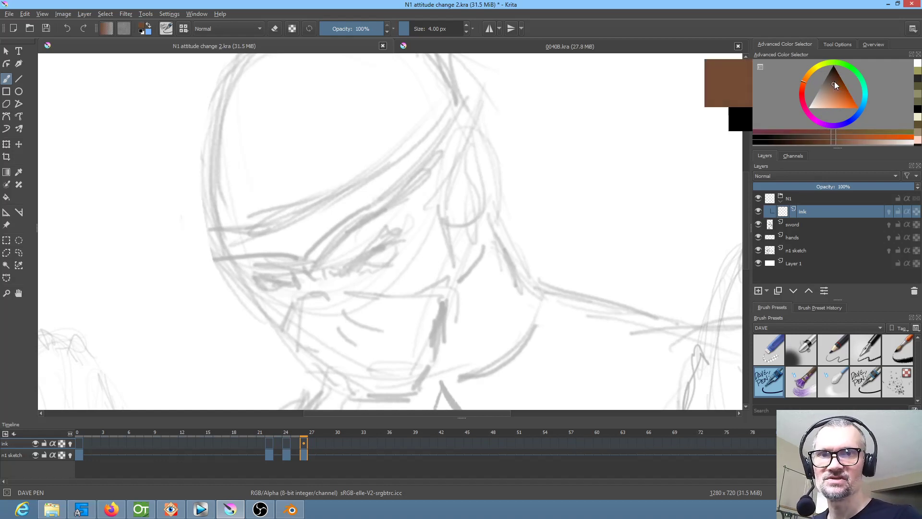
click(830, 82)
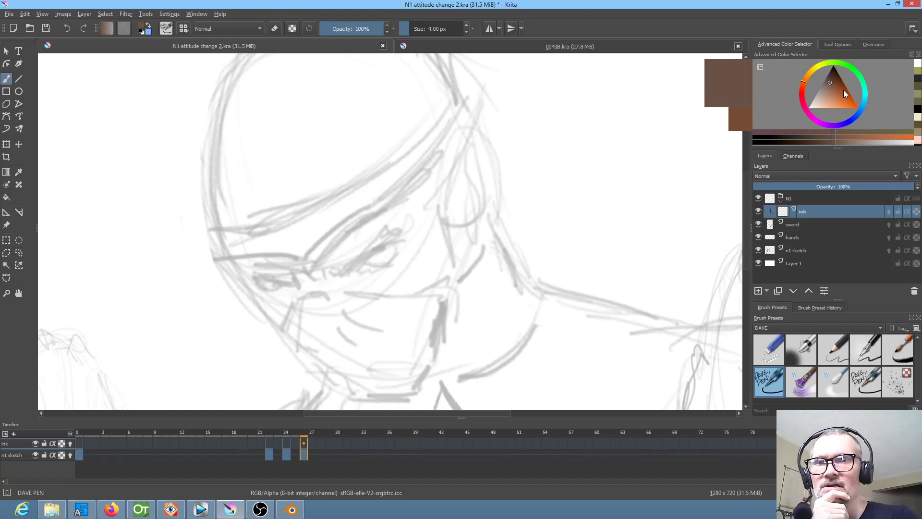
drag(822, 79, 805, 85)
Step: Switch to Blender, examine the ninja's line colours around the ear in the 0041.mp4 preview and frame him for a screen capture
click(291, 508)
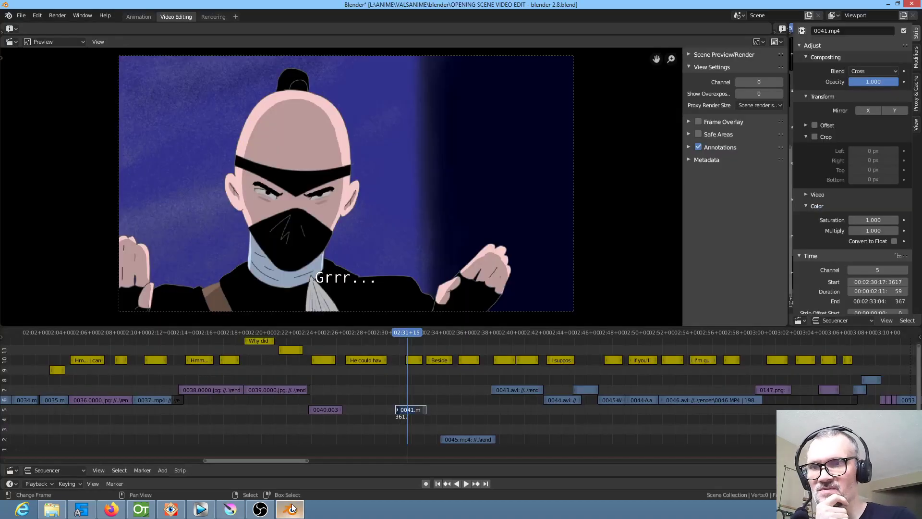
scroll(269, 284, up, 8)
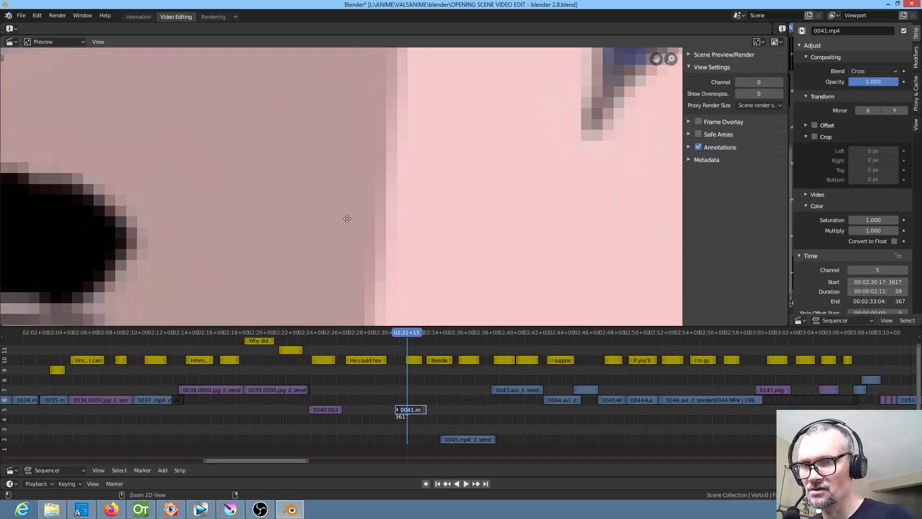
drag(336, 241, 446, 111)
drag(454, 293, 459, 229)
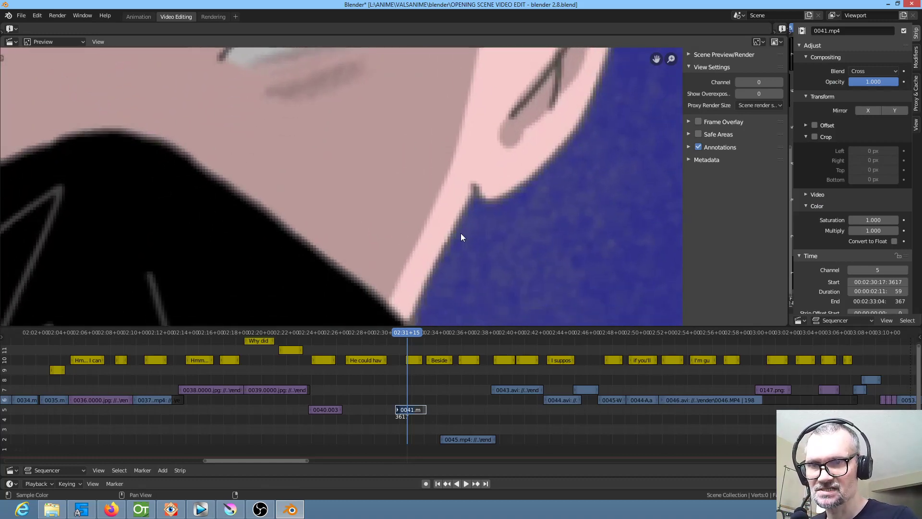
drag(453, 239, 516, 234)
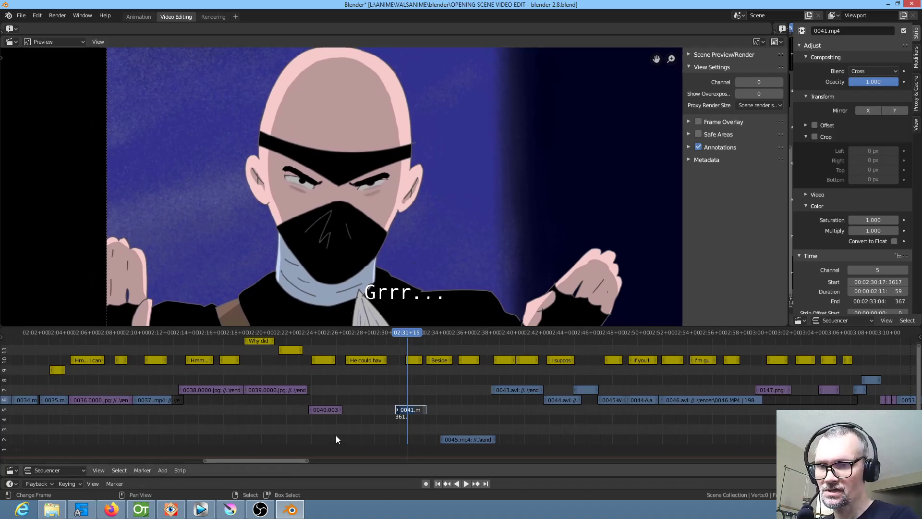
Step: Switch back to Krita, paste the captured Blender screen as a new layer in the N1 group and name it color model
click(230, 509)
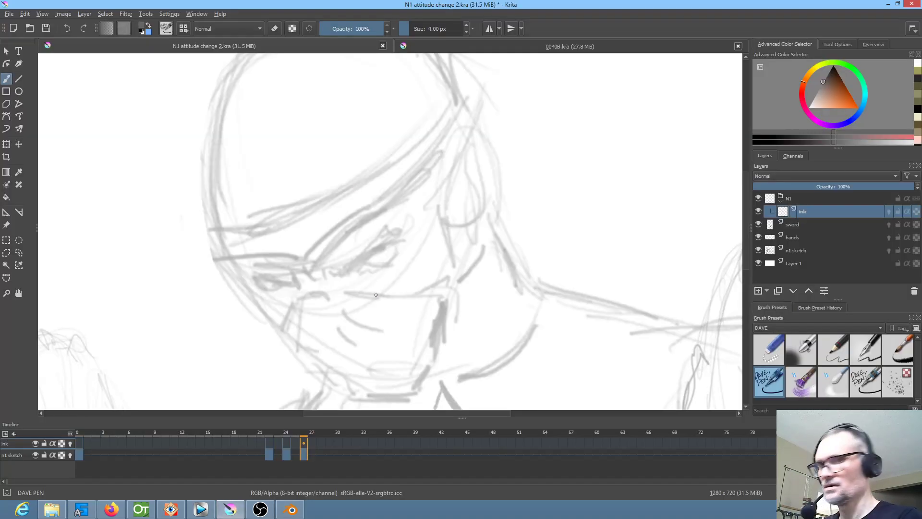
key(ctrl+v)
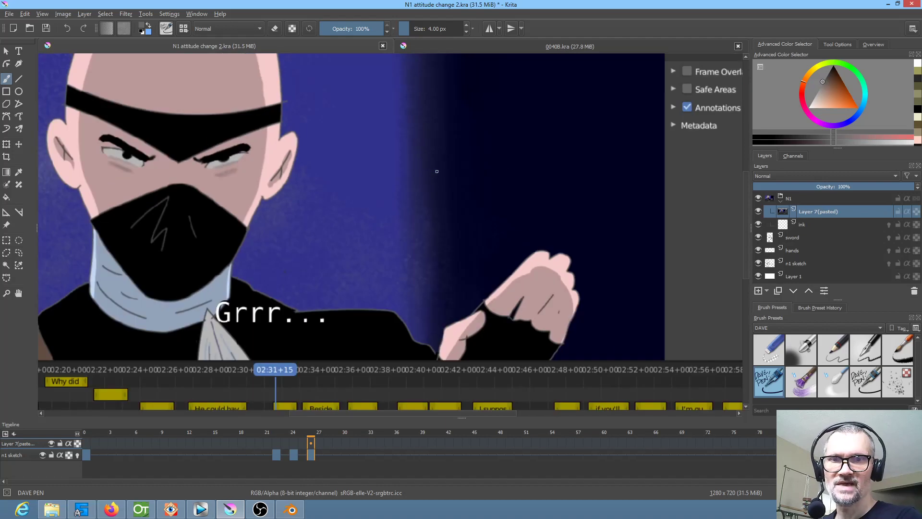
double_click(827, 210)
text(d)
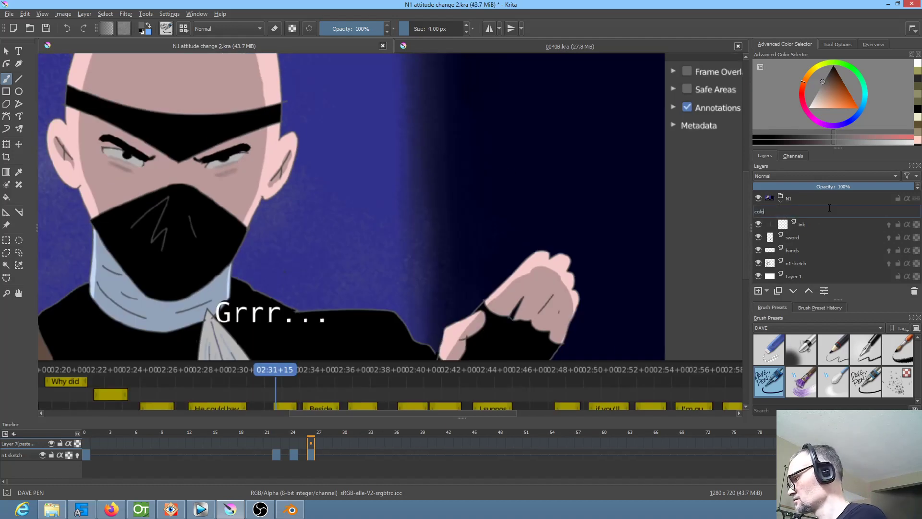
text(olor model)
key(Return)
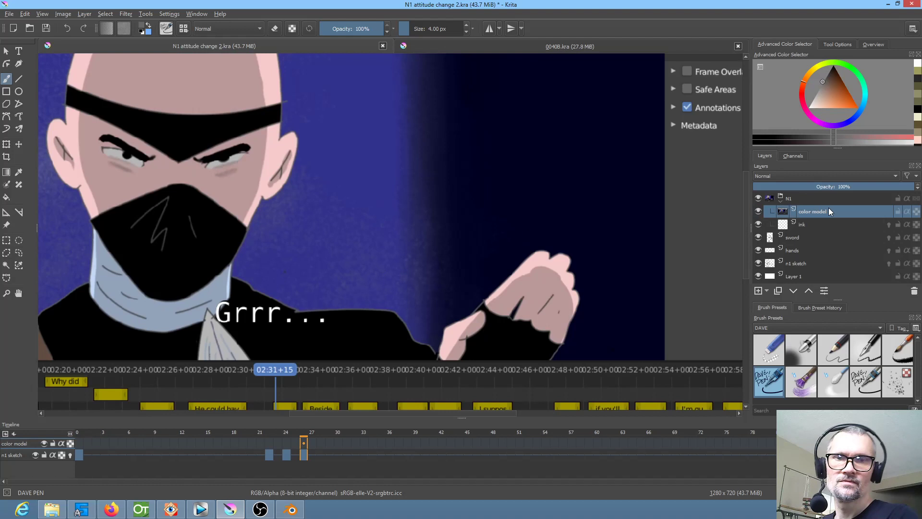
Step: Sample the dark line inside the ear on the color model layer as the brush colour
scroll(231, 184, up, 8)
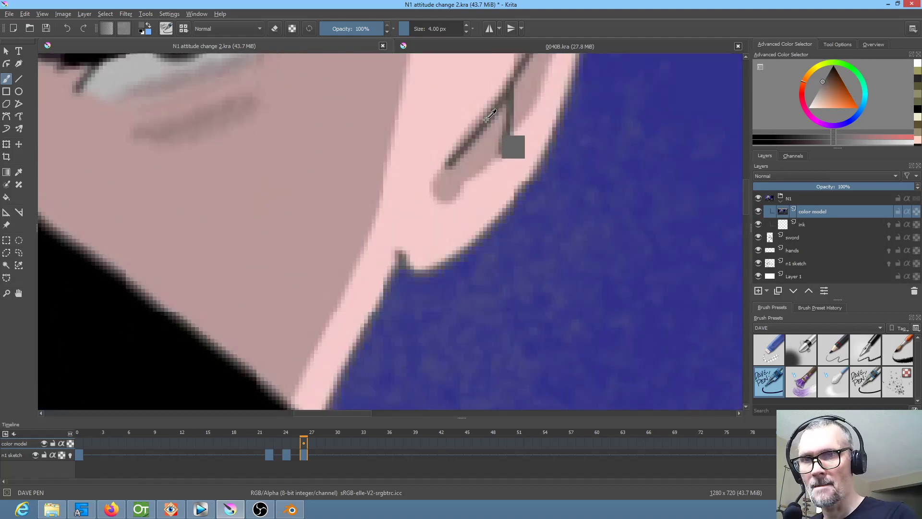
ctrl+click(485, 120)
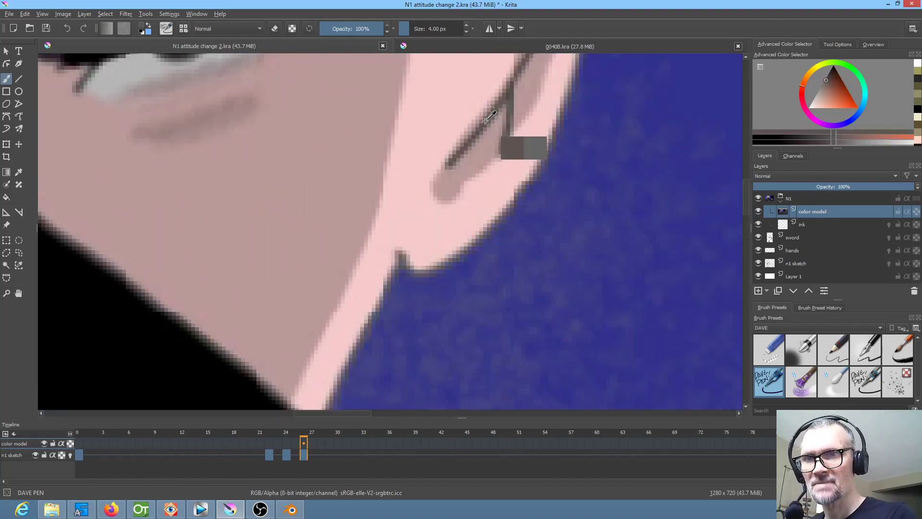
ctrl+click(483, 189)
ctrl+click(487, 119)
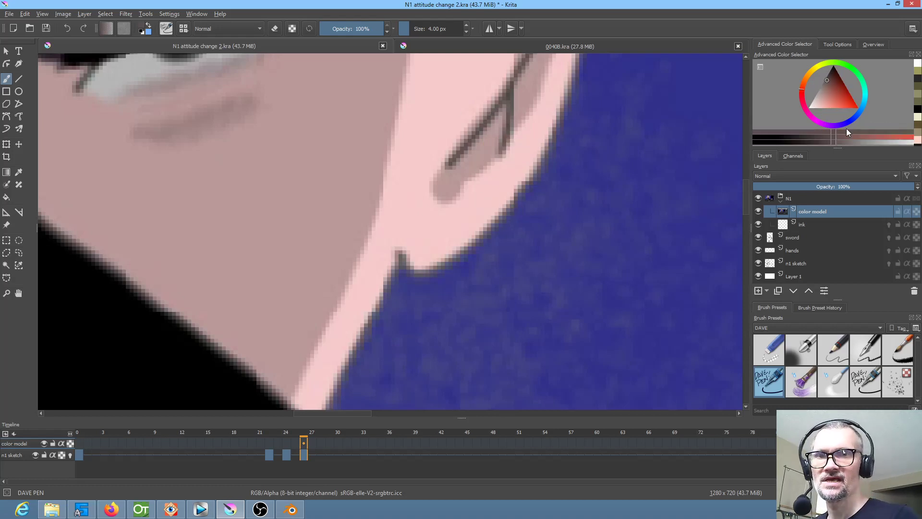
Step: Hide the color model layer, frame the ninja's head and make the ink layer active
click(759, 212)
mouse_move(654, 288)
mouse_down()
mouse_move(477, 284)
mouse_move(455, 343)
mouse_up()
drag(517, 276, 434, 299)
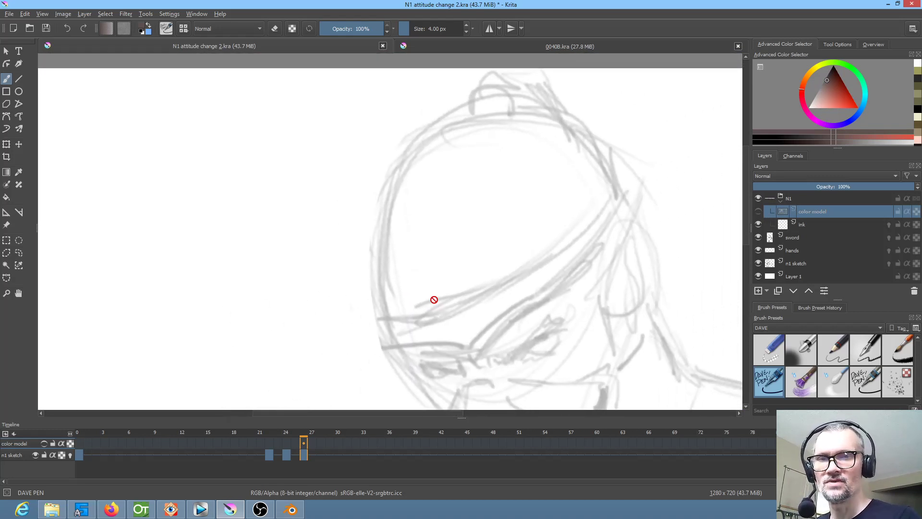
click(805, 224)
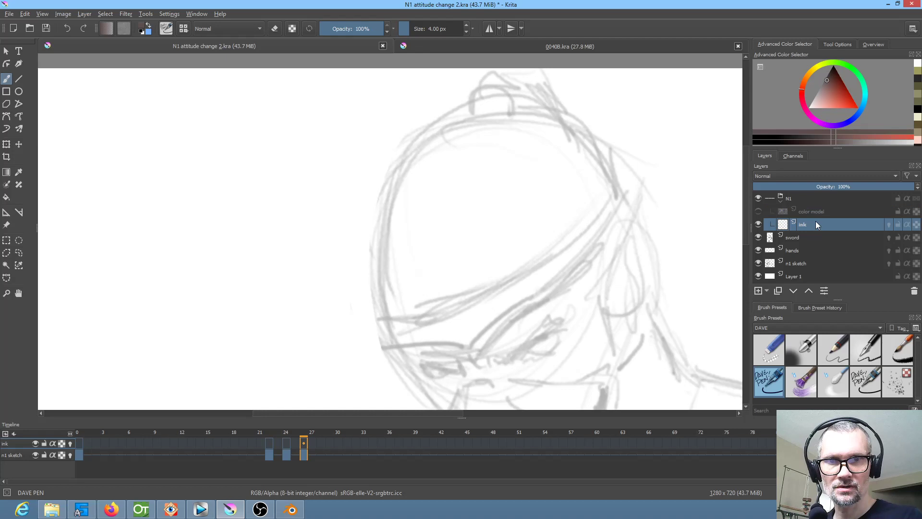
Step: Fade the n1 sketch layer to 15% opacity and return to the ink layer
click(808, 250)
drag(806, 186, 797, 188)
click(807, 263)
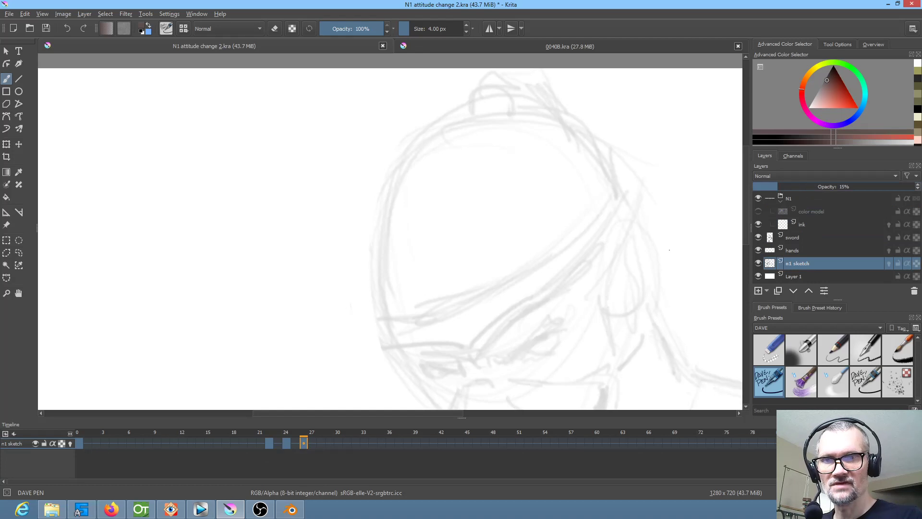
click(799, 225)
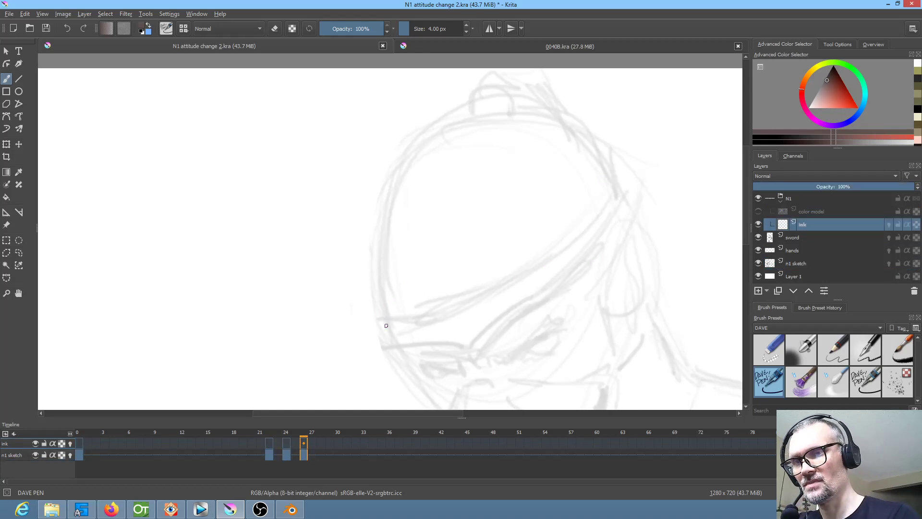
Step: Ink the ninja's head outline and the headband's upper and lower edges over the sketch at frame 26
mouse_move(449, 246)
mouse_down()
mouse_move(395, 248)
mouse_move(403, 300)
mouse_up()
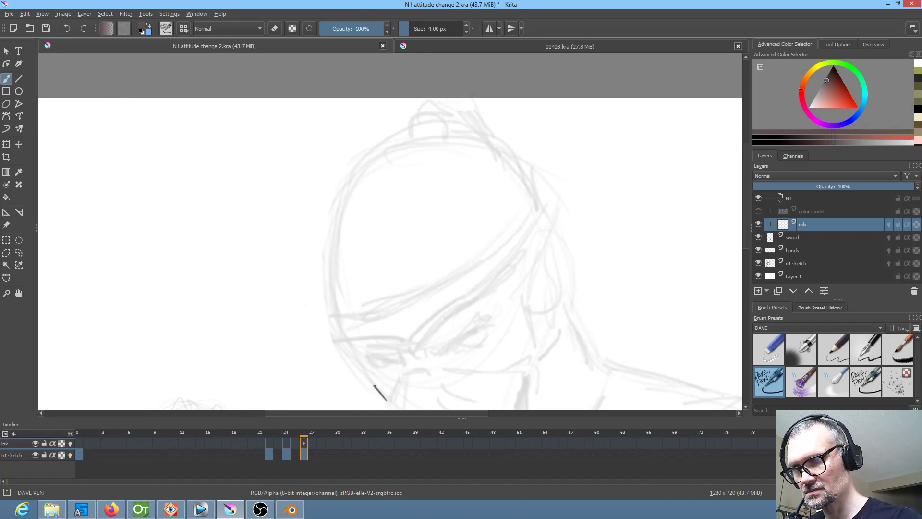
mouse_move(363, 369)
mouse_down()
mouse_move(337, 318)
mouse_move(332, 254)
mouse_move(348, 194)
mouse_move(396, 147)
mouse_move(452, 132)
mouse_move(495, 145)
mouse_move(539, 194)
mouse_move(549, 234)
mouse_up()
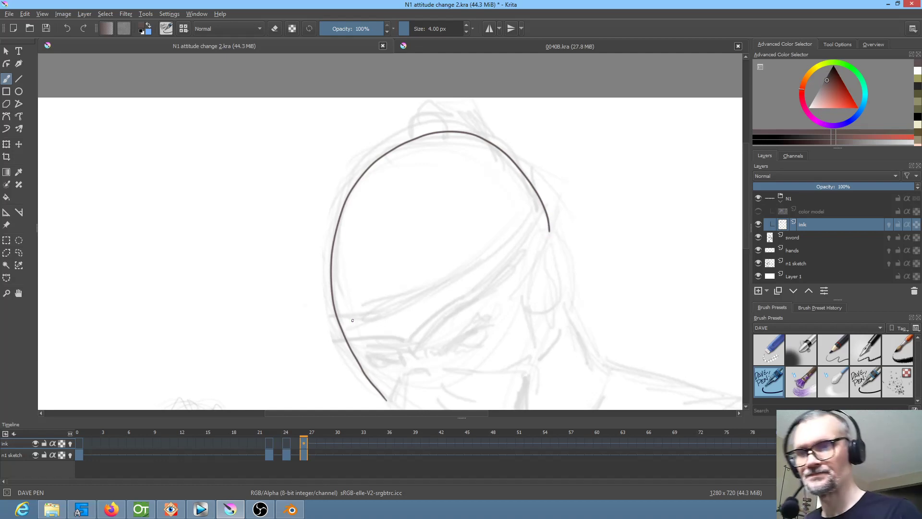
mouse_move(339, 318)
mouse_down()
mouse_move(400, 308)
mouse_move(512, 246)
mouse_move(543, 214)
mouse_up()
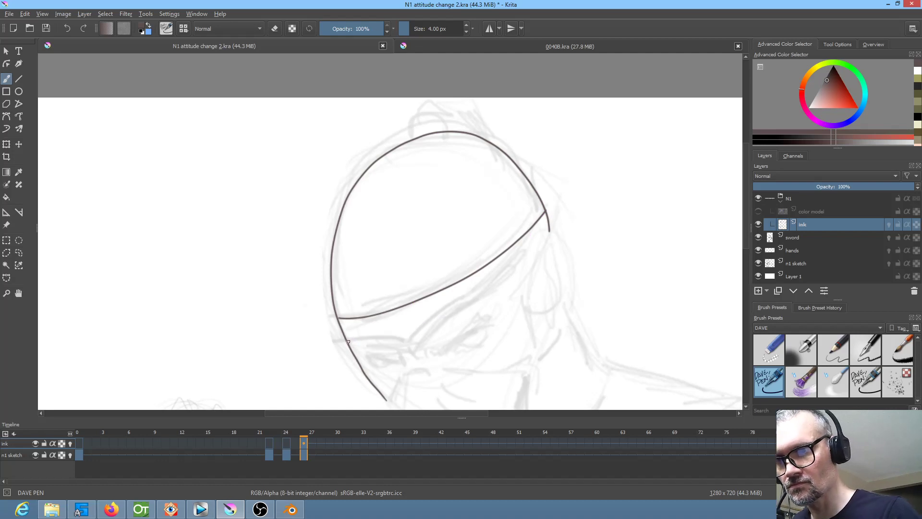
mouse_move(347, 339)
mouse_down()
mouse_move(409, 343)
mouse_move(533, 255)
mouse_up()
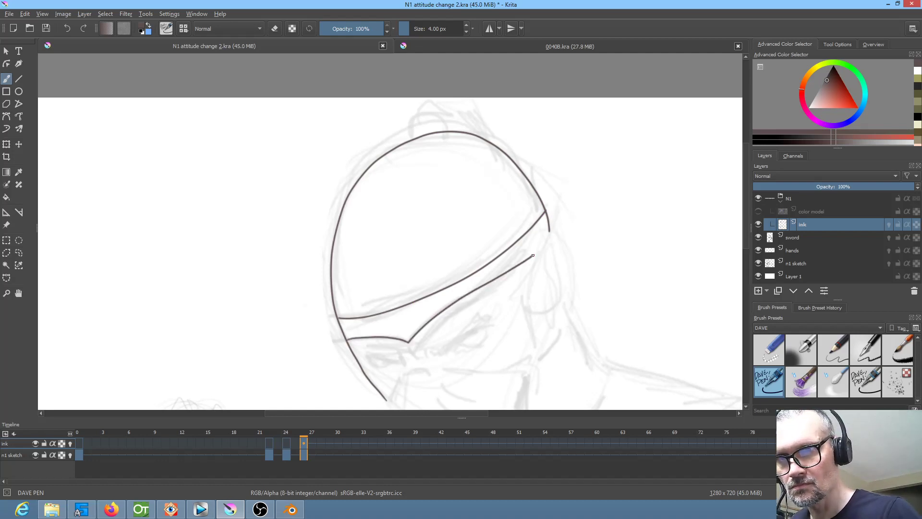
key(ctrl+z)
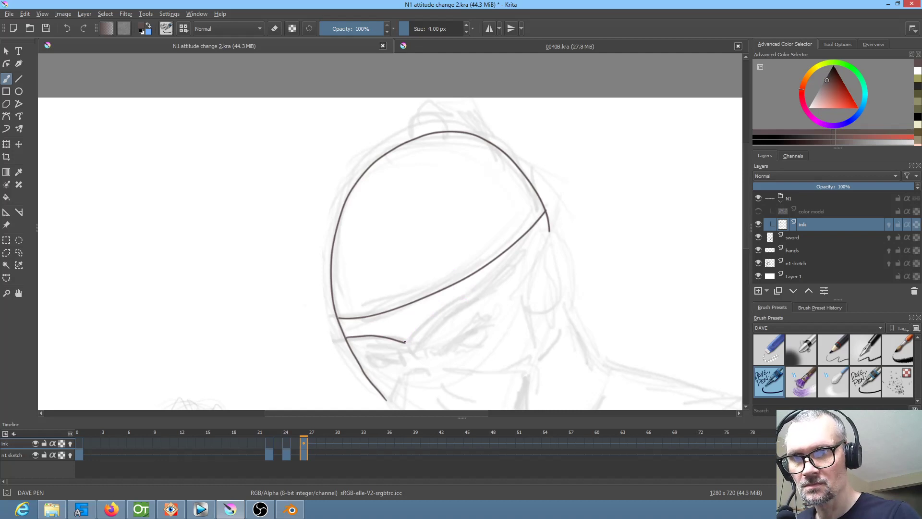
mouse_move(418, 332)
mouse_down()
mouse_move(529, 262)
mouse_move(551, 226)
mouse_move(513, 225)
mouse_up()
Step: Ink both slanted eyebrows and both eyes, with upper lids, partly hidden pupils and lower eye outlines
drag(402, 300, 453, 267)
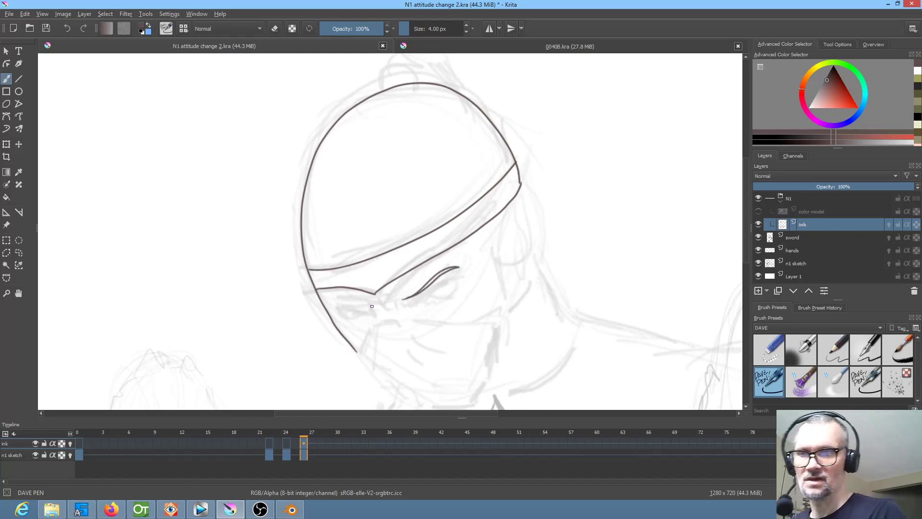
drag(371, 303, 349, 298)
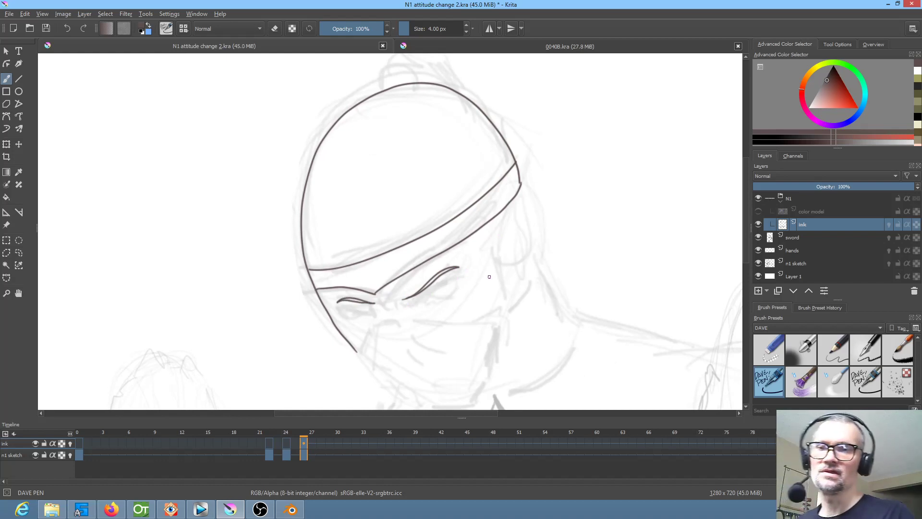
drag(491, 279, 500, 262)
drag(466, 288, 559, 203)
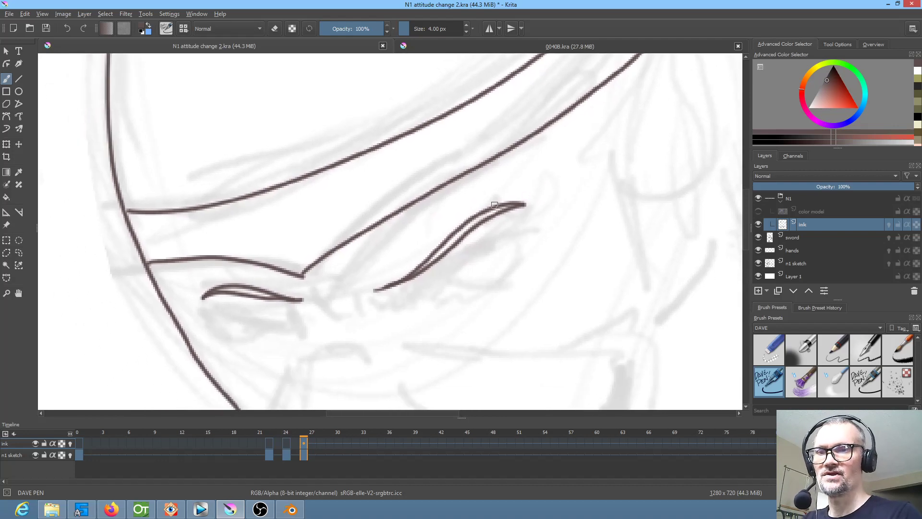
mouse_move(414, 291)
mouse_down()
mouse_move(462, 256)
mouse_move(535, 235)
mouse_up()
drag(484, 253, 480, 251)
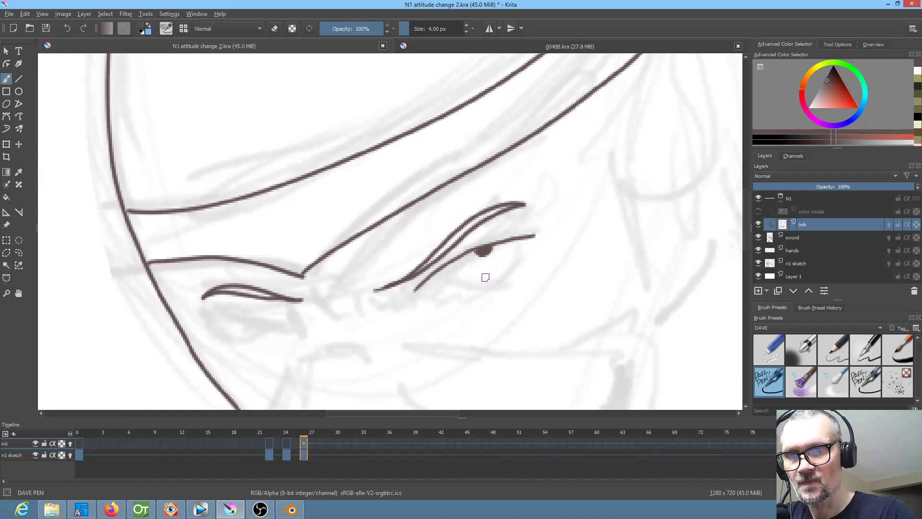
mouse_move(434, 272)
mouse_down()
mouse_move(448, 297)
mouse_move(474, 297)
mouse_move(524, 247)
mouse_up()
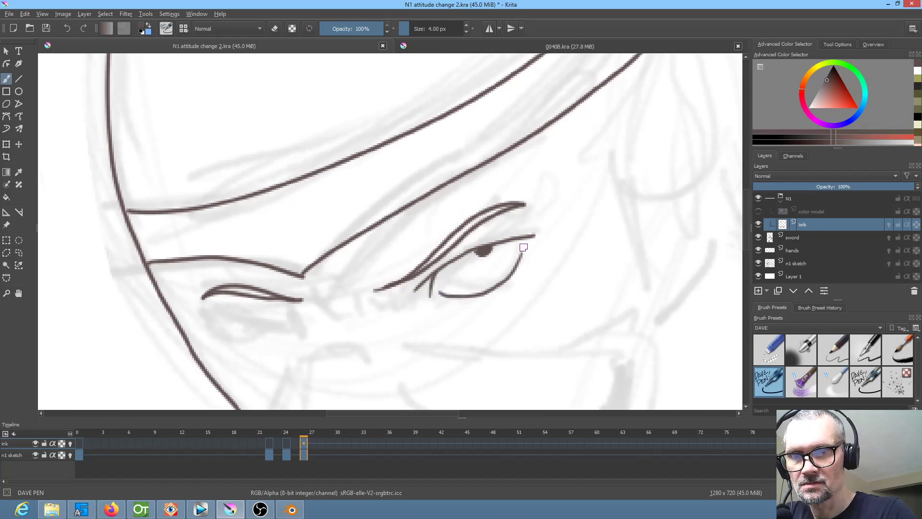
mouse_move(293, 306)
mouse_down()
mouse_move(244, 296)
mouse_move(218, 316)
mouse_up()
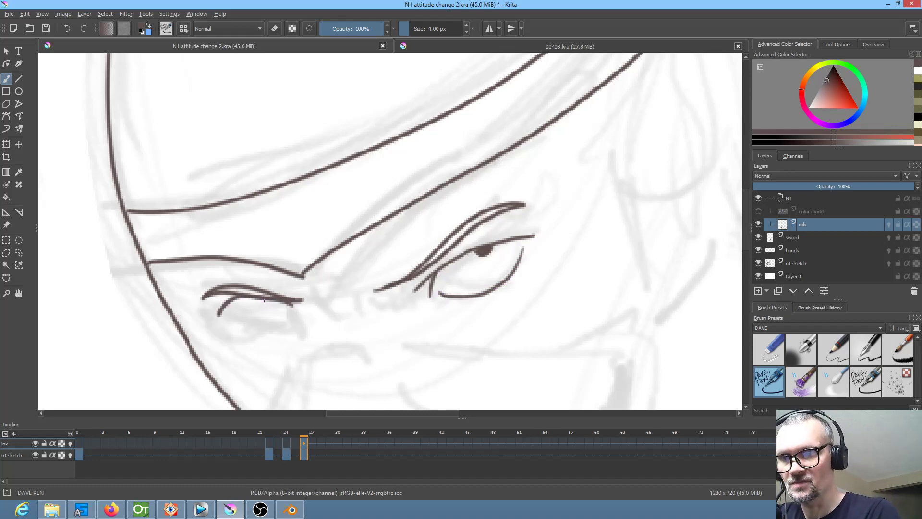
mouse_move(271, 300)
mouse_down()
mouse_move(232, 320)
mouse_move(295, 312)
mouse_up()
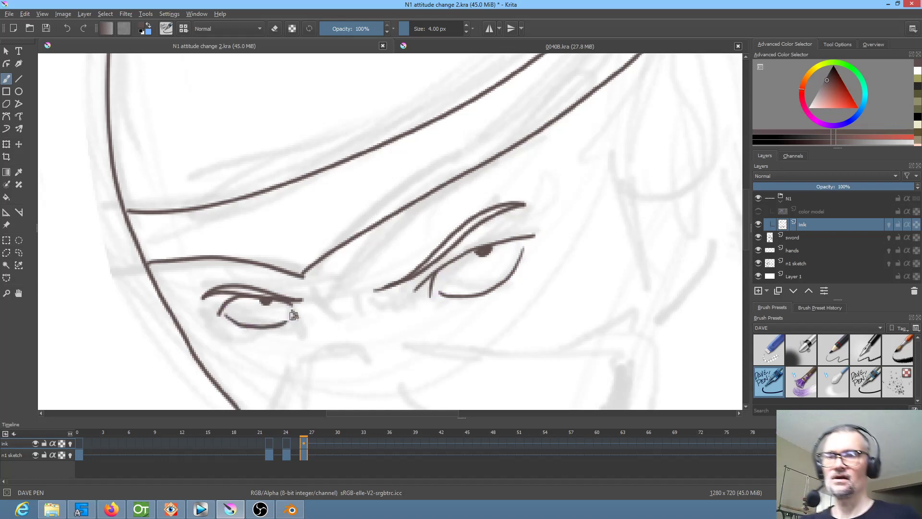
Step: Ink the frown creases between the eyebrows and the full outline of the face mask
scroll(496, 222, down, 3)
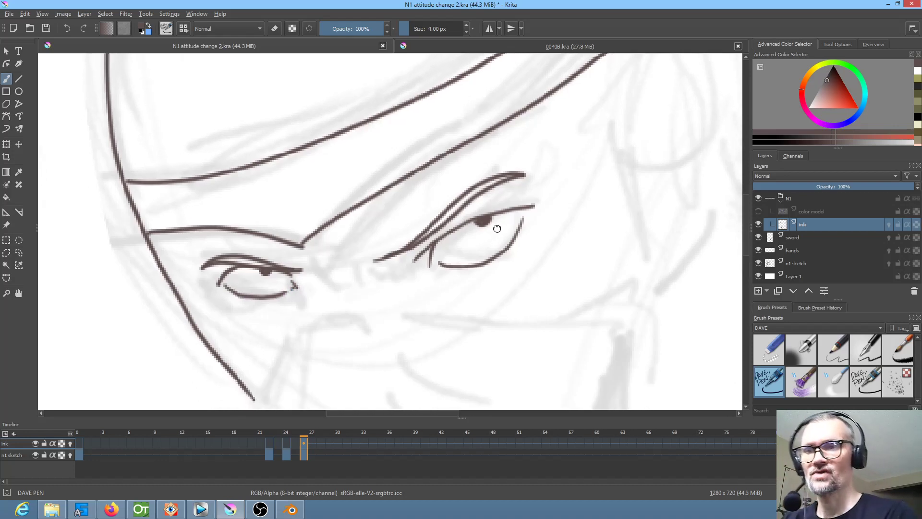
mouse_move(354, 211)
mouse_down()
mouse_move(361, 222)
mouse_move(330, 232)
mouse_up()
drag(311, 277, 379, 261)
drag(474, 270, 435, 144)
mouse_move(282, 161)
mouse_down()
mouse_move(260, 193)
mouse_move(242, 279)
mouse_up()
drag(219, 247, 238, 261)
drag(440, 265, 372, 198)
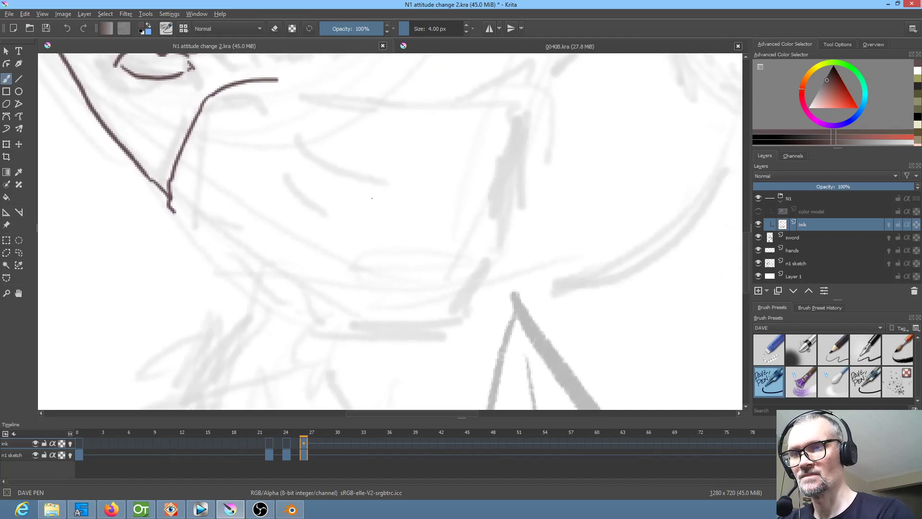
mouse_move(169, 208)
mouse_down()
mouse_move(257, 292)
mouse_move(330, 340)
mouse_move(443, 333)
mouse_move(455, 328)
mouse_move(506, 238)
mouse_move(536, 104)
mouse_up()
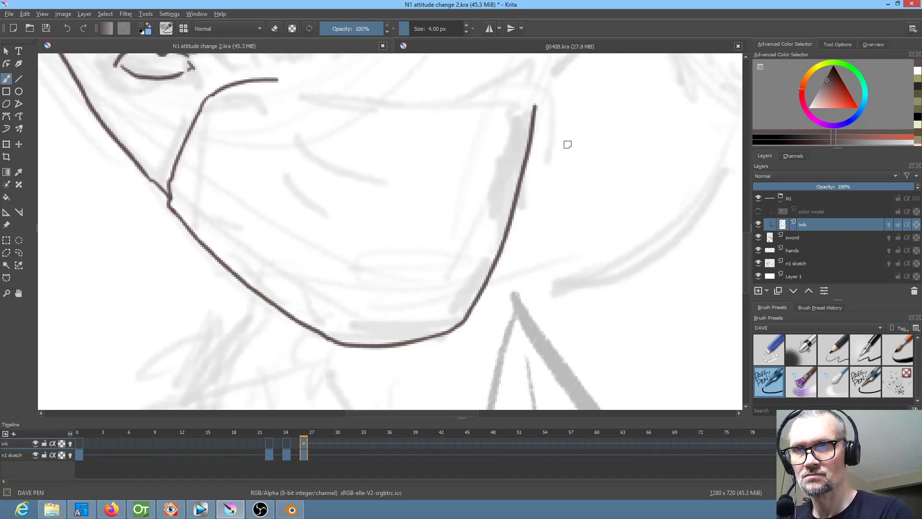
drag(553, 178, 571, 274)
mouse_move(297, 176)
mouse_down()
mouse_move(547, 190)
mouse_move(558, 200)
mouse_move(551, 207)
mouse_up()
Step: Ink two diagonal fold lines and one vertical fold line on the face mask
drag(335, 224, 405, 278)
drag(315, 274, 380, 333)
drag(489, 286, 473, 331)
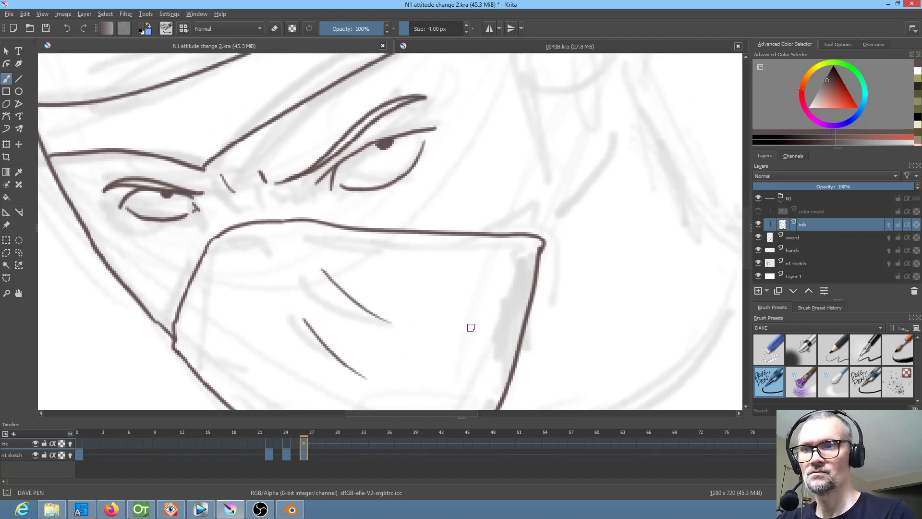
drag(227, 291, 225, 344)
Step: Ink the cheek edge above the mask's corner, the jawline towards the ear and the back of the neck
drag(474, 299, 367, 360)
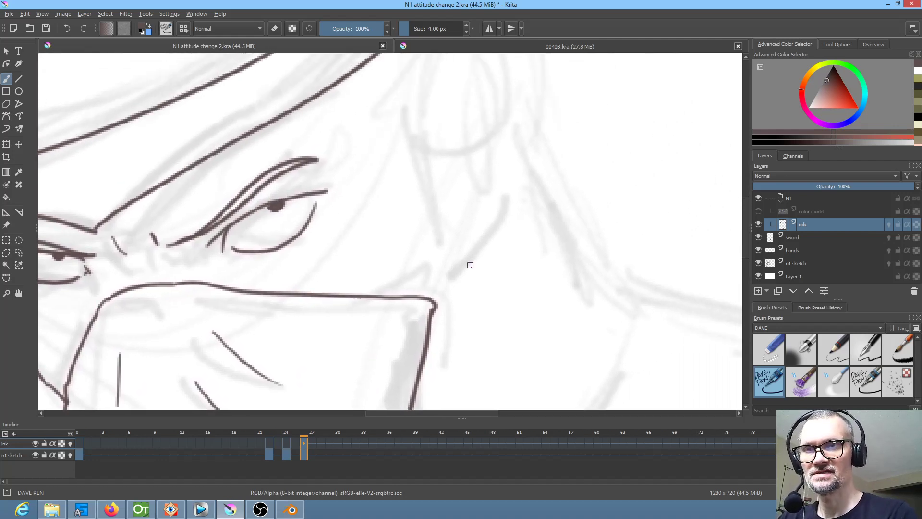
drag(435, 307, 443, 239)
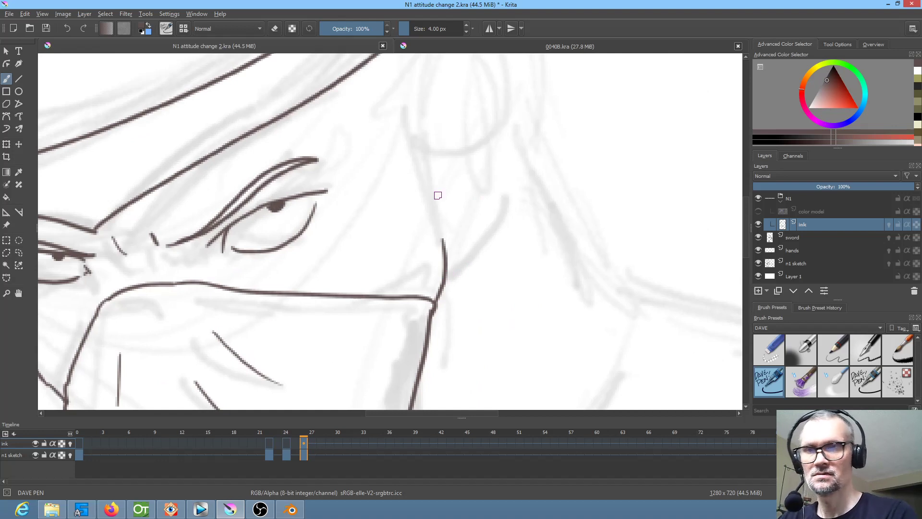
mouse_move(448, 274)
mouse_down()
mouse_move(493, 233)
mouse_move(531, 175)
mouse_up()
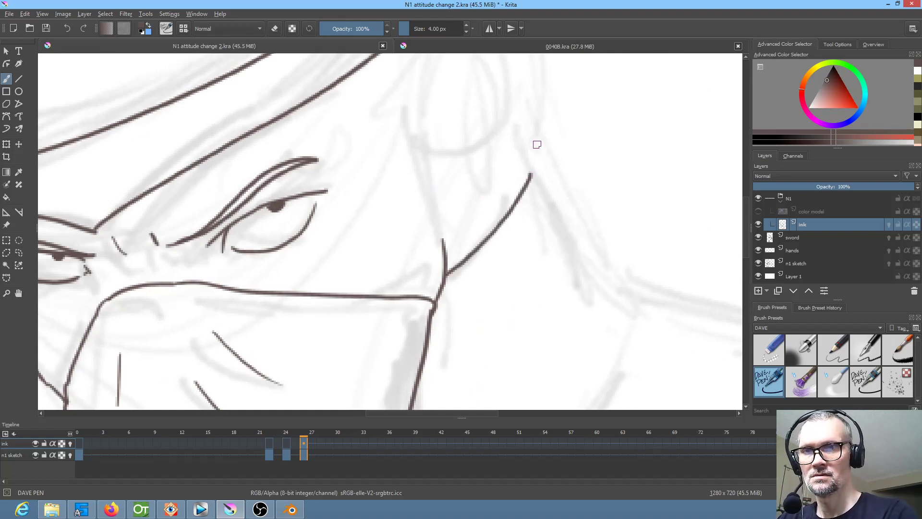
mouse_move(516, 132)
mouse_down()
mouse_move(555, 219)
mouse_move(638, 308)
mouse_move(597, 249)
mouse_move(549, 391)
mouse_up()
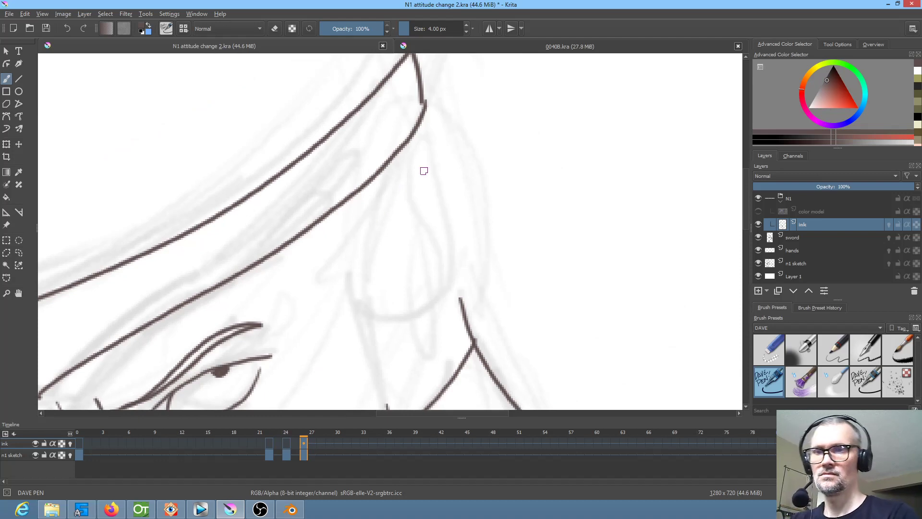
drag(505, 245, 600, 155)
Step: Ink the ear's outer outline between headband and jaw, flipping to the earlier frames to match its placement
mouse_move(578, 196)
mouse_down()
mouse_move(583, 232)
mouse_move(504, 283)
mouse_up()
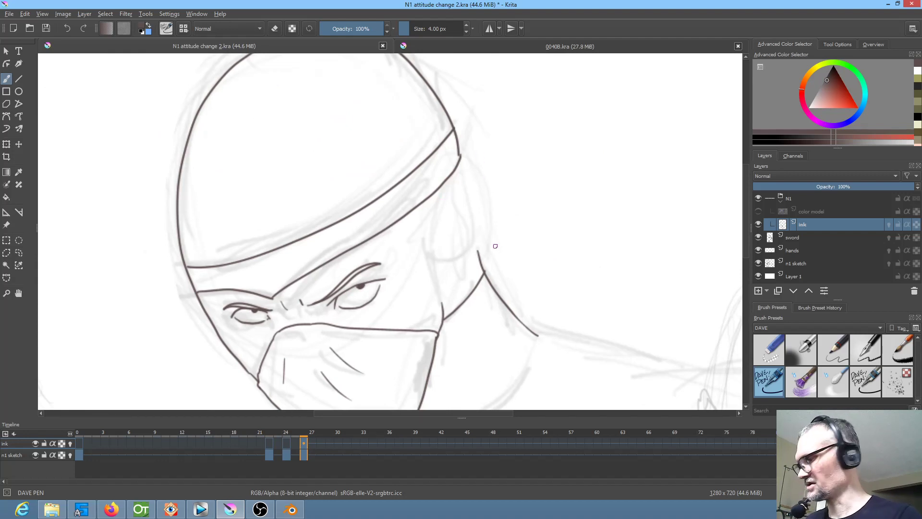
key(Left)
key(Left)
key(Right)
key(Right)
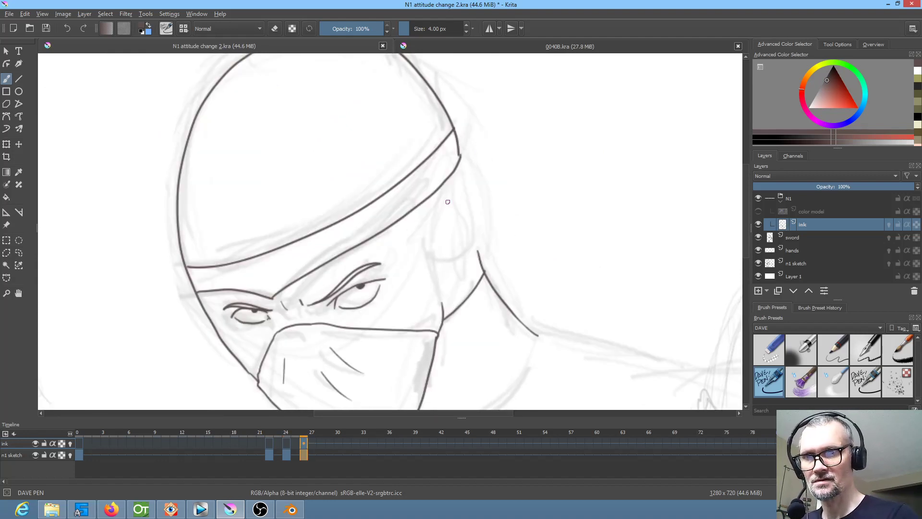
key(Left)
key(Left)
key(Right)
key(Right)
mouse_move(445, 206)
mouse_down()
mouse_move(456, 185)
mouse_move(479, 184)
mouse_move(479, 252)
mouse_move(472, 267)
mouse_move(450, 263)
mouse_up()
key(Left)
key(Right)
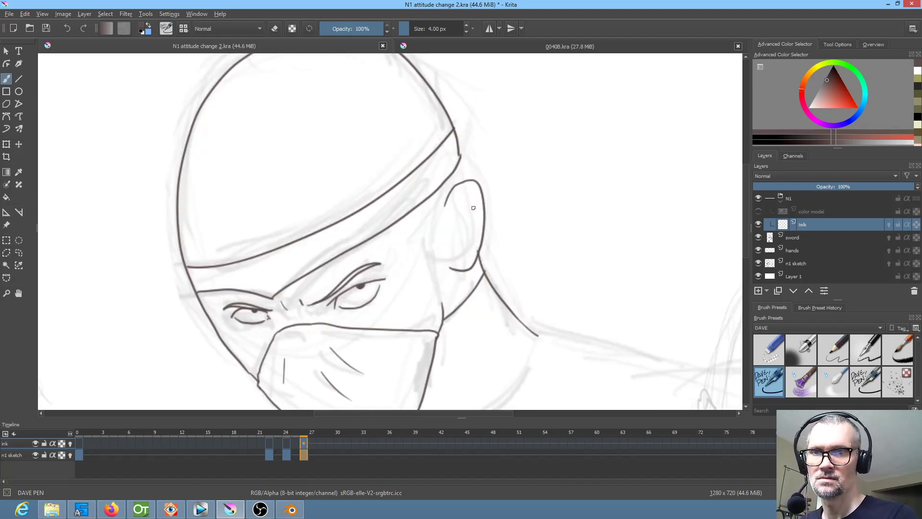
Step: Ink the crossing fold lines inside the ear and compare them with the previous frame
mouse_move(468, 203)
mouse_down()
mouse_move(452, 240)
mouse_move(466, 236)
mouse_up()
key(Left)
key(Right)
key(Left)
key(Right)
Step: Ink the curved neckline from below the mask up to the neck, and the shoulder line out to the raised hand
mouse_move(588, 283)
mouse_down()
mouse_move(645, 136)
mouse_move(642, 146)
mouse_up()
key(Left)
key(Right)
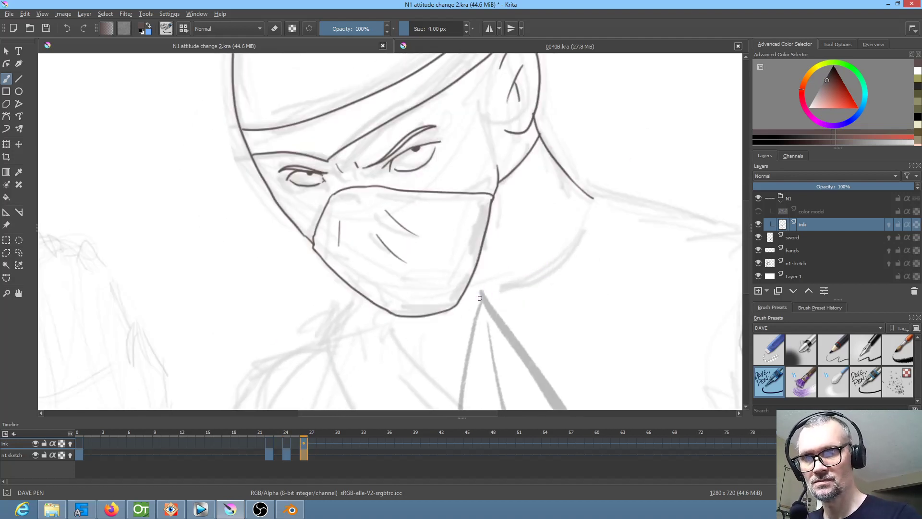
mouse_move(465, 298)
mouse_down()
mouse_move(519, 281)
mouse_move(573, 238)
mouse_move(590, 203)
mouse_up()
drag(596, 238, 328, 240)
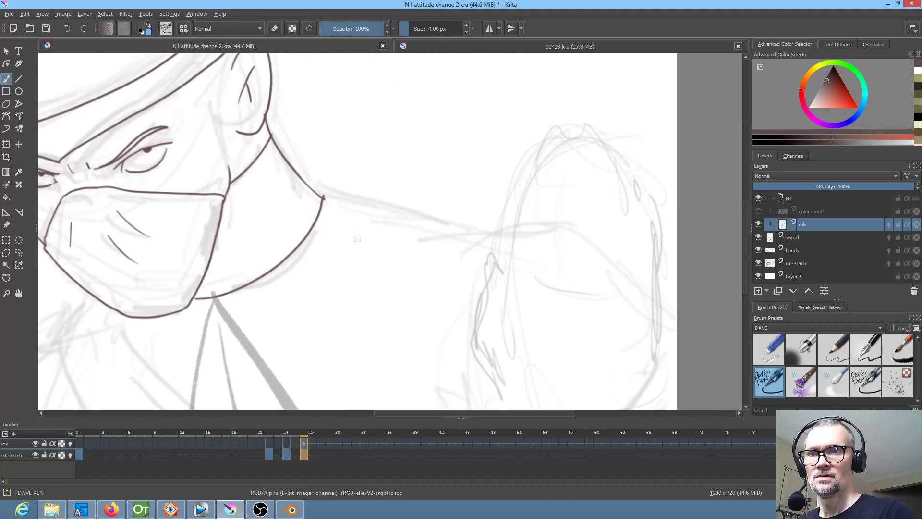
drag(324, 196, 483, 238)
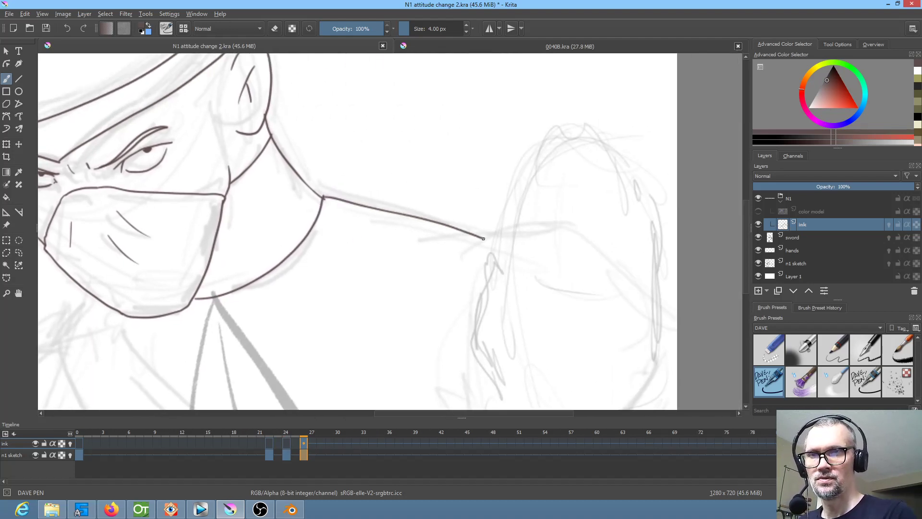
Step: Ink the robe's diagonal collar band below the mask, with both edges and a broken inner seam line
mouse_move(551, 282)
mouse_down()
mouse_move(605, 190)
mouse_move(688, 223)
mouse_up()
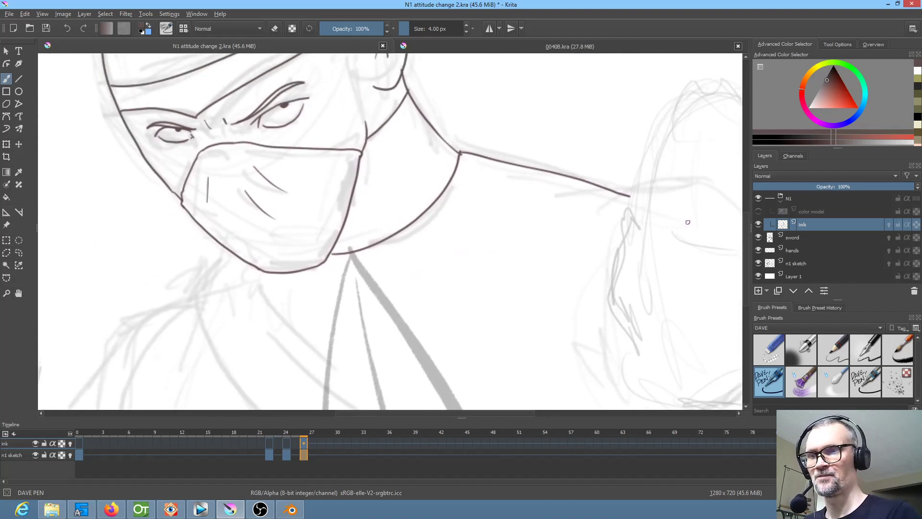
mouse_move(226, 249)
mouse_down()
mouse_move(198, 273)
mouse_move(200, 319)
mouse_up()
mouse_move(341, 282)
mouse_down()
mouse_move(335, 150)
mouse_move(327, 147)
mouse_up()
drag(185, 185, 310, 348)
mouse_move(234, 129)
mouse_down()
mouse_move(267, 186)
mouse_move(419, 339)
mouse_up()
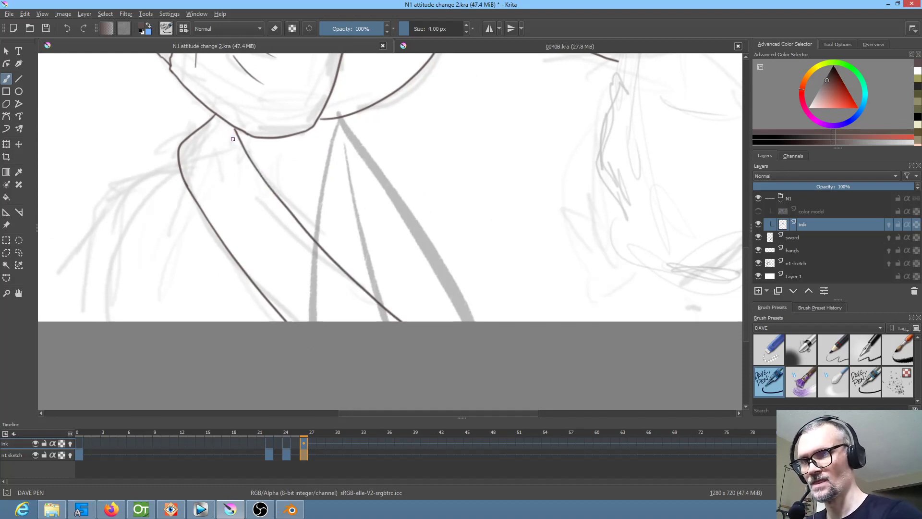
drag(223, 126, 283, 221)
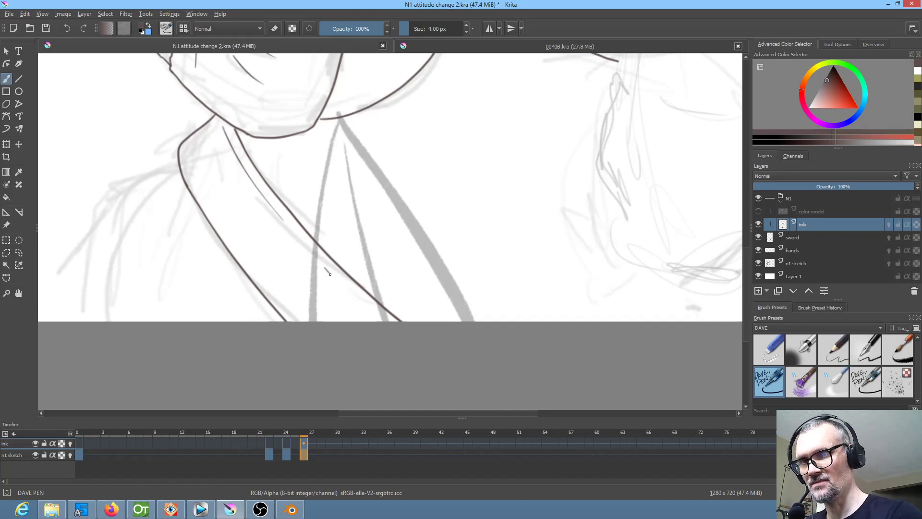
drag(326, 268, 383, 322)
Step: Ink the shoulder and upper arm beside the collar band, and add short fold lines on the neck
drag(460, 270, 605, 268)
mouse_move(322, 156)
mouse_down()
mouse_move(285, 176)
mouse_move(231, 254)
mouse_move(229, 340)
mouse_up()
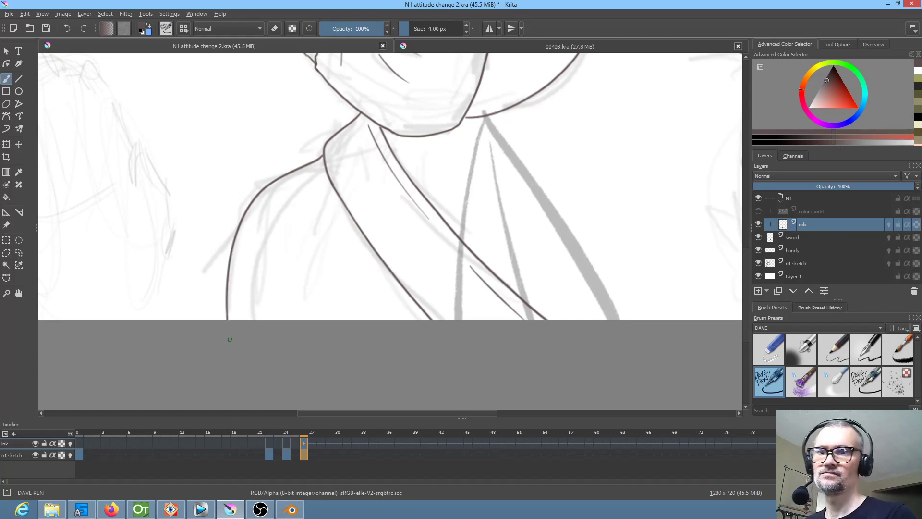
scroll(189, 313, down, 1)
drag(182, 311, 225, 371)
scroll(79, 313, down, 1)
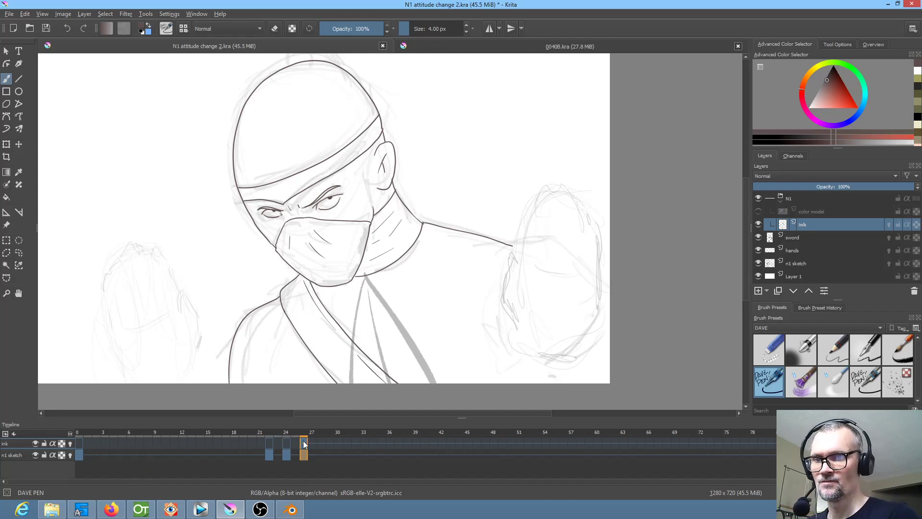
Step: Liquify the inked crown of the head in a mirrored view with a 390.92 px brush, nudging it down and towards the forehead
click(79, 446)
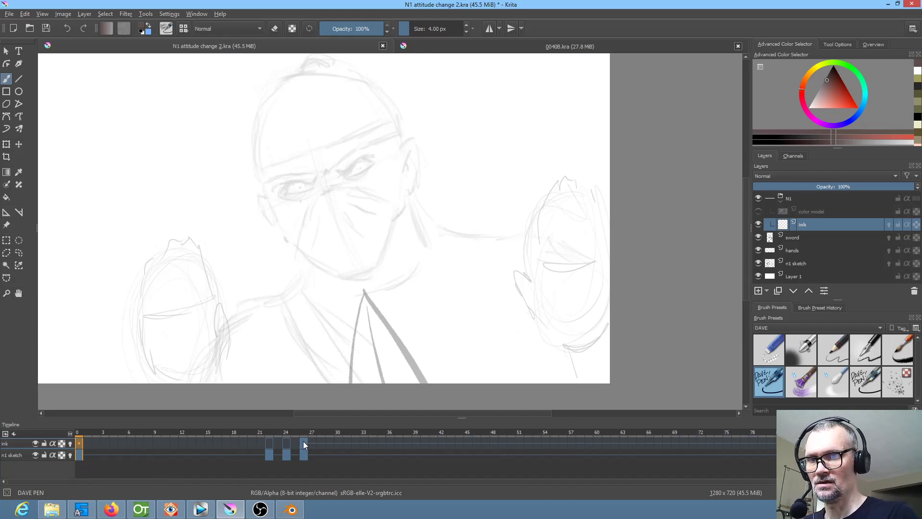
click(304, 444)
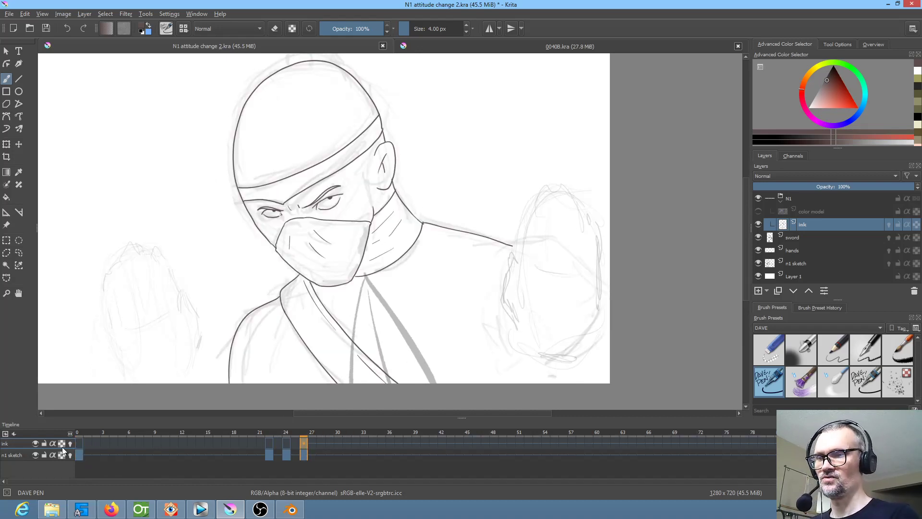
key(m)
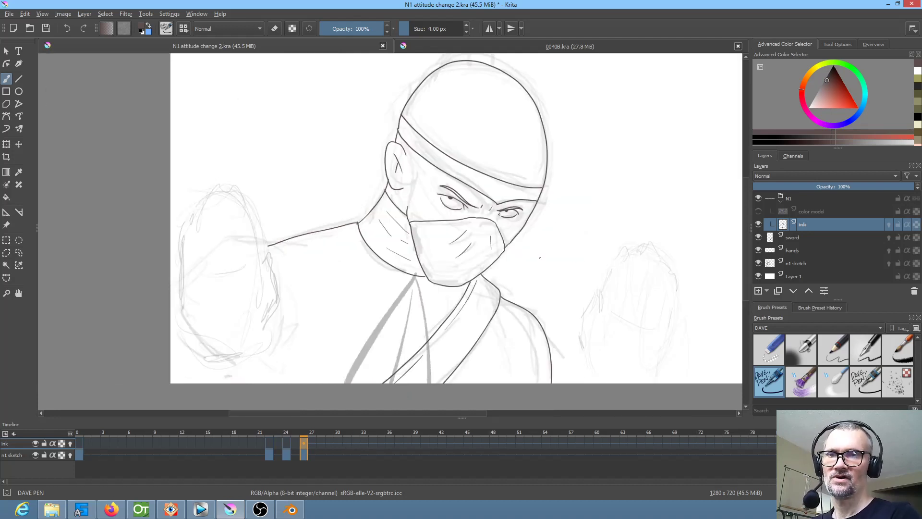
key(1)
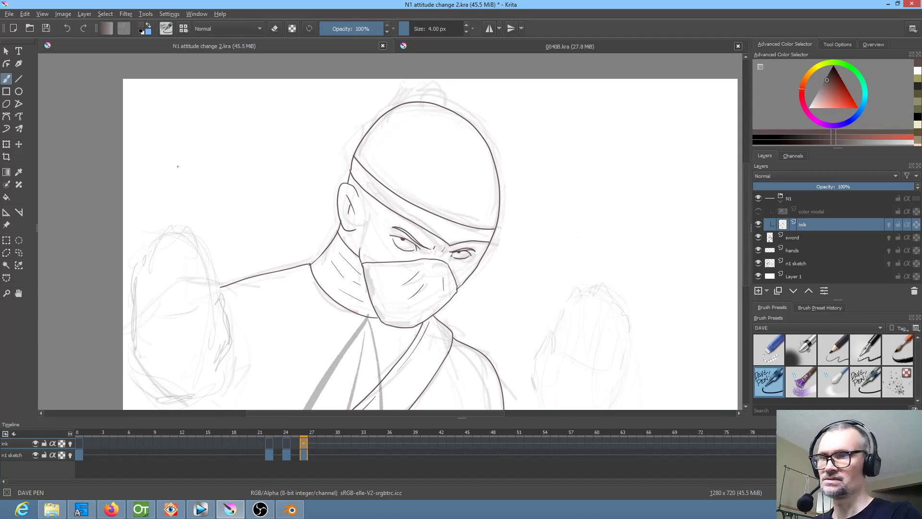
click(7, 144)
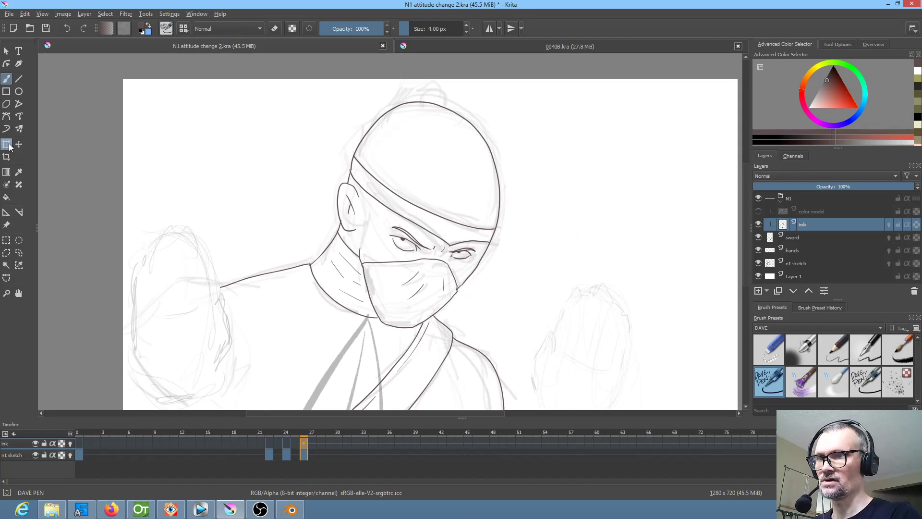
click(872, 44)
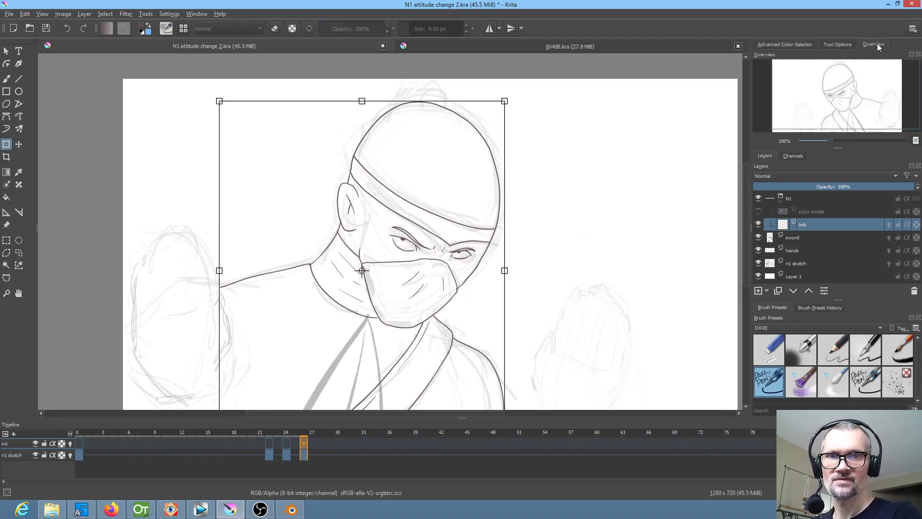
click(837, 44)
click(825, 66)
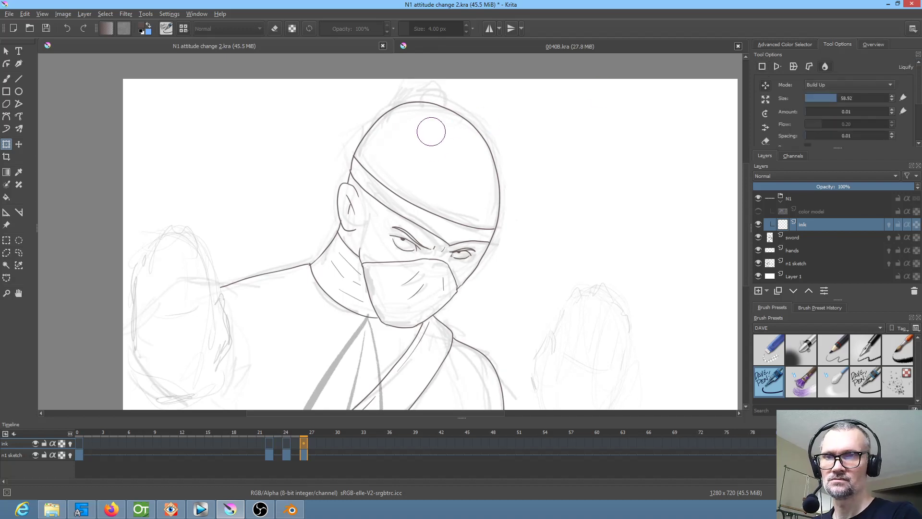
shift+drag(432, 158, 542, 159)
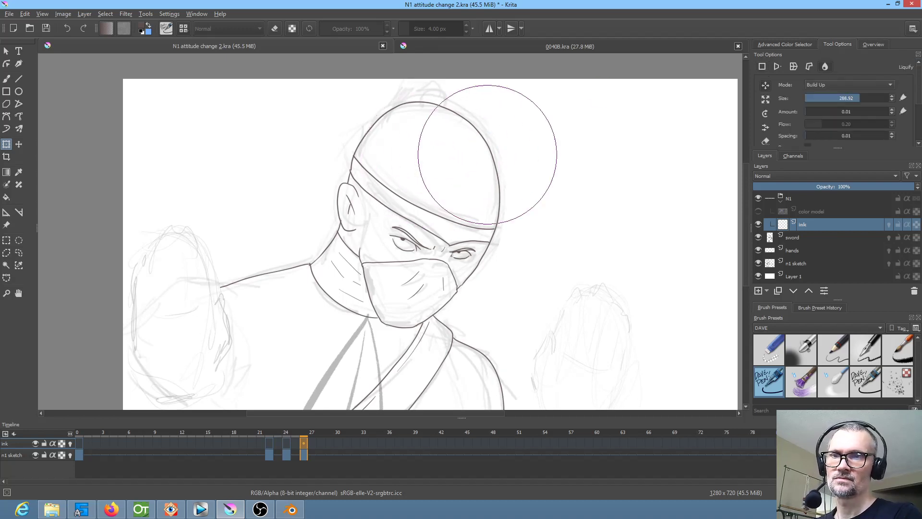
shift+drag(479, 131, 528, 131)
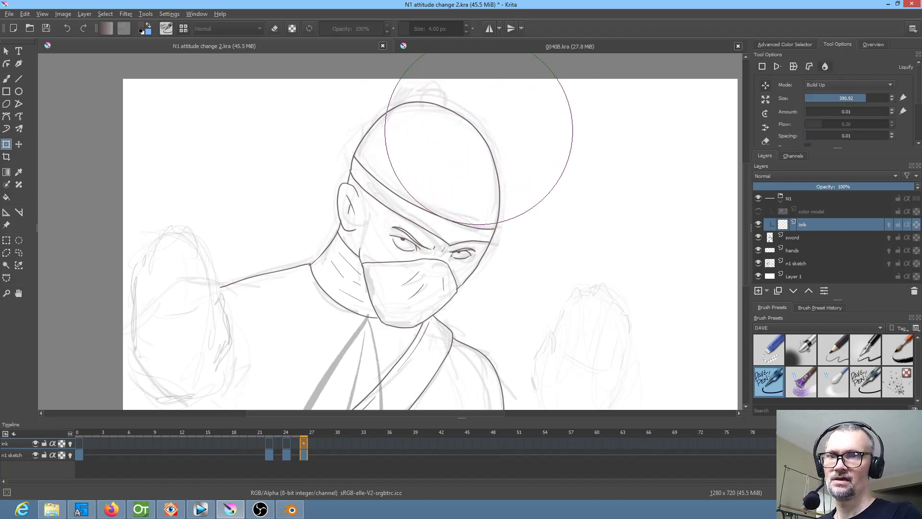
drag(453, 98, 470, 103)
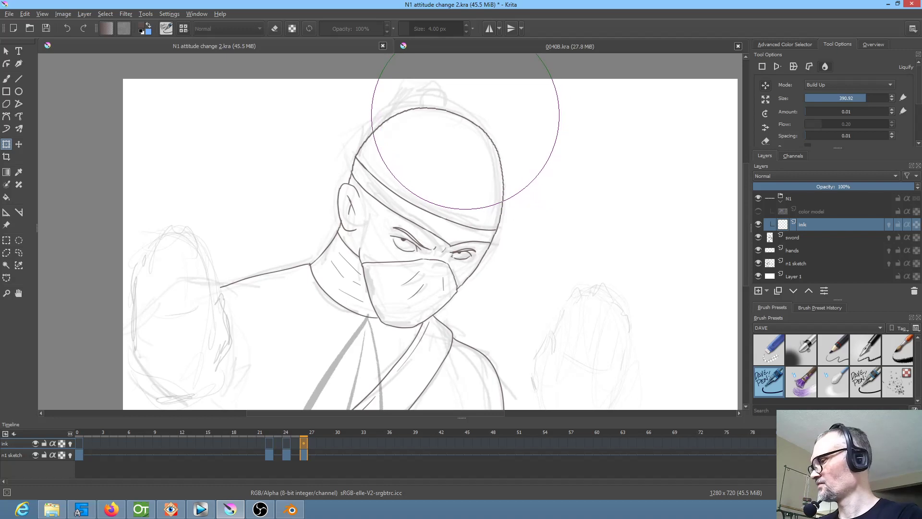
Step: Restore the unmirrored view and flip back and forth through the keyframes to compare the reshaped head with the earlier poses
key(m)
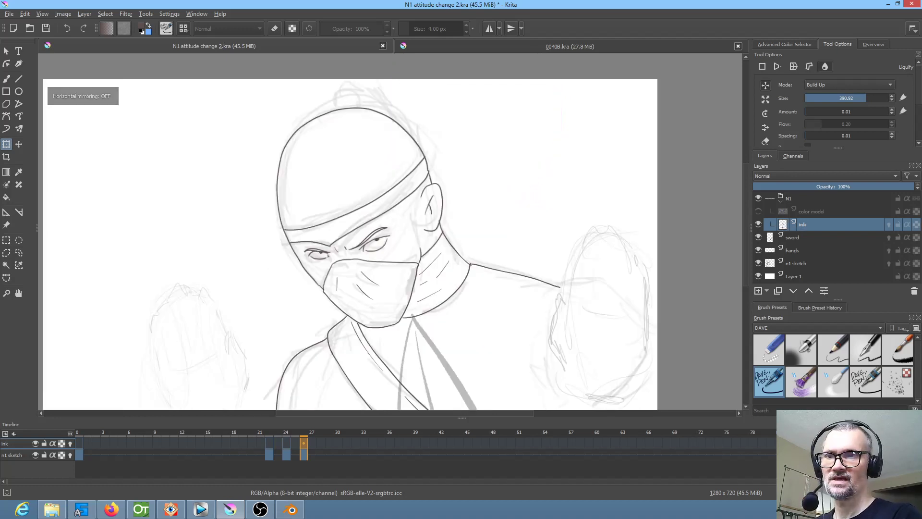
key(comma)
key(comma)
key(comma)
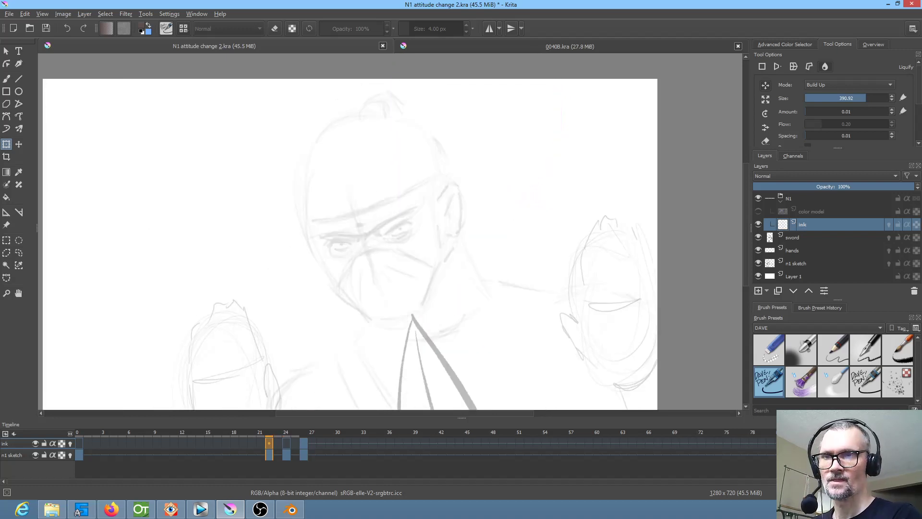
key(period)
key(period)
key(period)
key(comma)
key(period)
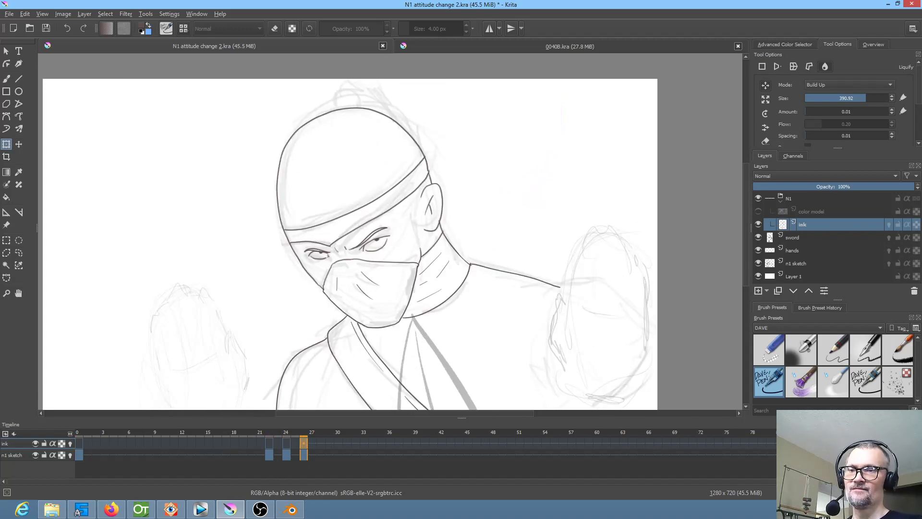
key(comma)
key(comma)
key(period)
key(period)
key(comma)
key(period)
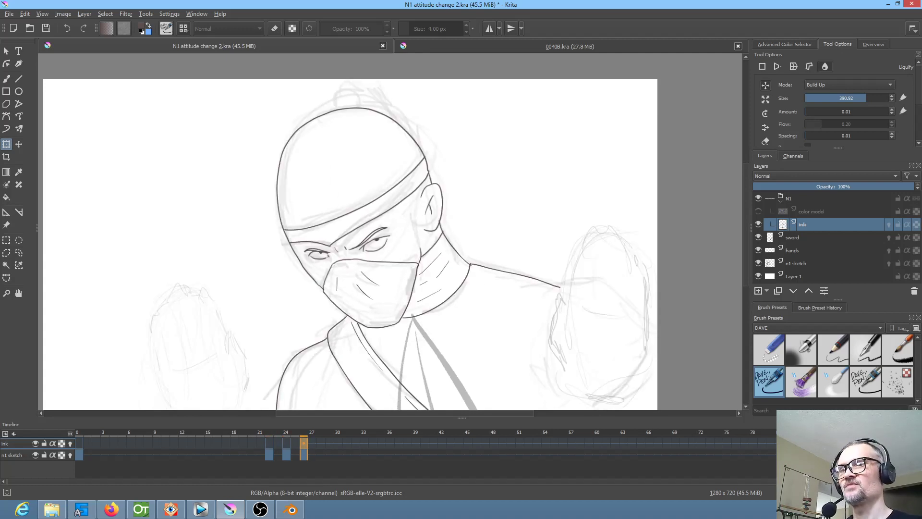
key(comma)
key(period)
key(comma)
key(period)
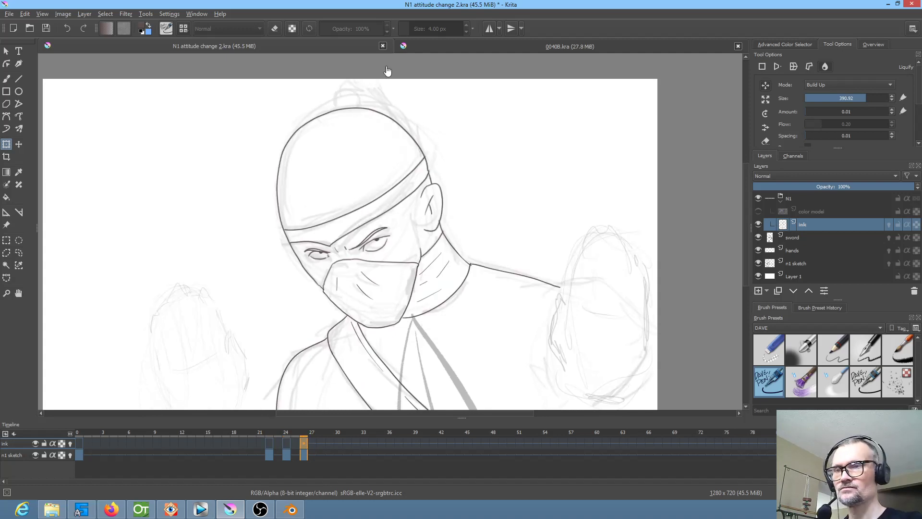
Step: Select the headband area freehand and Liquify its point between the brows towards the nose bridge with a 67.74 px brush, then deselect
scroll(344, 230, up, 4)
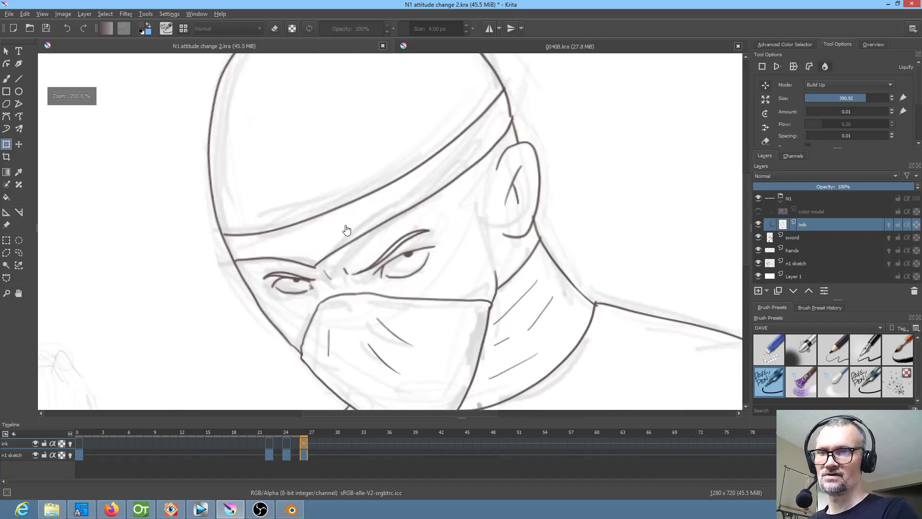
key(l)
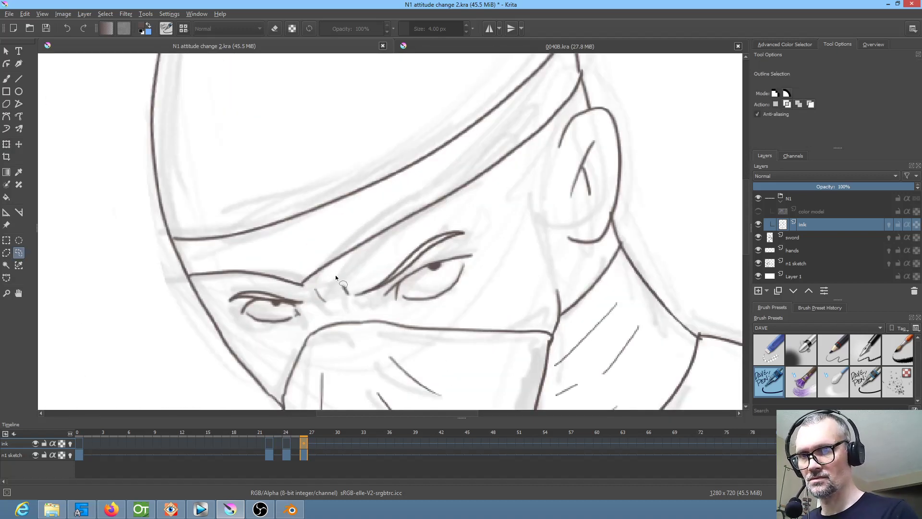
mouse_move(515, 188)
mouse_down()
mouse_move(485, 86)
mouse_move(277, 110)
mouse_move(131, 179)
mouse_move(110, 283)
mouse_move(146, 308)
mouse_move(222, 285)
mouse_up()
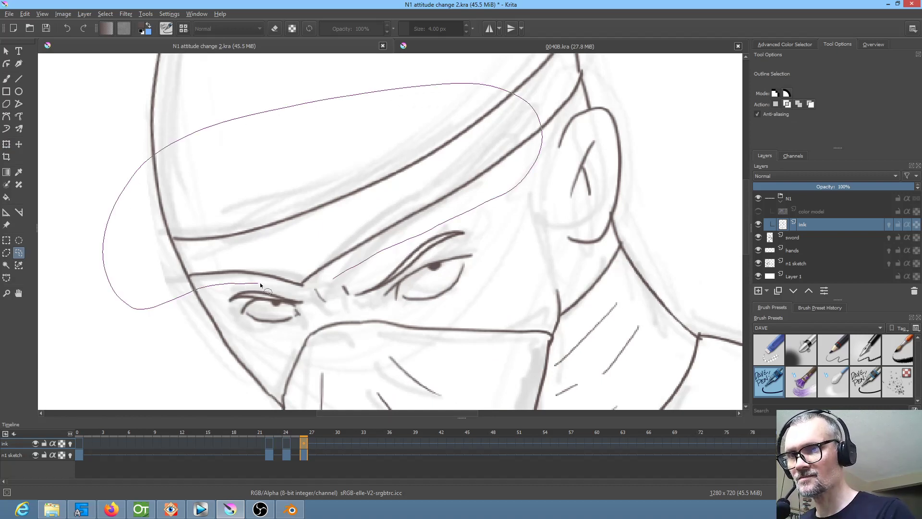
drag(298, 289, 353, 264)
key(ctrl+t)
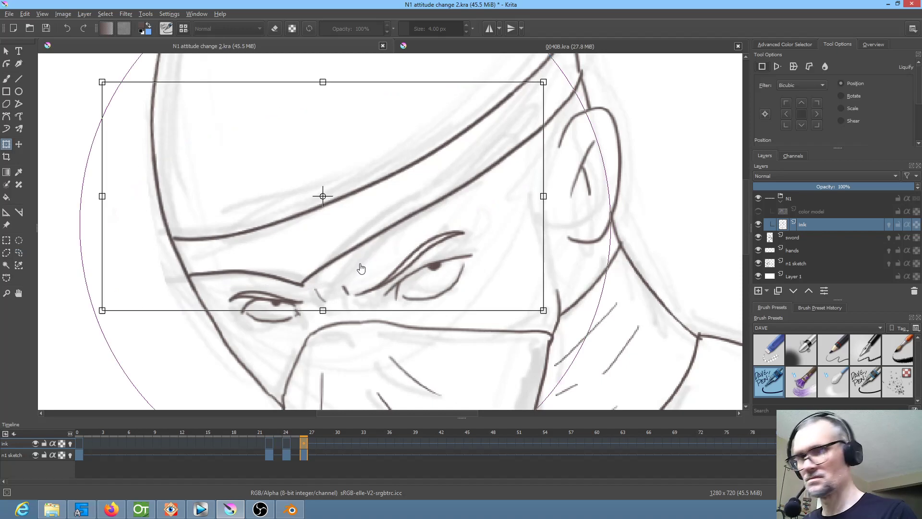
click(825, 66)
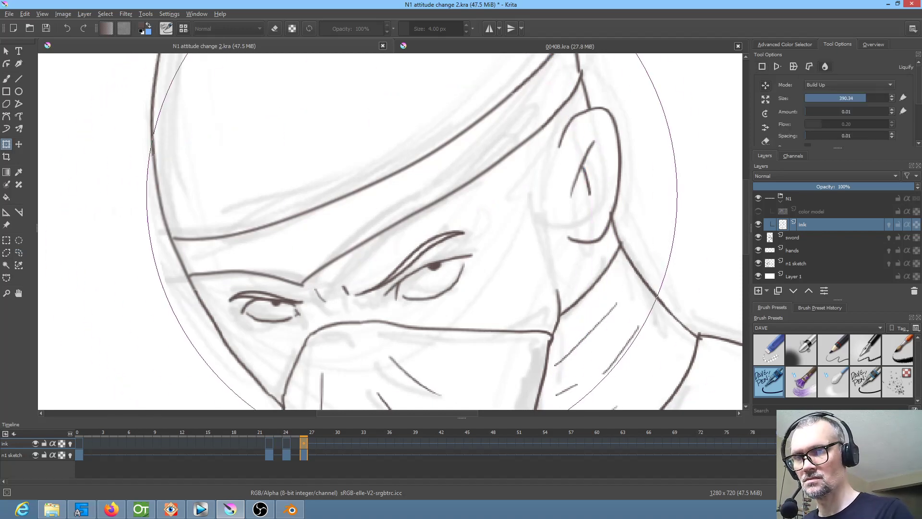
shift+drag(441, 195, 140, 195)
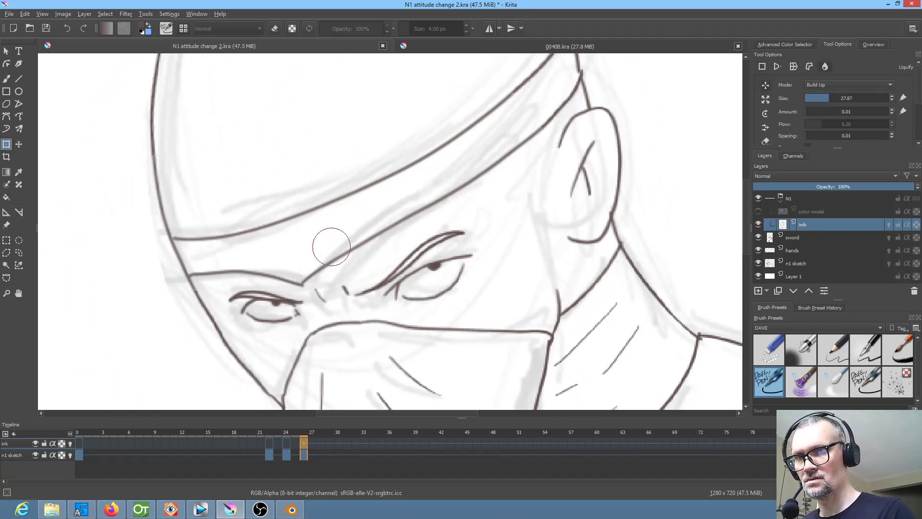
shift+drag(316, 253, 370, 253)
mouse_move(291, 257)
mouse_down()
mouse_move(325, 243)
mouse_move(336, 243)
mouse_move(334, 252)
mouse_move(371, 216)
mouse_move(351, 267)
mouse_move(309, 272)
mouse_move(313, 282)
mouse_up()
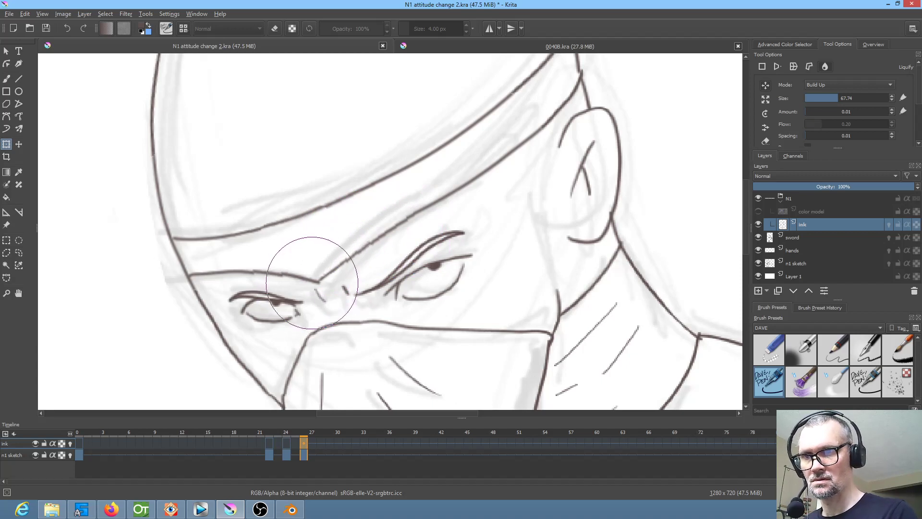
key(Return)
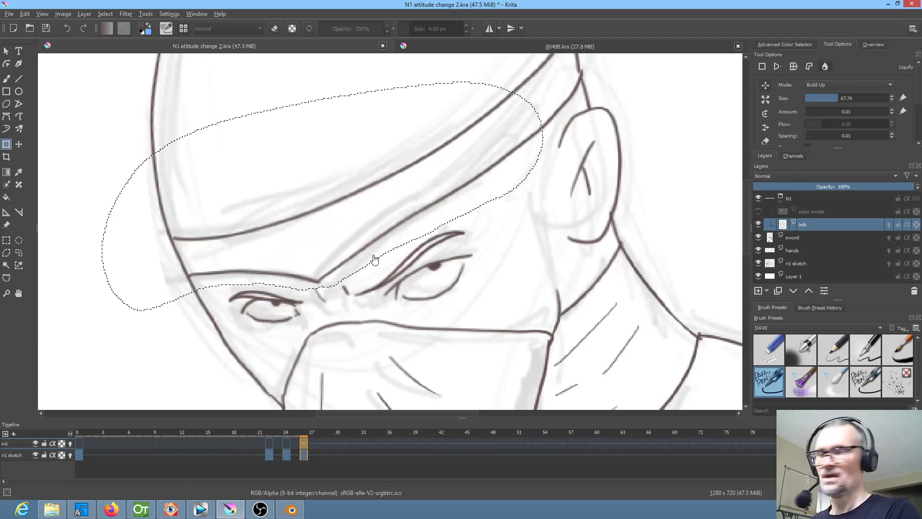
key(ctrl+shift+a)
Step: Sharpen the ink frame with an Unsharp Mask of radius 1.00, amount 0.50 and threshold 0, lightness only, and inspect the lines
scroll(375, 259, down, 2)
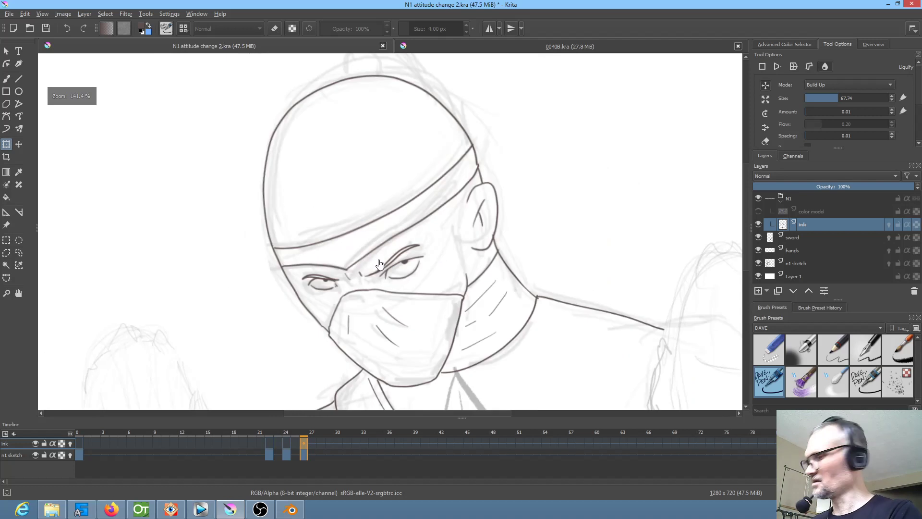
scroll(380, 264, down, 1)
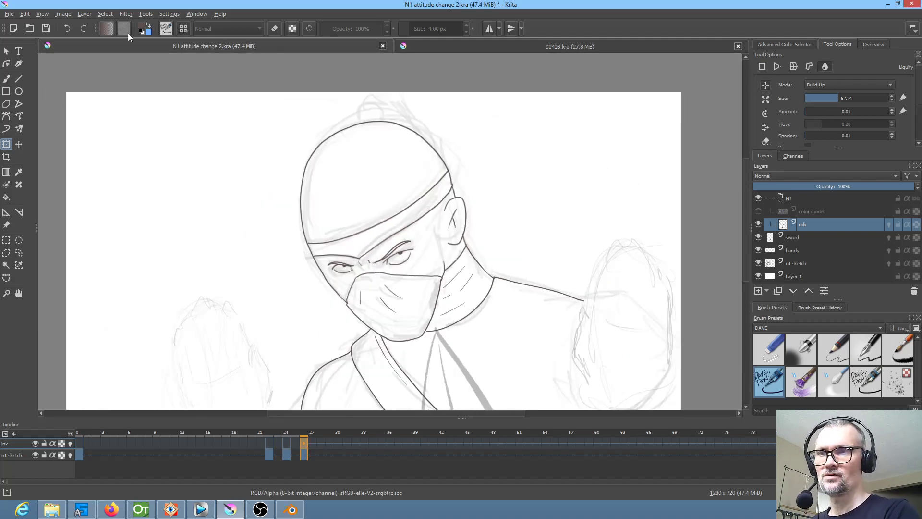
click(125, 14)
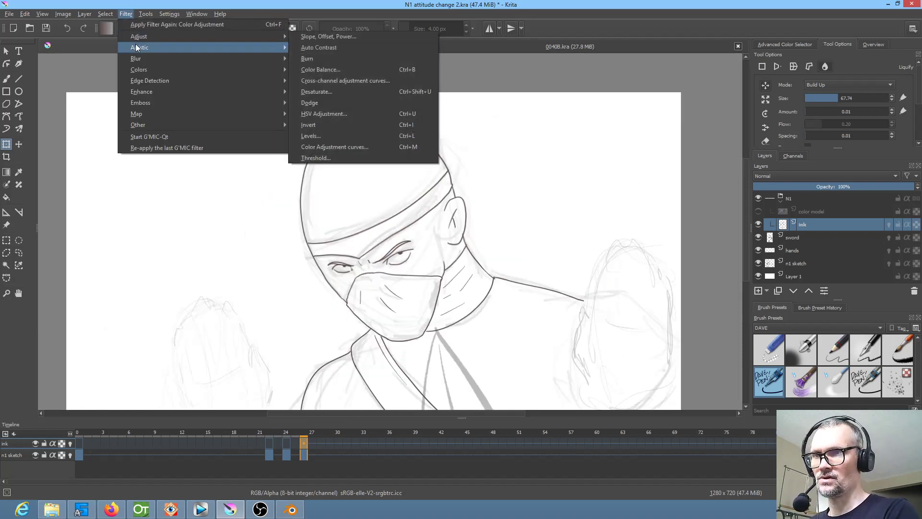
mouse_move(141, 90)
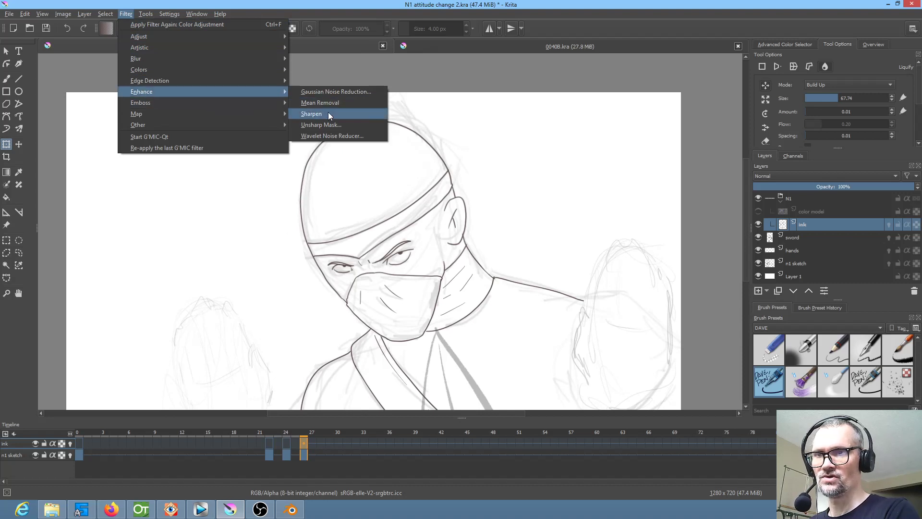
click(329, 124)
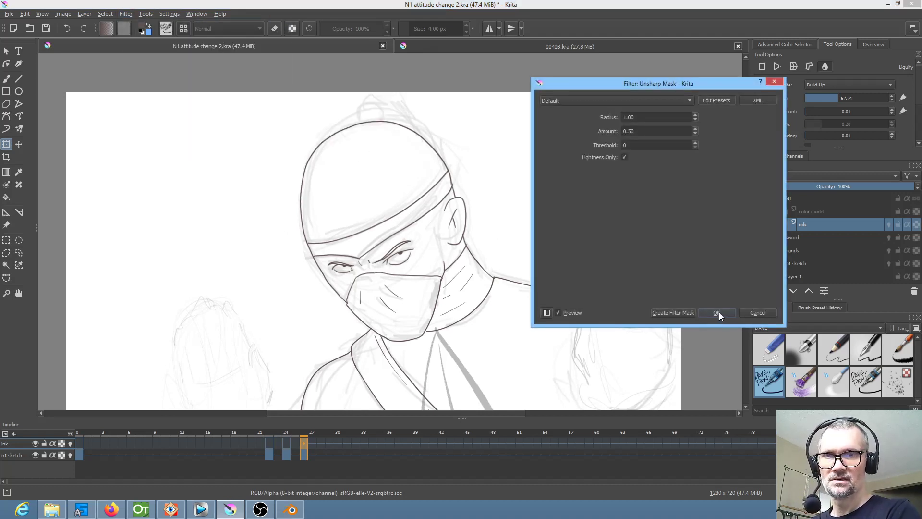
click(719, 312)
scroll(418, 237, up, 3)
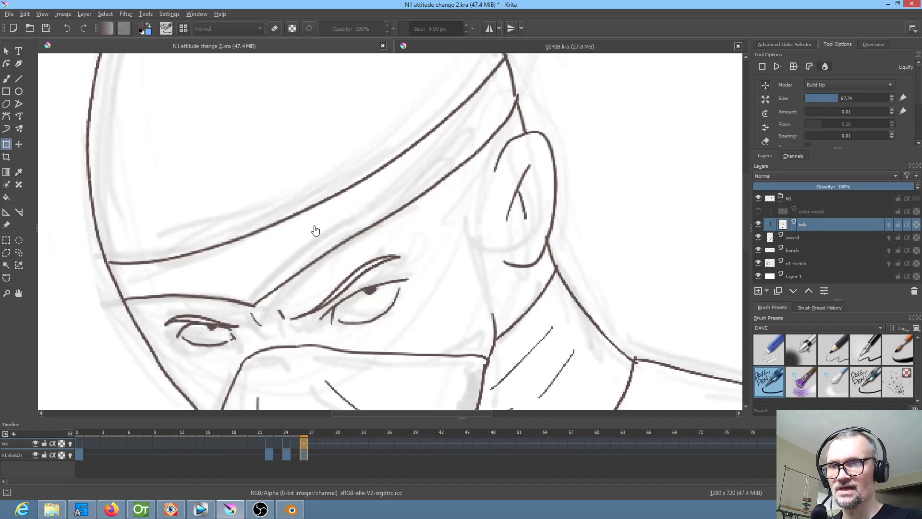
scroll(252, 193, down, 2)
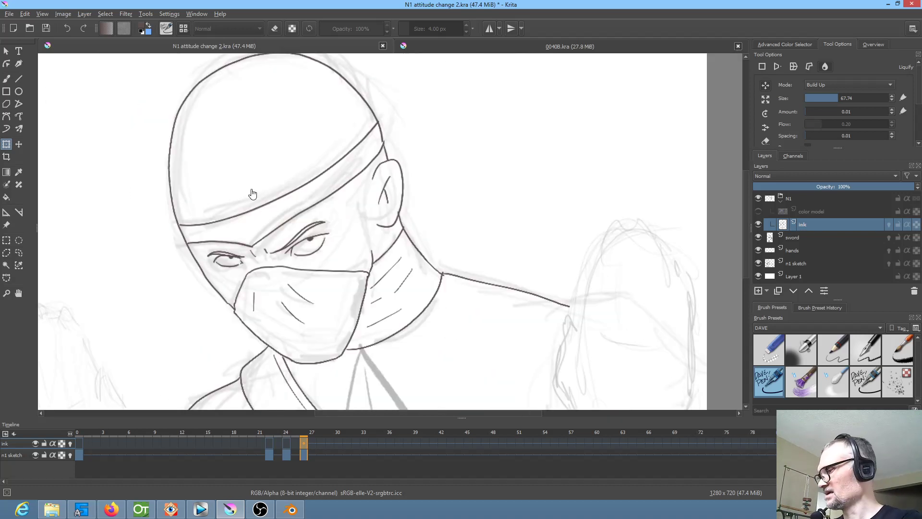
scroll(252, 193, down, 1)
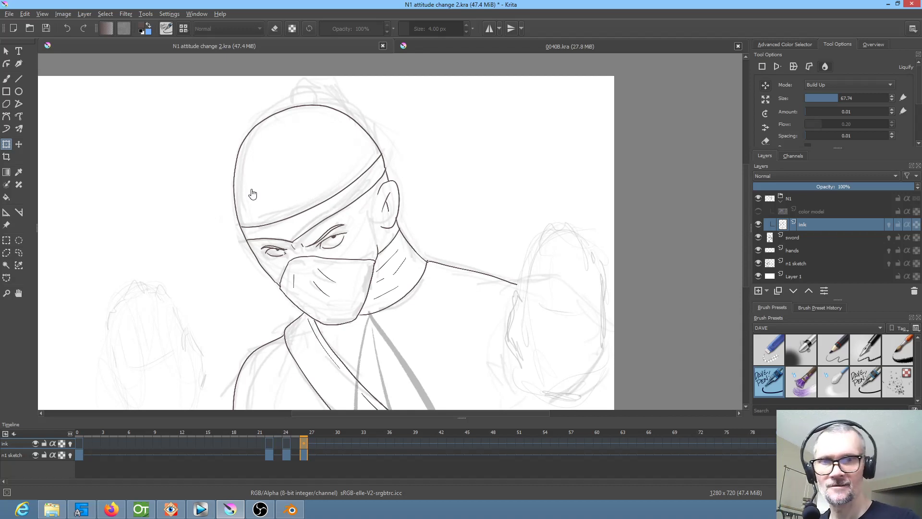
Step: Ink a small rounded topknot on the crown of the head with the 4 px pen, both ends meeting the head outline
mouse_move(328, 135)
mouse_down()
mouse_move(406, 235)
mouse_move(422, 233)
mouse_up()
key(b)
scroll(422, 240, up, 4)
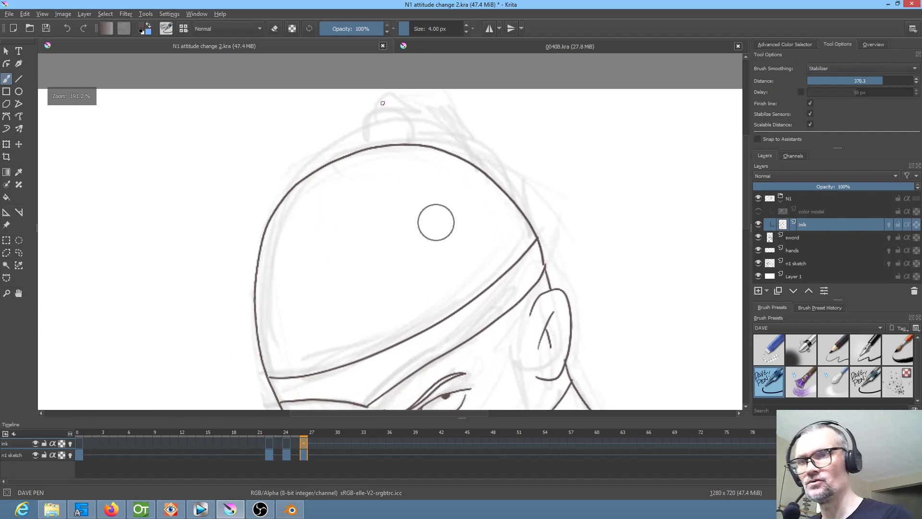
drag(374, 129, 398, 124)
scroll(415, 145, up, 8)
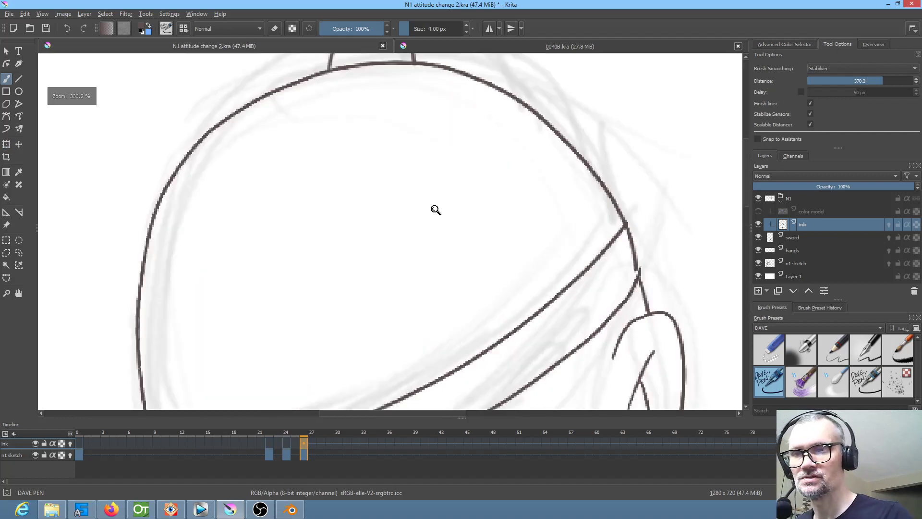
scroll(515, 321, down, 2)
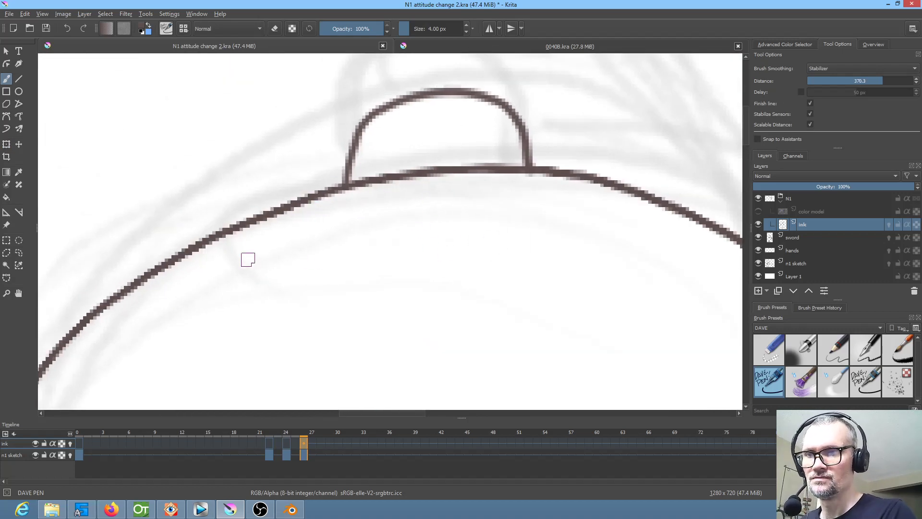
scroll(413, 257, down, 1)
scroll(412, 257, down, 1)
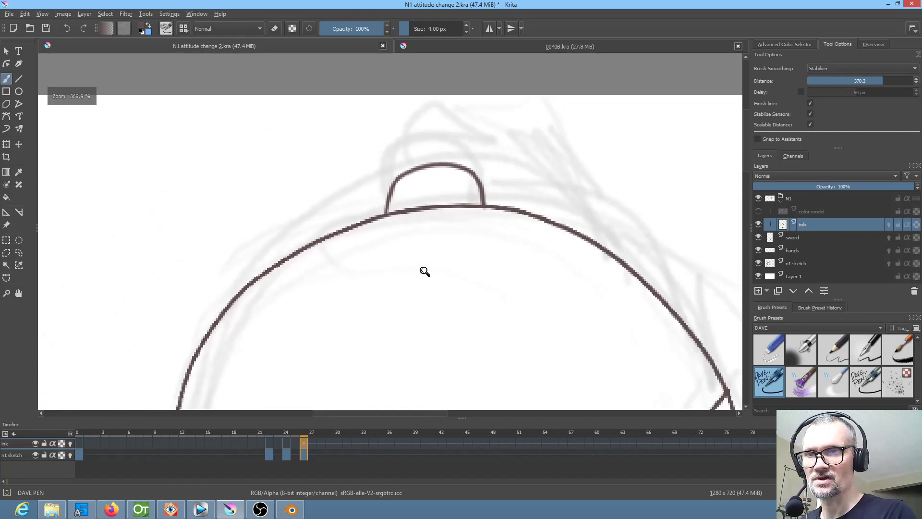
Step: Ink the larger outer outline of the tied hair around the small topknot, running down to the back of the head
scroll(445, 299, down, 1)
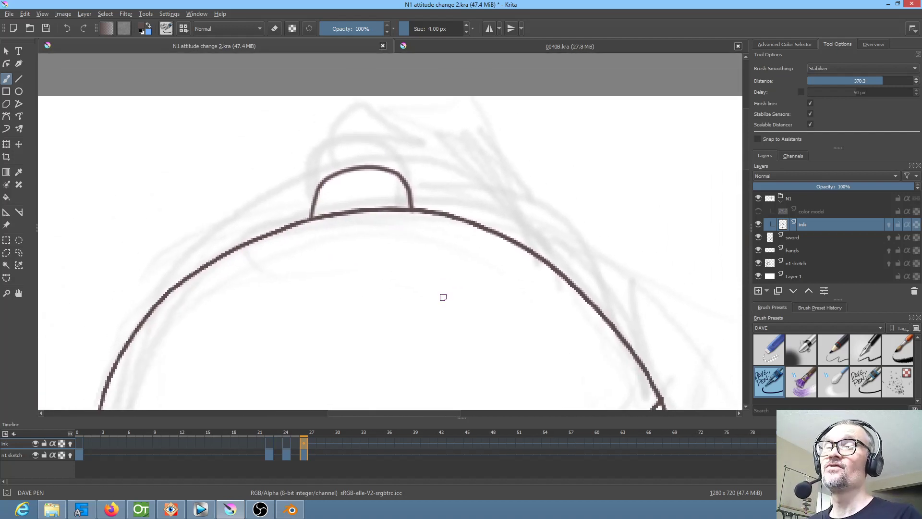
scroll(445, 299, down, 1)
mouse_move(475, 289)
mouse_down()
mouse_move(465, 192)
mouse_move(459, 212)
mouse_up()
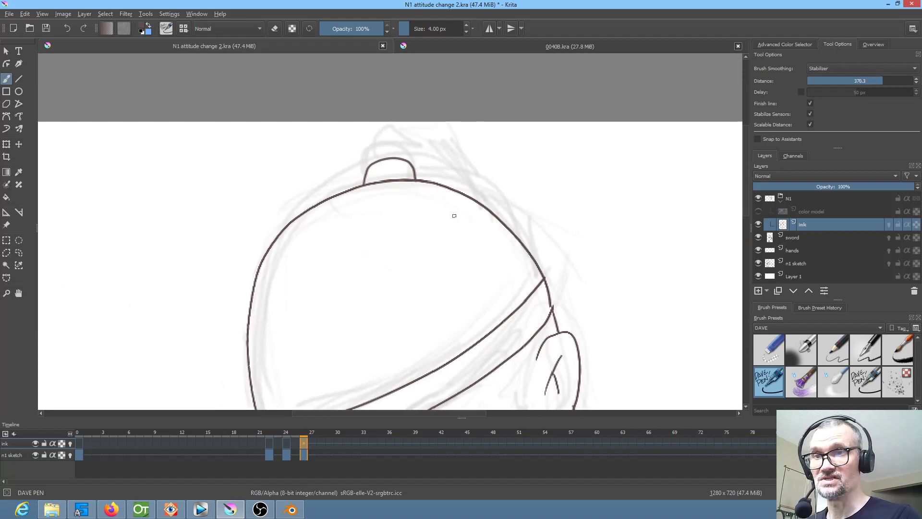
mouse_move(368, 168)
mouse_down()
mouse_move(386, 135)
mouse_move(416, 134)
mouse_move(463, 190)
mouse_up()
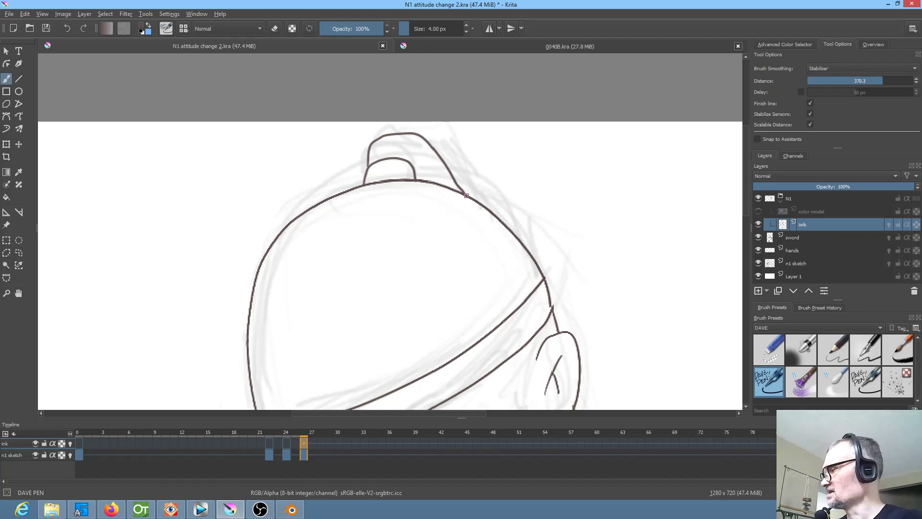
Step: Isolate the ink layer and examine the head's line art without the sketch beneath it
key(i)
scroll(482, 233, down, 1)
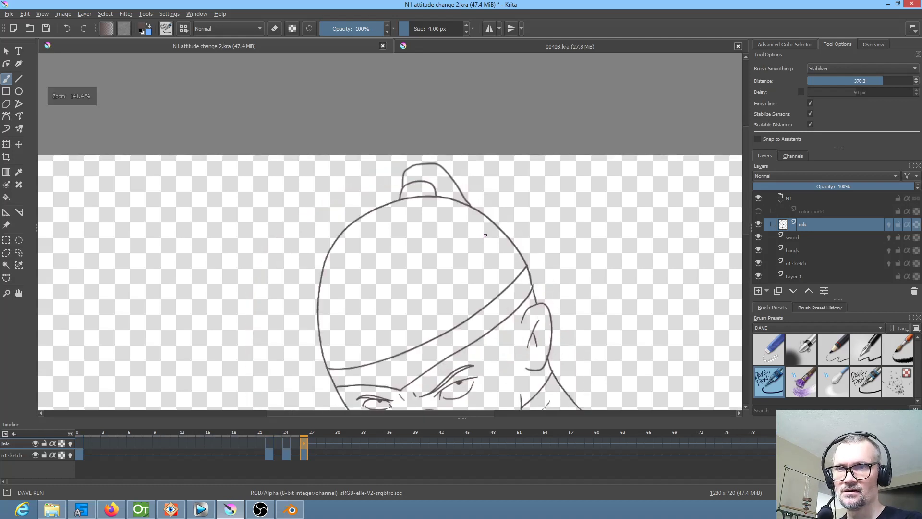
drag(518, 259, 510, 222)
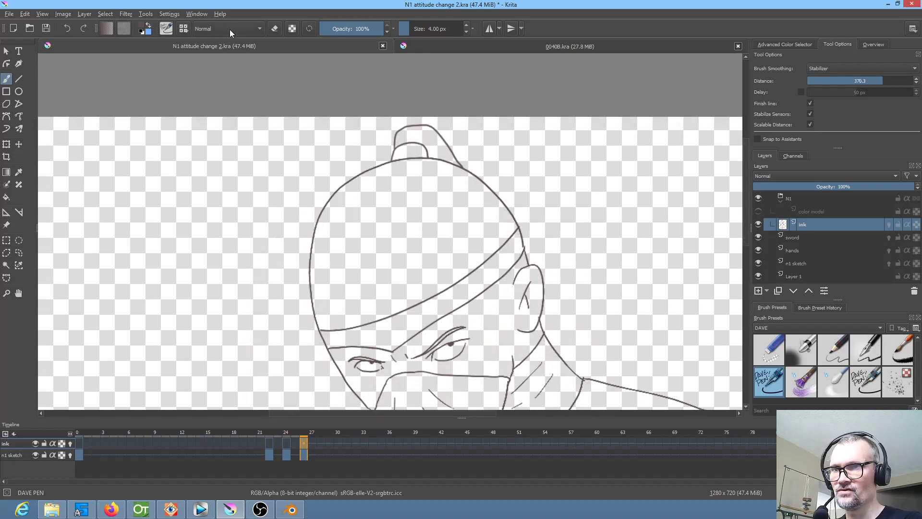
Step: Choose the Fill tool, sample the light pink skin tone from the color model layer, then hide that layer and reselect ink
key(f)
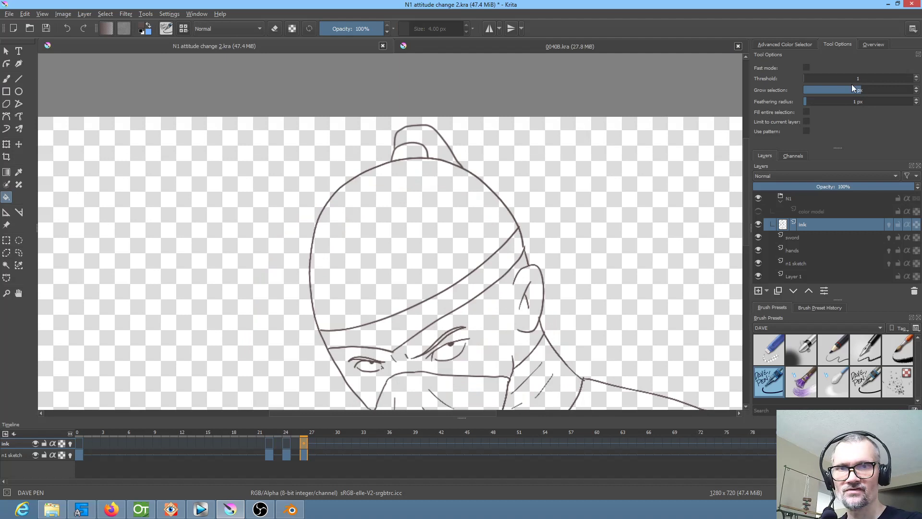
click(758, 210)
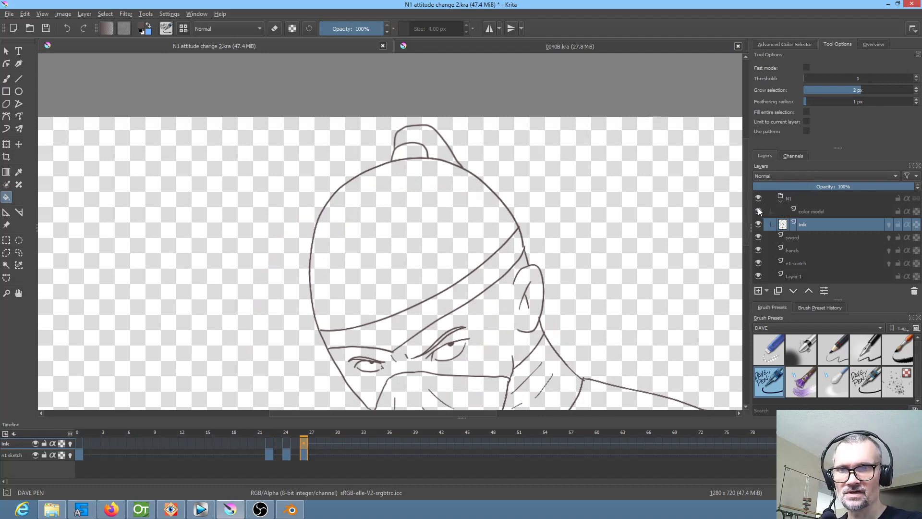
click(791, 210)
ctrl+click(331, 172)
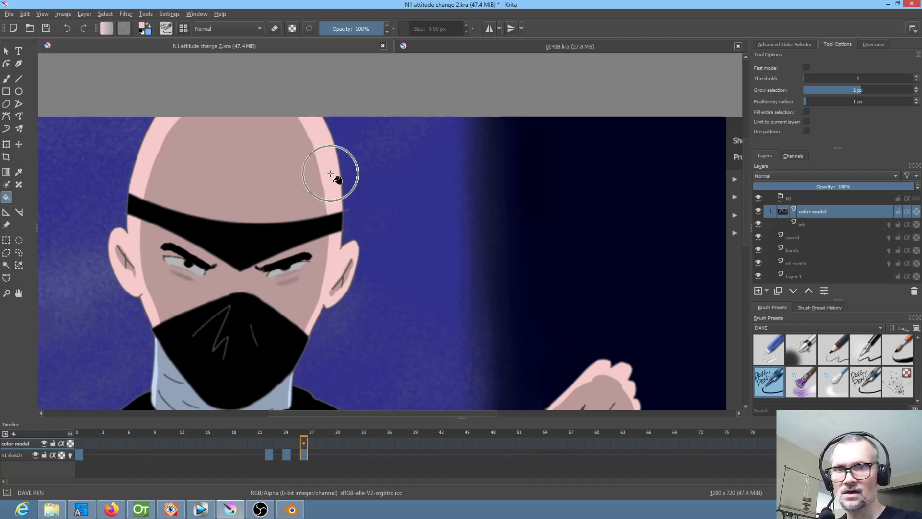
click(758, 212)
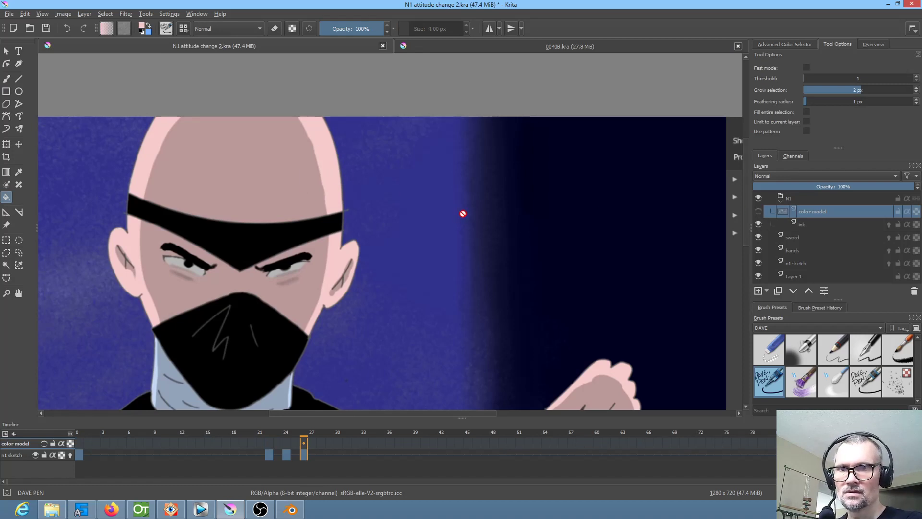
click(812, 224)
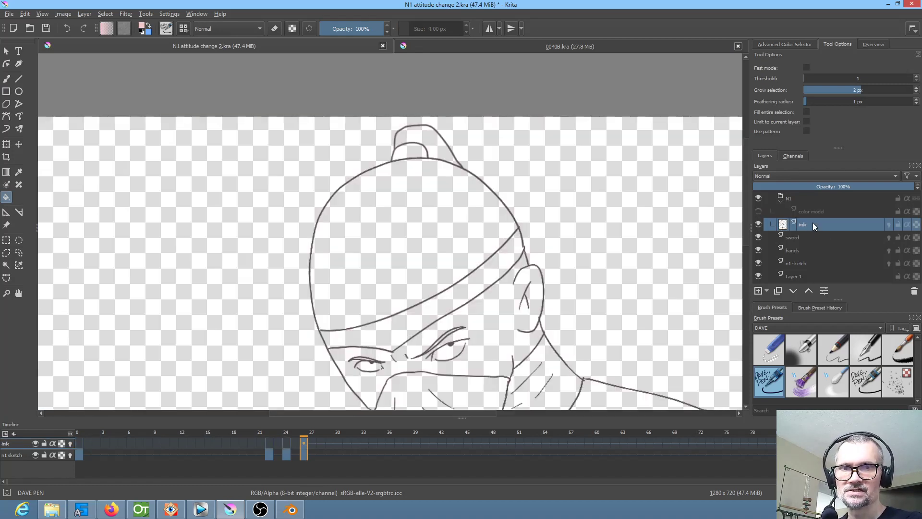
Step: Try filling the head above the headband with the pink in Normal mode, inspect the fill edges along the lines, and undo it
click(400, 216)
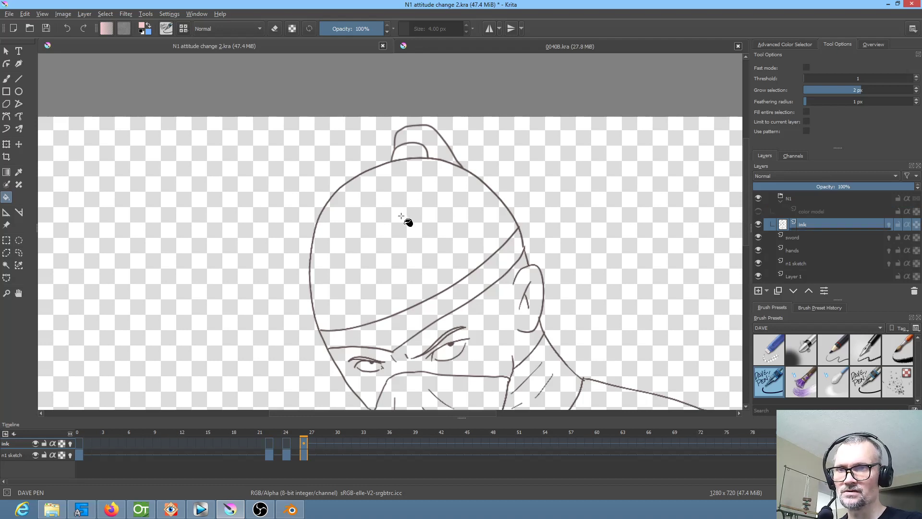
scroll(469, 180, up, 3)
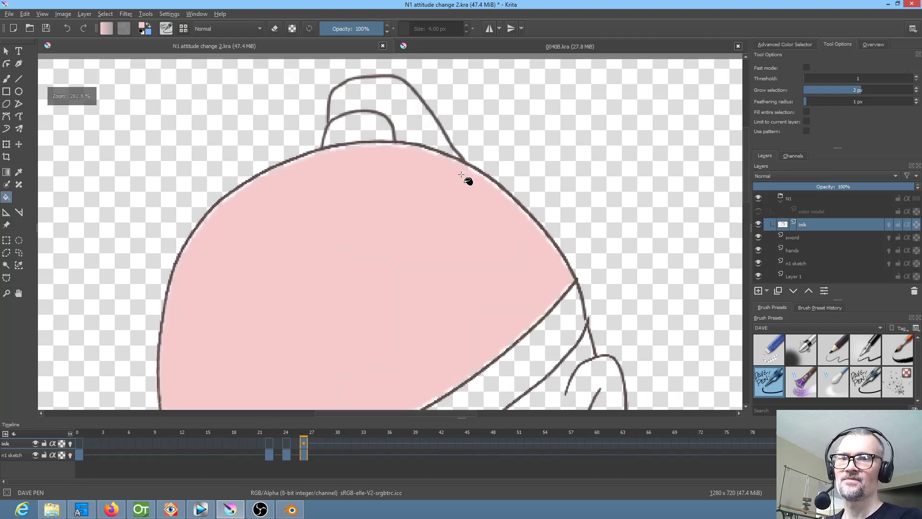
scroll(451, 182, down, 1)
drag(411, 191, 558, 163)
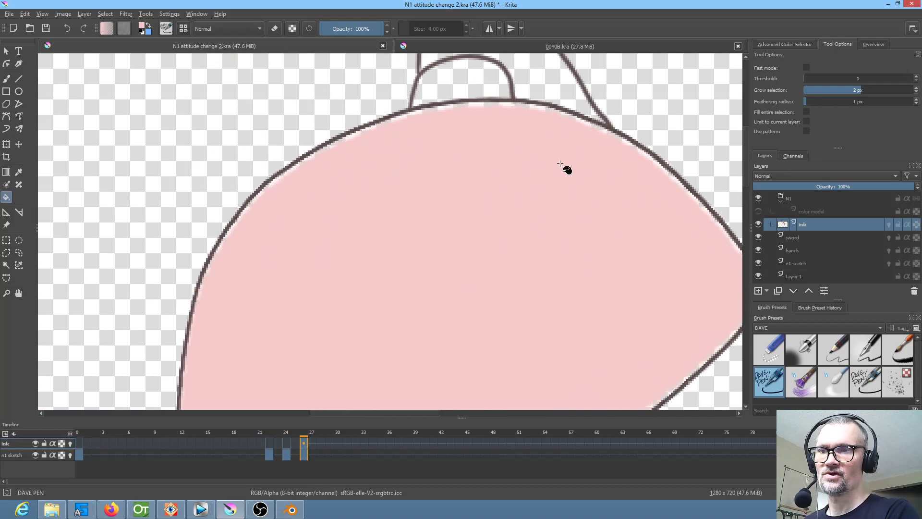
scroll(541, 172, down, 1)
drag(517, 190, 389, 172)
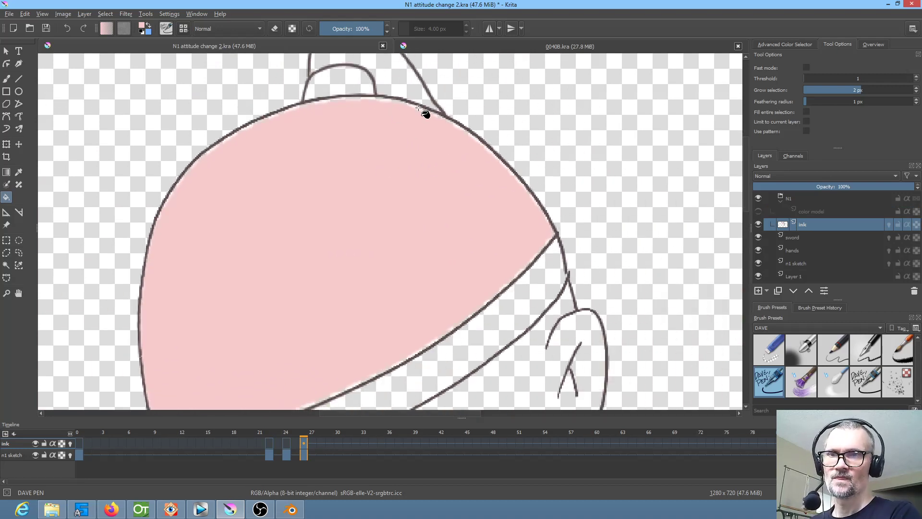
click(293, 148)
click(314, 175)
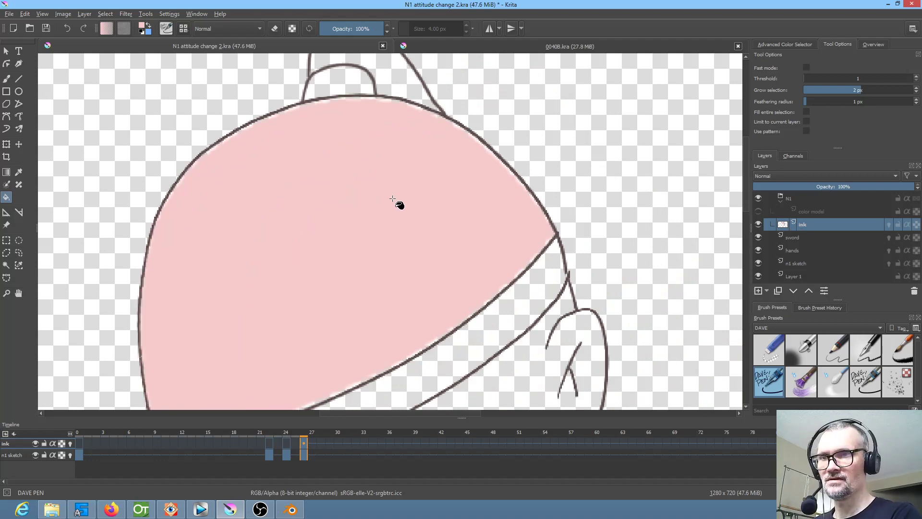
key(ctrl+z)
Step: Try repeated pink fills on the head above the headband with the Behind blending mode, inspect the edges, and undo them
click(223, 30)
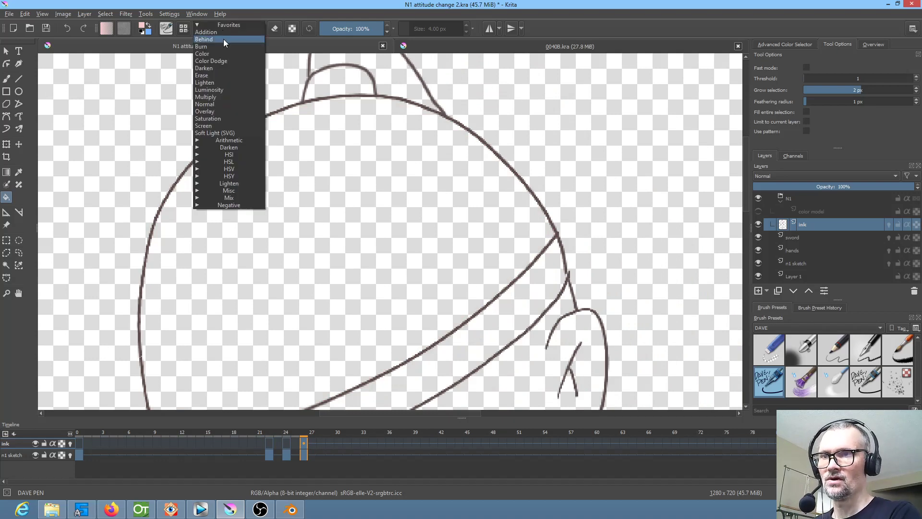
click(223, 38)
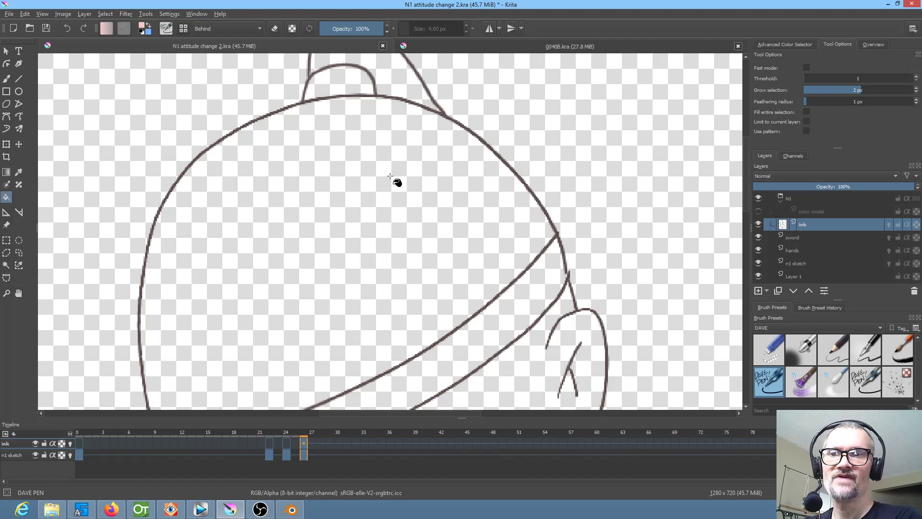
scroll(396, 183, down, 2)
scroll(382, 190, down, 1)
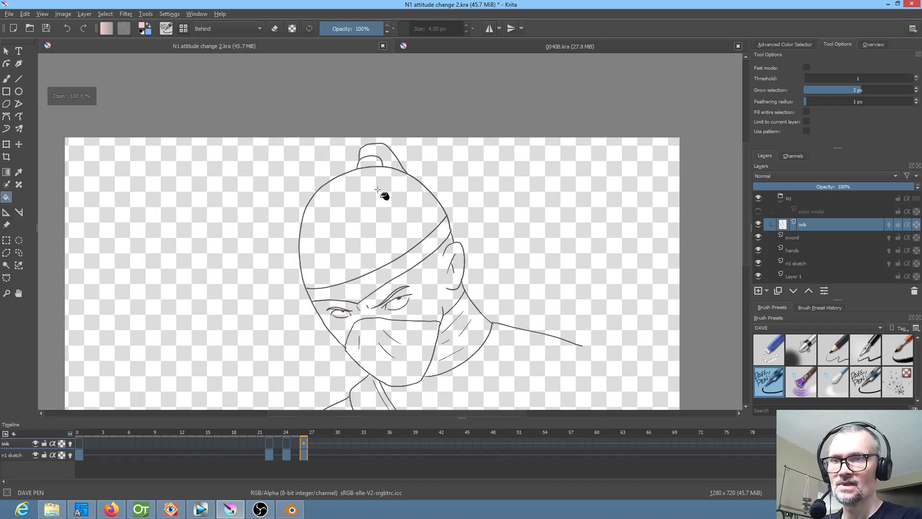
scroll(380, 183, up, 4)
drag(382, 180, 389, 239)
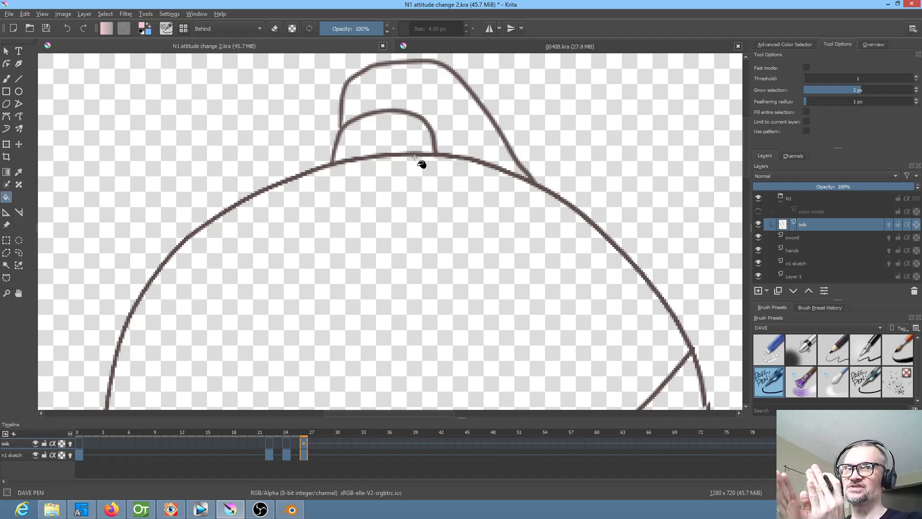
click(357, 212)
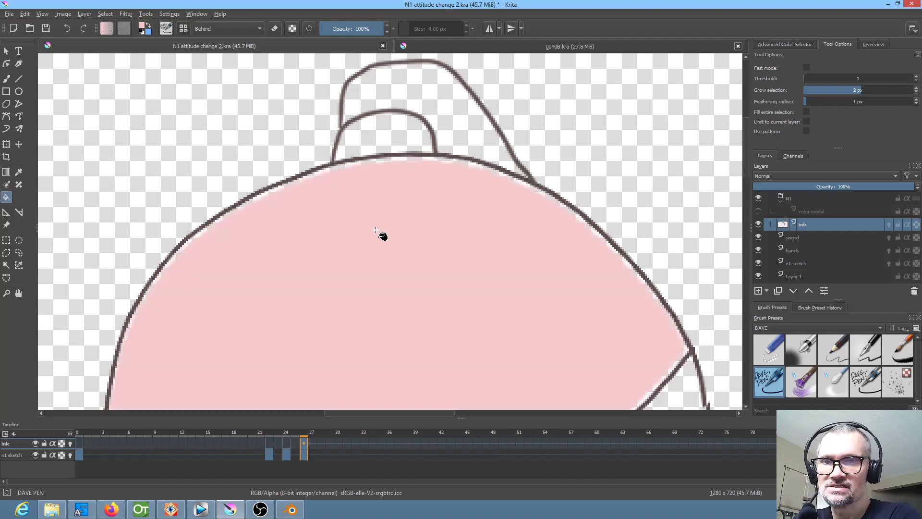
click(391, 272)
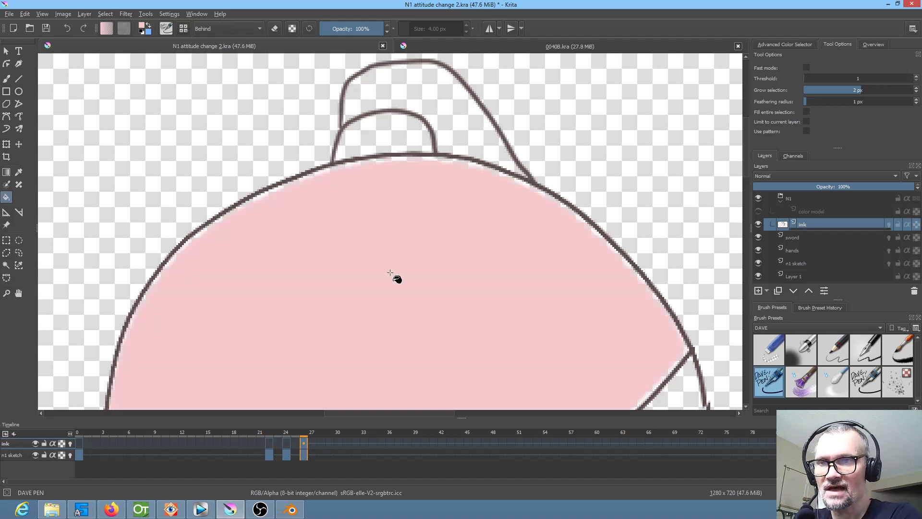
click(391, 271)
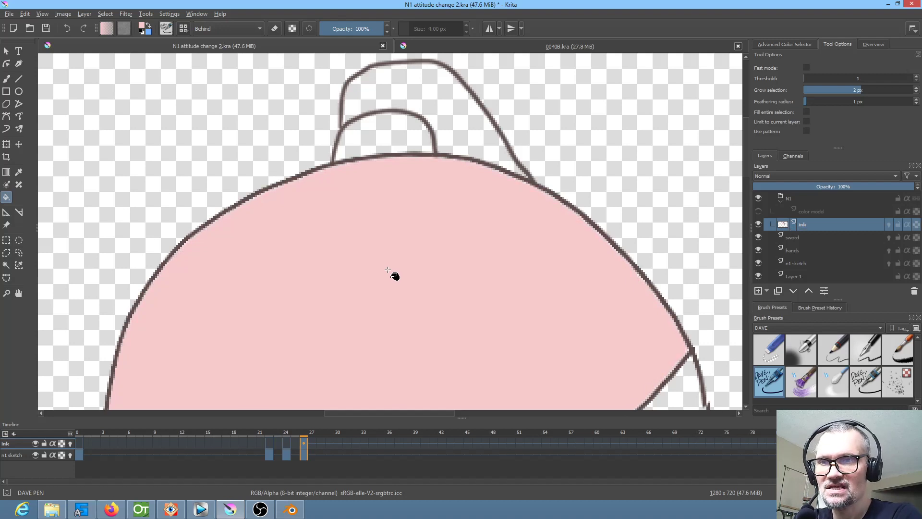
scroll(392, 273, down, 3)
scroll(452, 314, down, 2)
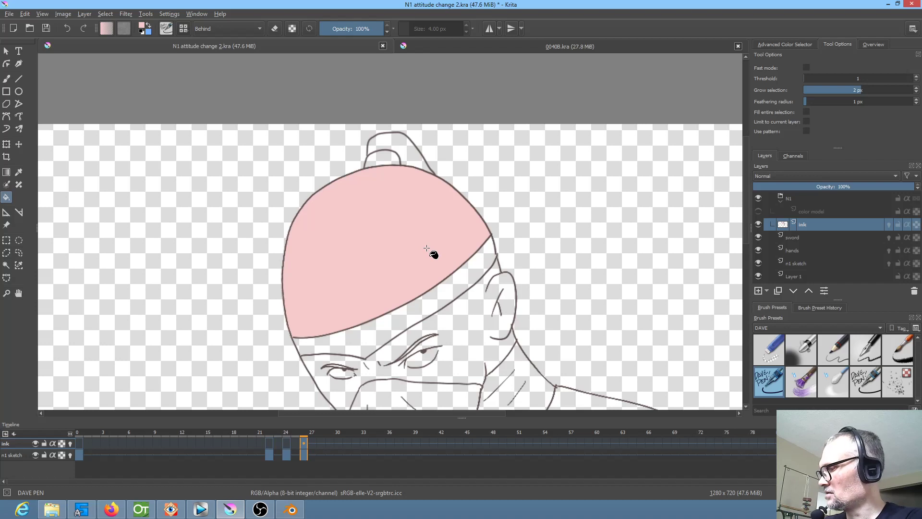
key(ctrl+z)
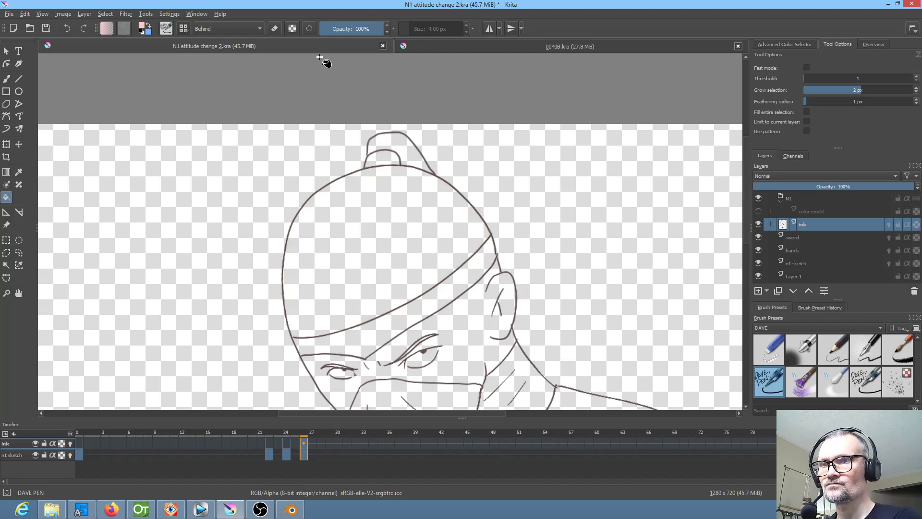
Step: Return to the brush with the dark brown sampled from the head outline, and end the ink layer's isolation
key(b)
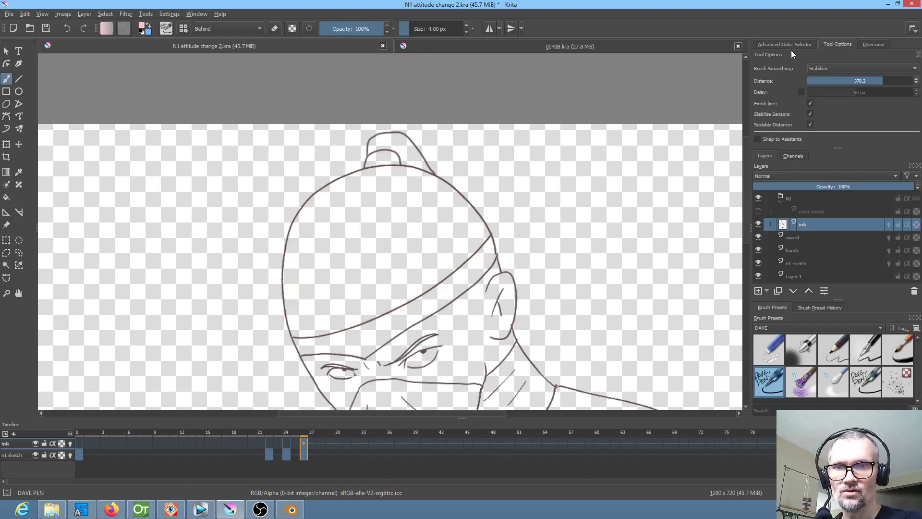
scroll(434, 183, up, 6)
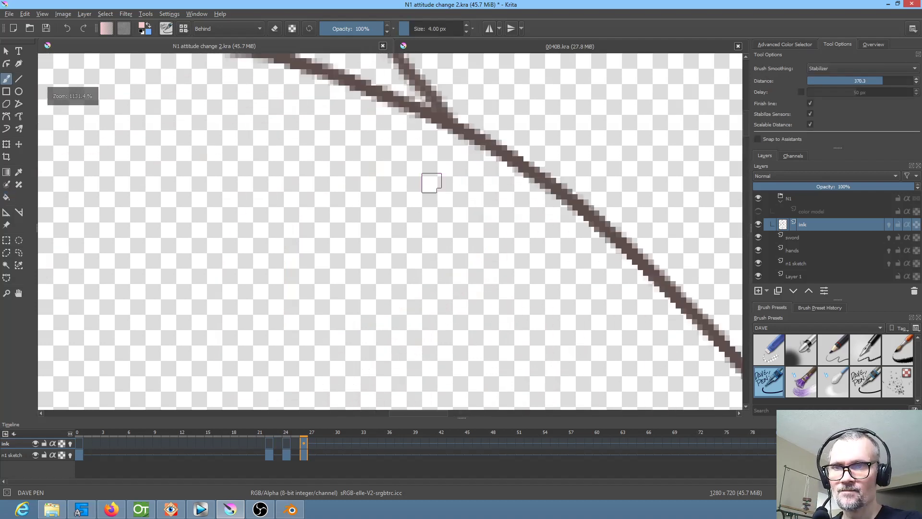
ctrl+click(446, 115)
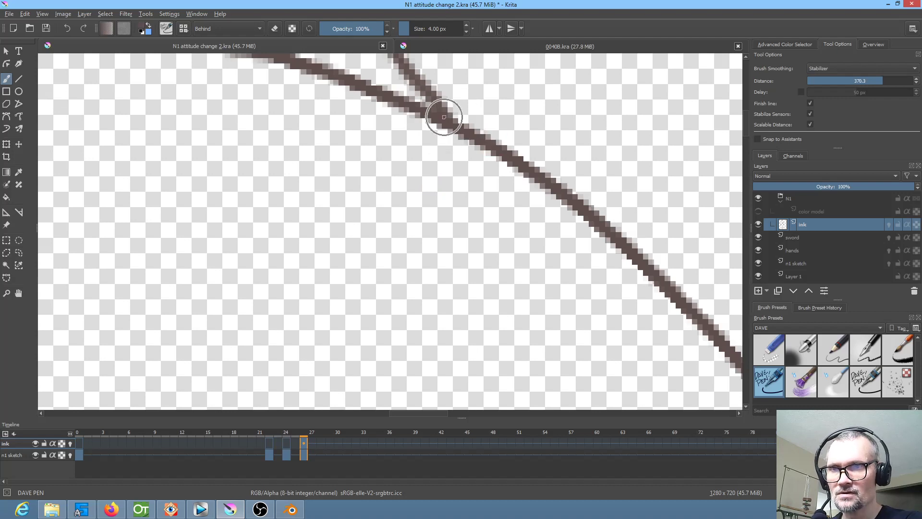
scroll(438, 132, down, 5)
scroll(439, 138, down, 2)
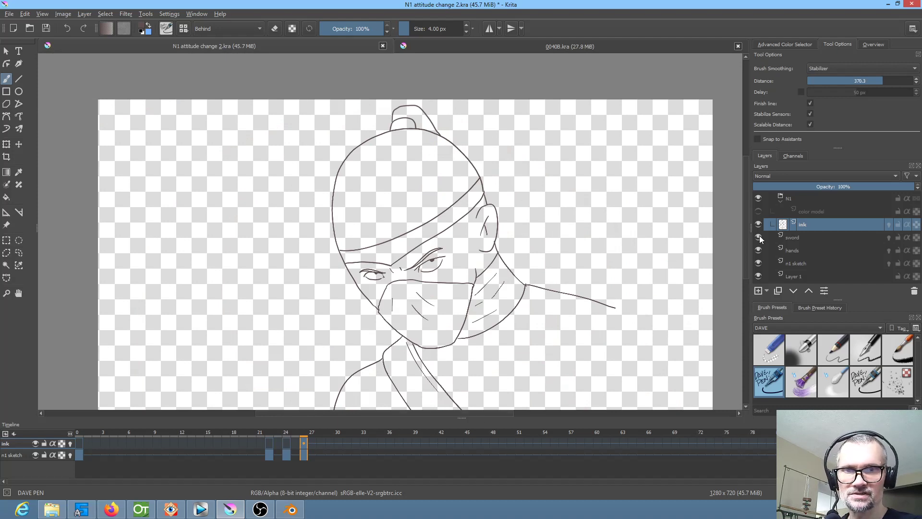
key(i)
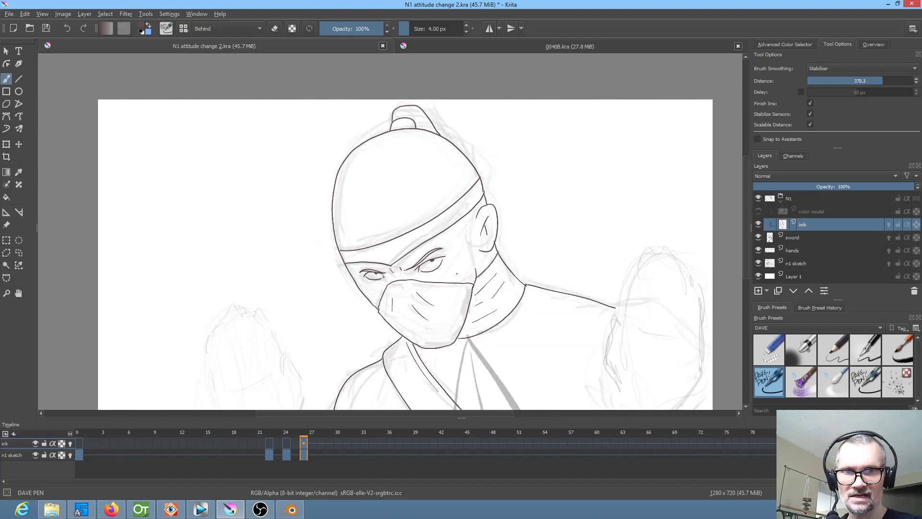
Step: Select the hands layer and the Pencil-2 preset with brush smoothing set to None, framing the raised hand sketch beside the shoulder
click(801, 253)
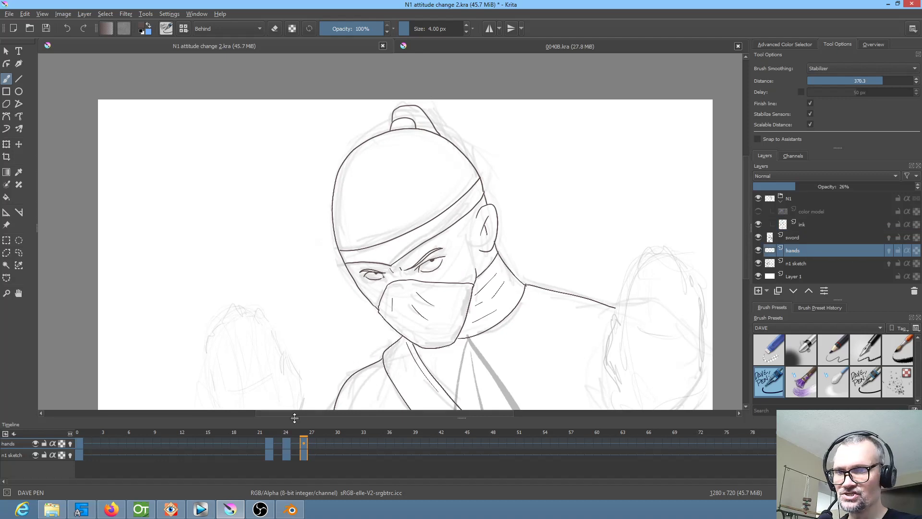
drag(554, 353, 504, 306)
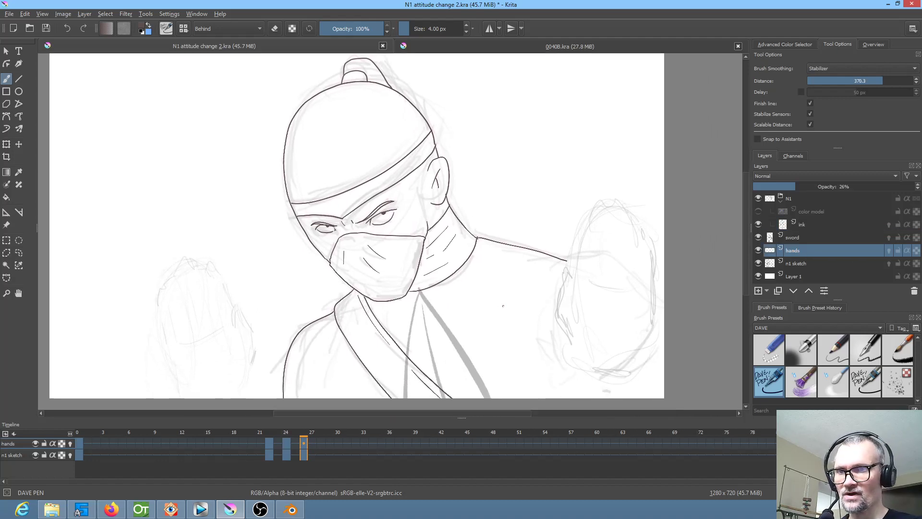
click(848, 343)
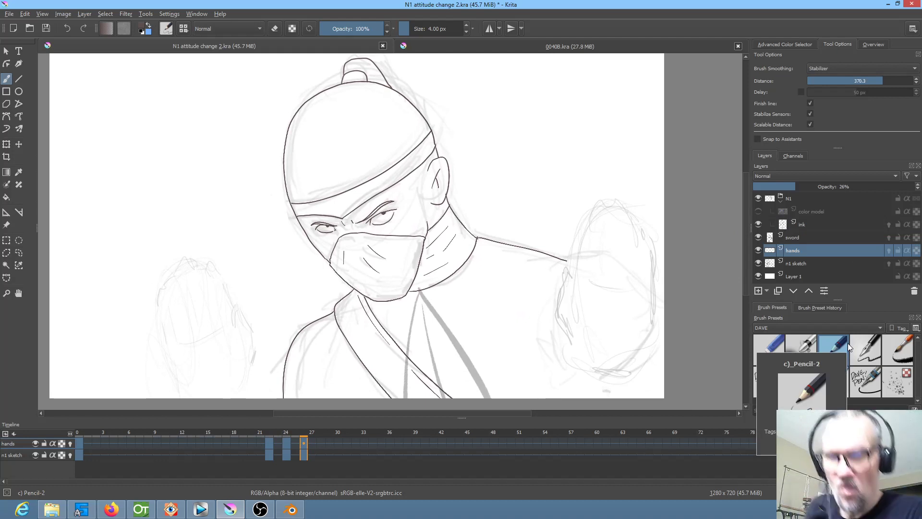
drag(606, 288, 555, 248)
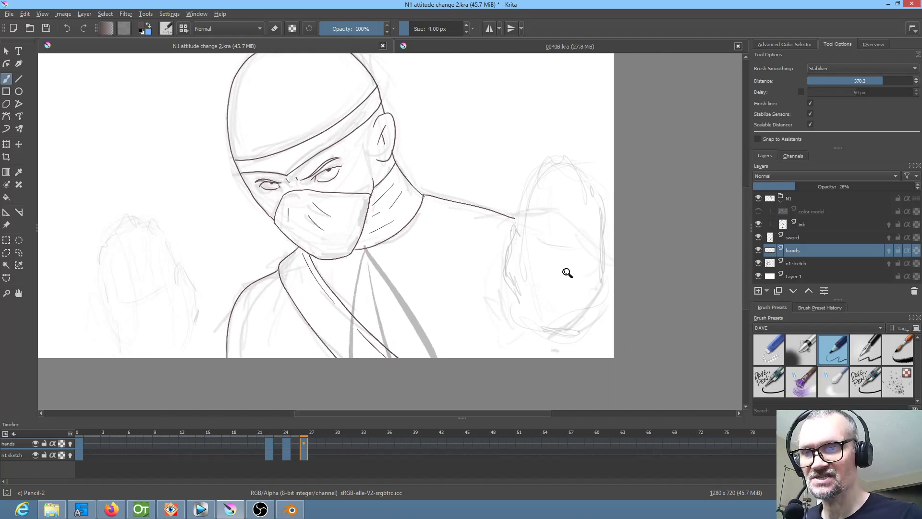
scroll(556, 284, up, 2)
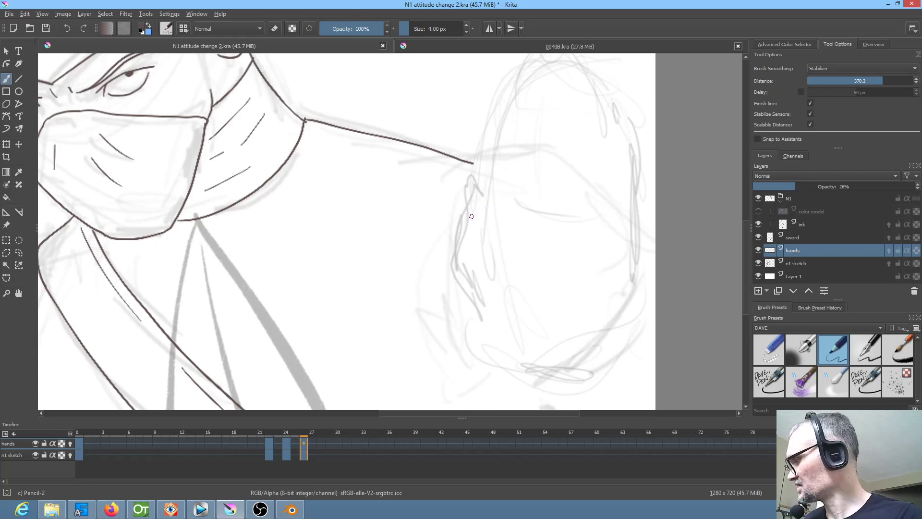
key(n)
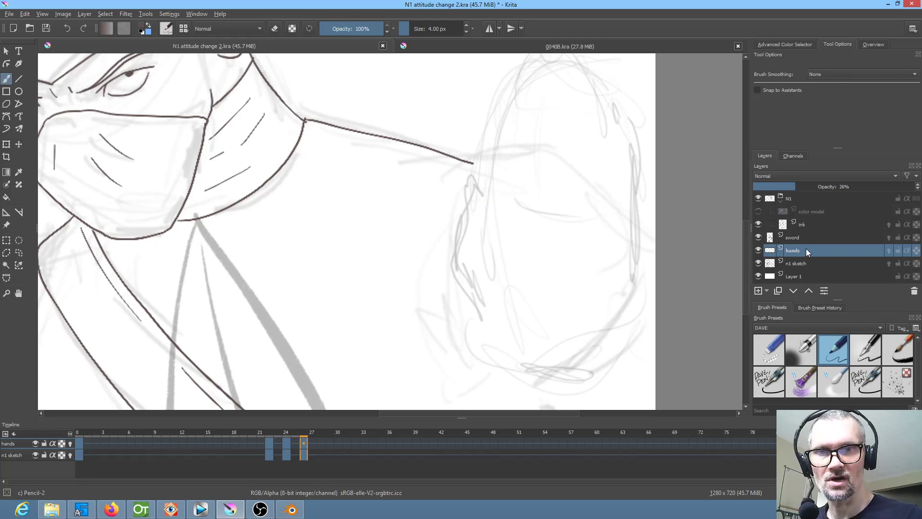
Step: Set the hands layer's opacity to 48% and sketch the thumb and palm outline of the raised hand beside the shoulder in black
mouse_move(817, 186)
mouse_down()
mouse_move(872, 182)
mouse_move(833, 186)
mouse_up()
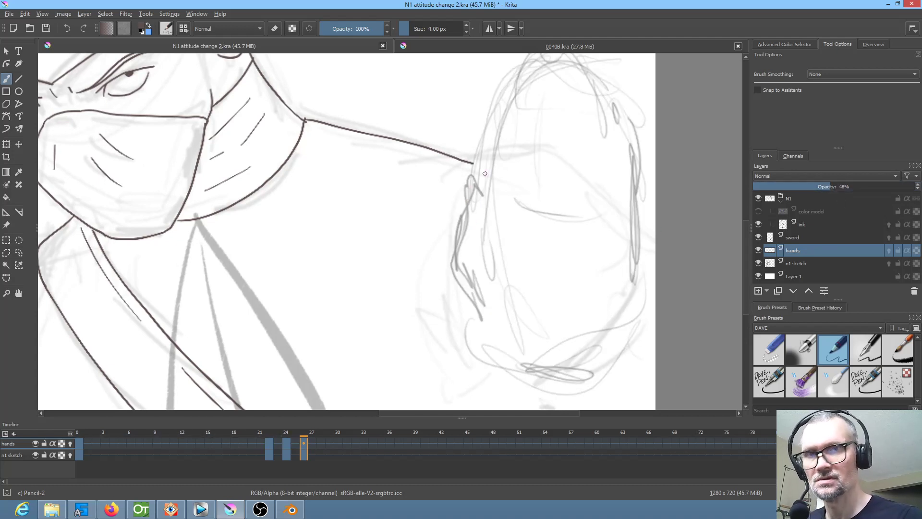
click(798, 44)
mouse_move(468, 187)
mouse_down()
mouse_move(458, 243)
mouse_move(492, 198)
mouse_move(493, 240)
mouse_move(480, 250)
mouse_move(491, 258)
mouse_move(464, 276)
mouse_move(476, 269)
mouse_up()
mouse_move(474, 185)
mouse_down()
mouse_move(464, 222)
mouse_move(487, 239)
mouse_up()
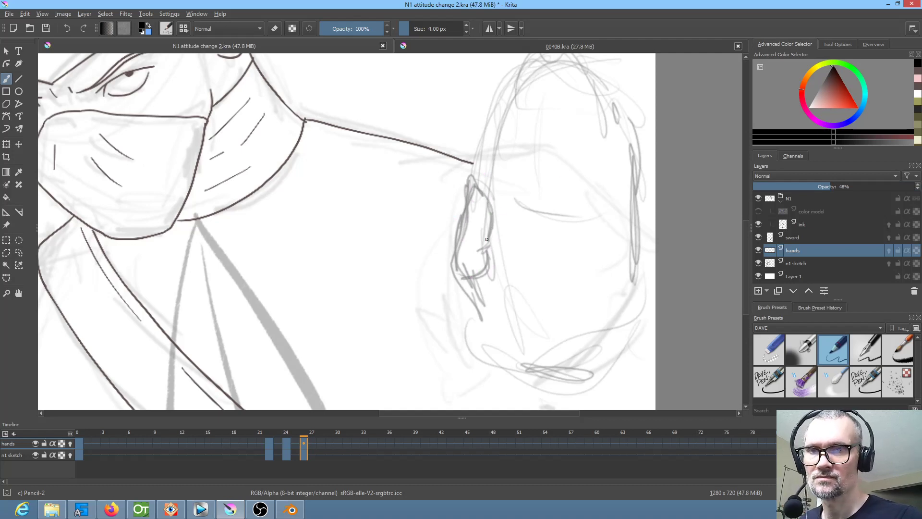
drag(577, 208, 556, 204)
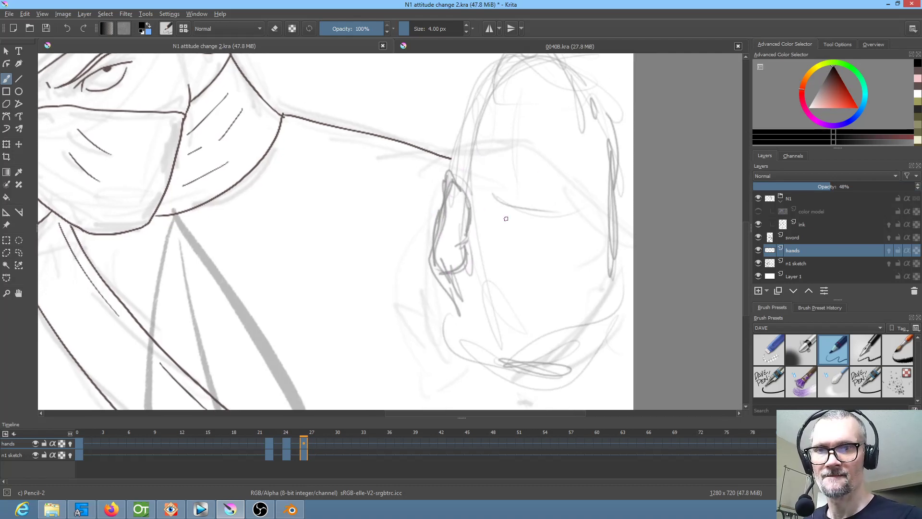
mouse_move(454, 294)
mouse_down()
mouse_move(504, 352)
mouse_move(495, 342)
mouse_move(533, 356)
mouse_move(557, 350)
mouse_move(599, 321)
mouse_move(613, 267)
mouse_move(610, 233)
mouse_up()
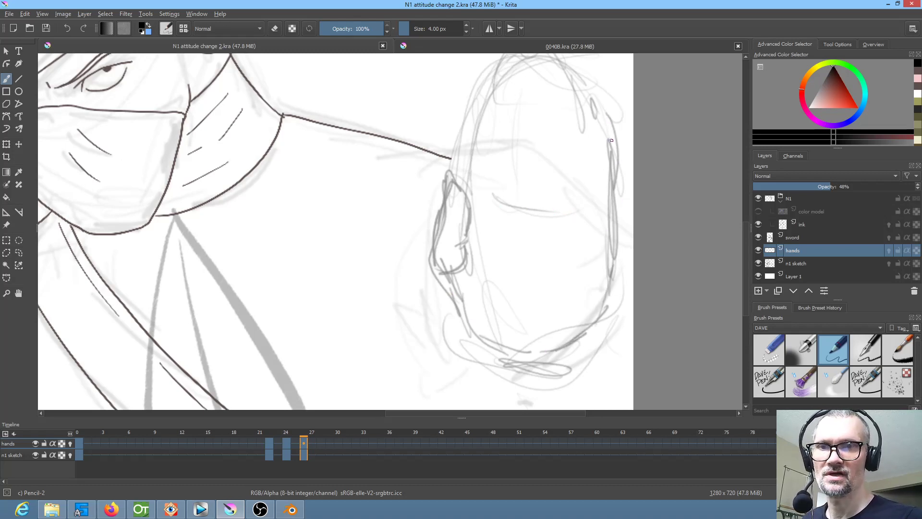
Step: Sketch the finger edges and the dividing lines between the fingers on the raised hand beside the shoulder
mouse_move(598, 103)
mouse_down()
mouse_move(591, 158)
mouse_move(609, 158)
mouse_move(607, 188)
mouse_move(584, 197)
mouse_move(547, 252)
mouse_up()
drag(524, 136, 516, 264)
drag(490, 127, 483, 274)
drag(457, 150, 451, 258)
drag(448, 159, 446, 263)
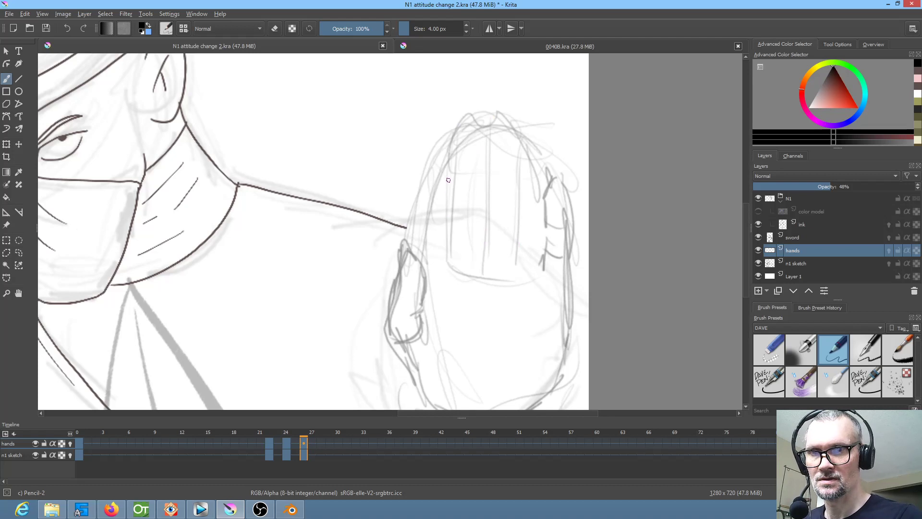
drag(449, 191, 430, 280)
drag(443, 250, 426, 281)
mouse_move(447, 165)
mouse_down()
mouse_move(439, 237)
mouse_move(456, 128)
mouse_move(465, 118)
mouse_move(491, 140)
mouse_move(479, 160)
mouse_move(481, 258)
mouse_up()
drag(479, 143, 475, 266)
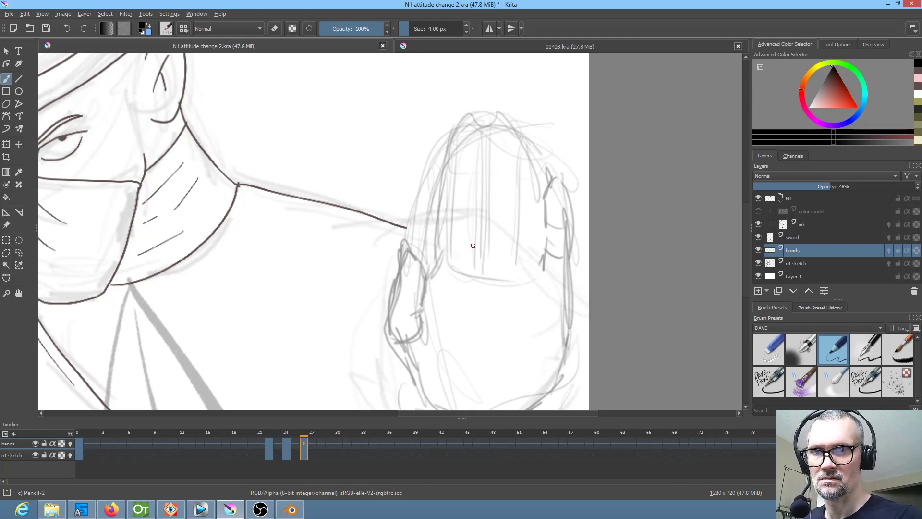
drag(513, 152, 510, 261)
drag(516, 140, 507, 269)
Step: Sketch rounded fingertips, the finger bases and the joint creases on the raised hand beside the shoulder
drag(545, 211, 541, 266)
drag(553, 176, 563, 220)
mouse_move(495, 112)
mouse_down()
mouse_move(487, 142)
mouse_move(501, 106)
mouse_move(461, 145)
mouse_move(480, 120)
mouse_move(453, 178)
mouse_move(447, 247)
mouse_up()
mouse_move(528, 134)
mouse_down()
mouse_move(541, 141)
mouse_move(544, 173)
mouse_move(517, 203)
mouse_up()
drag(522, 160, 517, 222)
mouse_move(445, 264)
mouse_down()
mouse_move(468, 276)
mouse_move(542, 273)
mouse_up()
drag(519, 197, 538, 196)
drag(520, 238, 541, 237)
mouse_move(490, 175)
mouse_down()
mouse_move(516, 178)
mouse_move(509, 186)
mouse_up()
drag(490, 221, 516, 217)
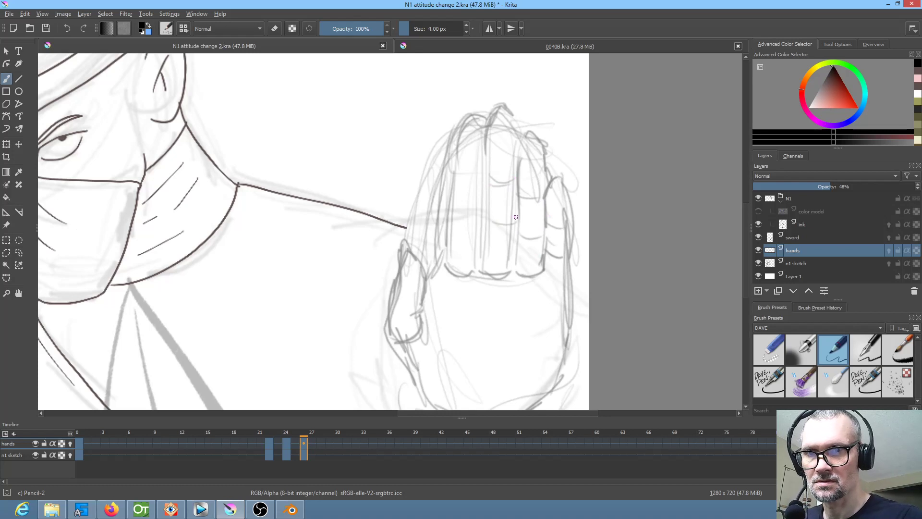
drag(455, 176, 477, 179)
drag(453, 224, 474, 225)
Step: Sketch the fingertips and finger dividing lines of the other raised hand, across the torso
mouse_move(608, 311)
mouse_down()
mouse_move(627, 216)
mouse_move(623, 249)
mouse_up()
mouse_move(420, 296)
mouse_down()
mouse_move(458, 360)
mouse_move(524, 366)
mouse_up()
mouse_move(543, 315)
mouse_down()
mouse_move(537, 321)
mouse_move(707, 271)
mouse_up()
drag(568, 284, 711, 266)
drag(431, 280, 612, 265)
mouse_move(126, 192)
mouse_down()
mouse_move(173, 115)
mouse_move(191, 131)
mouse_move(218, 120)
mouse_move(260, 227)
mouse_up()
drag(201, 147, 231, 243)
drag(168, 153, 203, 271)
drag(144, 183, 173, 273)
drag(129, 216, 147, 281)
Step: Sketch the thumb of the second hand and add joint creases across its fingers
mouse_move(269, 204)
mouse_down()
mouse_move(265, 259)
mouse_move(301, 254)
mouse_move(278, 273)
mouse_up()
drag(271, 276, 289, 297)
drag(285, 295, 308, 289)
drag(301, 251, 298, 291)
drag(215, 172, 233, 167)
drag(228, 207, 242, 201)
drag(181, 175, 197, 169)
drag(194, 219, 212, 211)
drag(153, 193, 169, 187)
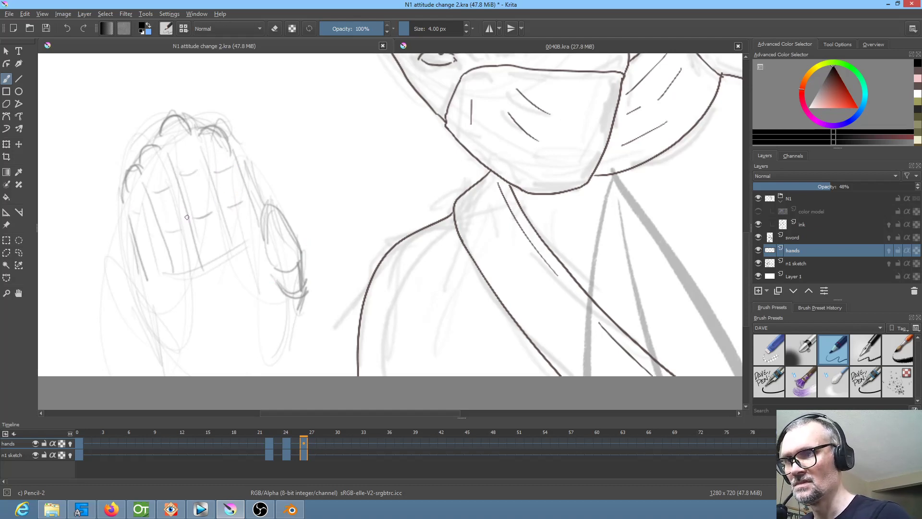
Step: Refine the second hand's palm, thumb side and finger contours with further pencil strokes
drag(306, 191, 332, 99)
mouse_move(176, 203)
mouse_down()
mouse_move(192, 255)
mouse_move(218, 284)
mouse_up()
mouse_move(276, 283)
mouse_down()
mouse_move(314, 264)
mouse_move(328, 219)
mouse_up()
drag(318, 258, 308, 270)
drag(178, 182, 285, 142)
drag(315, 199, 336, 278)
drag(279, 135, 291, 183)
mouse_move(241, 127)
mouse_down()
mouse_move(255, 159)
mouse_move(245, 182)
mouse_up()
scroll(231, 169, down, 4)
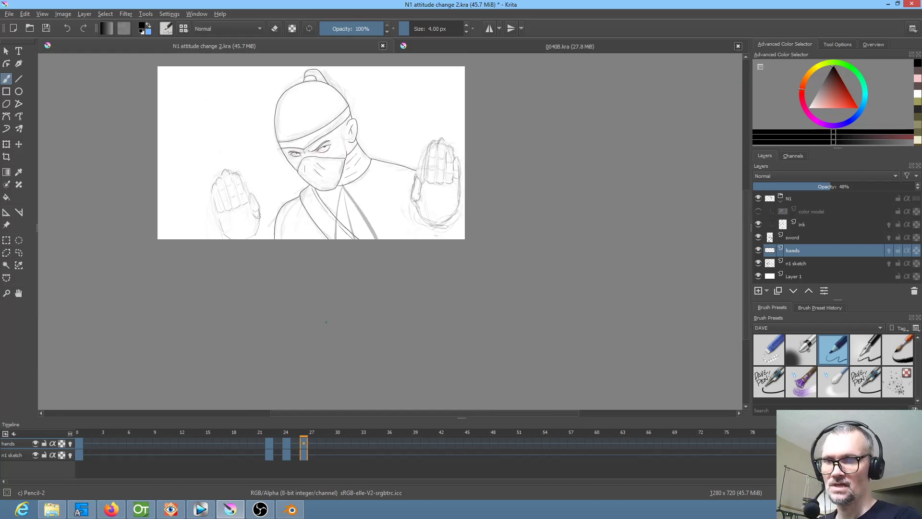
Step: Compare the hand sketches at frames 0, 22, 24 and 26, ending on frame 26
click(302, 441)
click(288, 442)
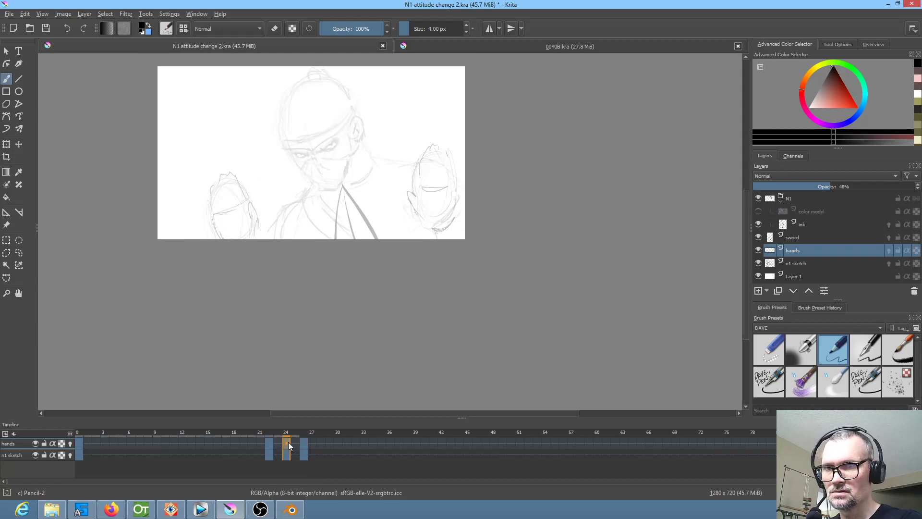
click(304, 441)
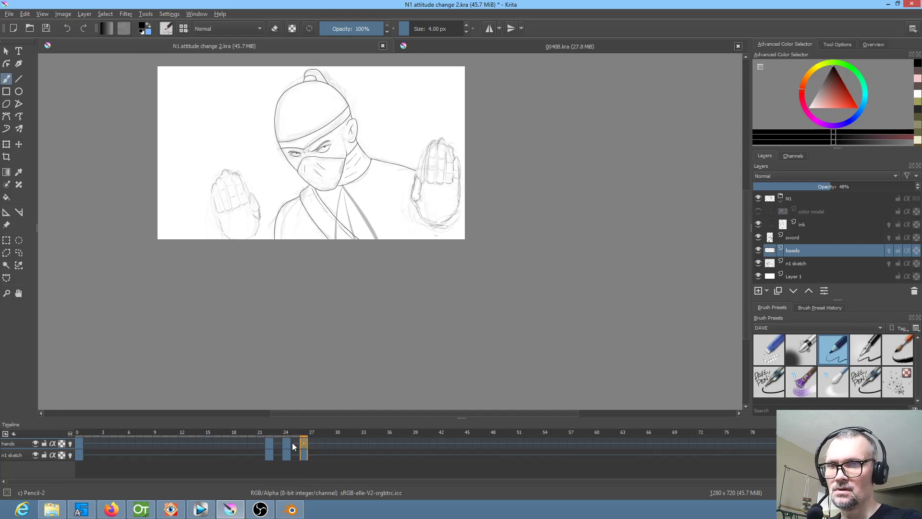
click(286, 442)
click(269, 443)
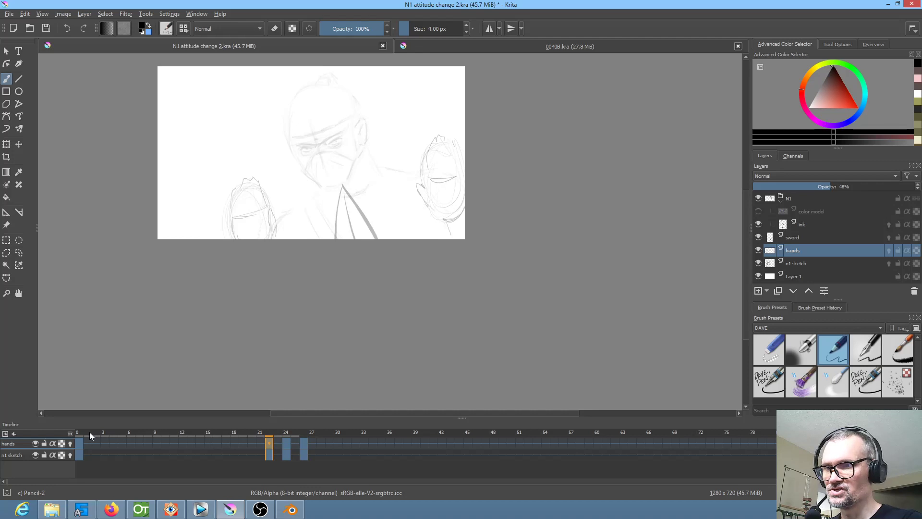
click(80, 442)
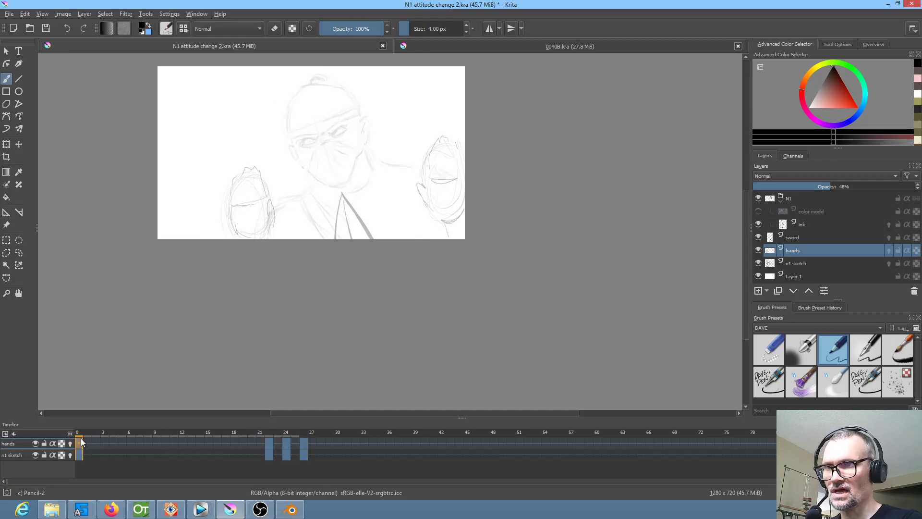
click(304, 441)
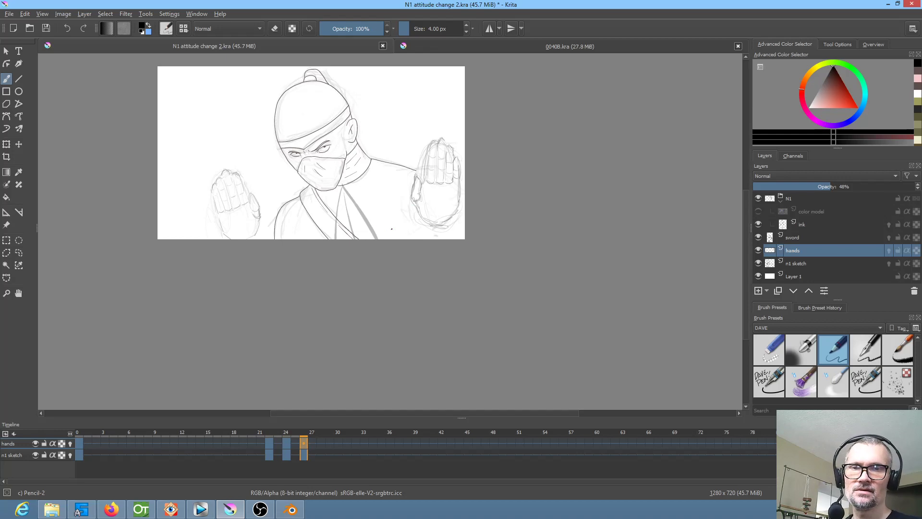
Step: Add a new paint layer above the ink layer in the N1 group and name it hands
click(818, 225)
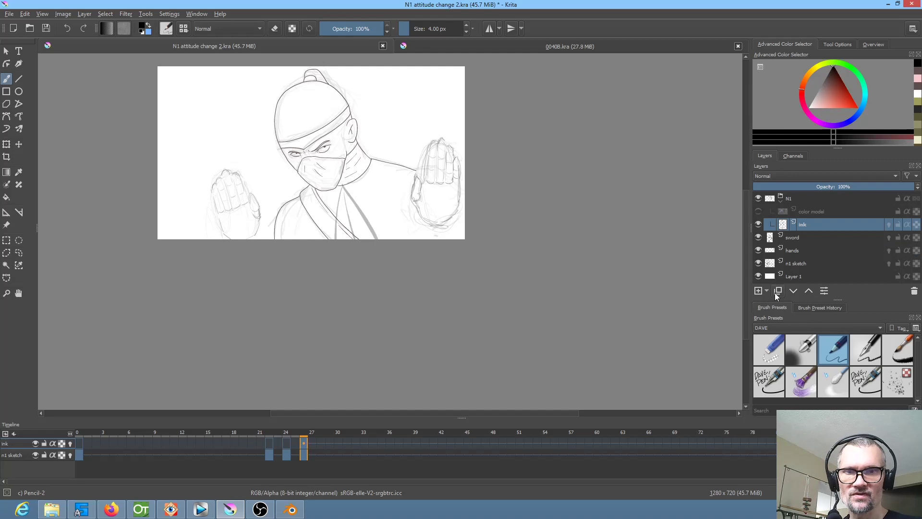
click(758, 291)
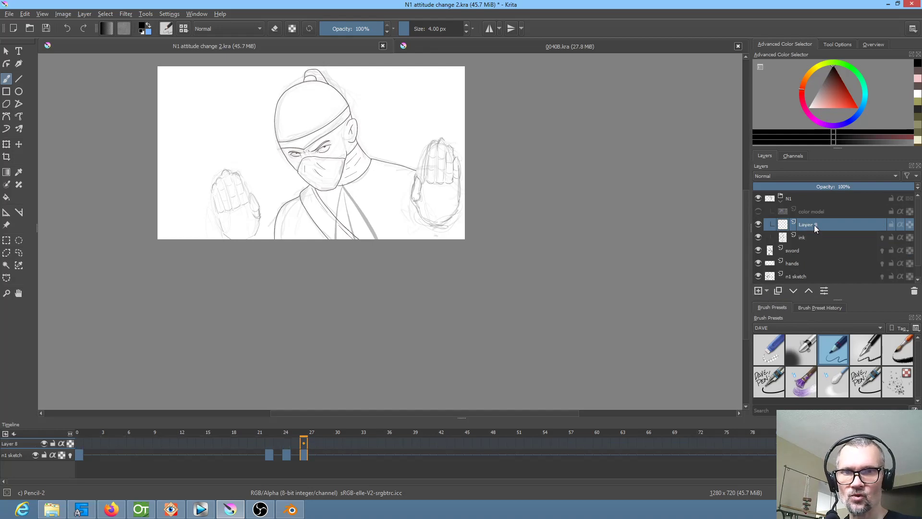
double_click(814, 225)
text(hands)
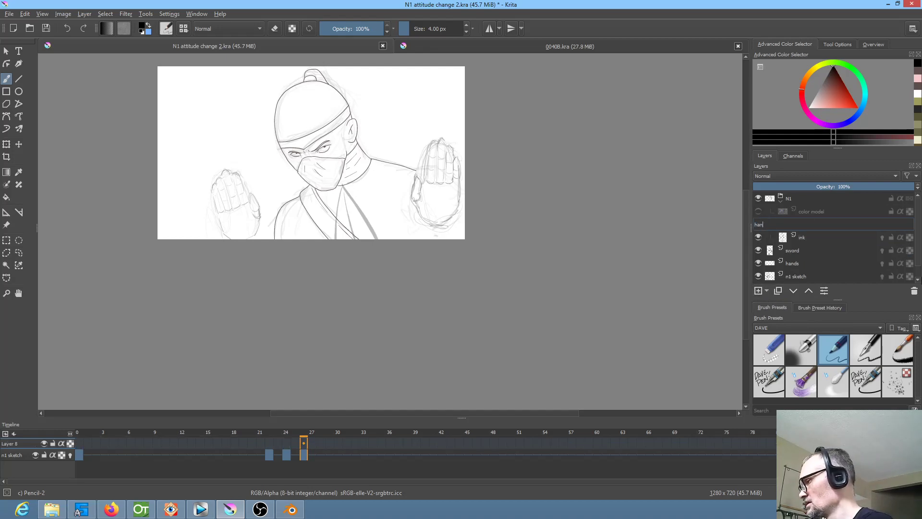
key(Return)
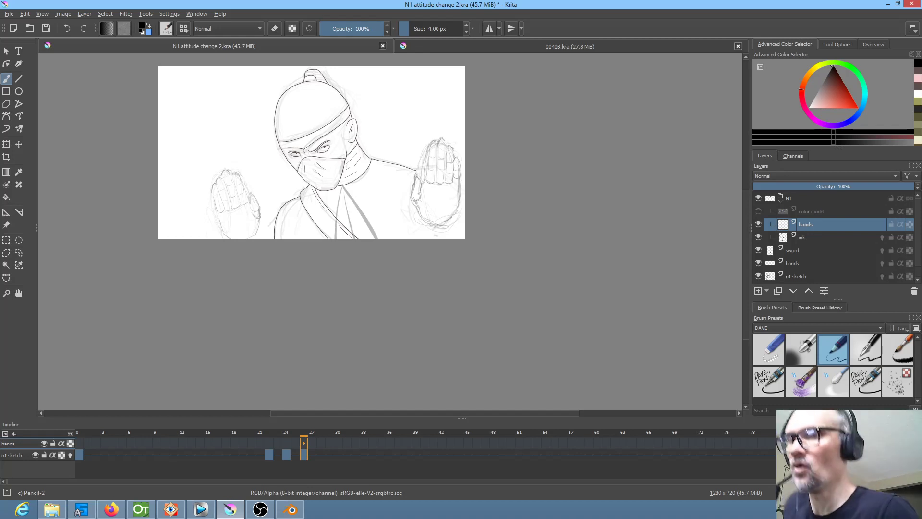
Step: Sample the dark brown from the ninja's inked outline as the drawing colour
scroll(593, 237, up, 2)
drag(584, 231, 753, 288)
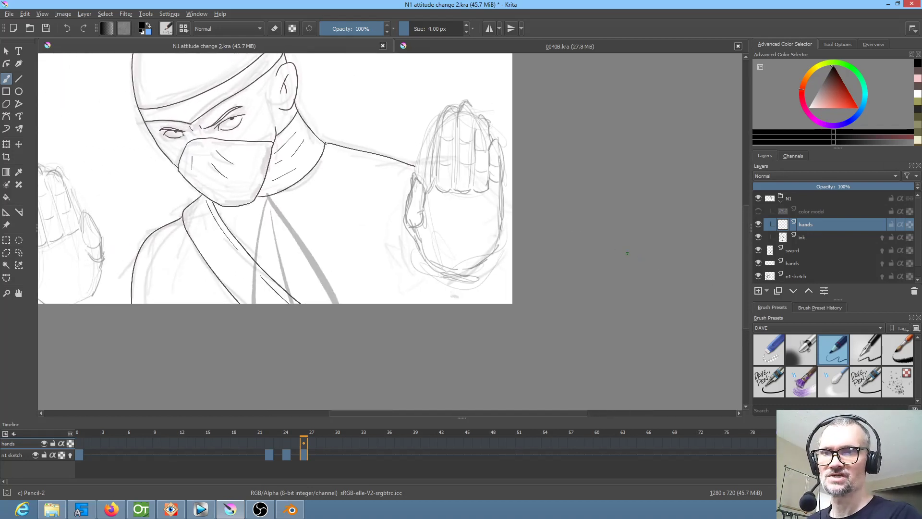
scroll(627, 253, up, 1)
drag(627, 253, 636, 293)
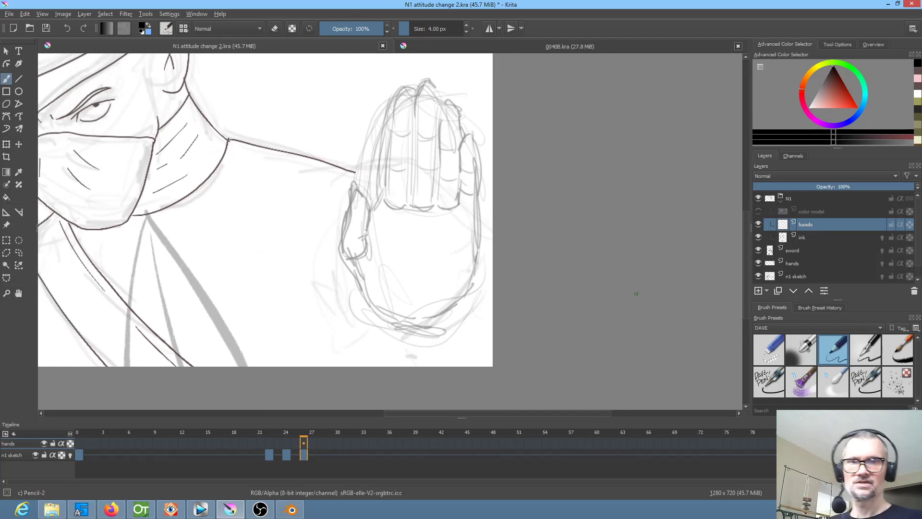
mouse_move(331, 267)
mouse_down()
mouse_move(327, 199)
mouse_move(303, 133)
mouse_up()
ctrl+click(293, 114)
drag(477, 263, 414, 349)
mouse_move(559, 308)
mouse_down()
mouse_move(527, 322)
mouse_move(521, 311)
mouse_up()
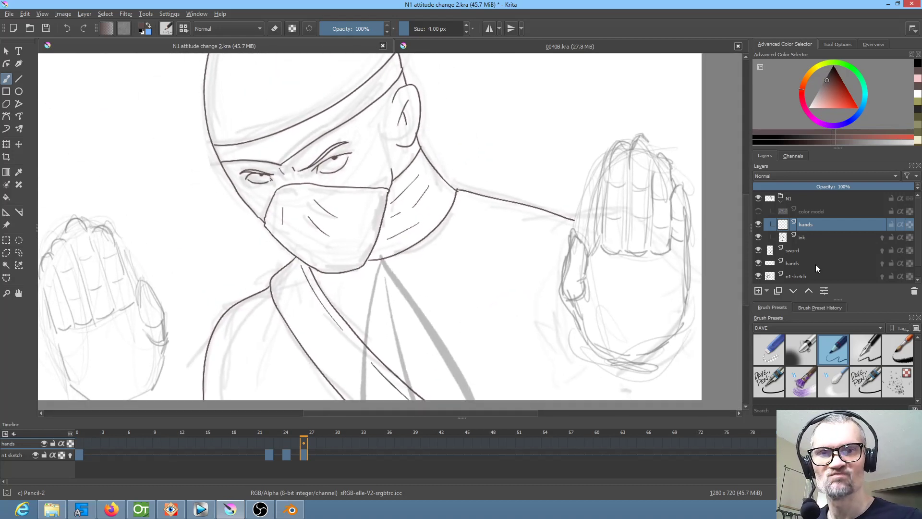
Step: Lower the hands sketch layer's opacity to 24% and make the new hands layer inside the N1 group active
click(815, 264)
drag(803, 187, 798, 188)
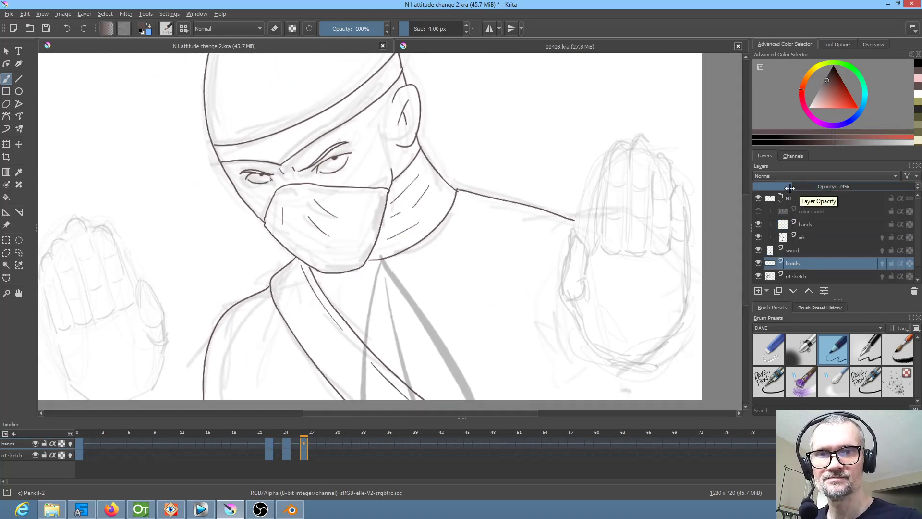
click(809, 223)
drag(581, 235, 501, 217)
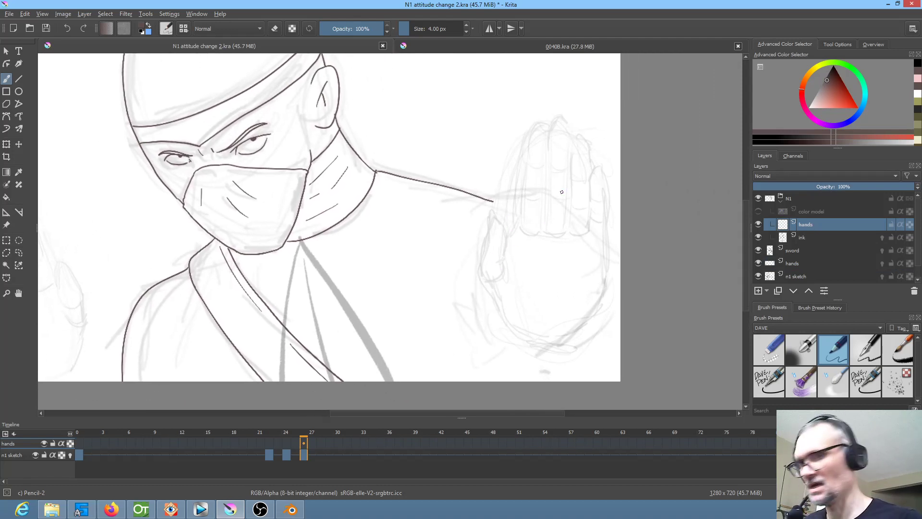
scroll(571, 227, up, 3)
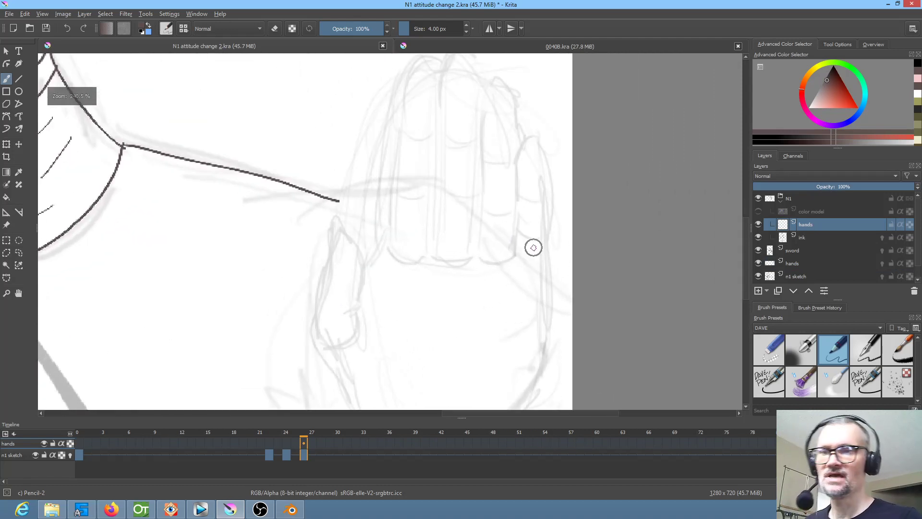
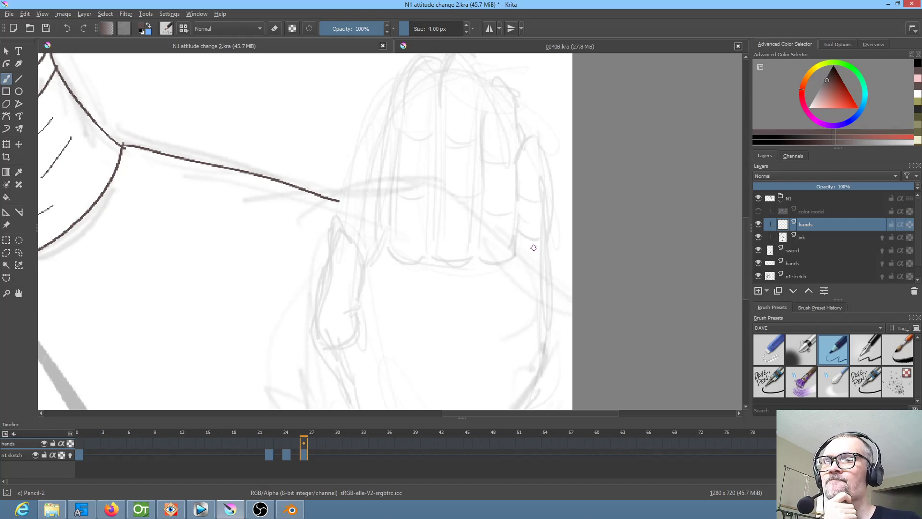
drag(371, 289, 444, 322)
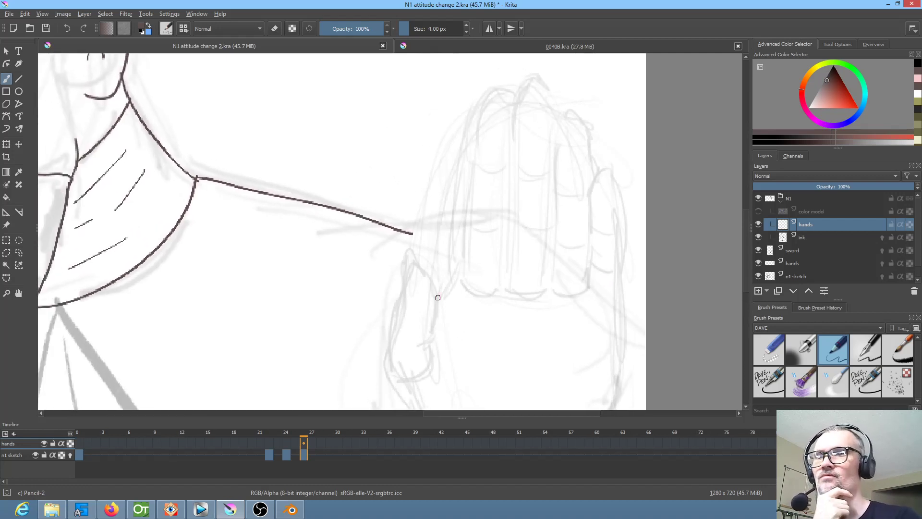
Step: Glance at the 0040B.kra drawing, return, and try inking the thumb's outer edge with the Pencil-2 preset
click(544, 42)
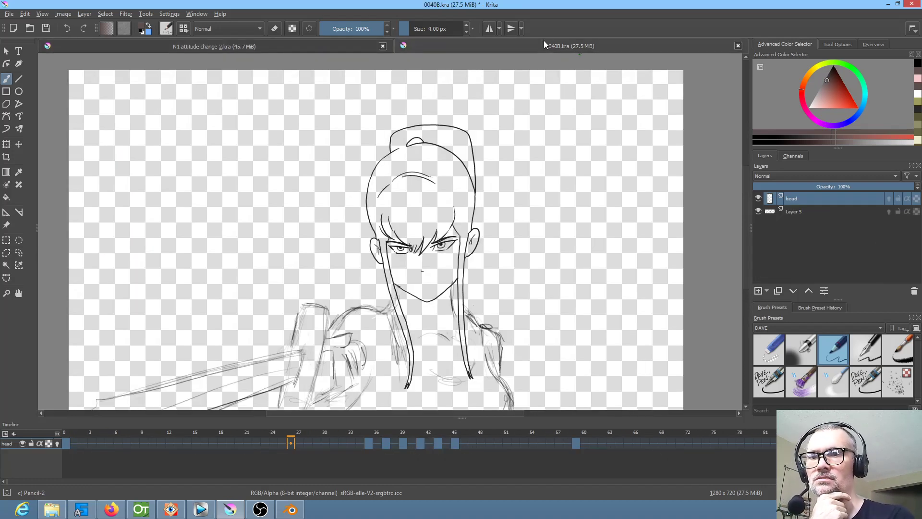
click(268, 45)
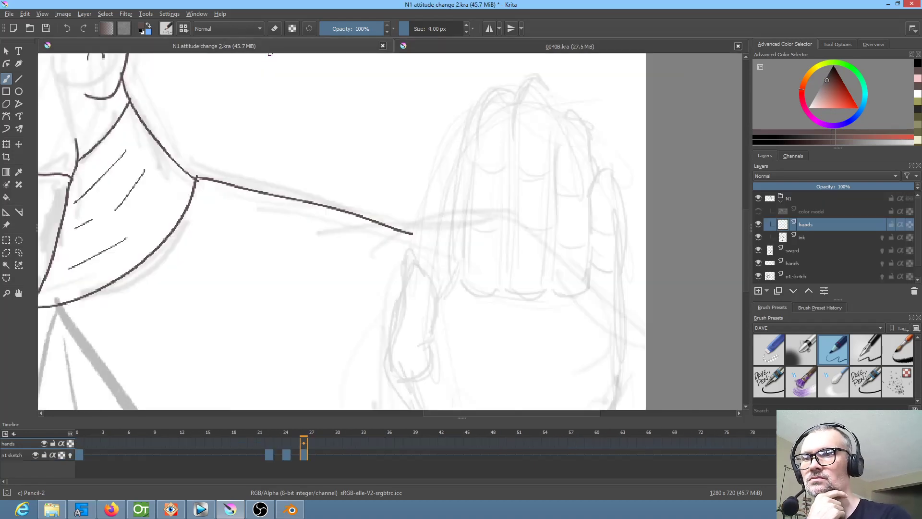
drag(447, 258, 484, 271)
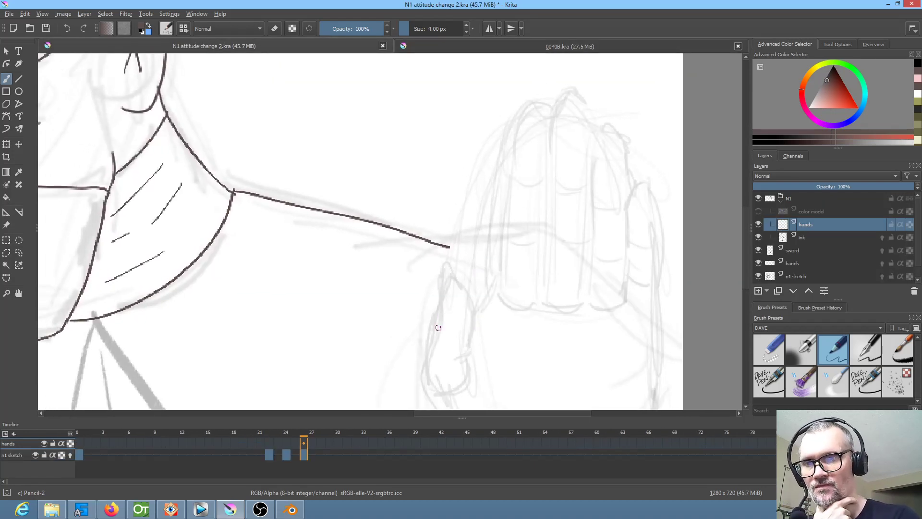
drag(452, 321, 450, 273)
drag(432, 343, 425, 291)
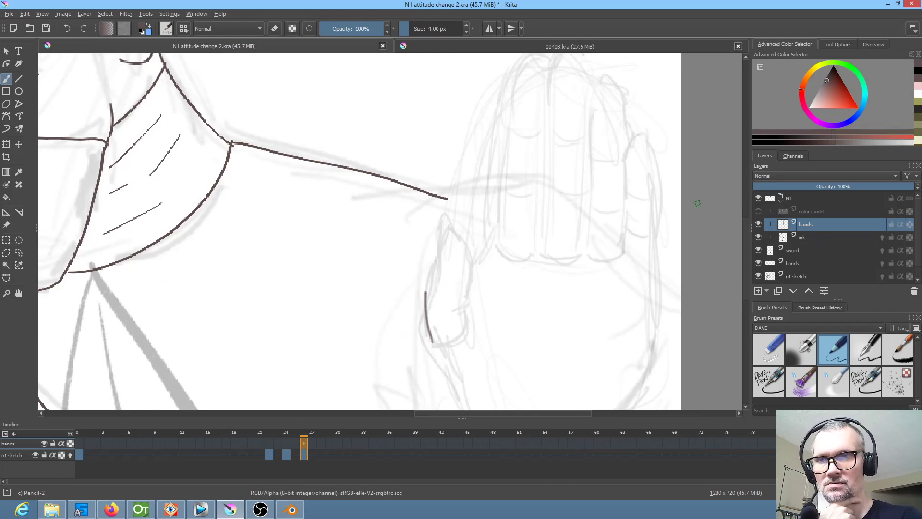
Step: Try a dense test scribble at the end of the shoulder line, and undo it together with the thumb stroke
mouse_move(223, 191)
mouse_down()
mouse_move(331, 199)
mouse_move(226, 134)
mouse_up()
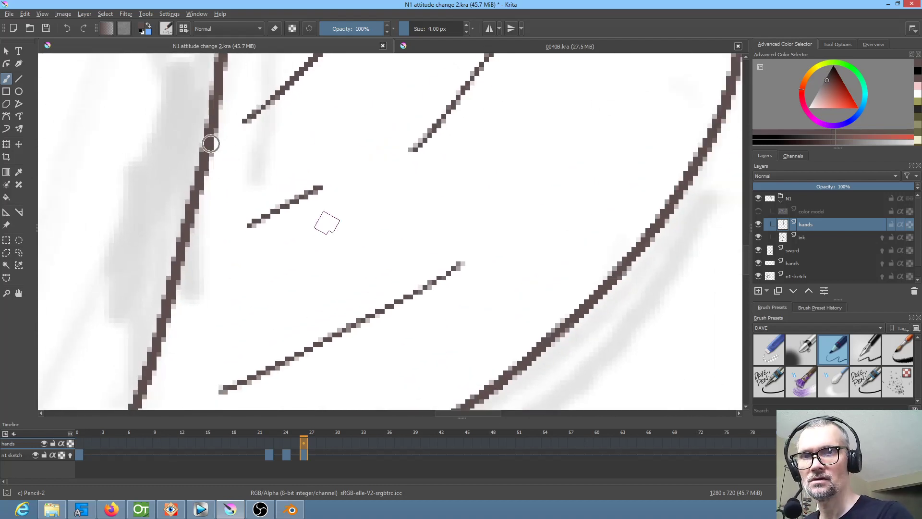
mouse_move(626, 266)
mouse_down()
mouse_move(570, 322)
mouse_move(588, 337)
mouse_up()
drag(646, 312, 458, 304)
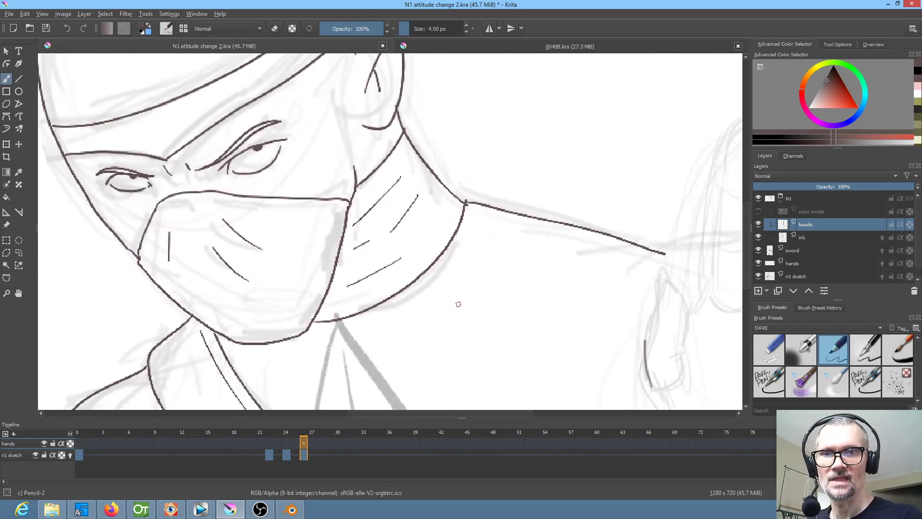
drag(671, 305, 583, 249)
mouse_move(577, 198)
mouse_down()
mouse_move(569, 219)
mouse_move(574, 187)
mouse_move(567, 204)
mouse_move(582, 187)
mouse_up()
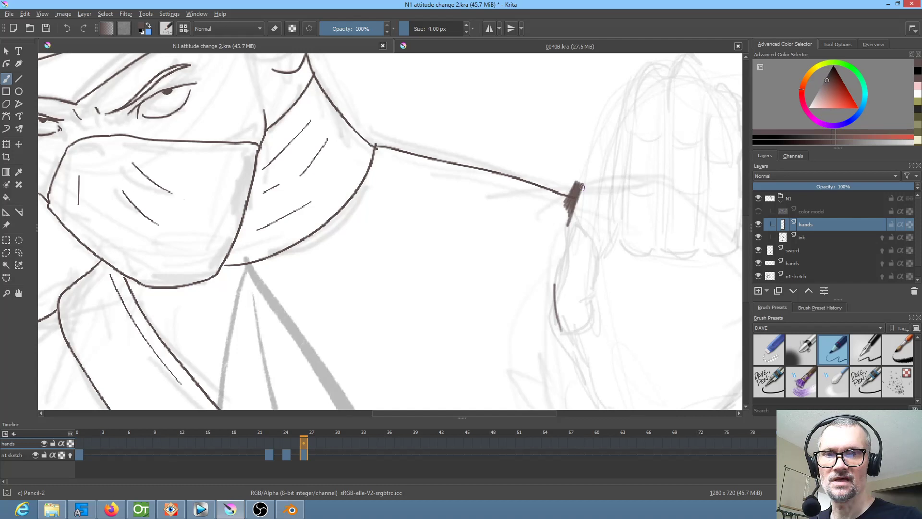
key(ctrl+z)
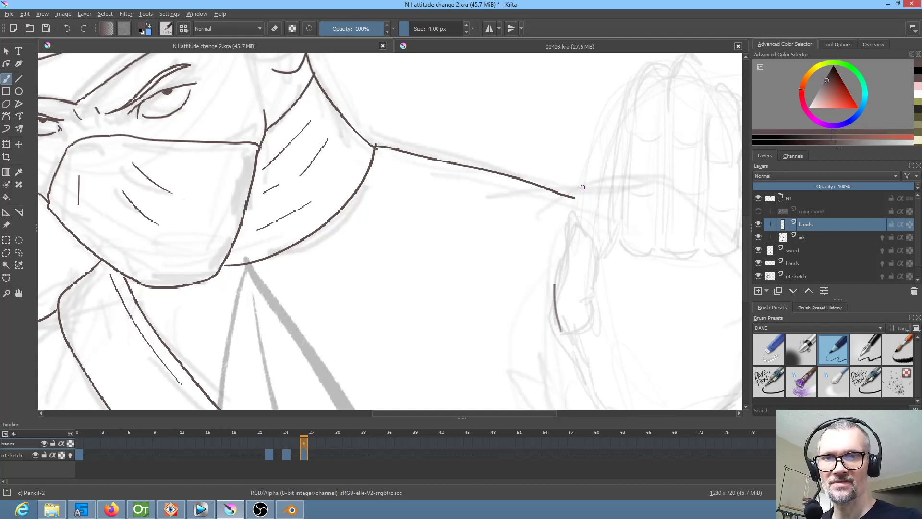
key(ctrl+z)
Step: Switch to the DAVE PEN preset, try two short strokes at the end of the shoulder line, and undo them
click(772, 379)
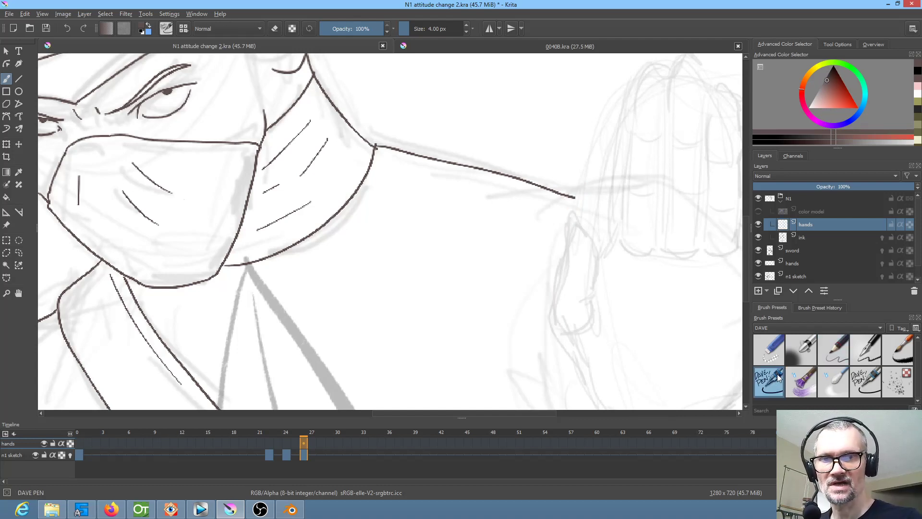
drag(577, 189, 570, 220)
mouse_move(578, 189)
mouse_down()
mouse_move(570, 218)
mouse_move(585, 176)
mouse_up()
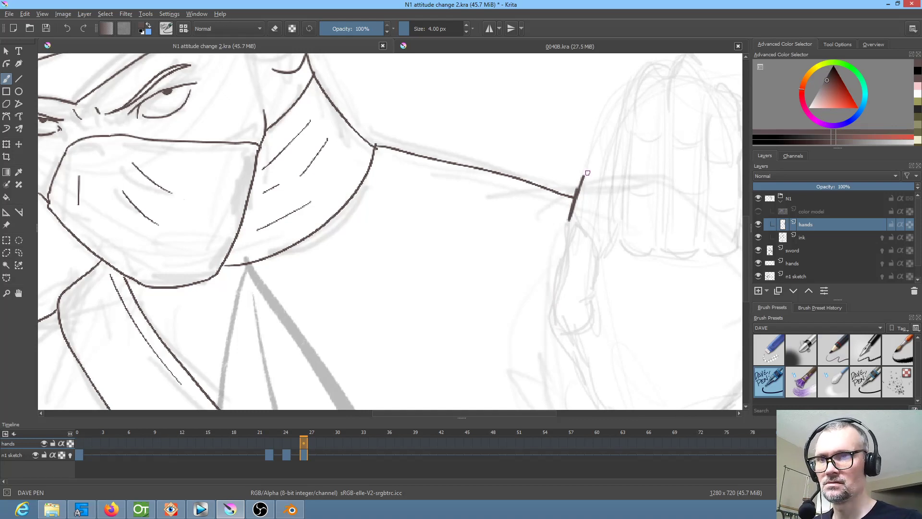
key(ctrl+z)
key(ctrl+z)
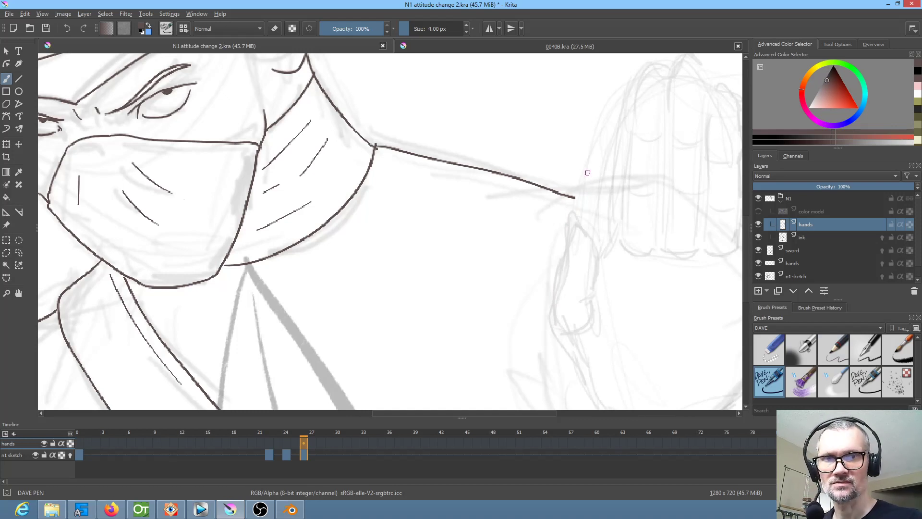
Step: Make the ink layer active and resample the dark brown from the ninja's inked outline
click(759, 237)
click(759, 238)
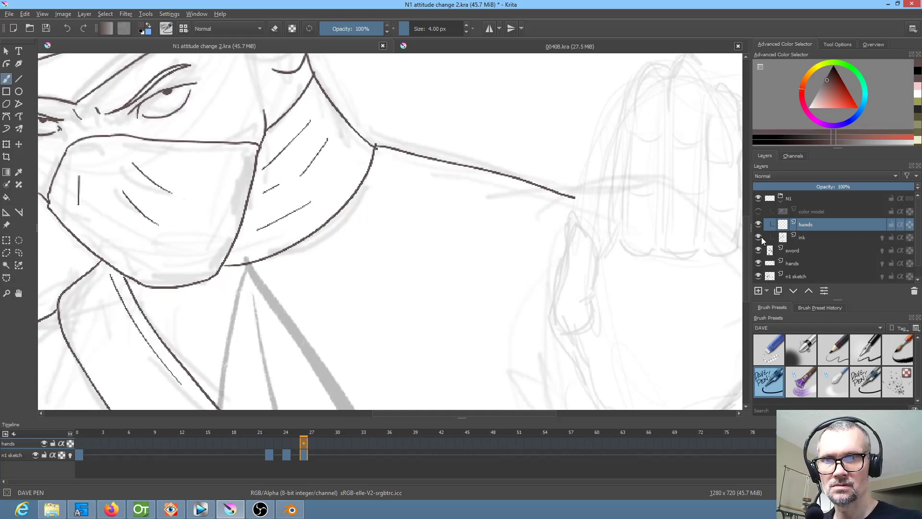
click(809, 238)
drag(343, 243, 501, 282)
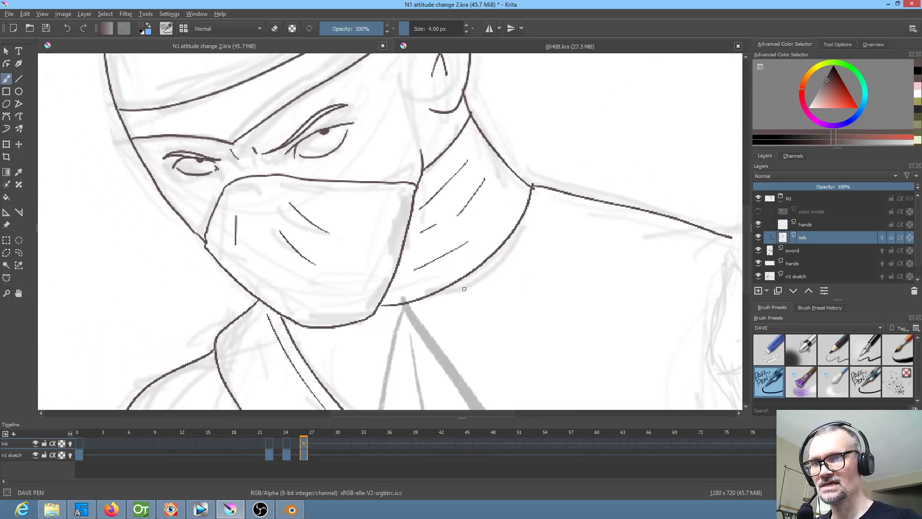
scroll(501, 282, up, 10)
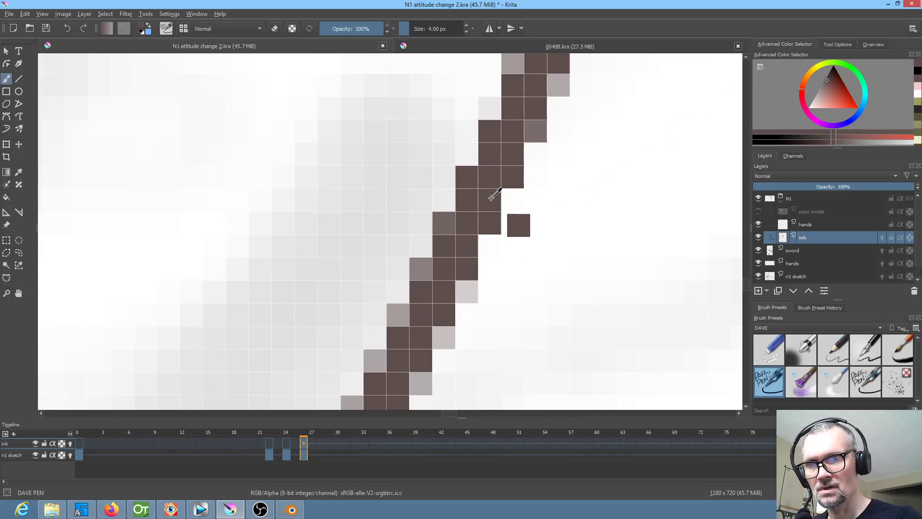
ctrl+click(519, 200)
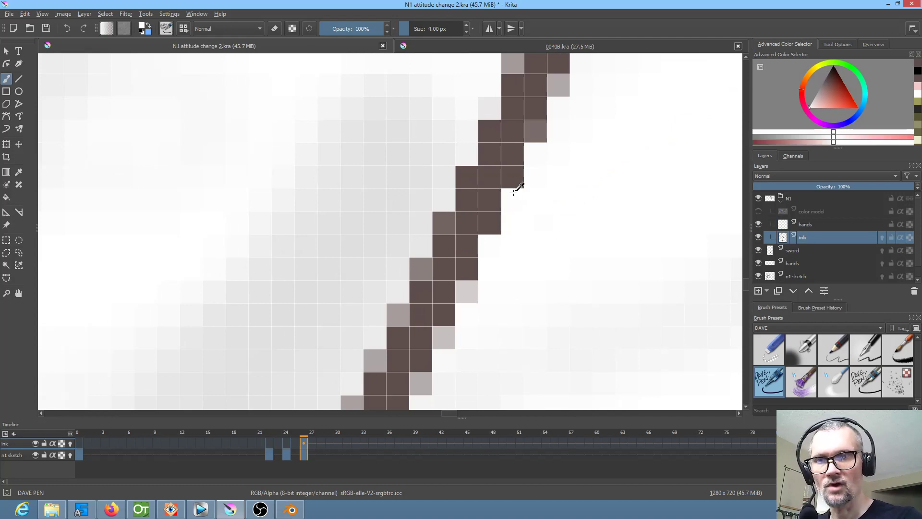
ctrl+click(490, 195)
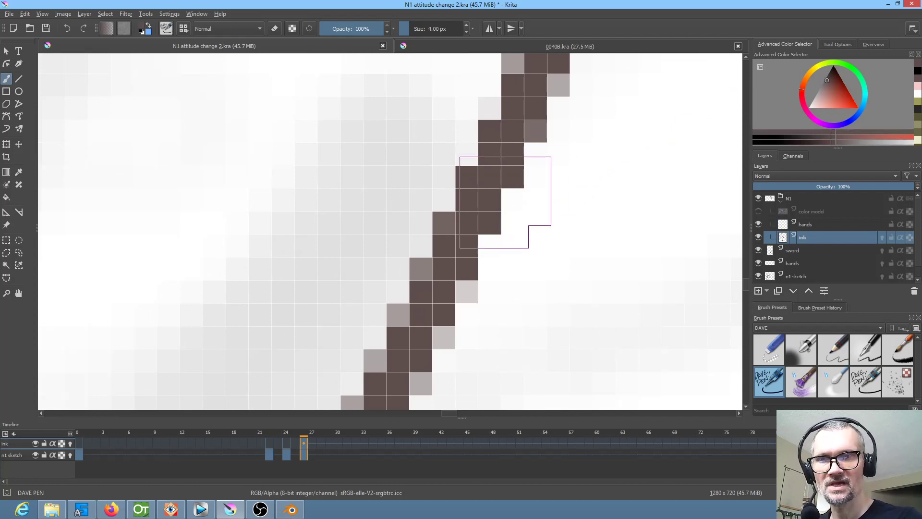
scroll(506, 268, down, 5)
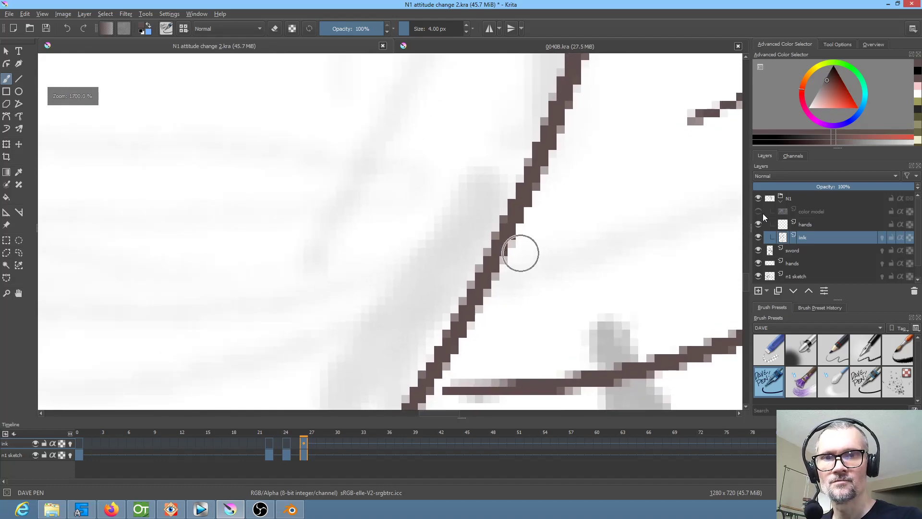
Step: Make the hands layer in the N1 group active again and undo the short test strokes beside the inked outline
mouse_move(552, 210)
mouse_down()
mouse_move(534, 269)
mouse_move(552, 221)
mouse_up()
key(ctrl+z)
key(ctrl+z)
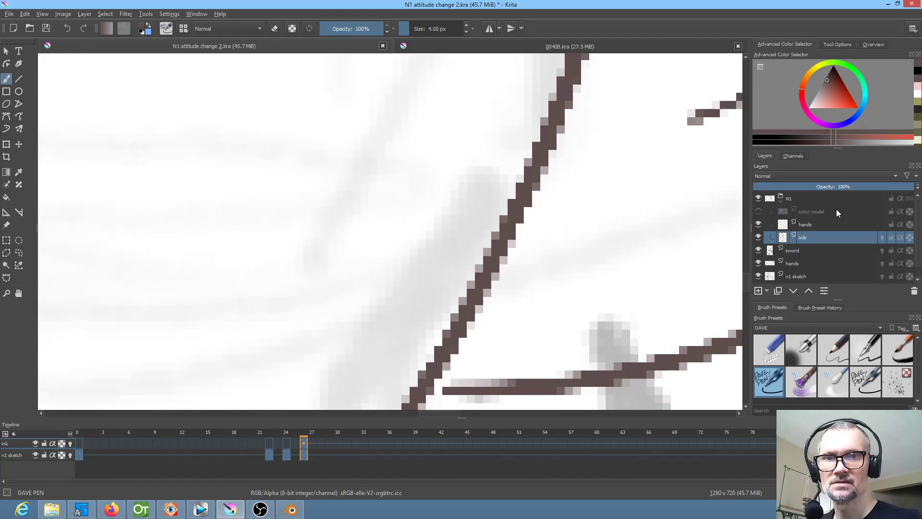
click(792, 226)
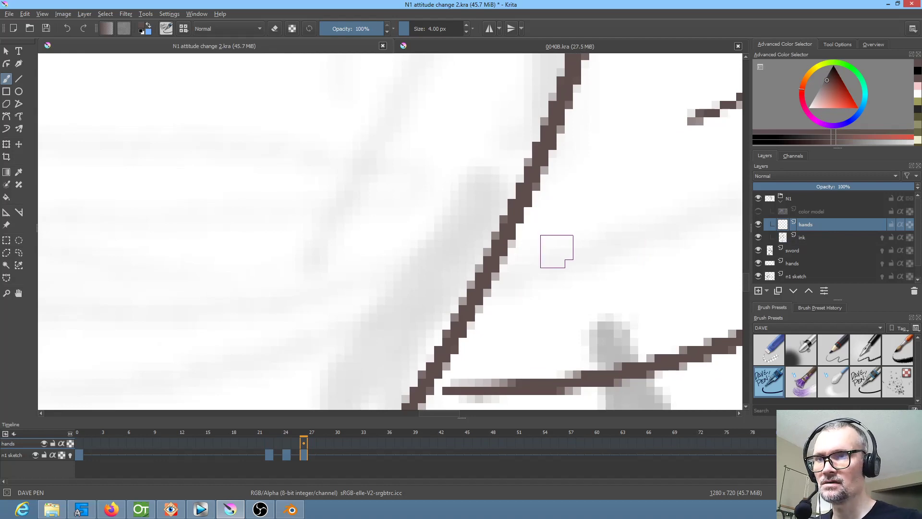
mouse_move(547, 237)
mouse_down()
mouse_move(522, 305)
mouse_move(531, 300)
mouse_up()
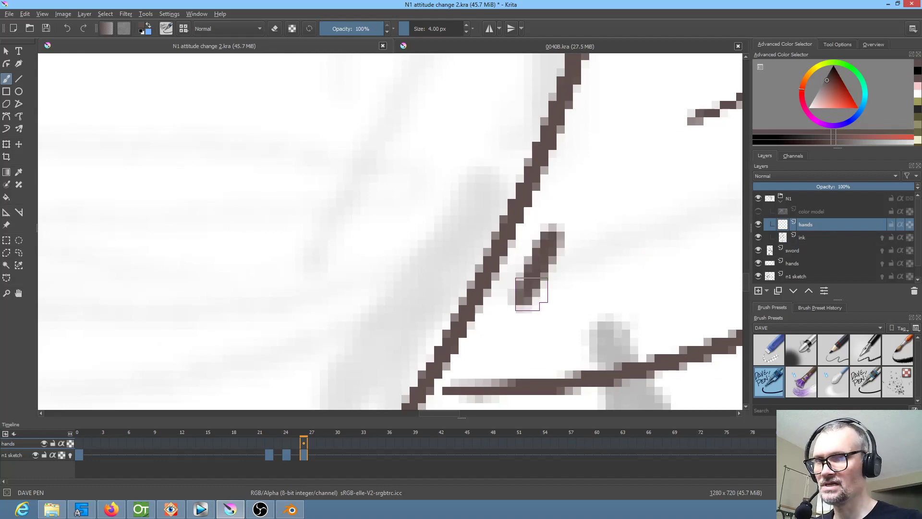
key(ctrl+z)
Step: Ink the thumb of the raised hand near the end of the shoulder line, following the faint sketch
mouse_move(648, 265)
mouse_down()
mouse_move(473, 259)
mouse_move(307, 315)
mouse_up()
scroll(523, 256, down, 6)
mouse_move(518, 305)
mouse_down()
mouse_move(379, 306)
mouse_move(447, 238)
mouse_up()
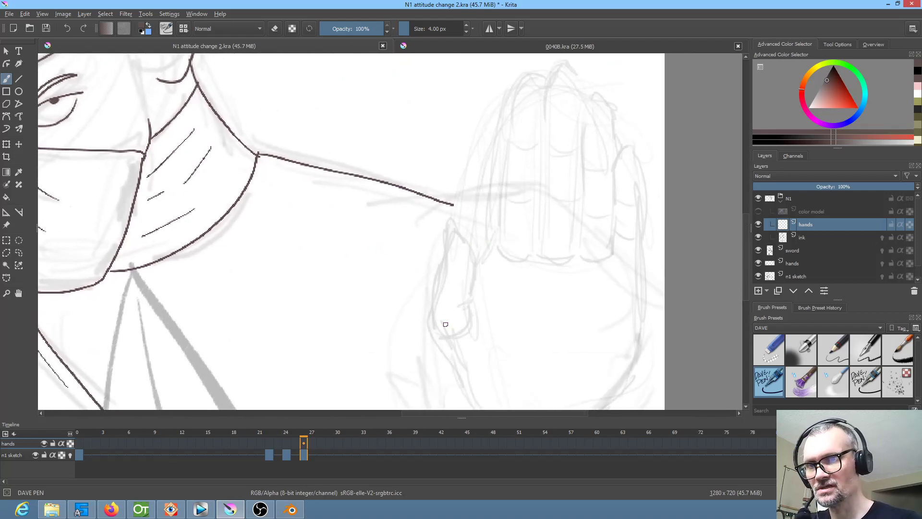
mouse_move(437, 335)
mouse_down()
mouse_move(476, 312)
mouse_move(431, 294)
mouse_move(452, 236)
mouse_move(473, 257)
mouse_move(471, 294)
mouse_move(462, 299)
mouse_move(475, 311)
mouse_move(498, 300)
mouse_move(427, 347)
mouse_up()
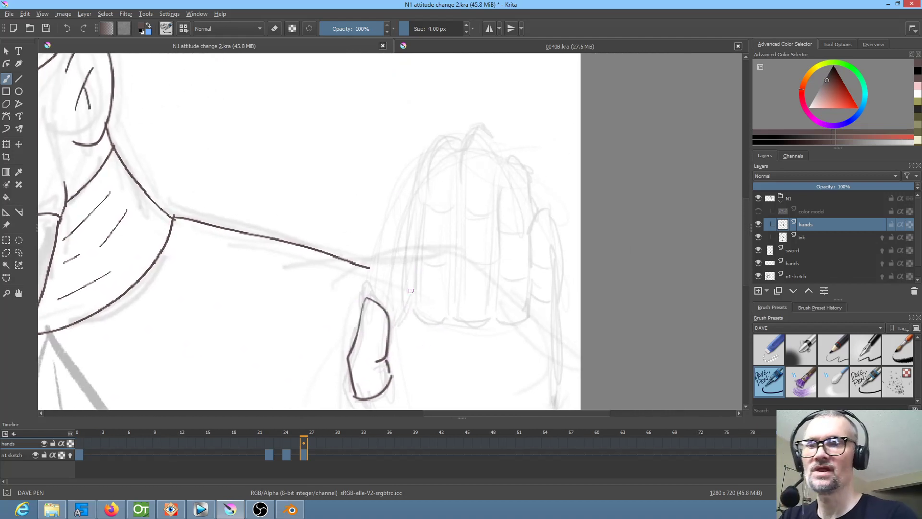
Step: Ink the hand's outline from the thumb web over the fingertips and down the little finger's outer edge
drag(390, 324, 411, 295)
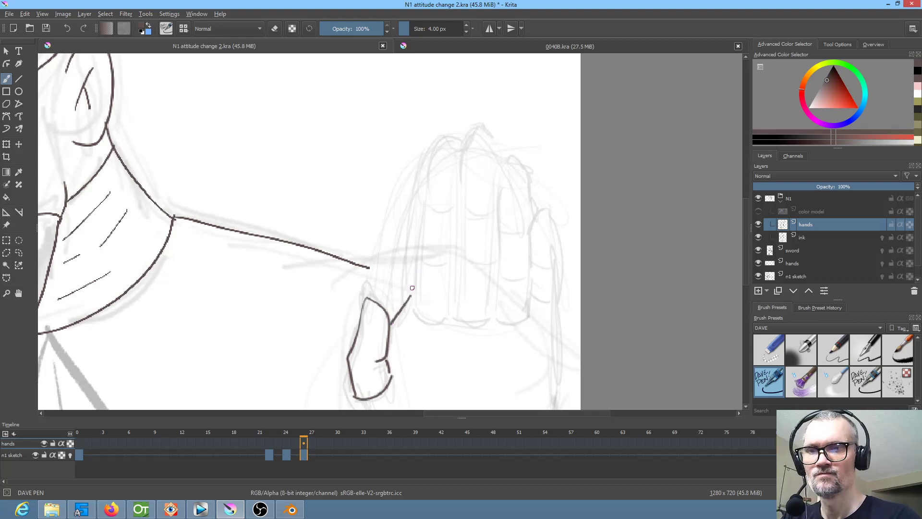
mouse_move(410, 298)
mouse_down()
mouse_move(424, 164)
mouse_move(440, 136)
mouse_move(454, 137)
mouse_up()
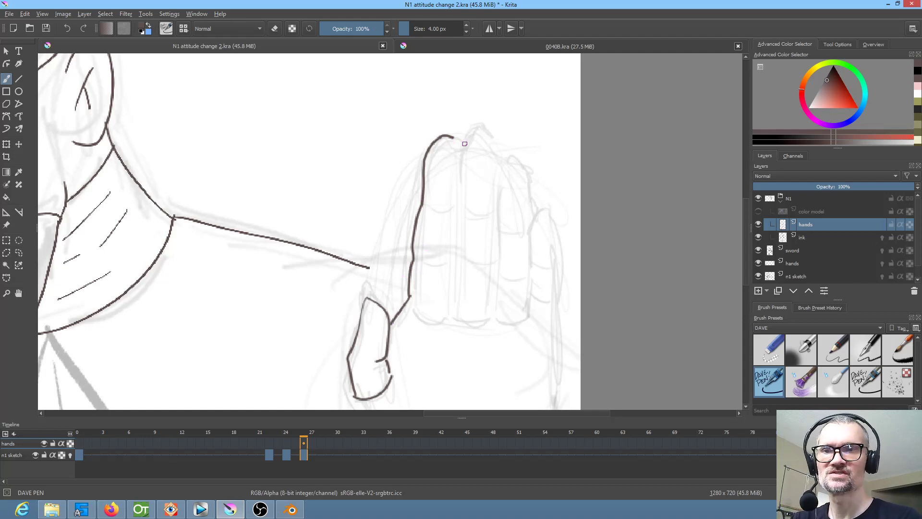
mouse_move(465, 141)
mouse_down()
mouse_move(478, 127)
mouse_move(498, 141)
mouse_move(500, 166)
mouse_move(513, 161)
mouse_move(531, 176)
mouse_move(532, 213)
mouse_move(548, 209)
mouse_move(556, 236)
mouse_move(552, 187)
mouse_move(538, 168)
mouse_move(537, 273)
mouse_up()
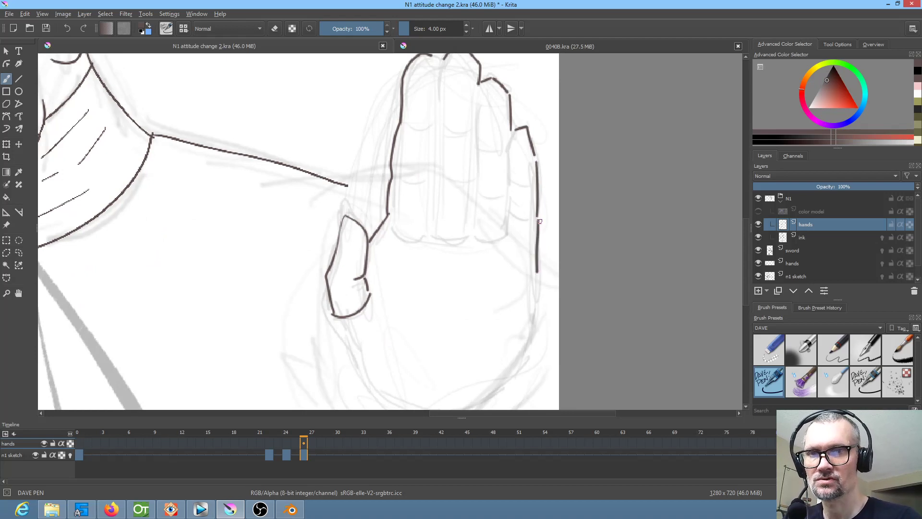
drag(535, 154, 537, 162)
drag(539, 271, 537, 283)
Step: Ink the palm's outline from below the thumb around the heel of the hand to its outer edge
drag(338, 328, 348, 351)
drag(420, 326, 391, 227)
mouse_move(320, 254)
mouse_down()
mouse_move(330, 284)
mouse_move(370, 304)
mouse_move(433, 308)
mouse_move(488, 268)
mouse_move(497, 230)
mouse_up()
drag(507, 183, 459, 324)
Step: Ink the four curved creases where the fingers meet the palm
mouse_move(445, 229)
mouse_down()
mouse_move(451, 239)
mouse_move(474, 236)
mouse_up()
drag(408, 228, 439, 233)
drag(370, 225, 405, 223)
drag(326, 212, 360, 216)
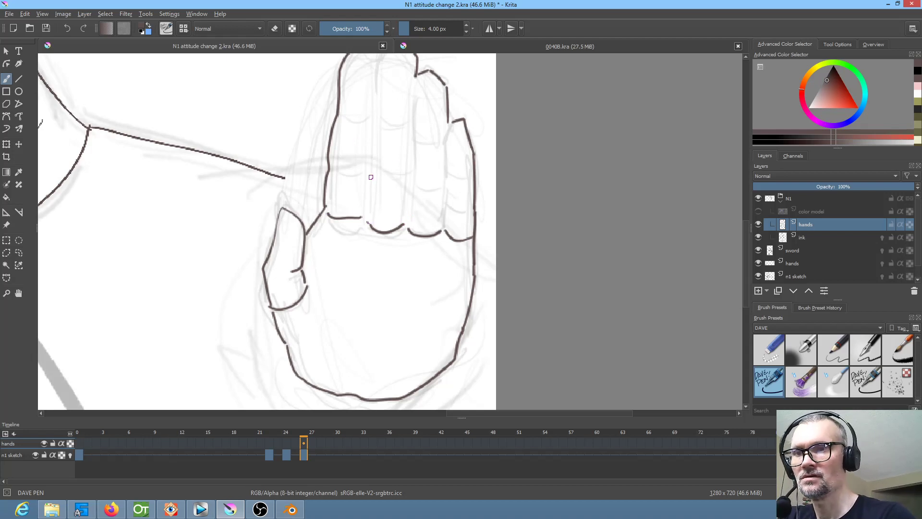
Step: Ink the lines separating the fingers and the short joint creases across them
drag(370, 165, 366, 210)
mouse_move(369, 160)
mouse_down()
mouse_move(373, 116)
mouse_move(377, 183)
mouse_up()
mouse_move(372, 121)
mouse_down()
mouse_move(369, 159)
mouse_move(409, 152)
mouse_move(402, 287)
mouse_up()
drag(445, 194, 439, 284)
drag(446, 239, 462, 239)
drag(448, 276, 455, 275)
drag(411, 254, 422, 254)
mouse_move(373, 180)
mouse_down()
mouse_move(382, 180)
mouse_move(355, 174)
mouse_up()
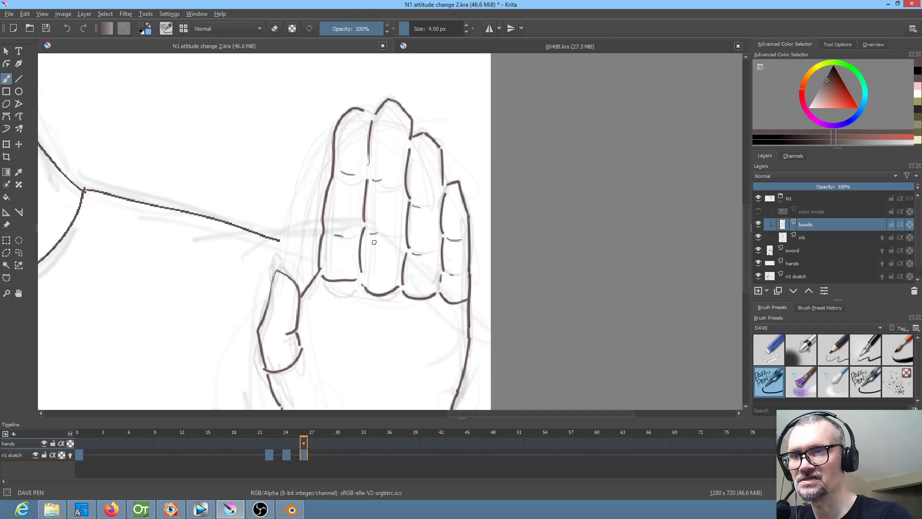
Step: Close the gap between the index and middle fingertips in the inked hand
drag(512, 257, 602, 208)
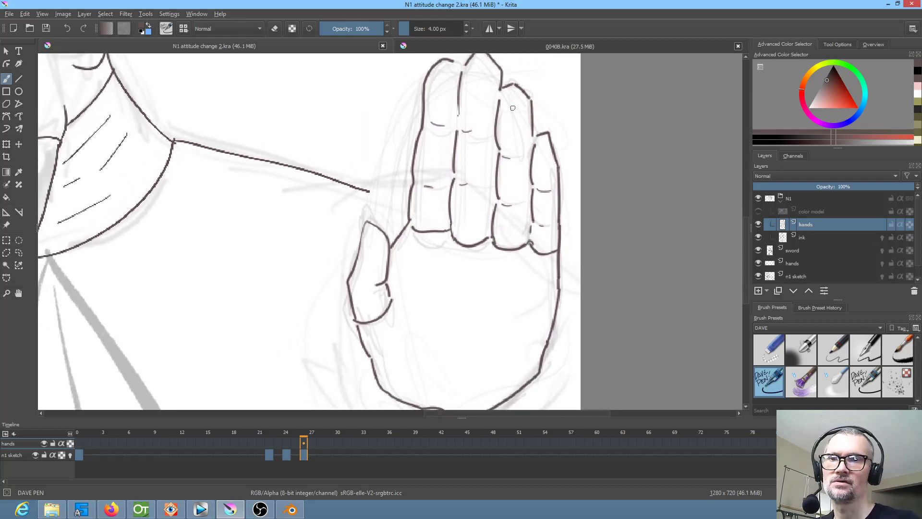
scroll(506, 166, up, 3)
mouse_move(447, 168)
mouse_down()
mouse_move(455, 180)
mouse_move(461, 169)
mouse_up()
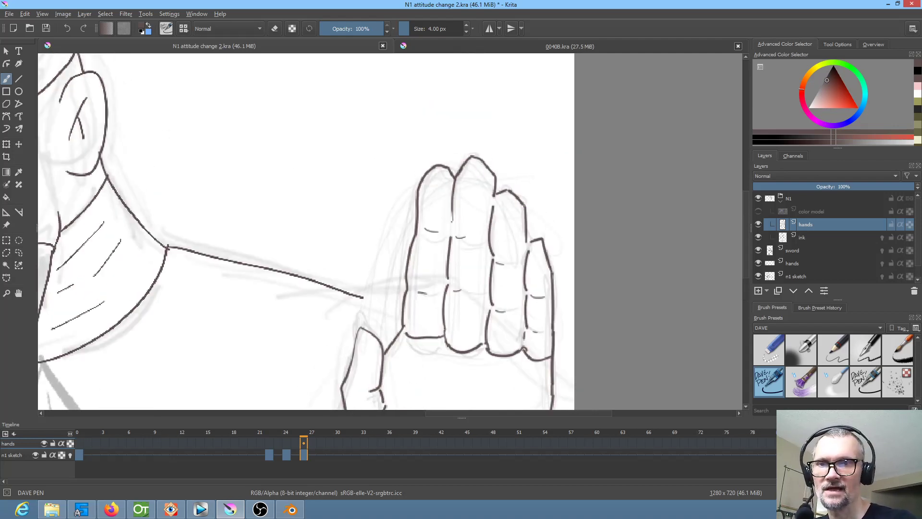
drag(550, 303, 598, 215)
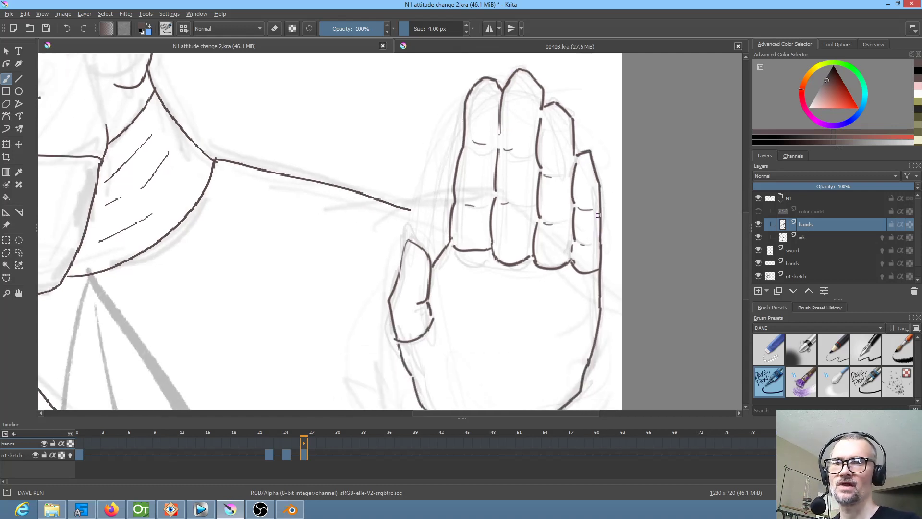
Step: On the ink layer, extend the shoulder line to the fingers and beyond the hand's outer edge, and reactivate the hands layer
click(805, 237)
drag(409, 210, 451, 222)
mouse_move(602, 276)
mouse_down()
mouse_move(543, 200)
mouse_move(580, 272)
mouse_up()
drag(618, 304, 650, 184)
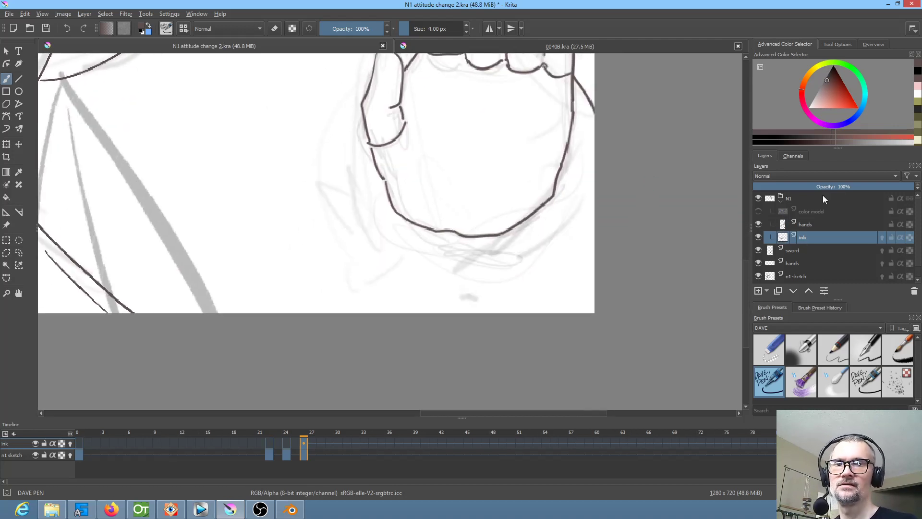
click(815, 226)
Step: Try inking both edges of a steep forearm below the palm, and undo the strokes
drag(570, 231, 570, 298)
mouse_move(576, 264)
mouse_down()
mouse_move(582, 278)
mouse_move(572, 278)
mouse_up()
drag(503, 241, 519, 294)
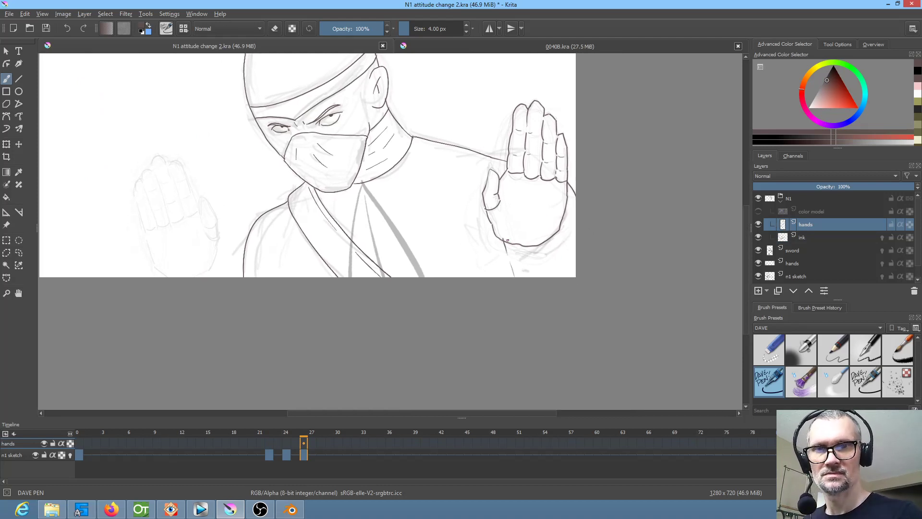
drag(505, 244, 514, 275)
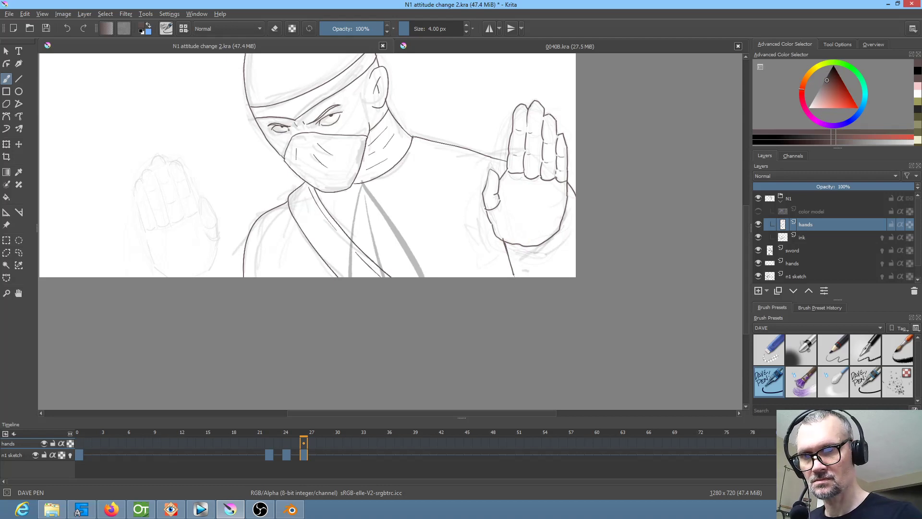
drag(556, 235, 572, 286)
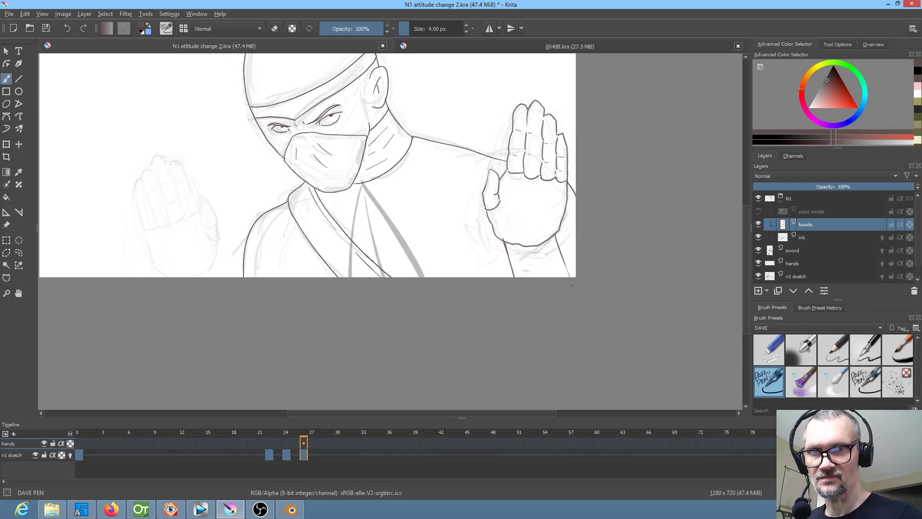
drag(559, 235, 573, 283)
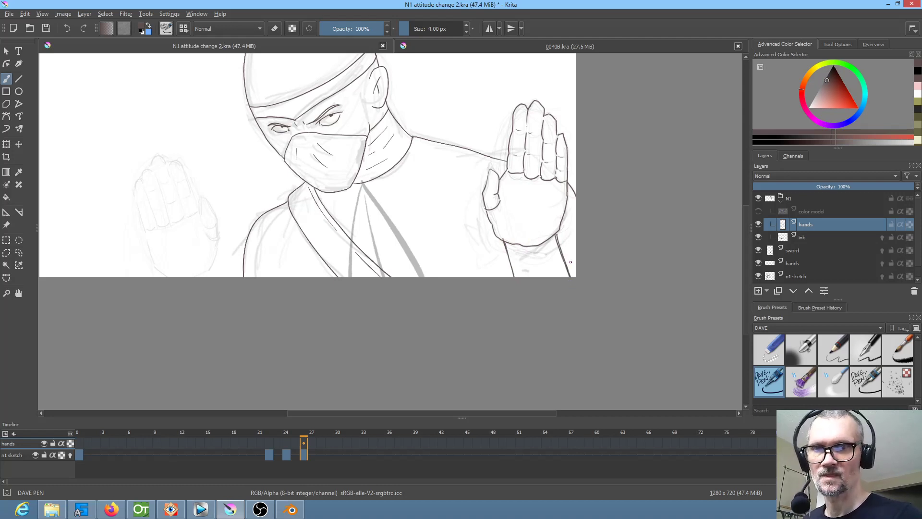
drag(590, 263, 580, 297)
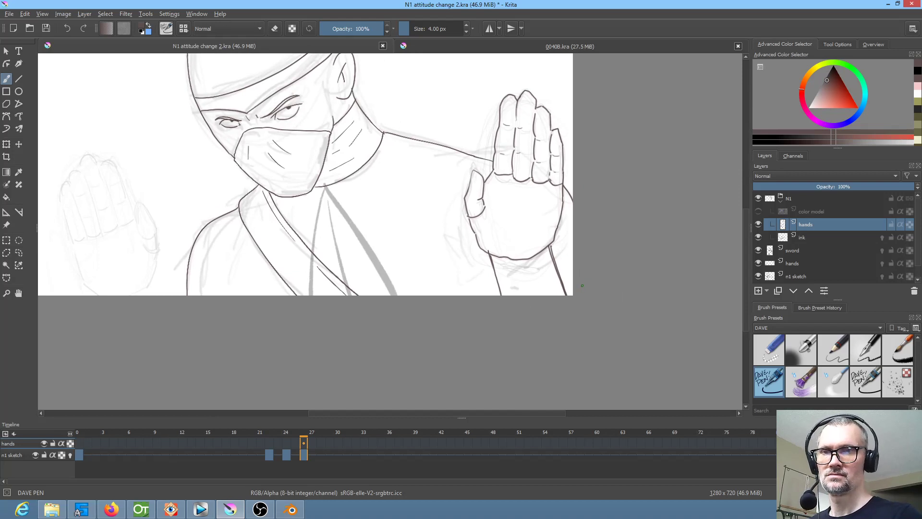
key(ctrl+z)
key(ctrl+z)
key(ctrl+z)
key(ctrl+z)
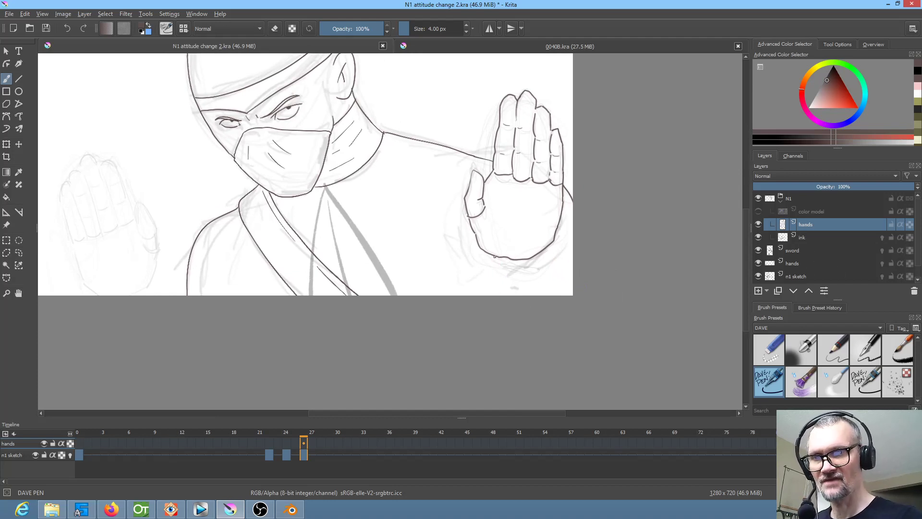
Step: Ink two diagonal forearm edges running from the palm to the canvas border, with short fold lines across the wrist
drag(498, 263, 512, 289)
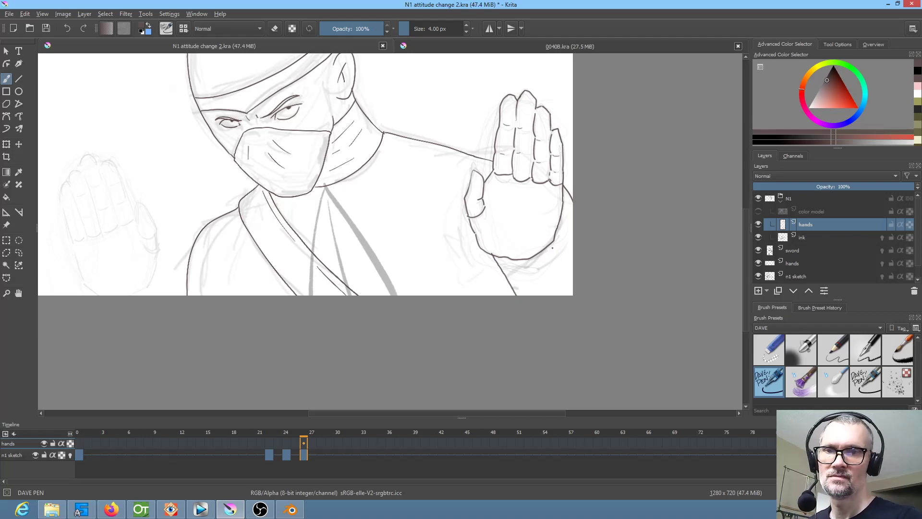
drag(552, 248, 579, 286)
drag(554, 248, 576, 277)
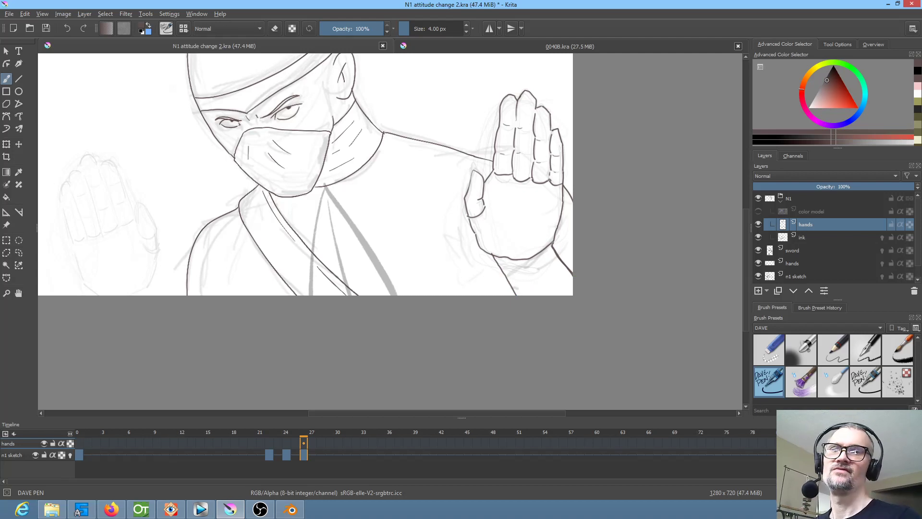
mouse_move(525, 276)
mouse_down()
mouse_move(550, 268)
mouse_move(560, 281)
mouse_up()
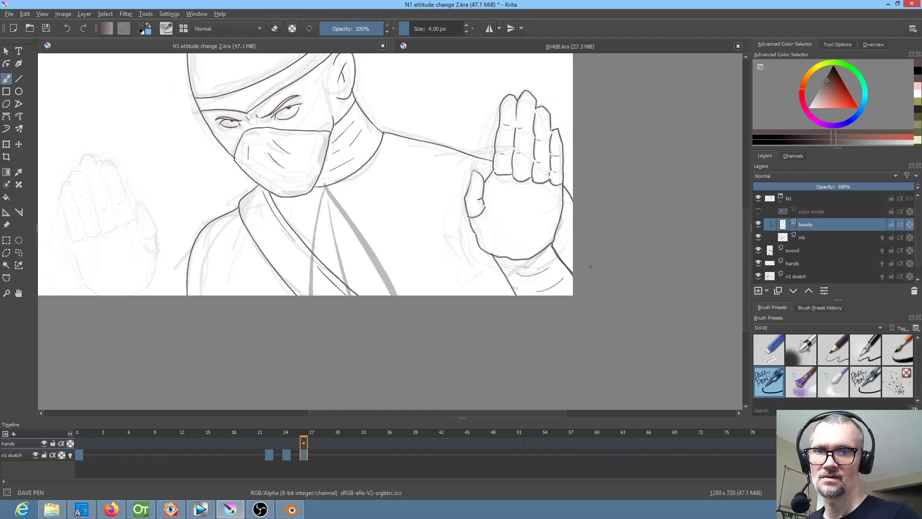
Step: Reshape the creases at the finger bases with a Liquify transform at size 88.37, and ink crease lines in the palm with the brush
key(ctrl+t)
click(873, 45)
click(843, 46)
click(826, 66)
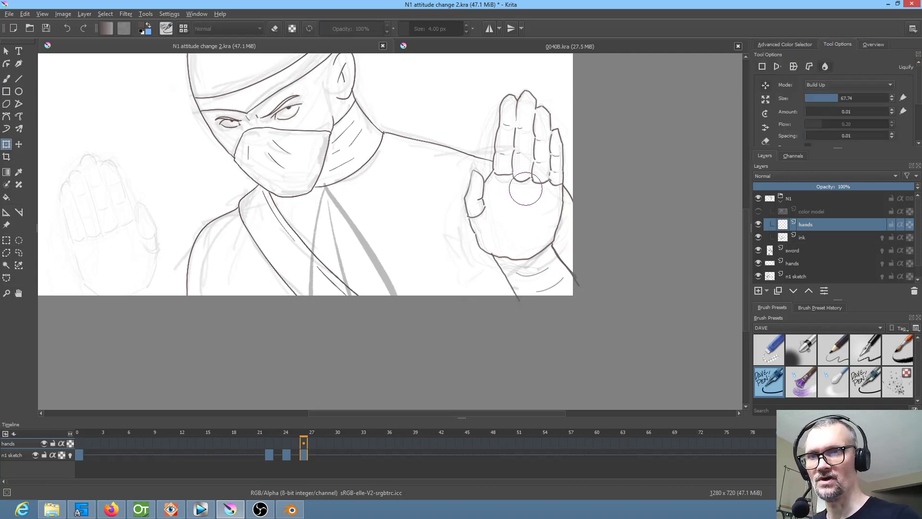
shift+drag(532, 195, 545, 202)
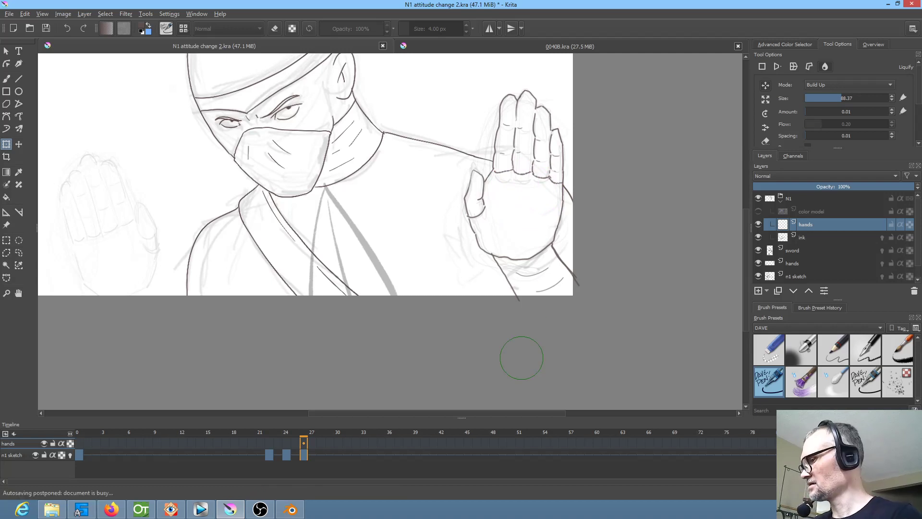
key(b)
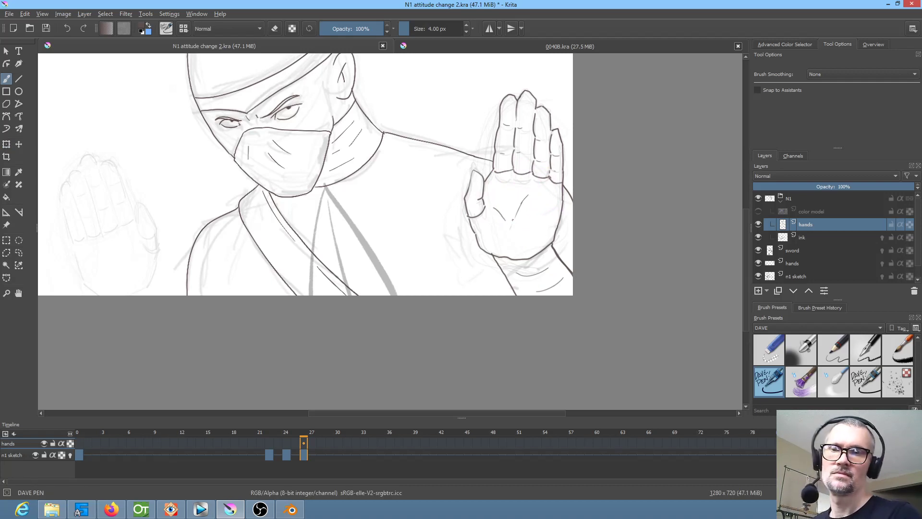
Step: Ink the thumb of the second raised hand from the sketch, including a short nail line near its tip
scroll(512, 220, down, 1)
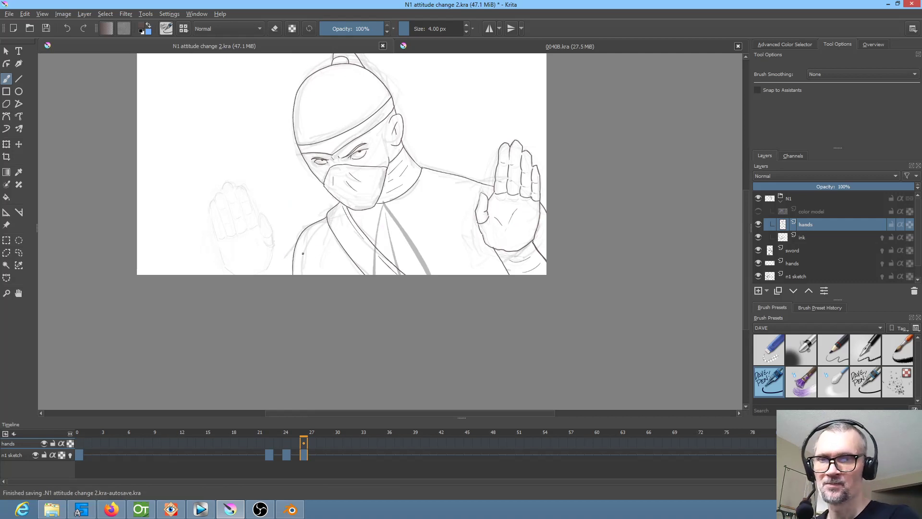
scroll(267, 264, up, 2)
drag(290, 266, 333, 288)
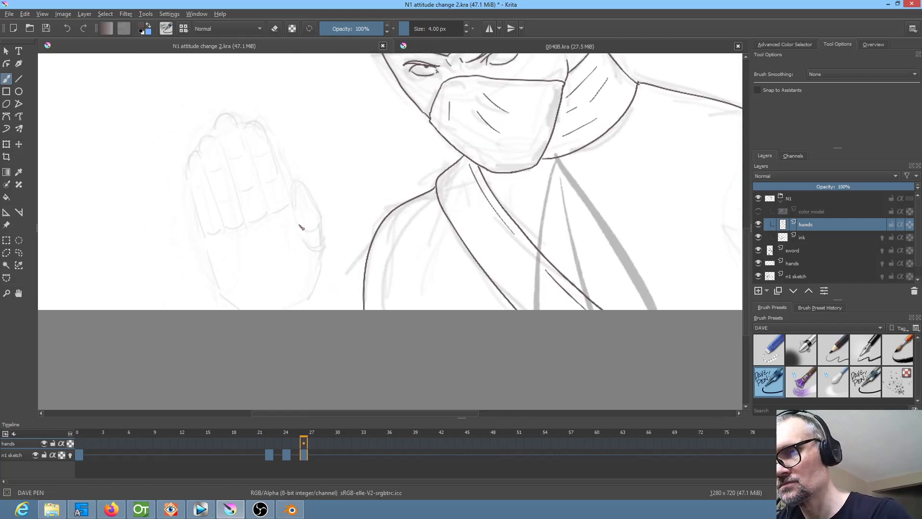
mouse_move(300, 225)
mouse_down()
mouse_move(320, 225)
mouse_move(300, 182)
mouse_move(288, 189)
mouse_move(296, 214)
mouse_up()
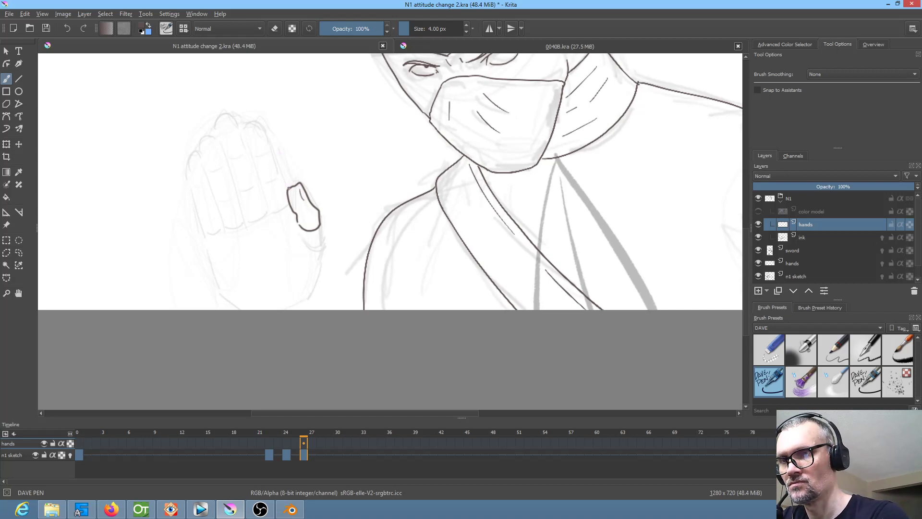
Step: Ink the hand's fingertips and outer side down to the palm heel, with finger separations, joint creases and finger-base creases
drag(283, 176, 267, 129)
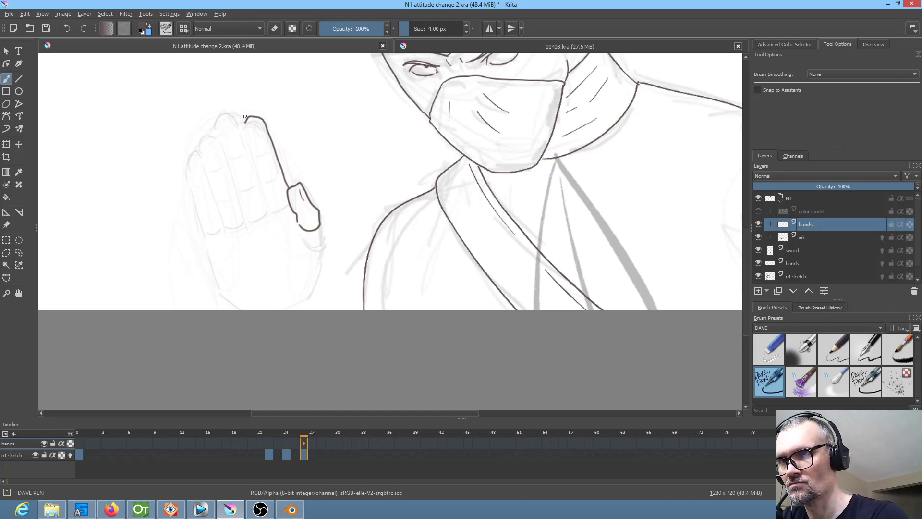
drag(238, 112, 217, 116)
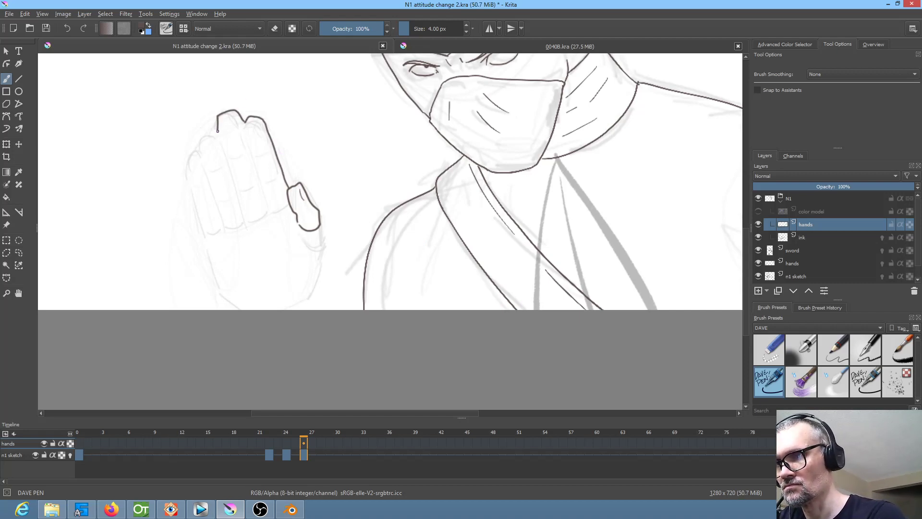
mouse_move(199, 149)
mouse_down()
mouse_move(191, 171)
mouse_move(202, 150)
mouse_move(234, 266)
mouse_move(253, 277)
mouse_up()
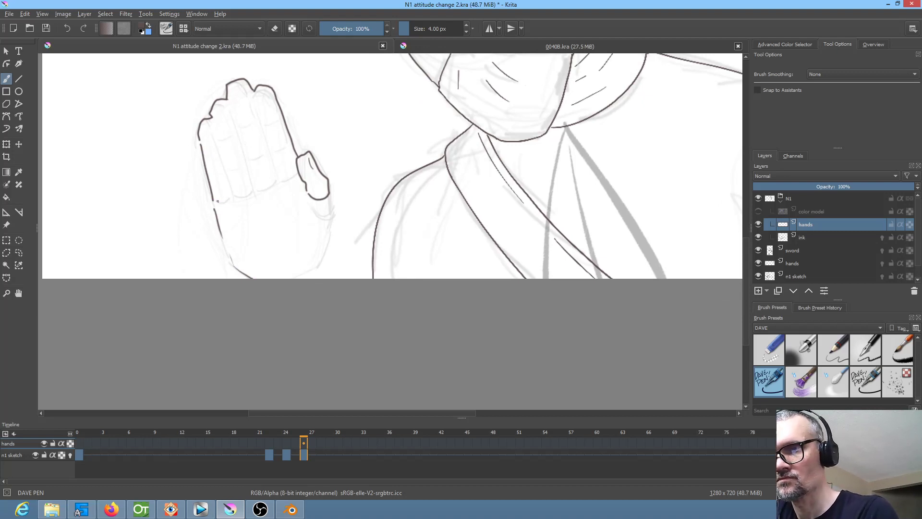
drag(262, 189, 283, 181)
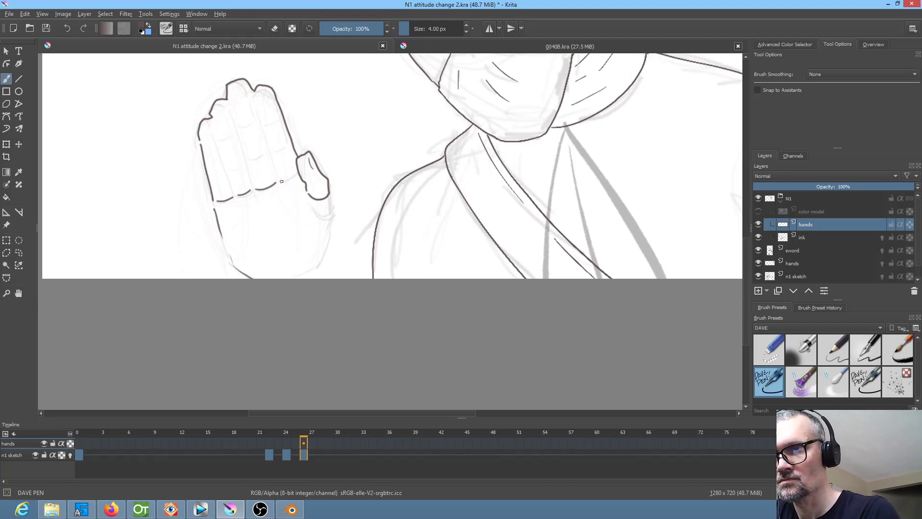
mouse_move(255, 98)
mouse_down()
mouse_move(266, 137)
mouse_move(233, 115)
mouse_move(250, 175)
mouse_move(222, 148)
mouse_move(233, 183)
mouse_up()
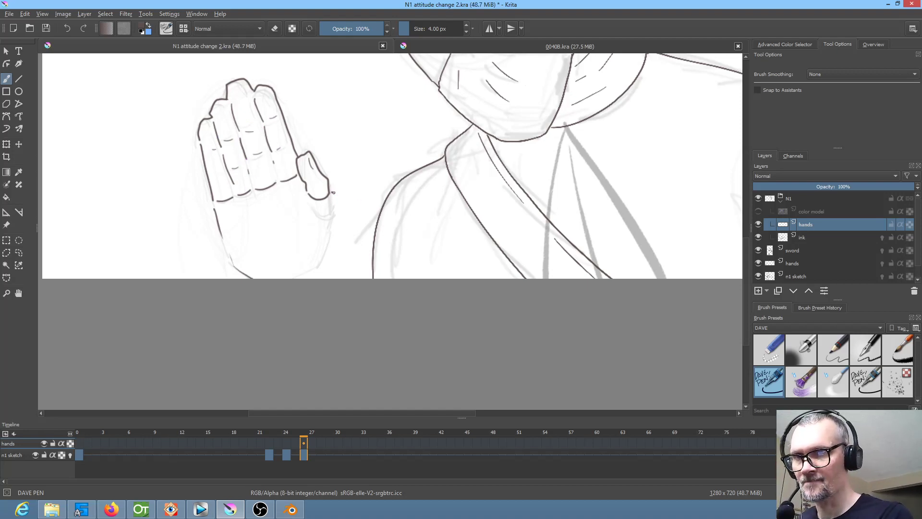
Step: Ink the palm edge below the thumb down to the heel, plus a short wrist line running off the canvas
mouse_move(332, 198)
mouse_down()
mouse_move(325, 260)
mouse_move(293, 285)
mouse_up()
drag(325, 260, 336, 287)
mouse_move(315, 234)
mouse_down()
mouse_move(307, 271)
mouse_move(370, 186)
mouse_up()
drag(269, 196, 266, 218)
drag(332, 227, 460, 197)
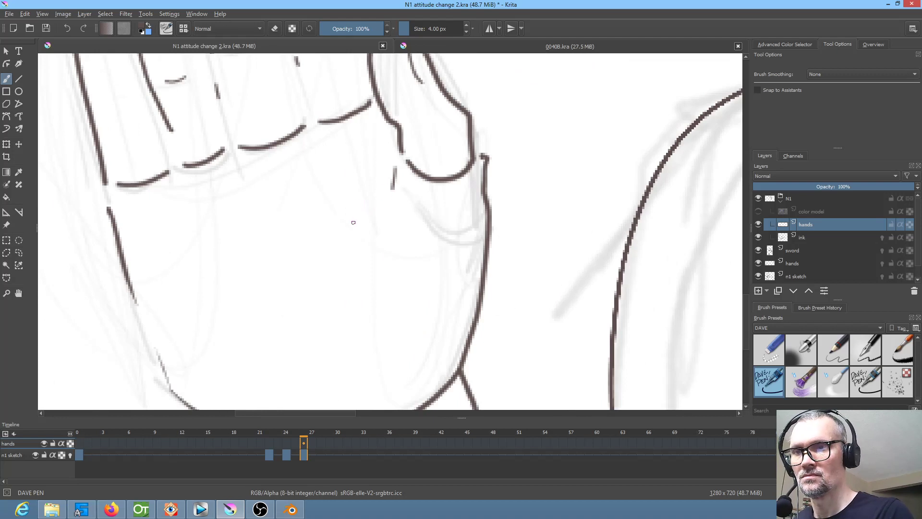
Step: Add two crease lines in the palm, and join the finger-base creases and outer palm edge into continuous lines
drag(362, 210, 321, 294)
drag(260, 283, 270, 318)
drag(269, 207, 327, 279)
mouse_move(165, 252)
mouse_down()
mouse_move(176, 257)
mouse_move(170, 290)
mouse_up()
mouse_move(225, 245)
mouse_down()
mouse_move(364, 203)
mouse_move(431, 169)
mouse_up()
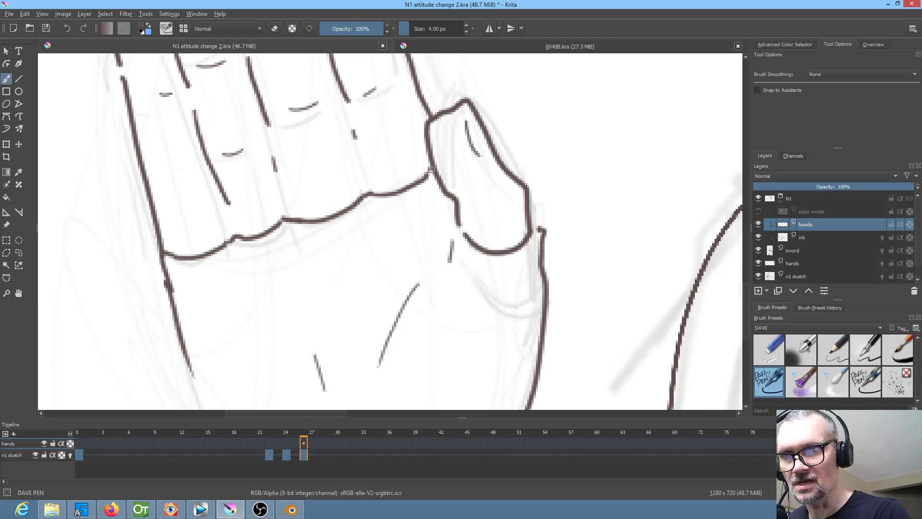
Step: Close the gap in the little finger's outer contour between its tip and side
drag(482, 230, 537, 107)
drag(245, 244, 288, 339)
mouse_move(542, 224)
mouse_down()
mouse_move(552, 235)
mouse_move(498, 97)
mouse_move(419, 389)
mouse_up()
mouse_move(384, 307)
mouse_down()
mouse_move(468, 455)
mouse_move(497, 469)
mouse_up()
drag(165, 265, 169, 286)
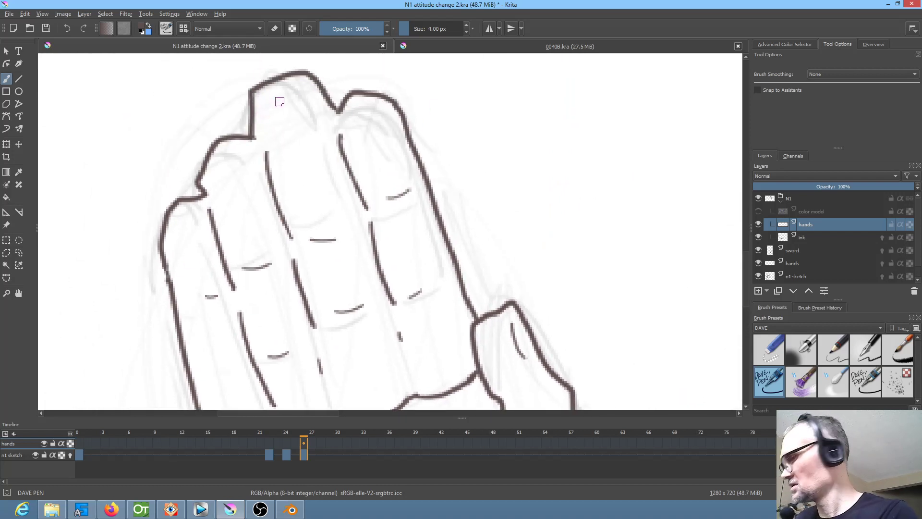
Step: Reshape the outer edge of the middle finger slightly inward, and reactivate the DAVE PEN preset
key(slash)
key(slash)
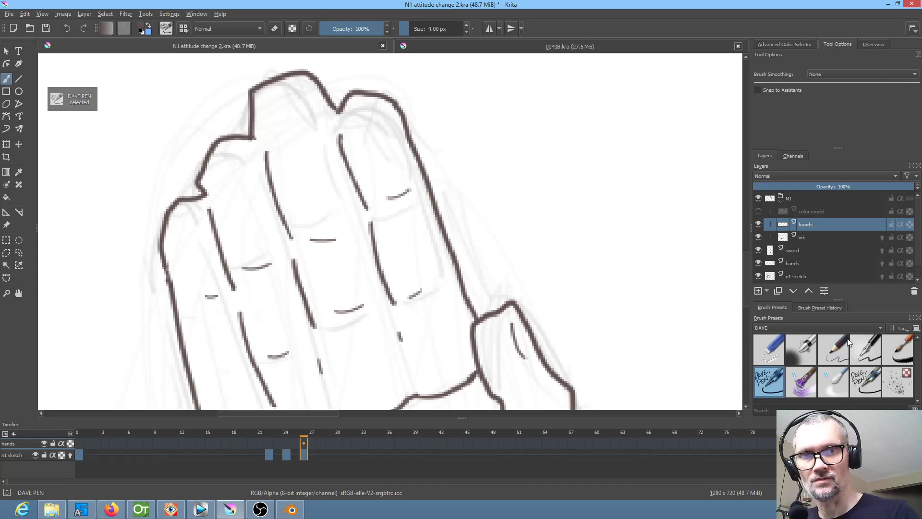
click(774, 347)
mouse_move(248, 97)
mouse_down()
mouse_move(262, 96)
mouse_move(256, 137)
mouse_up()
key(slash)
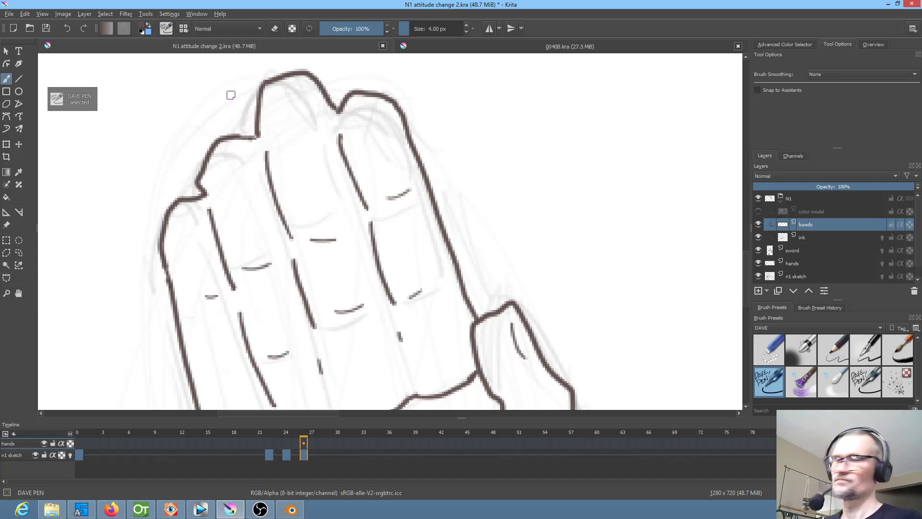
Step: Add a keyframe for the inked hands on the hands layer at frame 26, and duplicate the drawing at frame 24
key(1)
drag(352, 70, 128, 94)
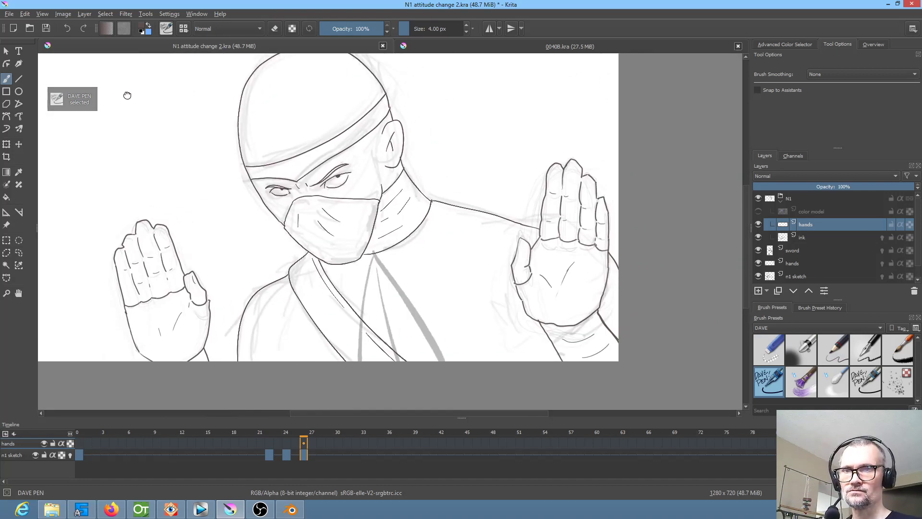
scroll(140, 104, down, 1)
scroll(132, 116, up, 1)
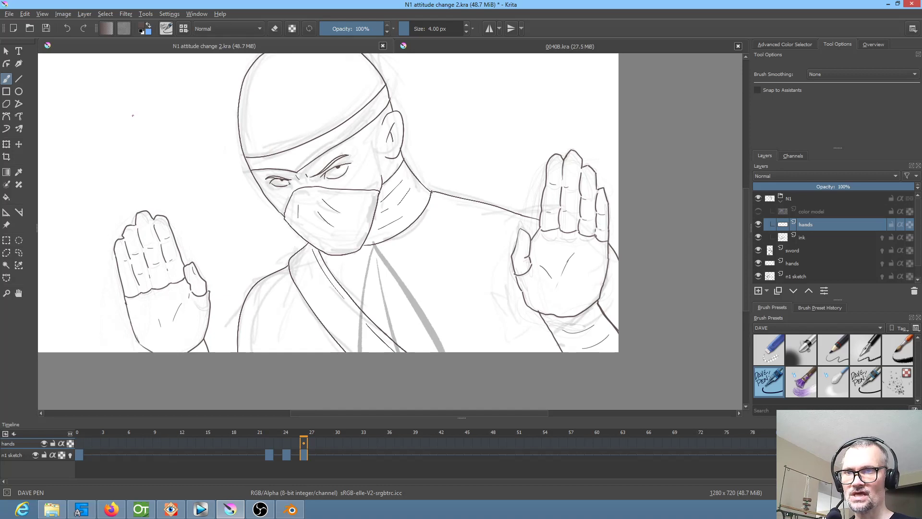
mouse_move(135, 113)
mouse_down()
mouse_move(144, 180)
mouse_move(160, 105)
mouse_up()
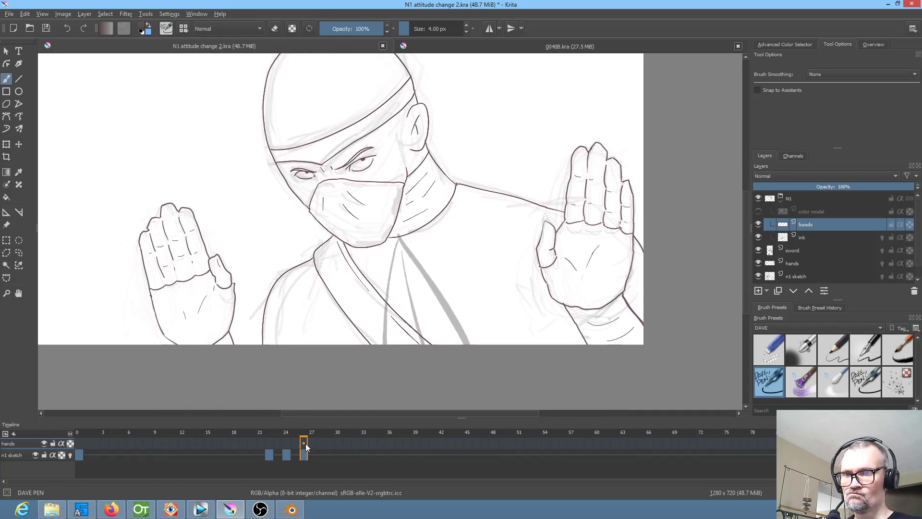
key(F6)
click(288, 440)
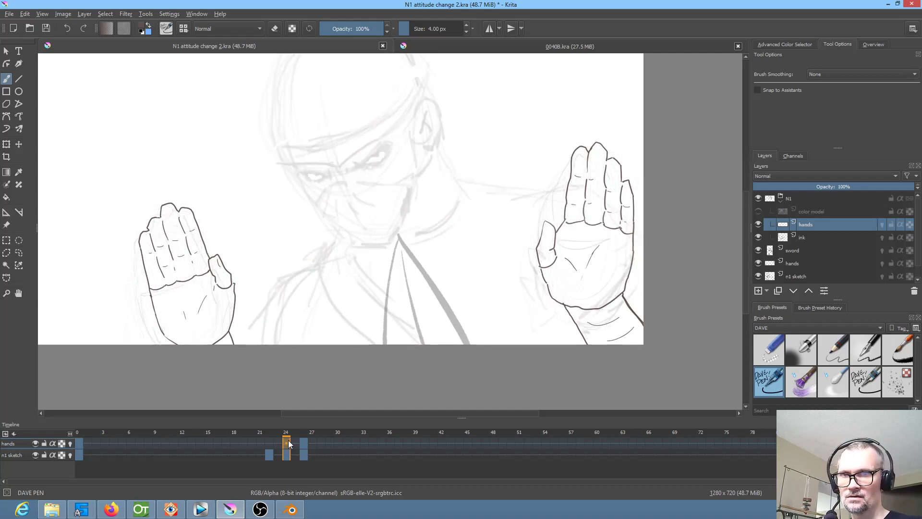
Step: At frame 24, select the hand beside the mask with a freehand outline and transform it slightly outward to match the sketch
scroll(412, 366, down, 1)
drag(462, 350, 431, 320)
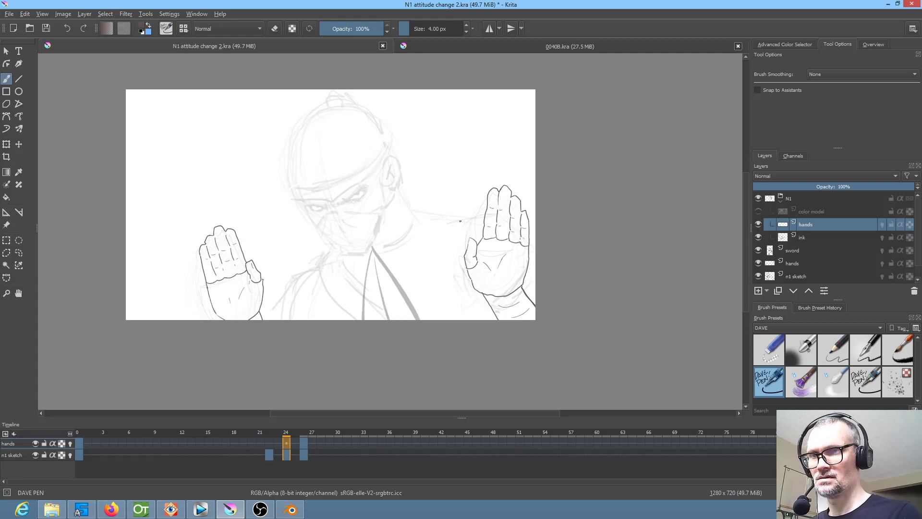
key(l)
mouse_move(245, 185)
mouse_down()
mouse_move(234, 394)
mouse_move(251, 187)
mouse_move(233, 184)
mouse_up()
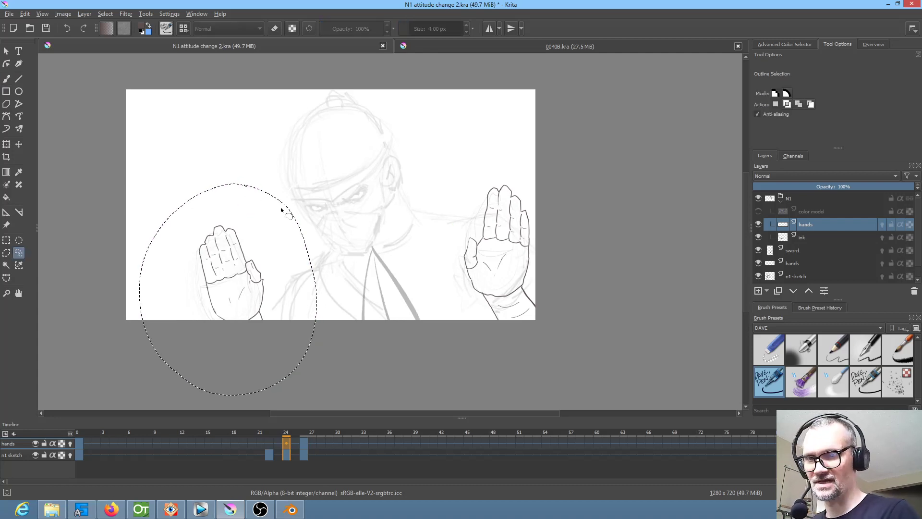
key(ctrl+t)
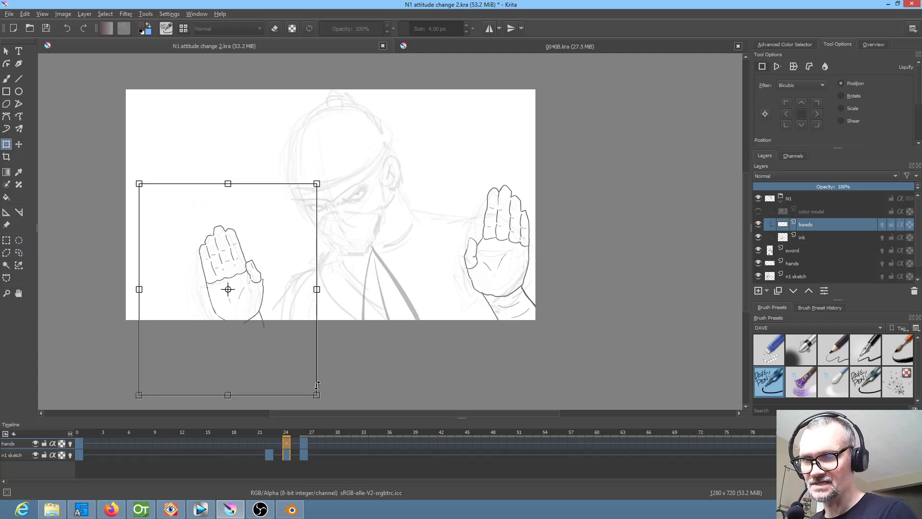
drag(344, 390, 344, 391)
drag(282, 351, 275, 353)
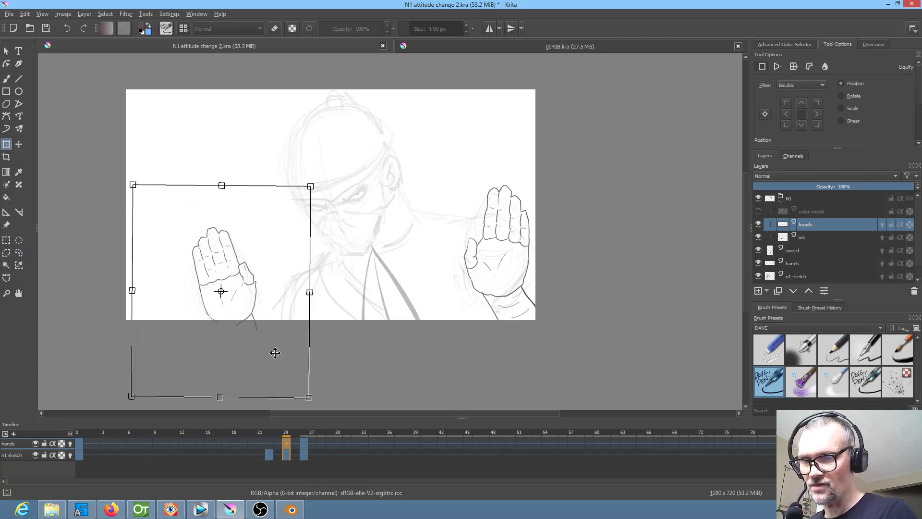
Step: Duplicate the hands drawing at frame 22, and move the selected hand inward and down, rotating it slightly clockwise to match the sketch
click(269, 443)
drag(264, 360, 287, 371)
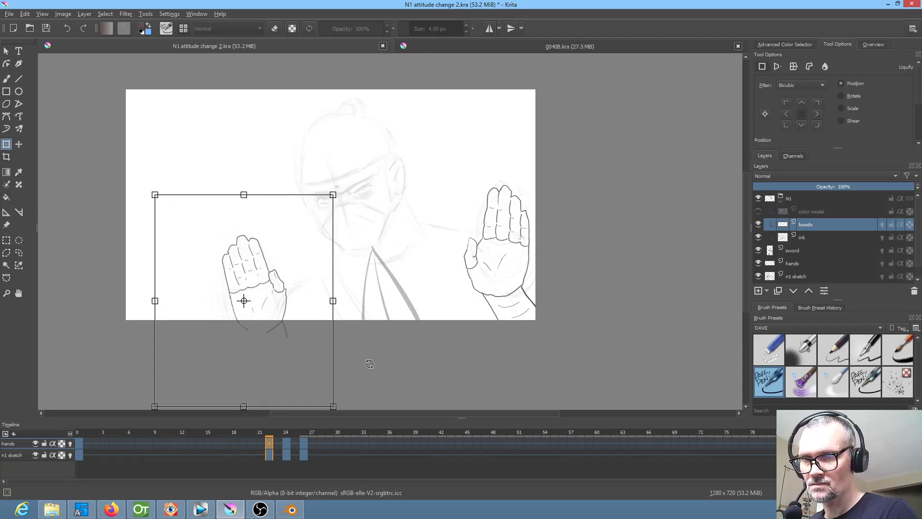
drag(367, 362, 360, 373)
drag(268, 354, 267, 354)
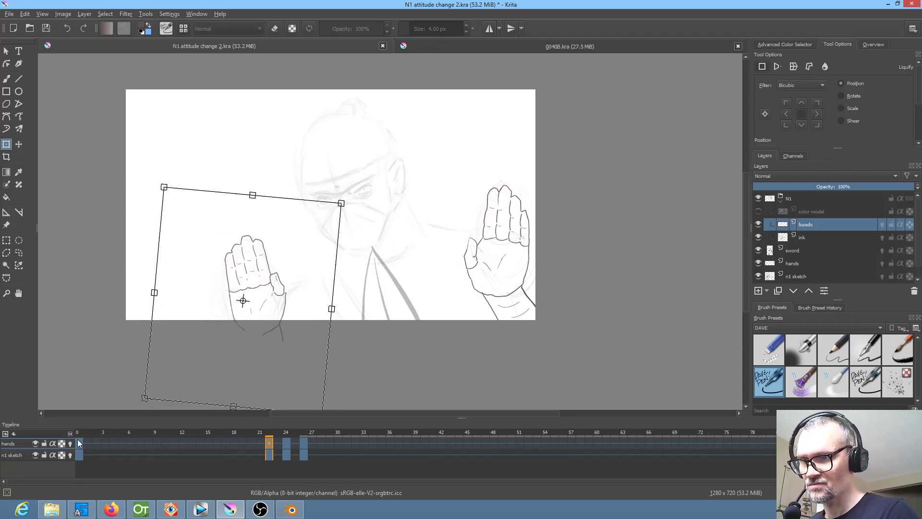
Step: At frame 0, rotate the selected hand slightly clockwise and move it inward to match the sketch
click(79, 443)
click(272, 347)
drag(368, 348, 361, 363)
drag(255, 349, 271, 348)
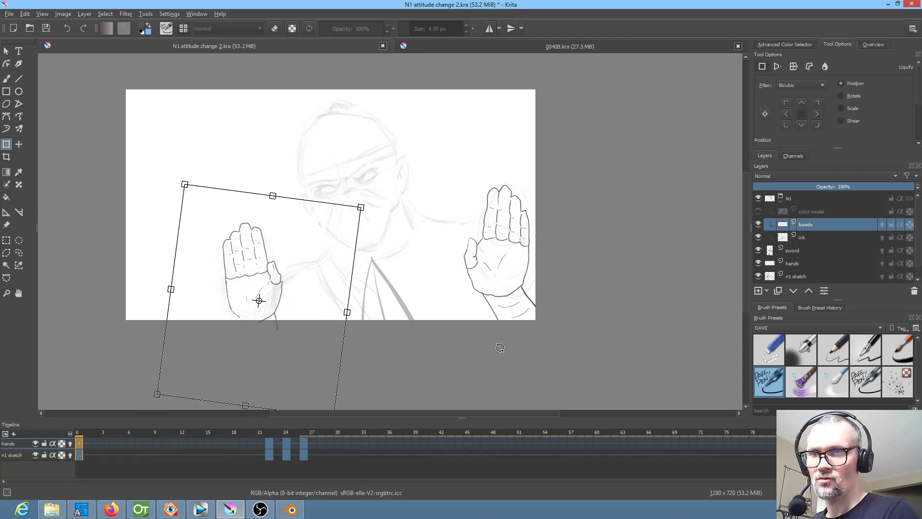
Step: At frame 0, outline-select the hand with the visible forearm, and rotate it counterclockwise and move it outward to match the sketch
click(274, 443)
click(287, 442)
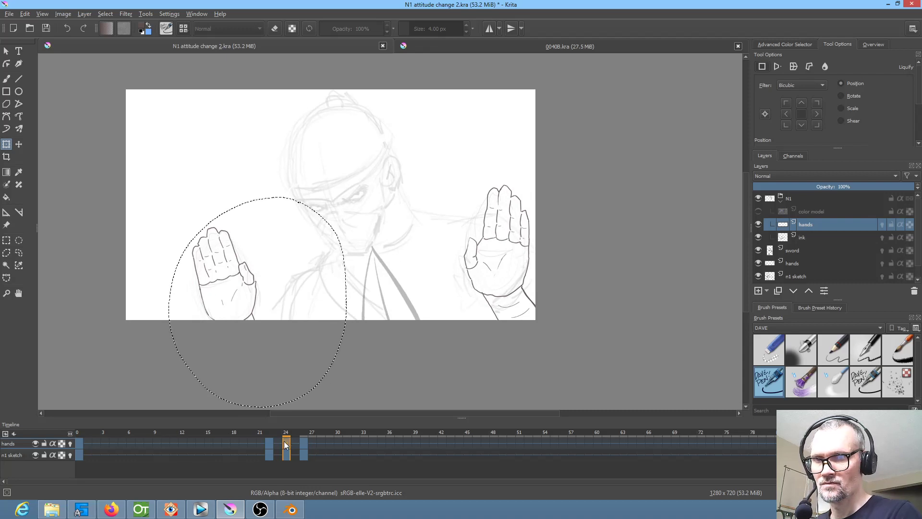
click(80, 442)
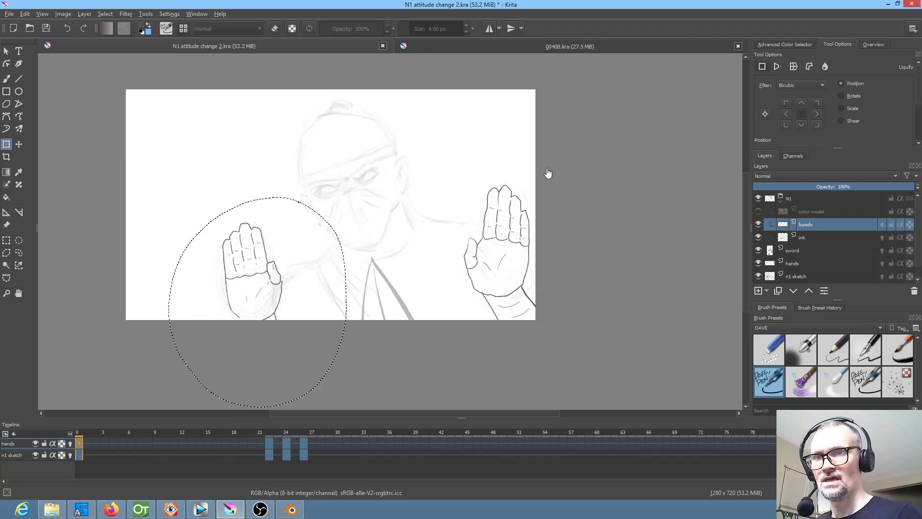
key(l)
mouse_move(549, 174)
mouse_down()
mouse_move(457, 190)
mouse_move(576, 298)
mouse_move(563, 177)
mouse_up()
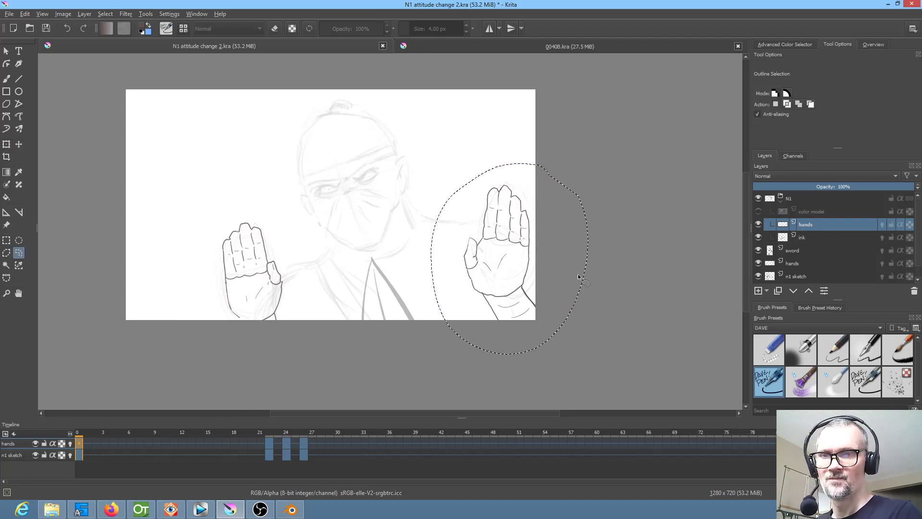
key(ctrl+t)
mouse_move(599, 292)
mouse_down()
mouse_move(616, 292)
mouse_move(606, 289)
mouse_up()
drag(492, 287, 512, 284)
drag(607, 298, 612, 287)
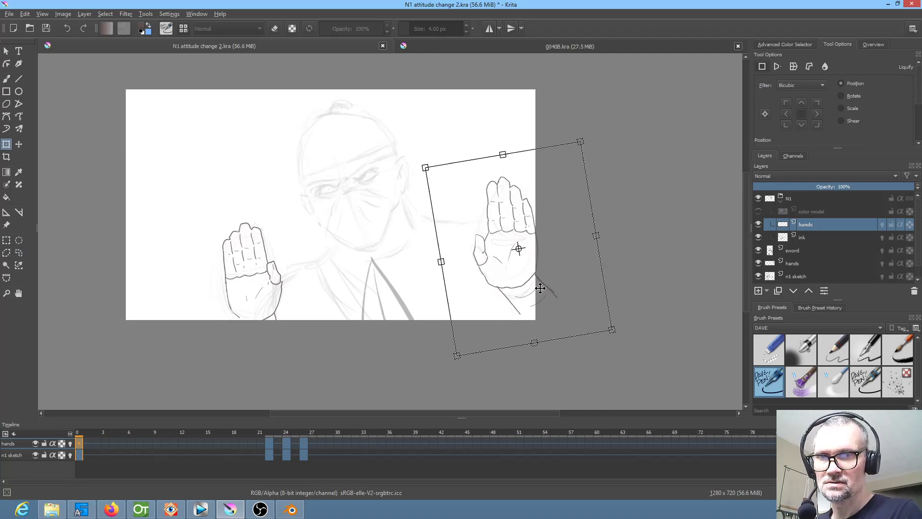
drag(538, 288, 537, 294)
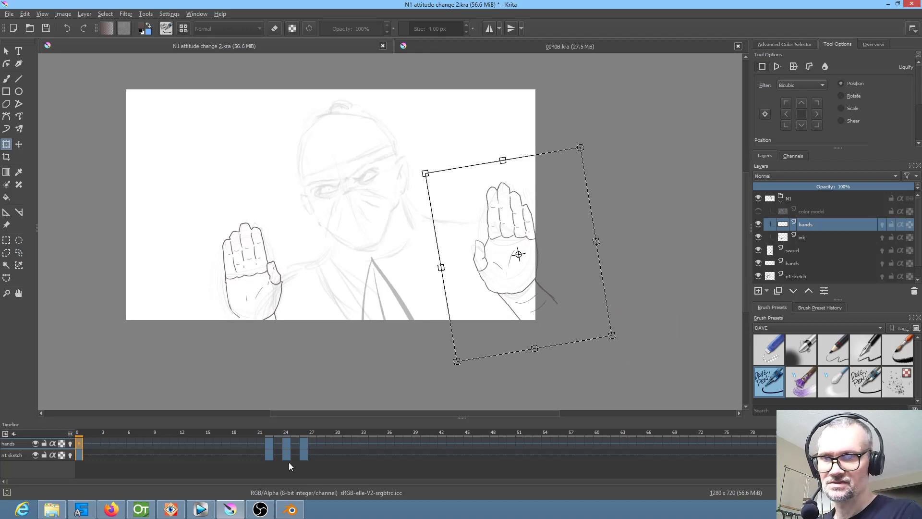
Step: Rotate the selected forearm hand counterclockwise at frame 22, and rotate it and move it inward and down at frame 24
click(268, 445)
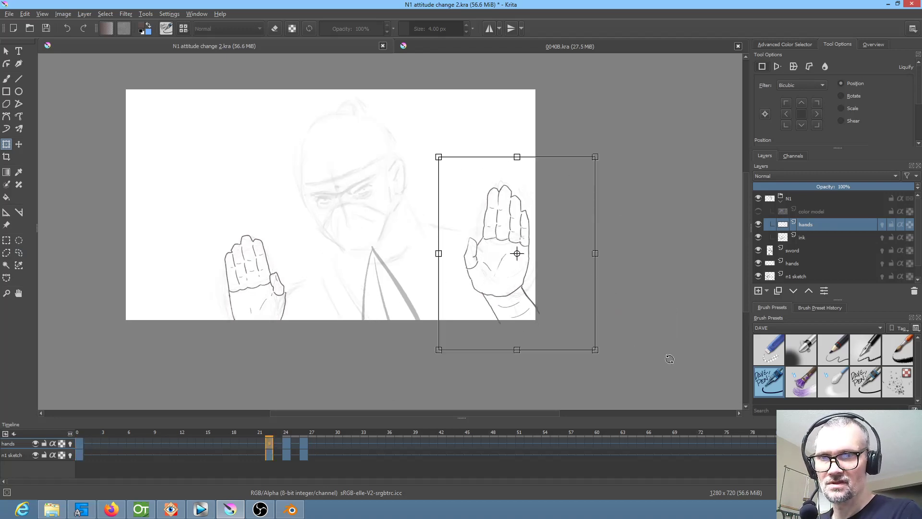
drag(675, 361, 679, 334)
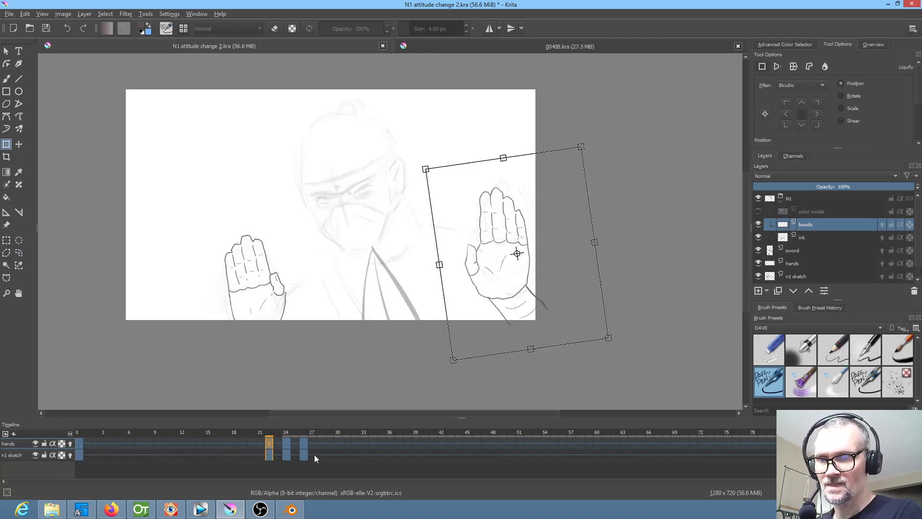
click(287, 445)
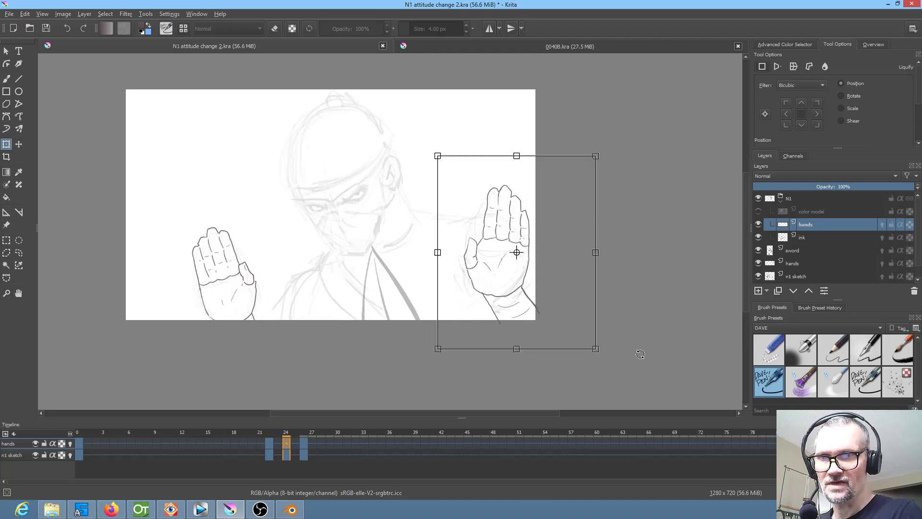
drag(609, 352, 656, 344)
drag(520, 319, 514, 326)
Step: Apply the frame 24 transform, return to frame 0, and clear the selection
click(300, 441)
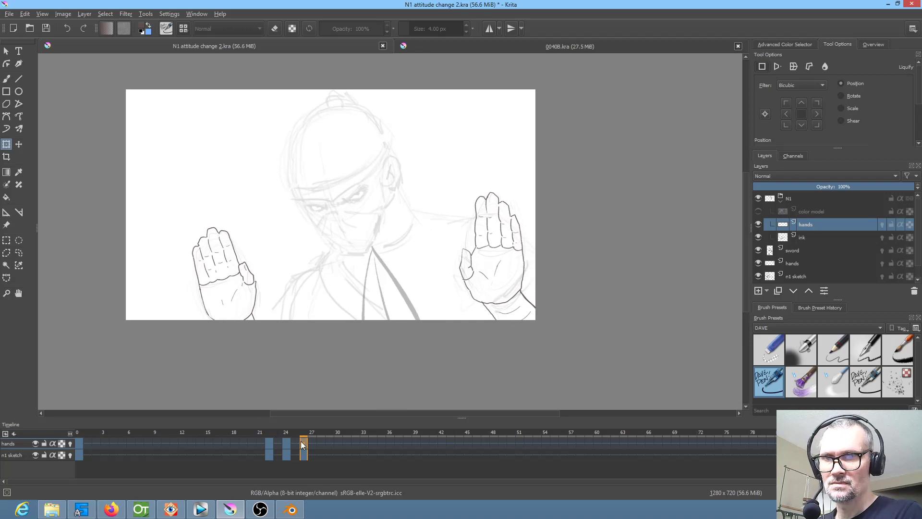
click(79, 443)
key(space)
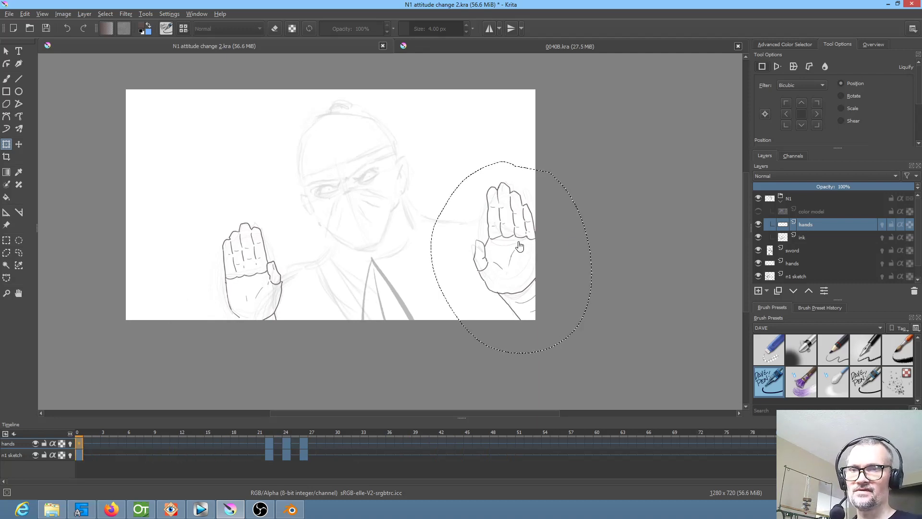
key(ctrl+shift+a)
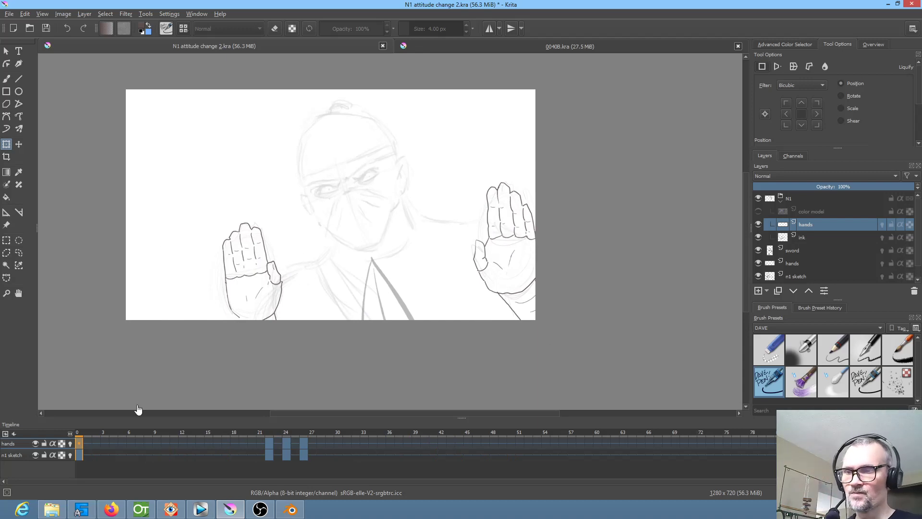
Step: Play the animation briefly, and add a new paint layer named sword above the inked hands layer
key(space)
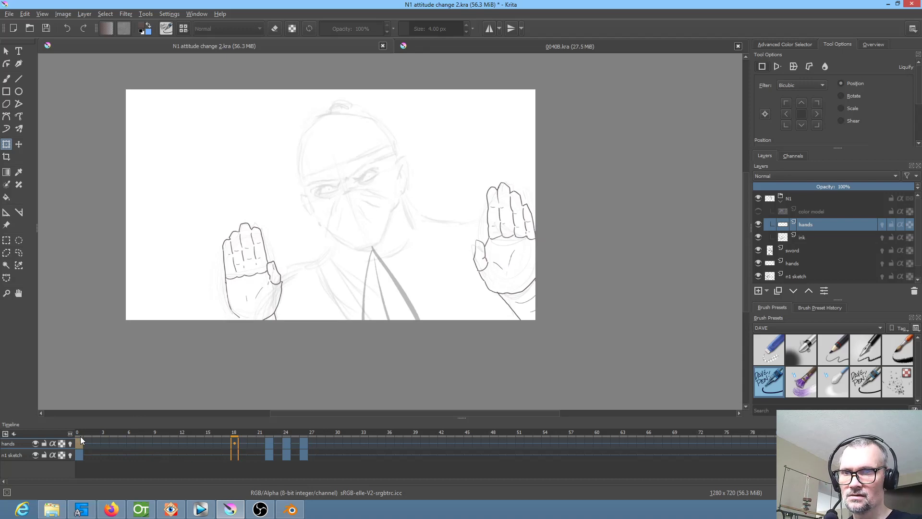
key(space)
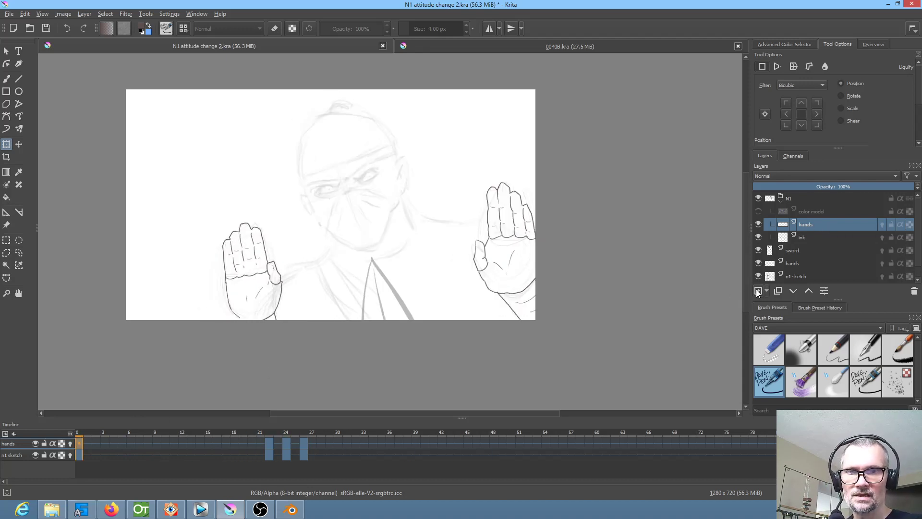
click(758, 290)
double_click(830, 225)
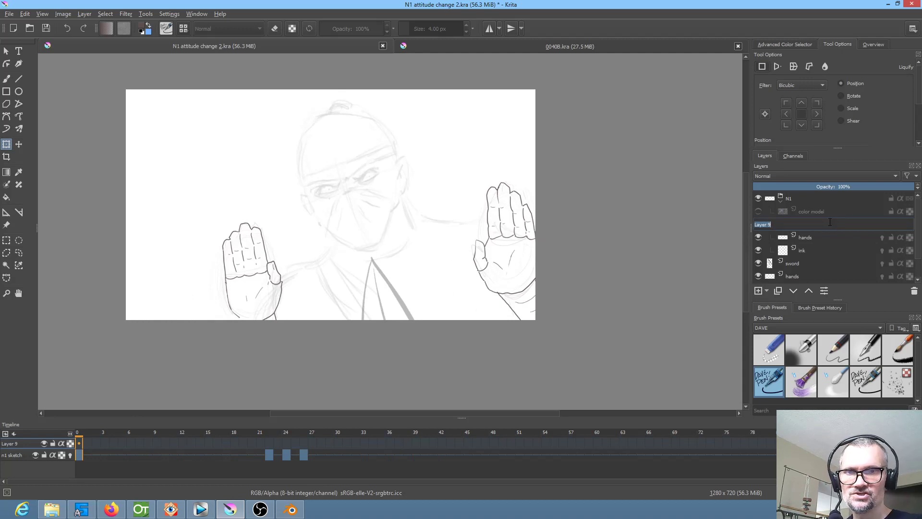
text(swor)
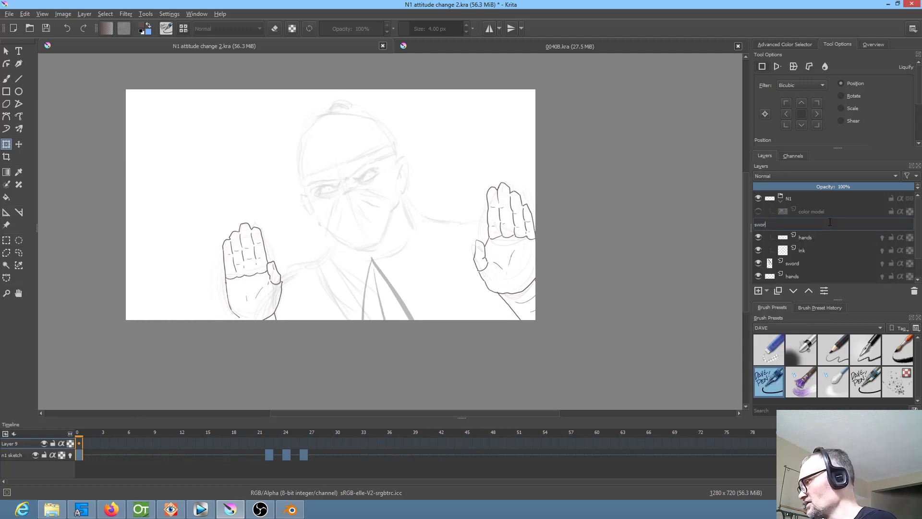
text(d)
key(Return)
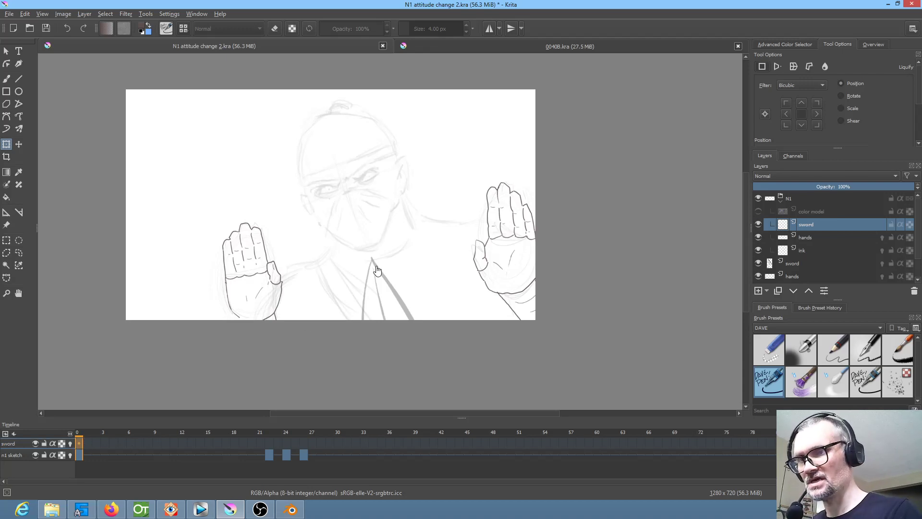
key(b)
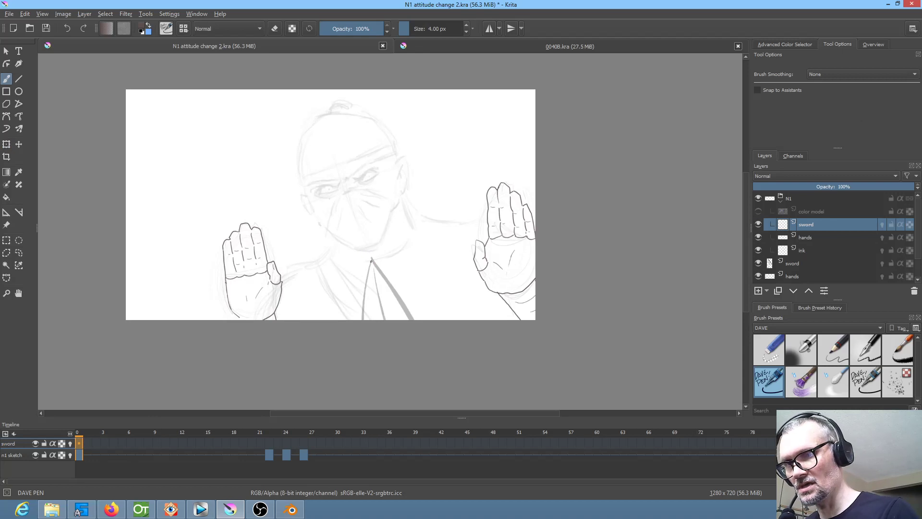
drag(365, 285, 365, 287)
drag(362, 337, 362, 336)
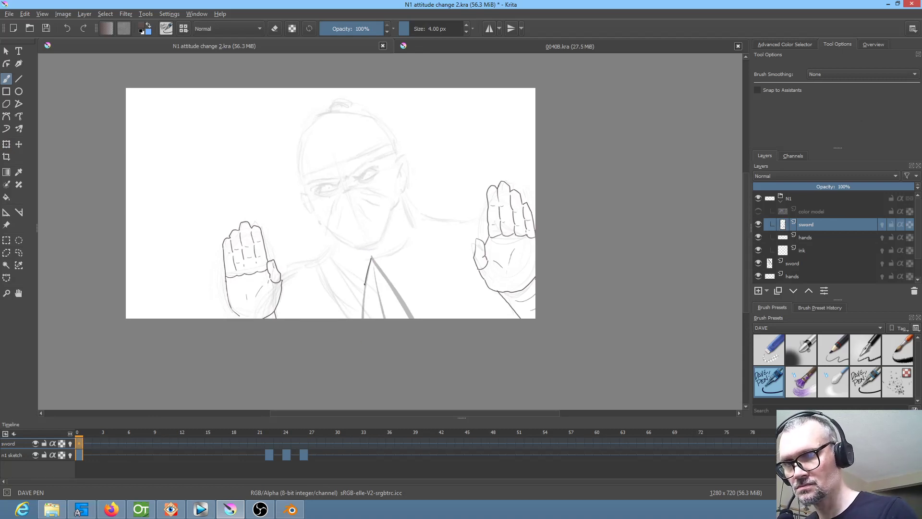
drag(365, 291, 362, 307)
key(ctrl+z)
Step: Bring the sketch sword layer into the timeline as a timing reference, and reselect the new sword layer in the N1 group
click(305, 442)
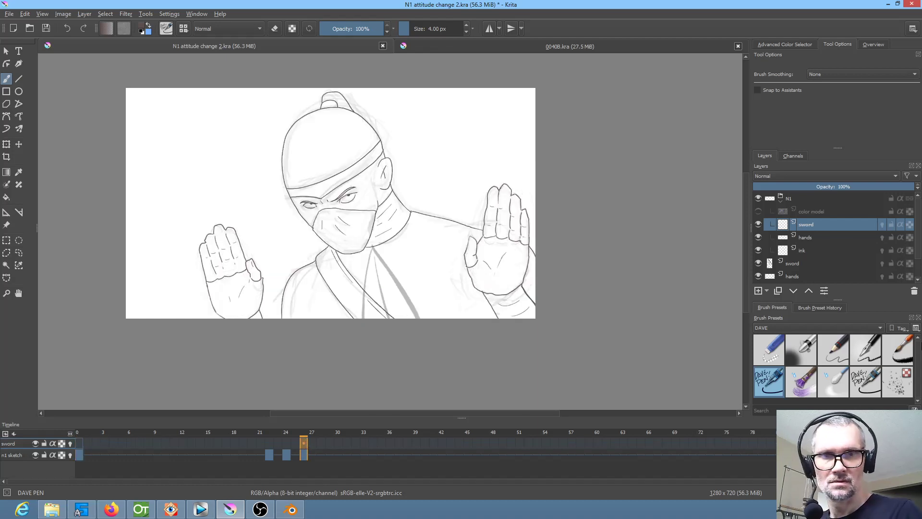
click(803, 262)
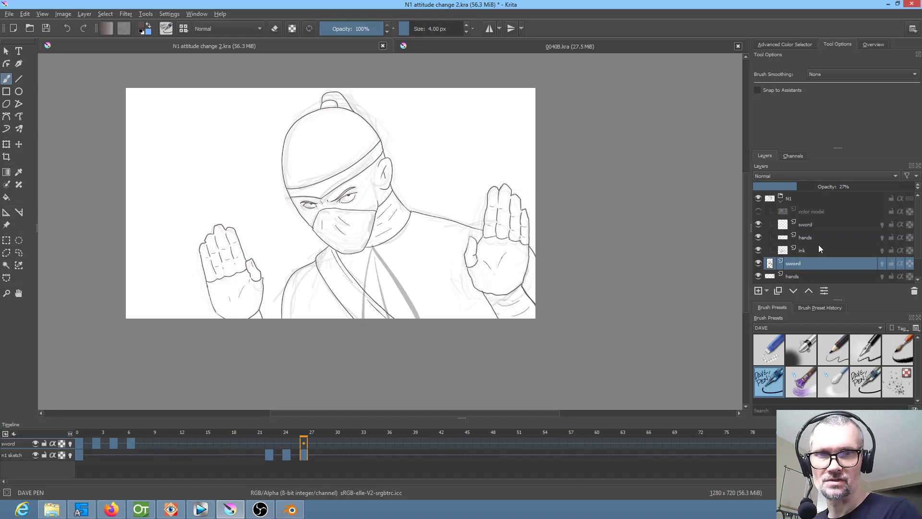
click(809, 222)
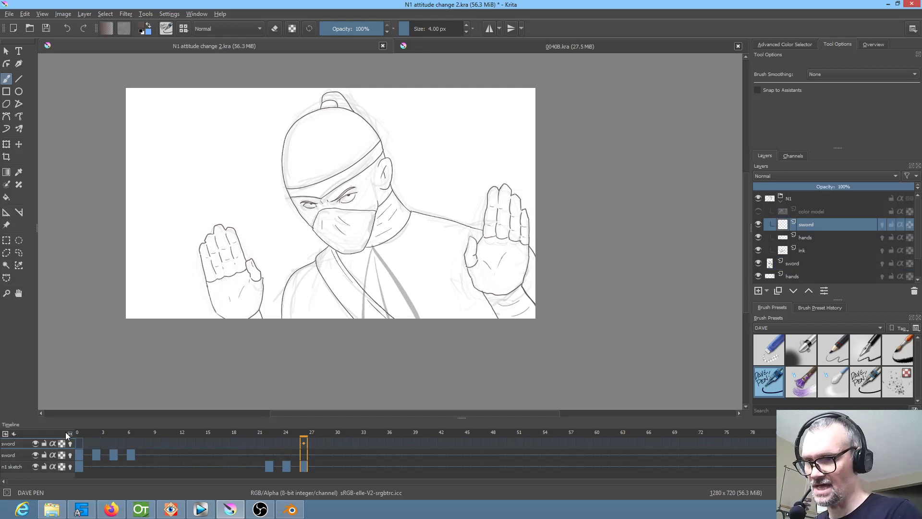
Step: Create blank keyframes on the new sword layer at frames 2, 4 and 6, matching the sketch sword's timing
click(133, 442)
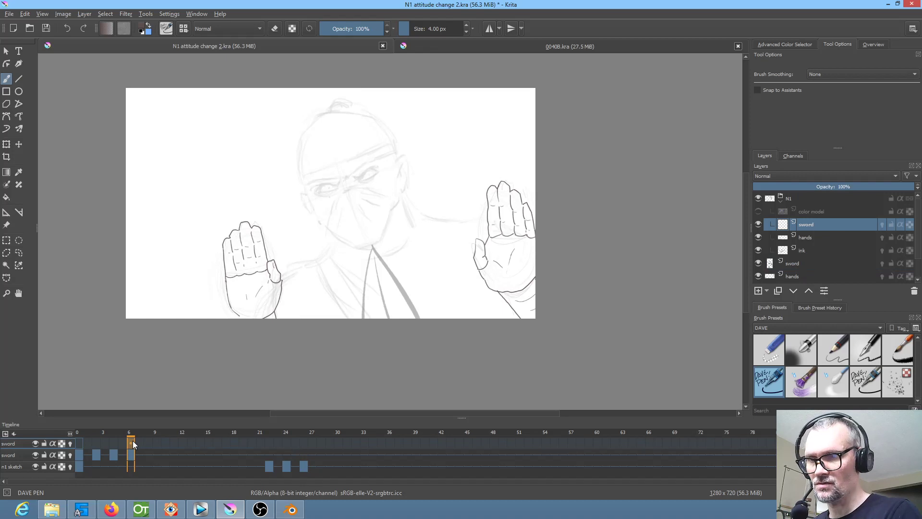
click(114, 428)
click(123, 431)
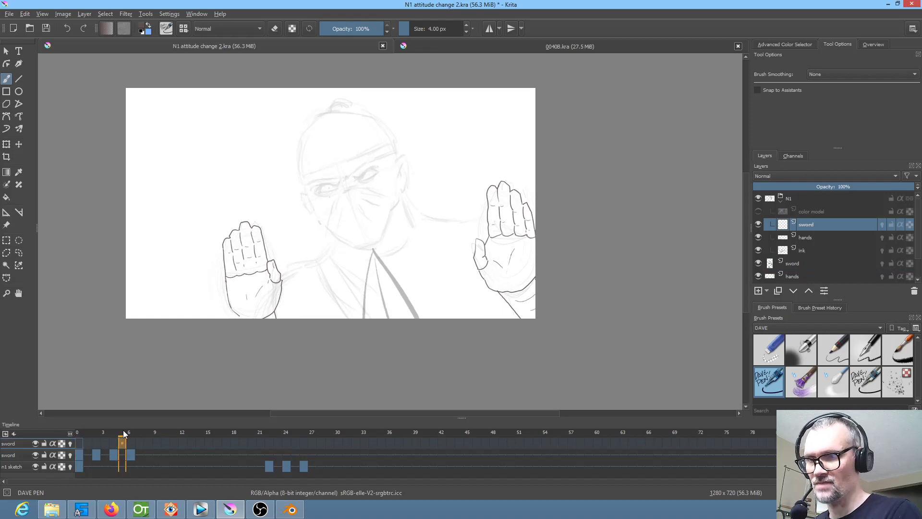
click(132, 441)
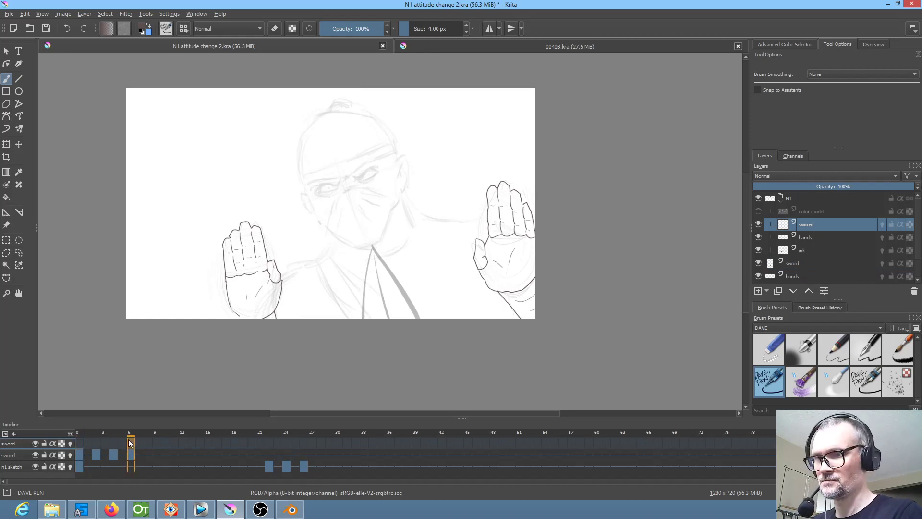
click(110, 441)
click(93, 442)
click(82, 442)
click(131, 440)
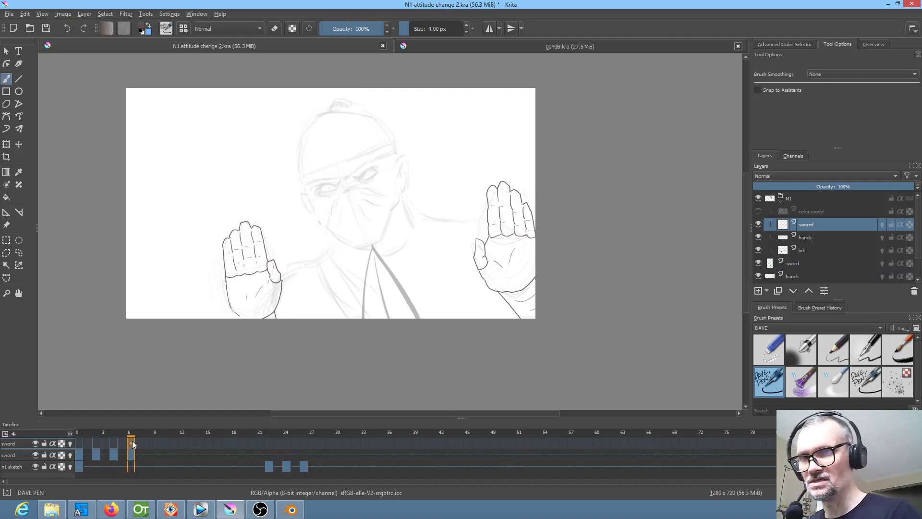
Step: At frame 6, ink both outer edges of the sword blade and its broken center line over the sketch
scroll(382, 290, up, 3)
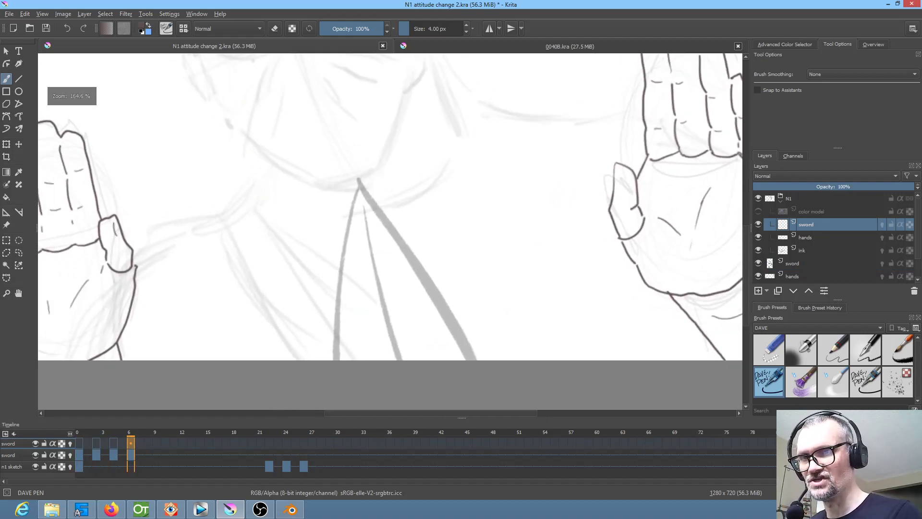
drag(358, 179, 333, 359)
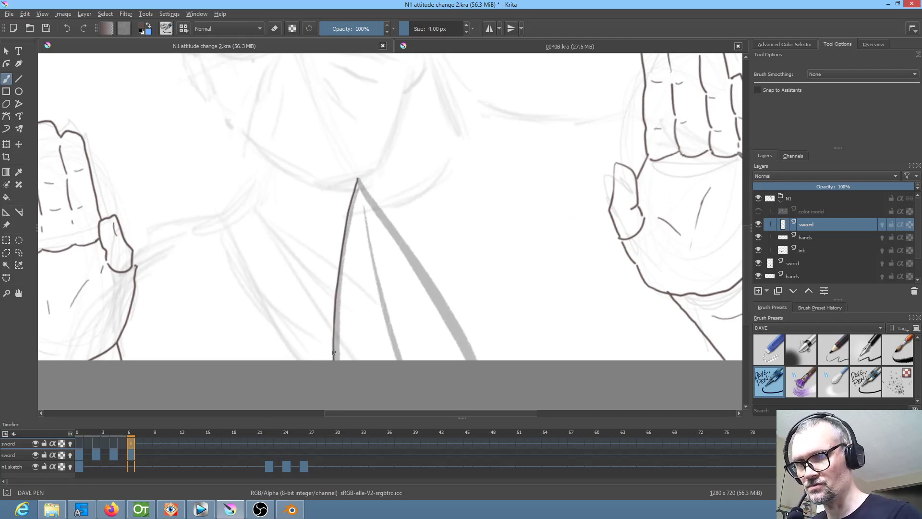
drag(362, 181, 472, 359)
drag(367, 216, 388, 359)
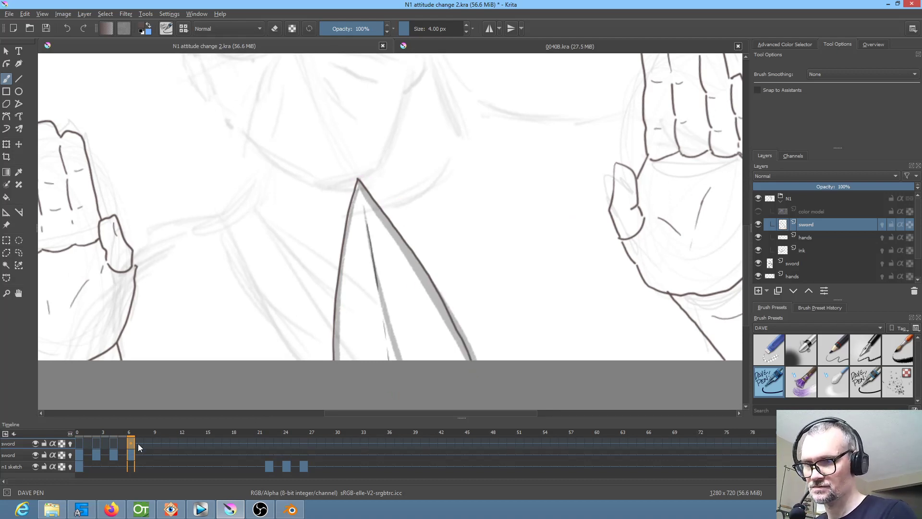
Step: Copy the inked sword to frames 4, 2 and 0, and move it down at frames 2 and 0 to match the sketch
click(97, 441)
click(82, 440)
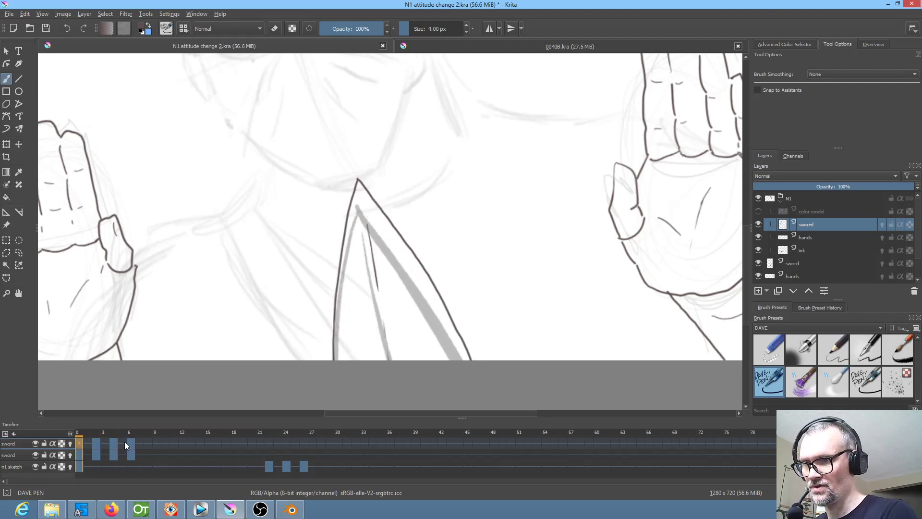
click(114, 443)
key(ctrl+t)
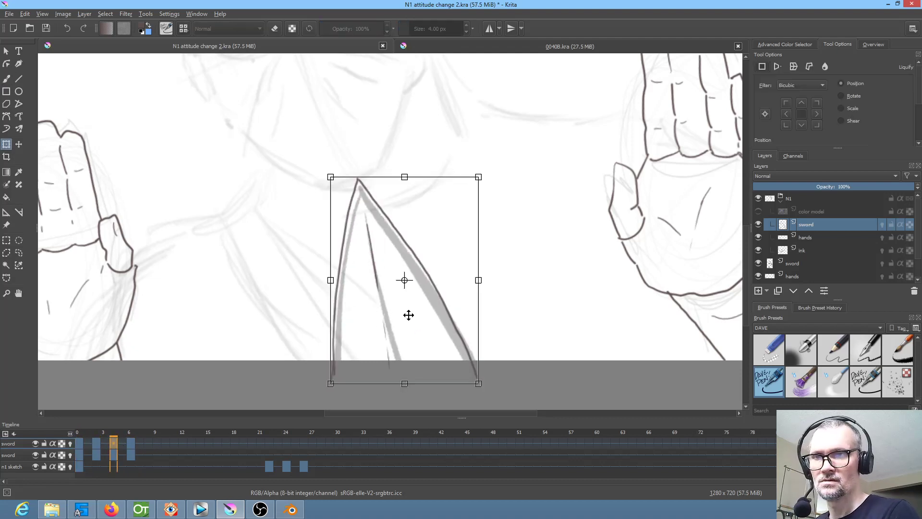
click(97, 446)
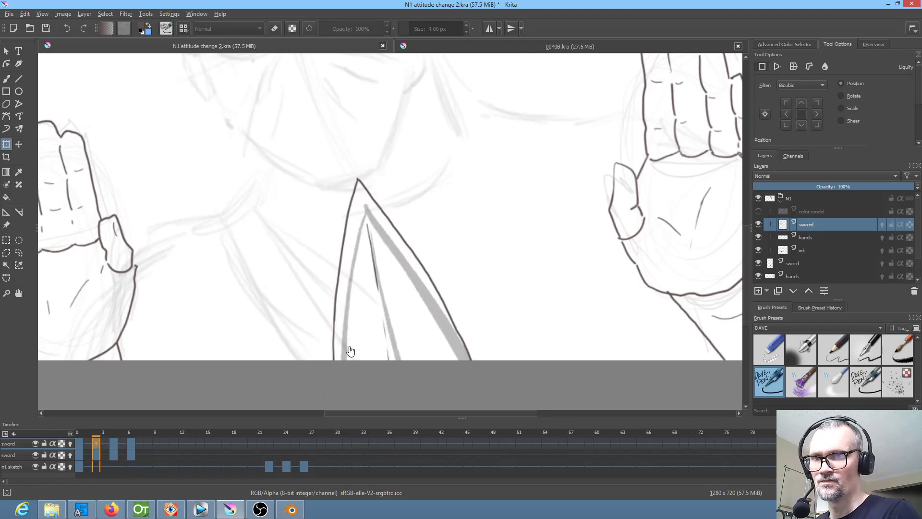
key(ctrl+t)
drag(393, 318, 400, 341)
click(80, 443)
key(ctrl+t)
drag(389, 309, 392, 336)
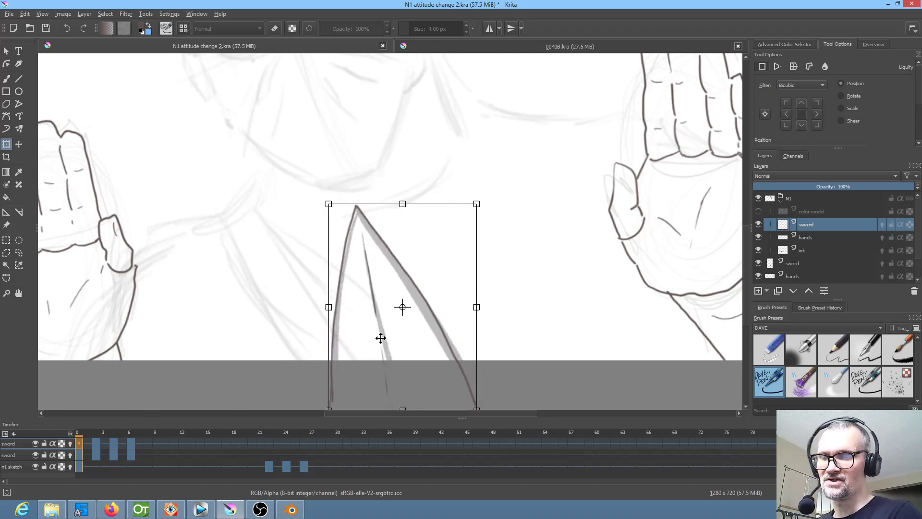
Step: Clear the copied sword drawings from frames 0 to 4 on the inked sword layer
click(133, 443)
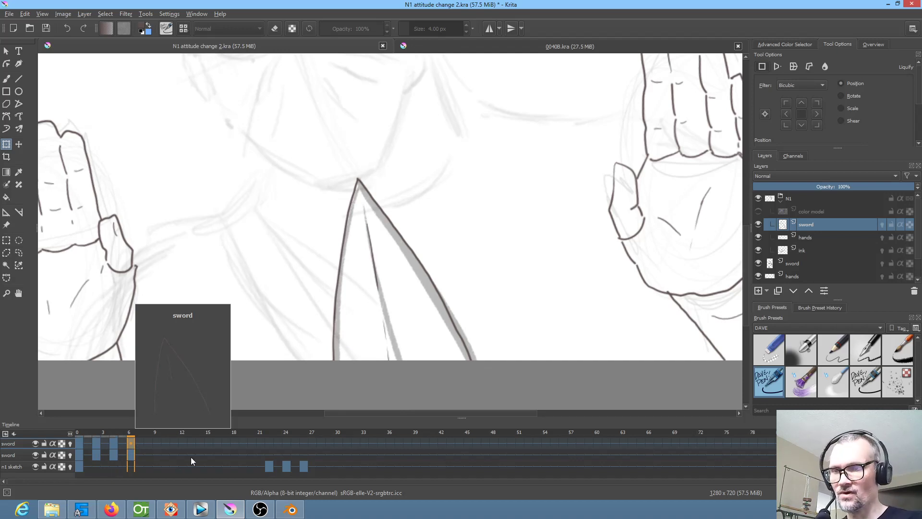
drag(114, 439, 78, 439)
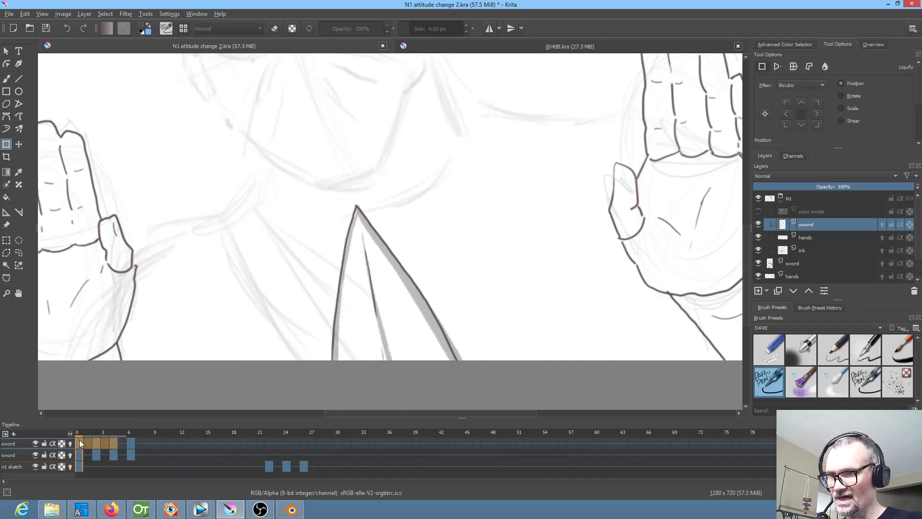
key(Delete)
Step: Isolate the inked sword layer at frame 6 and choose a light grey as the painting color
click(131, 442)
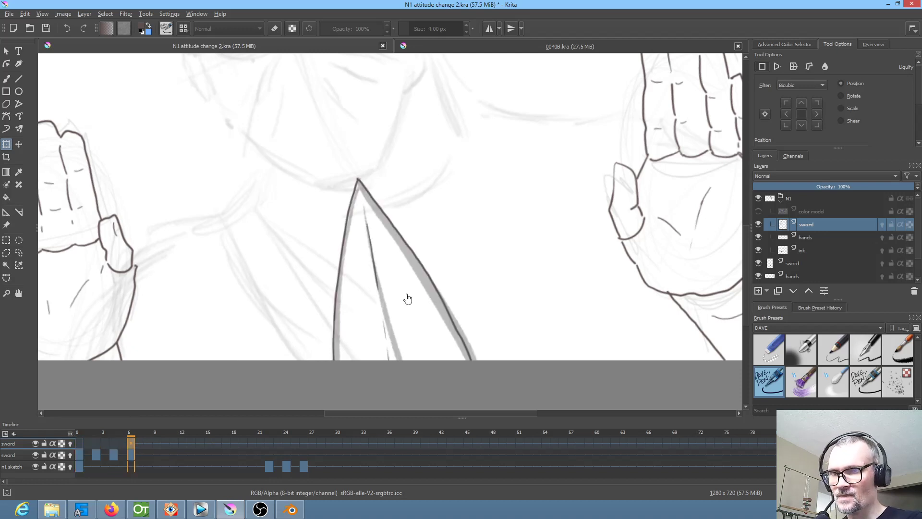
key(i)
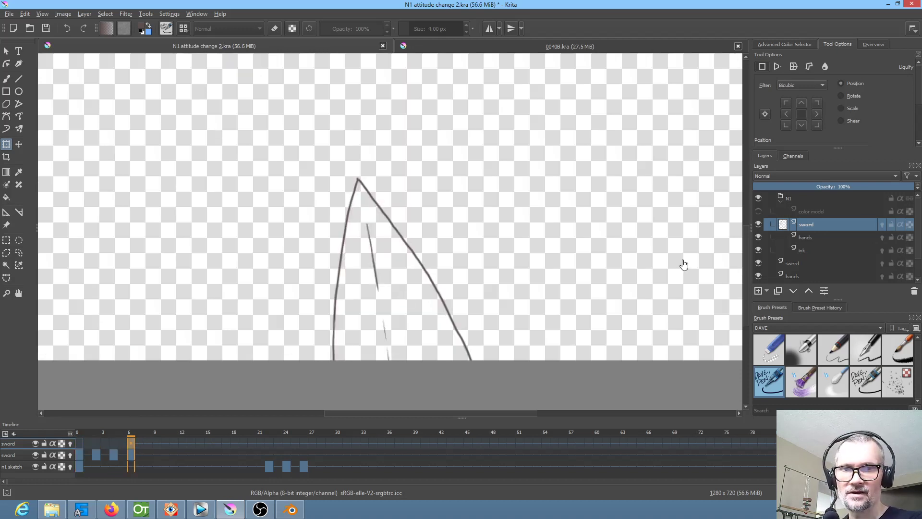
click(784, 43)
drag(819, 98, 808, 100)
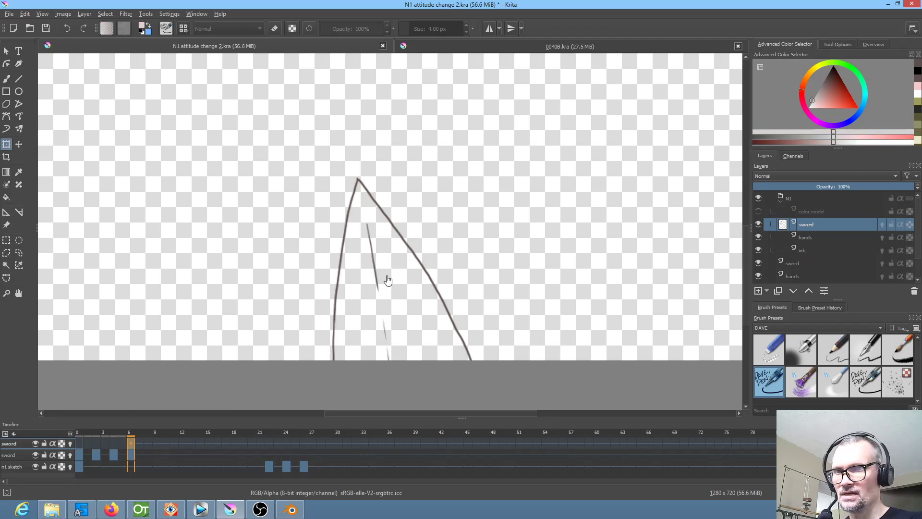
key(f)
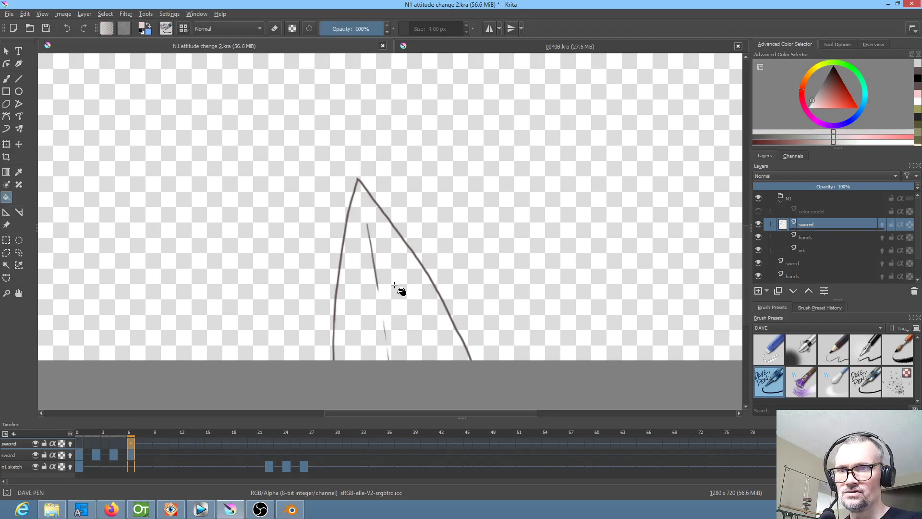
click(394, 285)
key(ctrl+z)
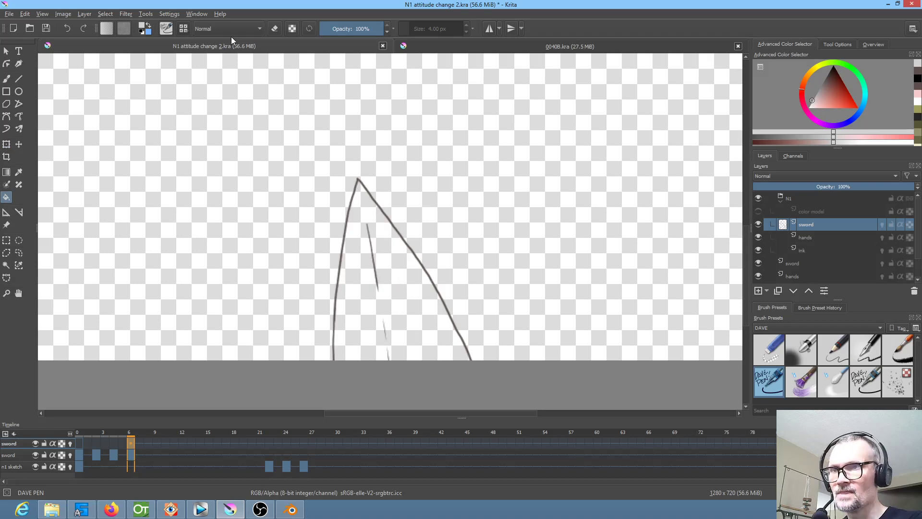
Step: Set the blending mode to Behind and fill the sword blade with light grey beneath its ink lines
click(228, 30)
click(227, 40)
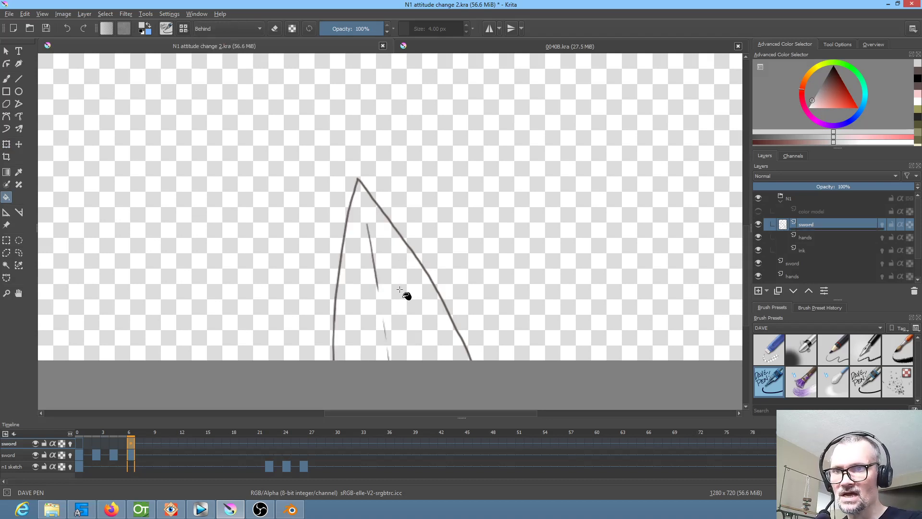
click(406, 294)
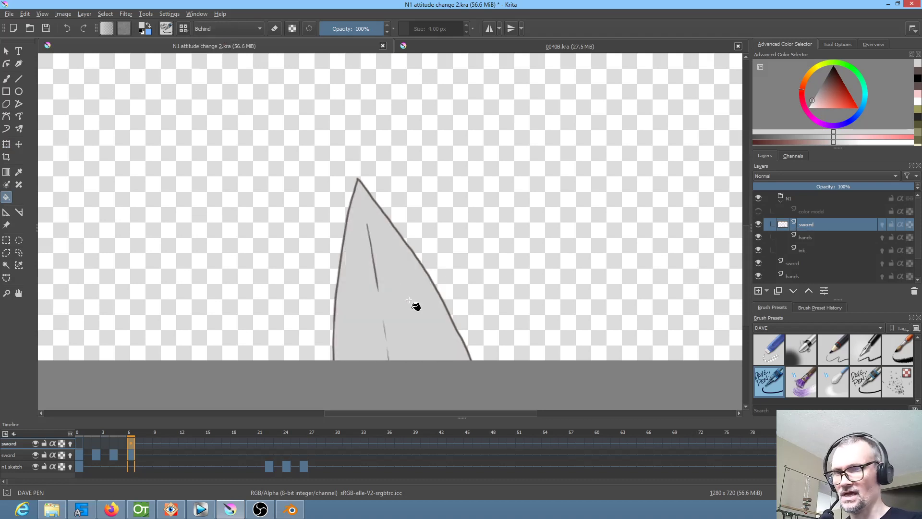
Step: Undo the blade's grey fill and choose the light grey painting color again
click(808, 110)
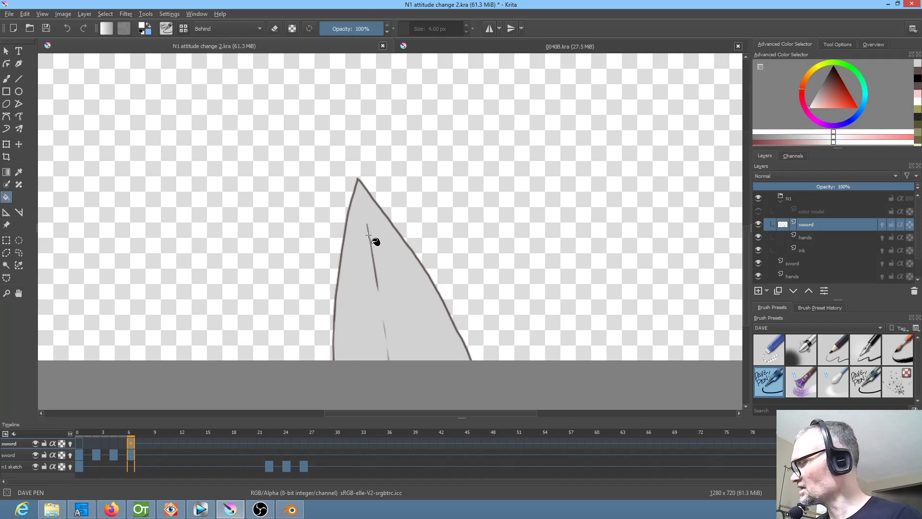
key(ctrl+z)
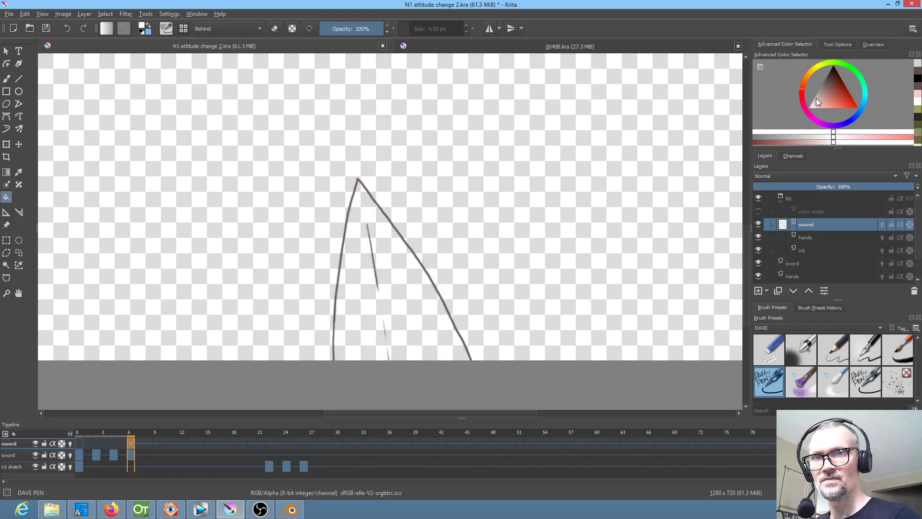
click(813, 101)
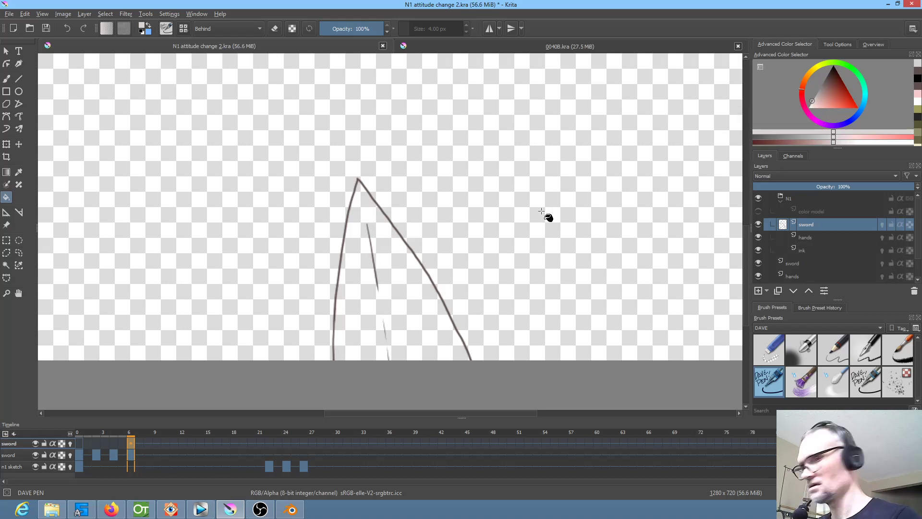
Step: Close the gaps in the blade's centre line with light grey strokes and fill the blade's right half with light grey
key(b)
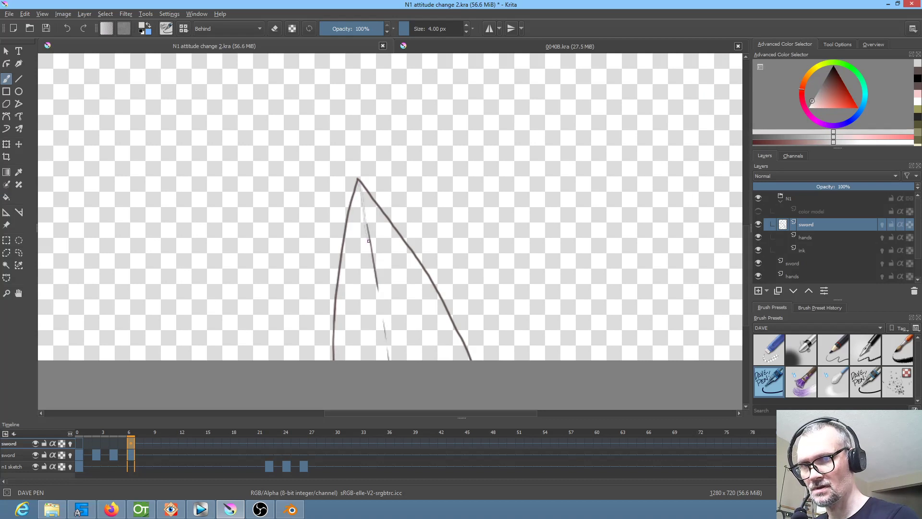
drag(373, 268, 387, 329)
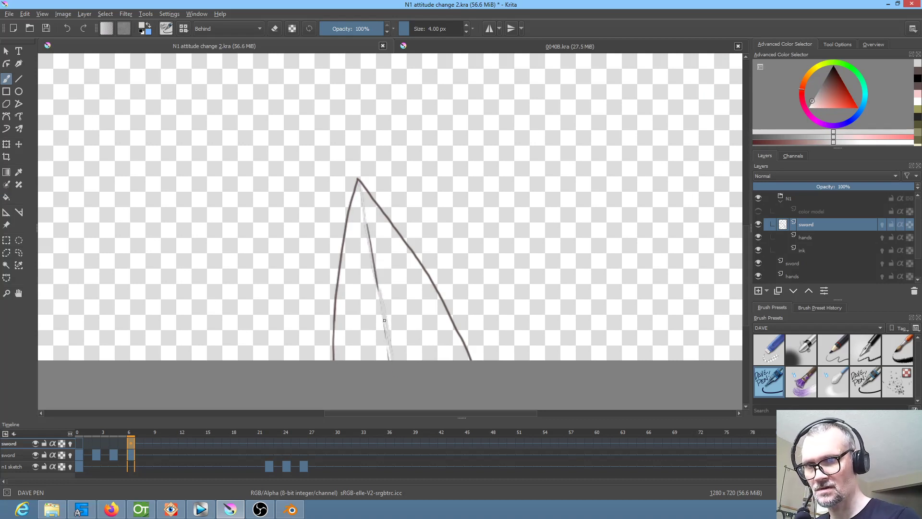
key(f)
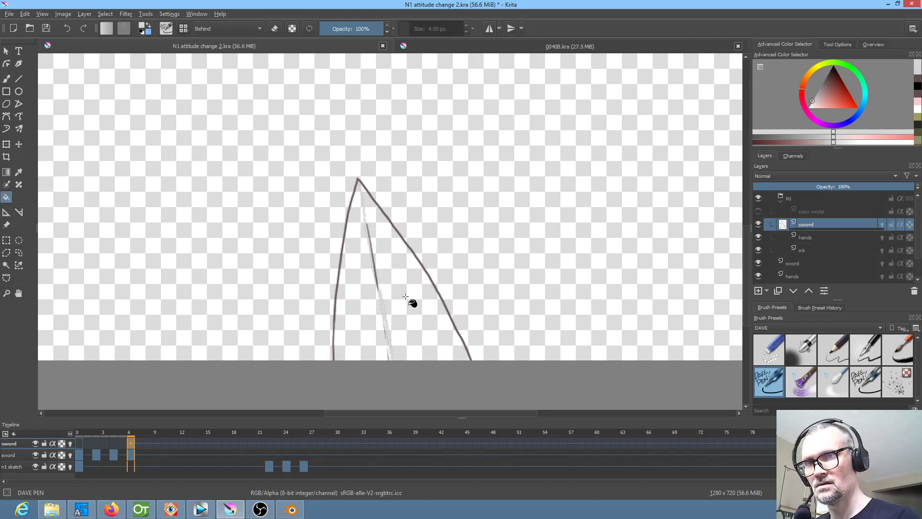
click(416, 305)
Step: Try a medium grey fill on the blade's left half and undo it
click(815, 94)
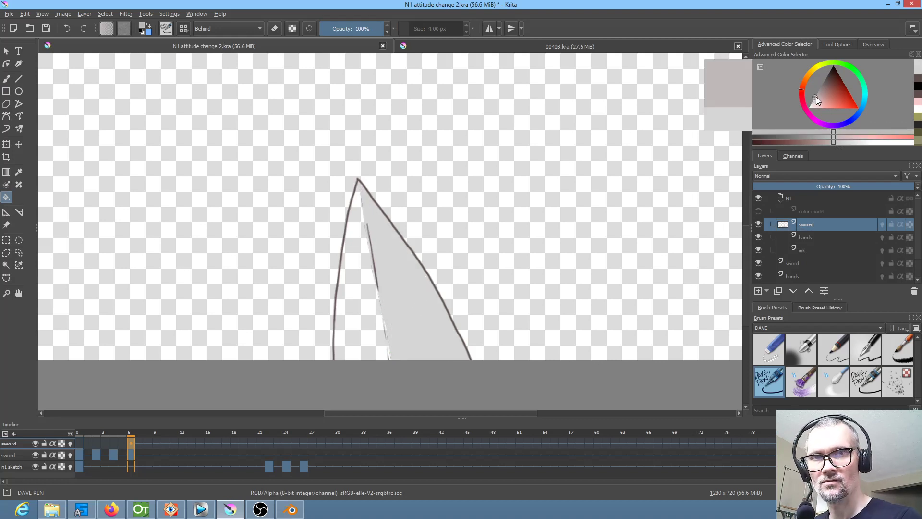
click(363, 313)
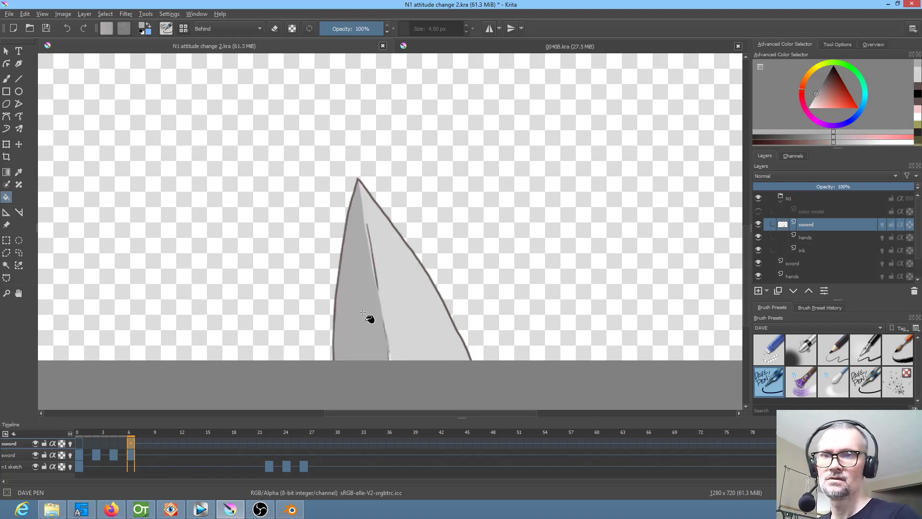
key(ctrl+z)
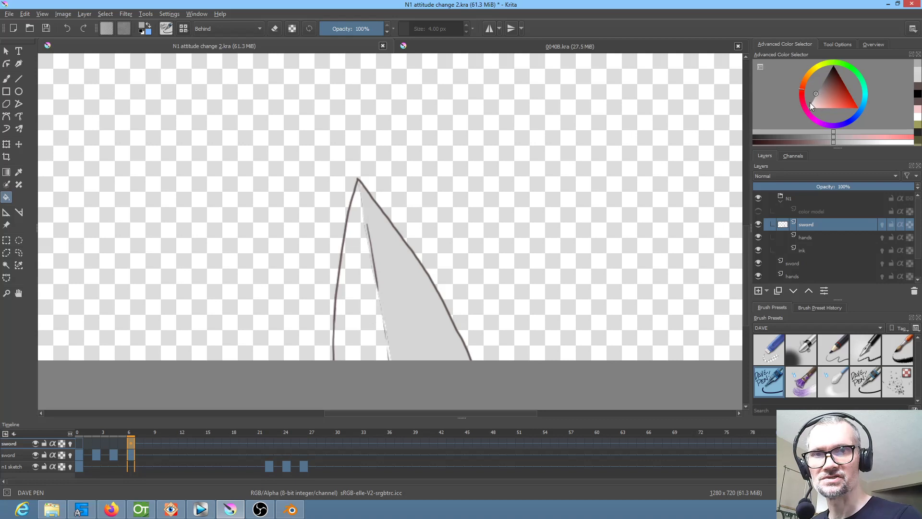
Step: Sample the right half's light grey, choose a slightly darker shade of it, and fill the blade's left half
ctrl+click(423, 307)
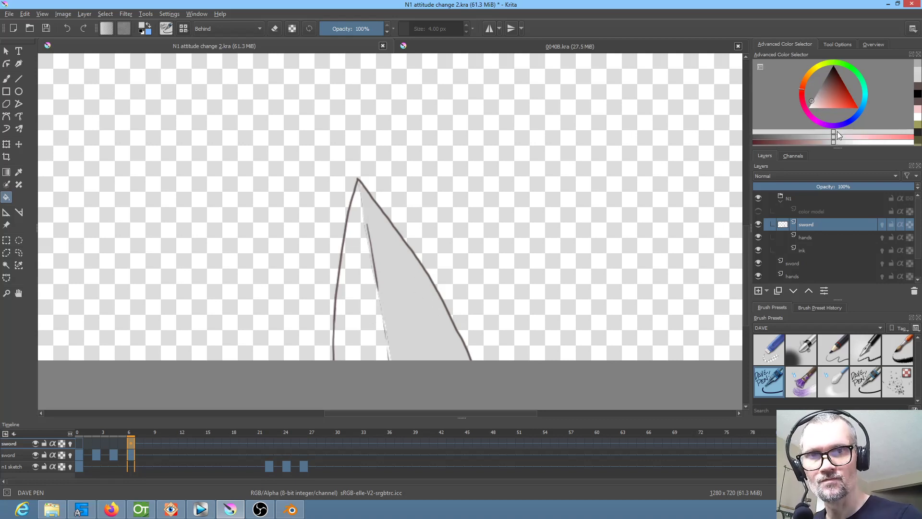
click(823, 137)
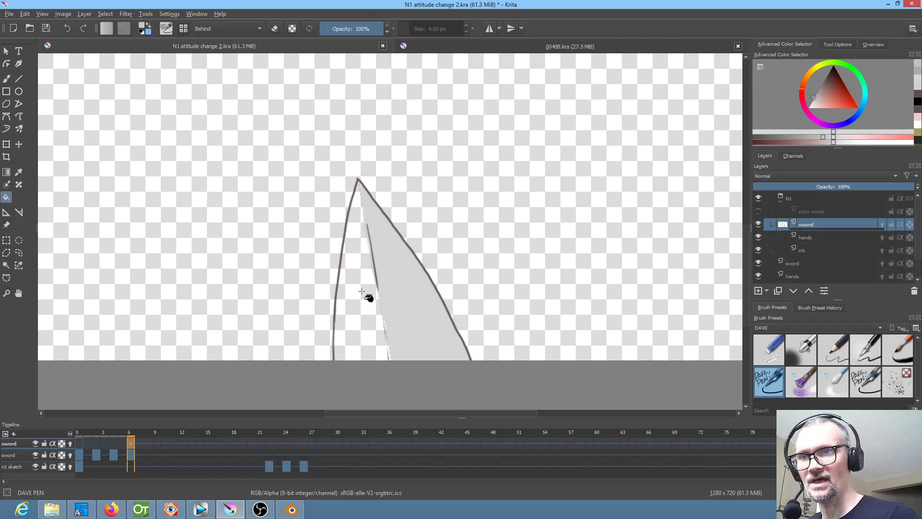
click(357, 287)
scroll(374, 291, down, 1)
scroll(373, 291, up, 1)
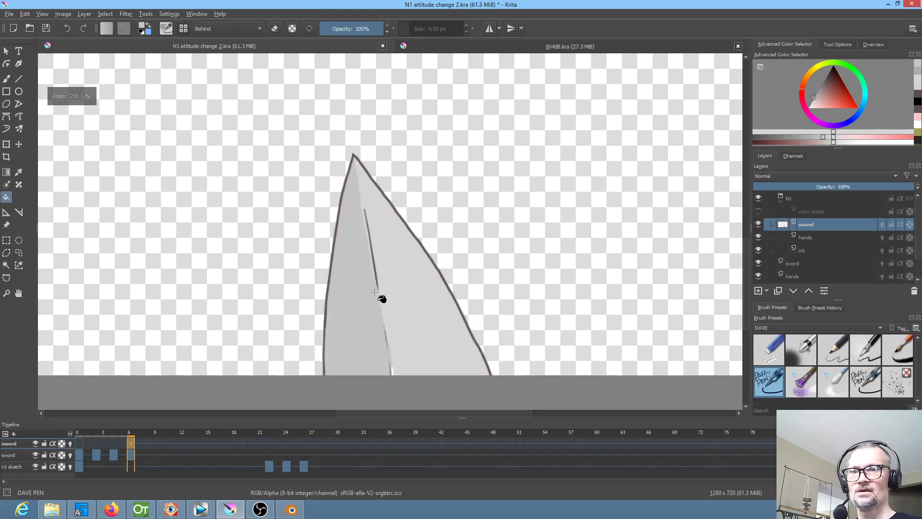
Step: Set the painting blending mode to Multiply
click(219, 30)
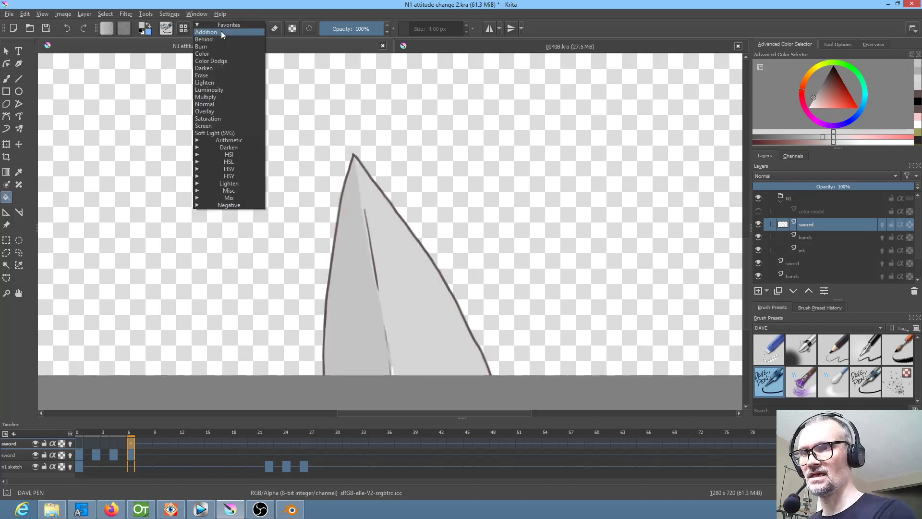
click(226, 91)
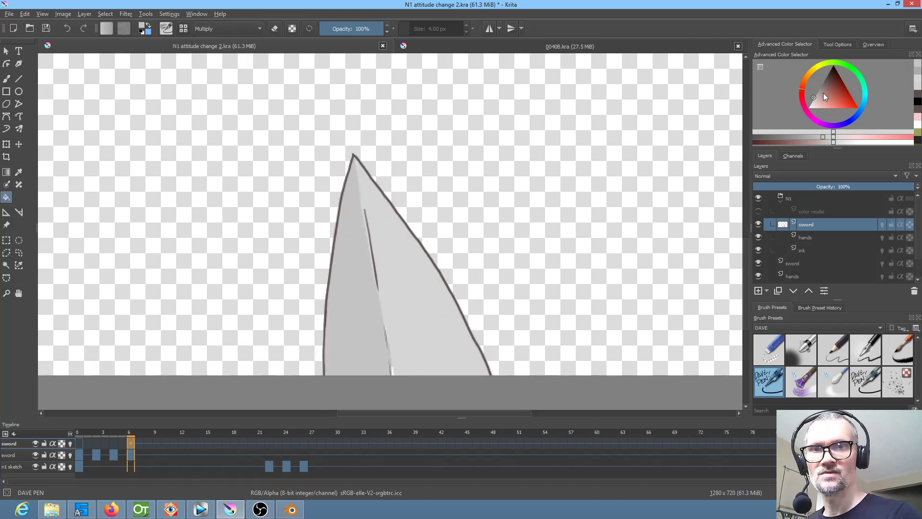
Step: Paint thin white highlight strokes along the sword blade's centre ridge and both faces using the Pencil-2 brush
key(x)
click(832, 348)
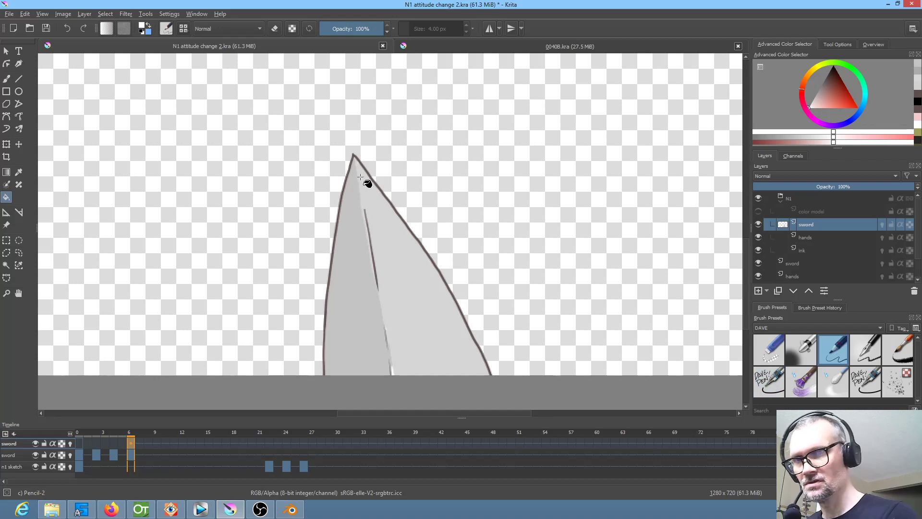
key(b)
drag(357, 176, 374, 255)
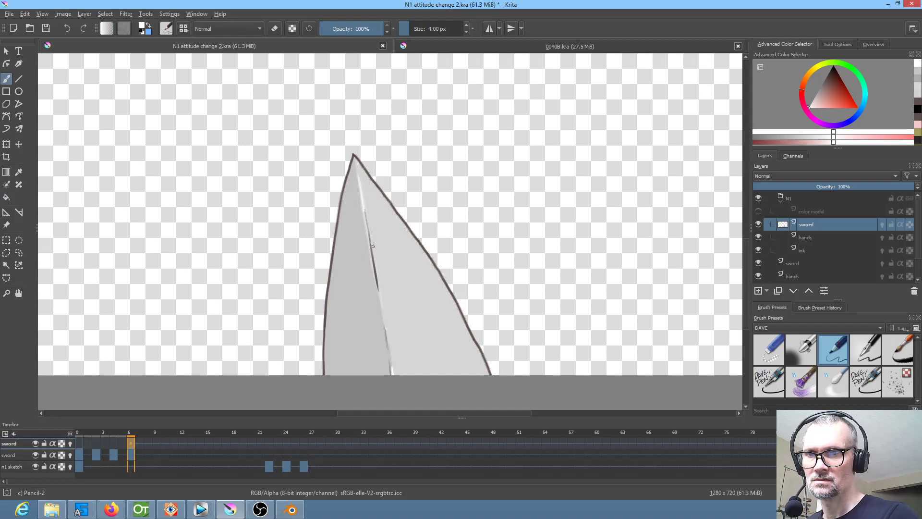
drag(382, 317, 392, 375)
drag(383, 335, 392, 373)
mouse_move(386, 318)
mouse_down()
mouse_move(400, 362)
mouse_move(393, 301)
mouse_move(409, 373)
mouse_up()
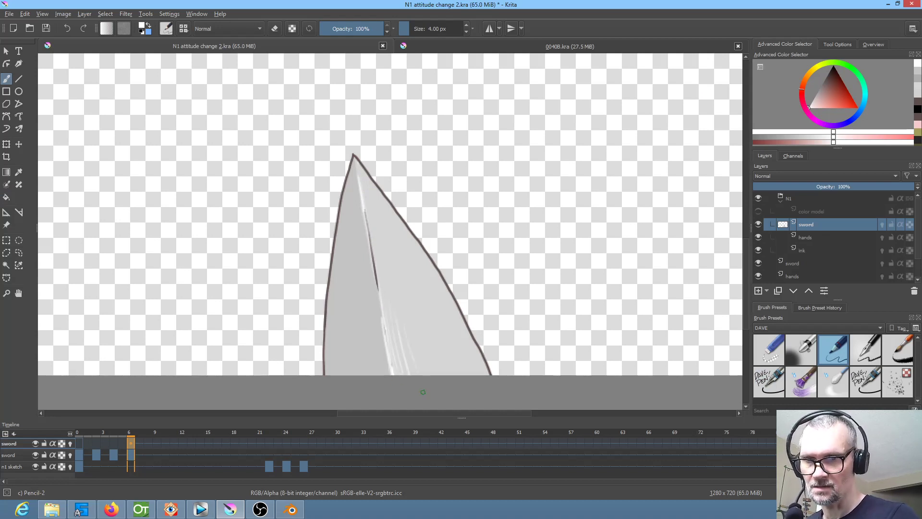
mouse_move(380, 226)
mouse_down()
mouse_move(390, 274)
mouse_move(376, 369)
mouse_up()
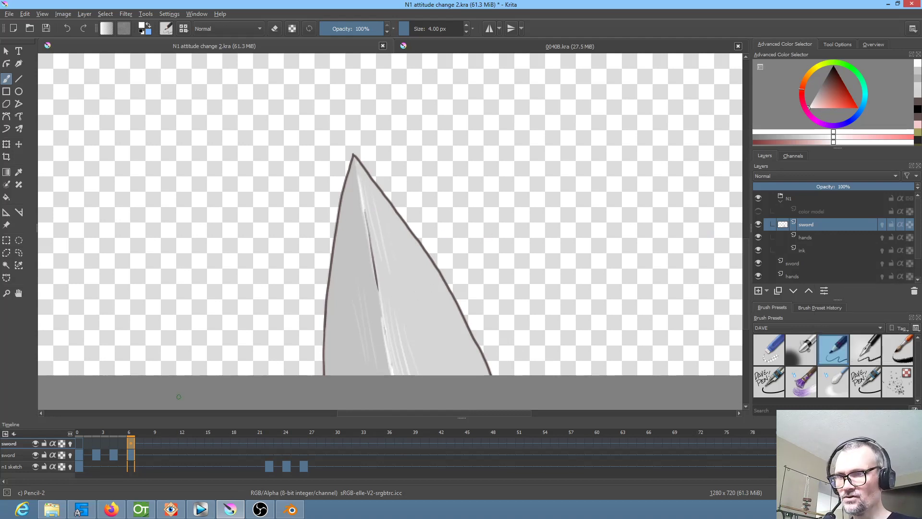
Step: Copy the finished sword keyframe from frame 6 onto frames 4, 2 and 0
click(115, 442)
click(133, 444)
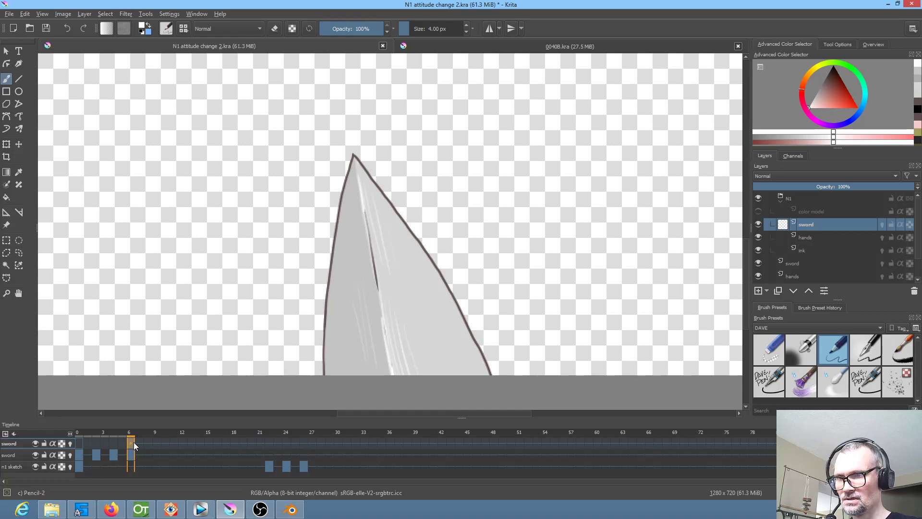
click(119, 440)
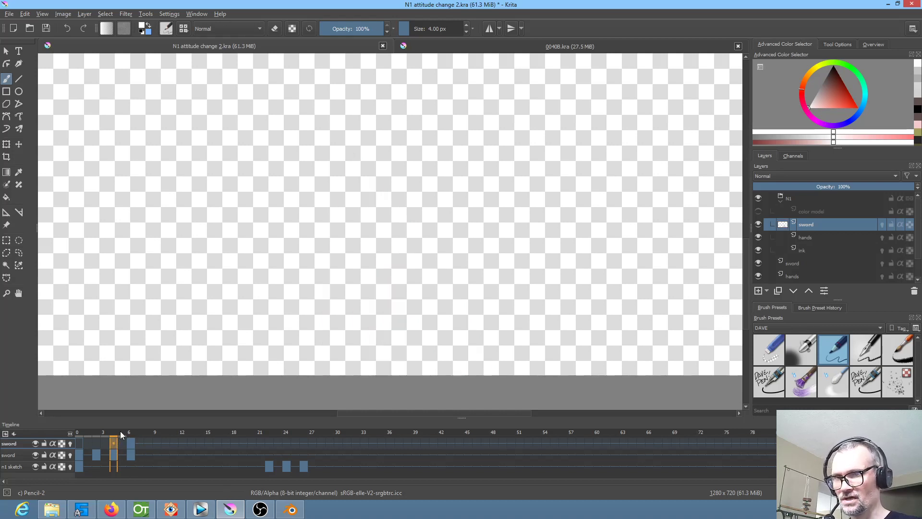
click(131, 444)
click(116, 440)
drag(112, 440, 99, 442)
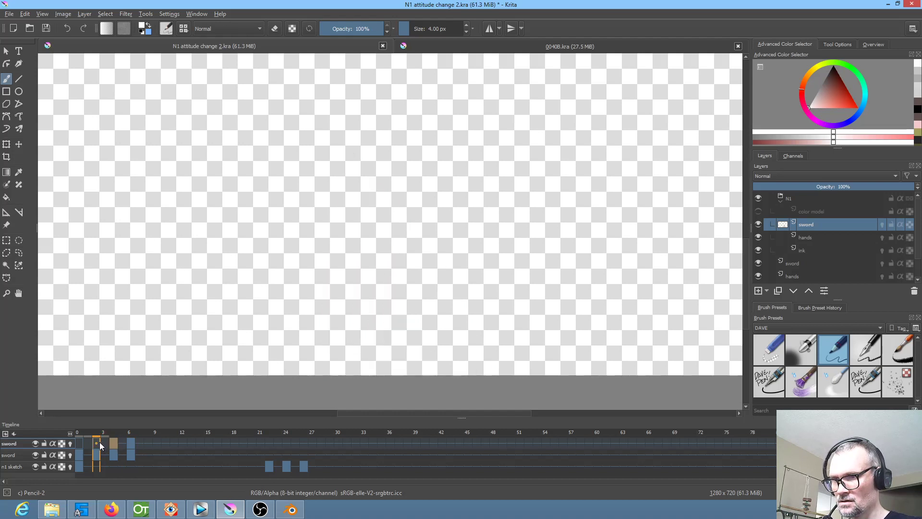
click(85, 441)
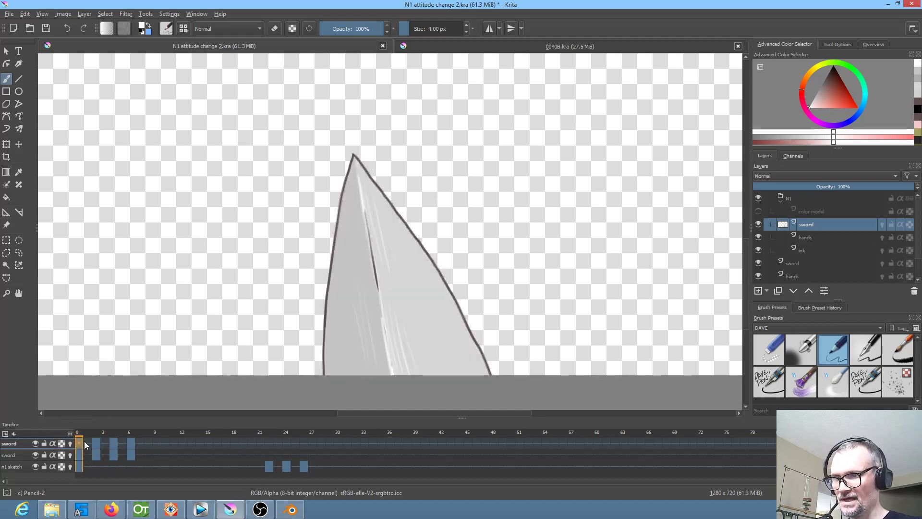
Step: Transform the sword copies on frames 4, 2 and 0, moving each blade down to follow the rough sketch
click(131, 441)
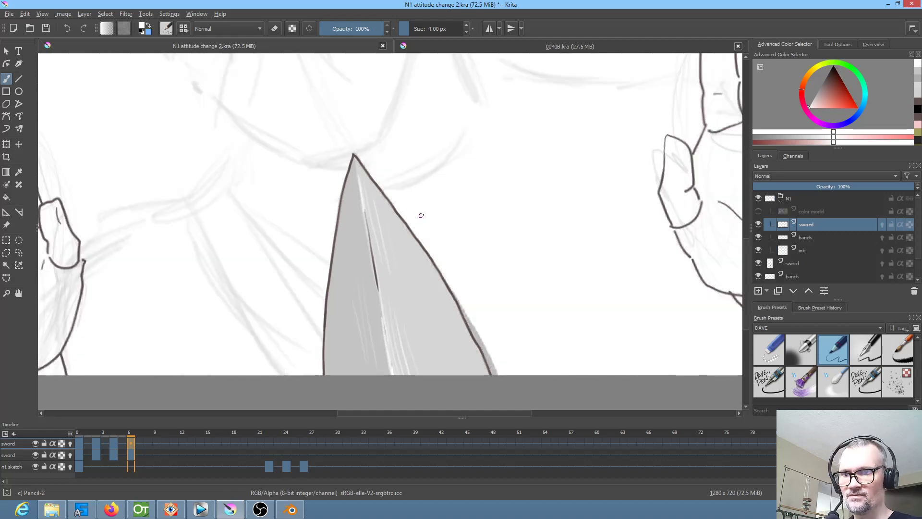
scroll(421, 212, down, 1)
click(114, 442)
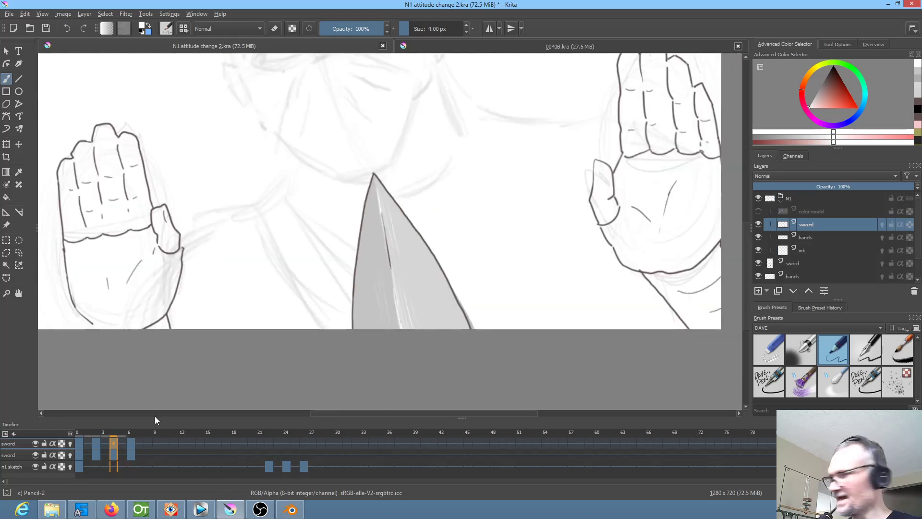
key(ctrl+t)
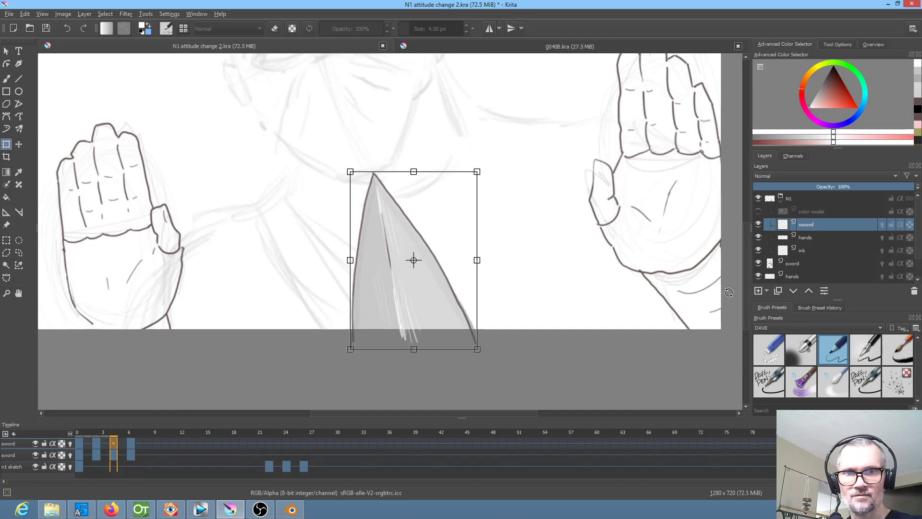
mouse_move(414, 296)
mouse_down()
mouse_move(420, 350)
mouse_move(418, 313)
mouse_up()
click(97, 443)
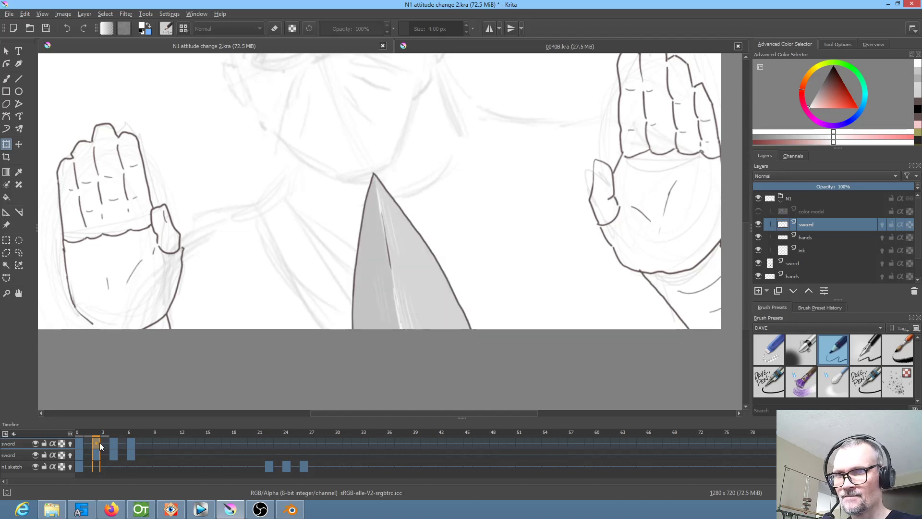
drag(441, 303, 445, 332)
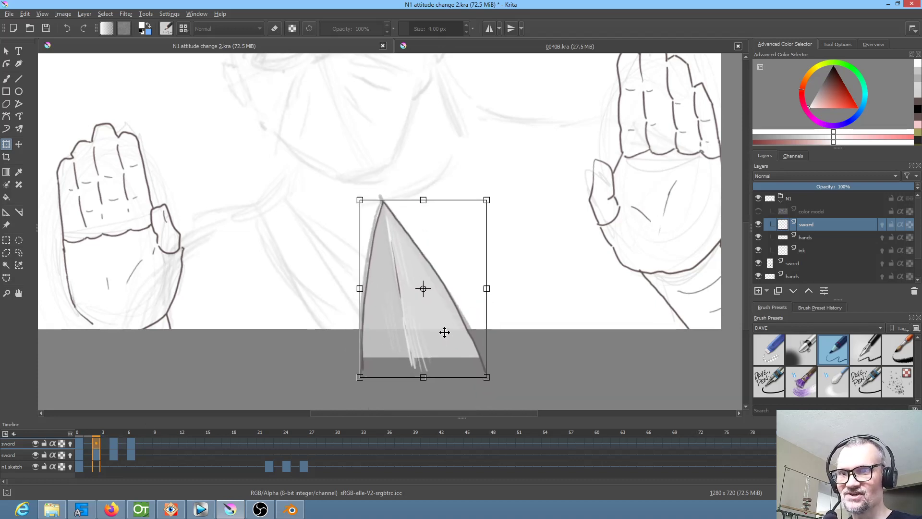
click(75, 443)
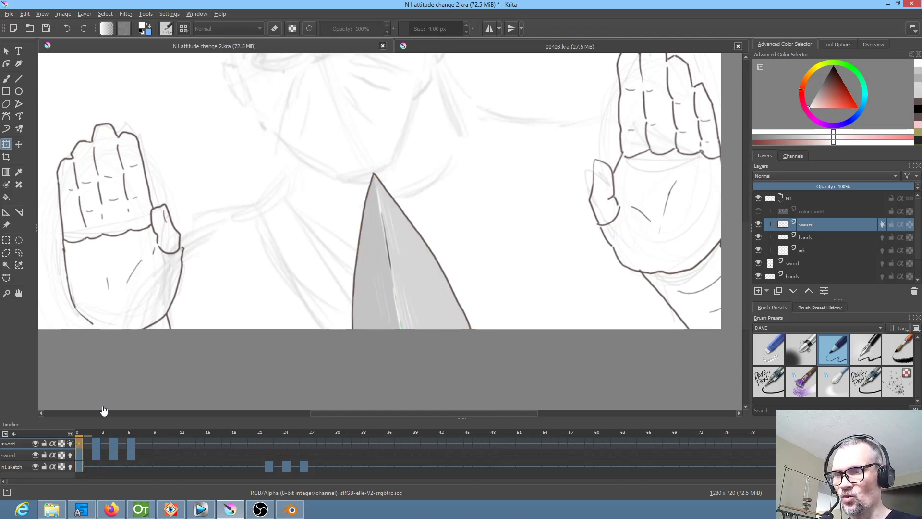
click(427, 295)
drag(426, 295, 427, 325)
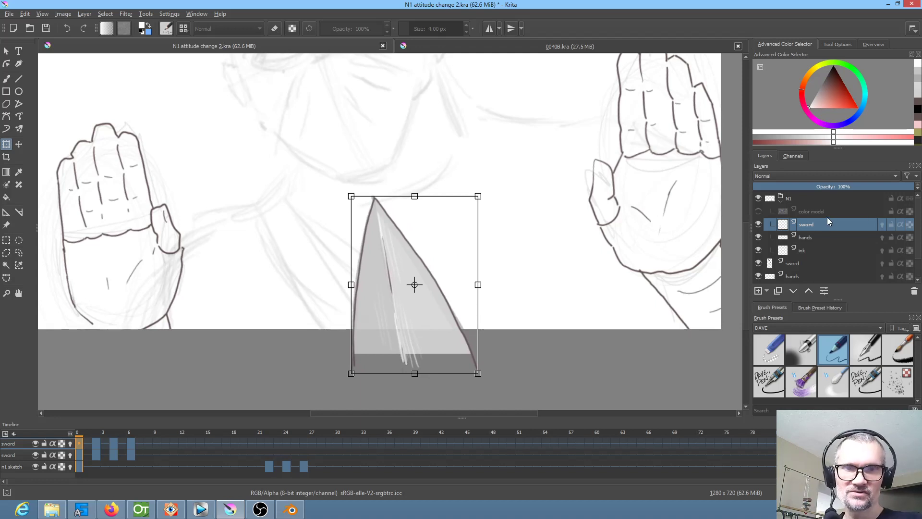
Step: Delete the rough sword layer at 27% opacity below the N1 group and save the document
click(809, 263)
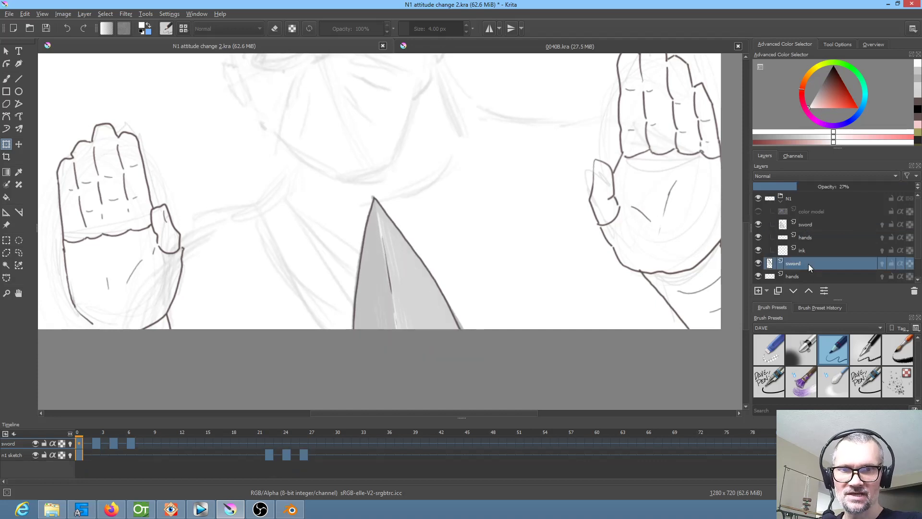
click(914, 290)
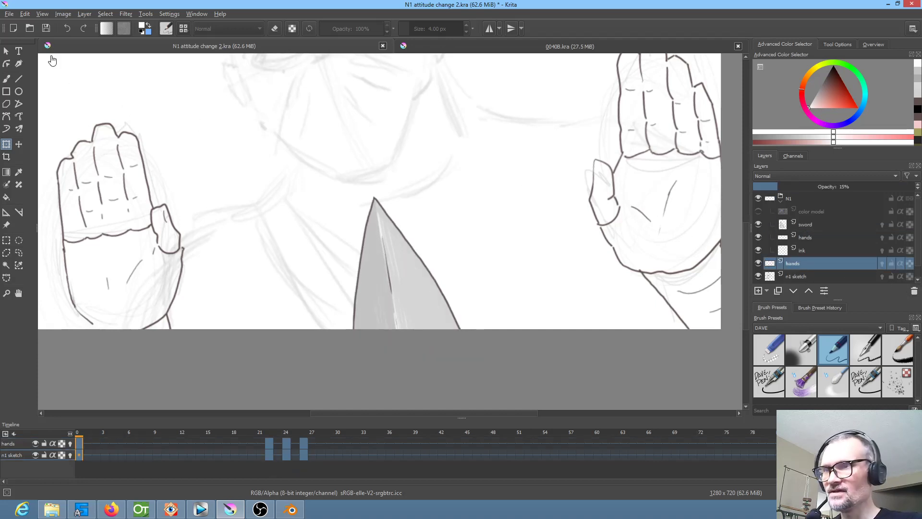
click(50, 29)
Step: Play the animation and step through the sword layer's keyframes on frames 0 to 6 to check the blade's motion
scroll(343, 302, down, 2)
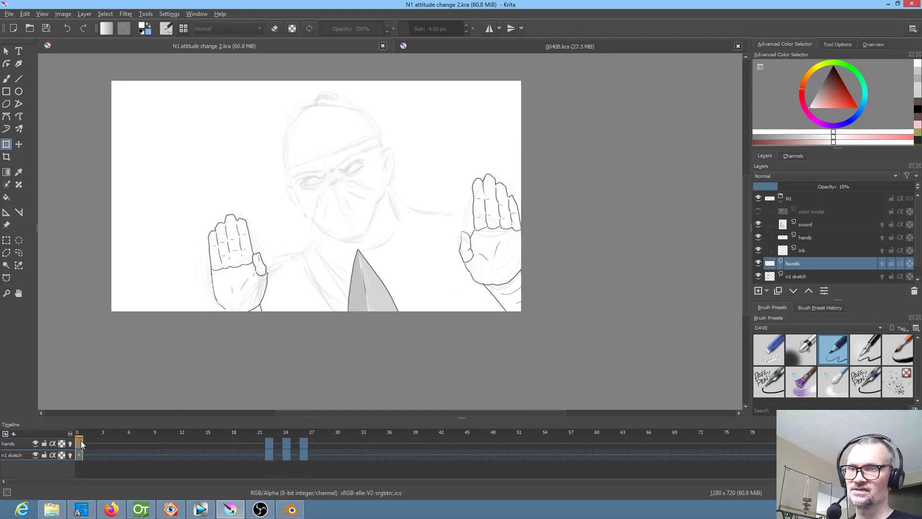
key(space)
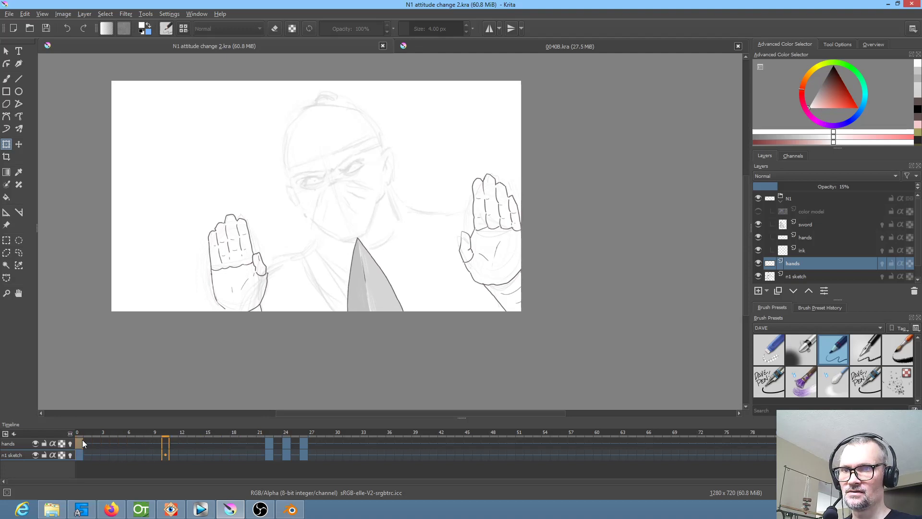
click(808, 225)
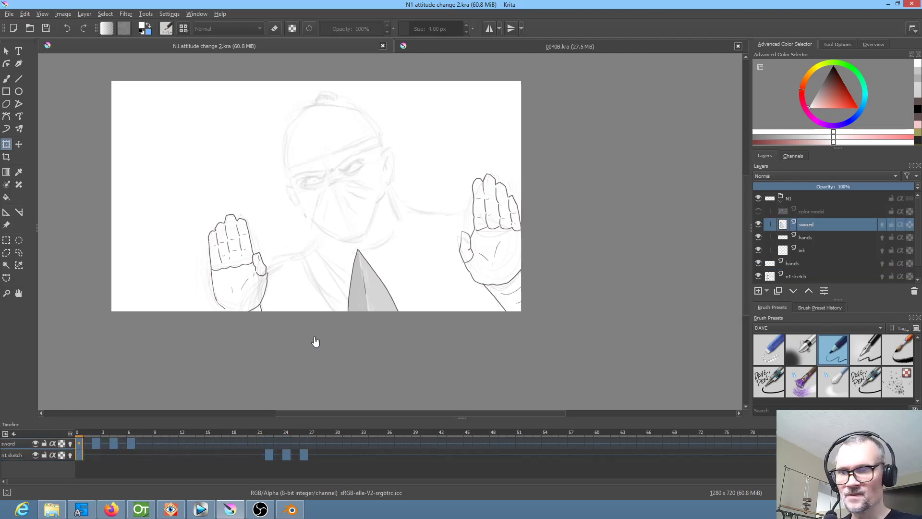
click(96, 443)
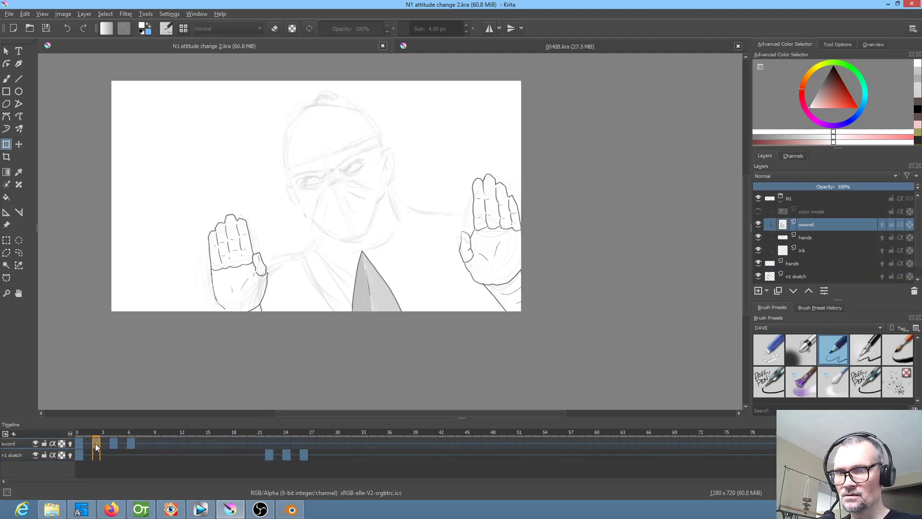
click(114, 442)
click(134, 443)
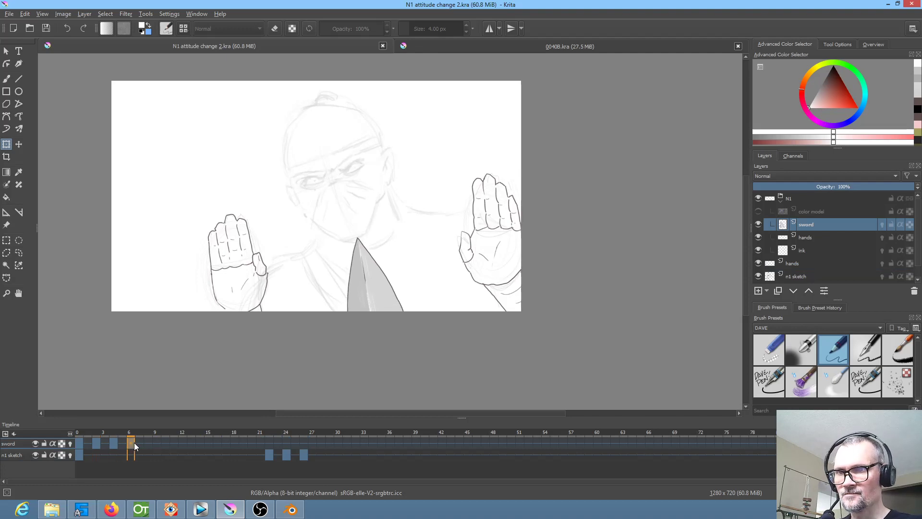
click(117, 442)
click(94, 443)
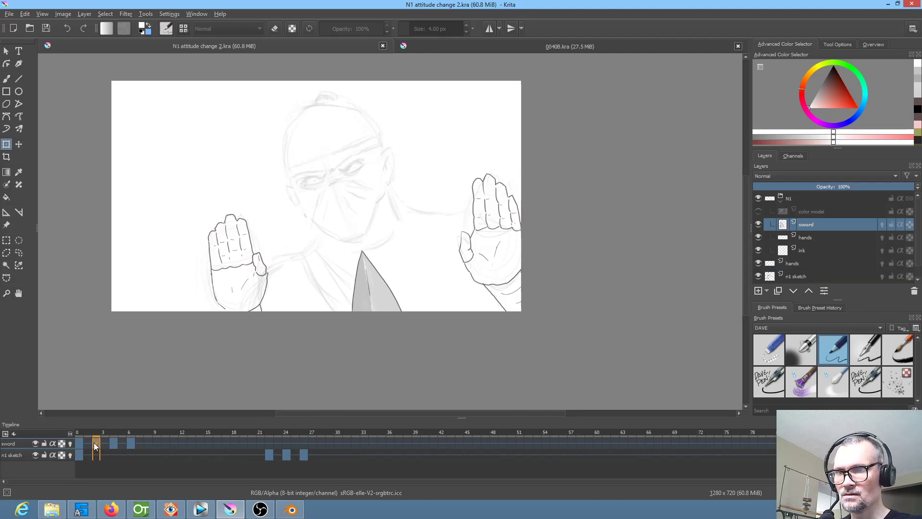
click(79, 443)
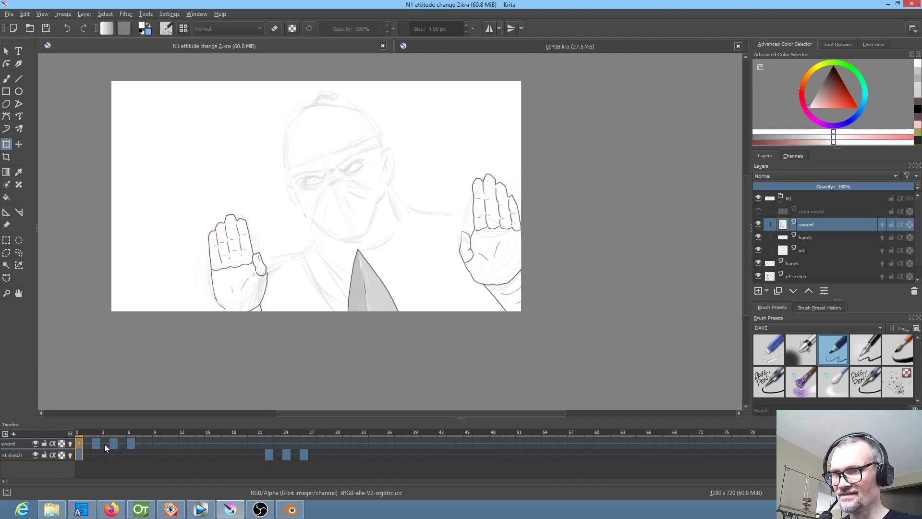
Step: Replace the sword keyframes on frames 2 and 0 with copies of the one on frame 4
click(112, 442)
ctrl+click(94, 442)
click(95, 441)
click(79, 440)
click(96, 442)
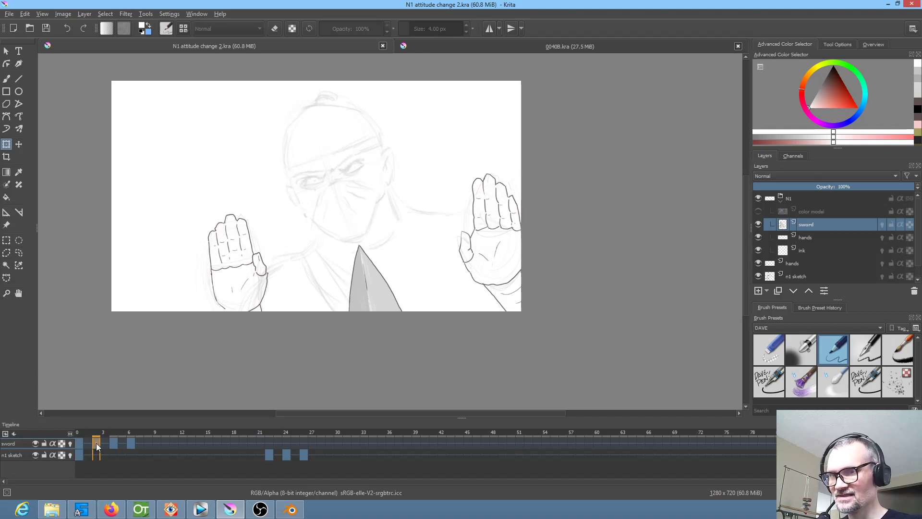
Step: Try to nudge the sword blade slightly down on frame 2
click(377, 296)
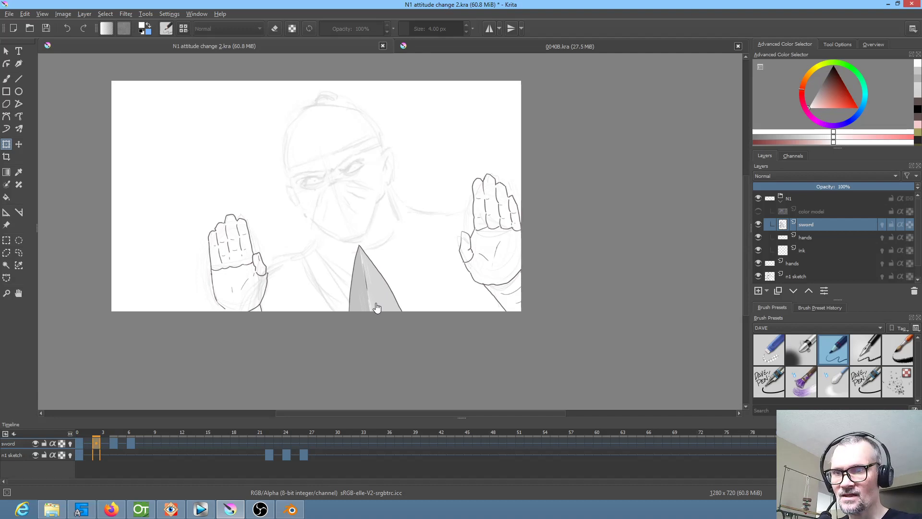
drag(377, 303, 377, 305)
key(ctrl+z)
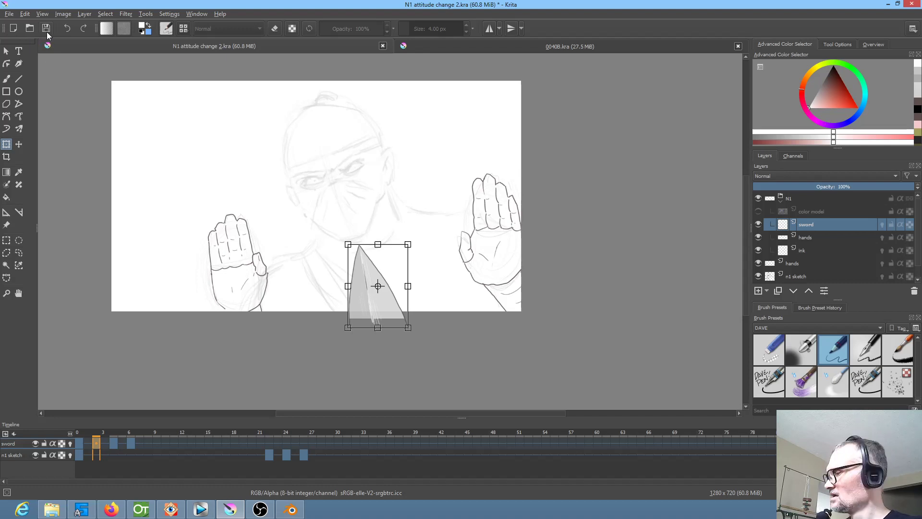
Step: Turn off snapping to Image Bounds and Image Center
key(shift+s)
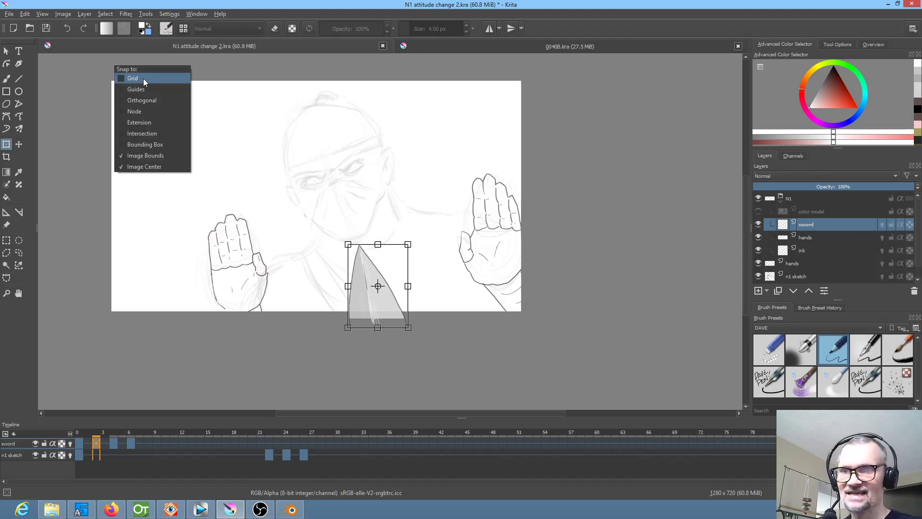
click(121, 156)
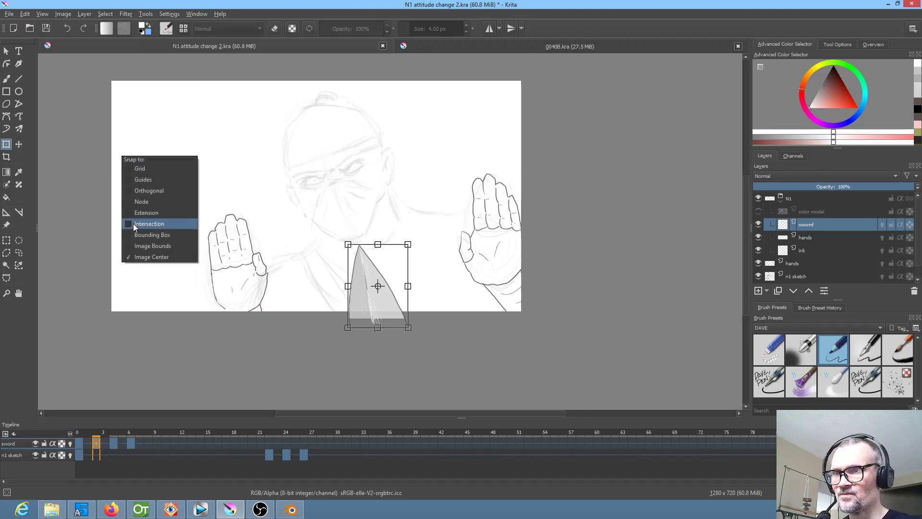
click(128, 256)
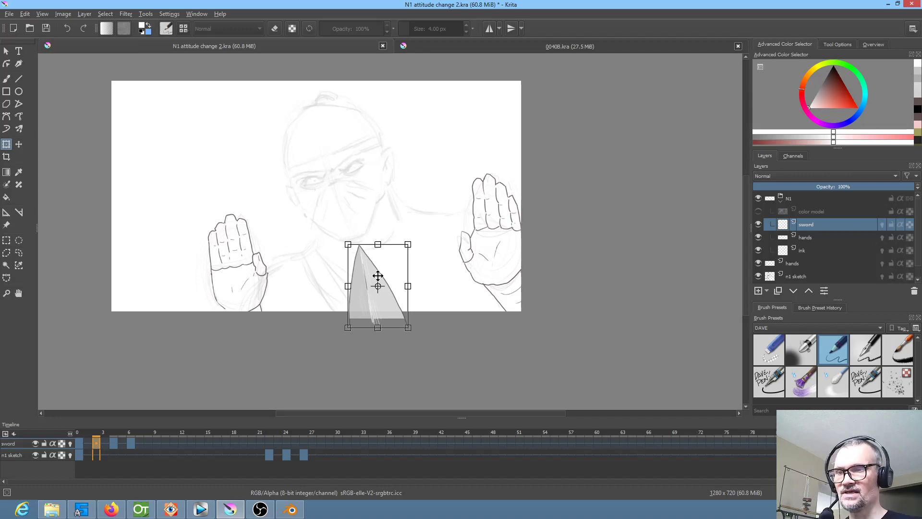
Step: Compare the neighbouring sword keyframes and move the blade slightly down on frame 2
scroll(376, 279, up, 2)
click(130, 445)
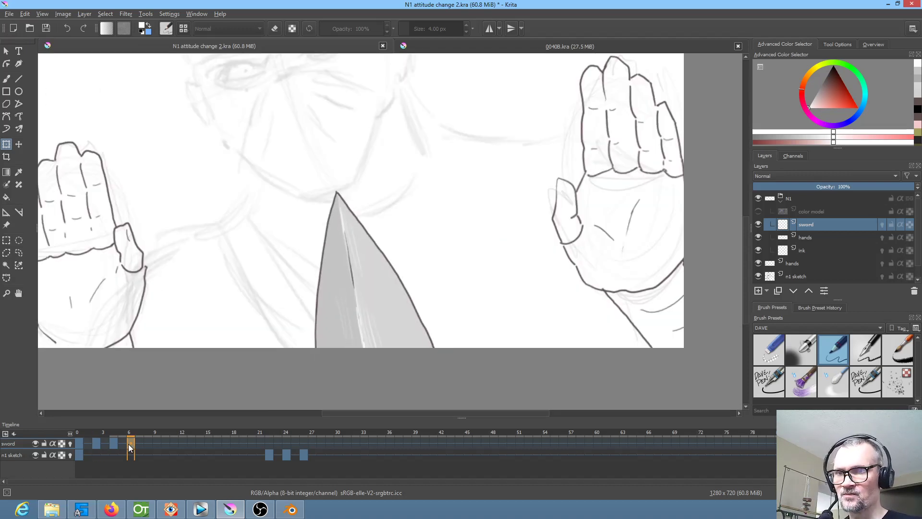
click(116, 443)
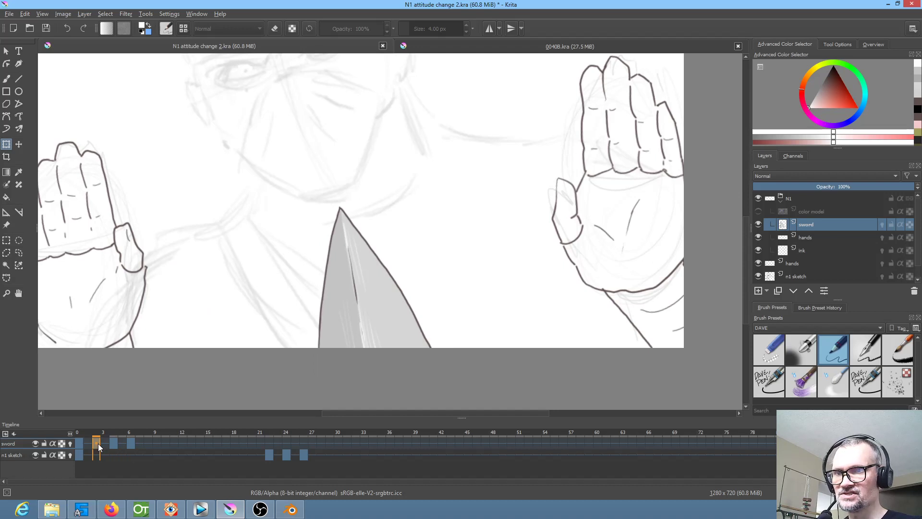
click(383, 319)
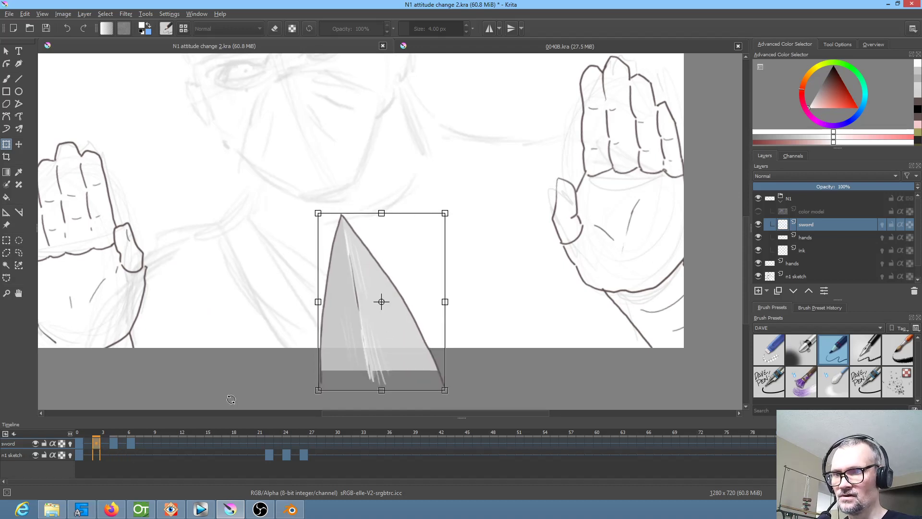
Step: Turn on onion skins for the sword layer and move the blade slightly down and to the right on frame 0
click(81, 444)
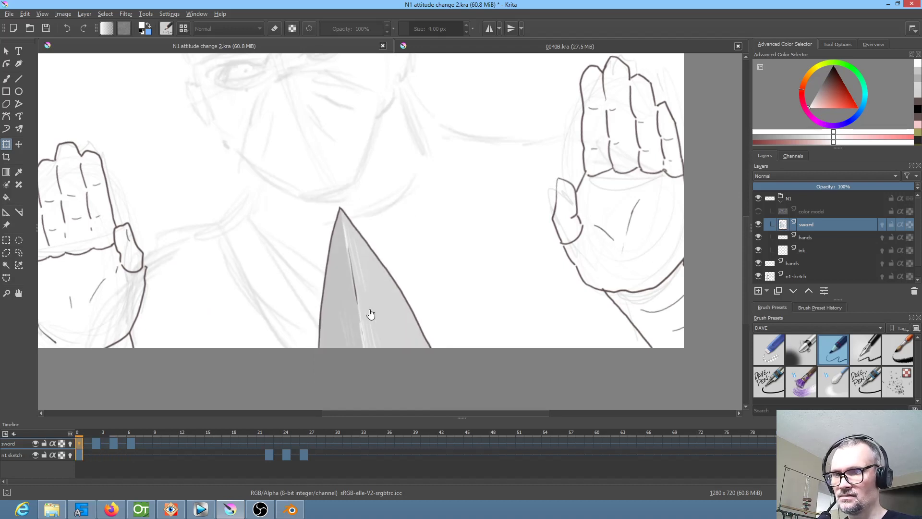
click(373, 323)
click(70, 443)
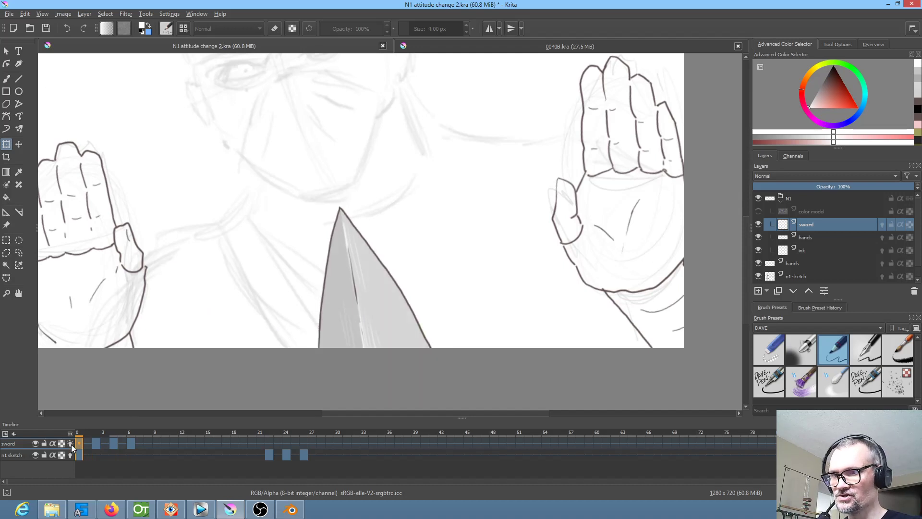
click(377, 294)
drag(375, 305, 385, 327)
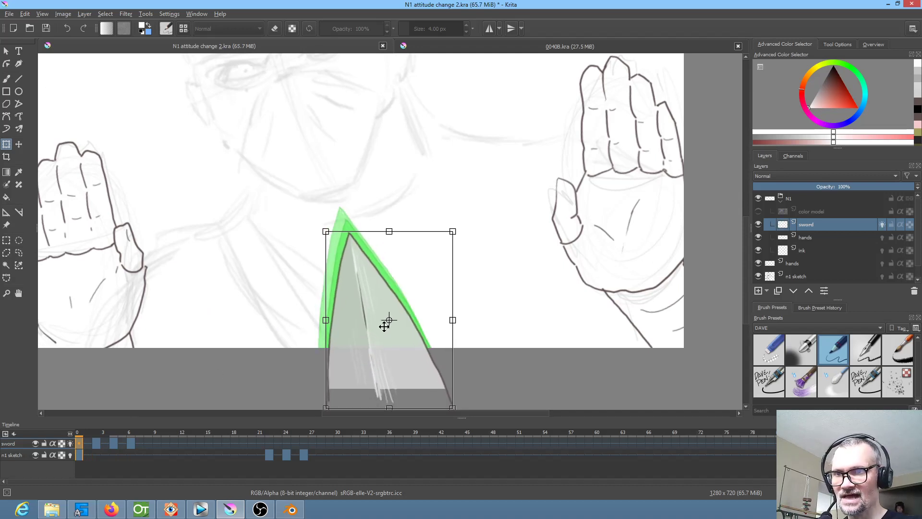
drag(507, 316, 507, 315)
Step: Rotate the sword blade very slightly on frame 2 and turn off the sword layer's onion skins
click(96, 442)
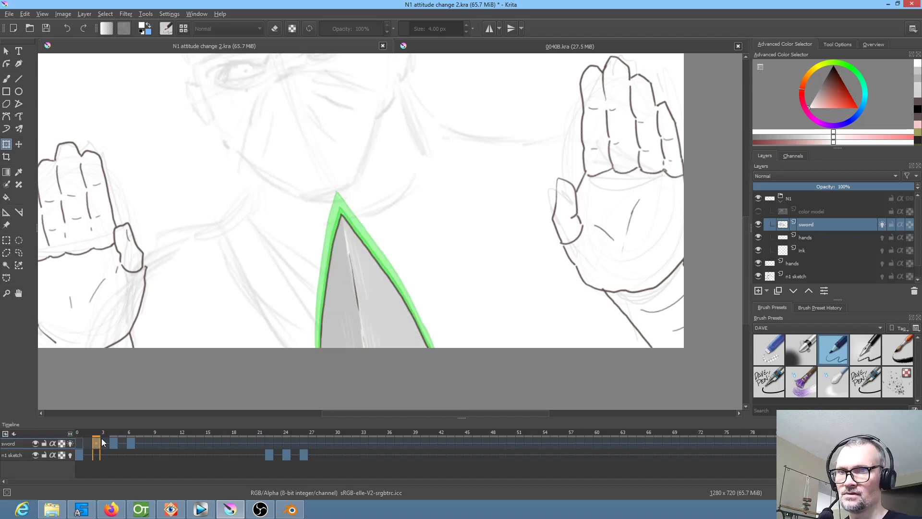
click(383, 304)
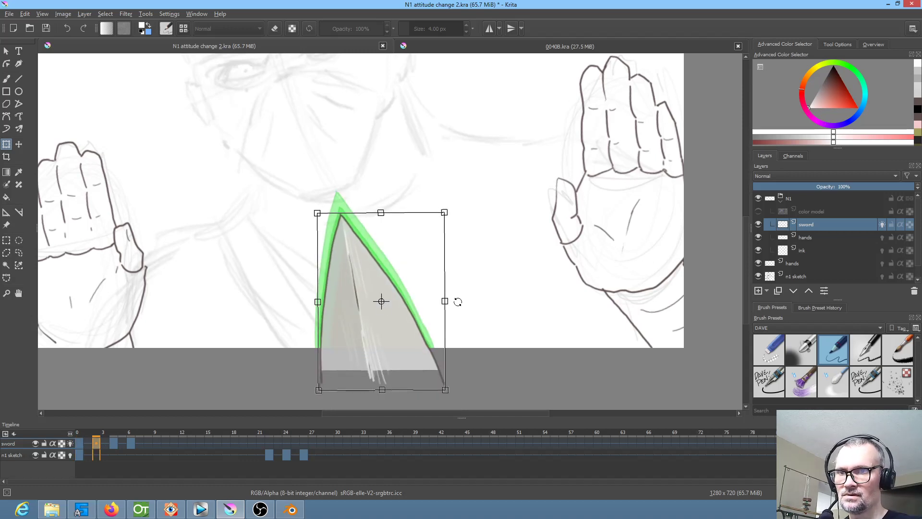
click(113, 442)
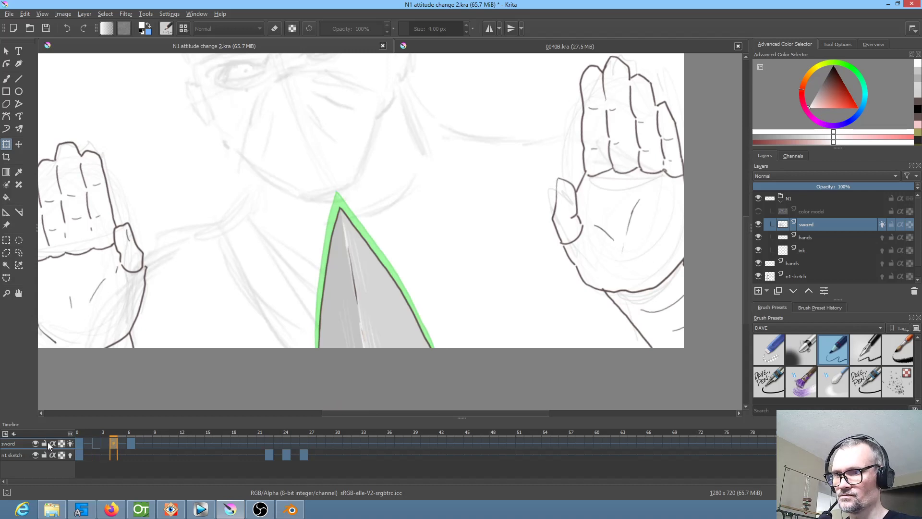
click(71, 443)
Step: Play back the sword animation from frame 0 with the whole canvas in view to check the blade's rise
key(minus)
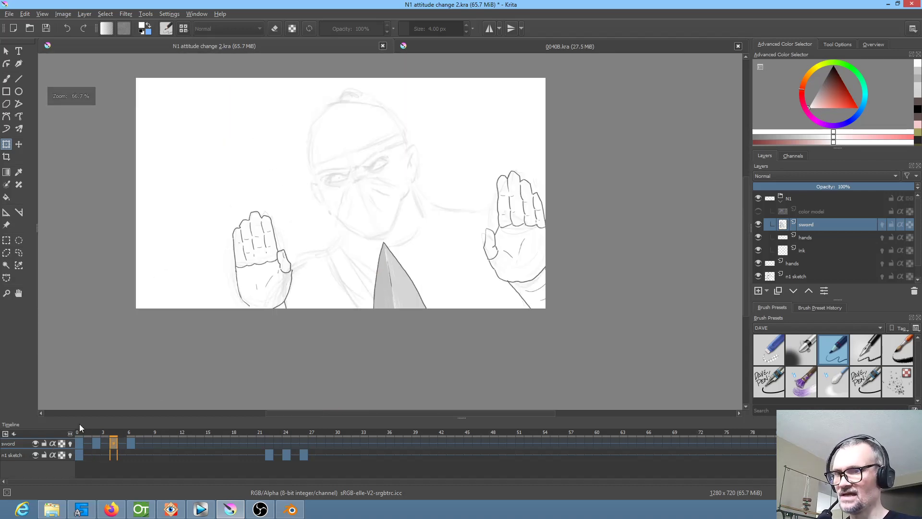
click(76, 442)
key(space)
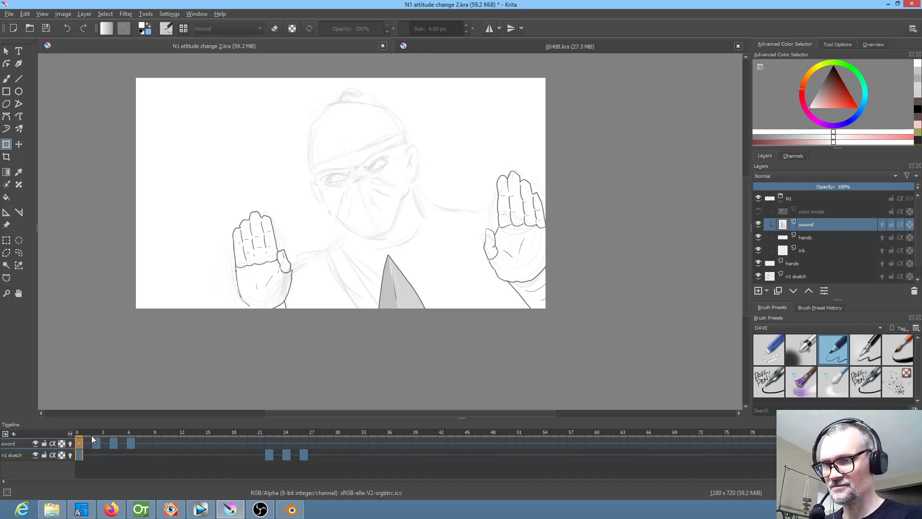
drag(91, 433, 61, 436)
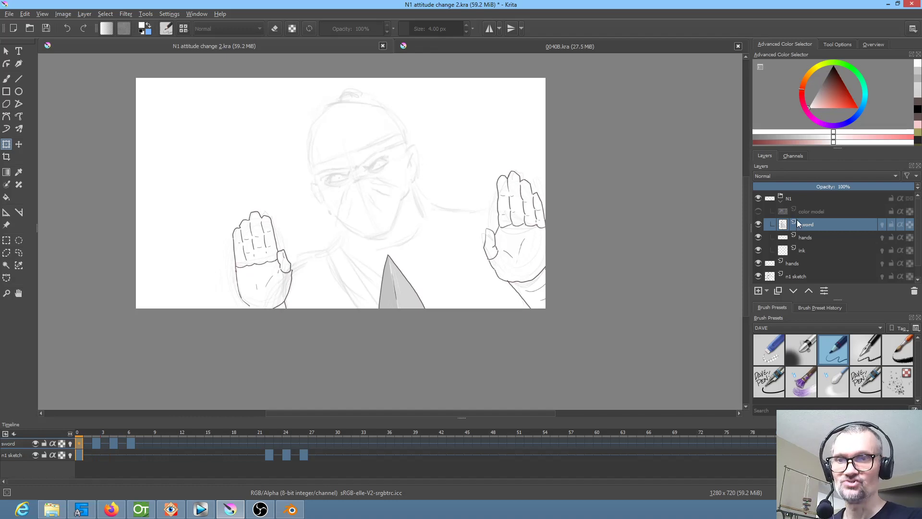
Step: Hide the sword layer and save the document
click(758, 225)
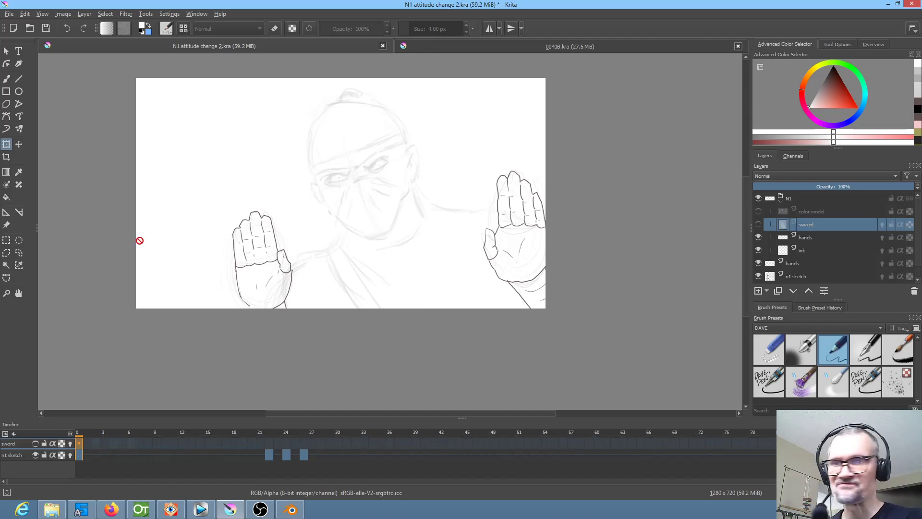
click(52, 29)
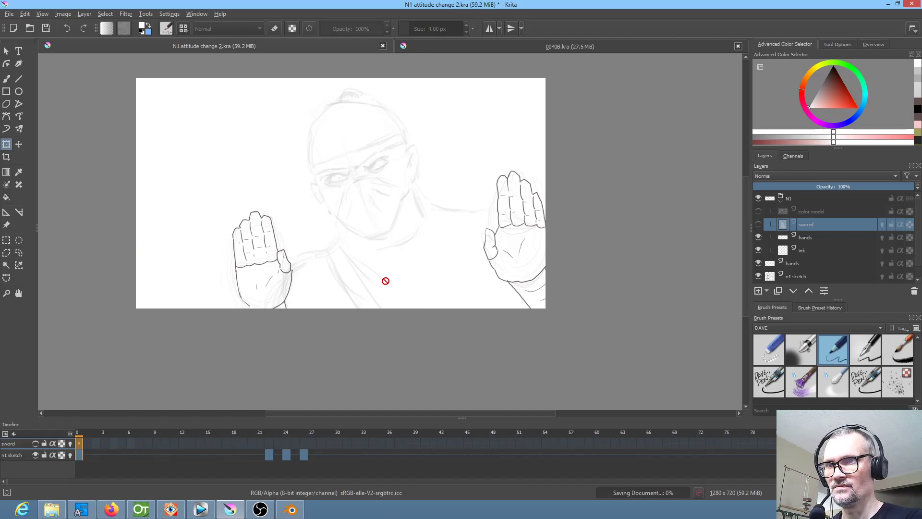
Step: Make the ink layer active and choose the DAVE PEN brush preset for inking the masked head
click(807, 240)
mouse_move(104, 429)
mouse_down()
mouse_move(330, 432)
mouse_move(207, 444)
mouse_move(287, 446)
mouse_move(121, 446)
mouse_up()
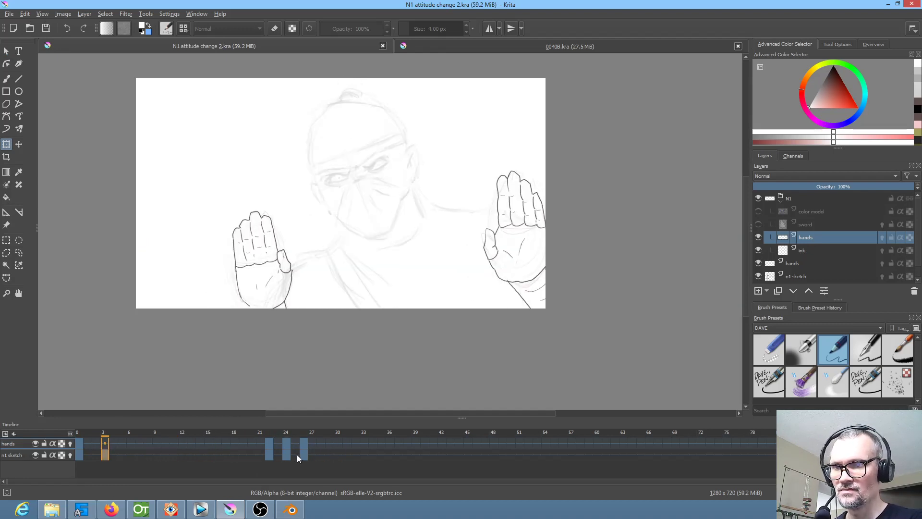
click(77, 454)
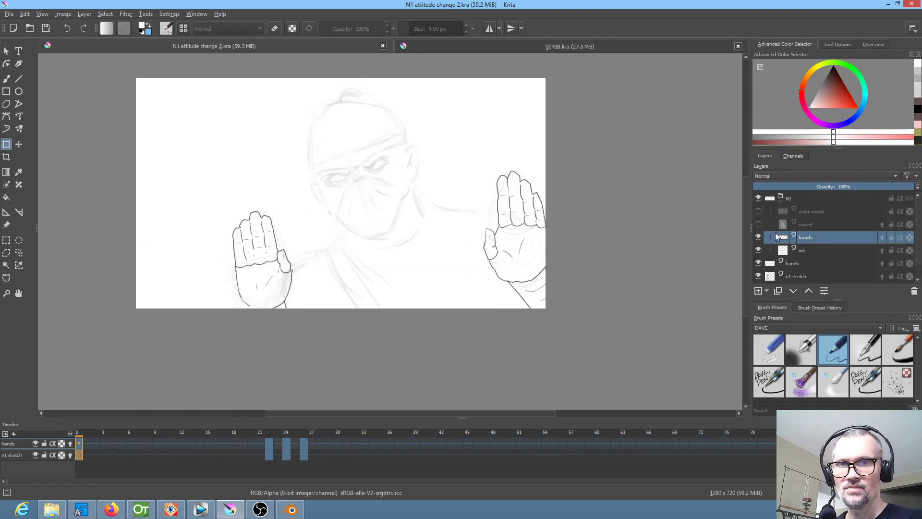
click(805, 251)
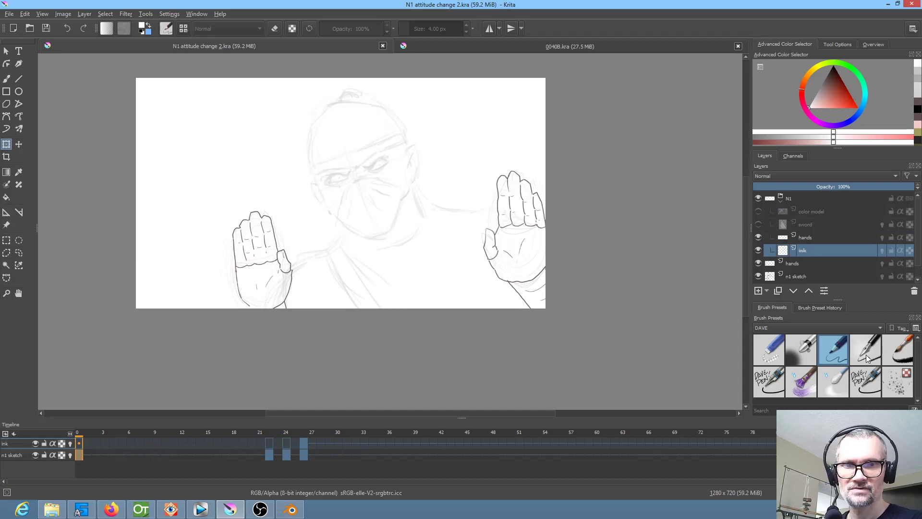
click(768, 388)
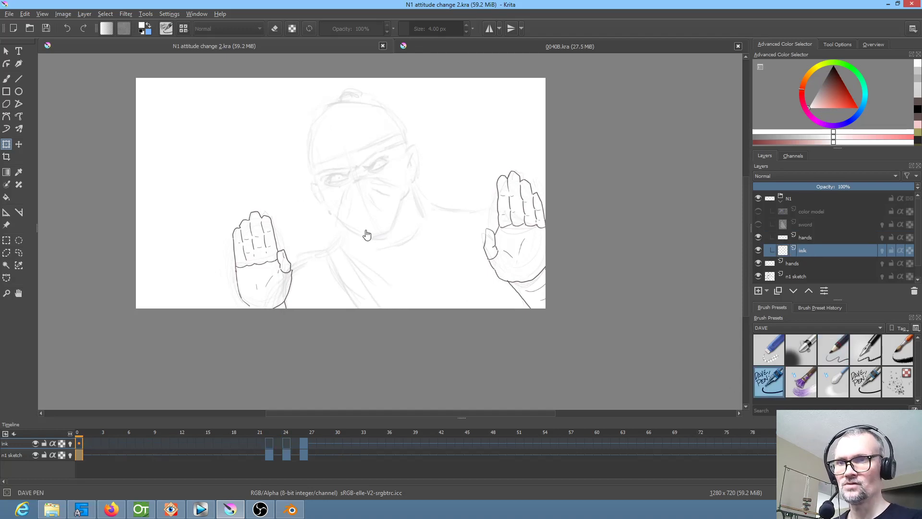
scroll(362, 230, up, 2)
drag(362, 244, 345, 319)
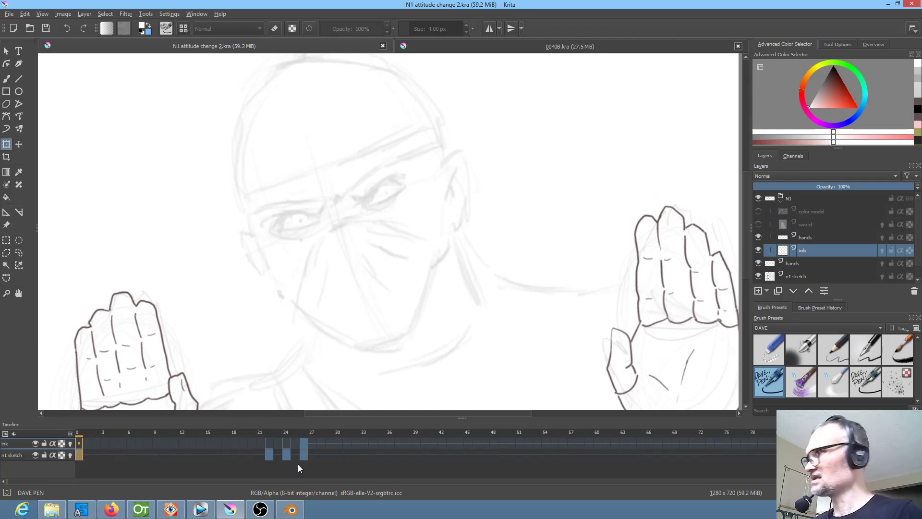
Step: Compare the sketched head on frame 24 with the inked head on frame 26
mouse_move(305, 453)
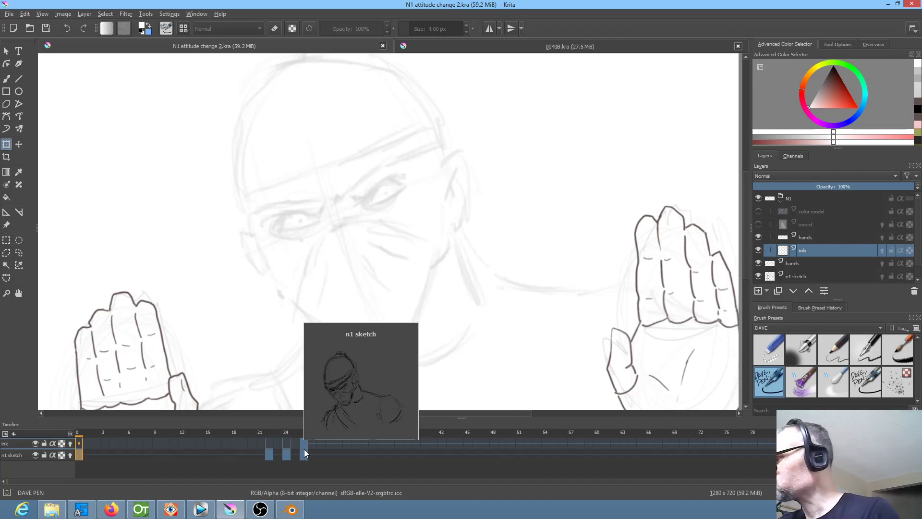
click(287, 443)
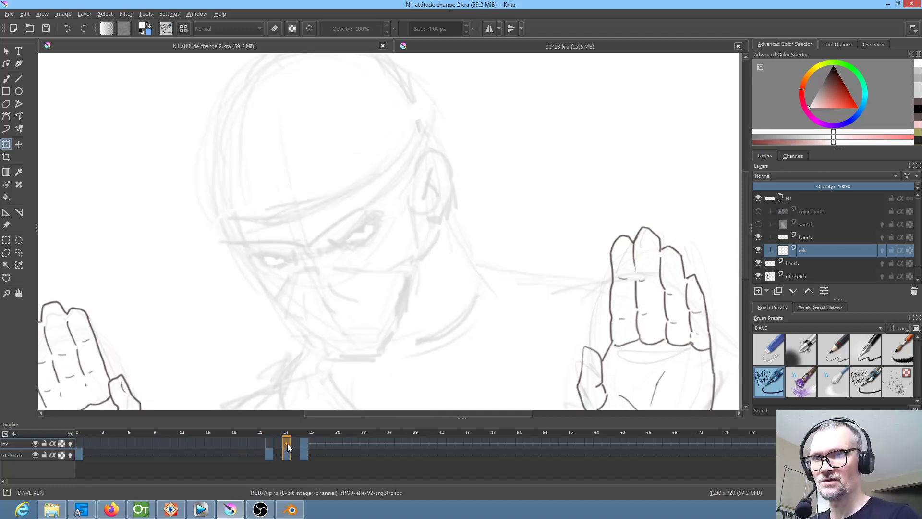
click(303, 442)
click(290, 442)
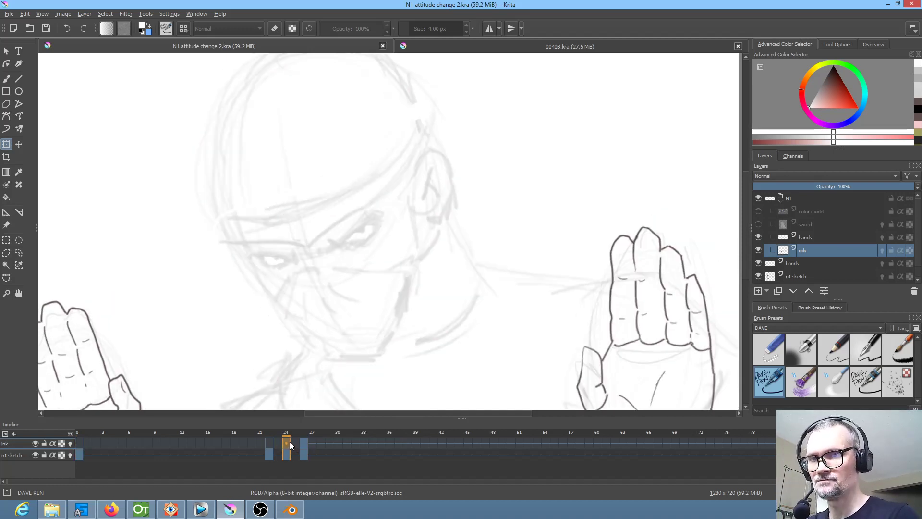
click(304, 442)
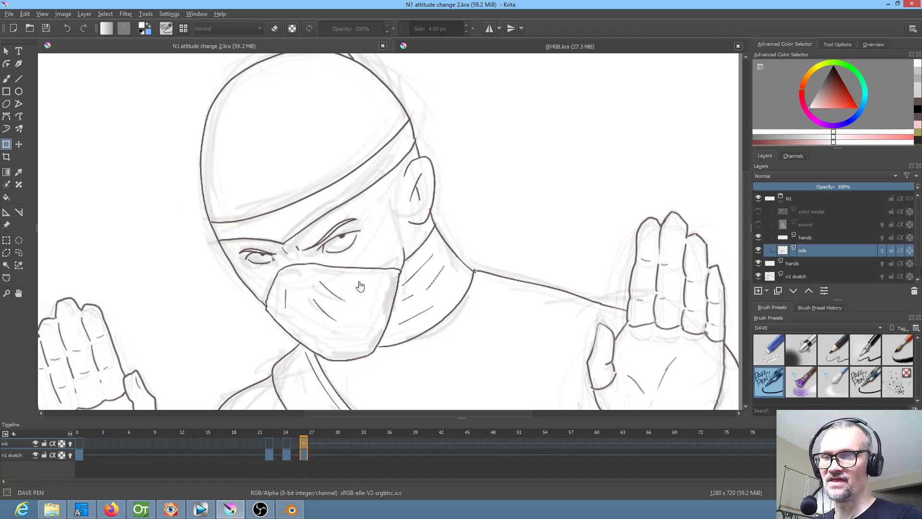
click(287, 442)
scroll(360, 264, down, 1)
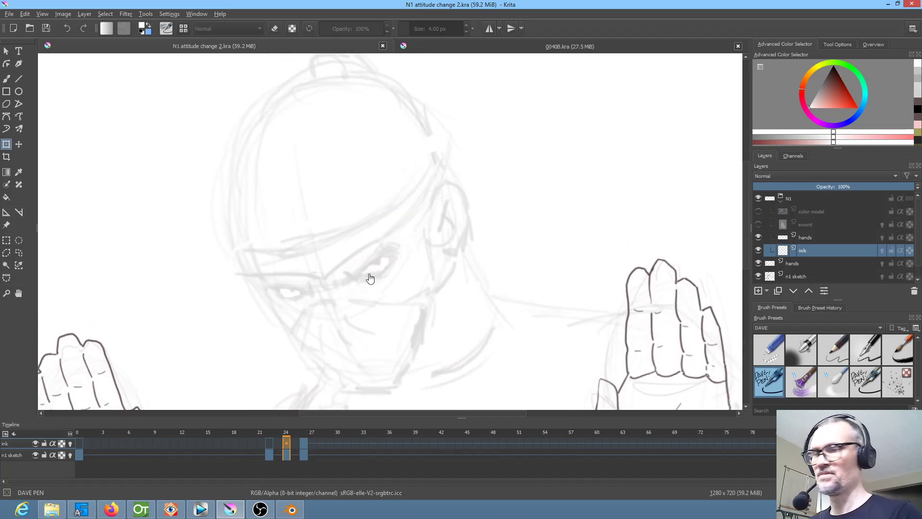
scroll(387, 274, up, 3)
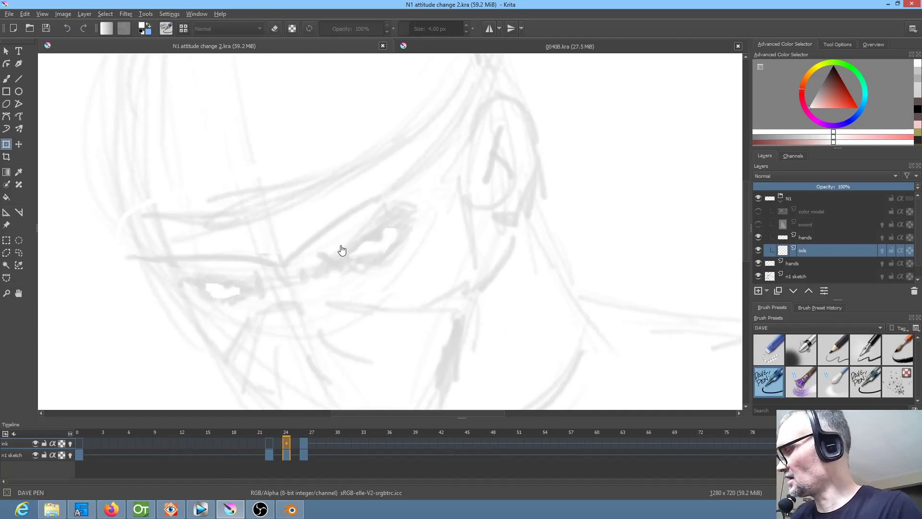
Step: Activate the Brush tool and sample the dark brown line colour from the inked pupil on frame 26
key(b)
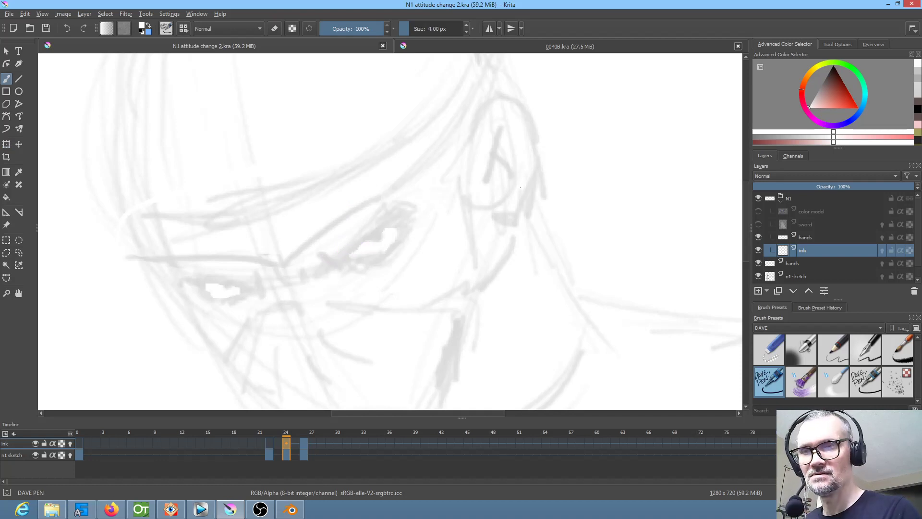
click(304, 443)
drag(324, 316, 331, 206)
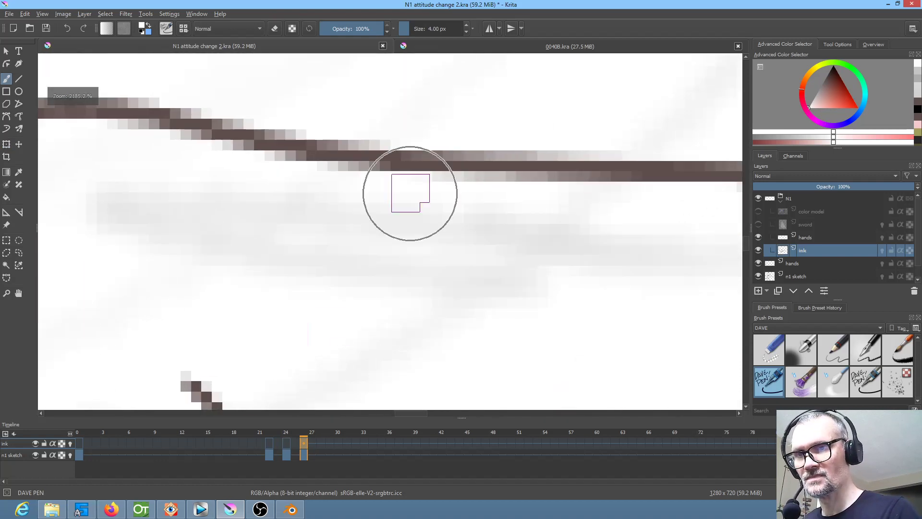
drag(400, 191, 367, 446)
drag(399, 214, 352, 432)
ctrl+click(461, 171)
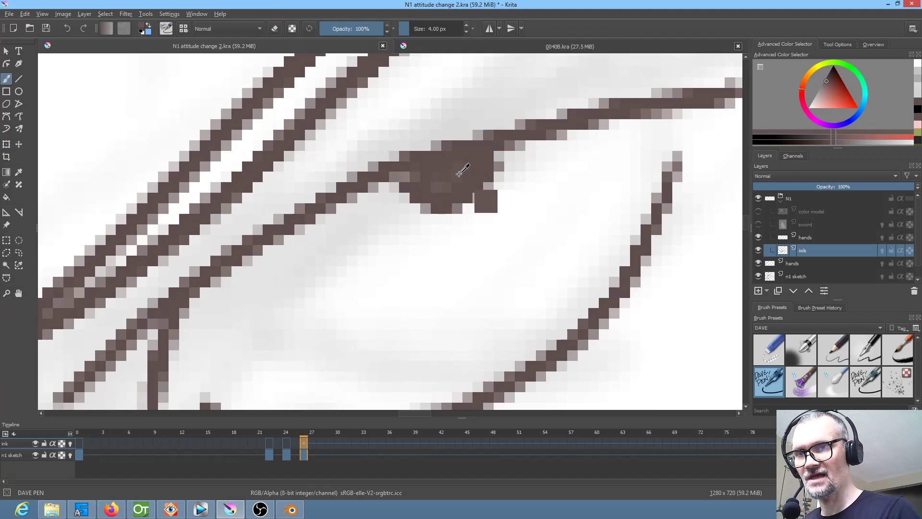
mouse_move(467, 181)
mouse_down()
mouse_move(503, 297)
mouse_move(407, 270)
mouse_up()
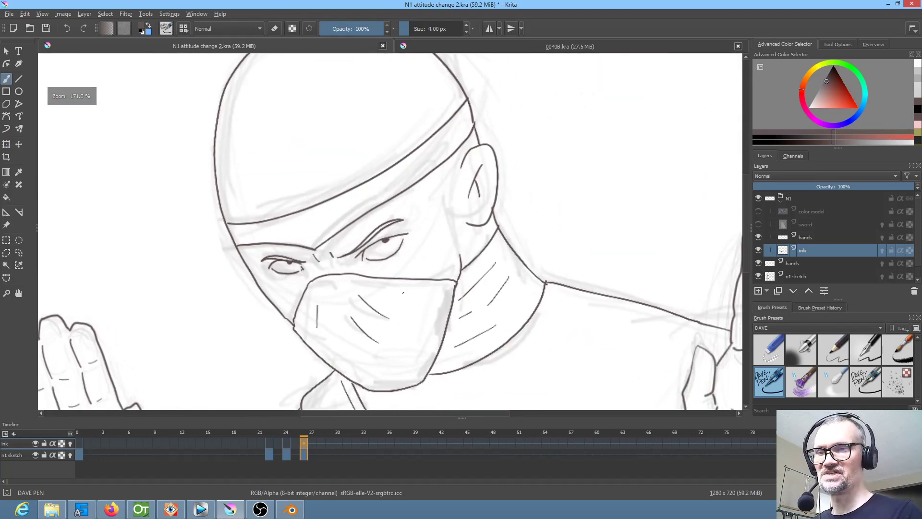
Step: Examine the eyes on frames 22, 24 and 26 to plan the inked in-between on frame 24
click(288, 443)
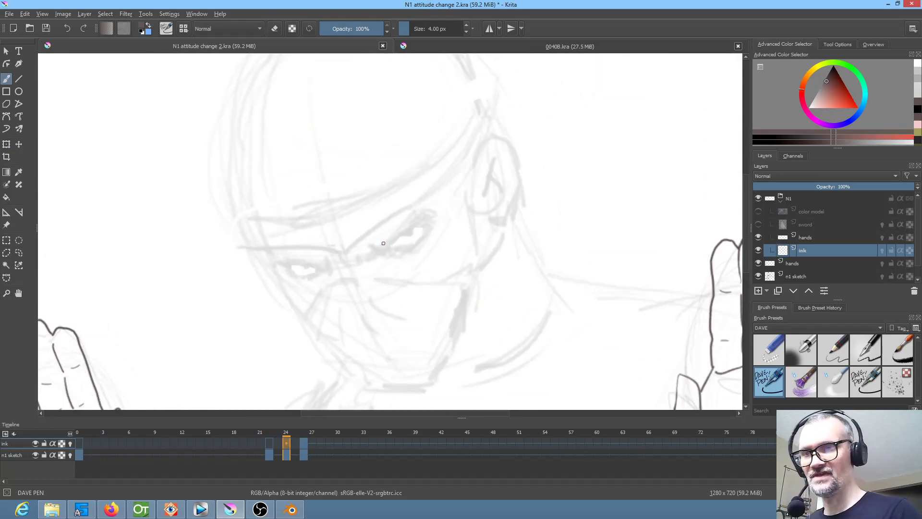
mouse_move(381, 257)
mouse_down()
mouse_move(442, 218)
mouse_move(462, 220)
mouse_up()
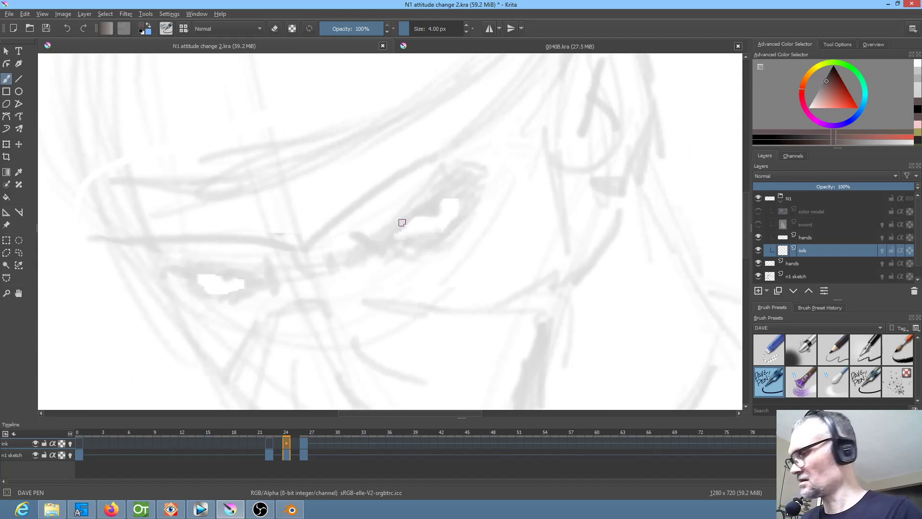
key(Right)
key(Left)
key(Right)
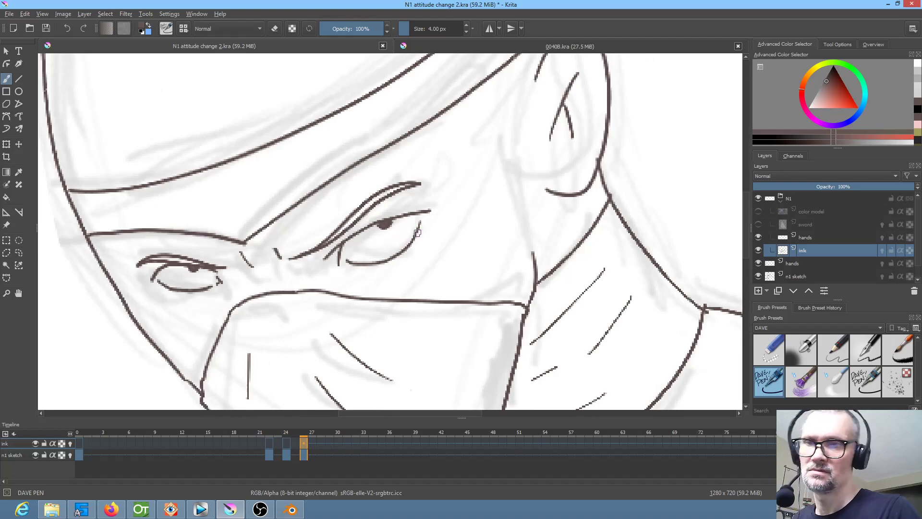
key(space)
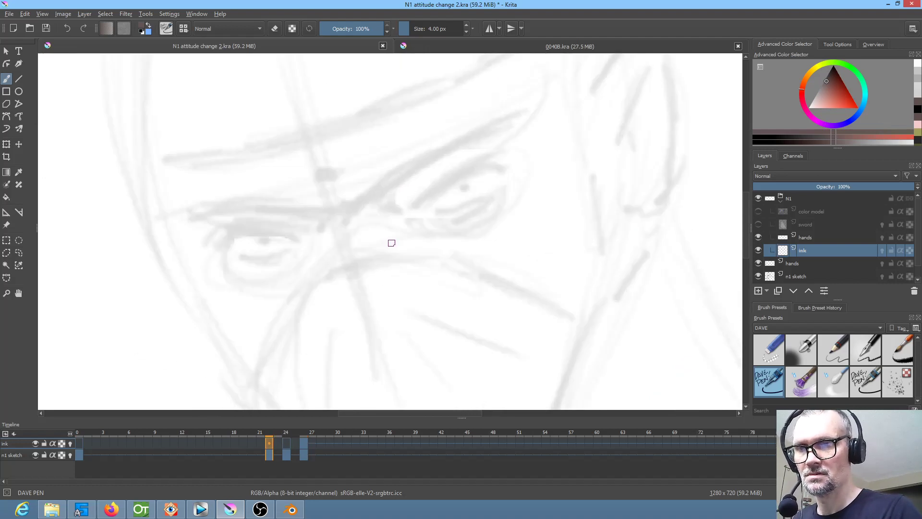
key(space)
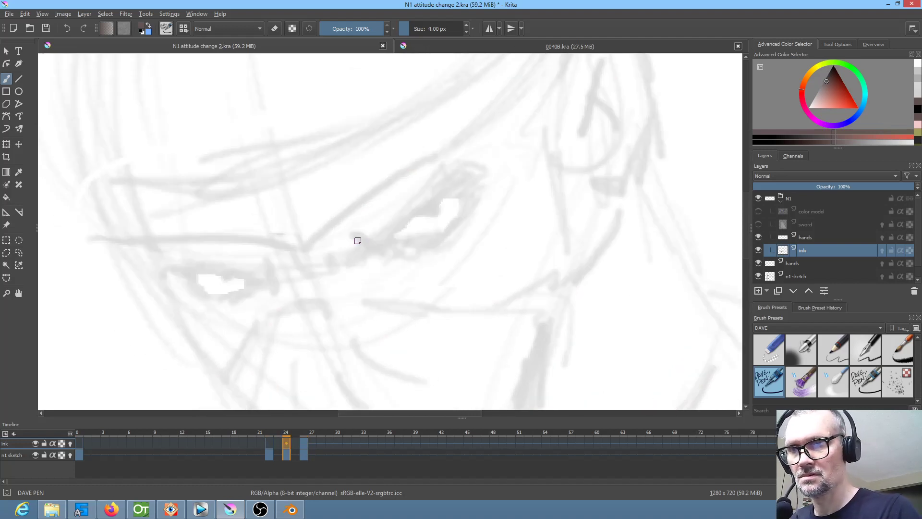
Step: Ink a curved line above the eye nearest the ear on frame 24 and compare it with the neighbouring frames
drag(352, 240, 477, 168)
key(Left)
key(Right)
key(Right)
key(Left)
key(Right)
key(Right)
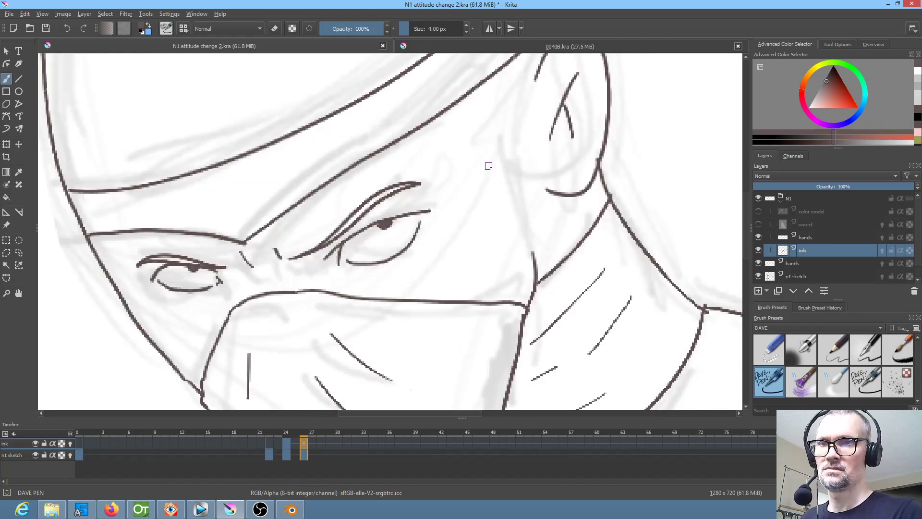
Step: Trim the outer end of the new line above the eye on frame 24 with the small eraser preset
key(Left)
key(Left)
key(slash)
drag(472, 164, 474, 171)
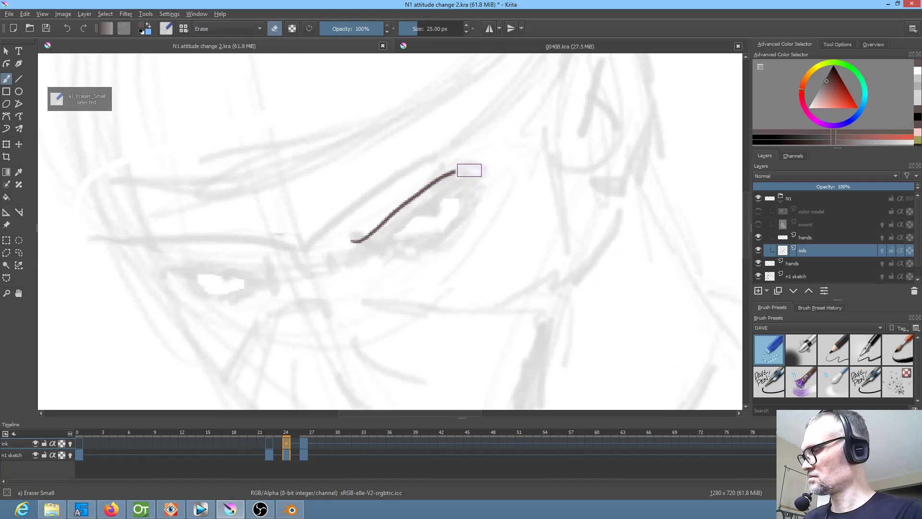
key(slash)
Step: Copy the ink layer's keyframe from frame 26 to frame 42 and return to frame 24
key(Right)
key(Right)
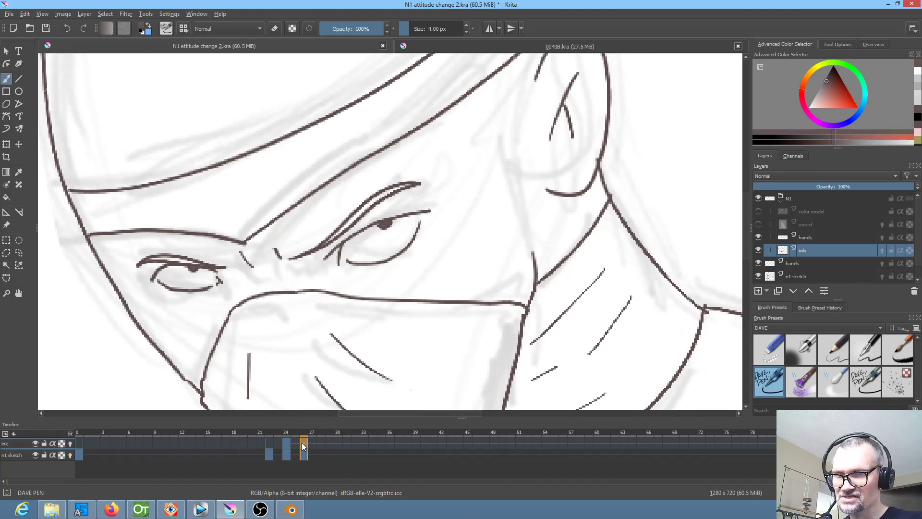
drag(303, 442, 441, 440)
click(287, 443)
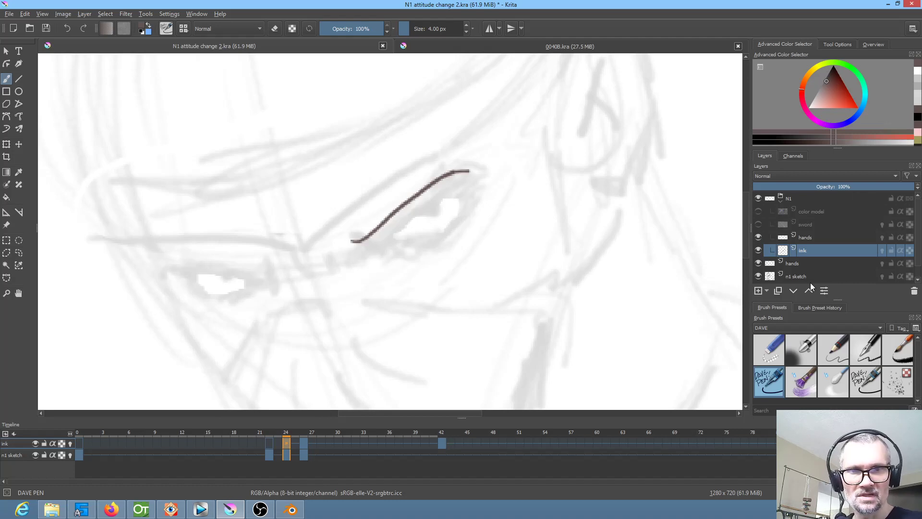
Step: Copy the n1 sketch layer's keyframes from frames 26, 24, 22 and 0 to frames 42, 43, 44 and 45
click(796, 277)
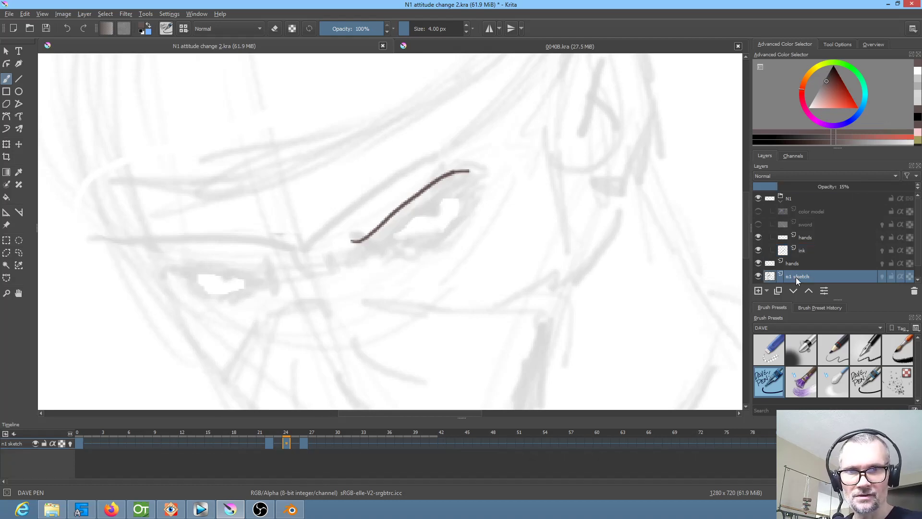
click(805, 250)
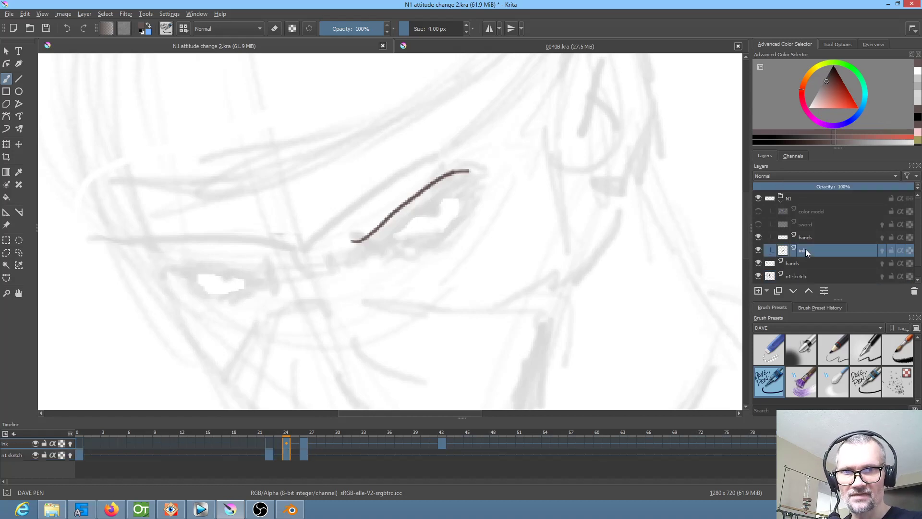
click(305, 456)
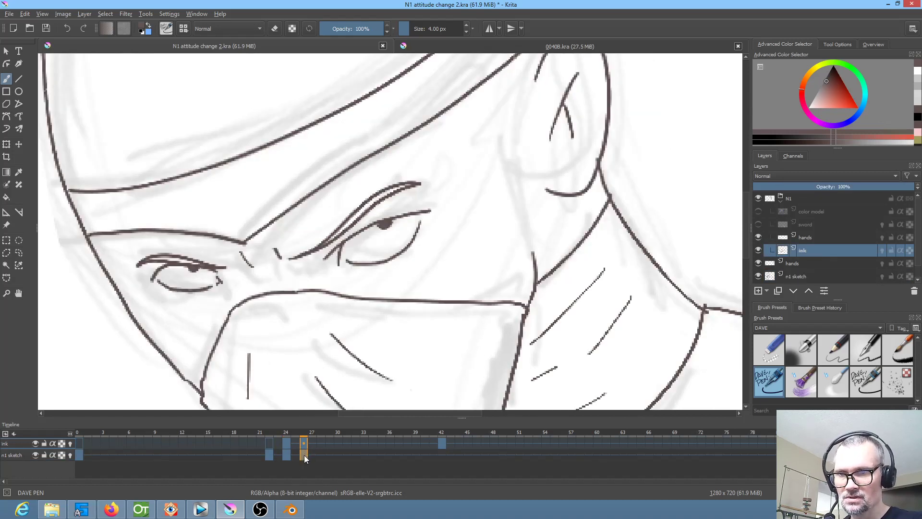
click(443, 454)
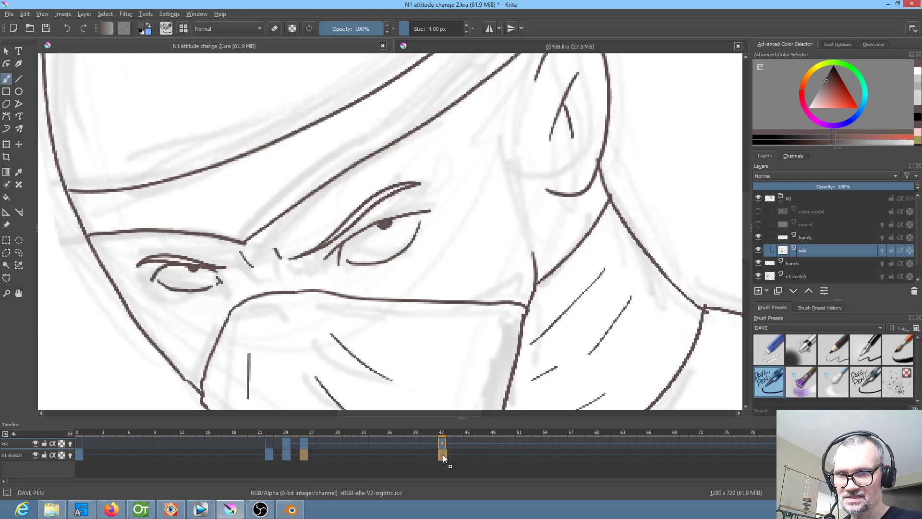
mouse_move(283, 456)
mouse_down()
mouse_move(469, 485)
mouse_move(452, 457)
mouse_up()
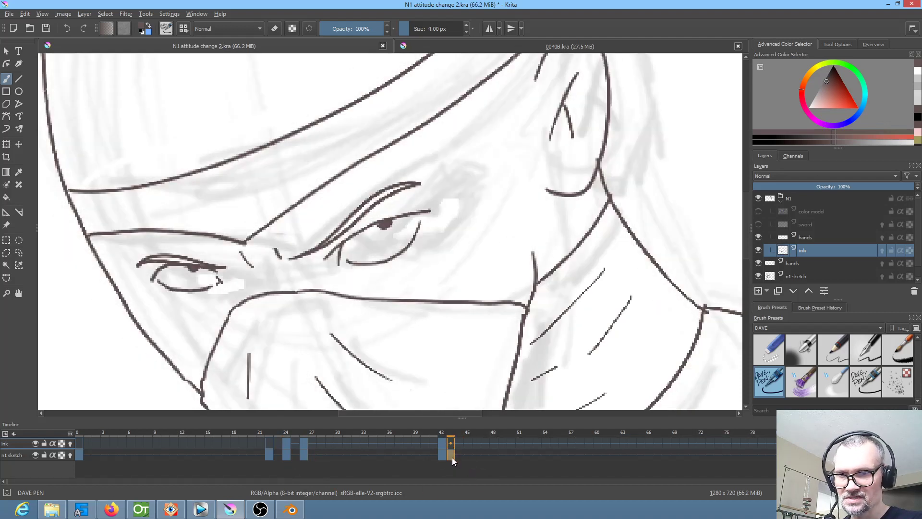
click(270, 457)
click(463, 454)
click(459, 454)
mouse_move(79, 456)
mouse_down()
mouse_move(206, 498)
mouse_move(449, 469)
mouse_move(468, 457)
mouse_up()
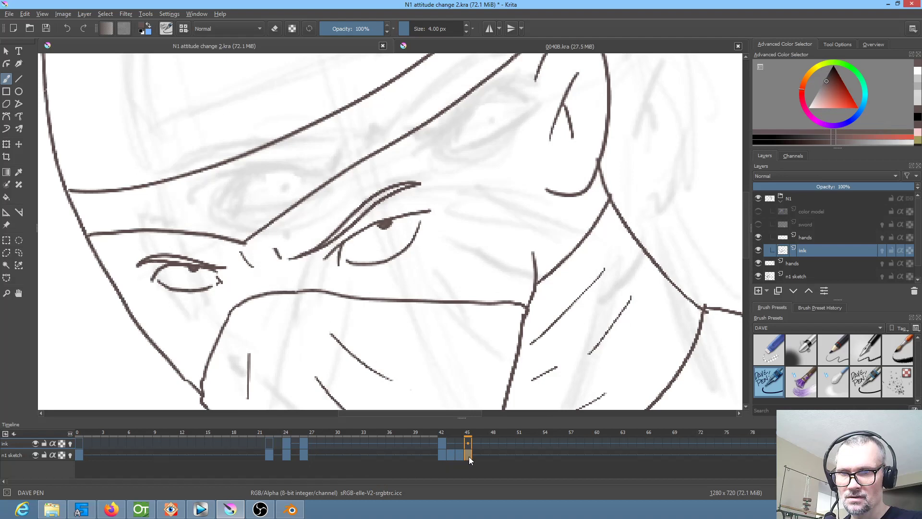
Step: Remove the ink layer's keyframes on frames 24 and 22, and save the file
click(443, 442)
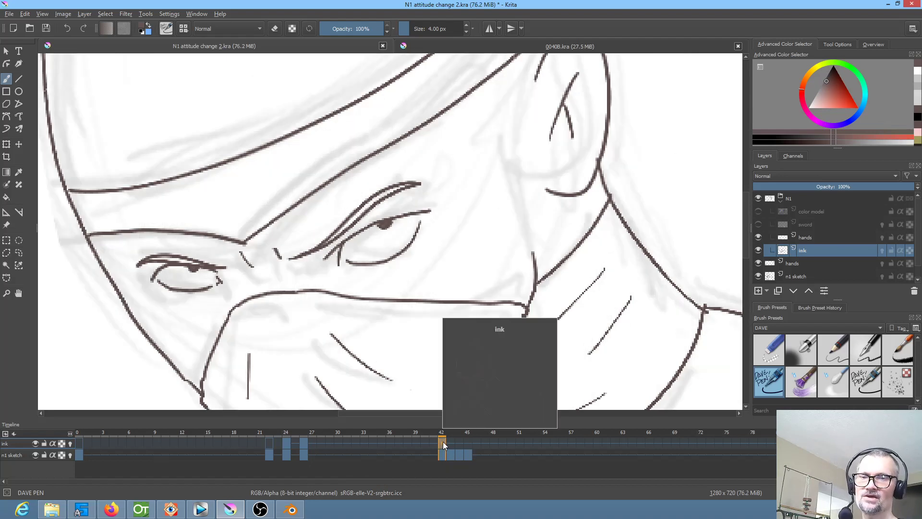
mouse_move(444, 434)
mouse_down()
mouse_move(465, 434)
mouse_move(434, 433)
mouse_move(461, 434)
mouse_move(443, 435)
mouse_move(450, 436)
mouse_up()
click(289, 443)
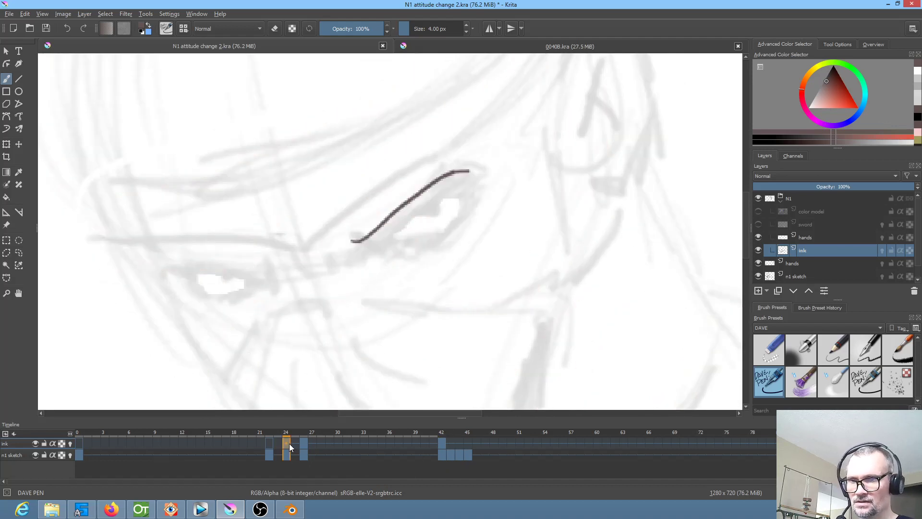
key(ctrl+z)
click(270, 443)
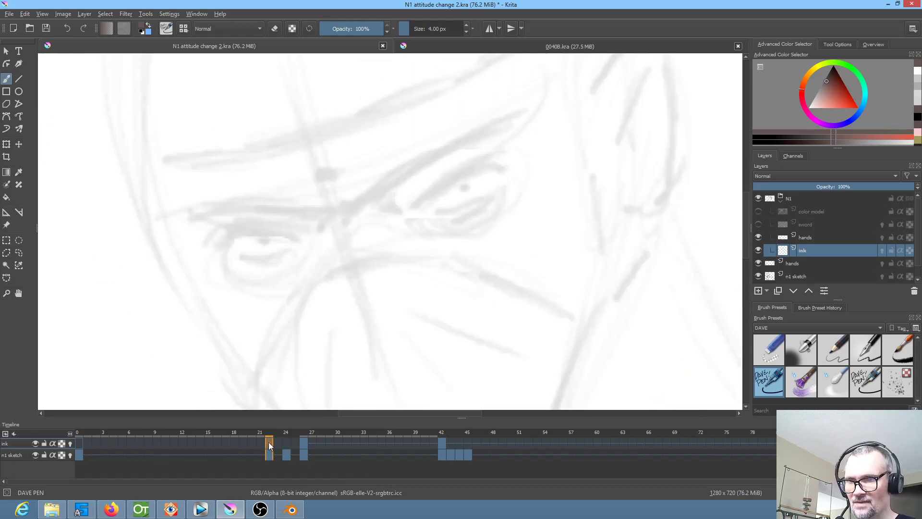
click(82, 445)
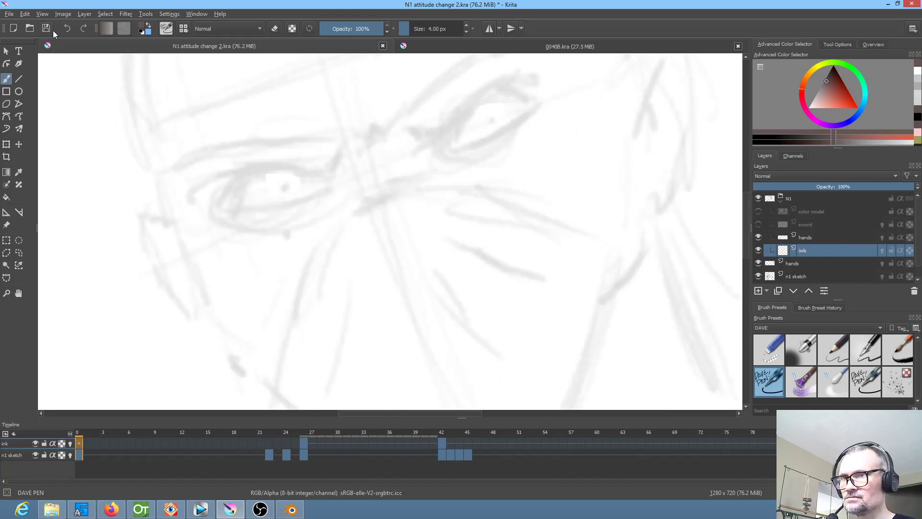
click(49, 29)
Step: Add blank ink keyframes on frames 43, 44 and 45
click(442, 443)
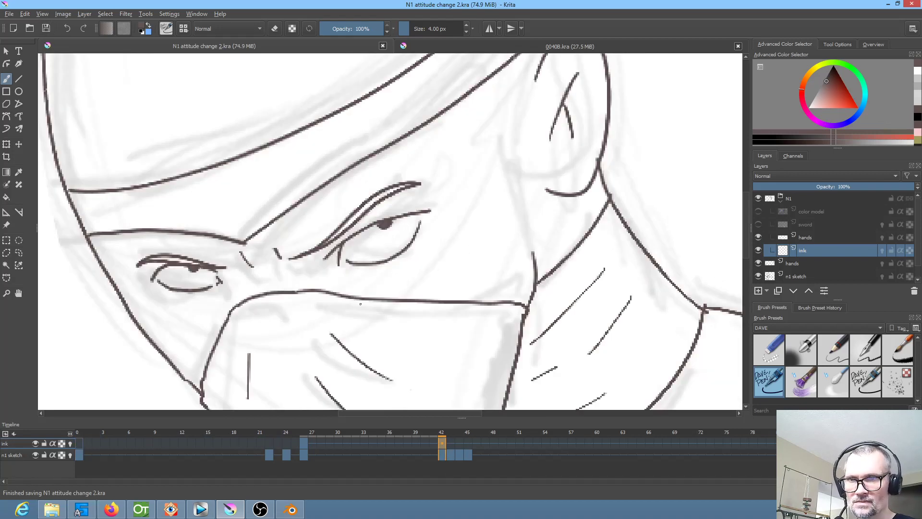
scroll(375, 303, up, 1)
scroll(374, 303, down, 2)
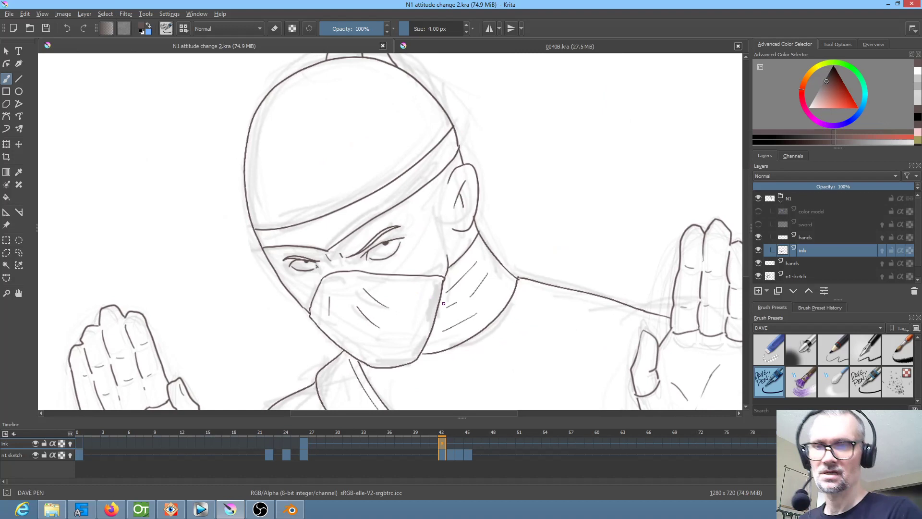
click(452, 441)
click(459, 442)
click(468, 442)
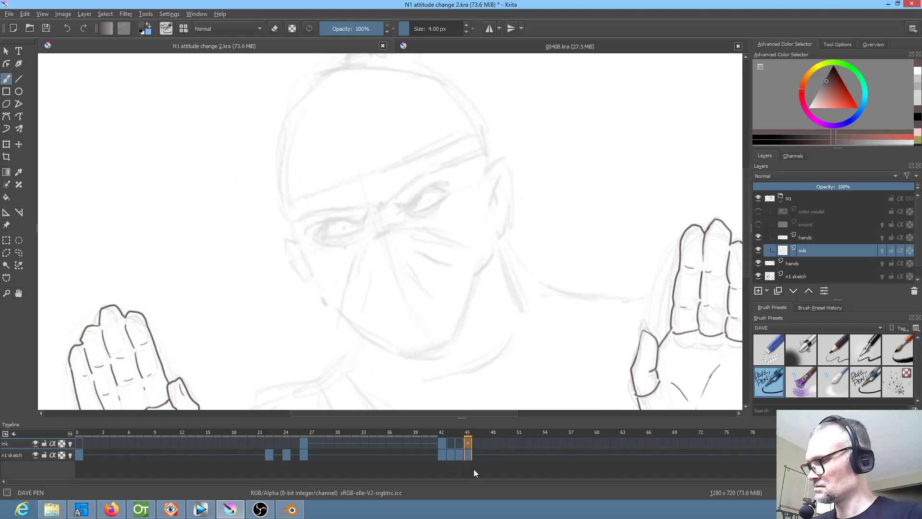
Step: Compare the inked eye nearest the ear on frame 42 with the sketch on frame 43 to plan the in-between
click(445, 442)
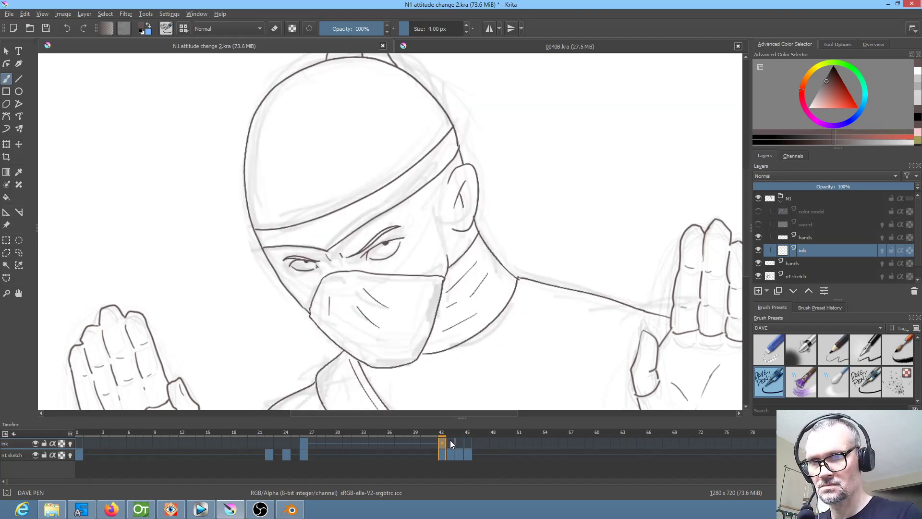
click(449, 440)
click(444, 442)
drag(416, 216, 468, 268)
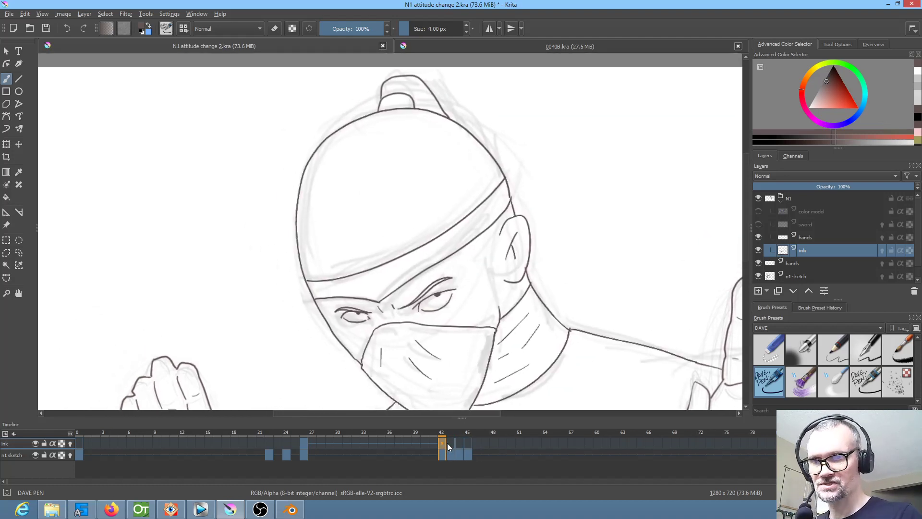
click(449, 443)
mouse_move(466, 353)
mouse_down()
mouse_move(461, 240)
mouse_move(443, 346)
mouse_up()
key(Left)
key(Right)
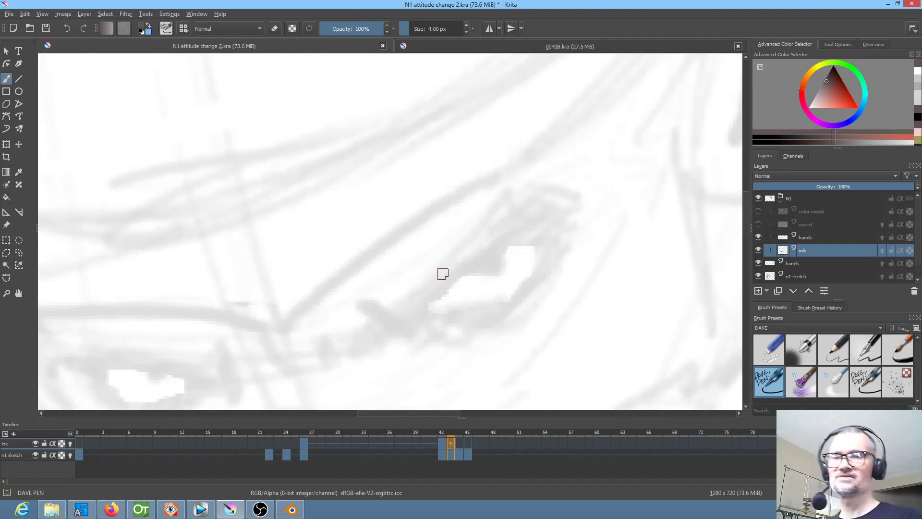
key(Left)
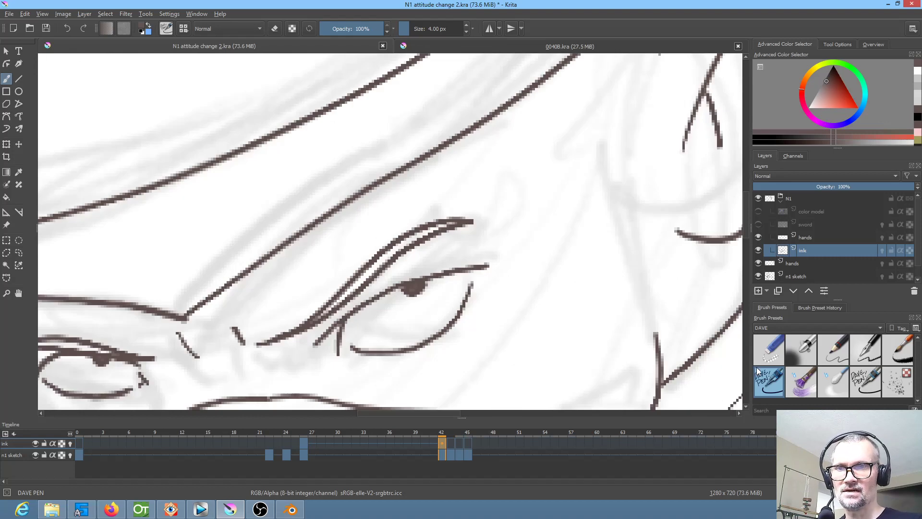
key(Right)
key(Left)
key(Right)
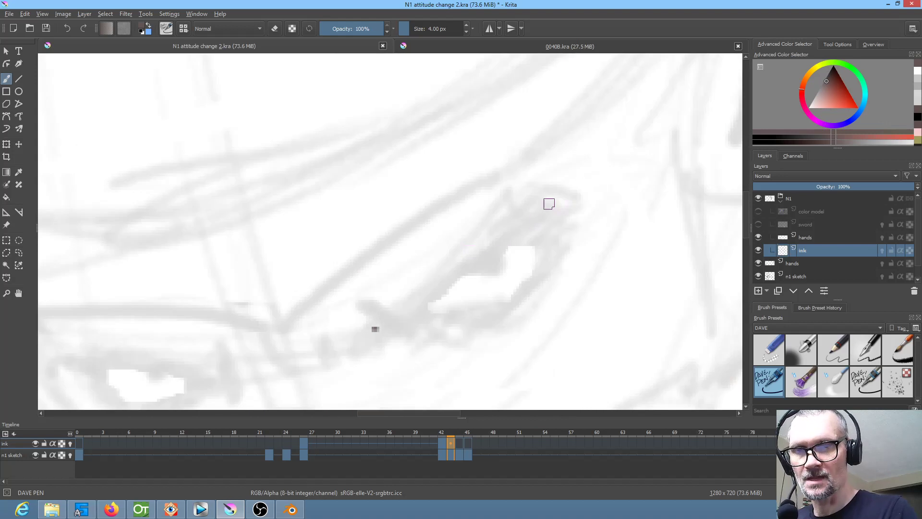
Step: Ink the two curved eyebrow lines above the eye nearest the ear on frame 43 and check them against frame 42
key(period)
mouse_move(374, 328)
mouse_down()
mouse_move(553, 196)
mouse_move(501, 209)
mouse_move(360, 329)
mouse_up()
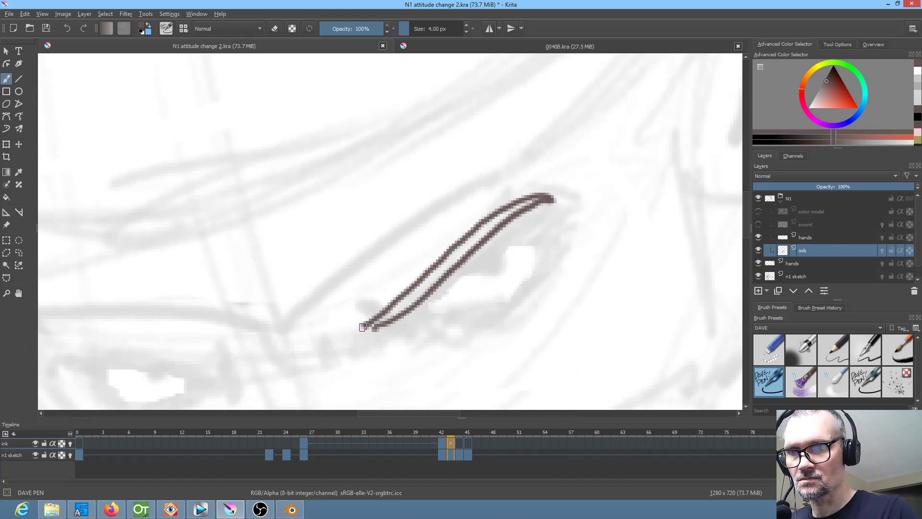
key(comma)
key(period)
key(comma)
key(period)
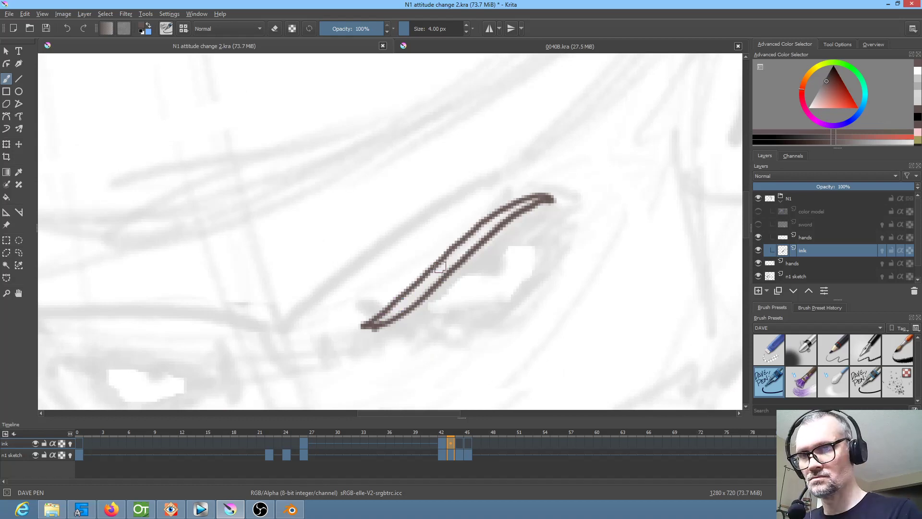
Step: Undo the upper eyebrow line on frame 43 and redraw it closer to the lower line
key(ctrl+z)
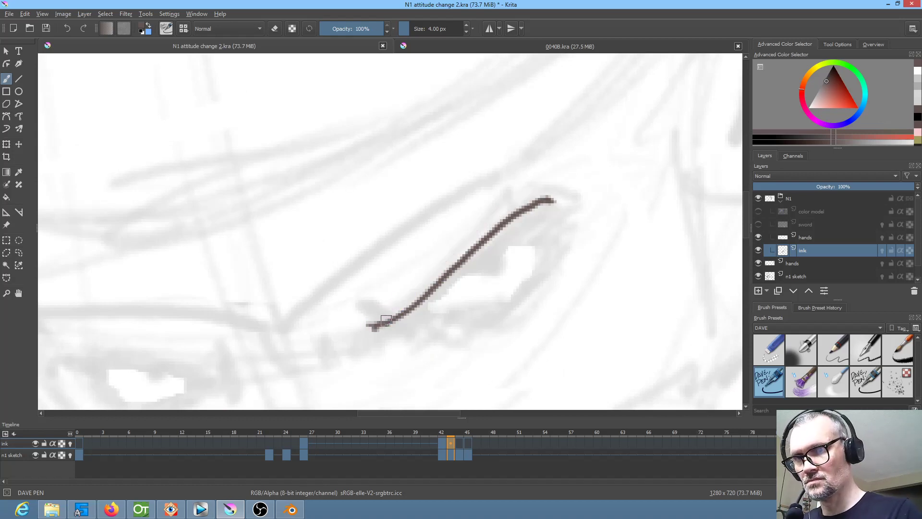
mouse_move(370, 323)
mouse_down()
mouse_move(484, 226)
mouse_move(555, 200)
mouse_up()
key(Left)
key(Right)
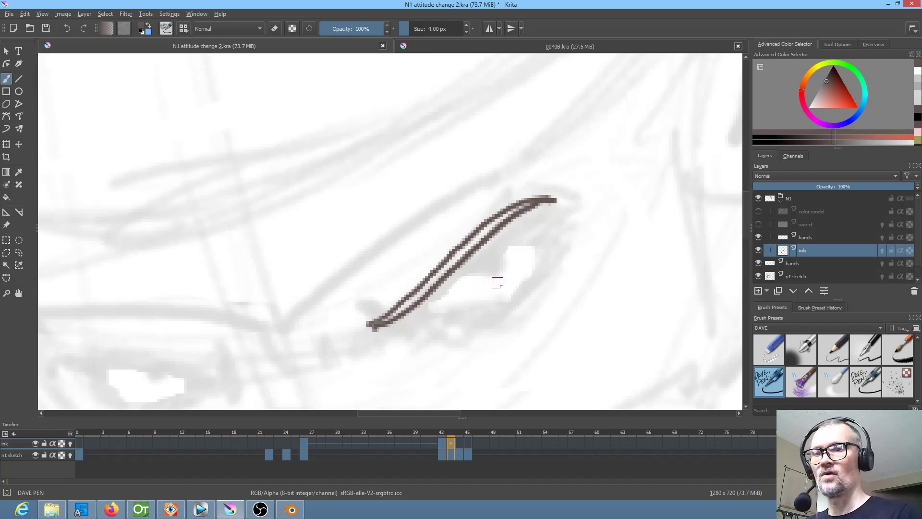
key(Left)
key(Right)
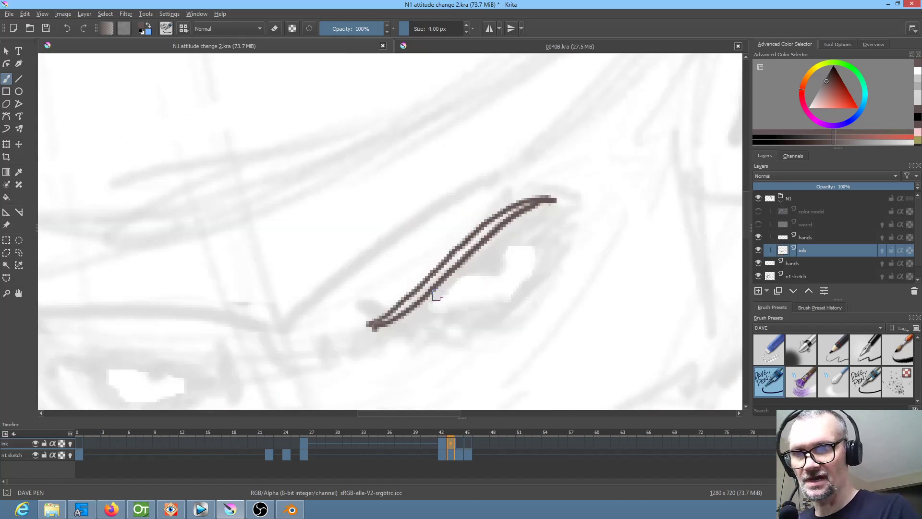
Step: Ink the upper eyelid and the round pupil of the eye nearest the ear on frame 43
key(Left)
key(Right)
mouse_move(416, 324)
mouse_down()
mouse_move(433, 299)
mouse_move(547, 242)
mouse_up()
key(Left)
key(Right)
key(Left)
key(Right)
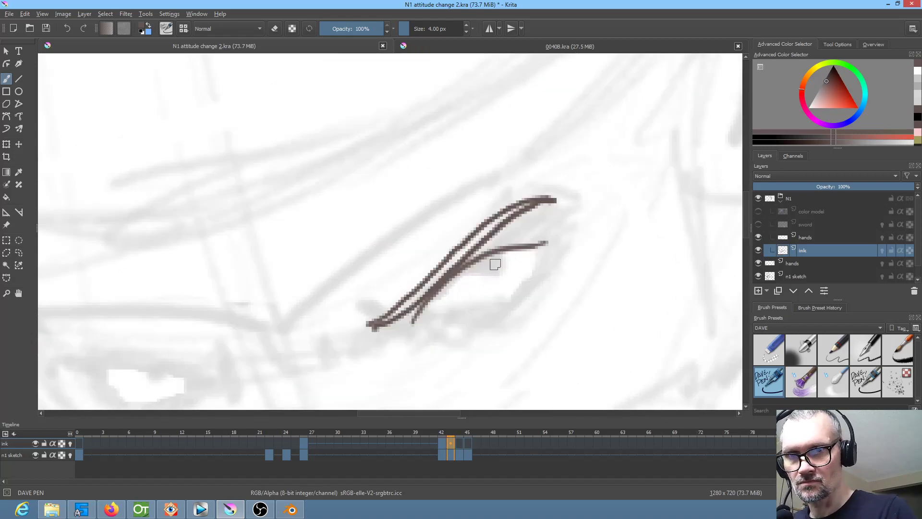
drag(481, 265, 491, 264)
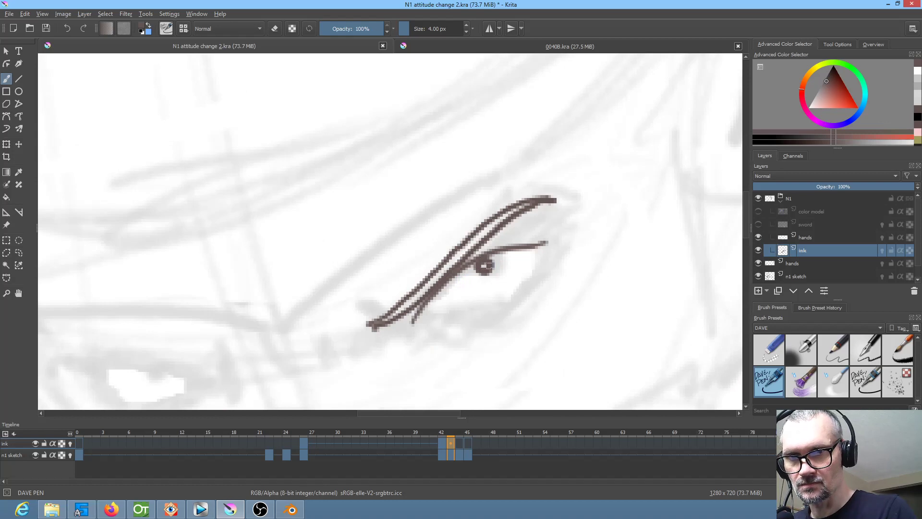
key(Left)
key(Right)
Step: Ink the lower eyelid, inner corner line and outer edge of the eye nearest the ear on frame 43
mouse_move(427, 306)
mouse_down()
mouse_move(429, 338)
mouse_move(483, 324)
mouse_move(527, 289)
mouse_up()
key(Left)
key(Right)
key(Left)
key(Right)
mouse_move(539, 251)
mouse_down()
mouse_move(528, 279)
mouse_move(634, 173)
mouse_up()
drag(607, 299, 597, 308)
key(Left)
key(Right)
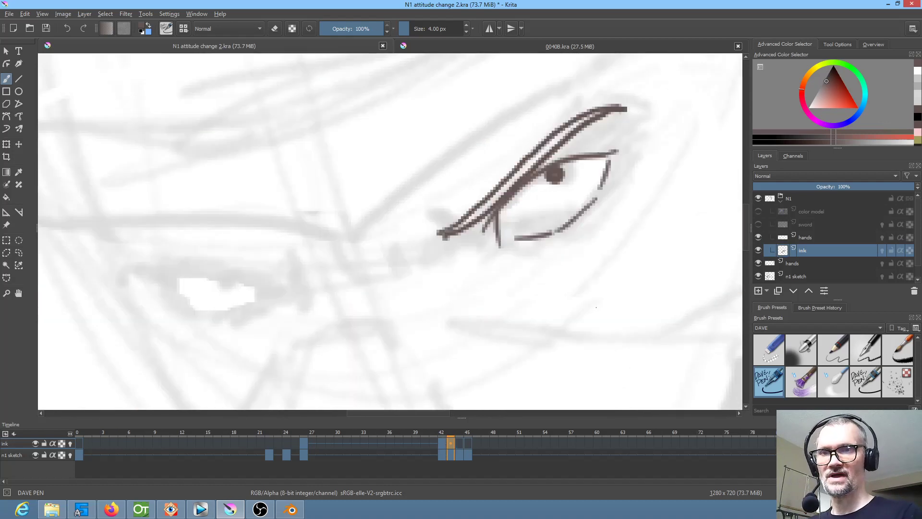
key(Left)
key(Right)
key(Left)
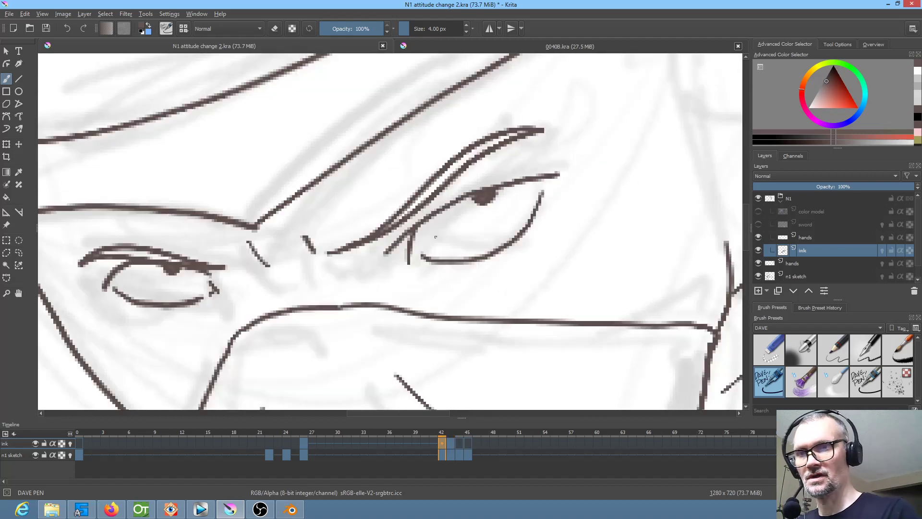
key(Right)
Step: Ink two short crease marks between the eyebrows on frame 43, matching those on frame 42
drag(412, 227, 425, 232)
drag(366, 246, 378, 263)
drag(461, 306, 541, 301)
key(Left)
key(Right)
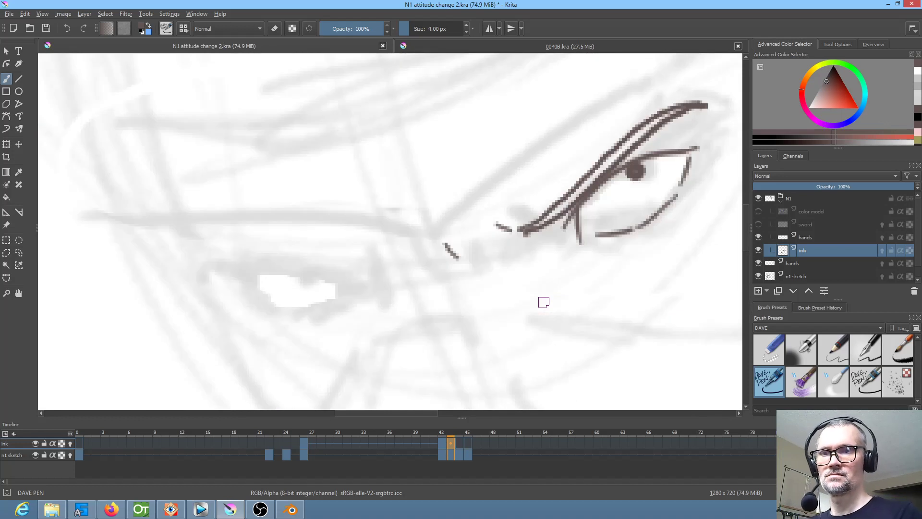
key(Left)
key(Right)
Step: Ink the eyebrow and pupil of the eye farthest from the ear on frame 43
mouse_move(386, 252)
mouse_down()
mouse_move(391, 265)
mouse_move(287, 262)
mouse_move(252, 278)
mouse_move(310, 272)
mouse_up()
key(Left)
key(Right)
key(Left)
key(Right)
Step: Ink the eyelids of the eye farthest from the ear and touch up its eyebrow's inner end on frame 43
mouse_move(252, 280)
mouse_down()
mouse_move(265, 295)
mouse_move(324, 305)
mouse_move(349, 295)
mouse_up()
key(Left)
key(Right)
key(Left)
key(Right)
mouse_move(324, 265)
mouse_down()
mouse_move(233, 269)
mouse_move(243, 248)
mouse_move(267, 238)
mouse_move(367, 263)
mouse_up()
key(Left)
key(Right)
Step: Ink the mask's edge over the nose and down the side farthest from the ear on frame 43
drag(537, 306, 476, 257)
key(Left)
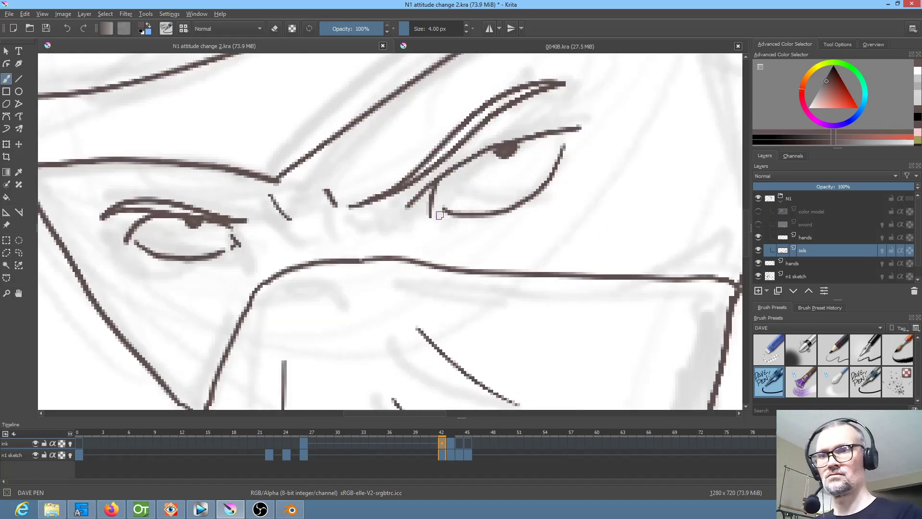
key(Right)
mouse_move(322, 282)
mouse_down()
mouse_move(423, 258)
mouse_move(358, 264)
mouse_up()
drag(426, 280, 451, 170)
key(Left)
key(Right)
drag(347, 174, 284, 303)
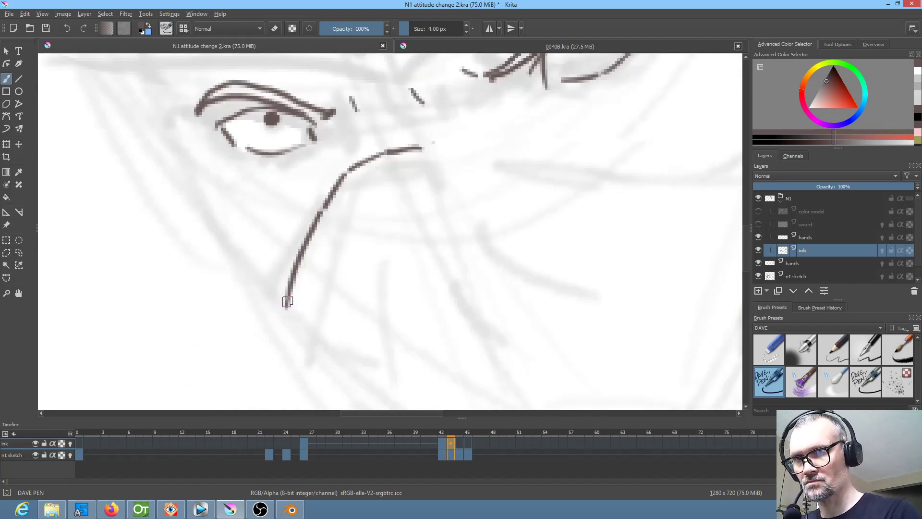
key(Left)
key(Right)
Step: Ink the mask's upper edge from the nose across the cheek toward the ear on frame 43
drag(500, 285, 308, 361)
key(Left)
key(Right)
mouse_move(246, 222)
mouse_down()
mouse_move(390, 250)
mouse_move(598, 273)
mouse_up()
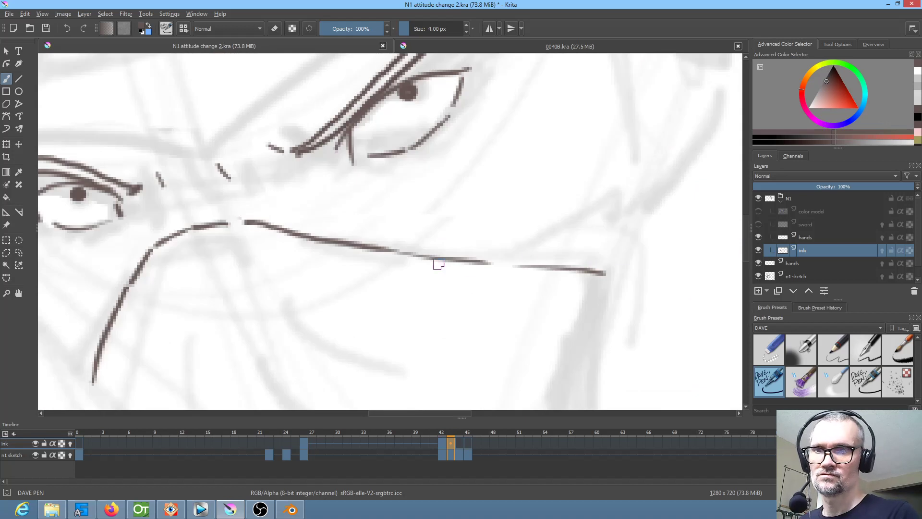
drag(414, 255, 584, 270)
Step: Ink two thin curved fold lines on the mask on frame 43, undoing and redrawing the upper one thinner
drag(634, 294, 624, 178)
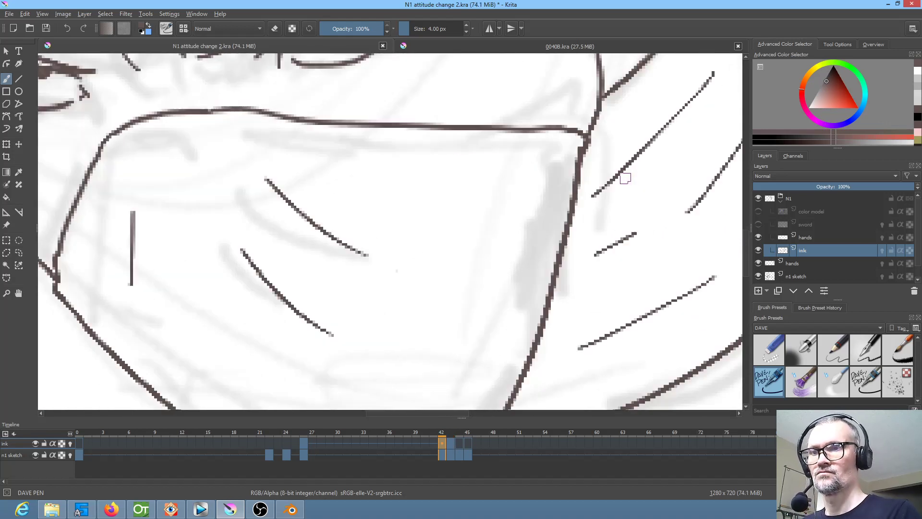
key(Right)
drag(302, 186, 411, 265)
key(Left)
key(Right)
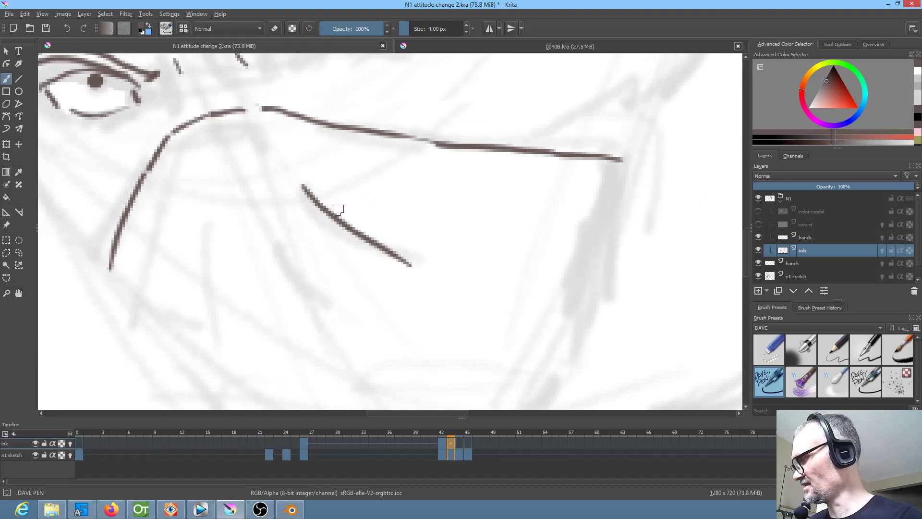
key(ctrl+z)
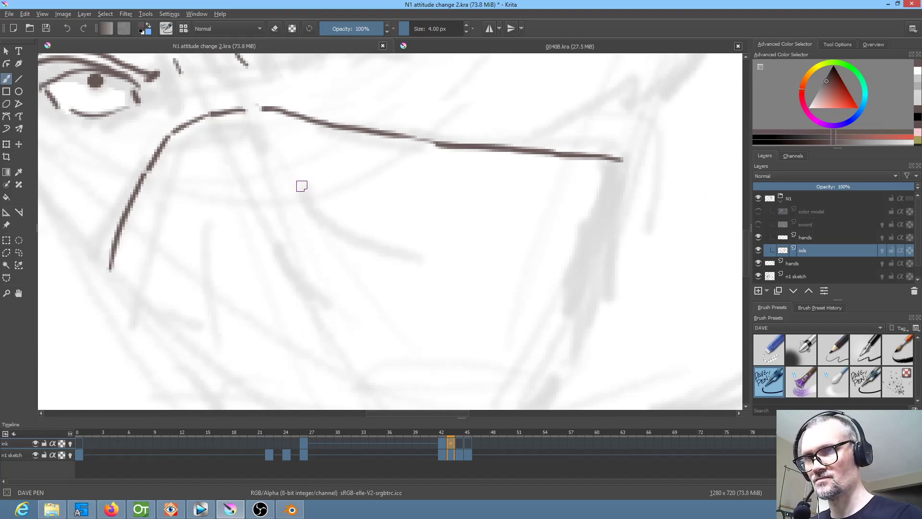
drag(303, 185, 404, 257)
drag(290, 244, 355, 330)
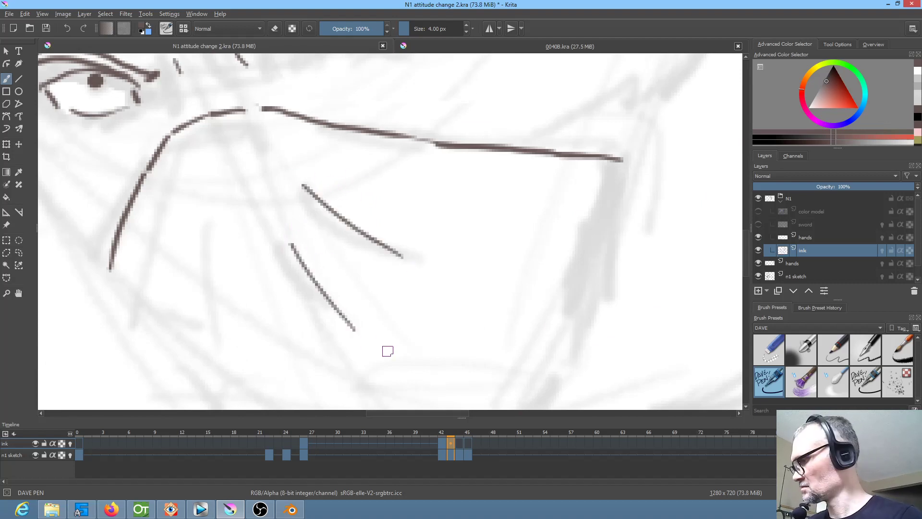
Step: Ink a short vertical fold line on the side of the mask farthest from the ear on frame 43
key(Left)
key(Right)
drag(183, 213, 181, 249)
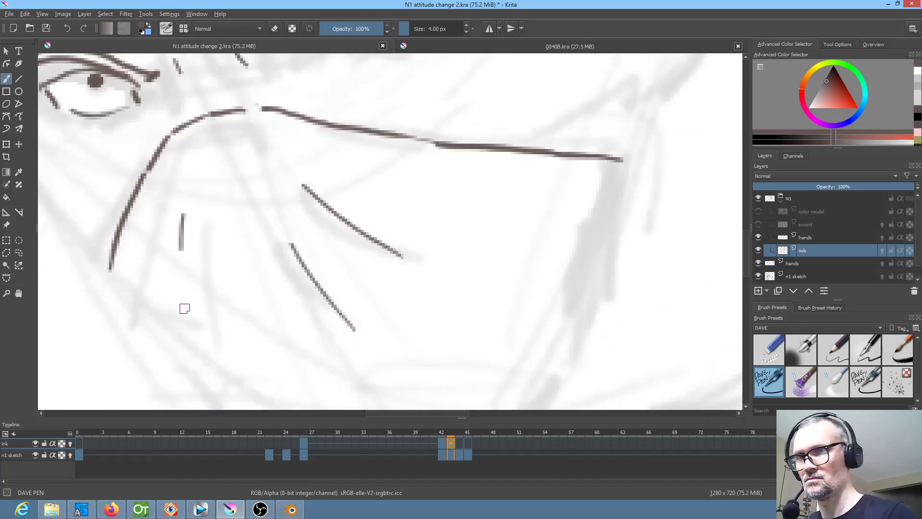
key(Left)
key(Right)
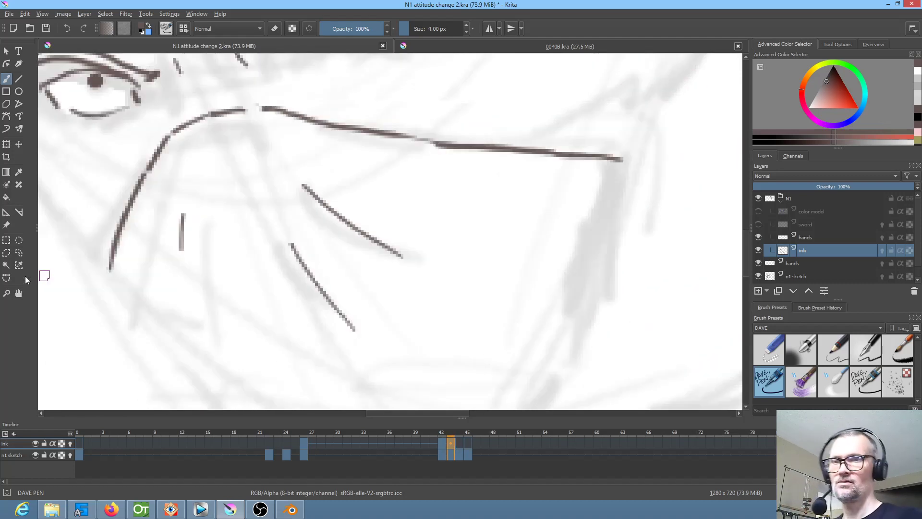
Step: Compare the inked eyes and mask on frame 43 with the finished frame 42 and the sketches on frames 44 and 45
scroll(276, 236, down, 3)
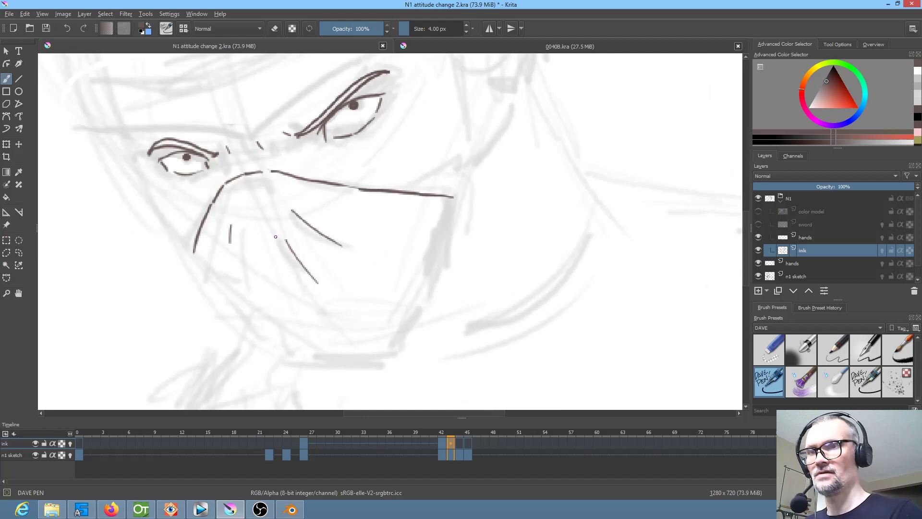
drag(447, 164, 476, 237)
key(Left)
key(Right)
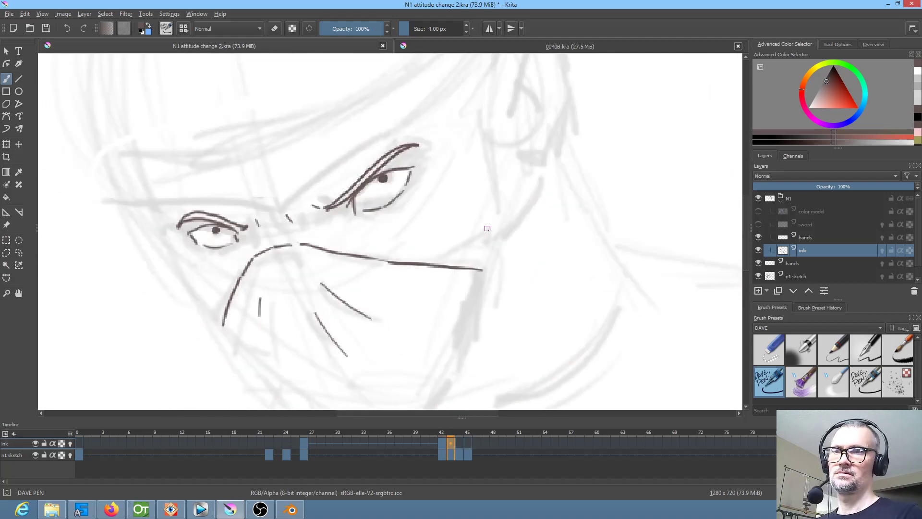
key(Right)
key(Right)
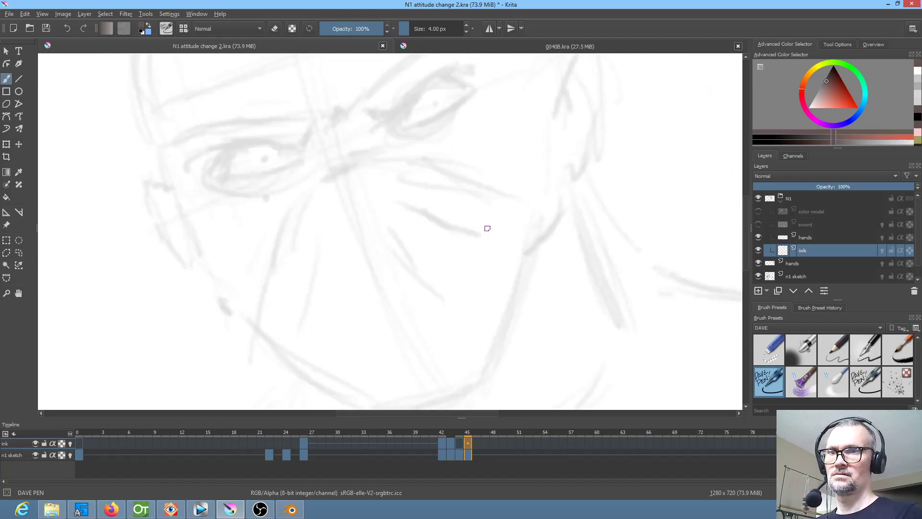
key(Left)
key(Left)
key(Left)
key(Right)
key(Left)
key(Right)
key(Left)
key(Right)
key(Left)
key(Right)
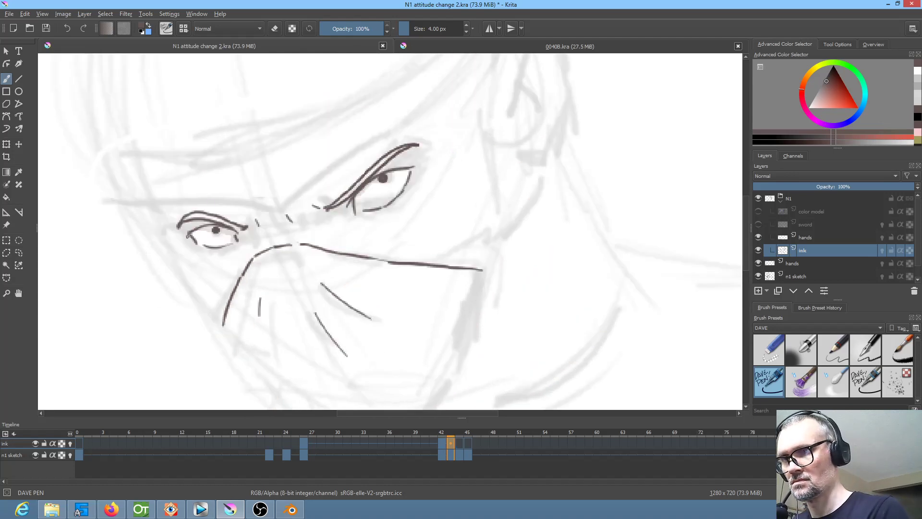
key(Left)
key(Right)
key(Left)
key(Right)
key(Left)
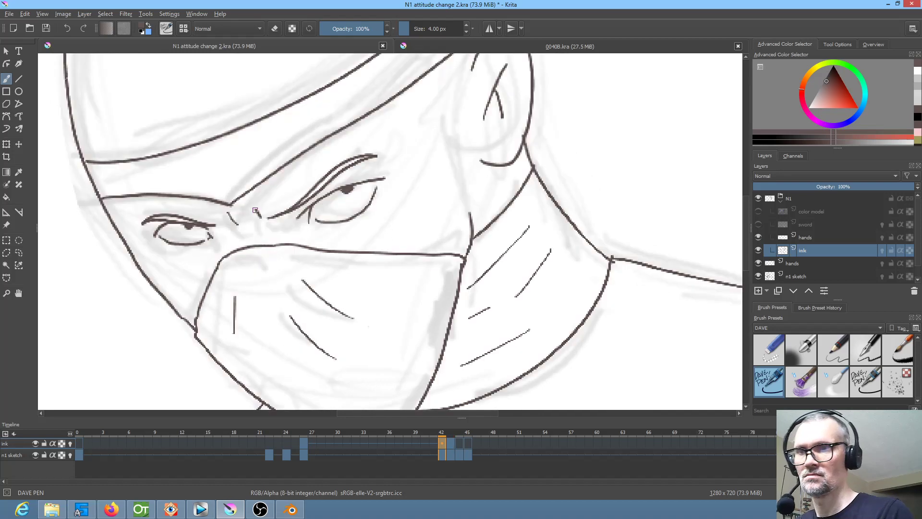
key(Right)
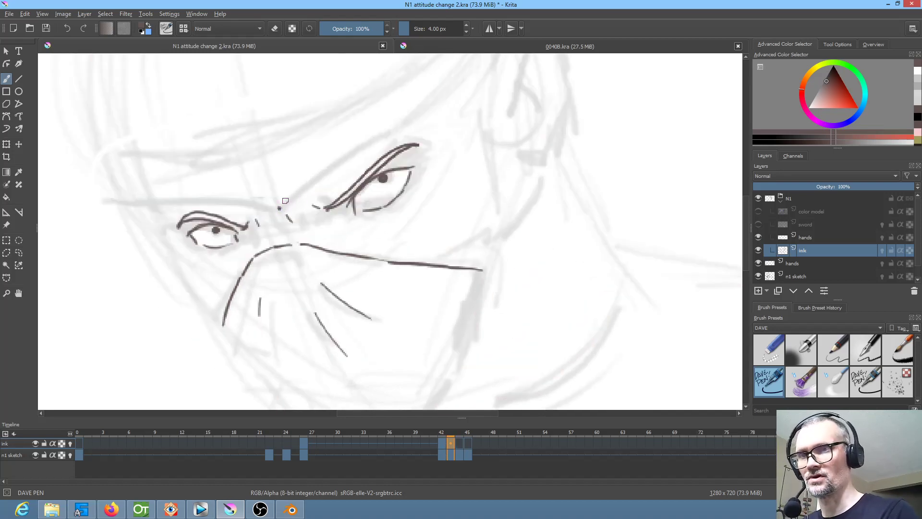
Step: Ink the mask's lower edge from its corner farthest from the ear down to the chin on frame 43
scroll(544, 245, down, 5)
key(Left)
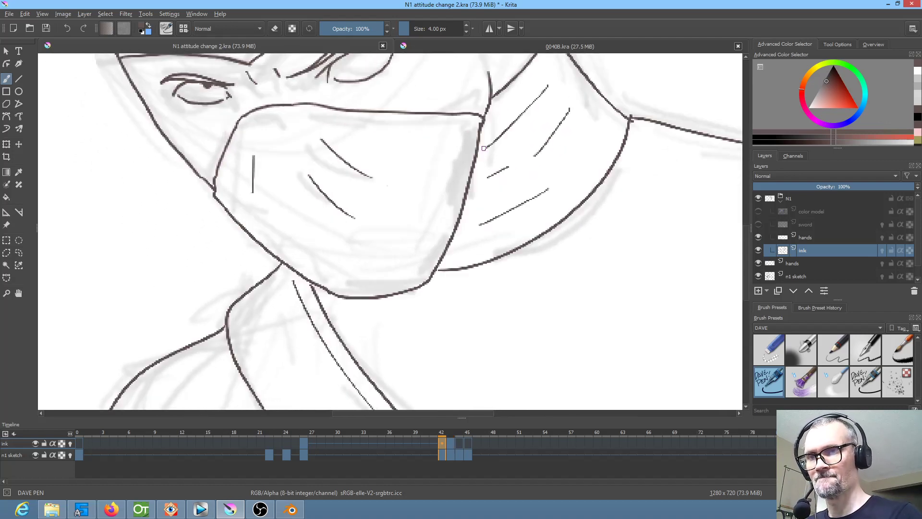
key(Right)
drag(241, 191, 340, 287)
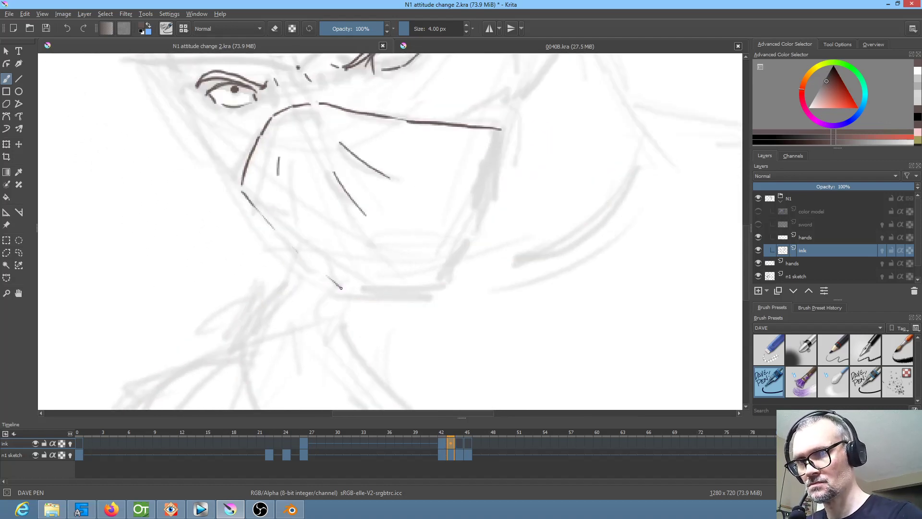
drag(259, 210, 345, 291)
key(Left)
key(Right)
key(Left)
key(Right)
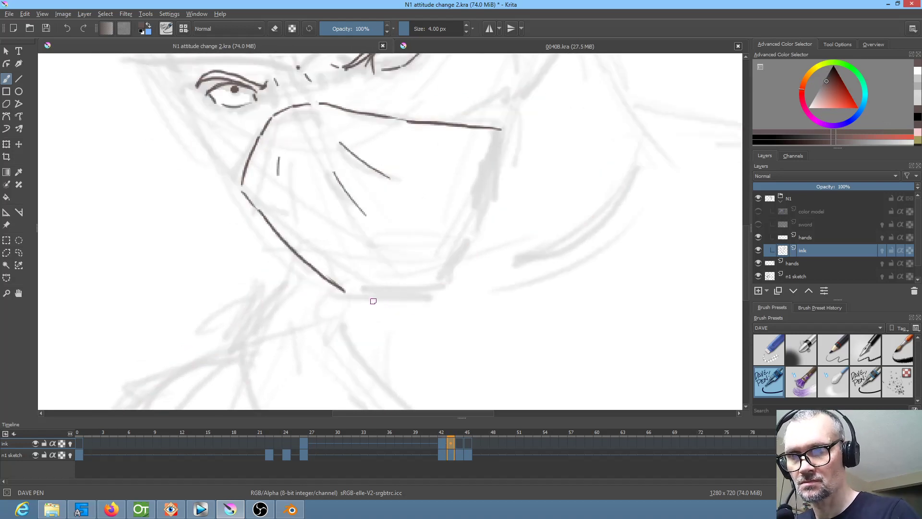
Step: Ink the mask's bottom edge under the chin and its ear-side edge up to the cheek on frame 43
mouse_move(354, 296)
mouse_down()
mouse_move(406, 300)
mouse_move(439, 289)
mouse_up()
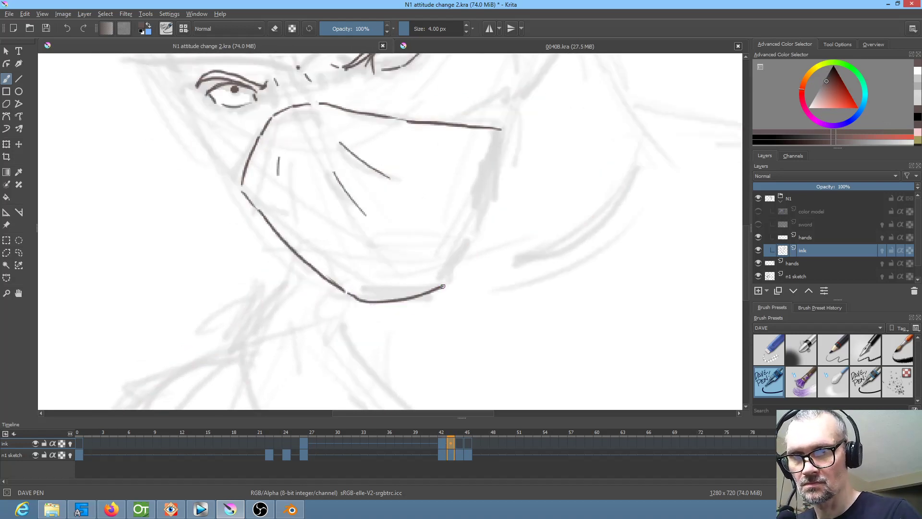
key(Left)
key(Right)
drag(506, 137, 458, 266)
Step: Ink the jaw line from the mask's upper corner toward the earlobe on frame 43
drag(530, 218, 471, 358)
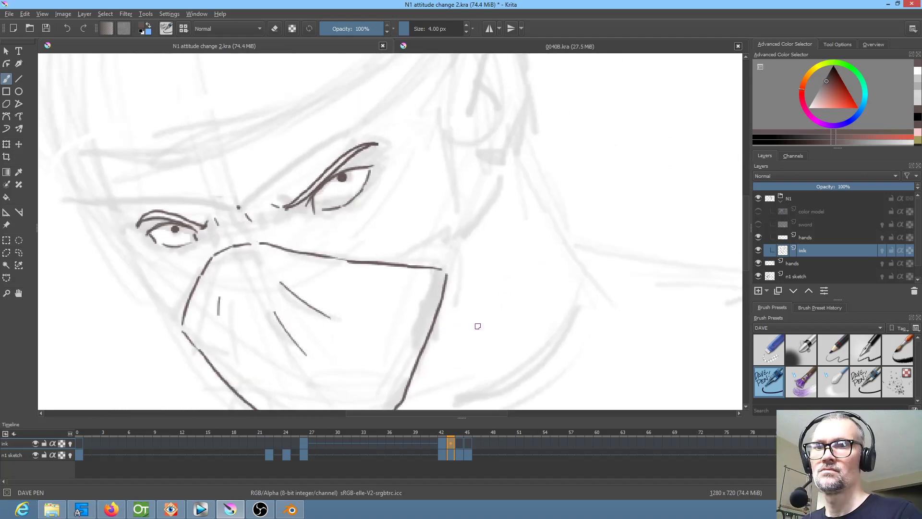
drag(447, 271, 453, 248)
key(Left)
key(Right)
mouse_move(457, 198)
mouse_down()
mouse_move(473, 280)
mouse_move(506, 199)
mouse_move(466, 301)
mouse_up()
Step: Ink the ear's outer contour from its front edge over the top and down around the lobe, using frame 42 as reference
key(Left)
key(Right)
key(Left)
key(Right)
key(Left)
key(Right)
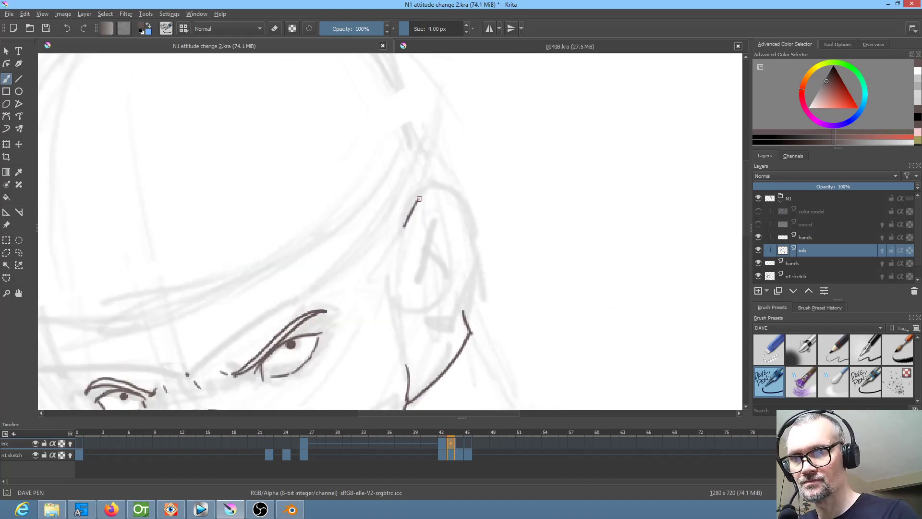
mouse_move(416, 205)
mouse_down()
mouse_move(458, 190)
mouse_move(471, 259)
mouse_move(475, 253)
mouse_move(466, 294)
mouse_move(423, 328)
mouse_up()
key(Left)
key(Right)
key(Left)
key(Right)
key(Left)
key(Right)
key(Left)
key(Right)
key(Left)
key(Right)
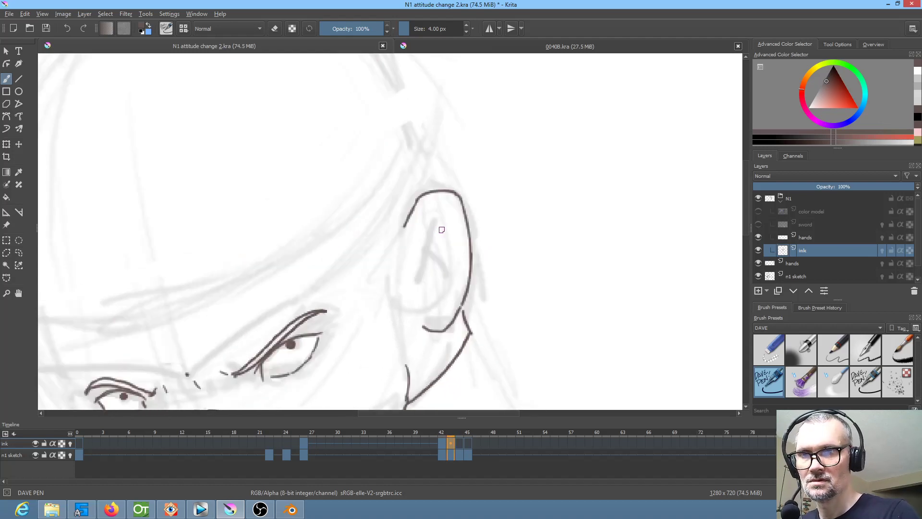
Step: Ink the inner fold lines of the ear on frame 43
mouse_move(446, 220)
mouse_down()
mouse_move(429, 252)
mouse_move(441, 283)
mouse_up()
key(Left)
key(Right)
Step: Ink the face contour on the side farthest from the ear, from brow level down to the mask on frame 43
drag(504, 285, 620, 208)
key(Left)
key(Right)
key(Left)
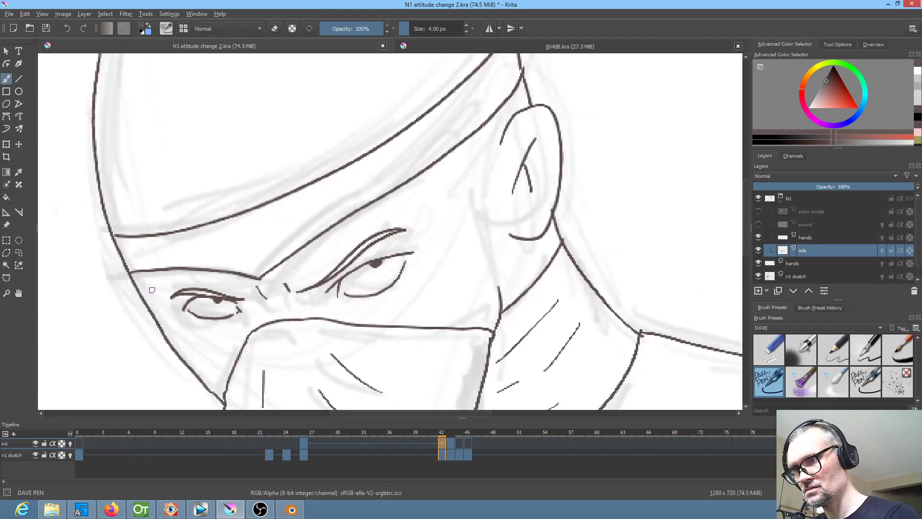
key(Right)
drag(218, 269, 270, 175)
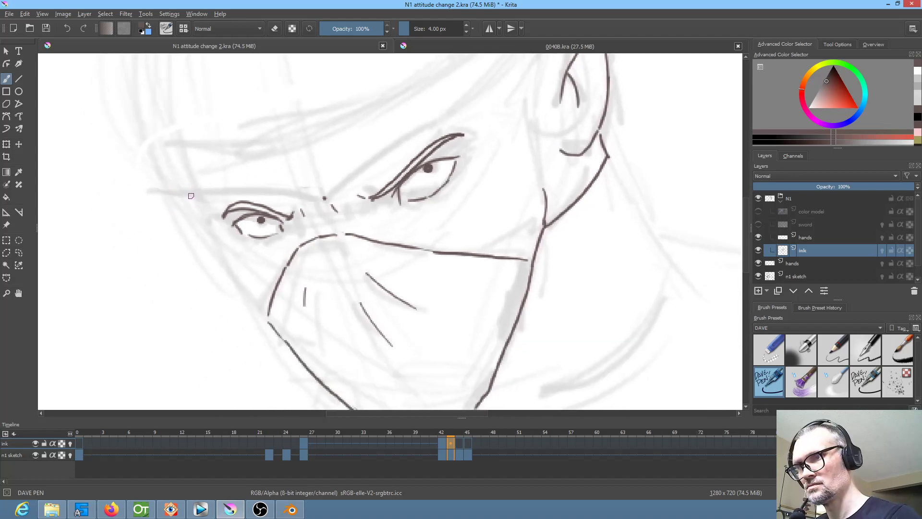
drag(185, 187, 255, 310)
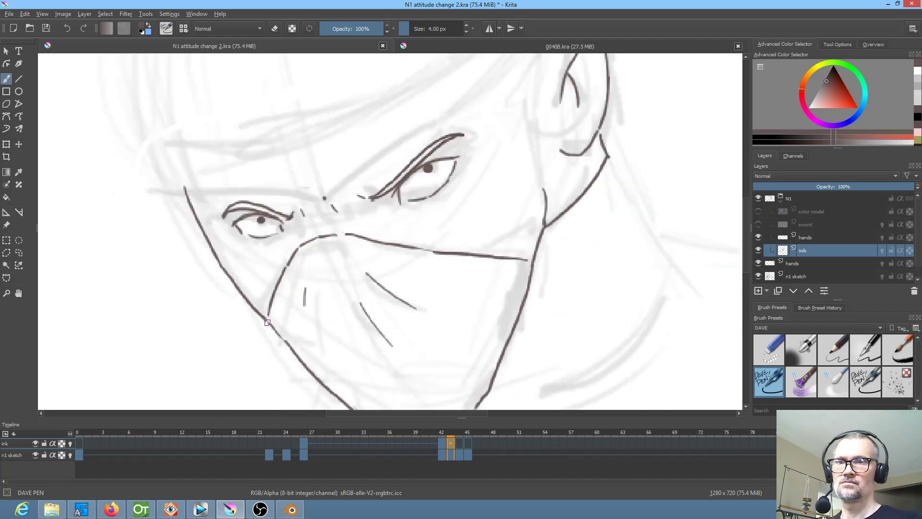
Step: Ink the neck line from below the earlobe down to the shoulder on frame 43 and thin its lower part with the eraser
drag(573, 274, 497, 255)
key(Left)
key(Right)
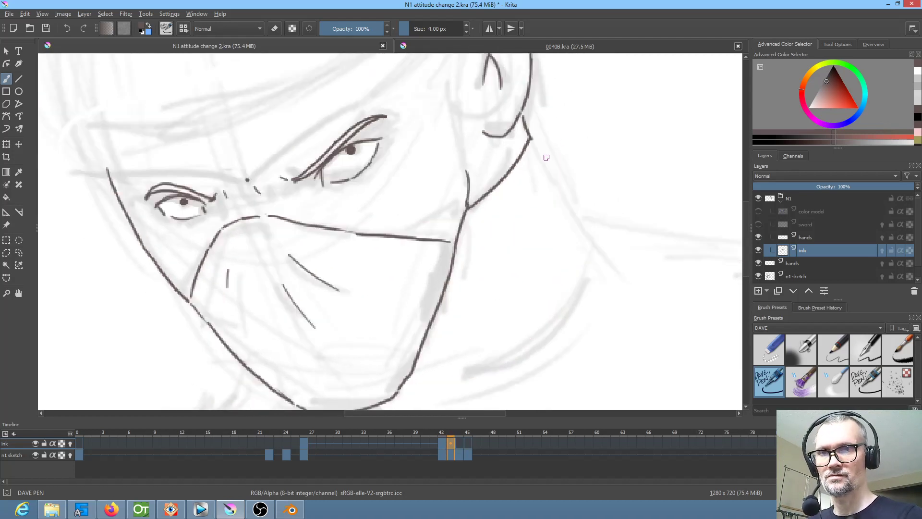
drag(530, 139, 598, 231)
drag(546, 164, 579, 215)
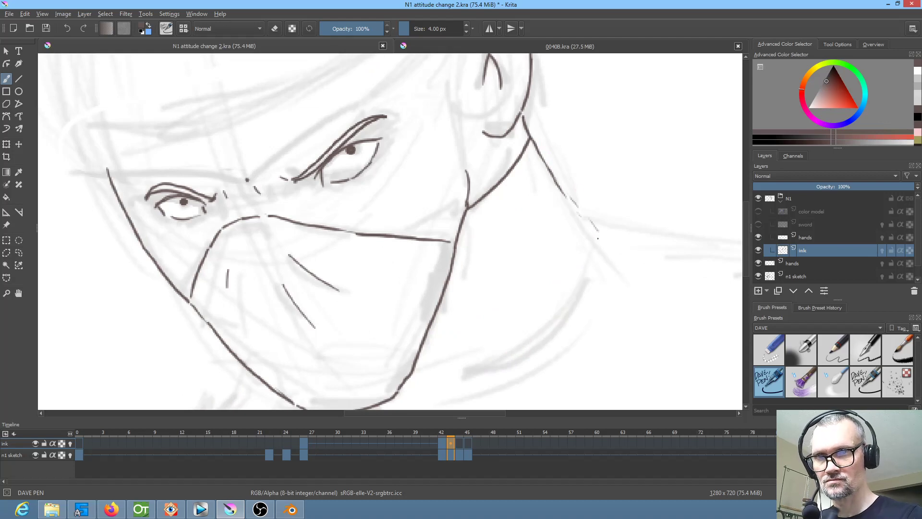
drag(557, 178, 597, 230)
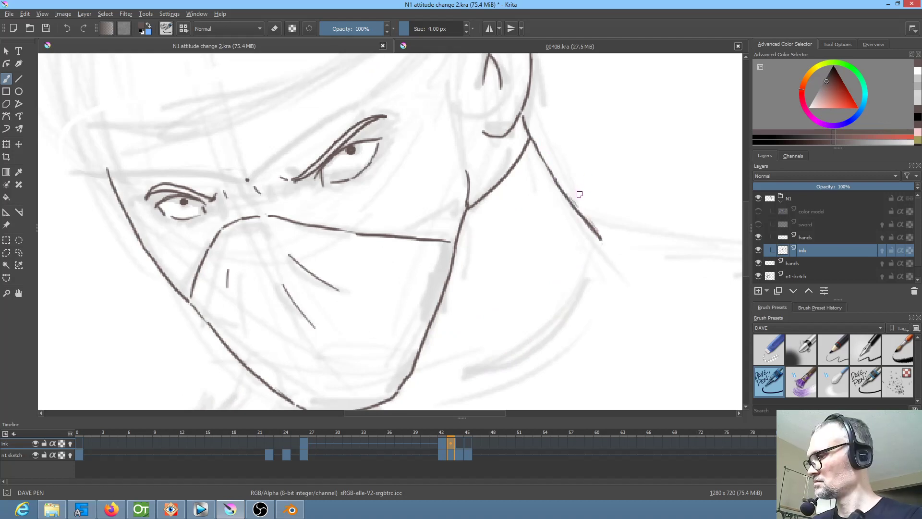
key(slash)
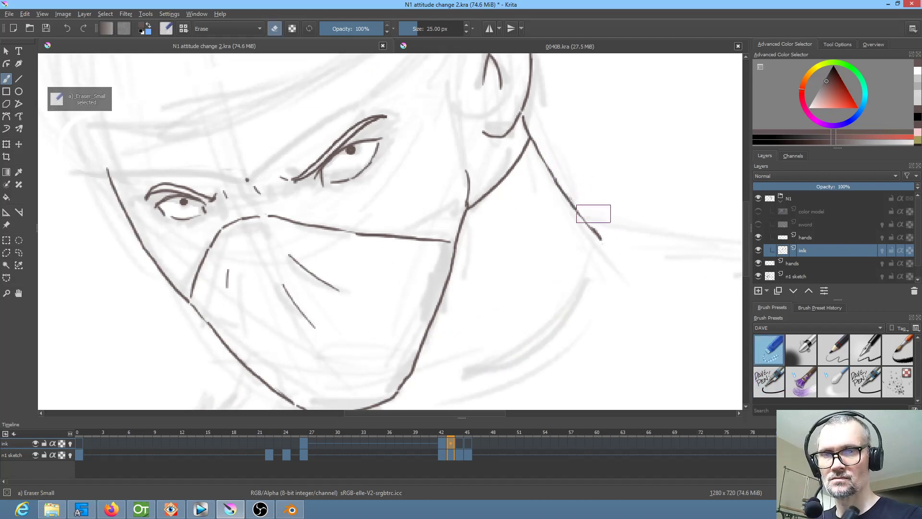
key(Right)
key(Left)
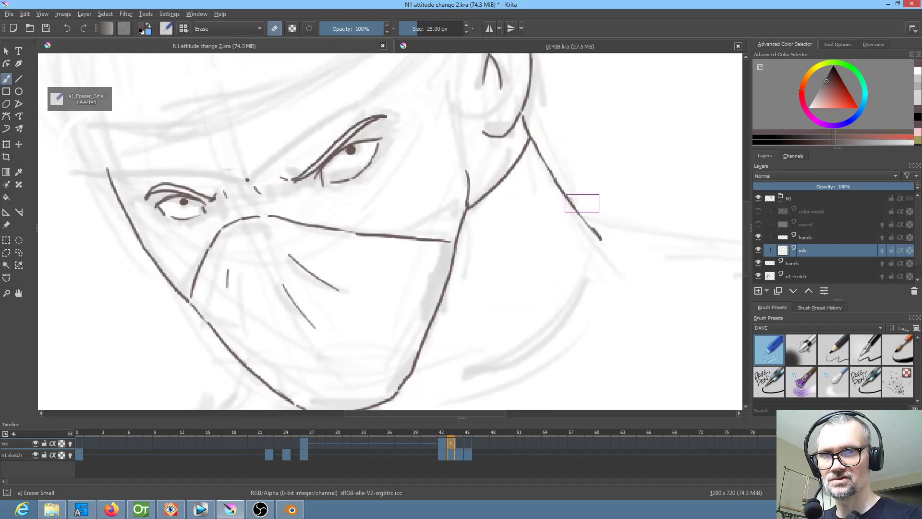
key(slash)
Step: Ink the curved lower edge of the neck cloth from the mask's chin corner up to the shoulder on frame 43
key(Left)
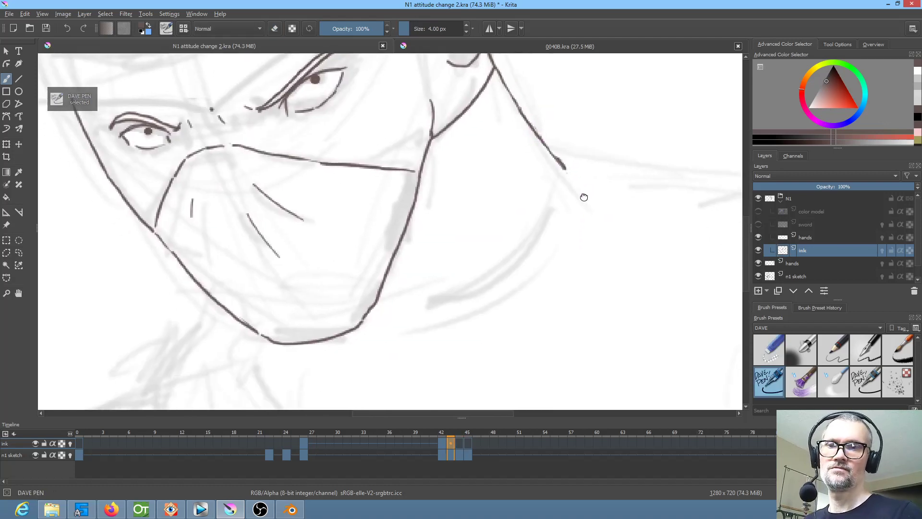
key(Right)
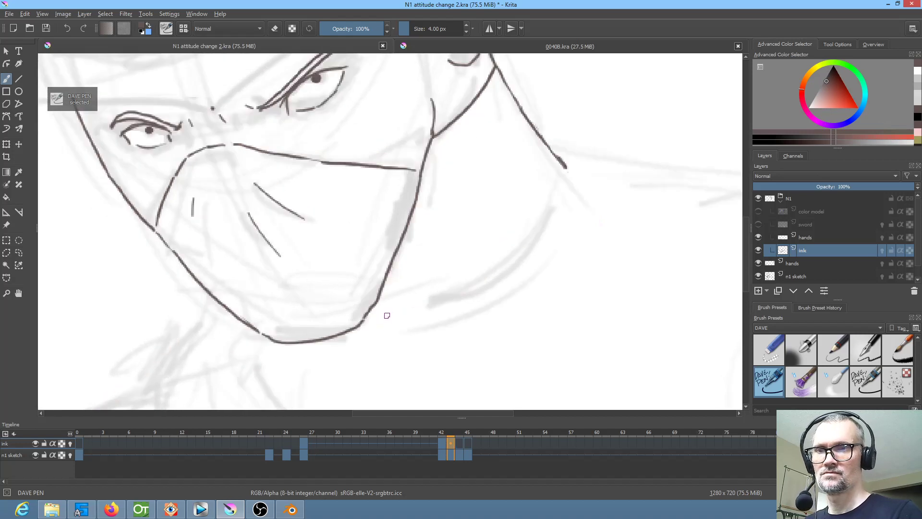
mouse_move(369, 313)
mouse_down()
mouse_move(440, 295)
mouse_move(571, 173)
mouse_up()
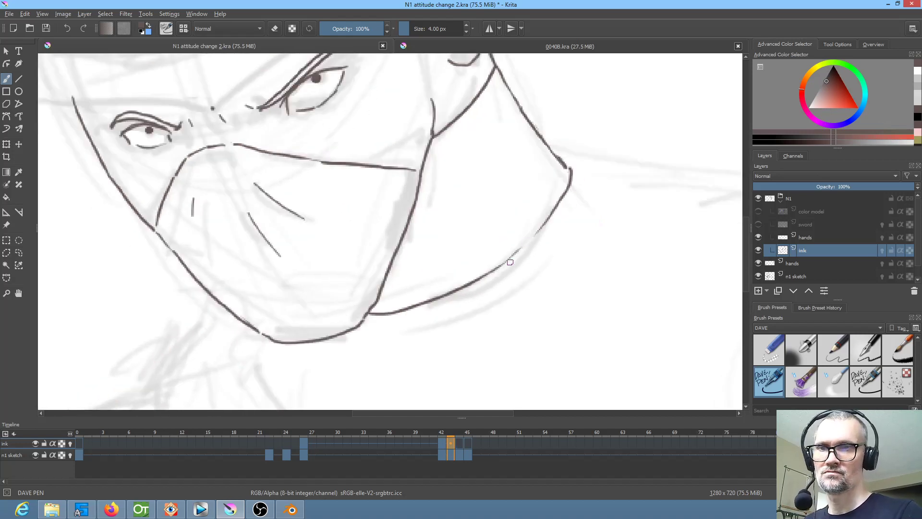
drag(501, 265, 558, 203)
key(Left)
key(Right)
Step: Ink four short diagonal fold lines on the neck cloth on frame 43, following frame 42
drag(485, 131, 433, 178)
key(Left)
key(Right)
key(Left)
key(Right)
drag(431, 224, 455, 208)
key(Left)
key(Right)
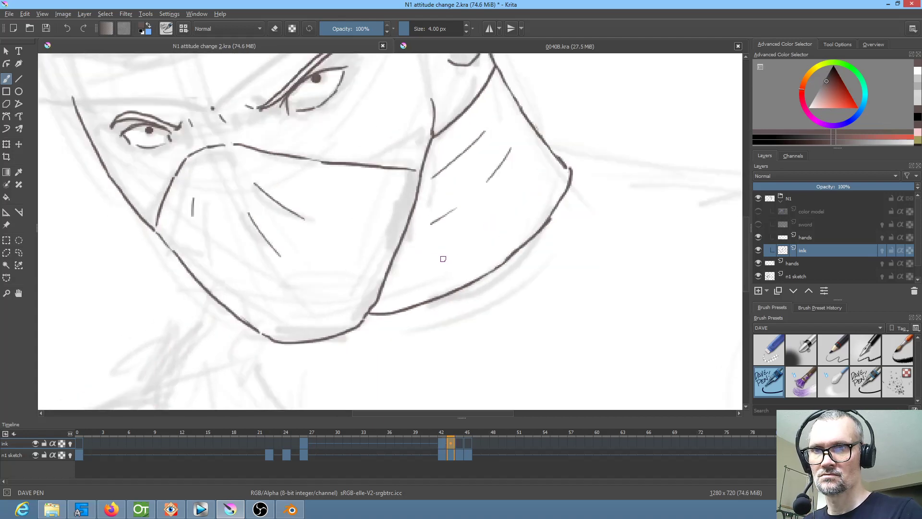
drag(431, 270, 498, 229)
Step: Ink the shoulder line from the neck cloth's corner to the raised hand on frame 43 and compare it with neighbouring frames
mouse_move(550, 276)
mouse_down()
mouse_move(435, 290)
mouse_move(306, 280)
mouse_up()
key(Left)
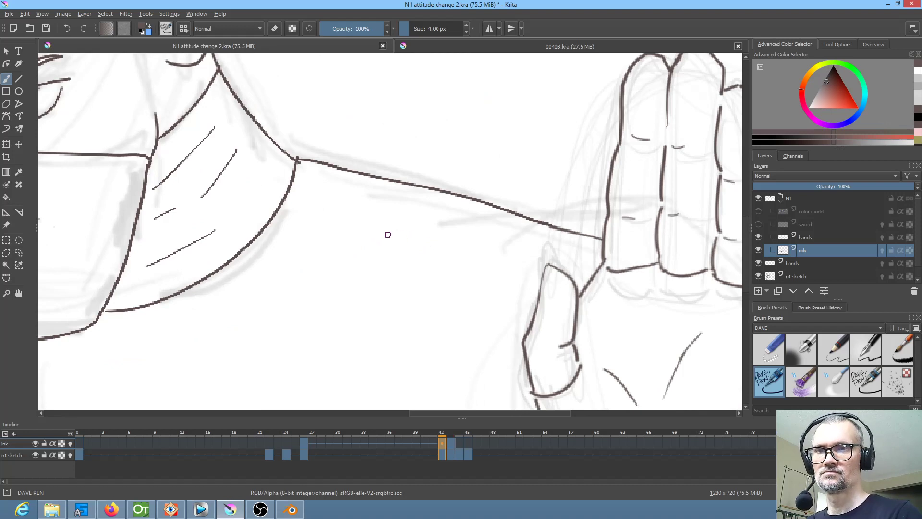
key(Right)
key(Left)
key(Right)
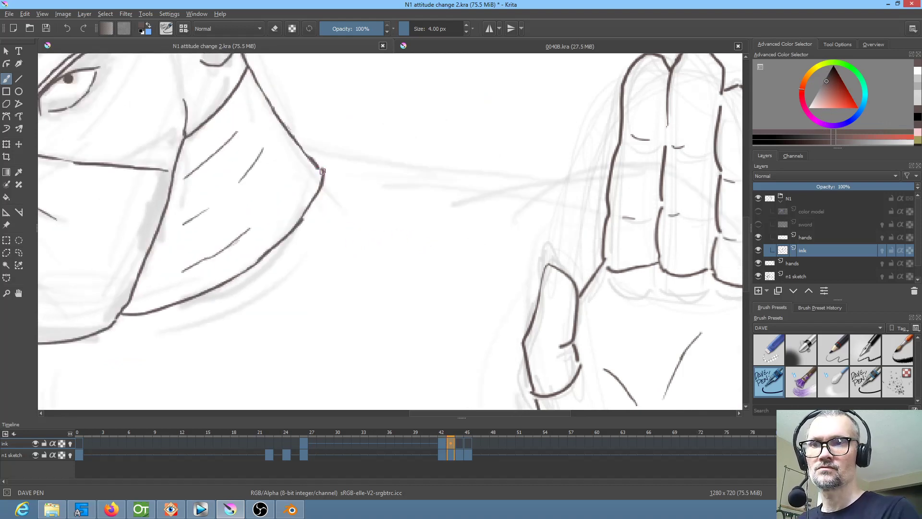
drag(320, 168, 601, 213)
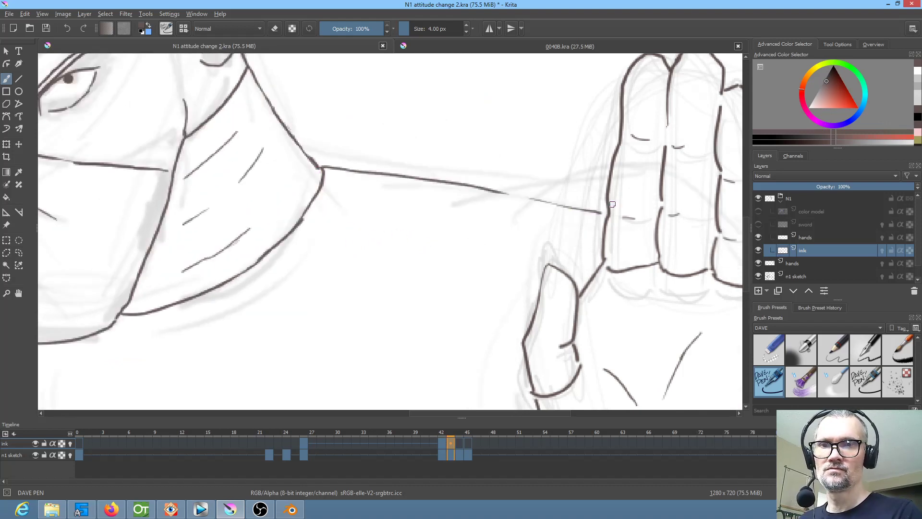
drag(504, 195, 599, 211)
key(Left)
key(Left)
key(Right)
key(Right)
key(Right)
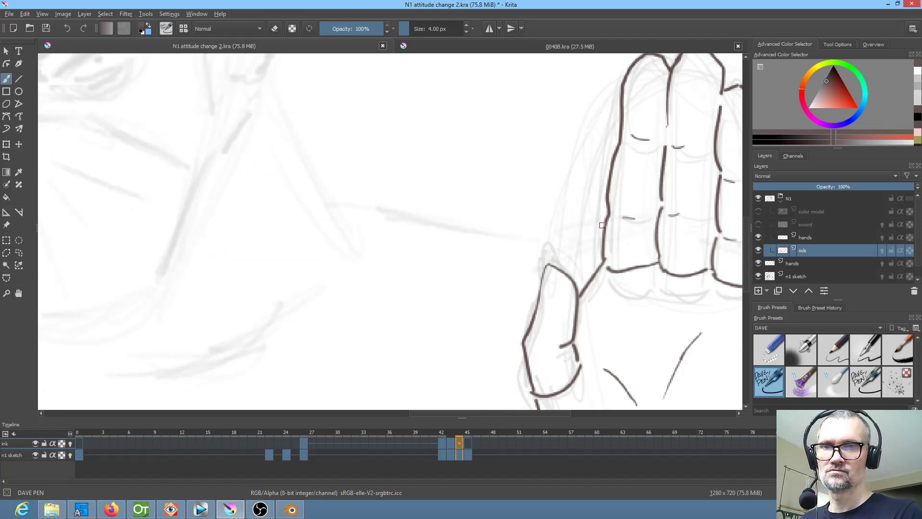
Step: Erase the shoulder line between the neck cloth and the raised hand on frame 43
key(Left)
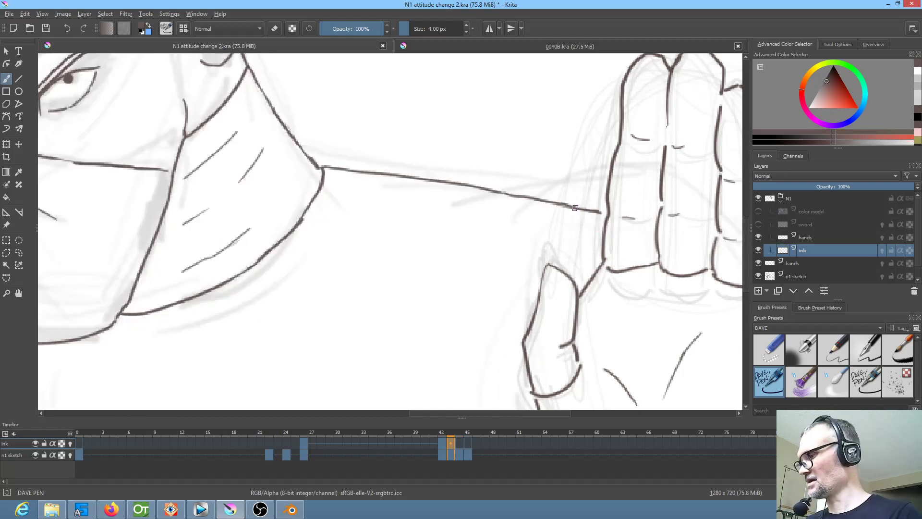
key(e)
drag(597, 212, 339, 159)
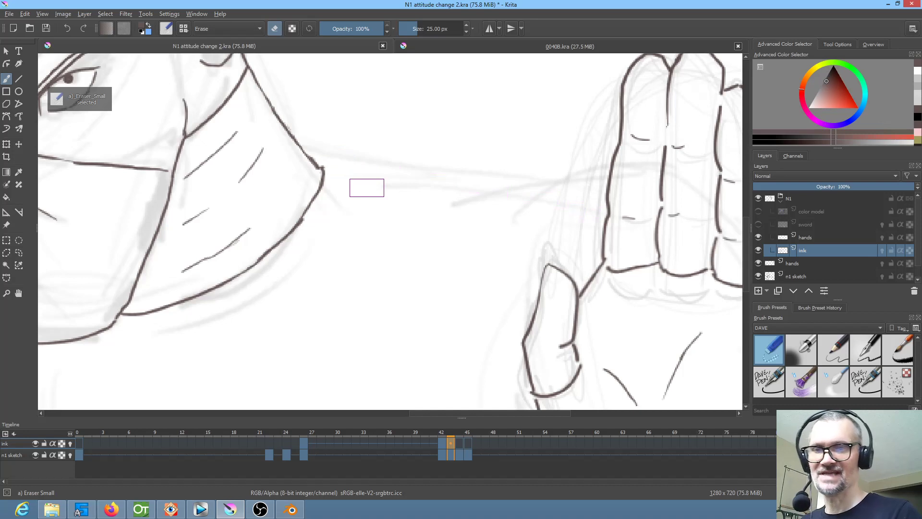
Step: Compare the position of the head and shoulder line across frames 42 to 45
key(Right)
key(Right)
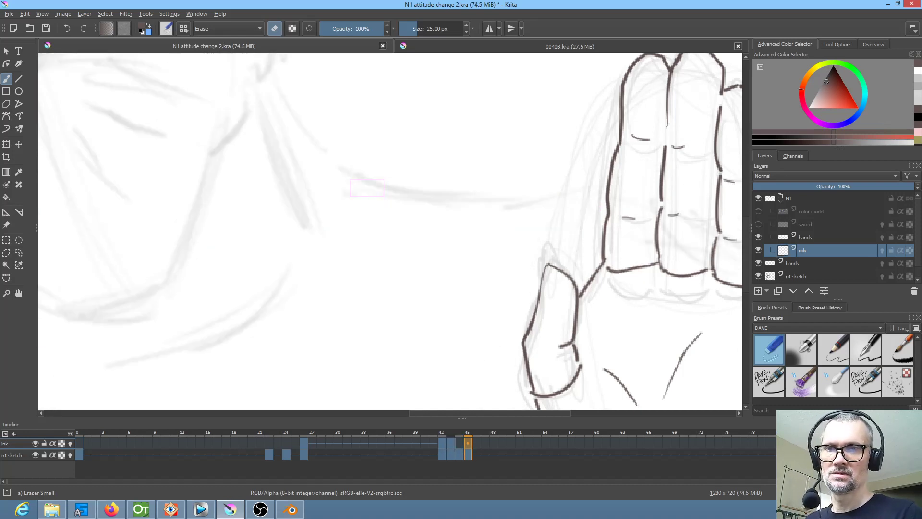
key(Left)
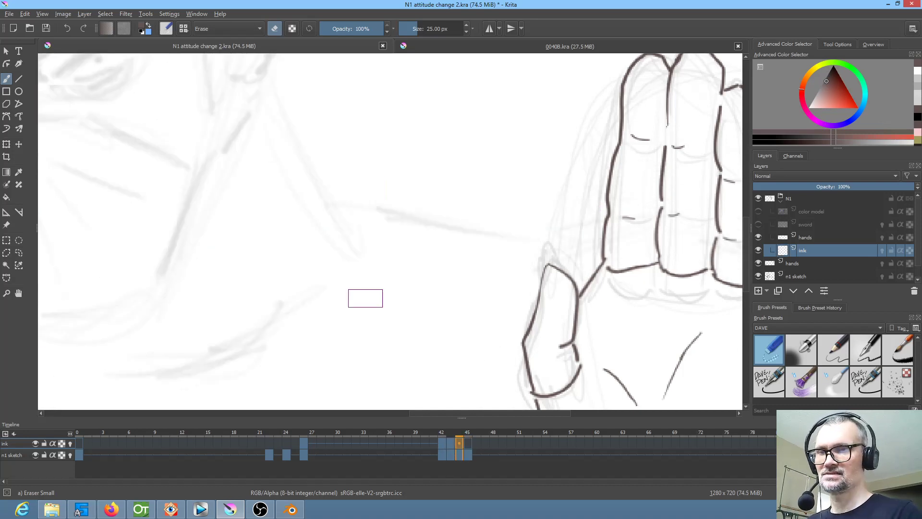
scroll(272, 271, down, 3)
key(Left)
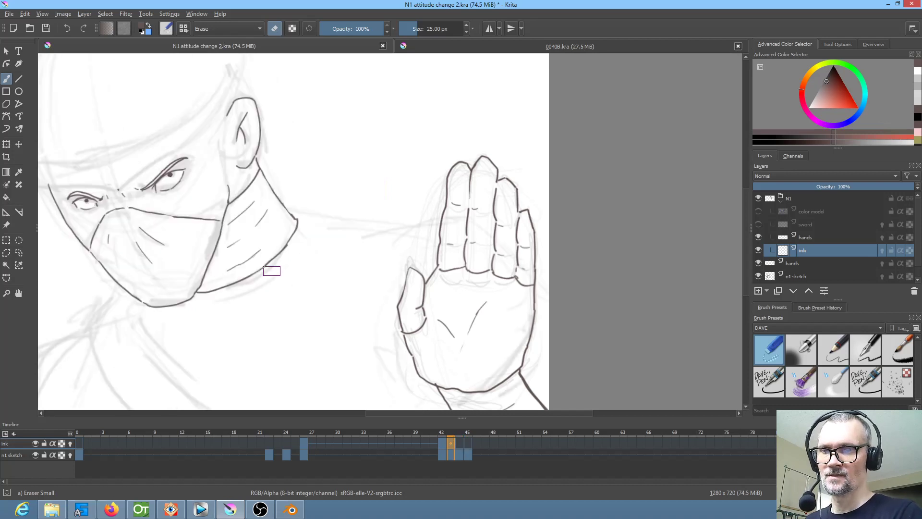
key(Right)
key(Right)
key(Left)
key(Left)
key(Left)
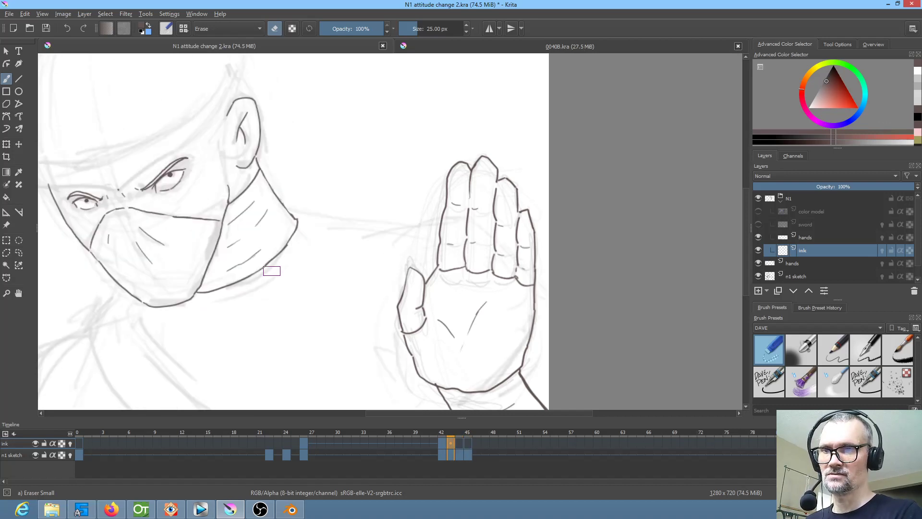
key(Right)
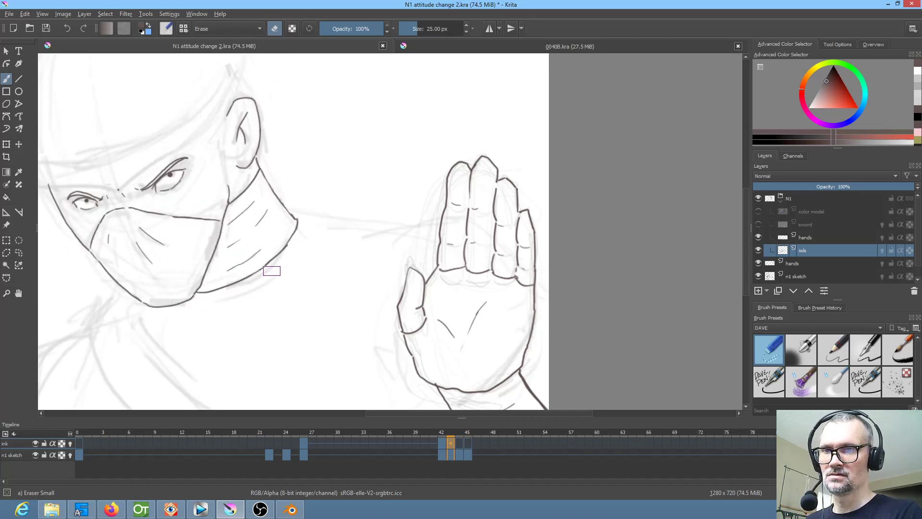
Step: Ink the shoulder line with DAVE PEN from the neck cloth's corner to the raised hand, plus its short continuation behind the hand, on frame 43
key(slash)
drag(297, 220, 434, 237)
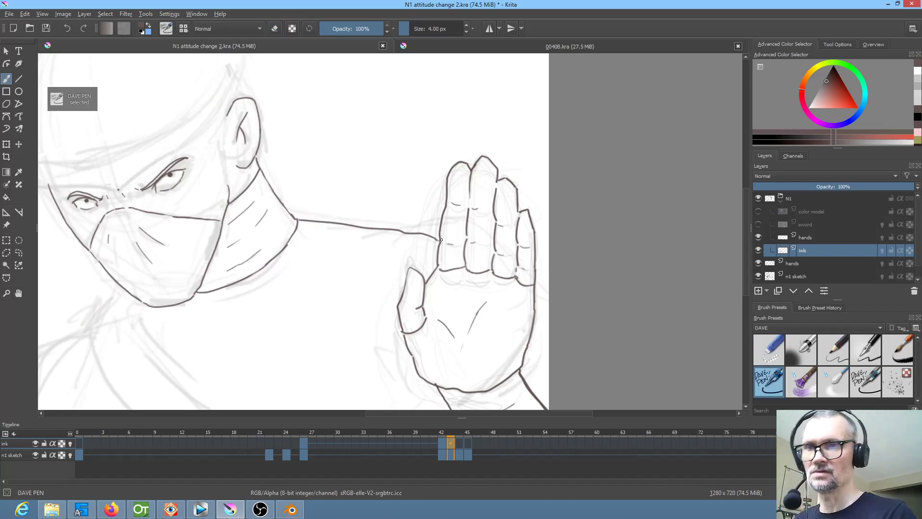
drag(569, 250, 531, 198)
key(Left)
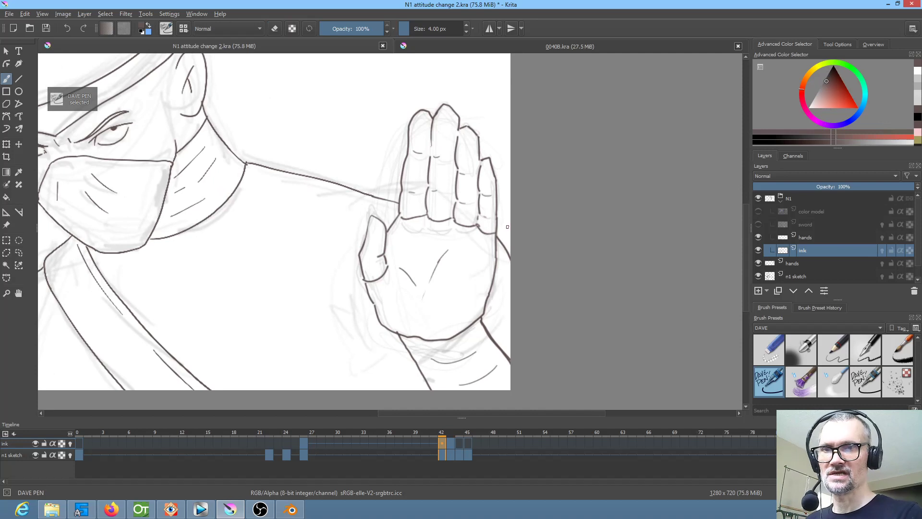
key(Right)
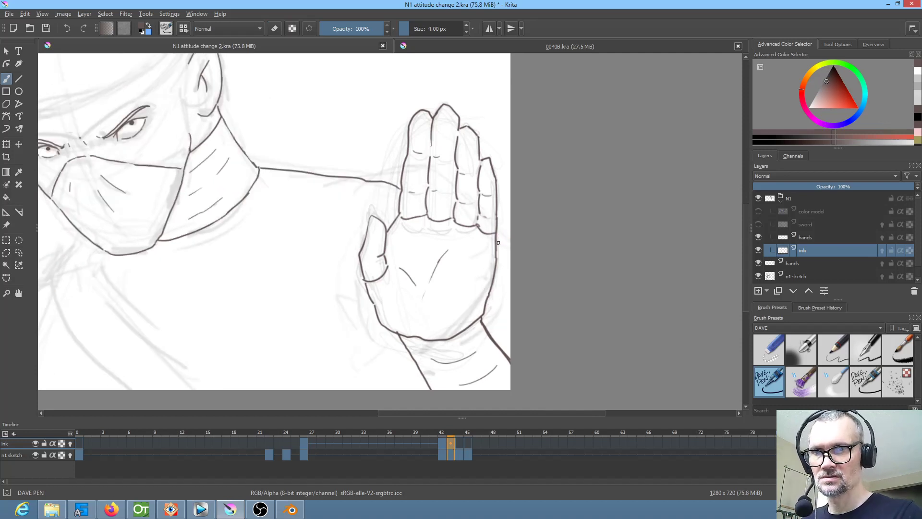
drag(512, 264, 515, 270)
Step: Ink the chest band's outer edge from the mask's chin down to the canvas's lower border on frame 43, following frame 42
mouse_move(549, 305)
mouse_down()
mouse_move(671, 248)
mouse_move(741, 253)
mouse_up()
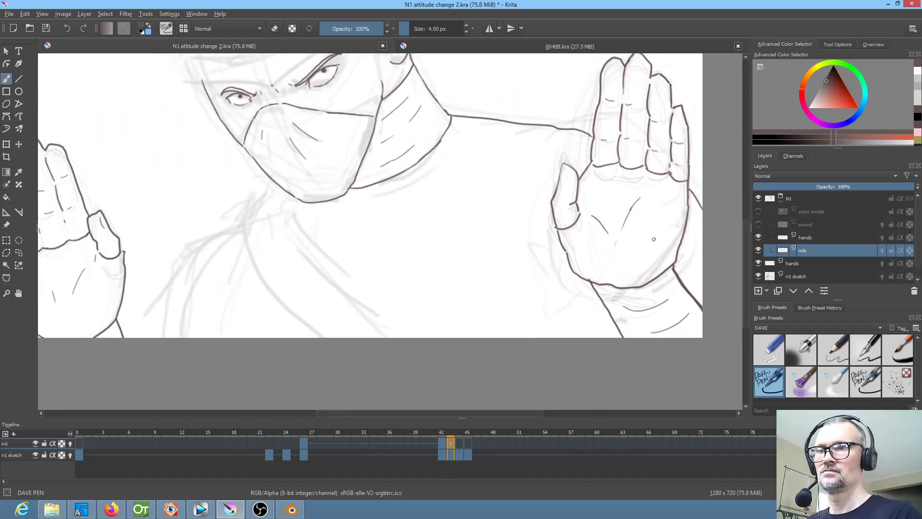
key(Left)
key(Right)
mouse_move(278, 187)
mouse_down()
mouse_move(246, 213)
mouse_move(281, 185)
mouse_up()
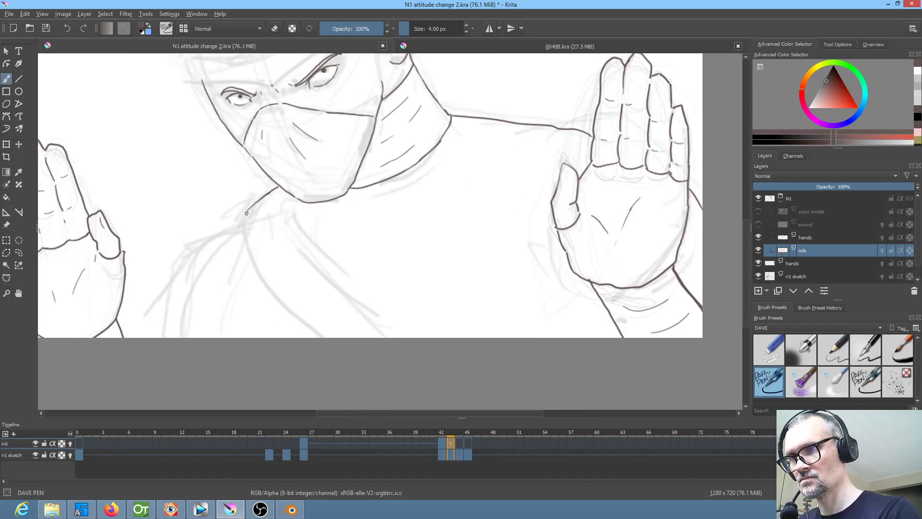
key(Left)
key(Right)
mouse_move(245, 220)
mouse_down()
mouse_move(256, 261)
mouse_move(321, 339)
mouse_up()
Step: Ink the chest band's inner edge from below the chin to the canvas's lower border on frame 43, checking it against frame 42
key(Left)
key(Right)
key(Left)
key(Right)
drag(288, 196, 392, 338)
key(Left)
key(Right)
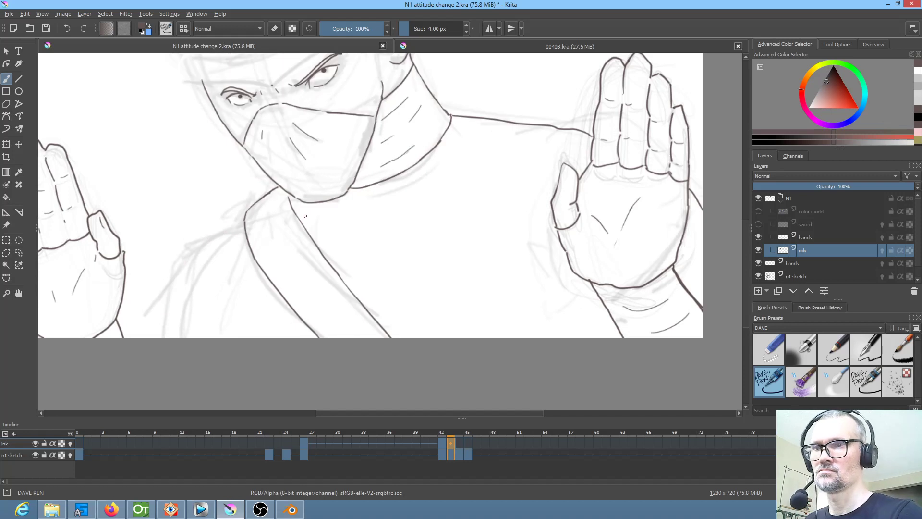
Step: Ink two thin trim lines running alongside the chest band's inner edge on frame 43
mouse_move(282, 197)
mouse_down()
mouse_move(319, 271)
mouse_move(345, 296)
mouse_up()
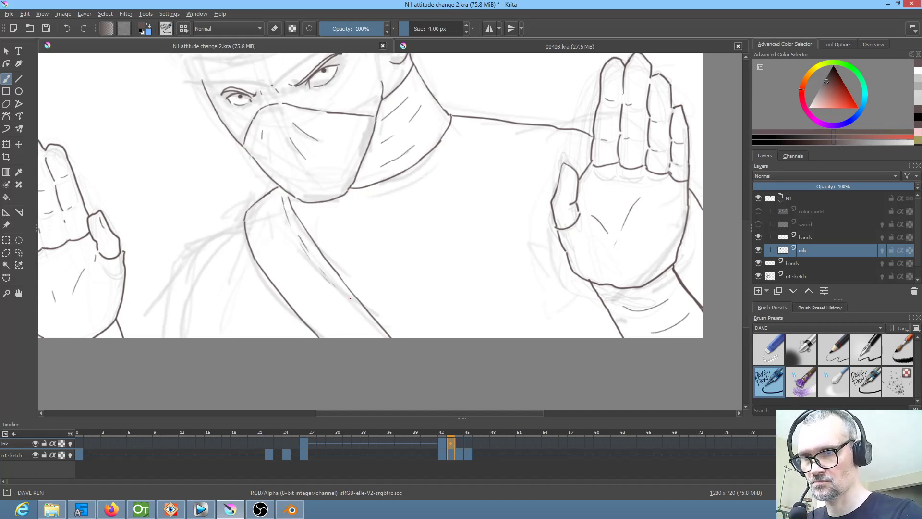
drag(318, 267, 385, 344)
key(Left)
key(Right)
Step: Ink the other shoulder and upper arm curve from the chest band down to the canvas's lower border on frame 43
key(Left)
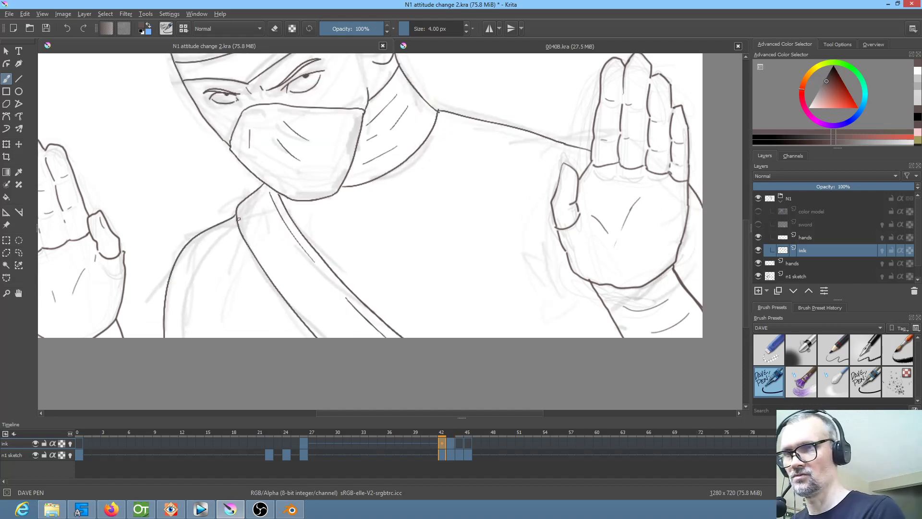
key(Right)
mouse_move(243, 223)
mouse_down()
mouse_move(194, 246)
mouse_move(178, 272)
mouse_move(172, 347)
mouse_up()
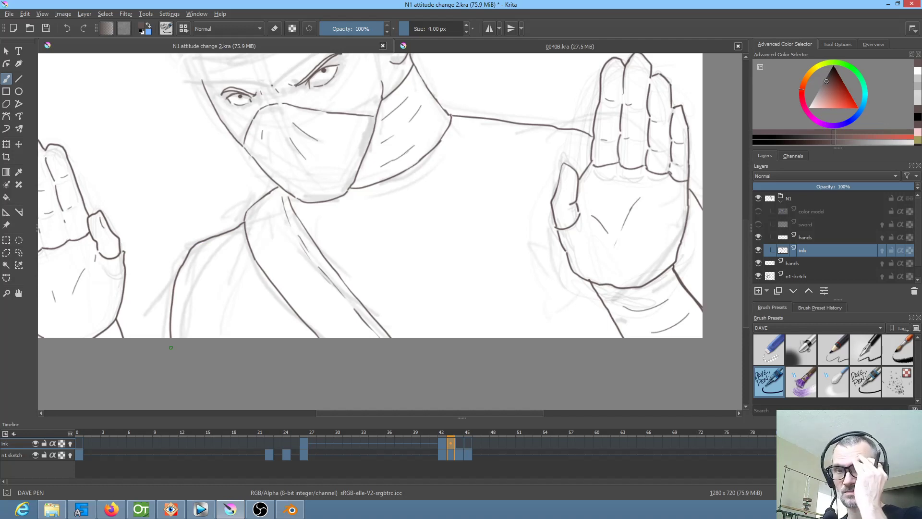
Step: Compare the head on frame 43 with frames 42 and 44, and save the file
drag(401, 213, 448, 330)
drag(482, 284, 431, 373)
key(Left)
key(Right)
key(Left)
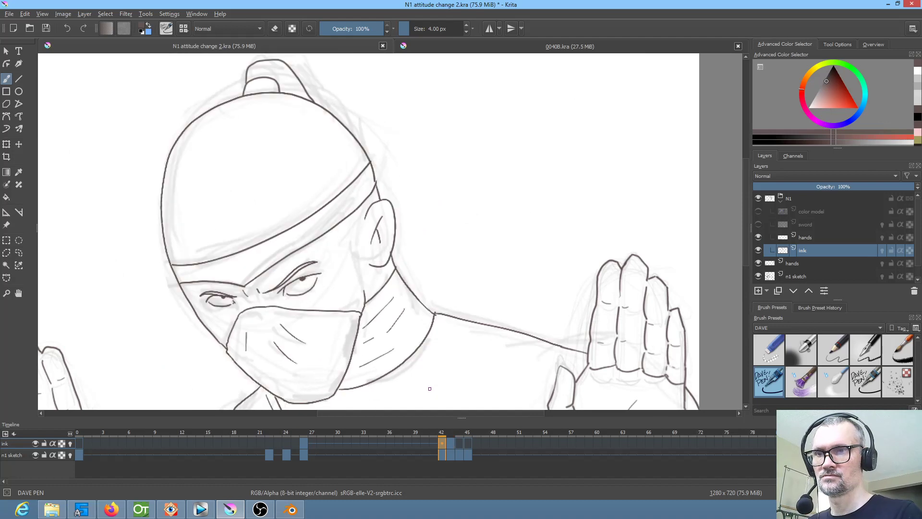
key(Right)
drag(428, 391, 520, 266)
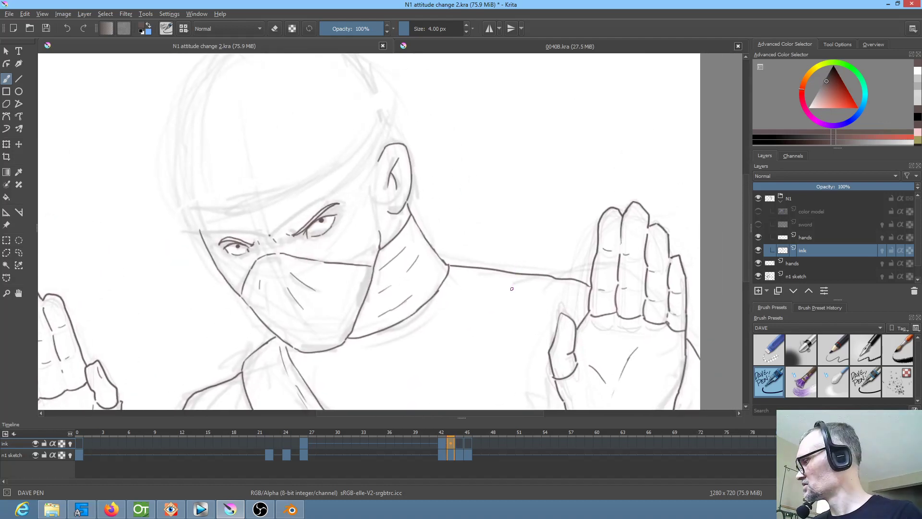
drag(302, 251, 332, 332)
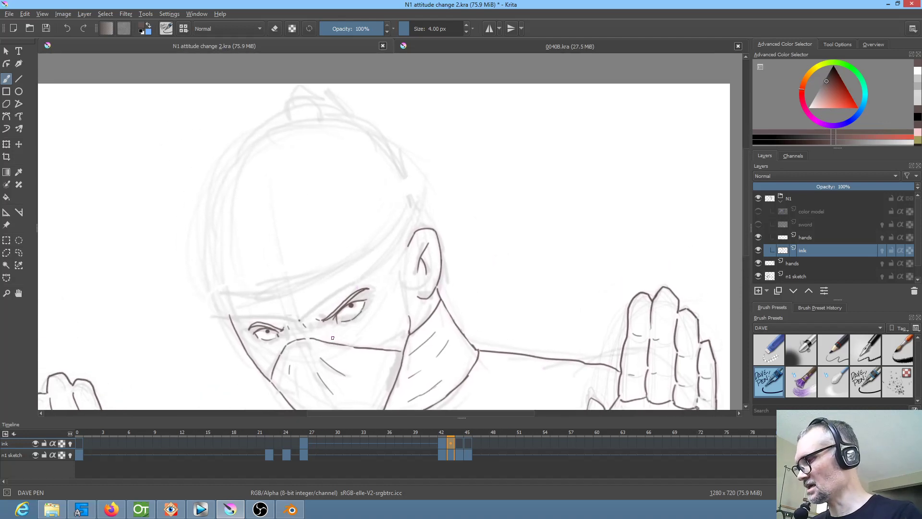
key(Right)
key(/)
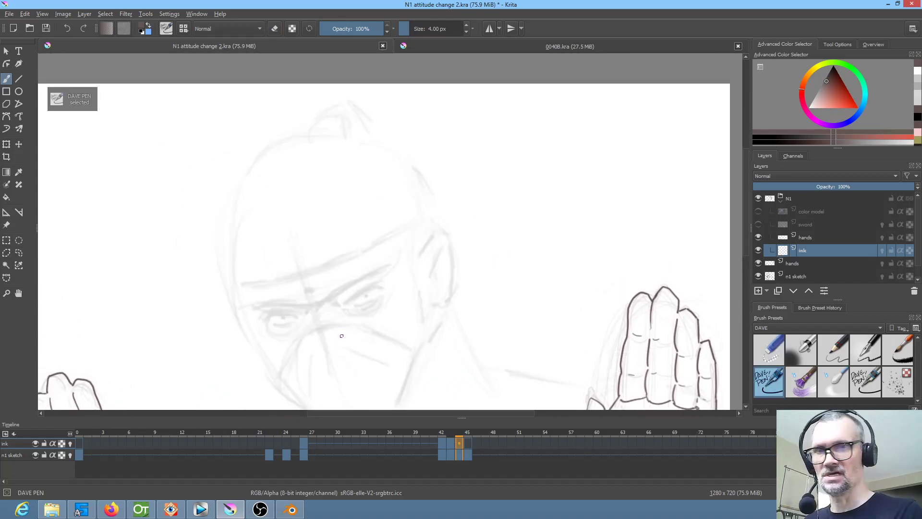
key(Left)
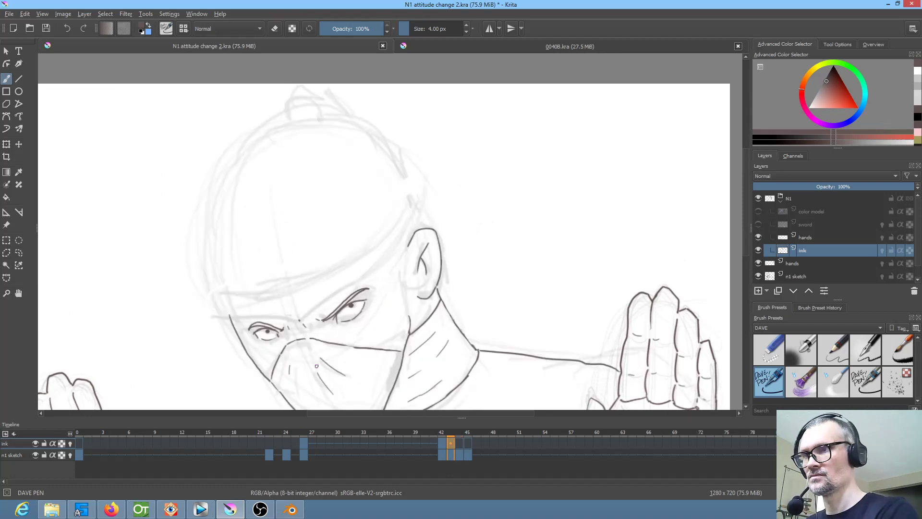
click(47, 27)
Step: Ink the headband's lower edge from the middle of the brow up to the ear on frame 43, following frame 42
key(Left)
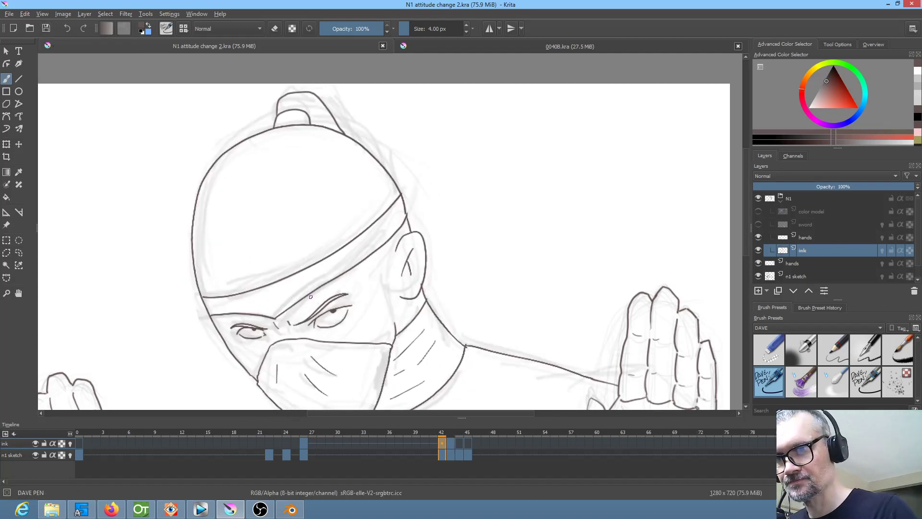
key(Right)
drag(301, 320, 413, 238)
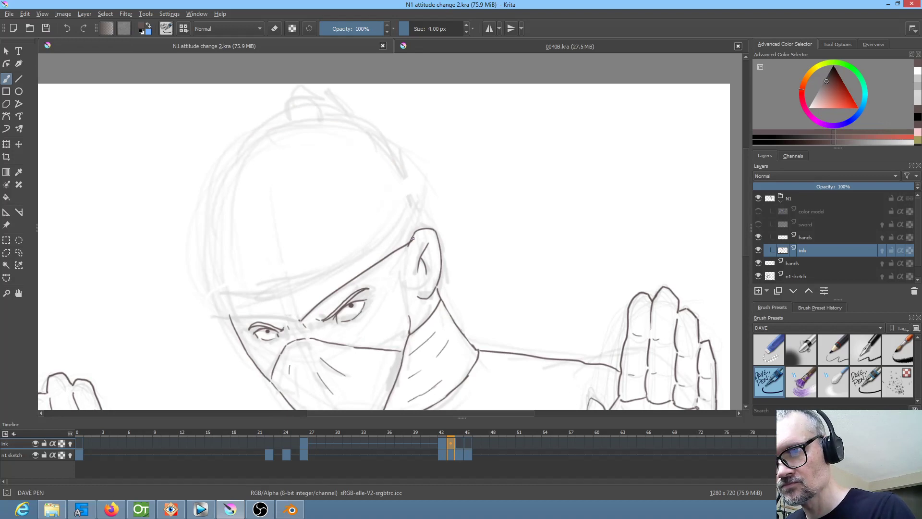
key(Left)
key(Right)
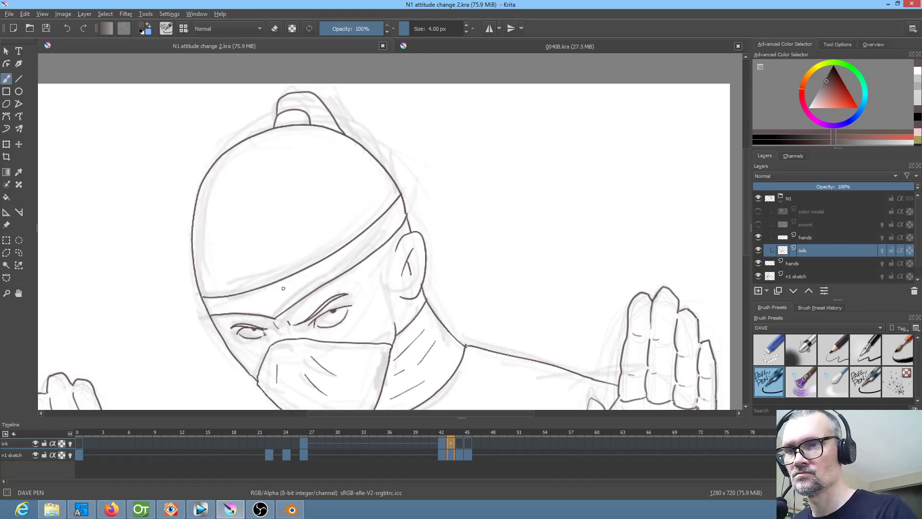
Step: Ink the headband's upper edge across the whole forehead on frame 43, mirroring the view for the far half
mouse_move(286, 289)
mouse_down()
mouse_move(347, 261)
mouse_move(411, 205)
mouse_up()
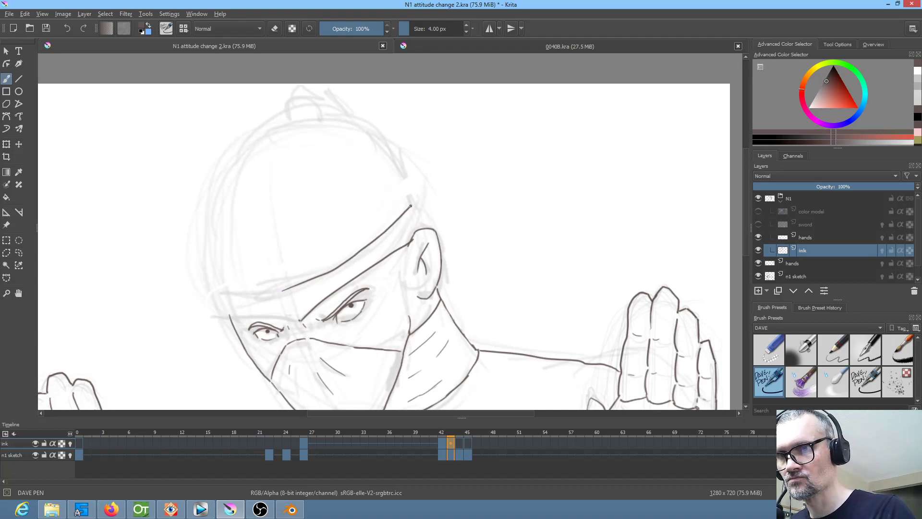
key(Left)
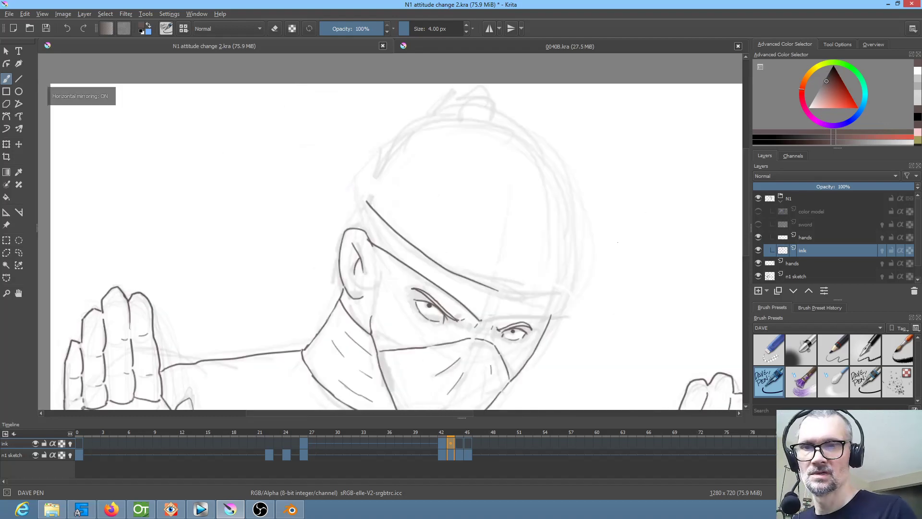
key(Right)
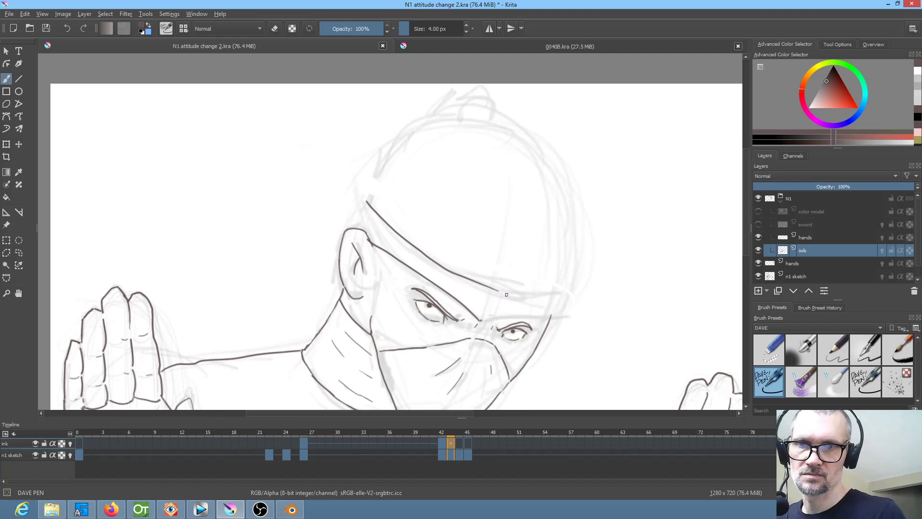
drag(500, 291, 577, 289)
Step: Ink the rest of the headband's lower edge from the brow's centre over the far eye on frame 43
key(Left)
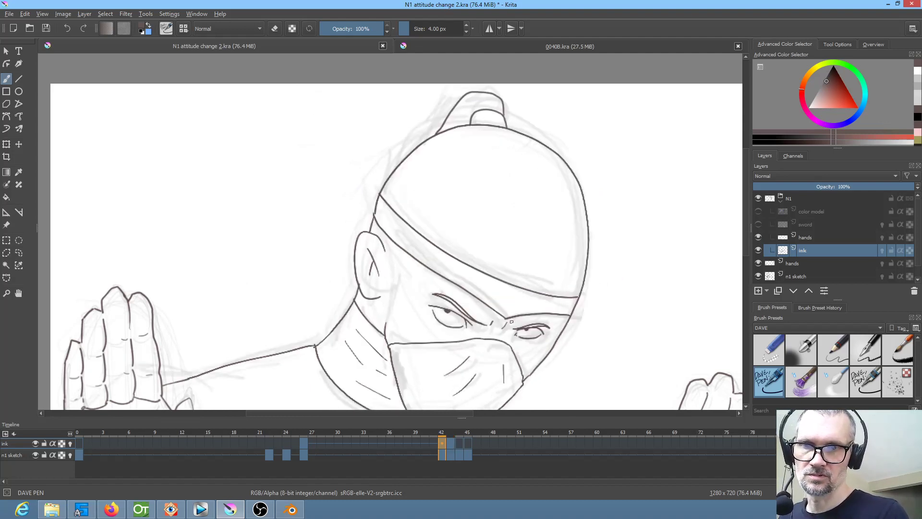
key(Right)
drag(490, 321, 564, 309)
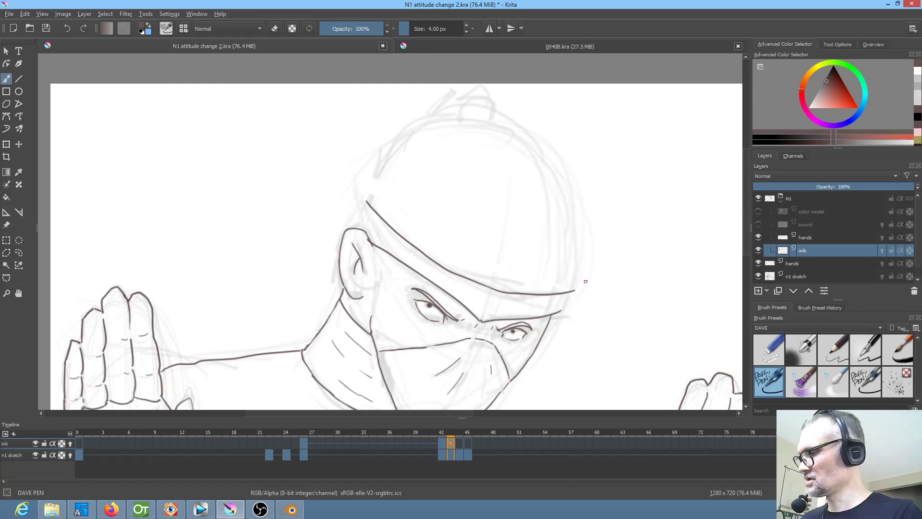
Step: Erase the headband lines' overshooting ends, ink the short side edge joining them on frame 43, and turn off the mirrored view
key(slash)
mouse_move(576, 294)
mouse_down()
mouse_move(580, 274)
mouse_move(562, 310)
mouse_up()
key(slash)
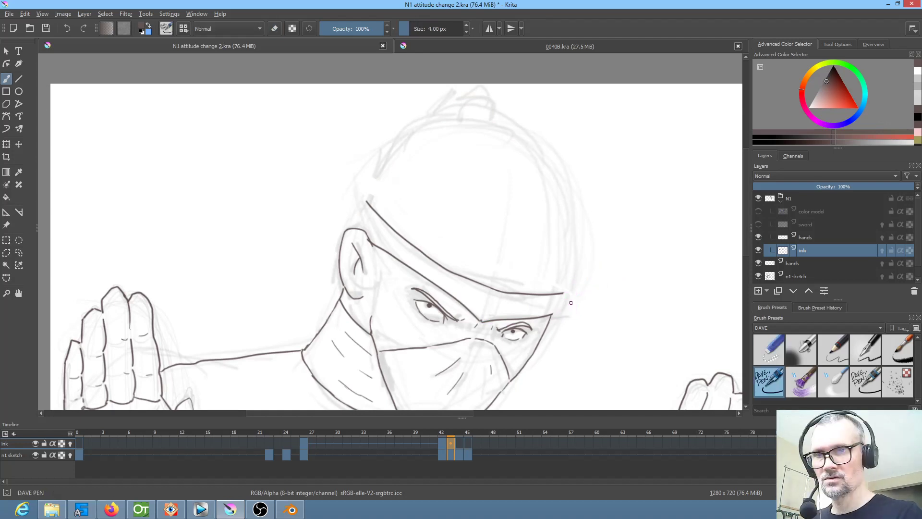
key(Left)
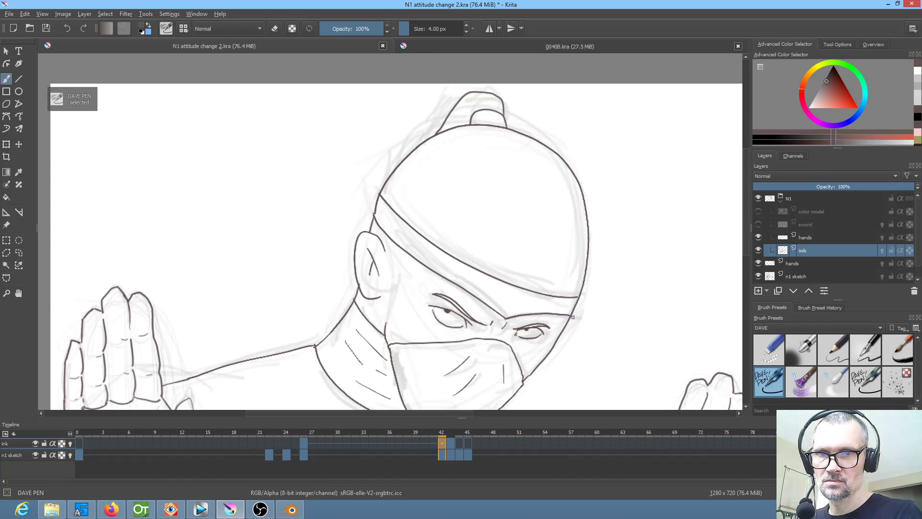
key(Right)
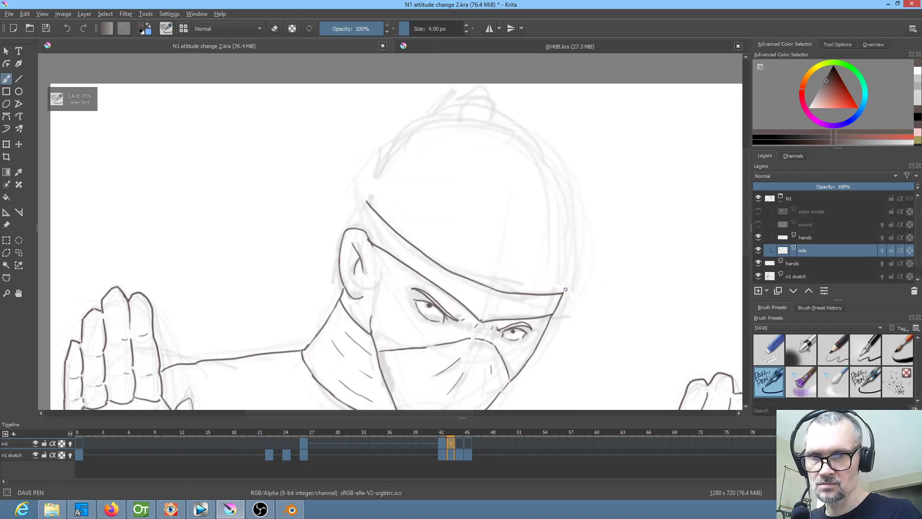
key(m)
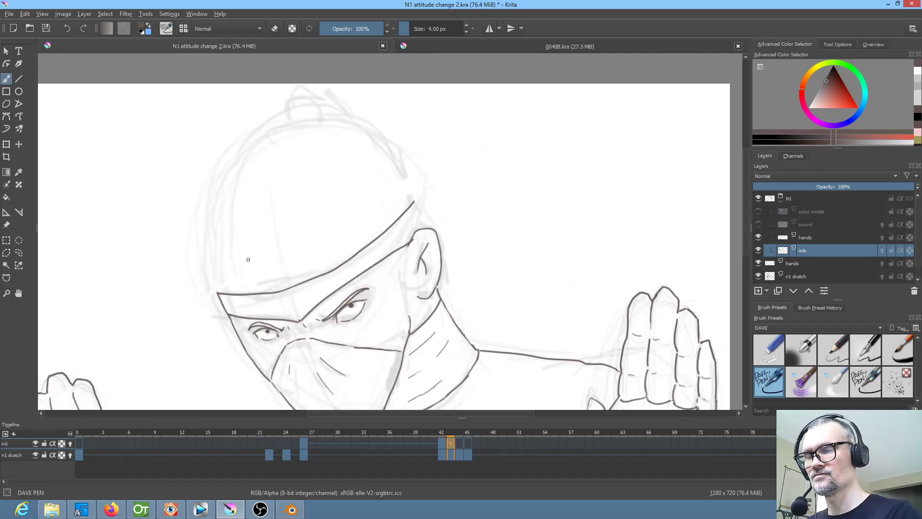
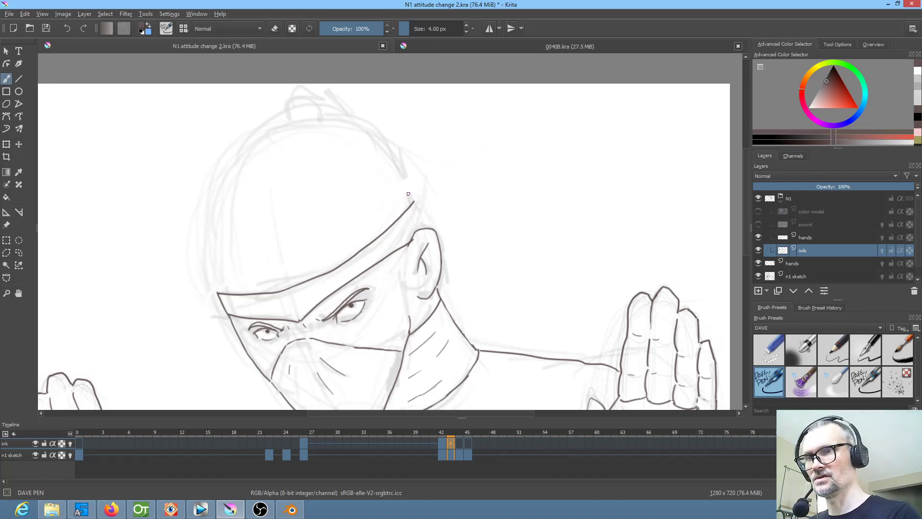
Step: Ink the head's outline from the headband's far corner over the crown down to the ear on frame 43
key(Left)
key(Right)
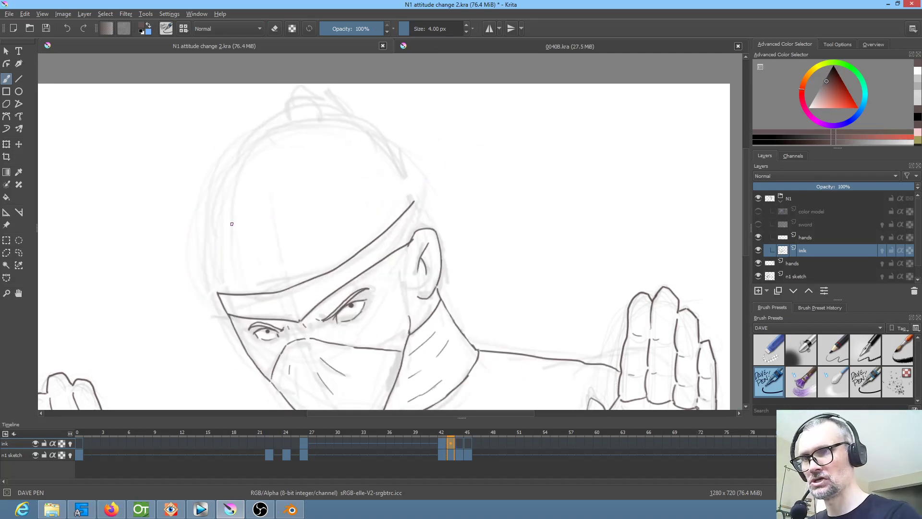
mouse_move(219, 292)
mouse_down()
mouse_move(207, 230)
mouse_move(219, 189)
mouse_move(254, 142)
mouse_move(292, 121)
mouse_move(339, 118)
mouse_move(371, 130)
mouse_move(402, 169)
mouse_move(423, 229)
mouse_up()
key(Left)
key(Right)
Step: Ink the small arch at the base of the topknot on frame 43, following frame 42
mouse_move(376, 209)
mouse_down()
mouse_move(385, 243)
mouse_move(419, 243)
mouse_up()
key(Left)
key(Right)
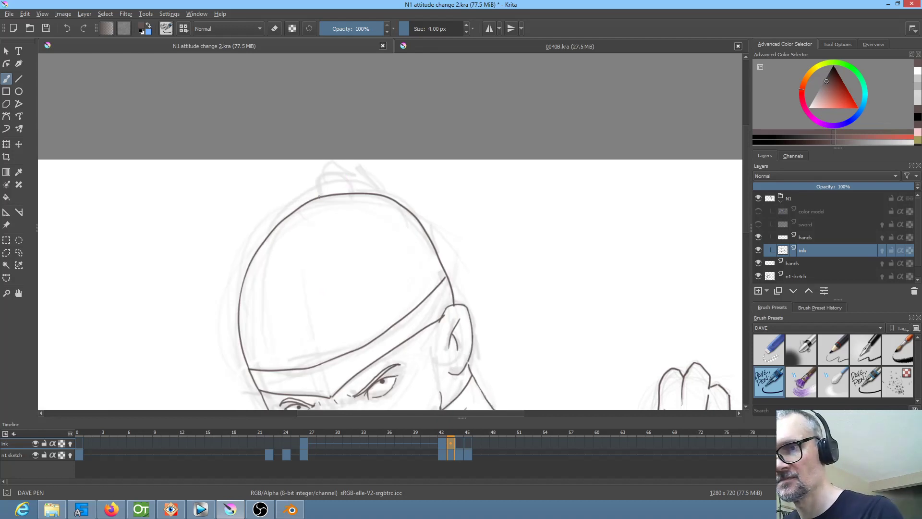
drag(320, 195, 331, 179)
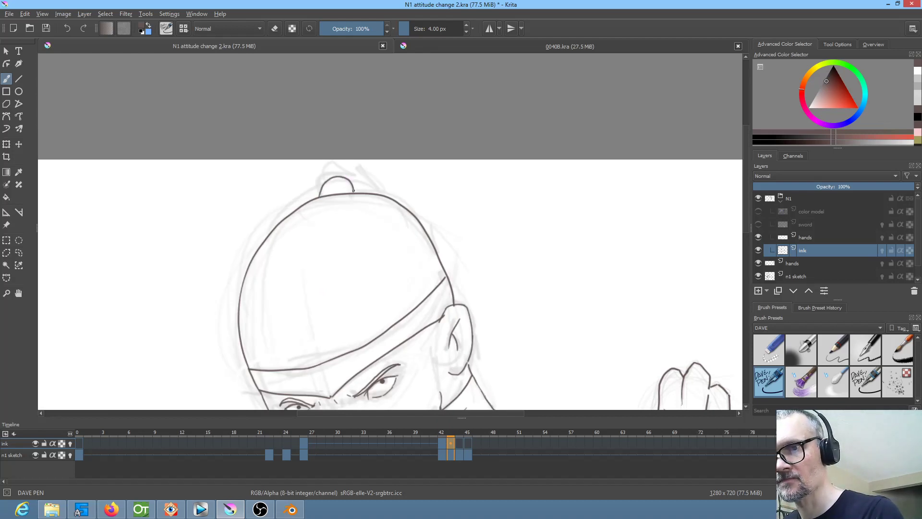
Step: Ink the topknot's outer outline around the small arch on frame 43, following frame 42
key(Left)
key(Right)
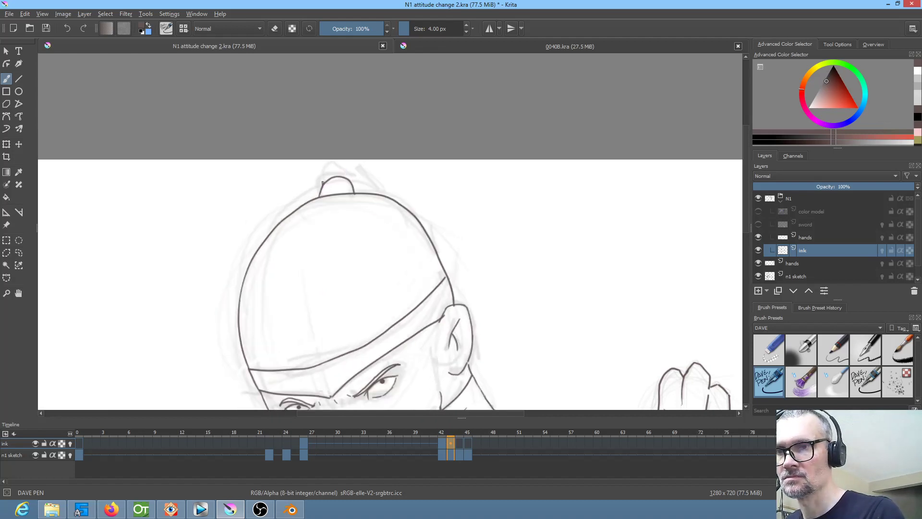
mouse_move(322, 182)
mouse_down()
mouse_move(332, 166)
mouse_move(358, 165)
mouse_move(383, 194)
mouse_up()
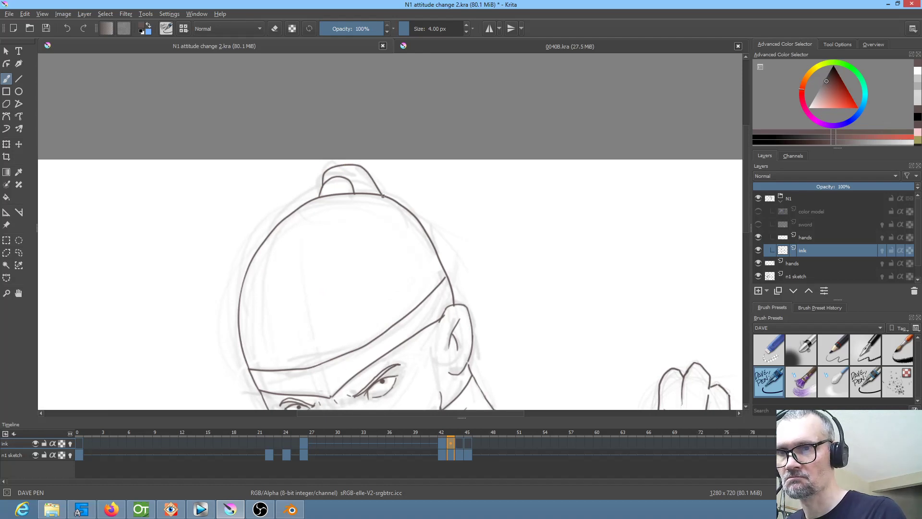
Step: Compare the inked head and shoulders on frames 42 and 43 by flipping between the two frames
scroll(382, 195, down, 5)
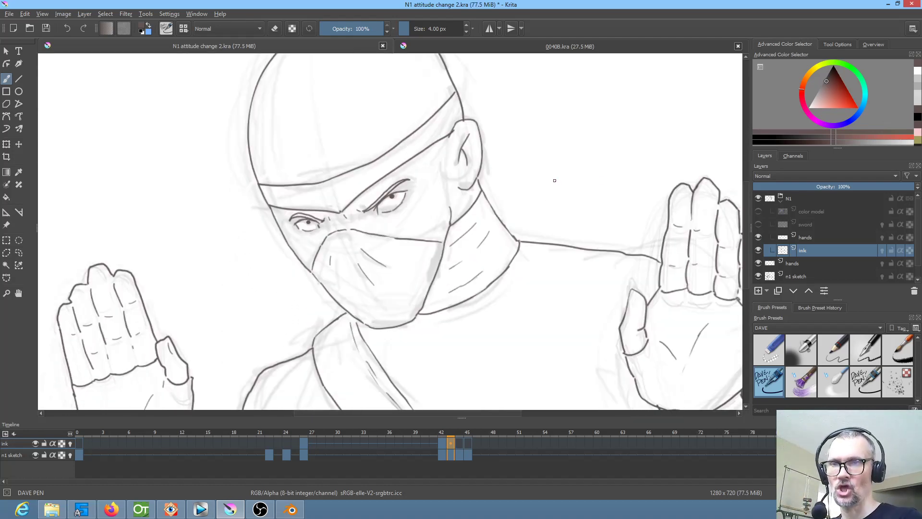
scroll(547, 187, down, 2)
drag(538, 214, 470, 248)
key(Left)
key(Right)
key(Left)
key(Right)
key(Left)
key(Right)
key(Left)
key(Right)
key(Left)
key(Right)
Step: Check frame 43 with the upper hands layer hidden and shown again, and compare it with the neighbouring frames
click(758, 237)
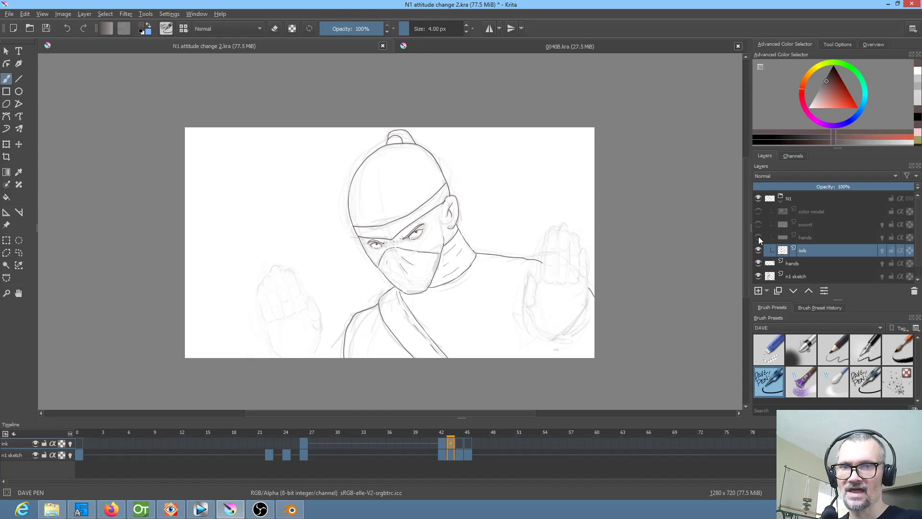
click(759, 237)
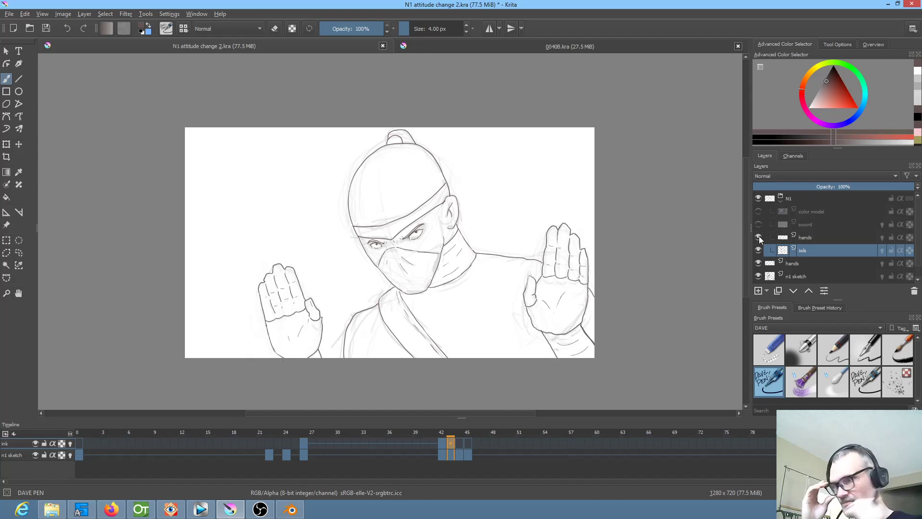
key(Left)
key(Right)
key(Right)
key(Left)
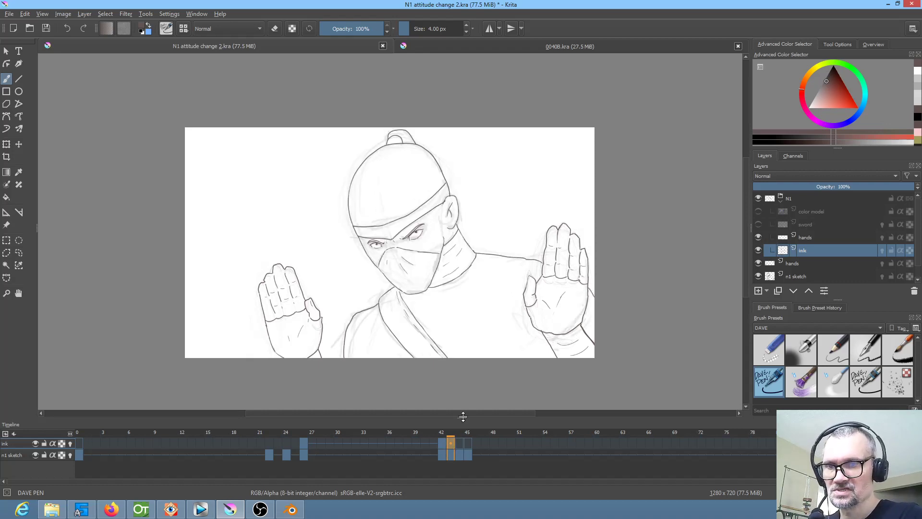
Step: Check the ink on frames 42 and 43, and add a keyframe to the ink layer at frame 24
click(442, 442)
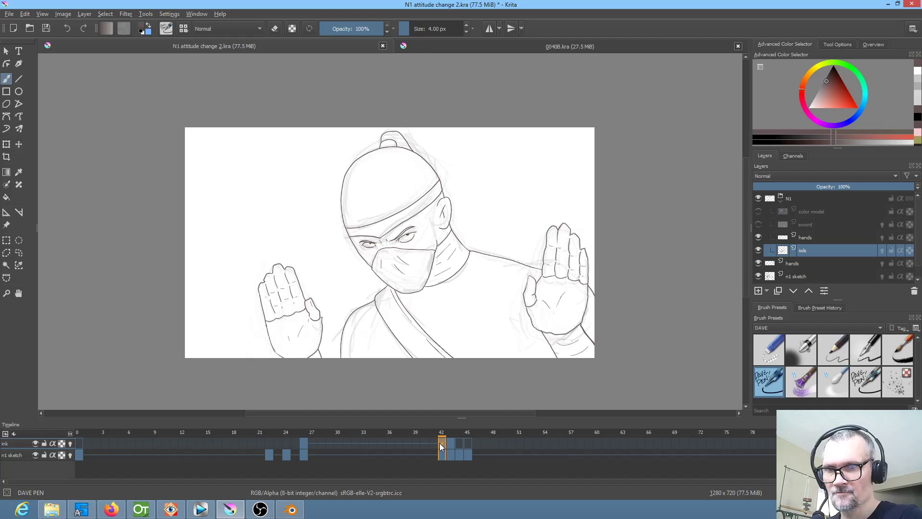
drag(440, 443, 304, 443)
click(451, 443)
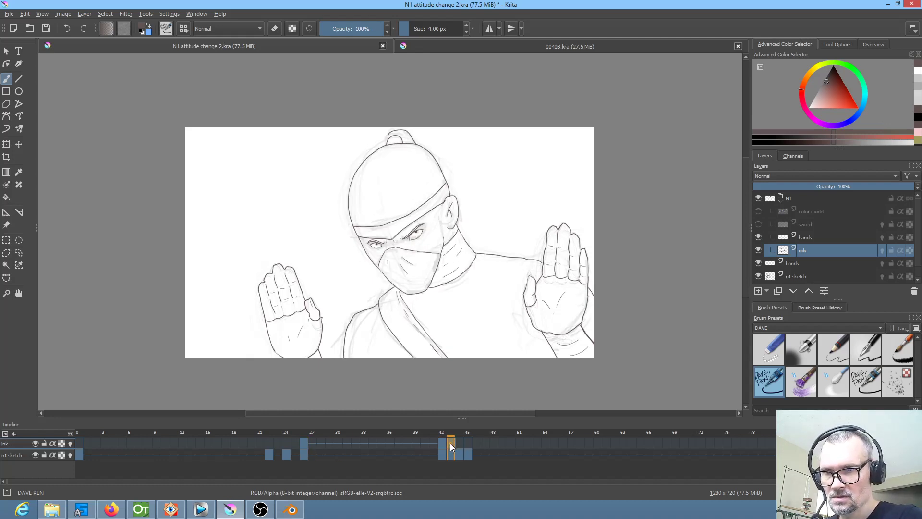
click(286, 442)
mouse_move(287, 431)
mouse_down()
mouse_move(276, 429)
mouse_move(313, 436)
mouse_move(295, 433)
mouse_up()
click(454, 442)
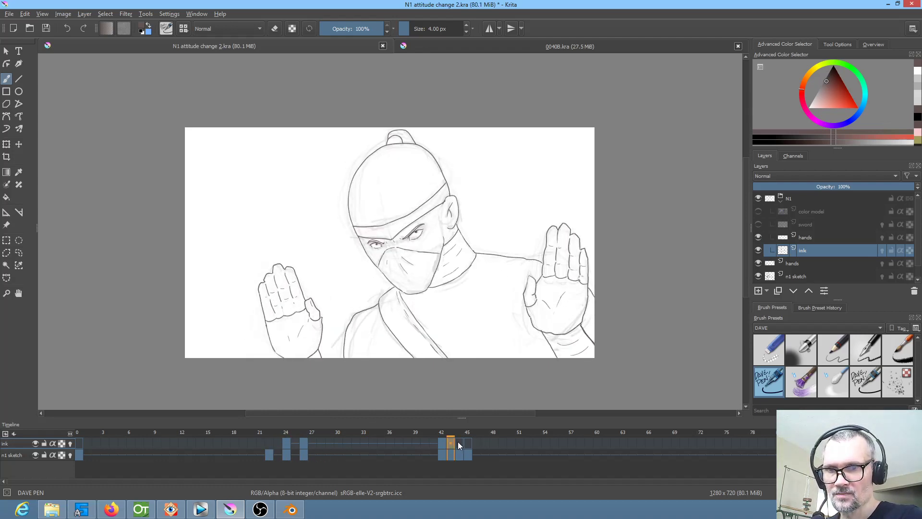
Step: Ink the head's outline on frame 44 from the headband's far corner over the crown to the ear, following frame 43
click(459, 443)
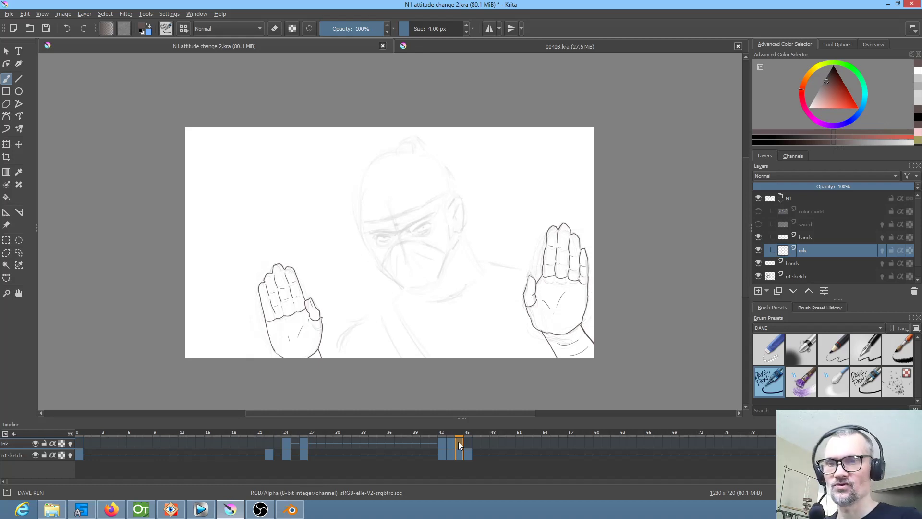
drag(469, 222, 448, 247)
drag(444, 257, 474, 223)
drag(474, 226, 481, 259)
key(Left)
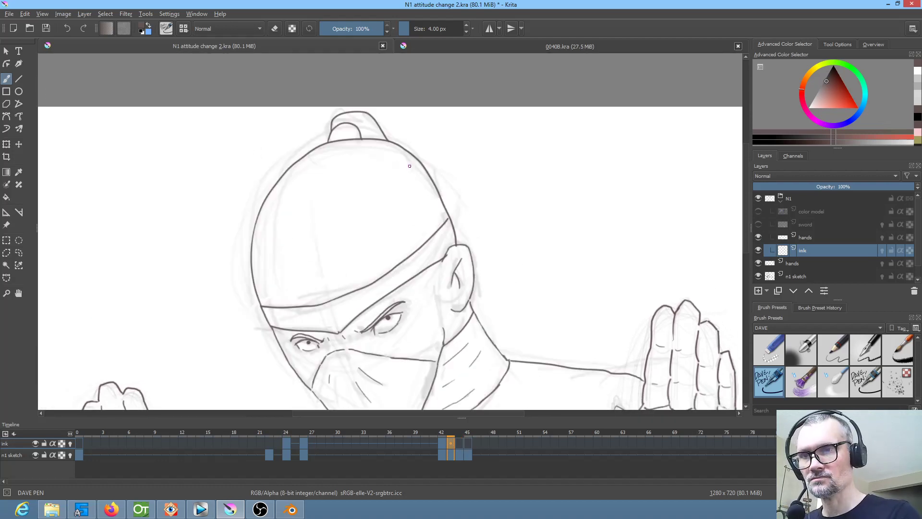
key(Right)
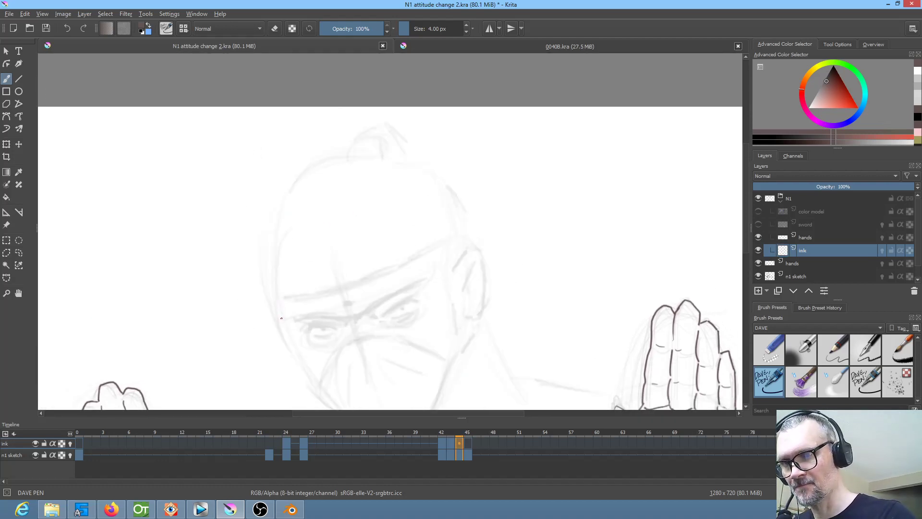
key(Left)
key(Right)
mouse_move(276, 298)
mouse_down()
mouse_move(281, 318)
mouse_move(268, 264)
mouse_move(281, 209)
mouse_move(316, 170)
mouse_move(348, 155)
mouse_move(382, 154)
mouse_move(418, 169)
mouse_move(463, 217)
mouse_move(471, 247)
mouse_up()
Step: Ink the head's outline on frame 45 from the headband's far corner over the crown to the ear, redoing the first stroke
key(Left)
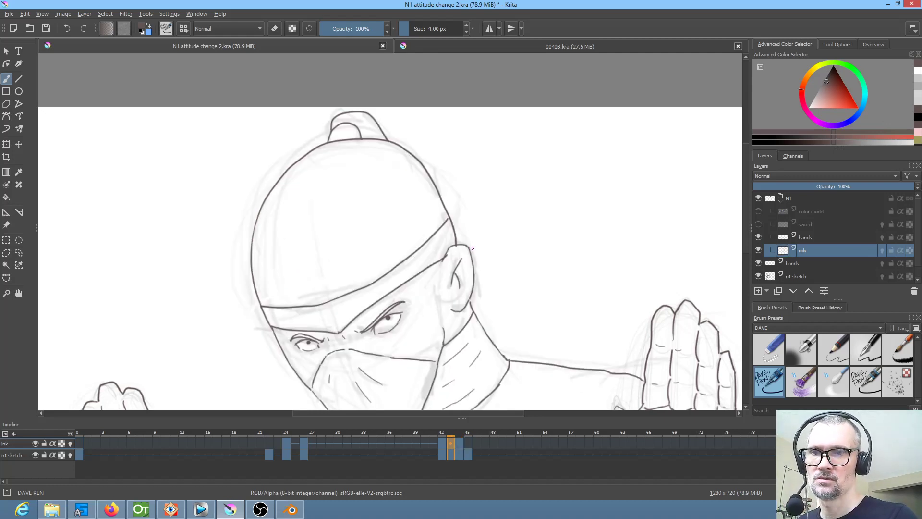
key(Right)
key(Left)
key(Right)
key(Right)
mouse_move(284, 316)
mouse_down()
mouse_move(271, 255)
mouse_move(289, 199)
mouse_move(325, 164)
mouse_move(374, 149)
mouse_up()
key(ctrl+z)
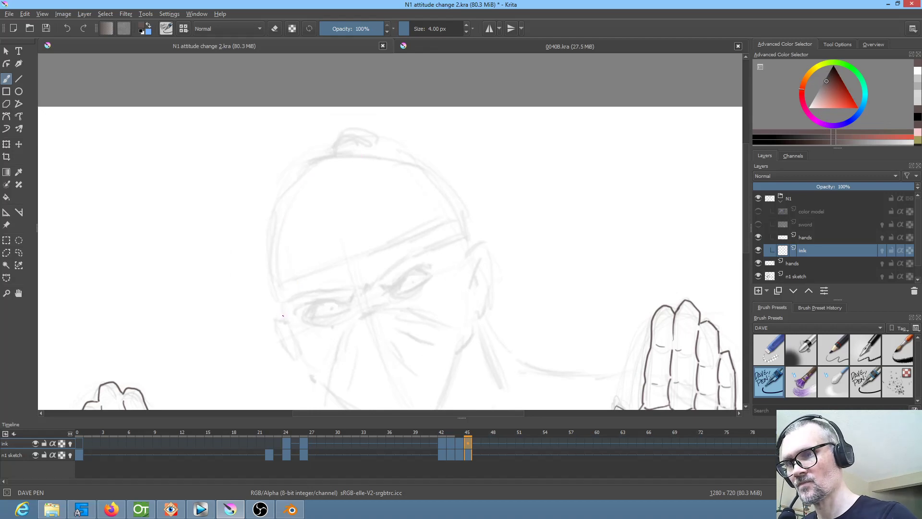
mouse_move(279, 305)
mouse_down()
mouse_move(272, 265)
mouse_move(280, 212)
mouse_move(318, 164)
mouse_move(347, 153)
mouse_move(386, 151)
mouse_move(428, 169)
mouse_move(478, 245)
mouse_up()
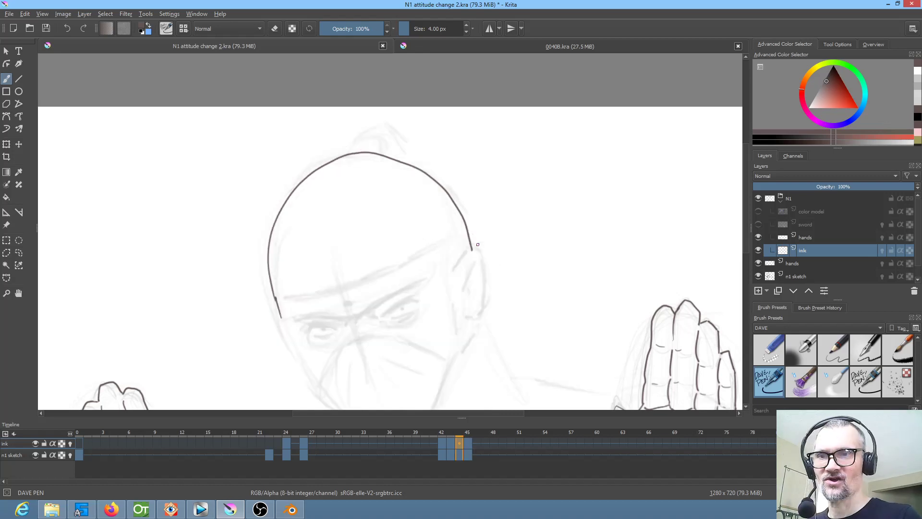
Step: Ink the small arch at the topknot's base and the topknot's outer outline on frame 44, following frame 43
key(Left)
key(Left)
key(Right)
key(Left)
key(Right)
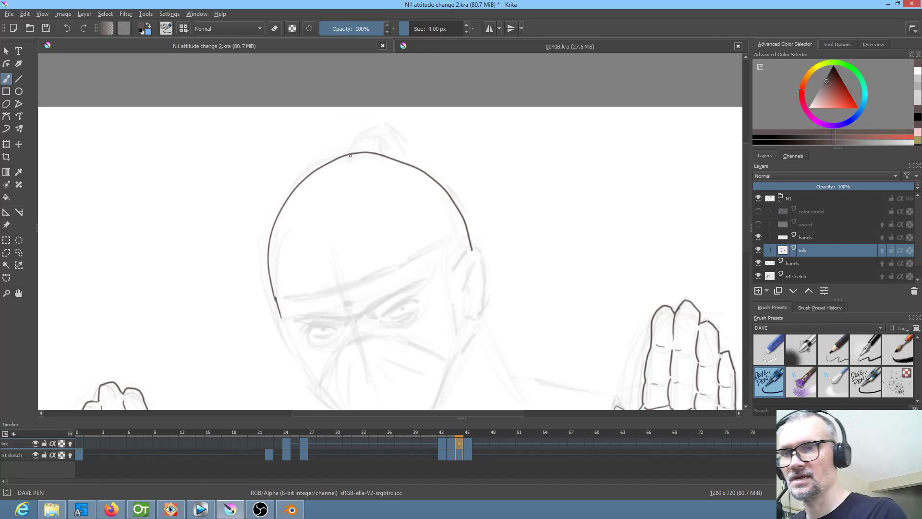
drag(349, 153, 365, 147)
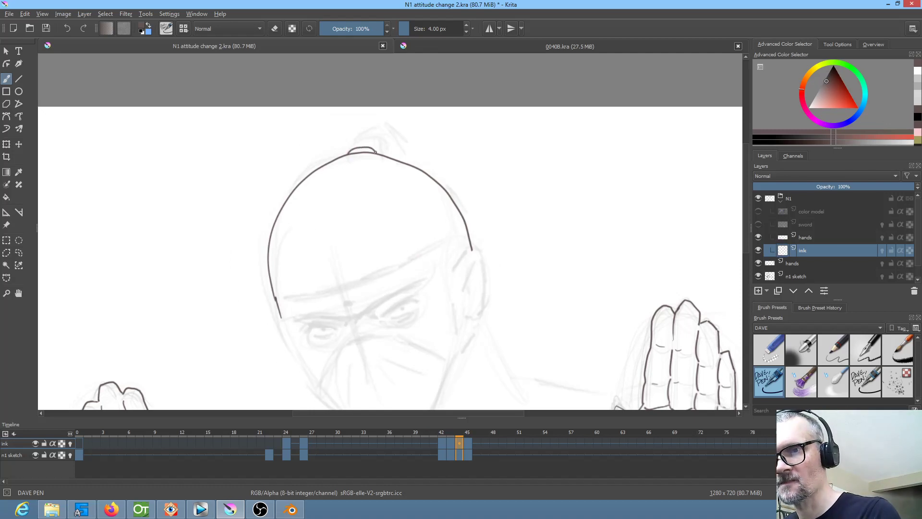
key(Left)
key(Right)
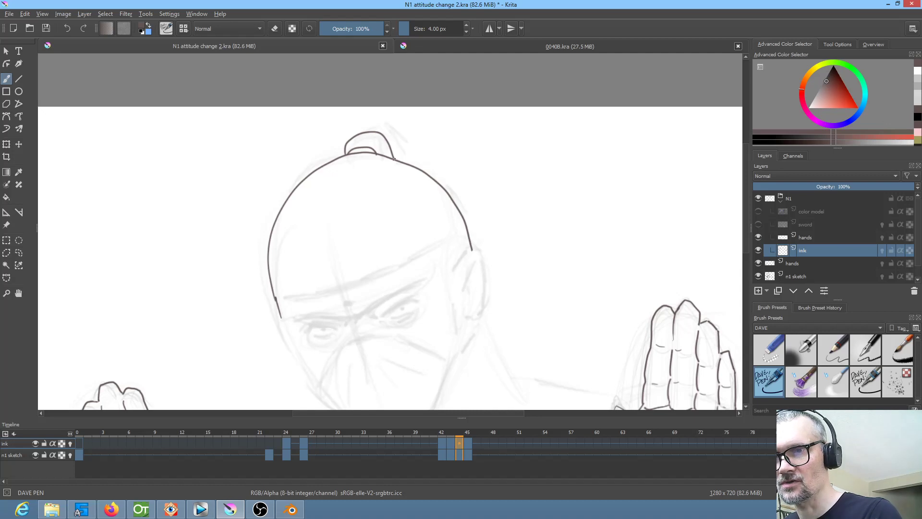
Step: Ink the topknot's outline and its small inner arch on frame 45, following frame 44
key(Right)
mouse_move(347, 149)
mouse_down()
mouse_move(365, 146)
mouse_move(369, 134)
mouse_up()
key(Left)
key(Left)
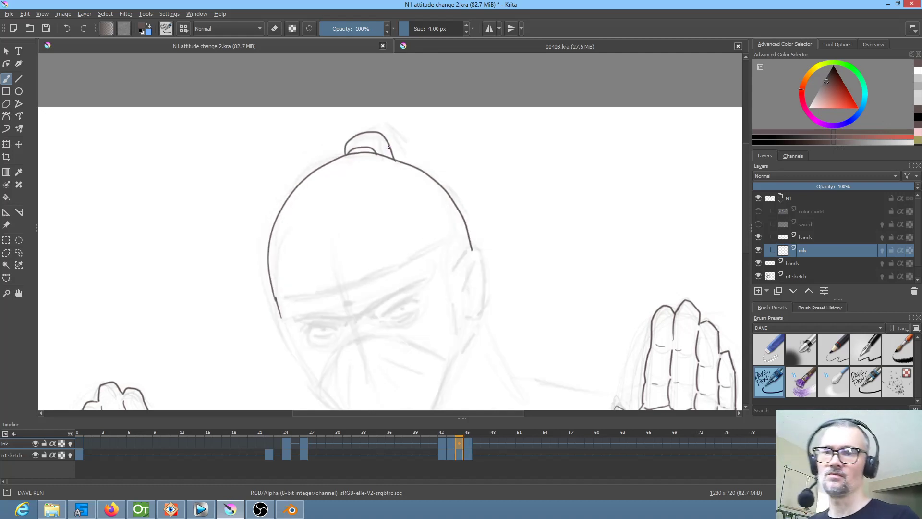
Step: Ink the headband's upper edge across the forehead on frames 44 and 45
key(Right)
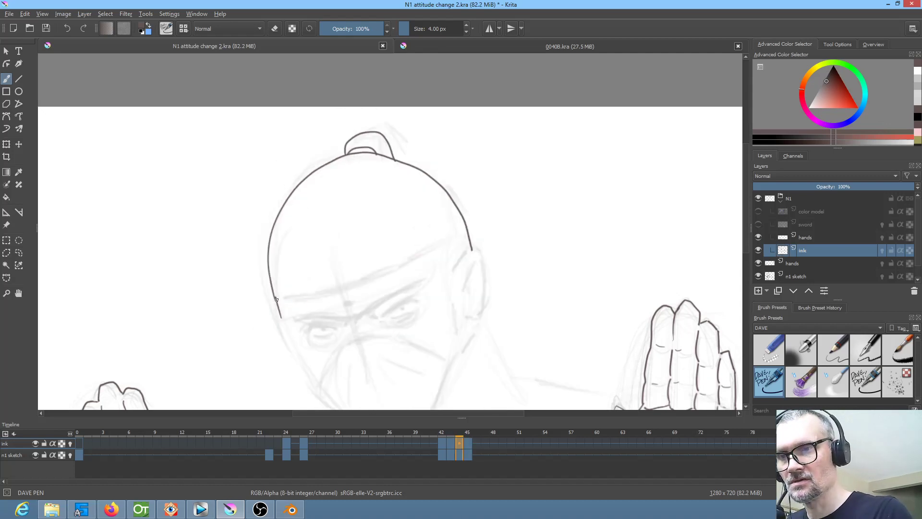
mouse_move(277, 299)
mouse_down()
mouse_move(344, 287)
mouse_move(461, 237)
mouse_up()
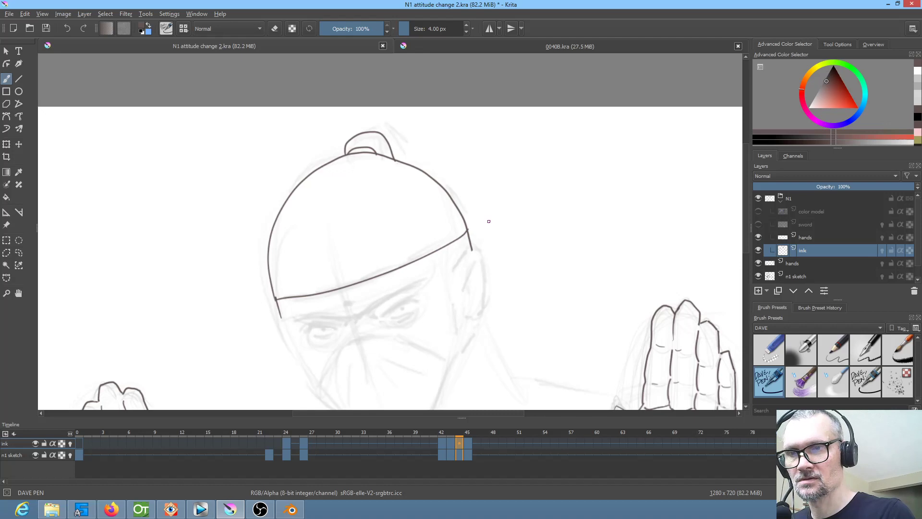
key(Left)
key(Right)
key(Right)
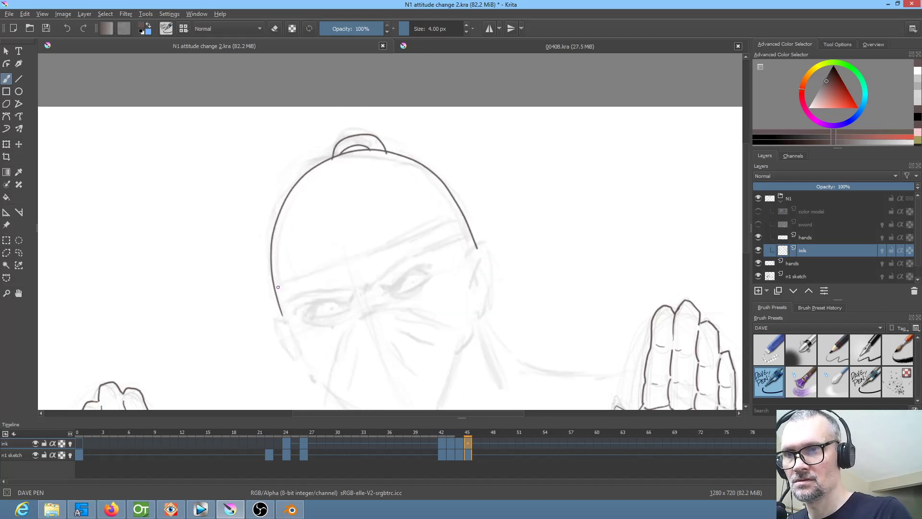
drag(276, 287, 460, 219)
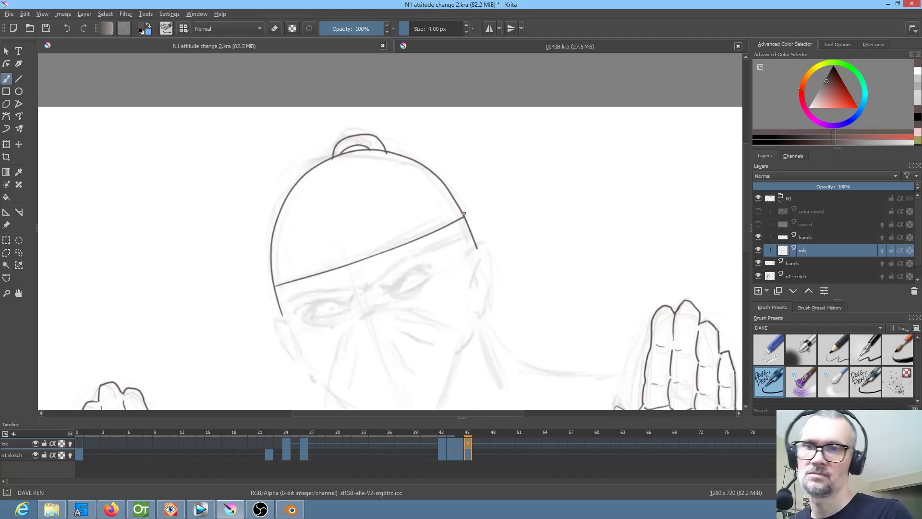
Step: Ink the headband's lower edge from the brow's centre over the near eye to the ear on frames 45 and 44
drag(370, 287, 474, 234)
key(Left)
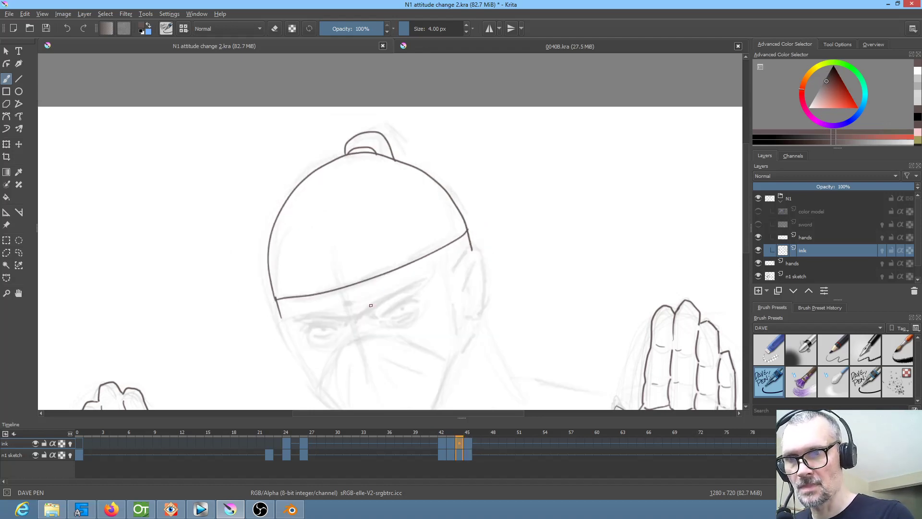
drag(365, 311, 465, 254)
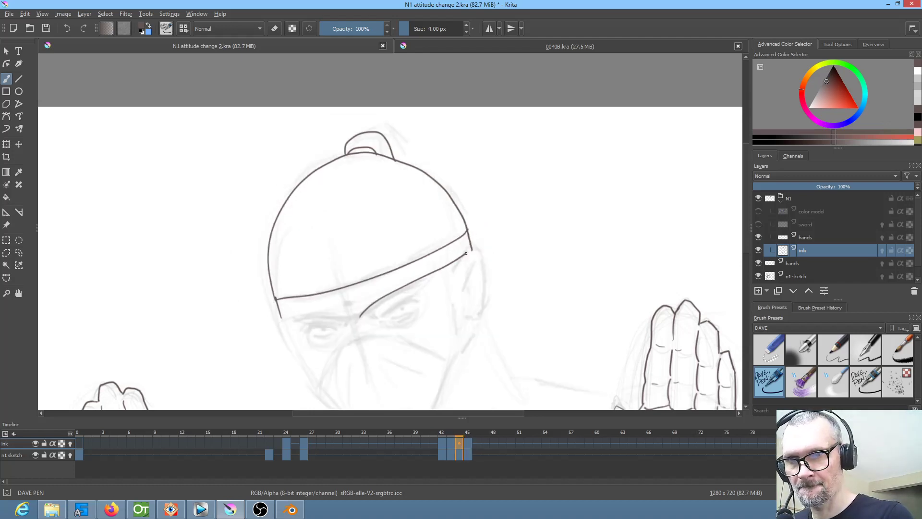
key(Left)
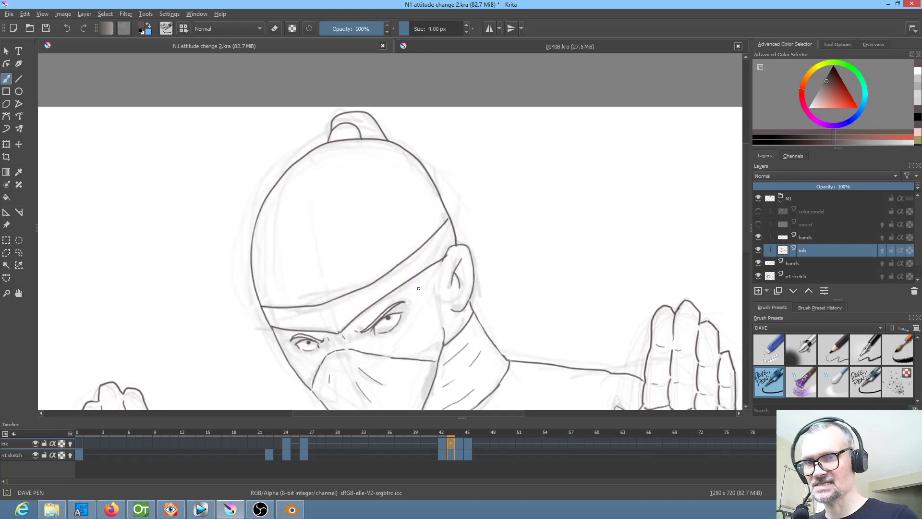
Step: Mirror the view and ink the rest of the headband's lower edge over the far eye on frames 44 and 45
key(m)
drag(501, 226, 463, 194)
key(Left)
key(Right)
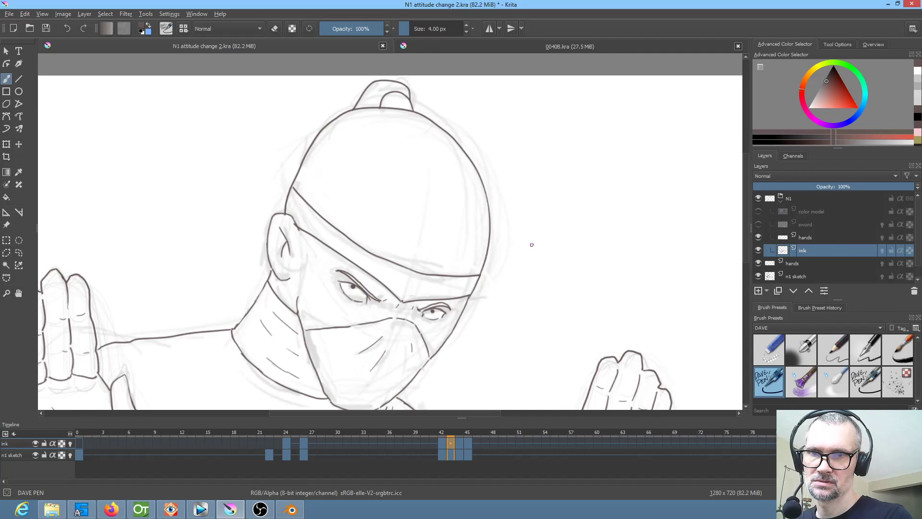
key(Right)
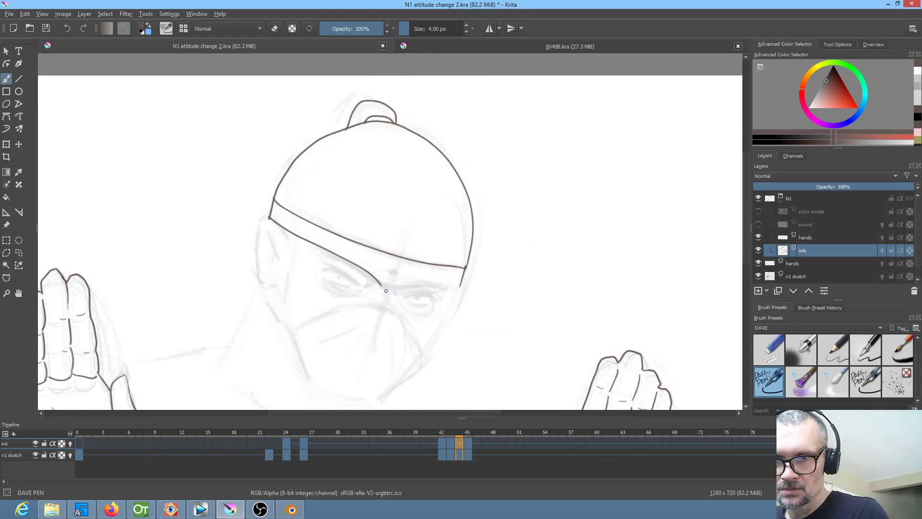
drag(386, 291, 439, 285)
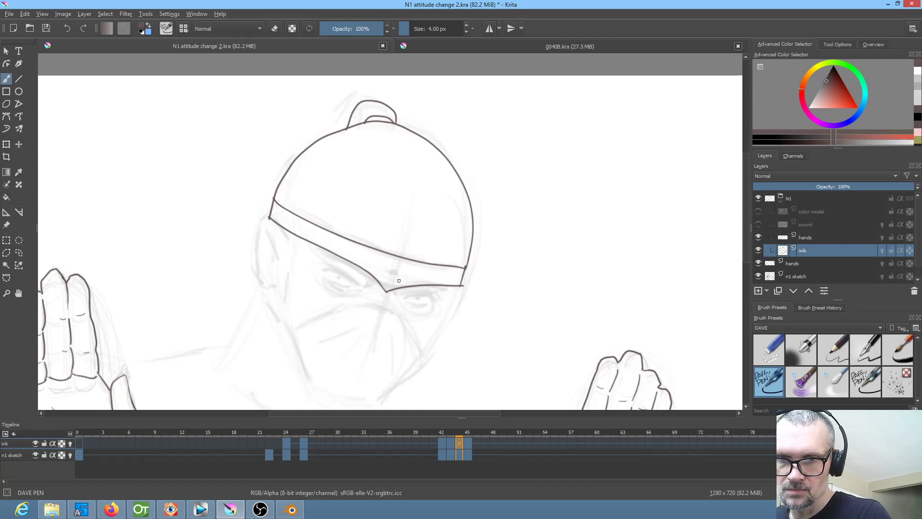
key(Right)
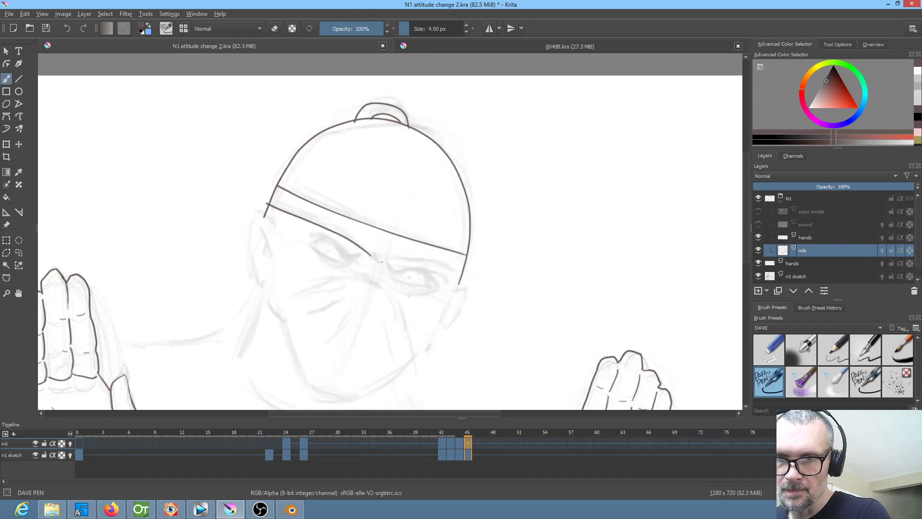
drag(403, 260, 444, 264)
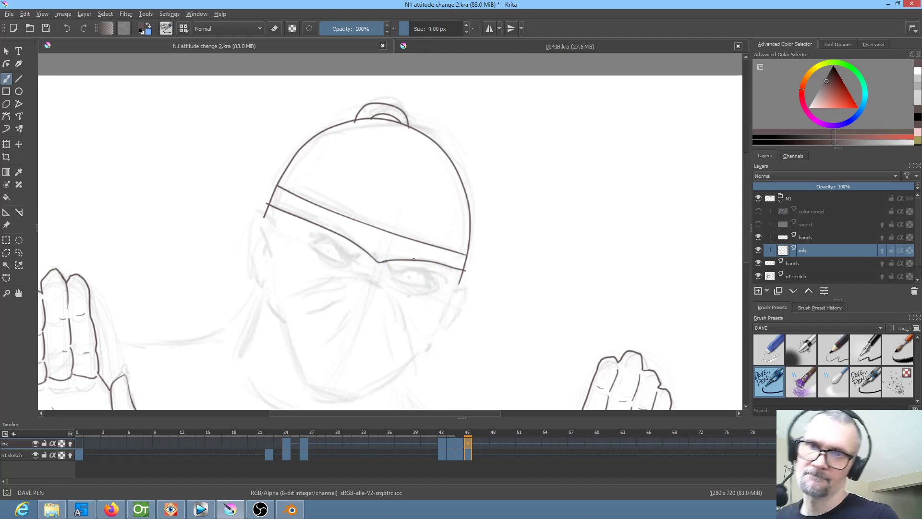
Step: Compare the inked headband and topknot across frames 42 to 45, and turn off the mirrored view
key(Left)
key(Left)
key(Left)
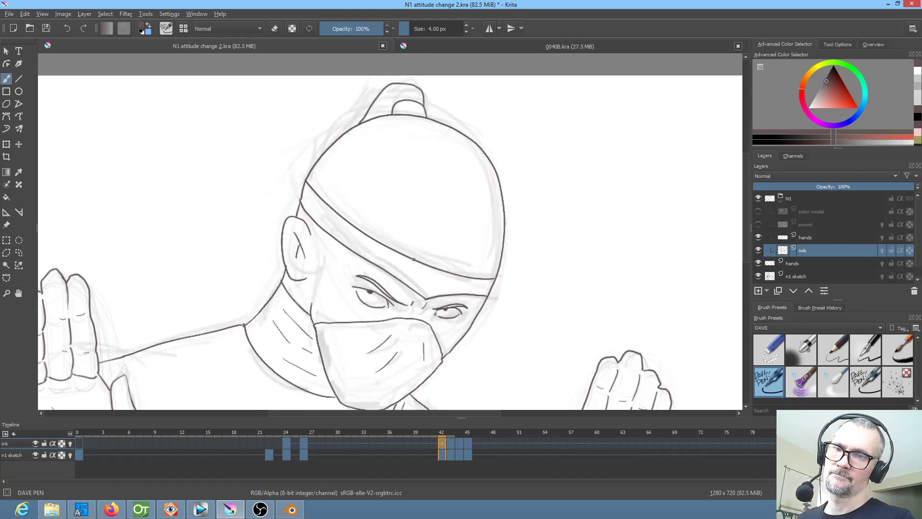
key(Right)
key(Right)
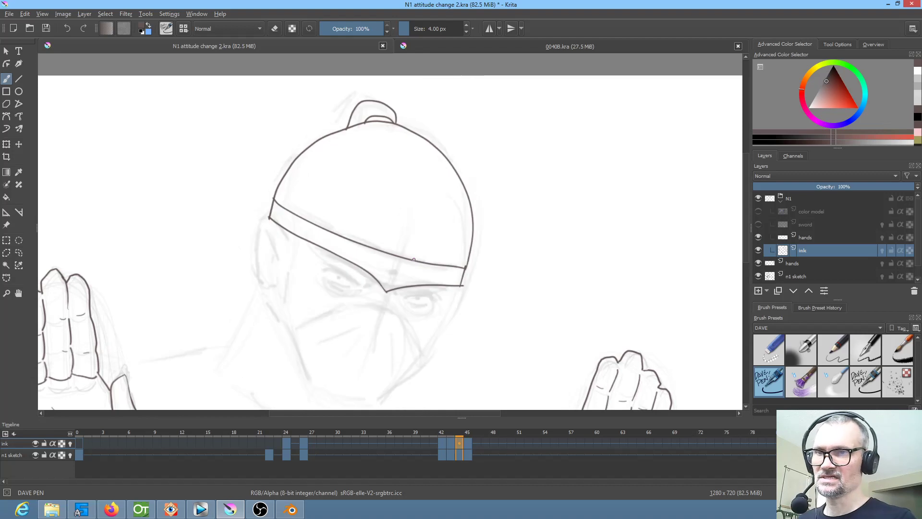
key(Left)
key(m)
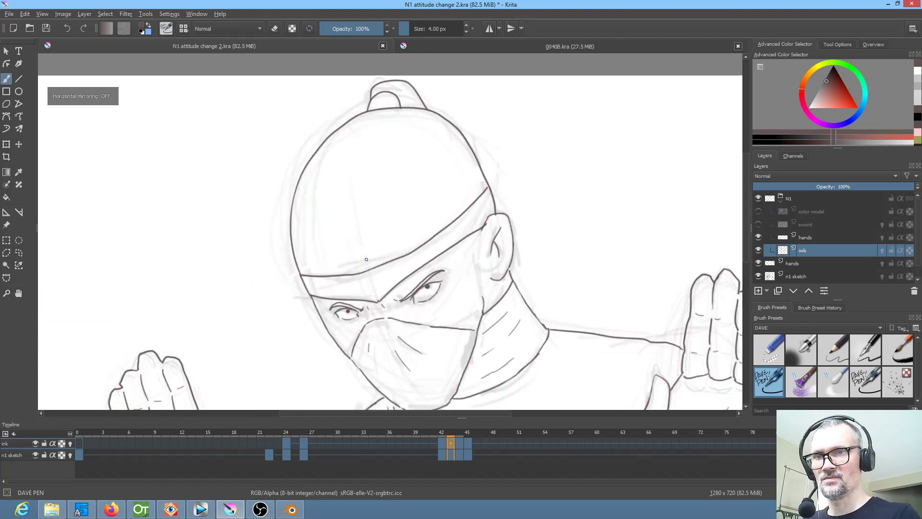
Step: Ink the ear's outer outline from the headband down to the lobe on frames 44 and 45
key(Right)
key(Left)
key(Right)
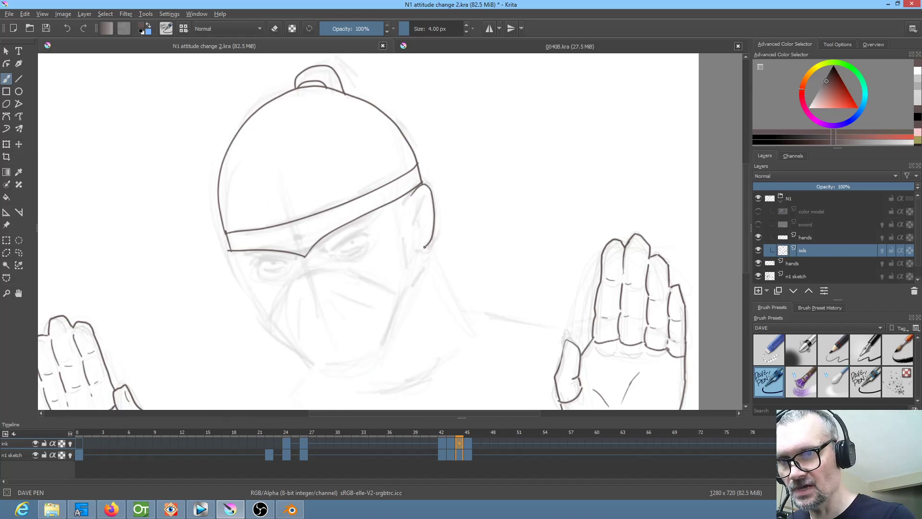
key(Left)
key(Right)
key(Right)
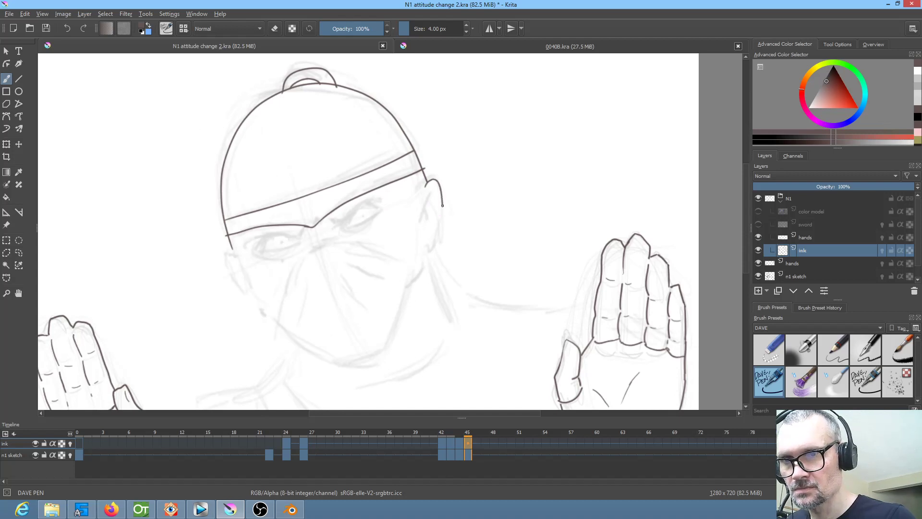
key(Left)
key(Left)
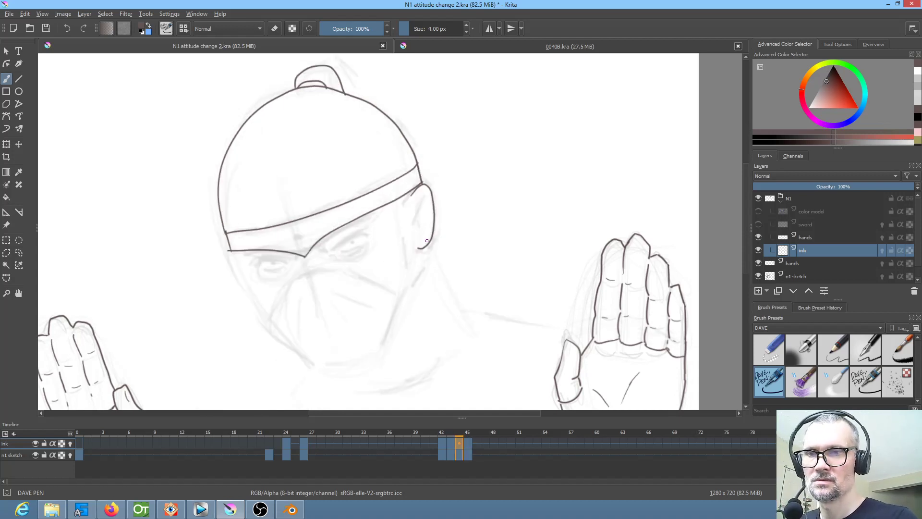
Step: Ink the neck's back edge running down from the earlobe on frames 44 and 45
key(Right)
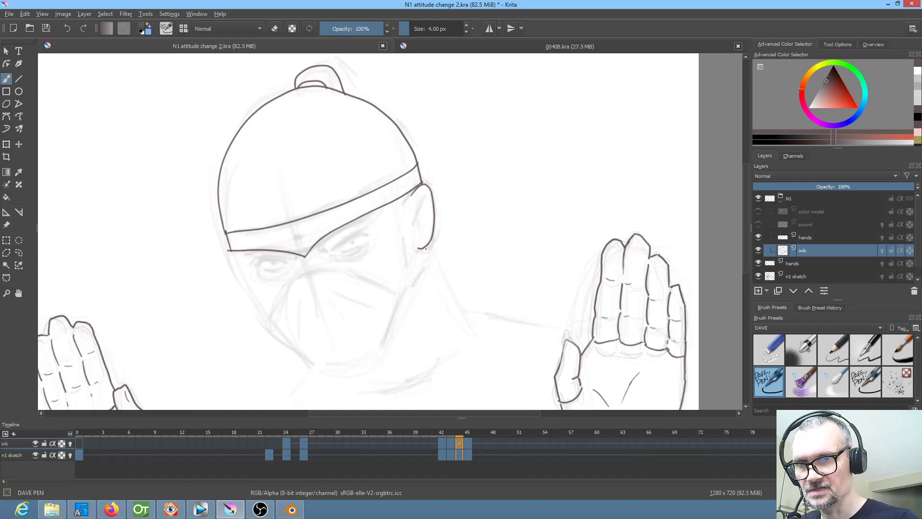
drag(430, 264, 447, 301)
key(Right)
drag(431, 258, 446, 296)
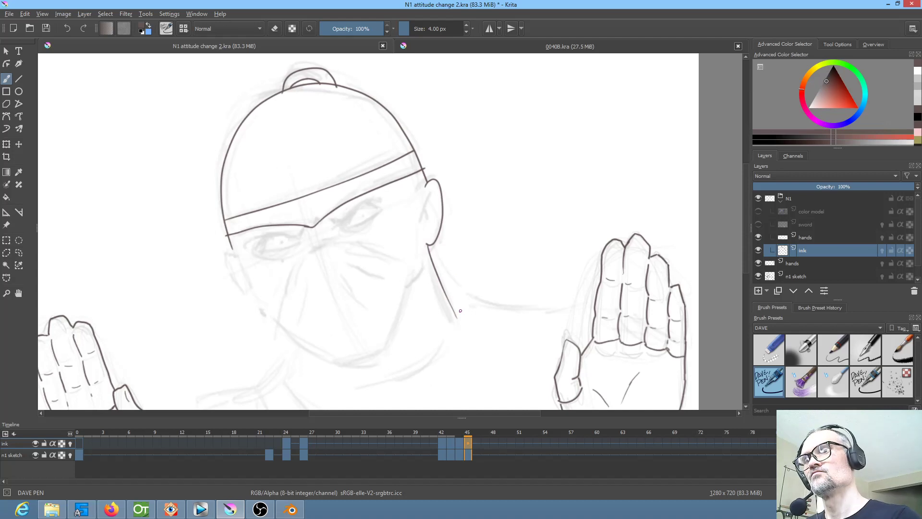
Step: Ink the far side of the masked face from the cheek down to the chin on frames 44 and 45
key(Left)
key(Left)
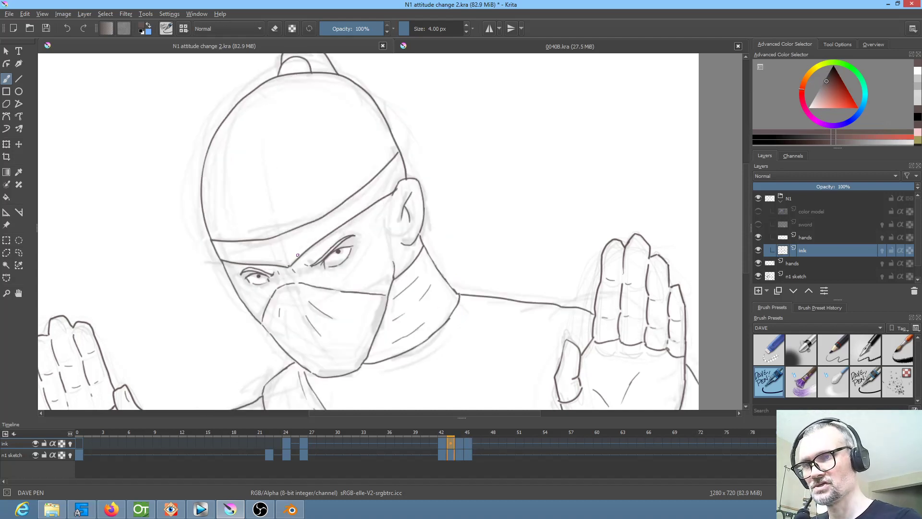
key(Right)
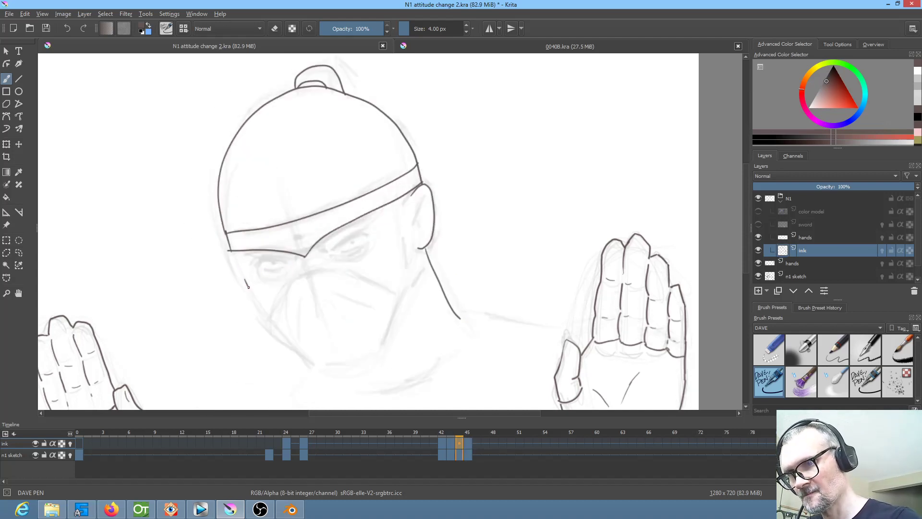
key(Right)
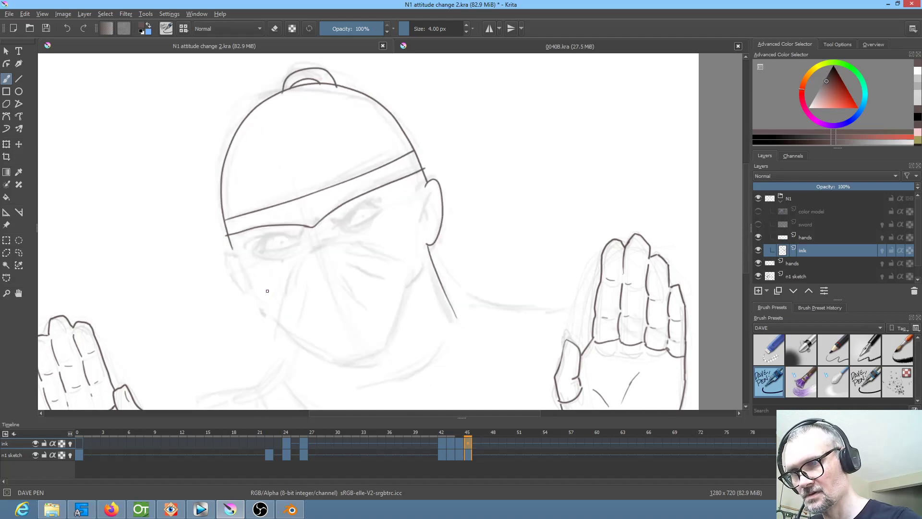
drag(261, 298, 350, 367)
key(Left)
key(Left)
key(Left)
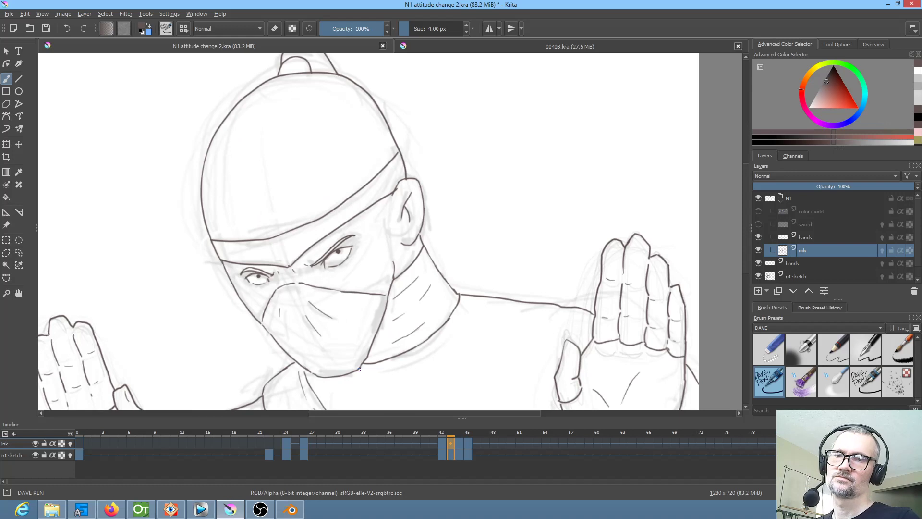
Step: Ink the near jaw line from below the ear toward the chin on frames 44 and 45
key(Right)
key(Right)
key(Left)
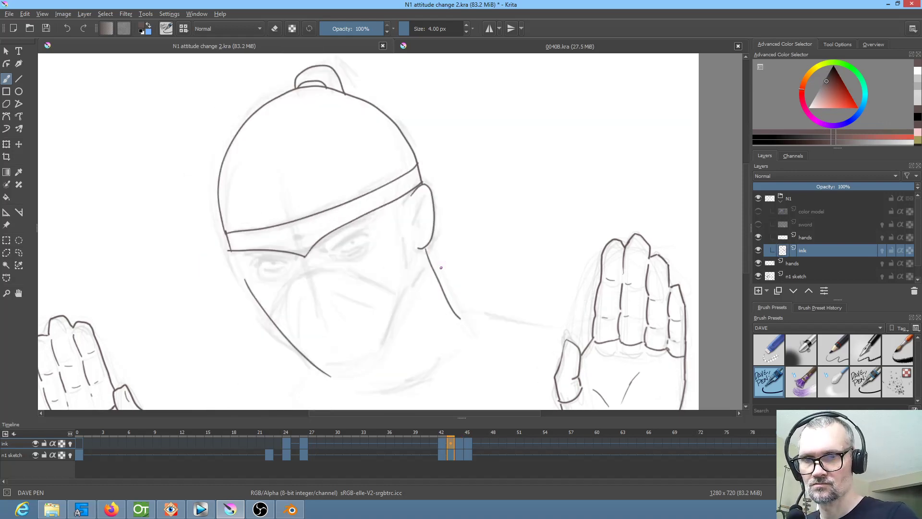
key(Right)
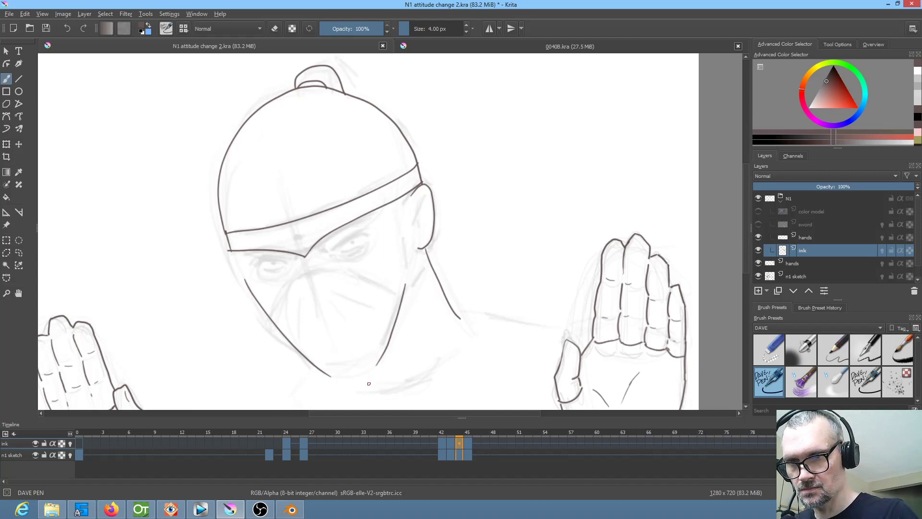
key(Right)
drag(413, 273, 384, 356)
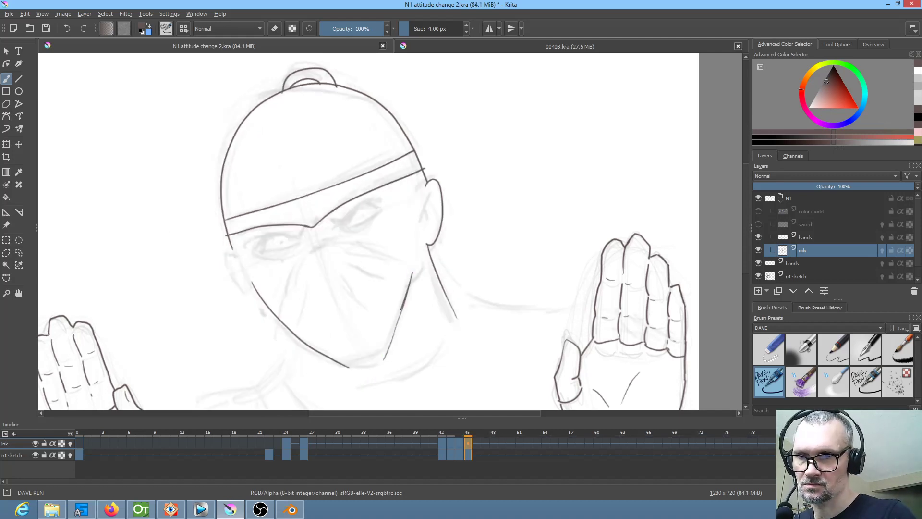
drag(396, 327, 383, 364)
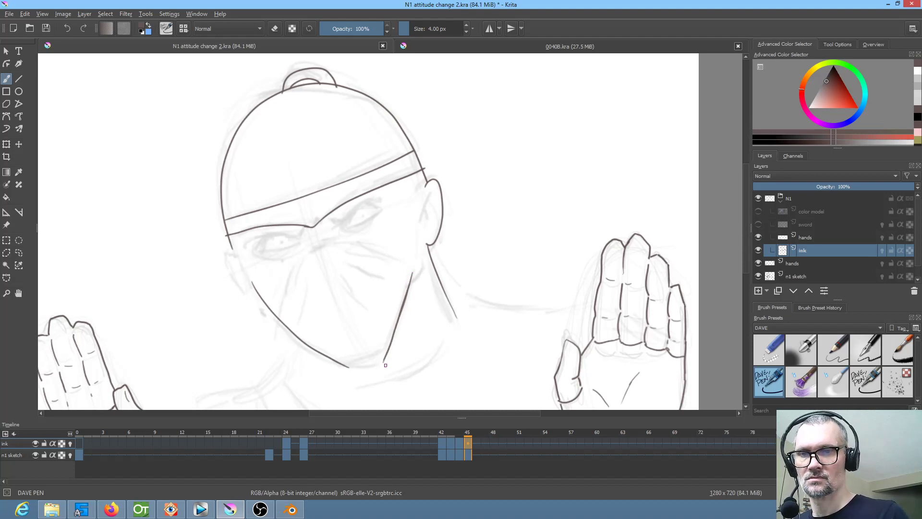
Step: Ink the chin's lower edge on frames 44 and 45, and erase the overshooting line ends at its corners on frame 45
key(Left)
key(Left)
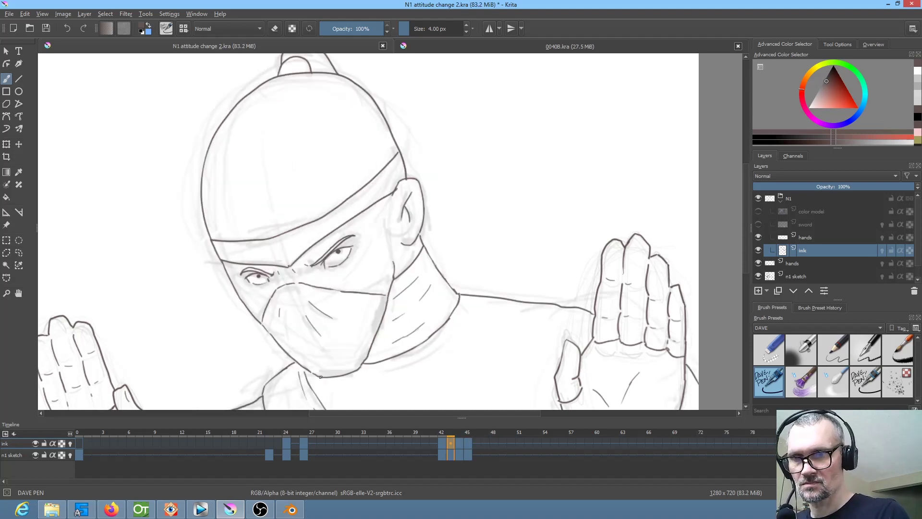
key(Right)
drag(329, 376, 361, 371)
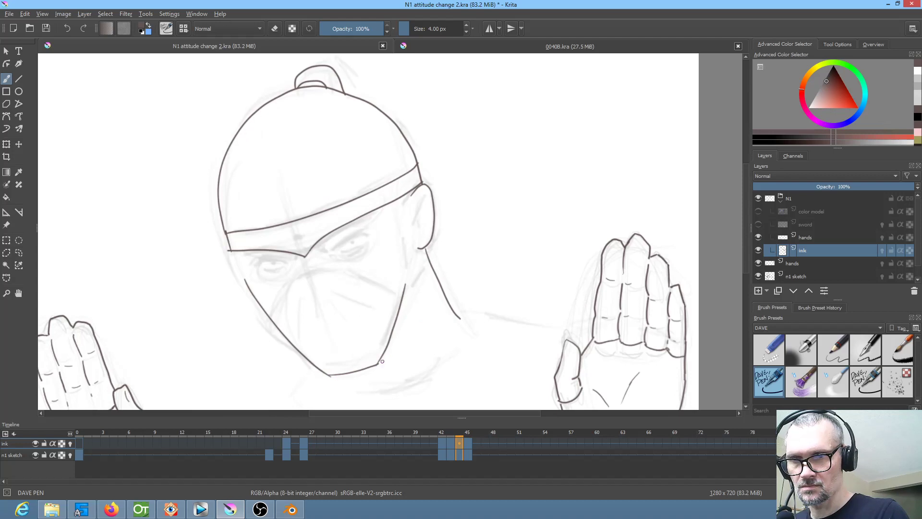
key(Right)
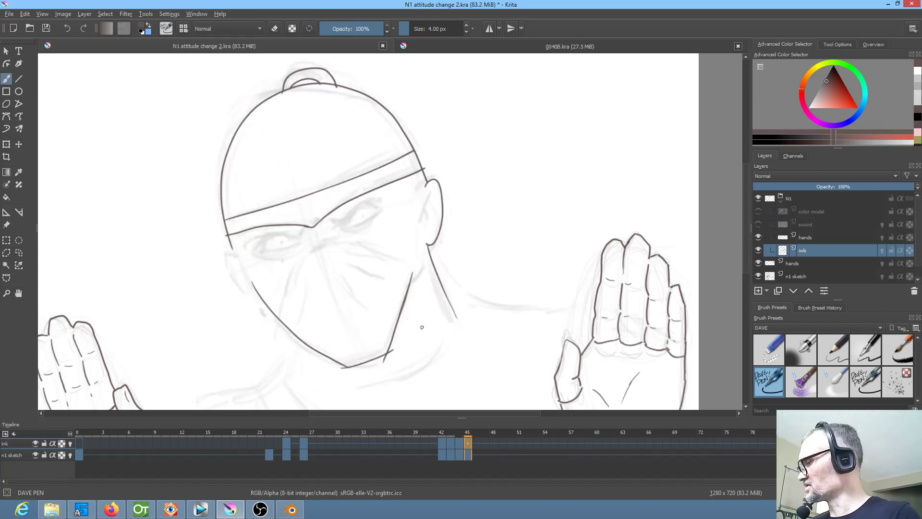
key(slash)
mouse_move(400, 345)
mouse_down()
mouse_move(385, 360)
mouse_move(342, 370)
mouse_up()
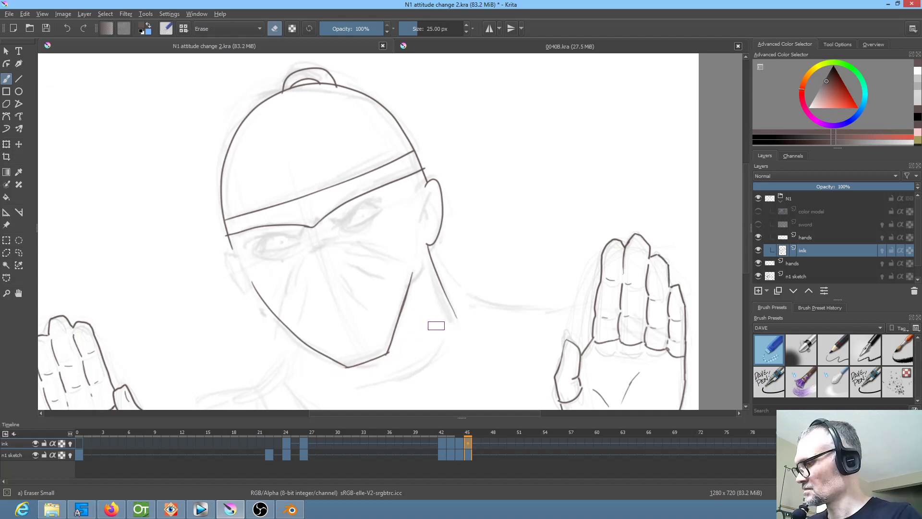
key(Left)
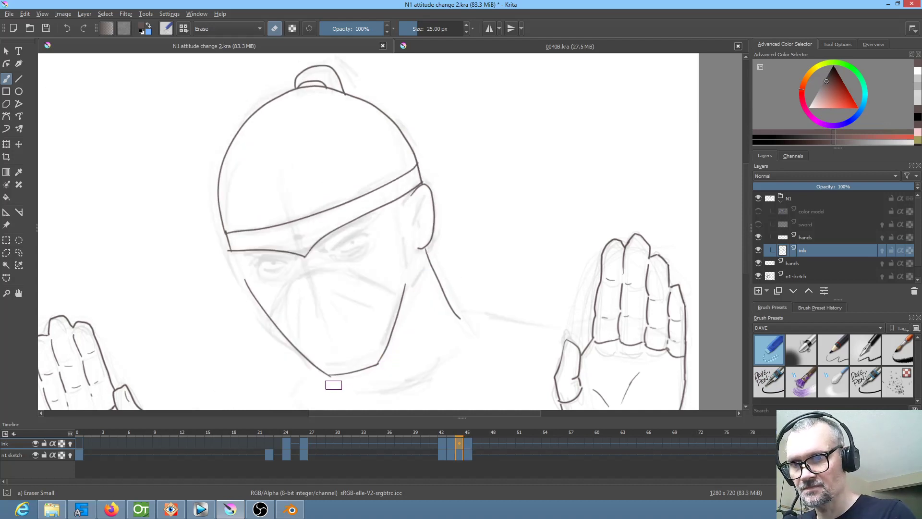
key(Left)
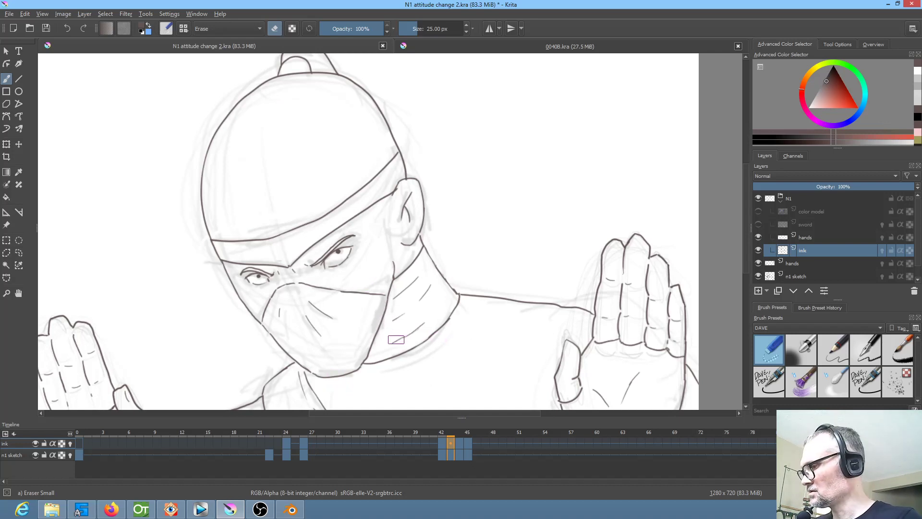
Step: Ink the ear's inner fold lines on frame 44 with the DAVE PEN brush, using the earlier frames as reference
key(slash)
key(Left)
key(Right)
key(Right)
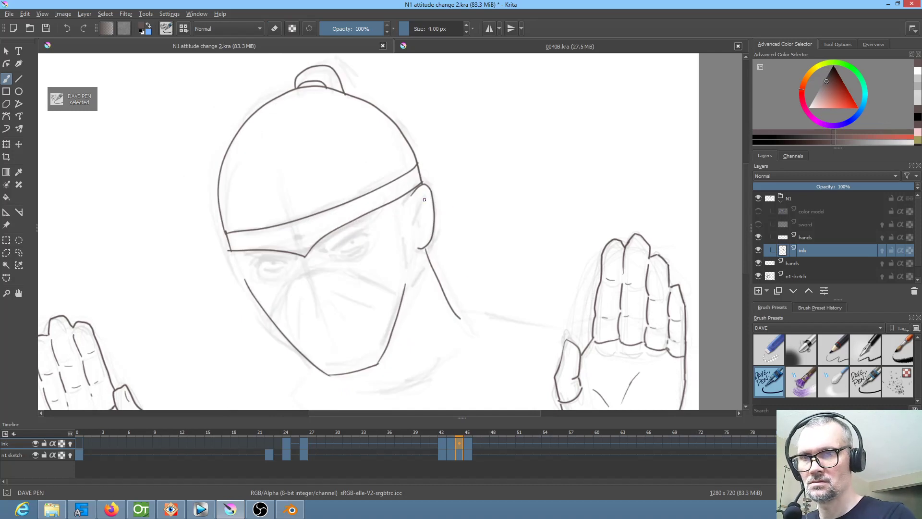
key(Left)
key(Right)
mouse_move(424, 200)
mouse_down()
mouse_move(415, 223)
mouse_move(448, 259)
mouse_up()
mouse_move(407, 291)
mouse_down()
mouse_move(488, 227)
mouse_move(457, 310)
mouse_up()
drag(464, 262, 457, 278)
key(Left)
key(Right)
drag(418, 216, 431, 254)
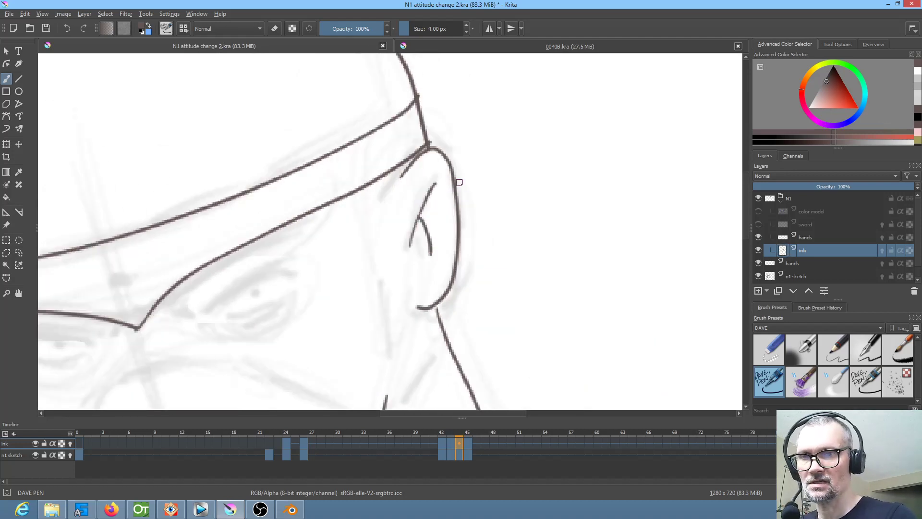
Step: Ink the ear's inner fold lines on frame 45 and compare them with the neighbouring frames
key(Right)
mouse_move(461, 168)
mouse_down()
mouse_move(439, 230)
mouse_move(454, 244)
mouse_up()
key(Left)
key(Right)
key(Left)
key(Right)
key(Left)
key(Right)
key(Left)
key(Left)
key(Left)
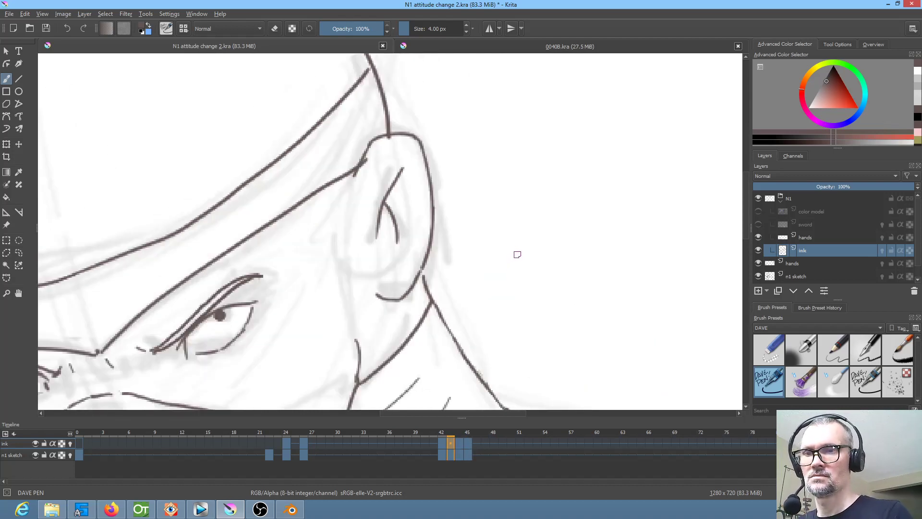
Step: Try to ink the near eye's eyebrow on frame 44, using frame 43 as reference
drag(339, 296, 509, 264)
key(Right)
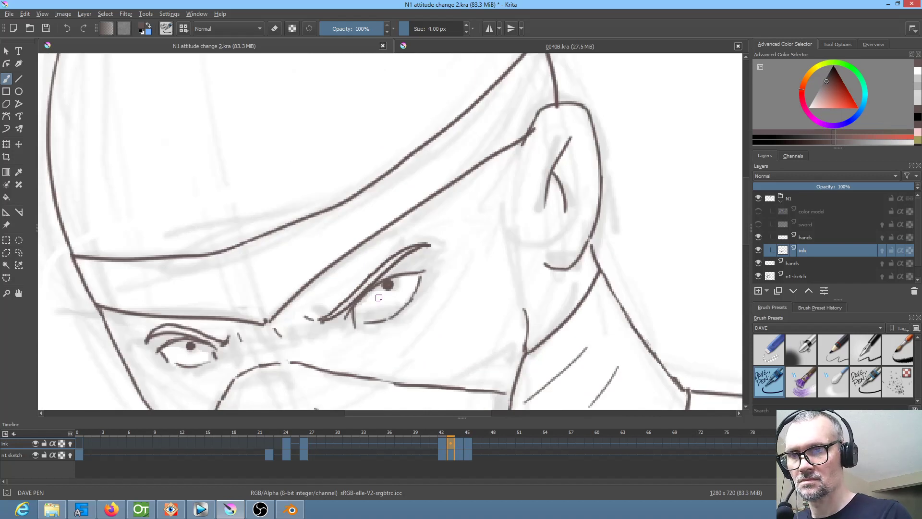
key(Right)
mouse_move(357, 278)
mouse_down()
mouse_move(467, 229)
mouse_move(437, 226)
mouse_move(365, 276)
mouse_up()
key(Left)
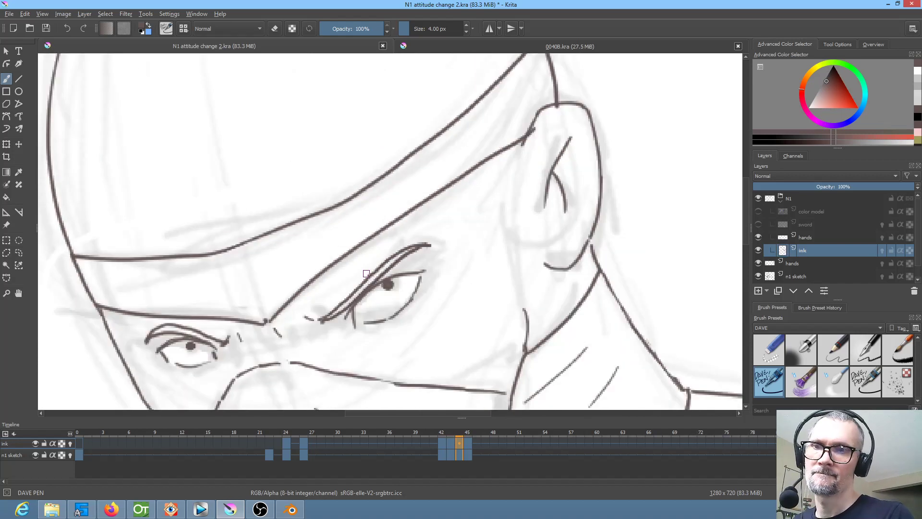
Step: Ink the near eye's eyebrow on frame 45 as a narrow double line, undoing the first attempt
key(Right)
key(Right)
mouse_move(380, 207)
mouse_down()
mouse_move(427, 176)
mouse_move(495, 151)
mouse_move(432, 184)
mouse_move(492, 159)
mouse_up()
key(ctrl+z)
key(ctrl+z)
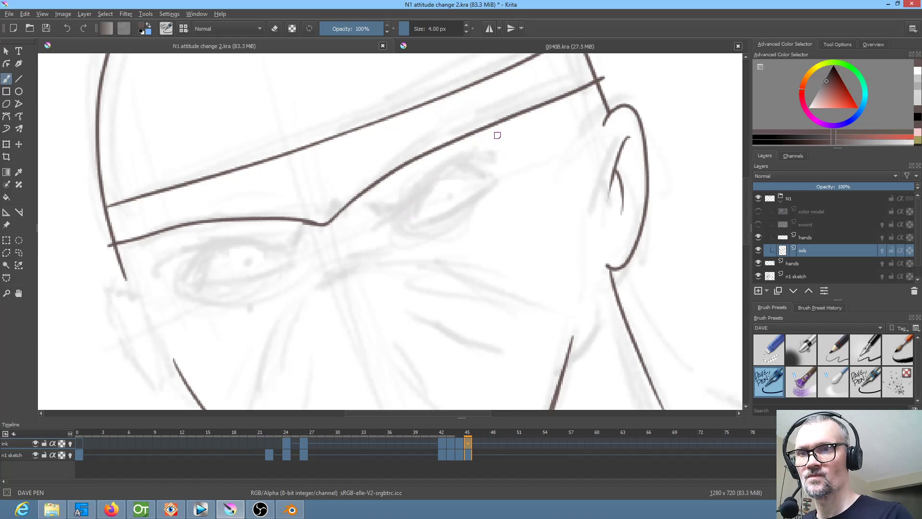
mouse_move(378, 208)
mouse_down()
mouse_move(444, 172)
mouse_move(494, 157)
mouse_move(477, 147)
mouse_move(450, 156)
mouse_move(379, 210)
mouse_up()
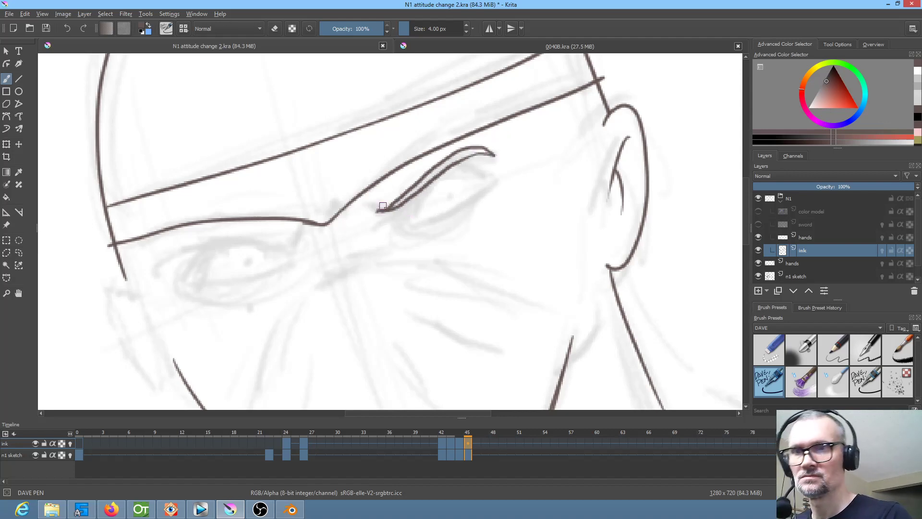
Step: Erase the near eye's eyebrow on frame 44, re-ink it as a narrow double line, and compare it with the neighbouring frames
key(Left)
key(Left)
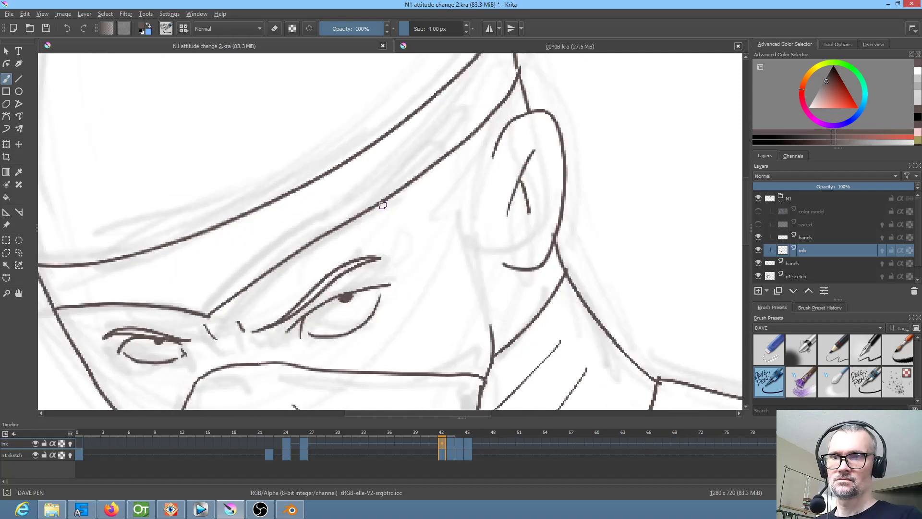
key(Right)
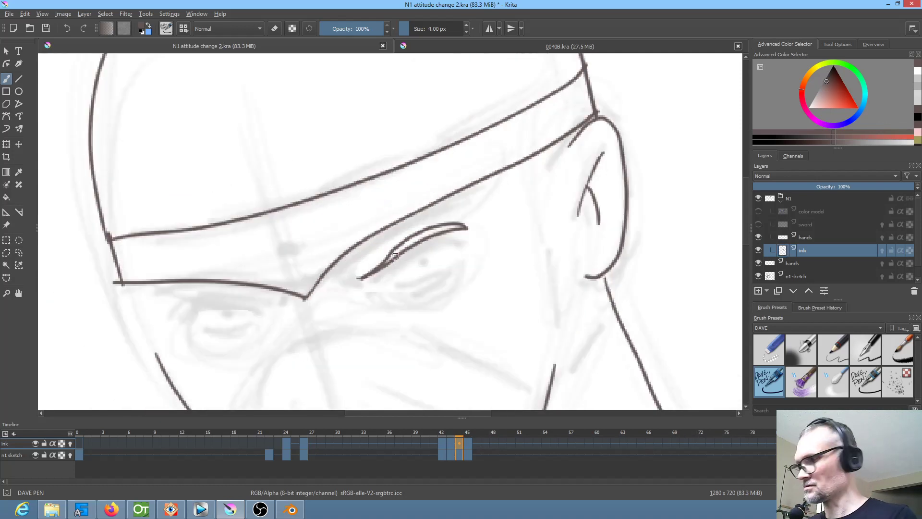
key(e)
mouse_move(365, 276)
mouse_down()
mouse_move(401, 246)
mouse_move(438, 237)
mouse_up()
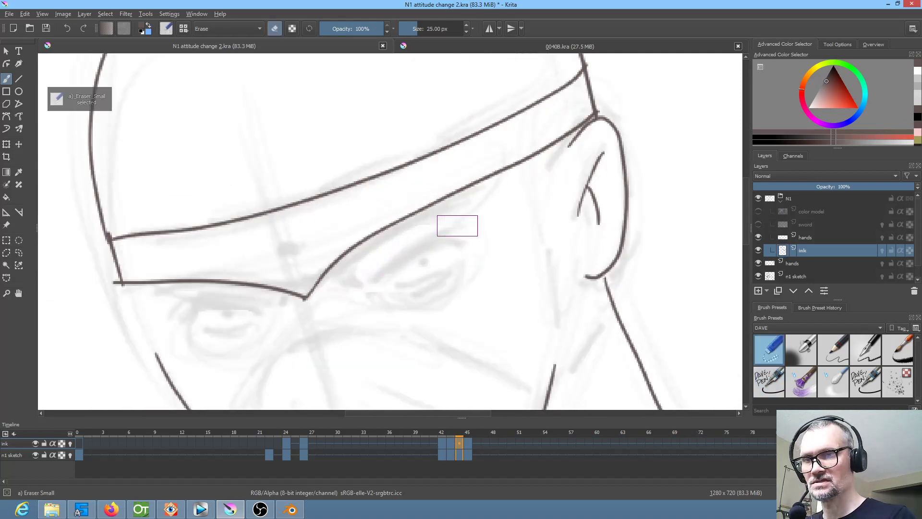
key(e)
key(Left)
key(Right)
mouse_move(353, 282)
mouse_down()
mouse_move(433, 233)
mouse_move(473, 234)
mouse_move(415, 248)
mouse_move(356, 282)
mouse_up()
key(Left)
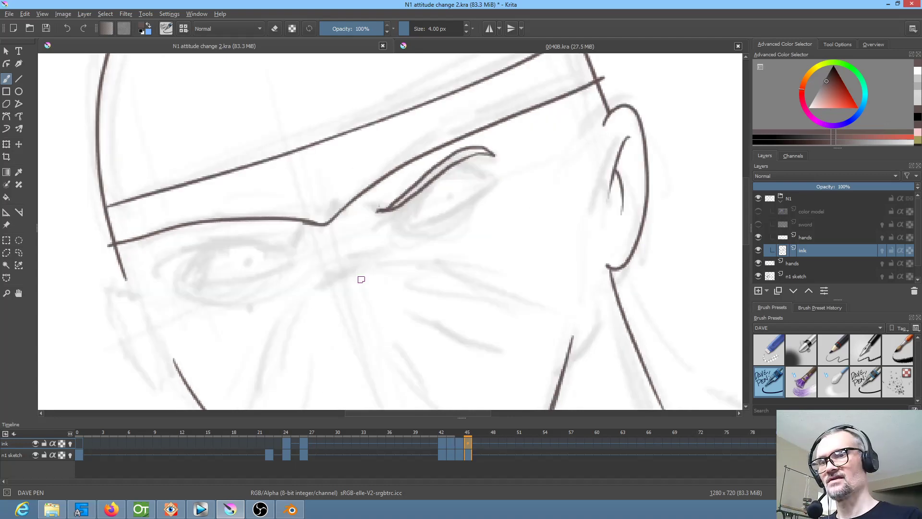
key(Left)
key(Left)
key(Right)
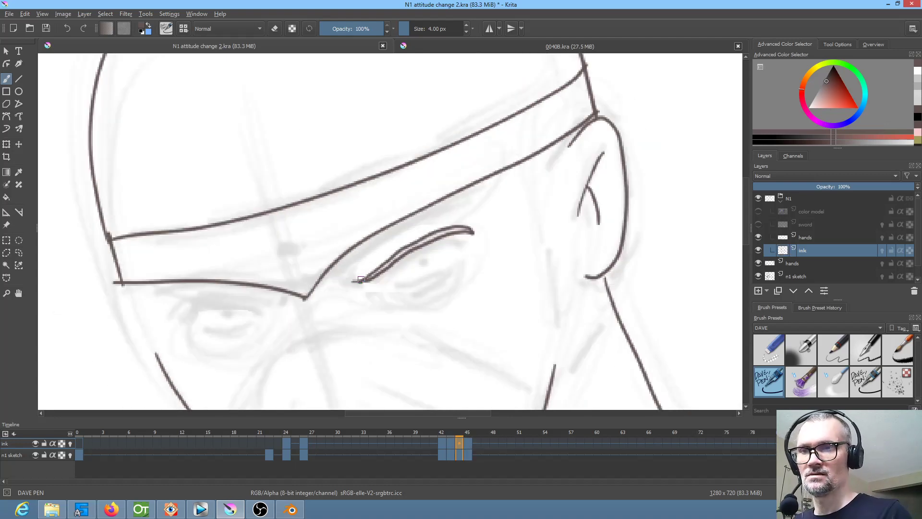
Step: Ink the far eye's eyebrow beneath the headband on frames 45 and 44
key(Right)
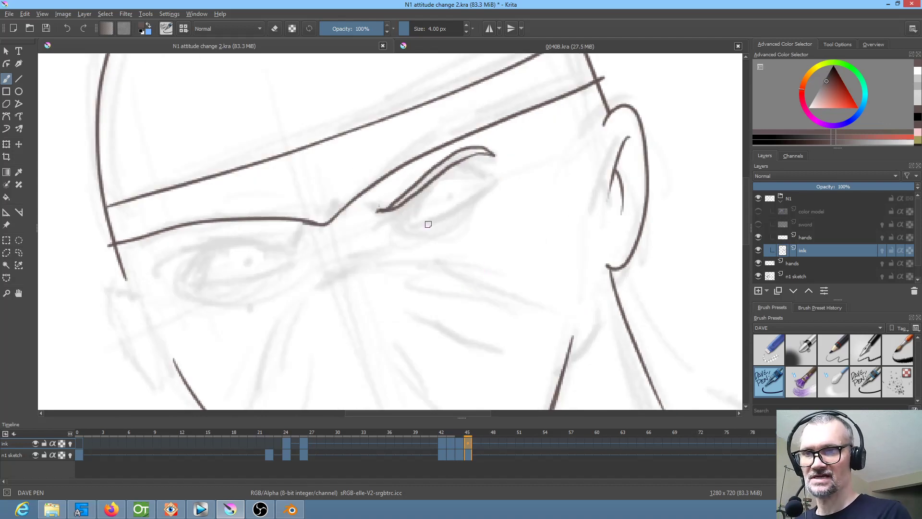
mouse_move(286, 237)
mouse_down()
mouse_move(186, 243)
mouse_move(174, 265)
mouse_move(202, 241)
mouse_move(288, 239)
mouse_up()
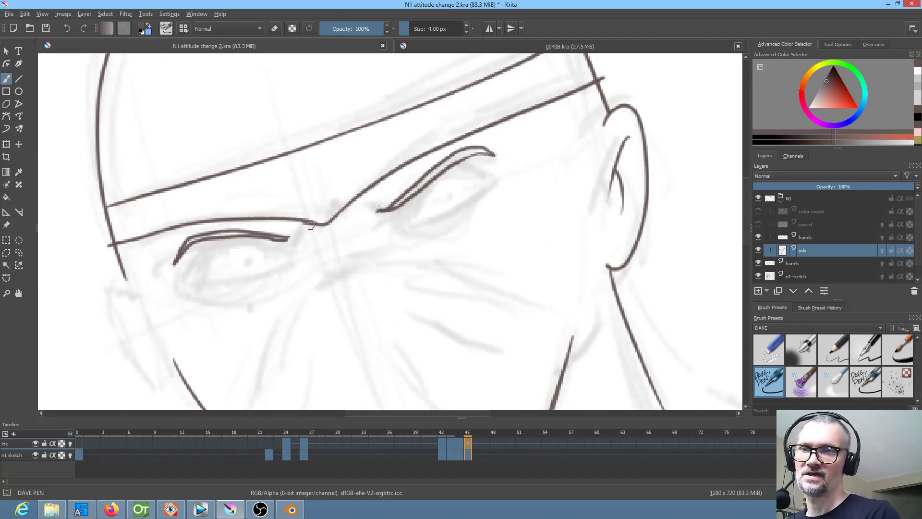
key(Left)
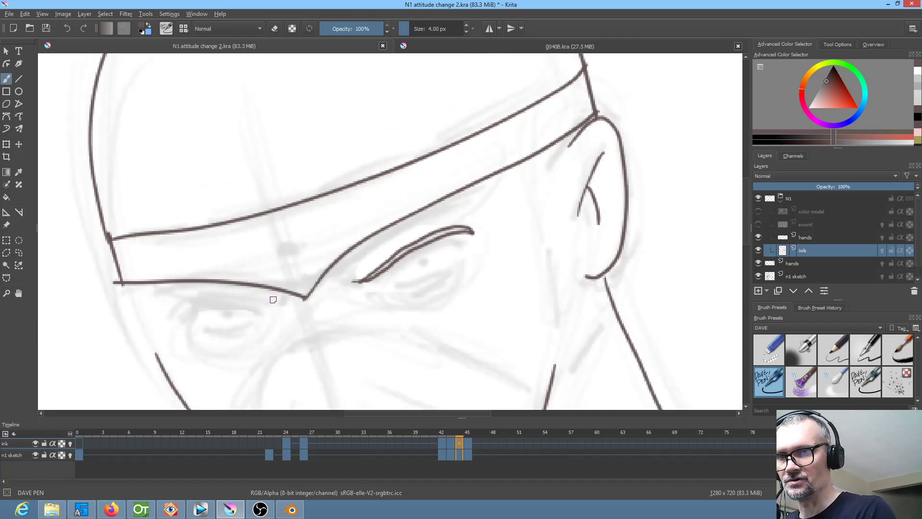
mouse_move(273, 301)
mouse_down()
mouse_move(191, 293)
mouse_move(174, 312)
mouse_move(209, 298)
mouse_move(265, 303)
mouse_up()
key(Left)
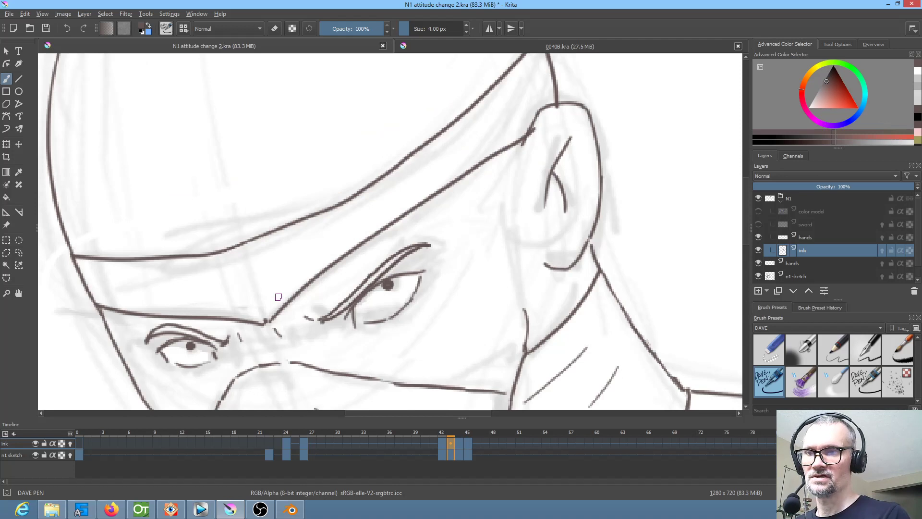
Step: Ink the upper eyelids of both eyes beneath the eyebrows on frames 44 and 45
key(Right)
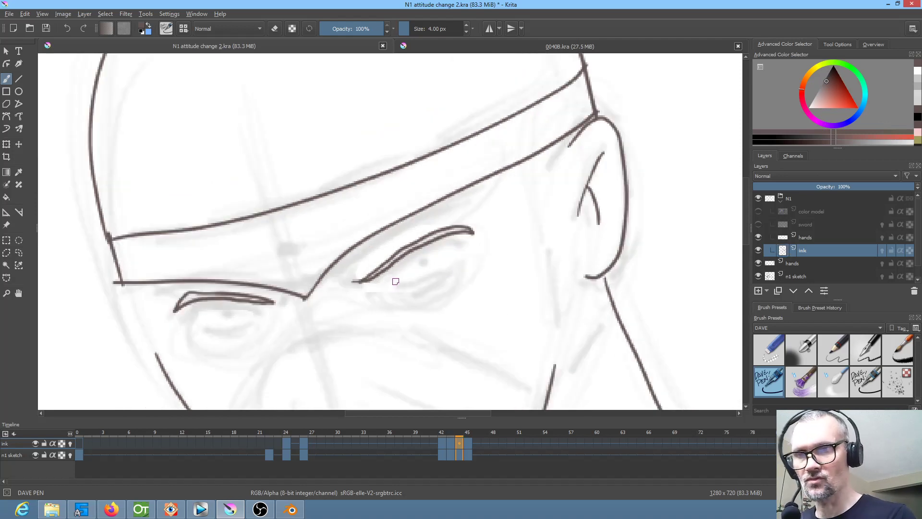
mouse_move(383, 288)
mouse_down()
mouse_move(391, 267)
mouse_move(461, 246)
mouse_move(392, 264)
mouse_up()
mouse_move(261, 311)
mouse_down()
mouse_move(220, 301)
mouse_move(187, 327)
mouse_up()
key(period)
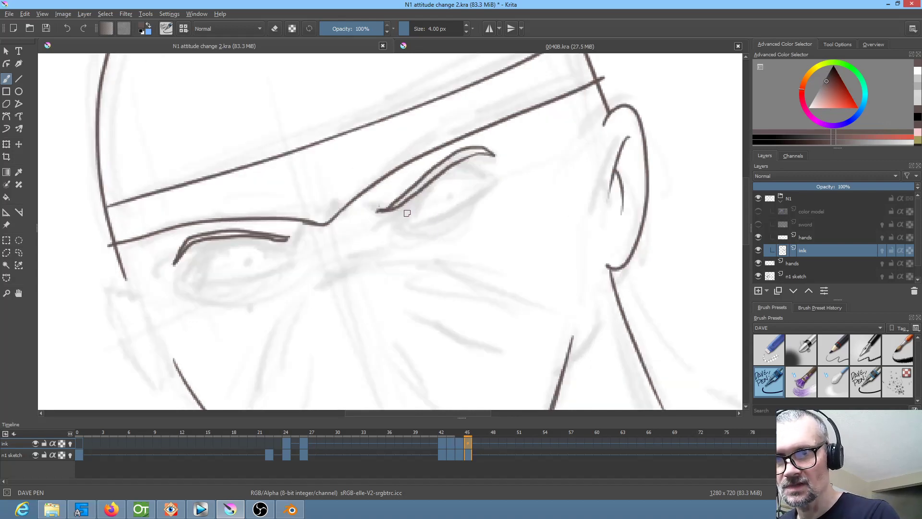
mouse_move(401, 214)
mouse_down()
mouse_move(437, 174)
mouse_move(493, 177)
mouse_up()
mouse_move(278, 247)
mouse_down()
mouse_move(215, 244)
mouse_move(194, 279)
mouse_move(268, 266)
mouse_up()
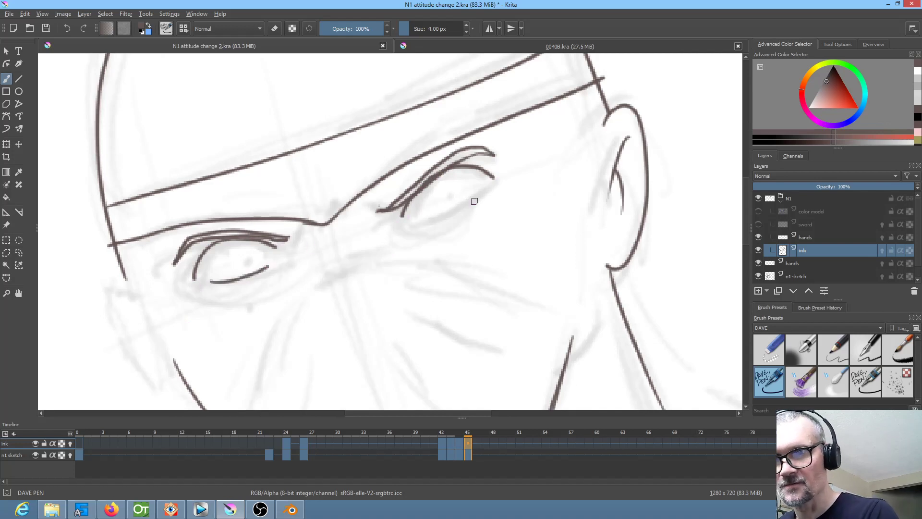
Step: Ink the near eye's lower lid on frame 45 and both lower lids on frame 44
drag(421, 221, 475, 195)
key(Left)
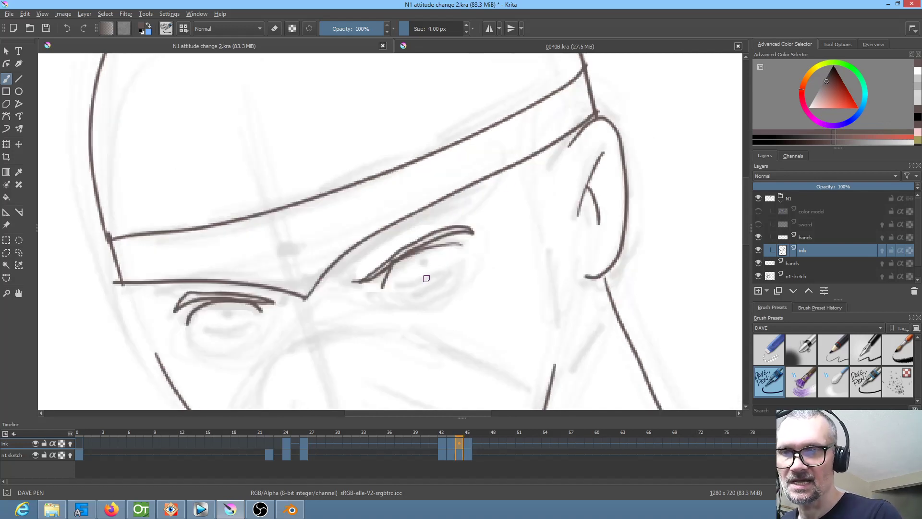
drag(397, 288, 449, 266)
drag(208, 331, 253, 318)
Step: Ink small solid pupils in both eyes on frames 44 and 45, matching the gaze on frame 43
key(Left)
key(Right)
drag(423, 263, 427, 258)
key(Right)
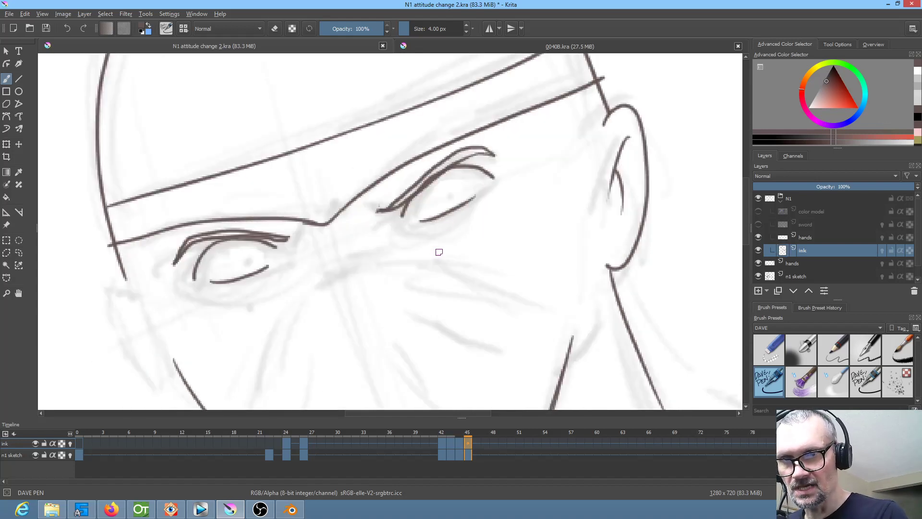
drag(452, 191, 453, 189)
drag(246, 263, 241, 262)
key(Left)
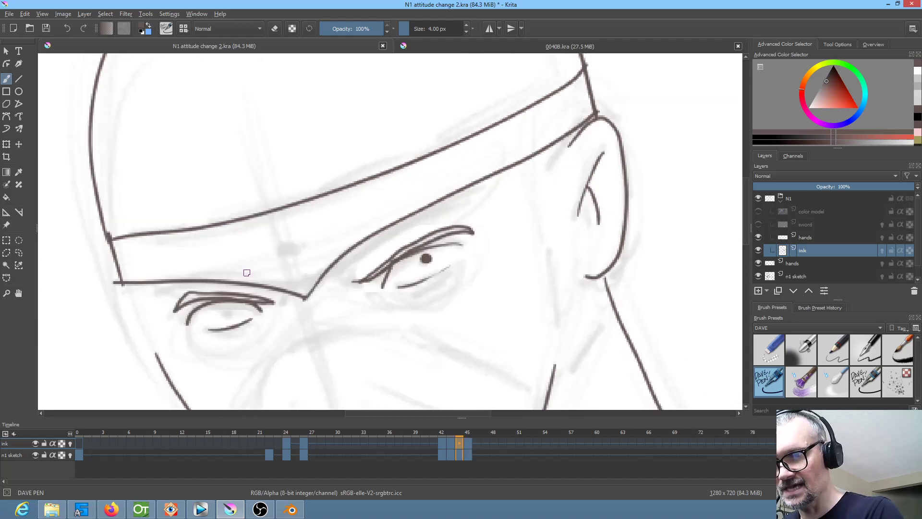
mouse_move(230, 314)
mouse_down()
mouse_move(234, 306)
mouse_move(227, 315)
mouse_up()
key(ctrl+z)
Step: Ink the short curved top edge of the mask across the nose bridge on frames 44 and 45
drag(487, 329, 479, 246)
key(Left)
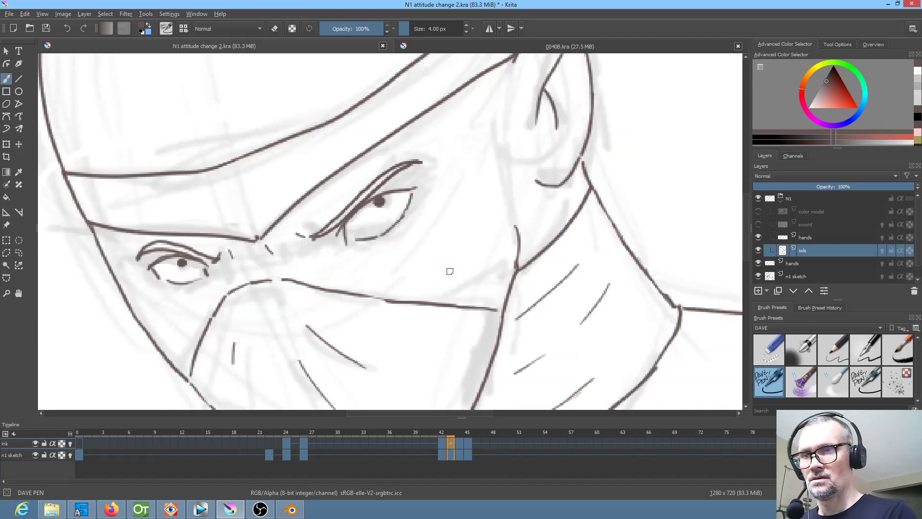
key(Right)
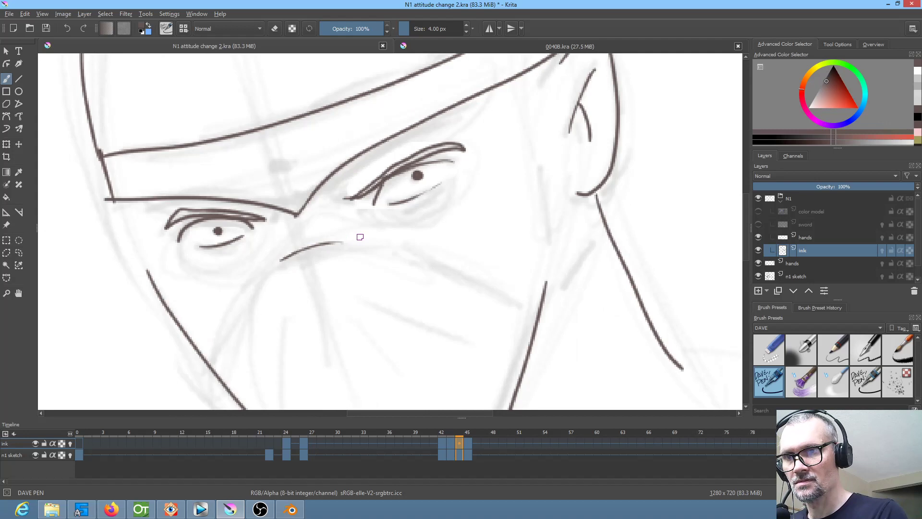
key(Right)
drag(309, 189, 364, 172)
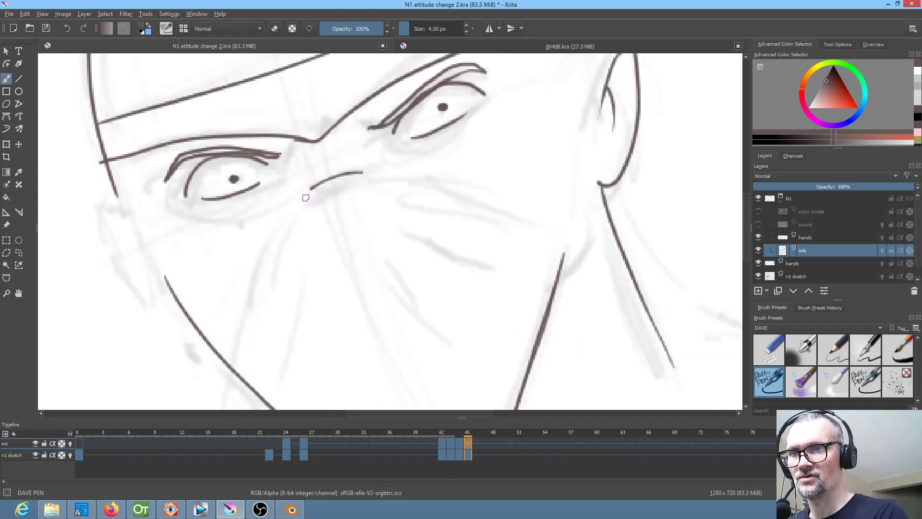
Step: Ink the far ear's outline from the headband down to the jaw on frame 44, checking it against the neighbouring frames
key(Left)
key(Left)
key(Right)
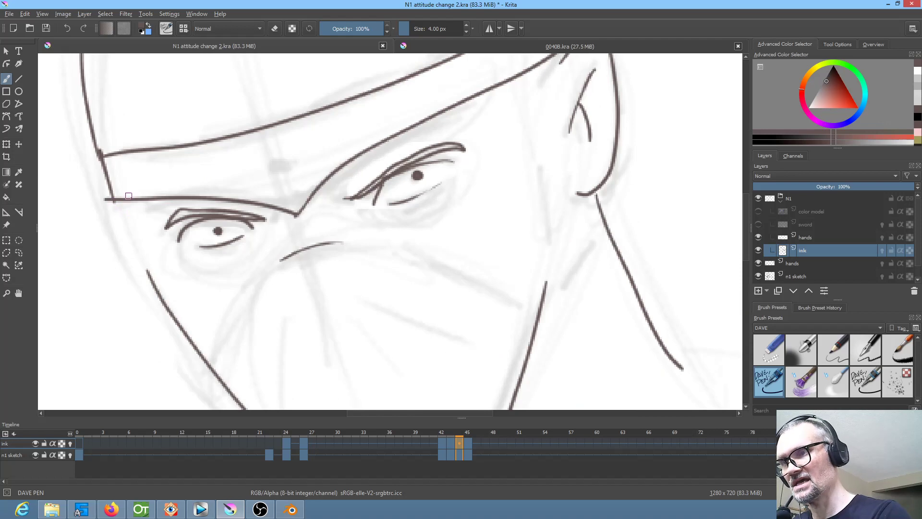
key(Left)
key(Right)
mouse_move(116, 206)
mouse_down()
mouse_move(103, 208)
mouse_move(135, 282)
mouse_move(160, 317)
mouse_move(179, 322)
mouse_up()
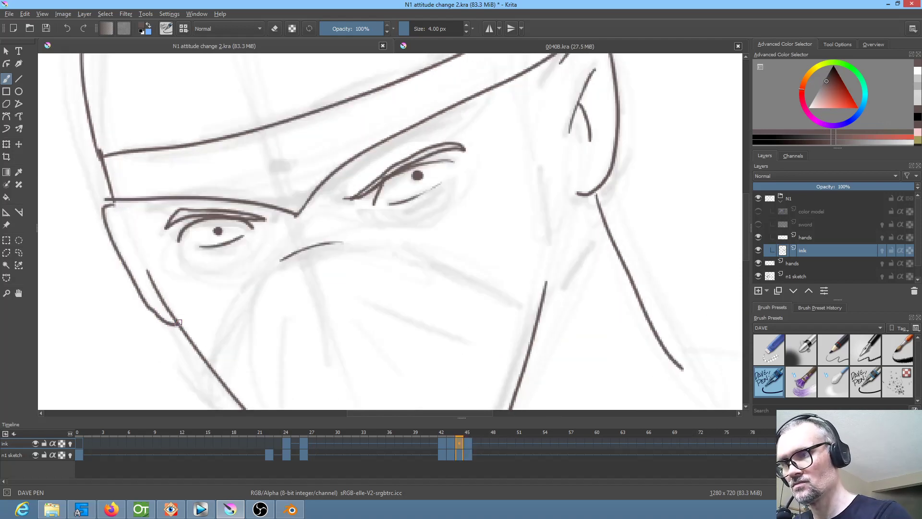
Step: Ink the far ear's outline and inner fold on frame 45
mouse_move(344, 280)
mouse_down()
mouse_move(387, 272)
mouse_move(394, 282)
mouse_up()
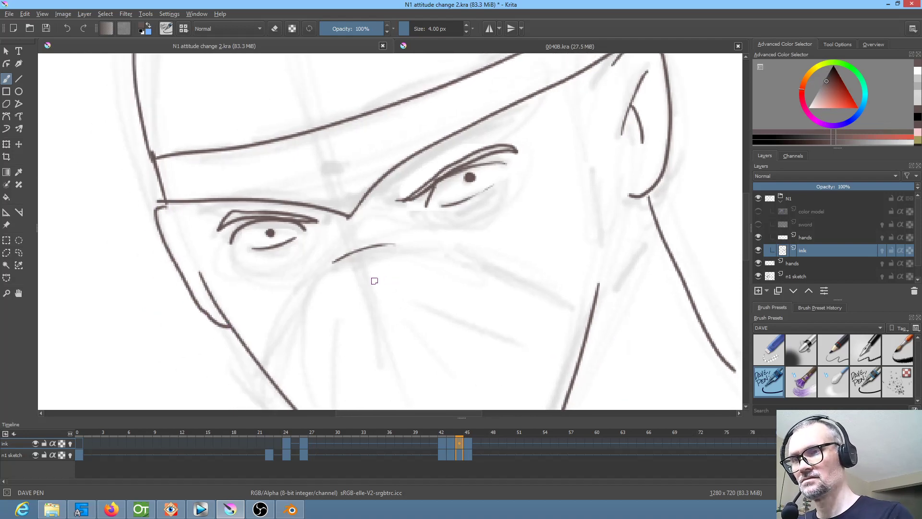
key(Right)
mouse_move(175, 203)
mouse_down()
mouse_move(146, 207)
mouse_move(155, 249)
mouse_move(236, 317)
mouse_up()
drag(162, 237, 199, 272)
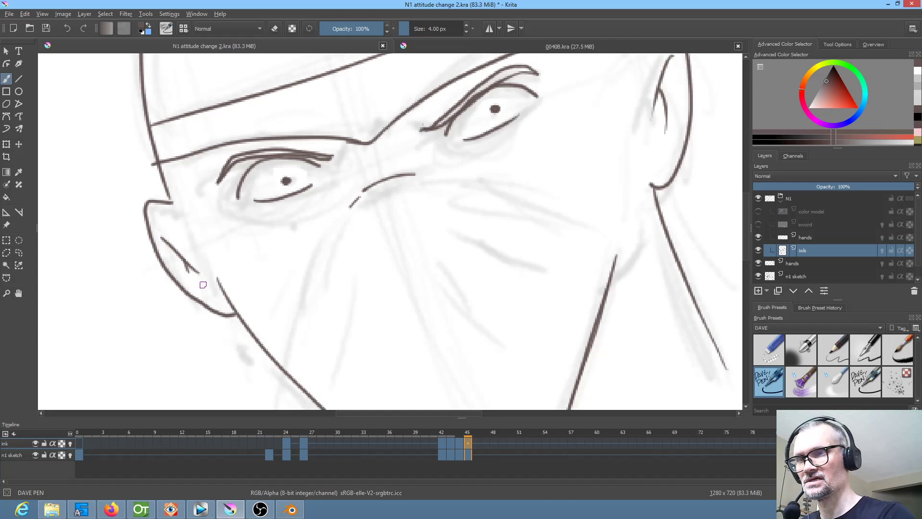
Step: Ink the mask's far-side edge from the nose bridge down to the jaw on frames 44 and 45
scroll(284, 220, down, 1)
scroll(284, 220, down, 3)
scroll(337, 241, up, 3)
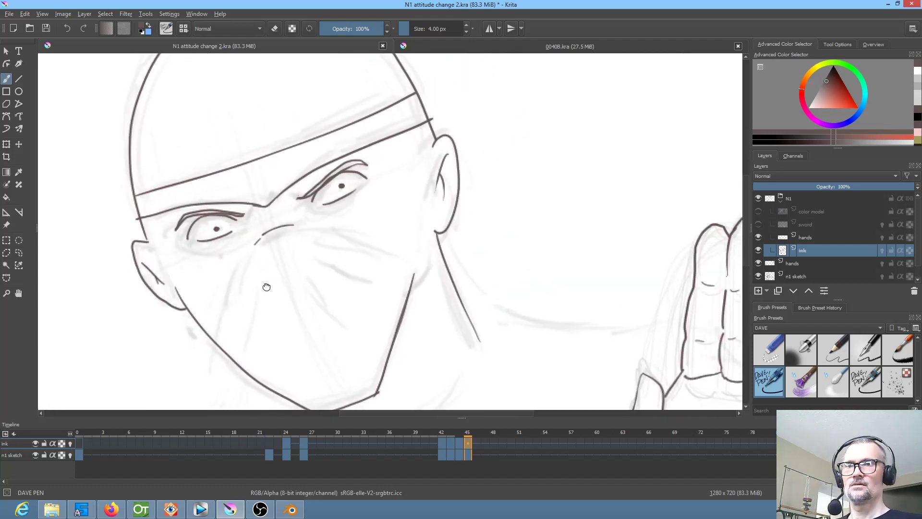
scroll(337, 241, down, 3)
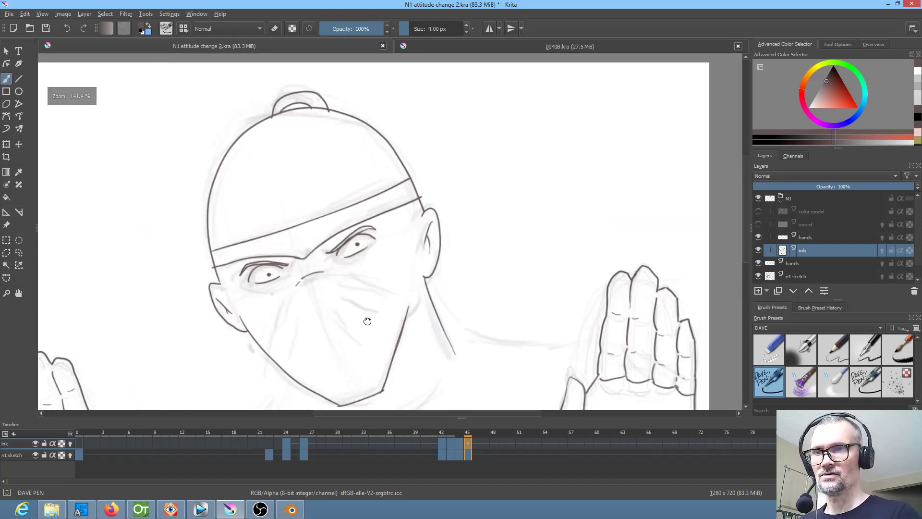
key(Left)
key(Left)
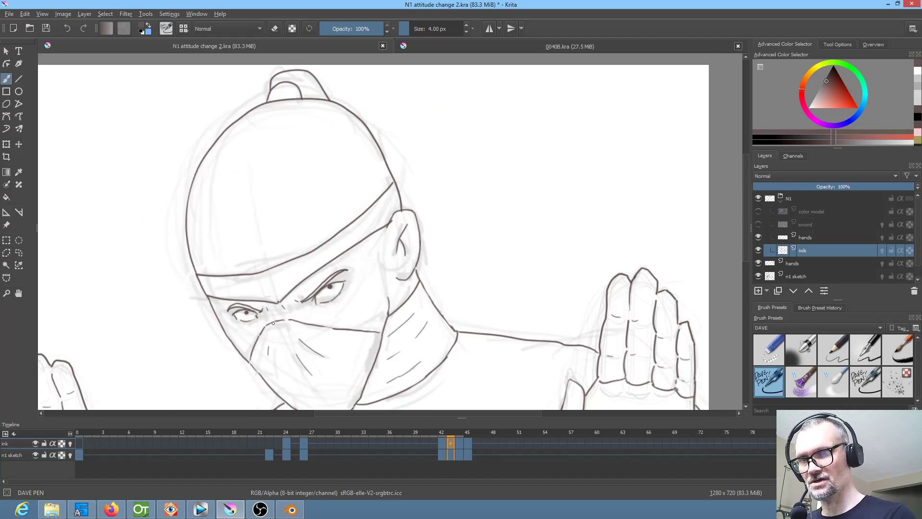
key(Right)
drag(283, 318, 261, 355)
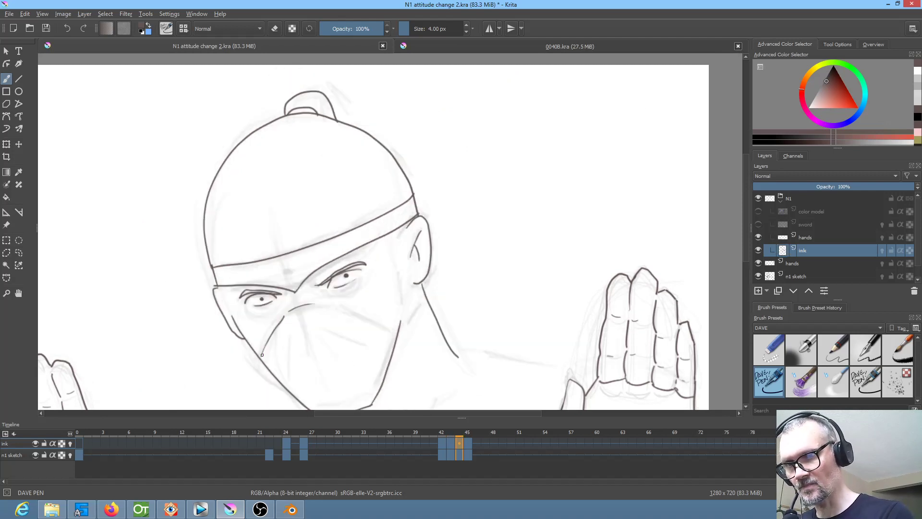
key(Right)
drag(291, 291, 266, 351)
key(Left)
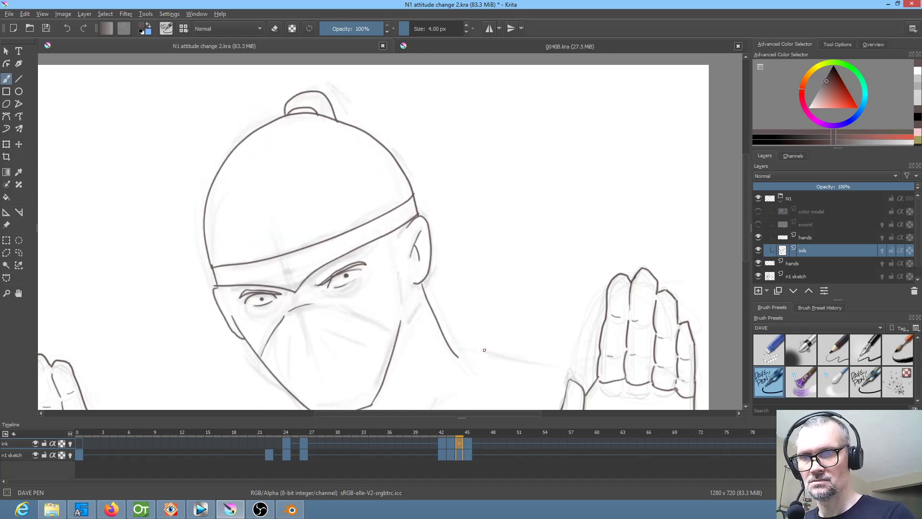
Step: Ink a short, nearly vertical fold line near the mask's far side on frame 44, following frame 43
key(Left)
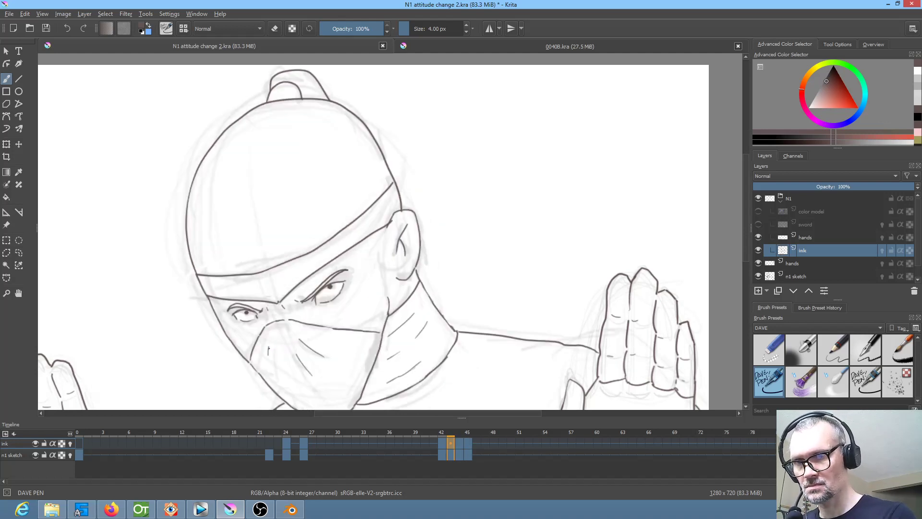
key(Left)
key(Right)
key(Right)
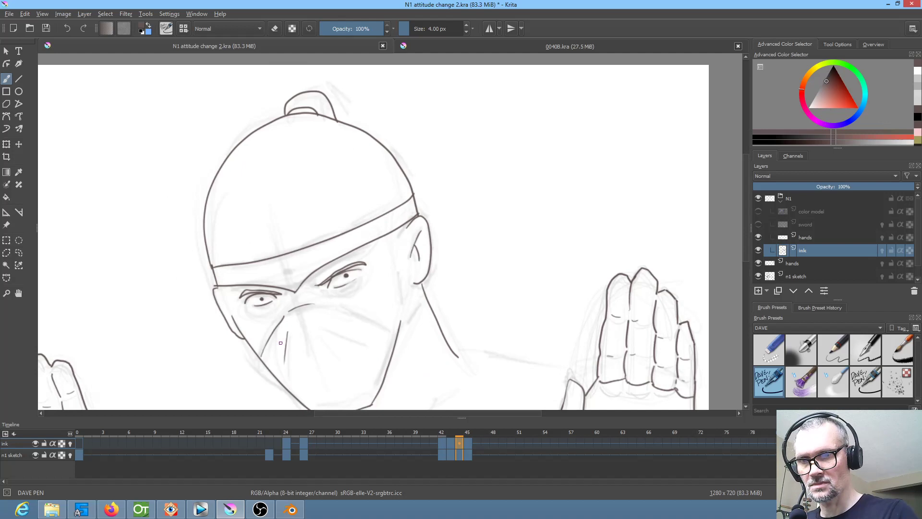
Step: Ink the mask's near-side top edge from the nose to the jaw corner on frames 45 and 44
key(Right)
mouse_move(336, 275)
mouse_down()
mouse_move(397, 296)
mouse_move(406, 310)
mouse_up()
key(Left)
drag(327, 303, 386, 321)
Step: Ink two diagonal fold lines in the mask below the near eye on frame 44, using the neighbouring frames as reference
key(Left)
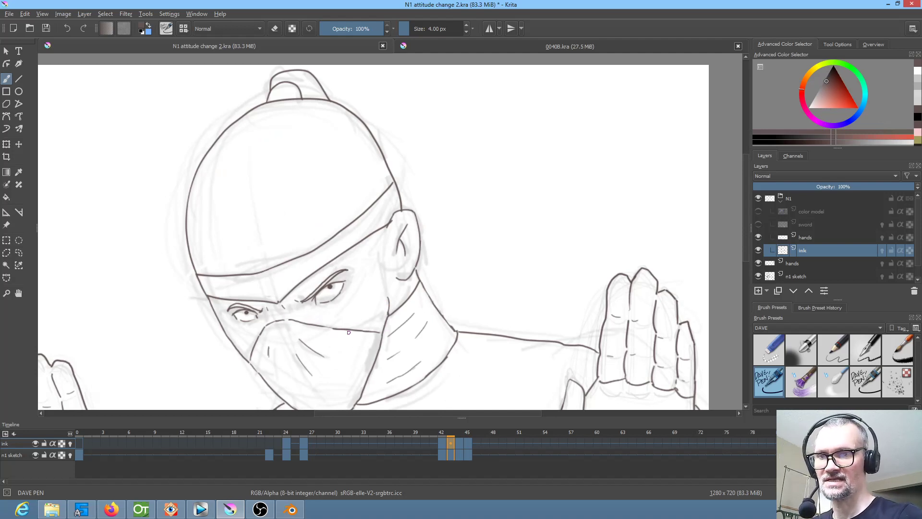
key(Right)
key(Right)
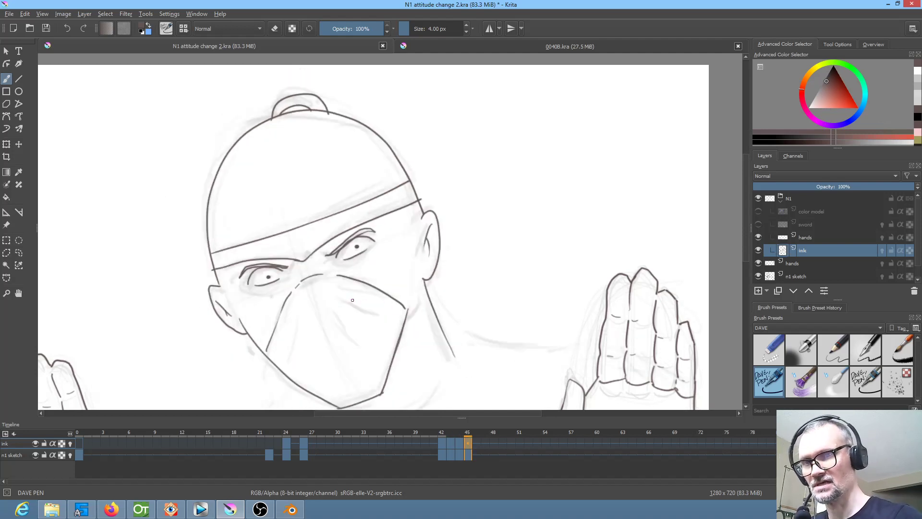
key(Left)
key(Left)
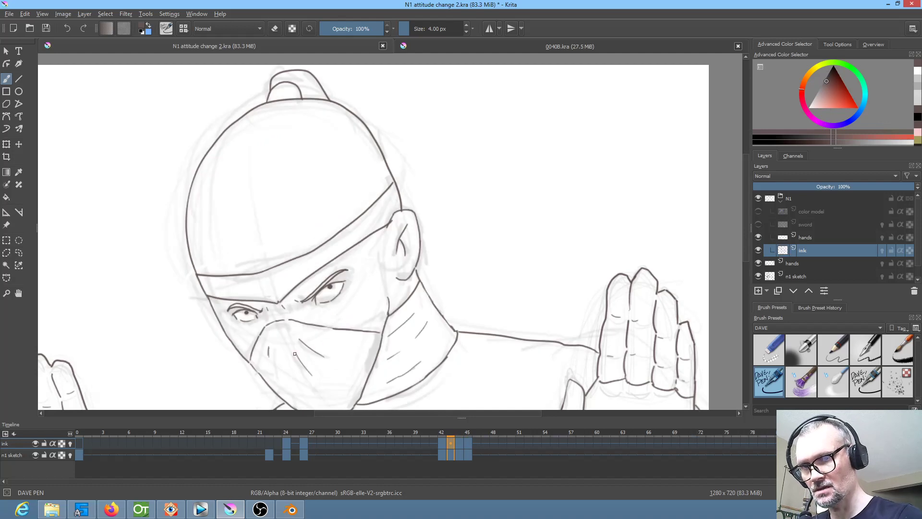
key(Right)
drag(320, 334, 349, 360)
drag(321, 318, 346, 331)
Step: Ink the diagonal fold lines in the mask below the near eye on frame 45
key(Right)
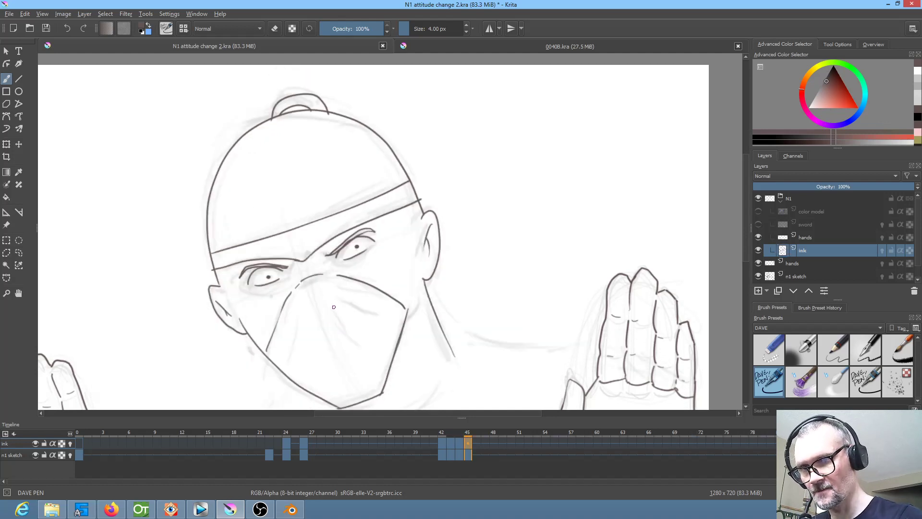
key(Left)
key(Left)
key(Right)
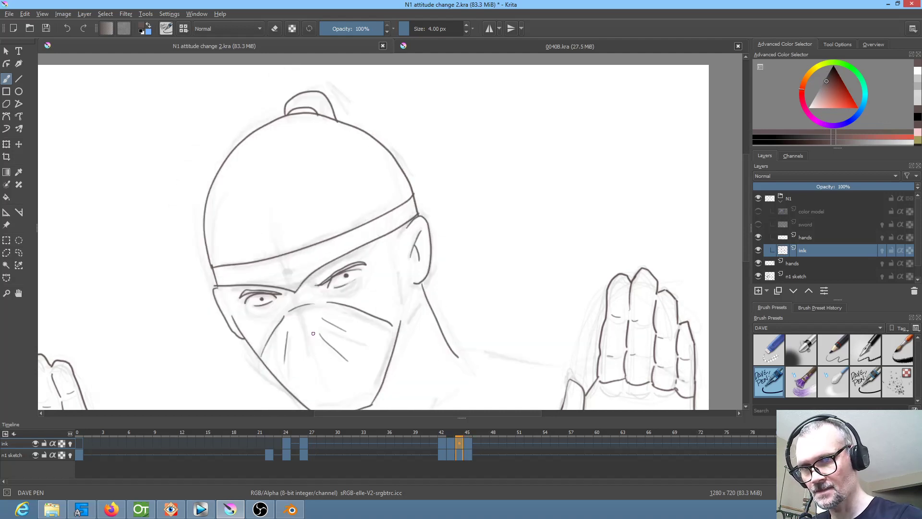
key(Right)
mouse_move(332, 305)
mouse_down()
mouse_move(348, 323)
mouse_move(353, 300)
mouse_move(380, 327)
mouse_up()
Step: Compare the mask folds across frames 43 to 45 and ink the nearly vertical fold on the mask's far side on frame 45
key(Left)
key(Left)
key(Left)
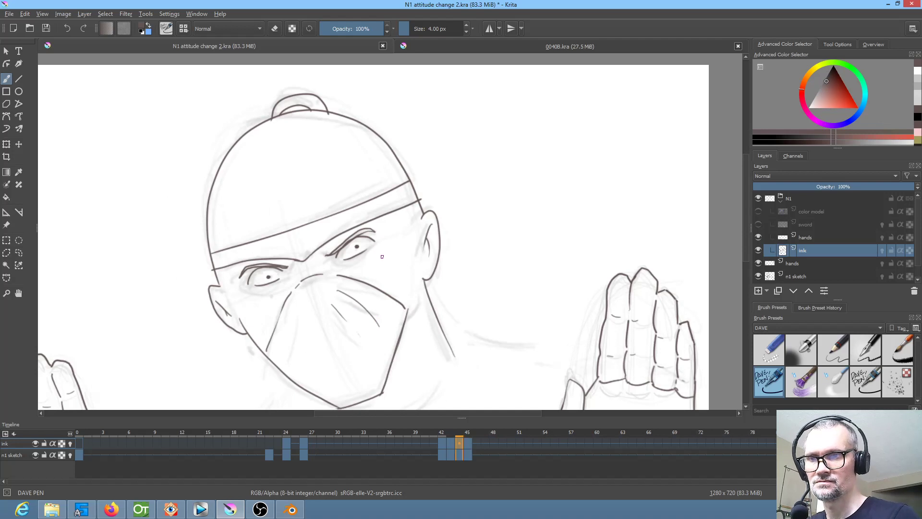
key(Right)
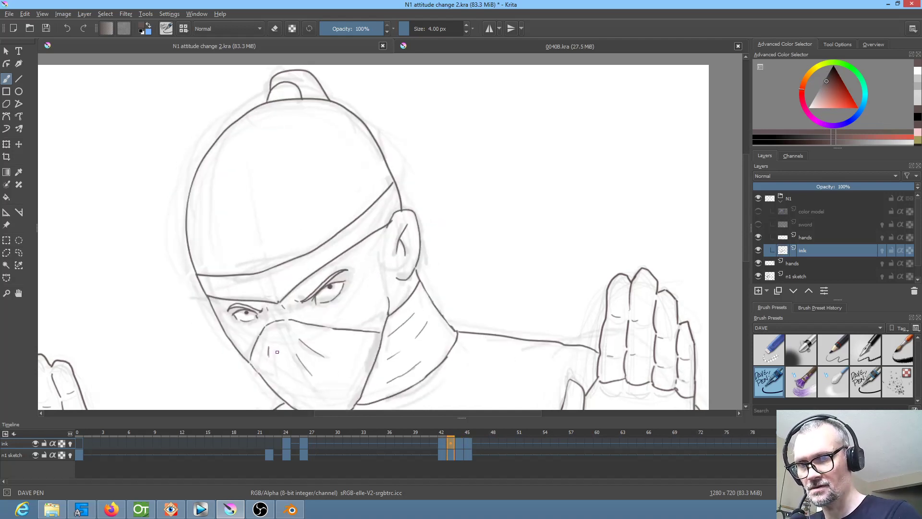
key(Right)
key(Right)
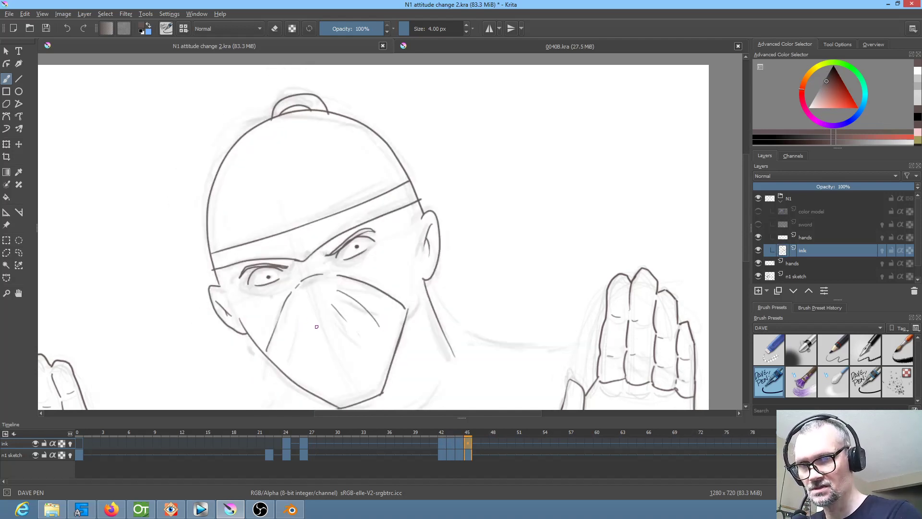
drag(302, 311, 301, 337)
Step: Ink the near-side jawline from the mask's corner to the neck below the ear on frames 44 and 45
drag(470, 283, 471, 289)
key(Left)
key(Left)
key(Right)
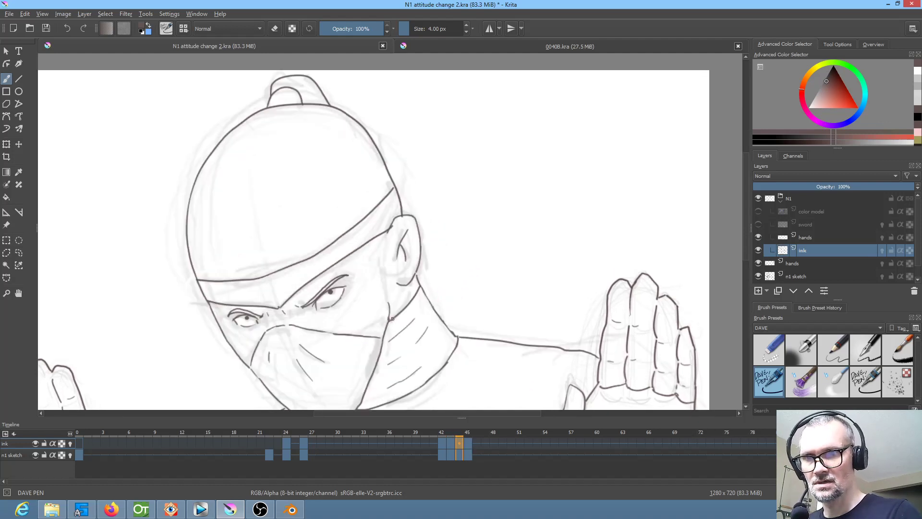
drag(403, 328, 427, 312)
key(Right)
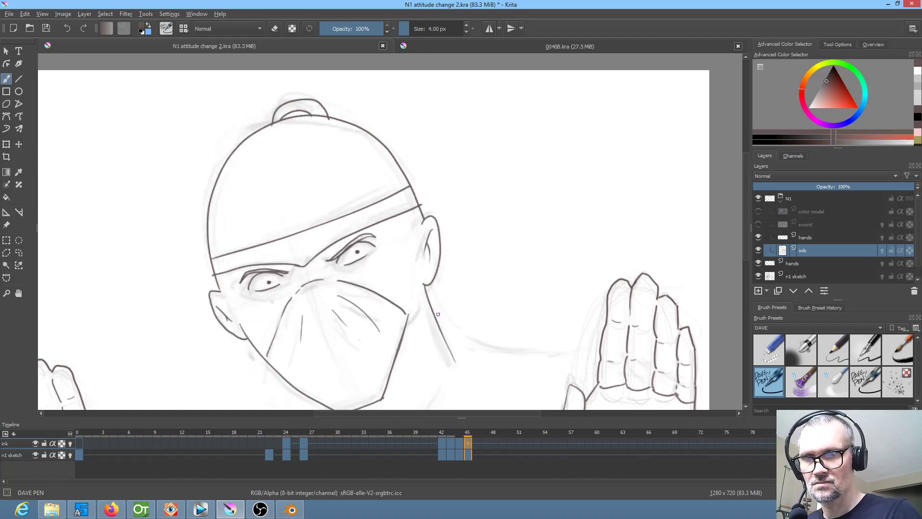
drag(409, 321, 429, 307)
Step: Flip back and forth through the inked frames to examine how the head turn moves
key(Left)
key(Left)
key(Left)
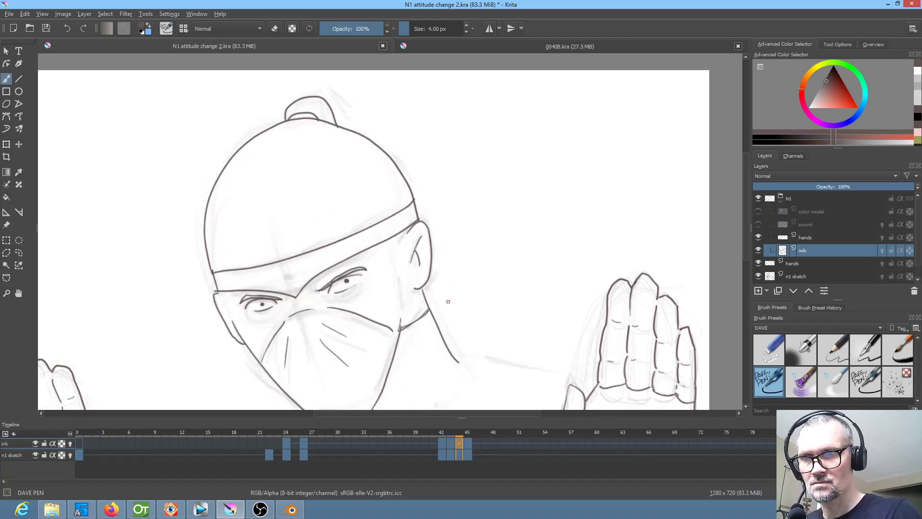
key(Right)
key(Right)
key(Right)
key(Left)
key(Left)
key(Right)
key(Right)
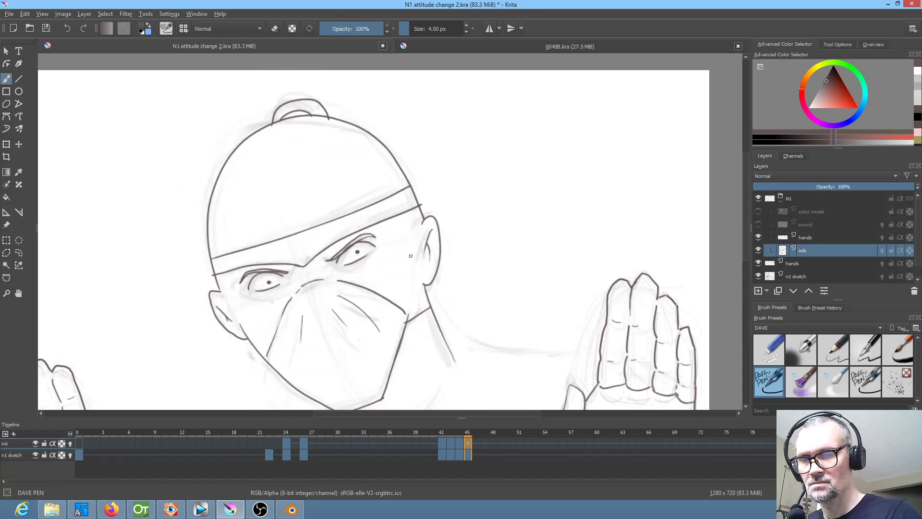
Step: Ink short crease lines beneath the eyes on frames 44 and 45, and return to frame 43
key(Left)
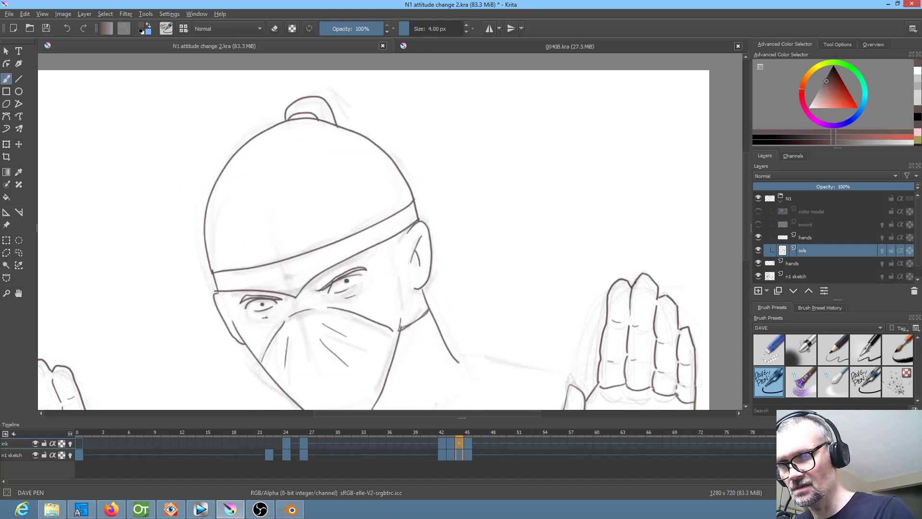
key(Right)
drag(360, 272, 366, 270)
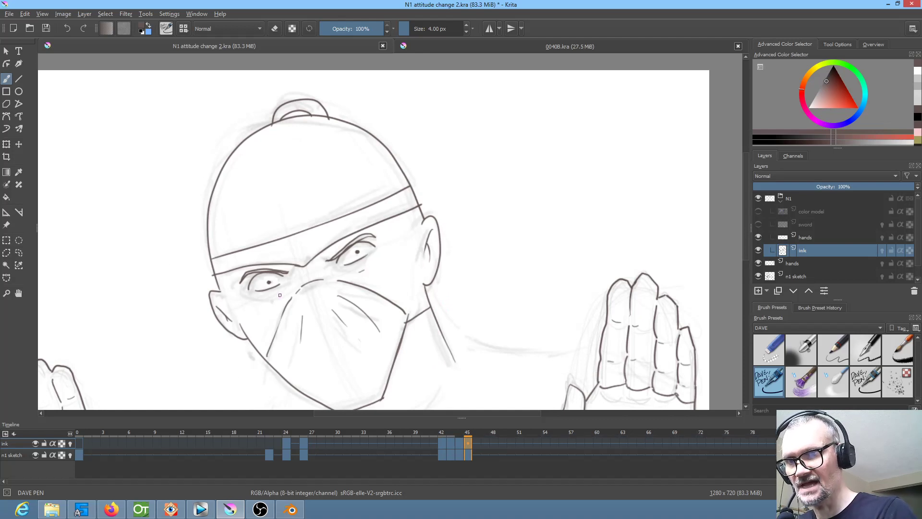
key(Left)
key(Left)
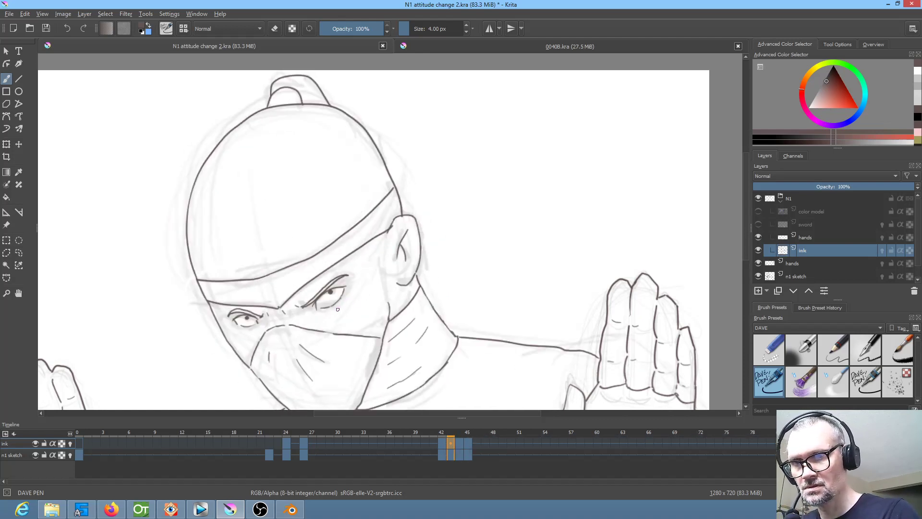
Step: Ink the short collar edge curving from beneath the mask's chin toward the far shoulder on frame 44, comparing with frame 43
key(Right)
key(Right)
key(Left)
key(Left)
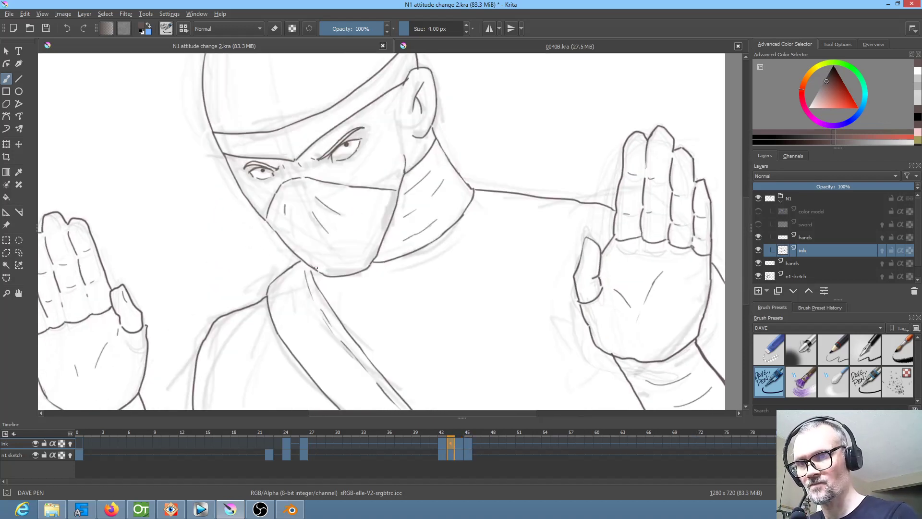
key(Right)
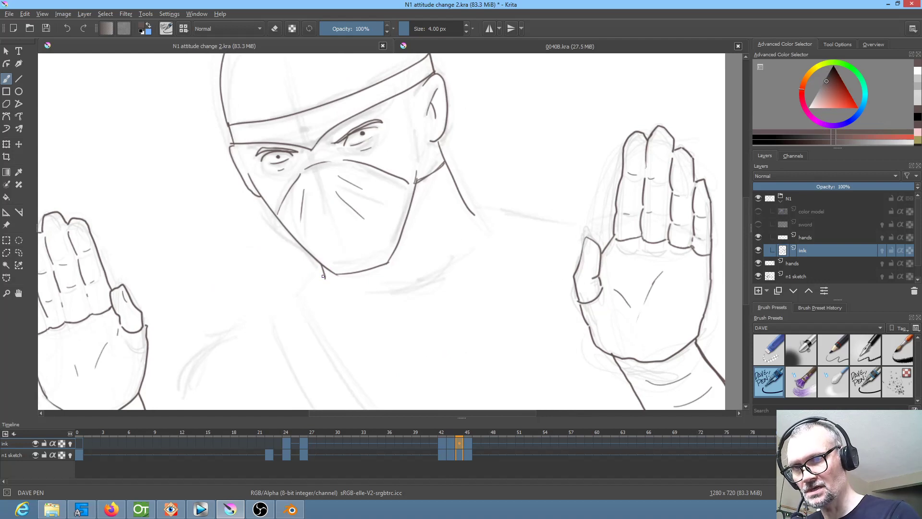
key(Left)
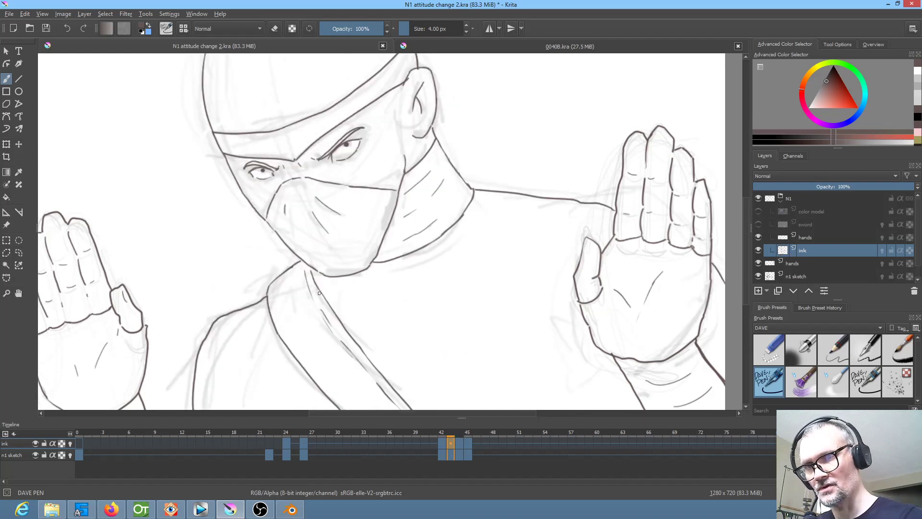
key(Right)
mouse_move(379, 382)
mouse_down()
mouse_move(362, 231)
mouse_move(370, 243)
mouse_up()
key(ctrl+z)
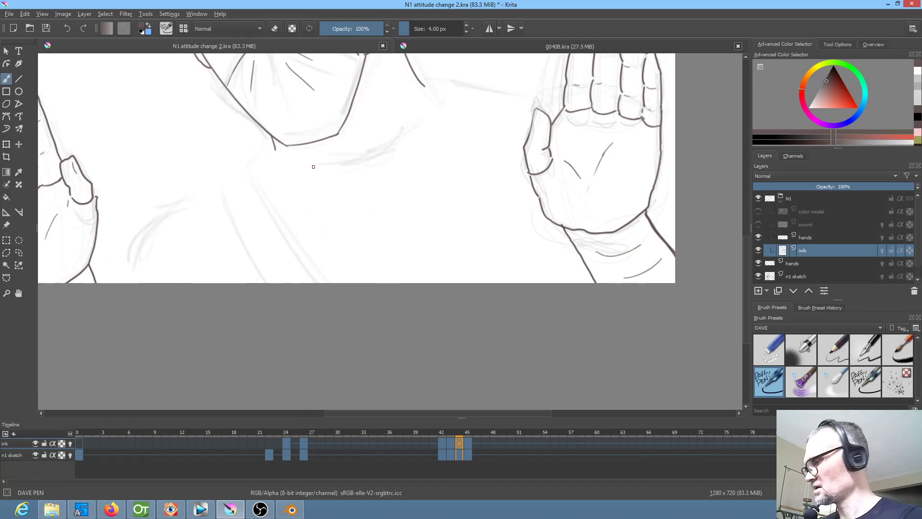
key(Left)
key(Right)
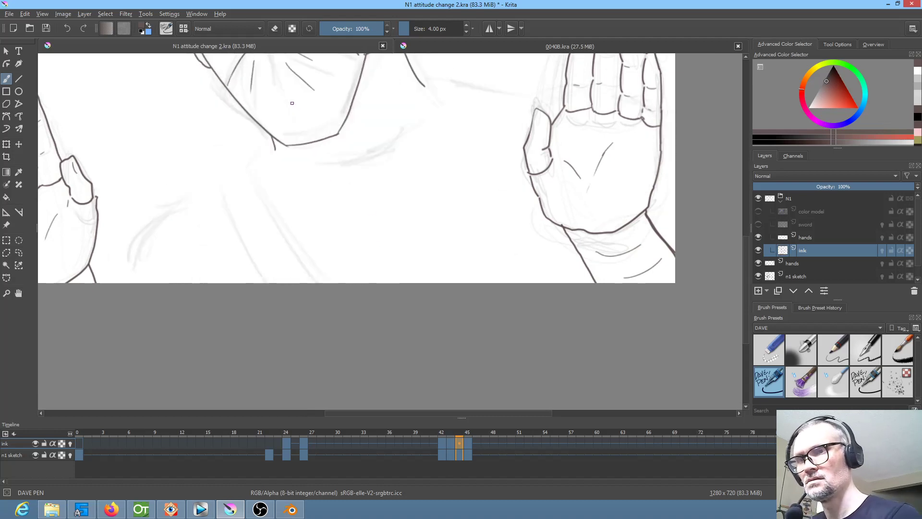
drag(271, 141, 236, 169)
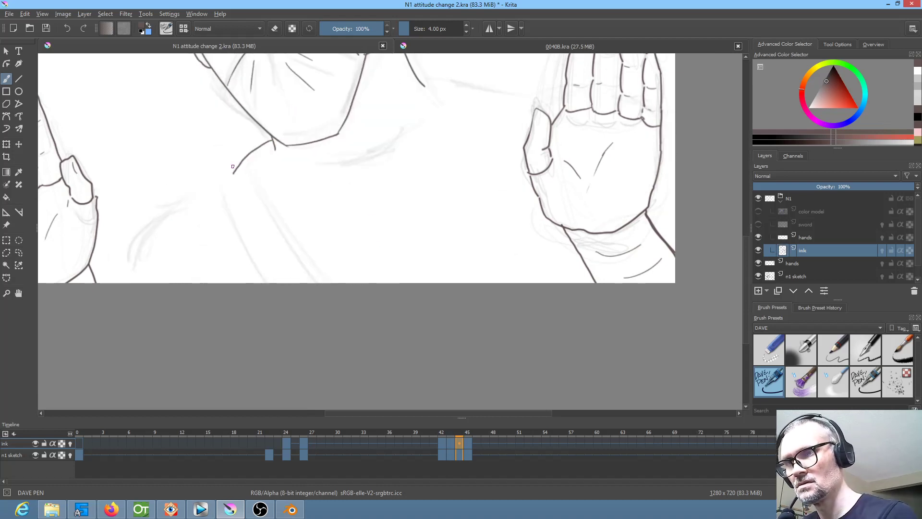
key(Left)
key(Right)
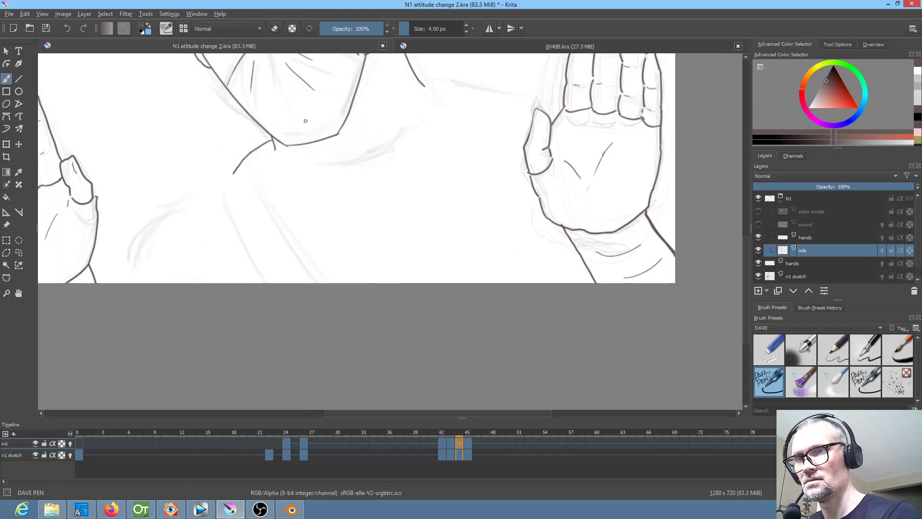
Step: Ink the matching collar edge from the jaw toward the far shoulder on frame 45 and compare it with the earlier frames
key(Right)
mouse_move(261, 115)
mouse_down()
mouse_move(258, 131)
mouse_move(213, 160)
mouse_up()
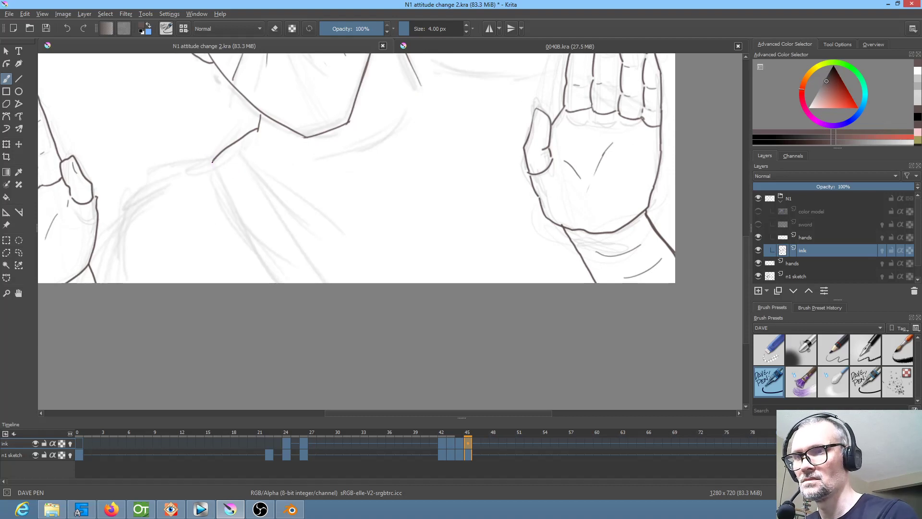
key(Left)
key(Left)
key(Right)
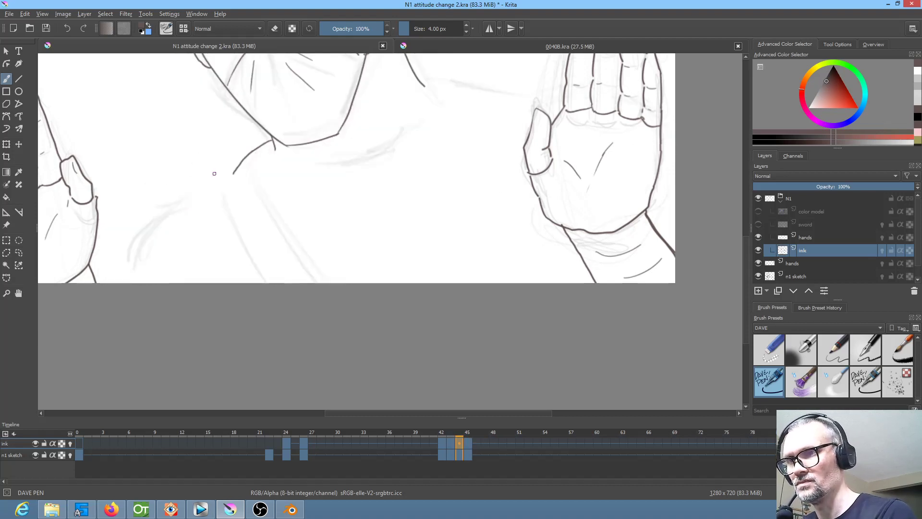
Step: Ink the far shoulder outline from the collar down the upper arm to the canvas edge on frames 44 and 45
key(Left)
key(Right)
drag(218, 188, 172, 209)
key(Left)
key(Right)
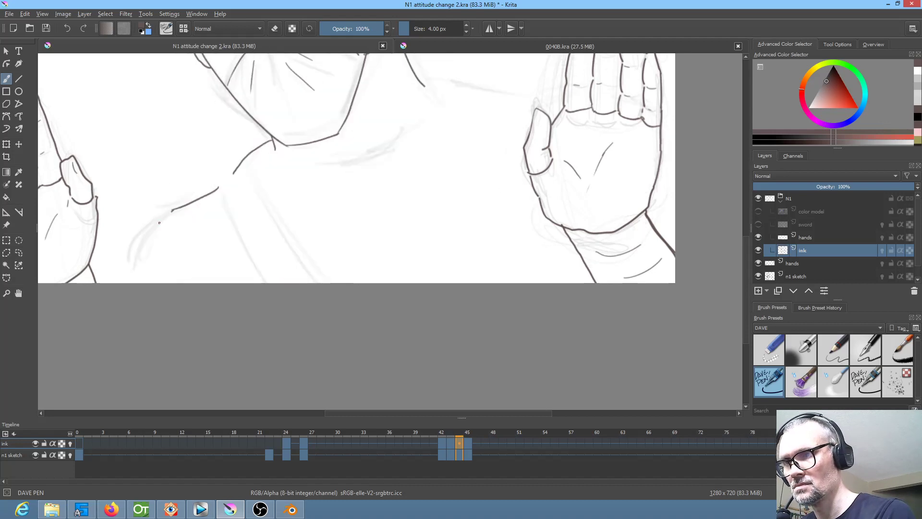
key(Right)
key(Left)
key(Right)
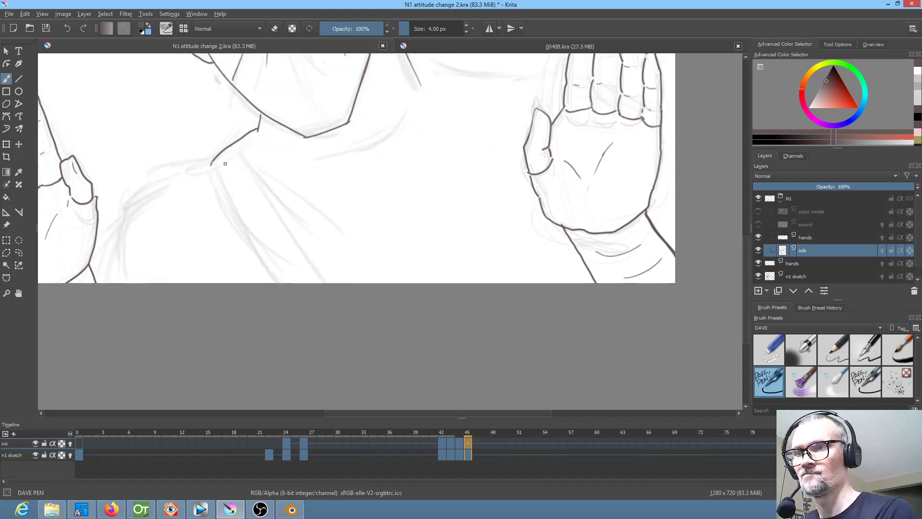
mouse_move(204, 167)
mouse_down()
mouse_move(151, 193)
mouse_move(130, 234)
mouse_move(133, 282)
mouse_up()
key(Left)
key(Left)
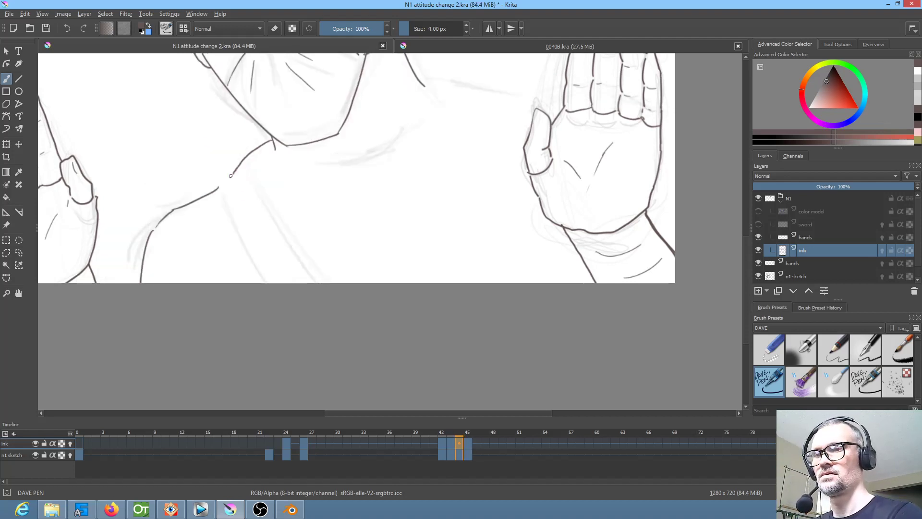
Step: Ink the outer edge of the diagonal lapel band from the shoulder to the canvas edge on frames 44 and 45
key(Right)
drag(222, 194, 271, 282)
key(Right)
drag(215, 177, 269, 280)
key(Left)
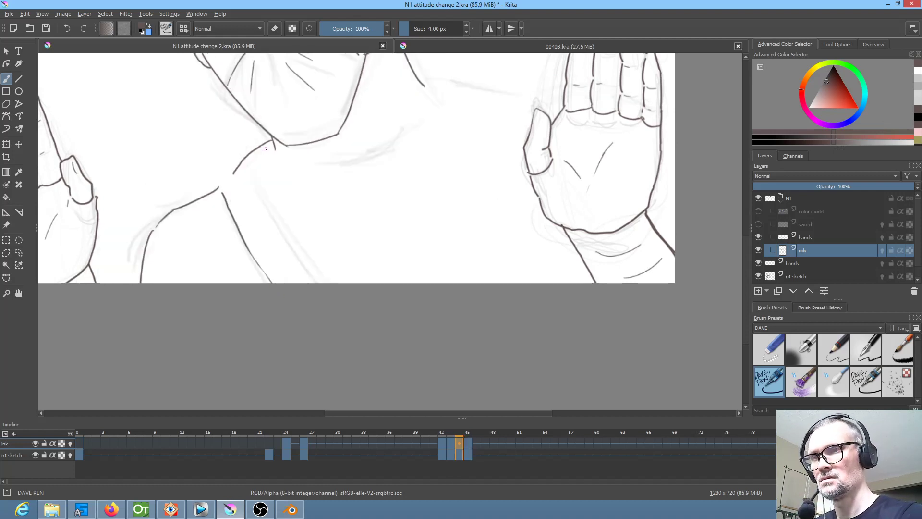
Step: Ink the inner edge of the diagonal lapel band from below the chin to the canvas edge on frames 44 and 45
key(Left)
key(Right)
drag(264, 154, 333, 278)
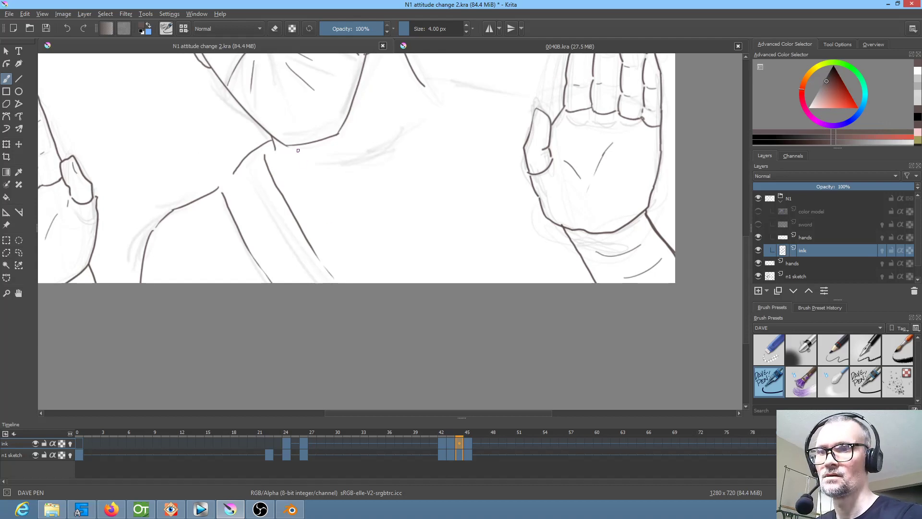
key(Right)
drag(255, 150, 348, 298)
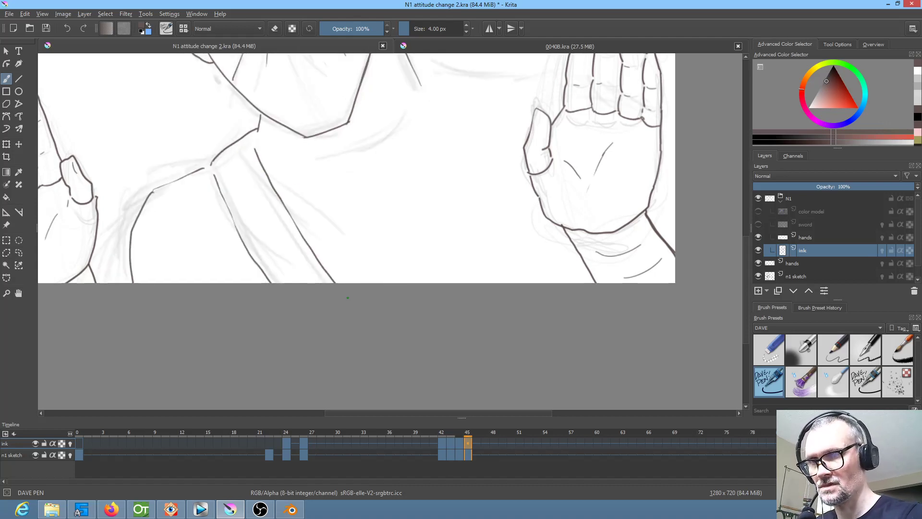
Step: Close the gaps at the collar corners and ink the seam line inside the lapel band on frame 44
drag(478, 233, 495, 288)
key(Left)
key(Left)
key(Left)
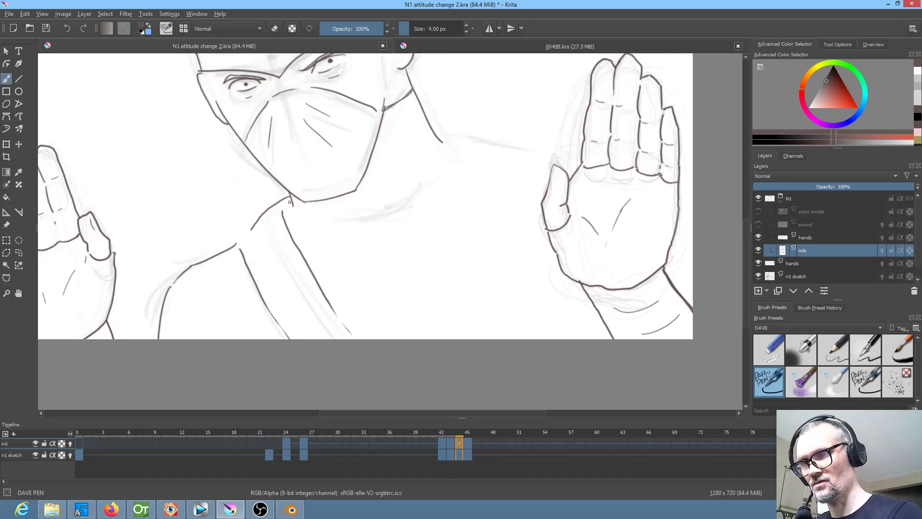
key(Right)
key(Right)
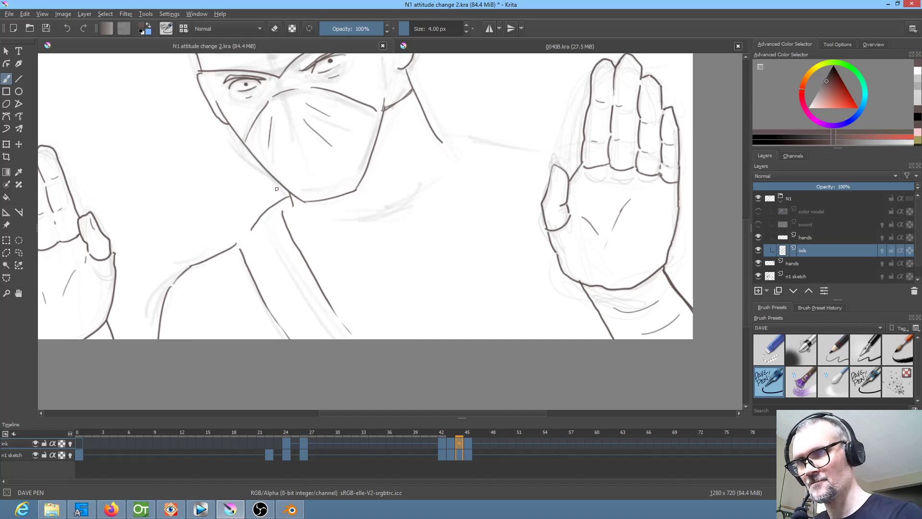
mouse_move(283, 221)
mouse_down()
mouse_move(290, 203)
mouse_move(290, 254)
mouse_move(354, 339)
mouse_up()
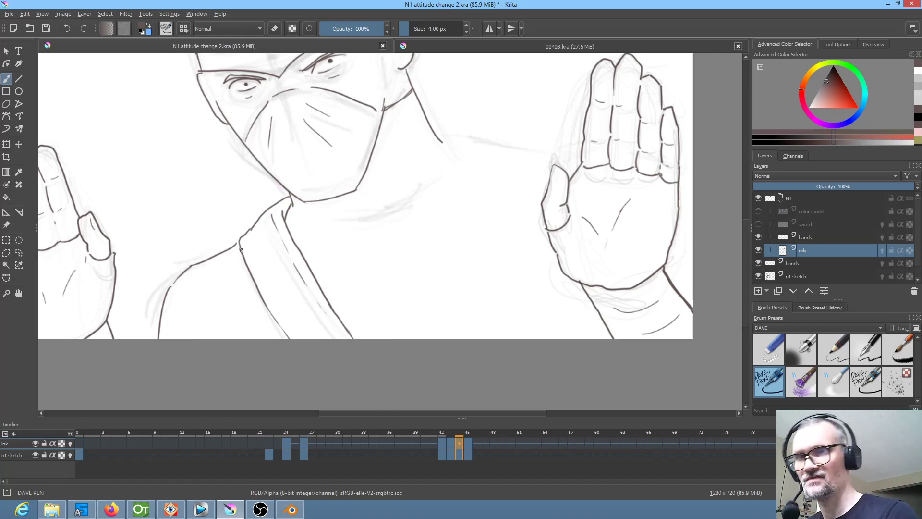
Step: Close the collar corner and ink the seam lines inside the lapel band on frame 45
key(period)
drag(229, 222, 256, 290)
drag(268, 194, 312, 293)
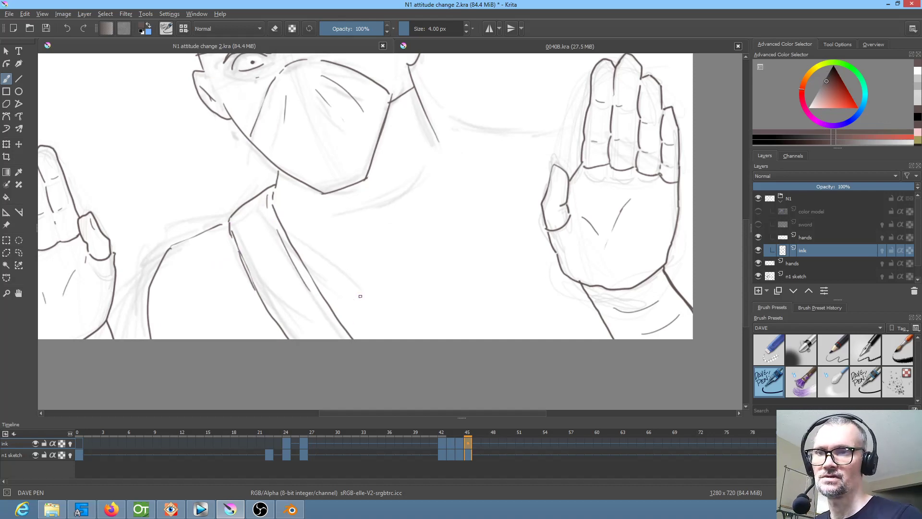
Step: Flip back and forth through frames 42 to 45 to examine how the collar, lapel and shoulder lines move
key(Left)
key(Left)
key(Left)
key(Right)
key(Right)
key(Right)
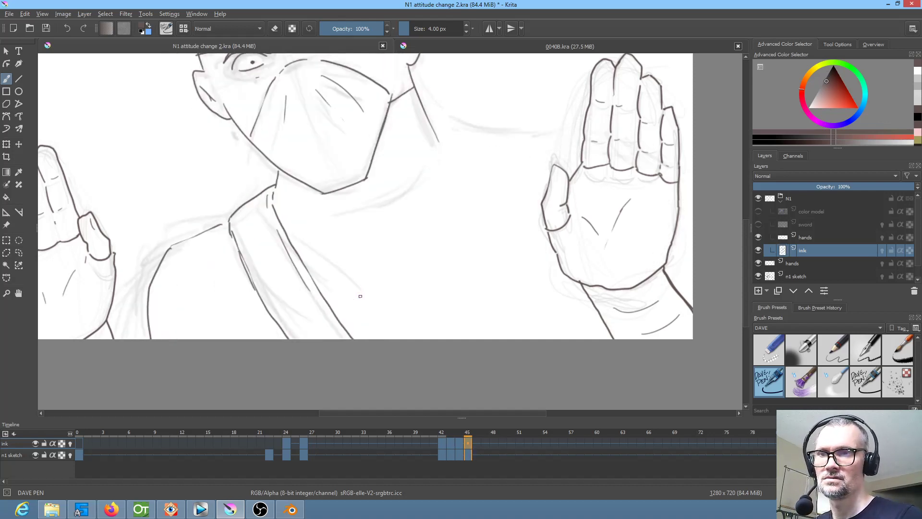
key(Left)
key(Left)
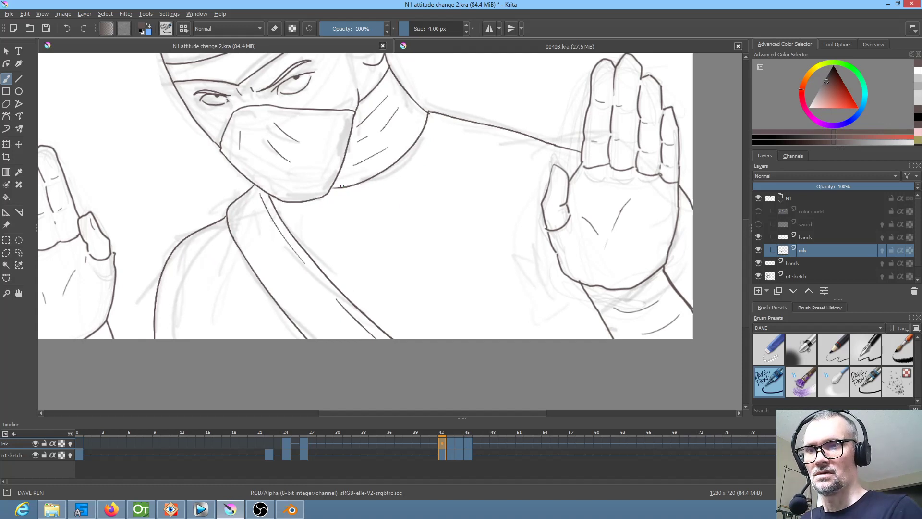
Step: Ink the curved neckline from the collar beneath the mask around to the near side of the neck on frames 44 and 45
key(Right)
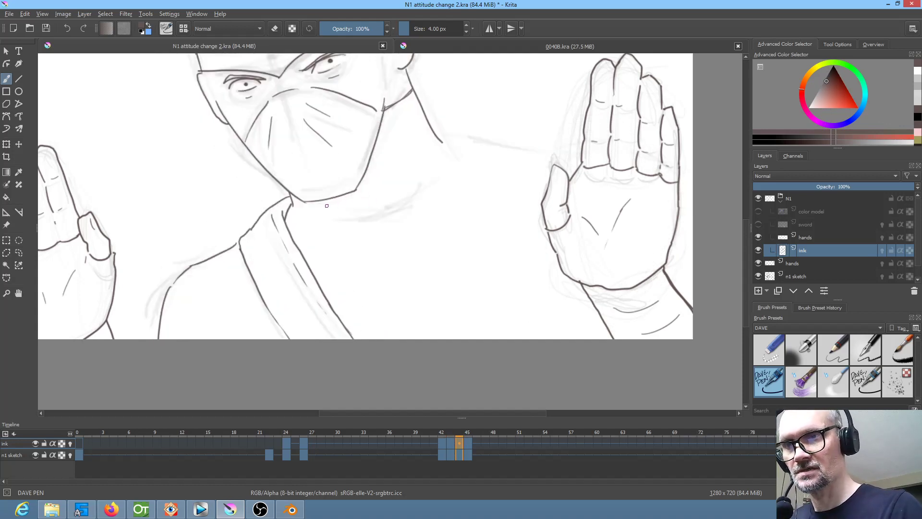
mouse_move(312, 208)
mouse_down()
mouse_move(360, 201)
mouse_move(409, 179)
mouse_move(437, 146)
mouse_up()
key(Right)
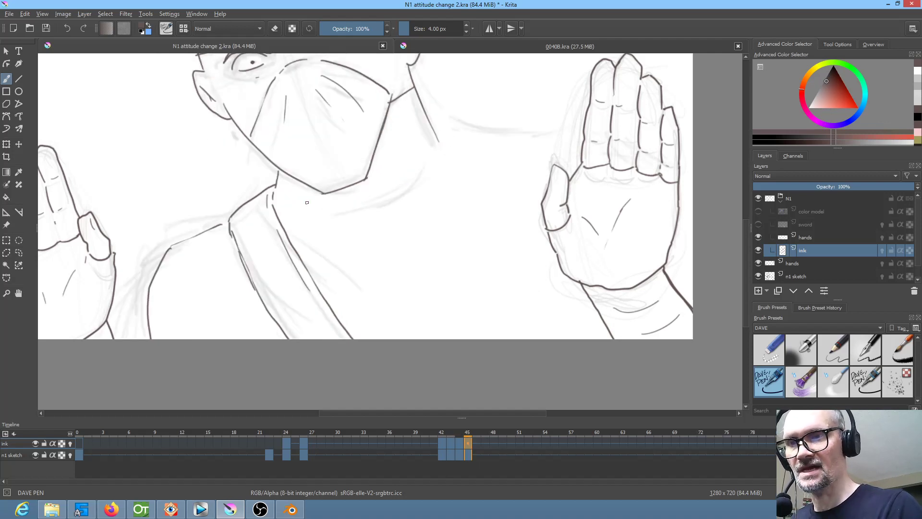
mouse_move(285, 194)
mouse_down()
mouse_move(366, 196)
mouse_move(437, 145)
mouse_up()
key(Left)
key(Left)
key(Left)
Step: Start the short crease lines on the neck wrap below the ear on frames 44 and 45, using frame 43 as reference
scroll(476, 145, down, 2)
key(Right)
key(Right)
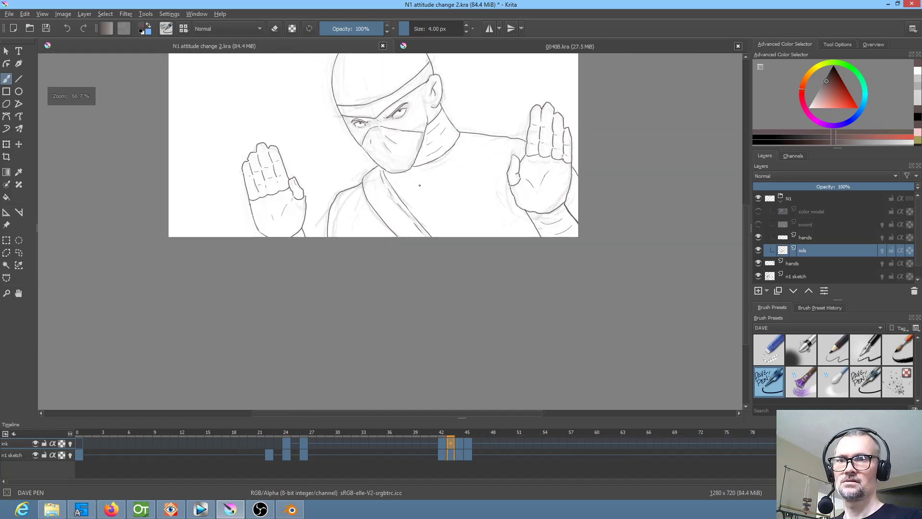
key(Right)
key(Left)
key(Left)
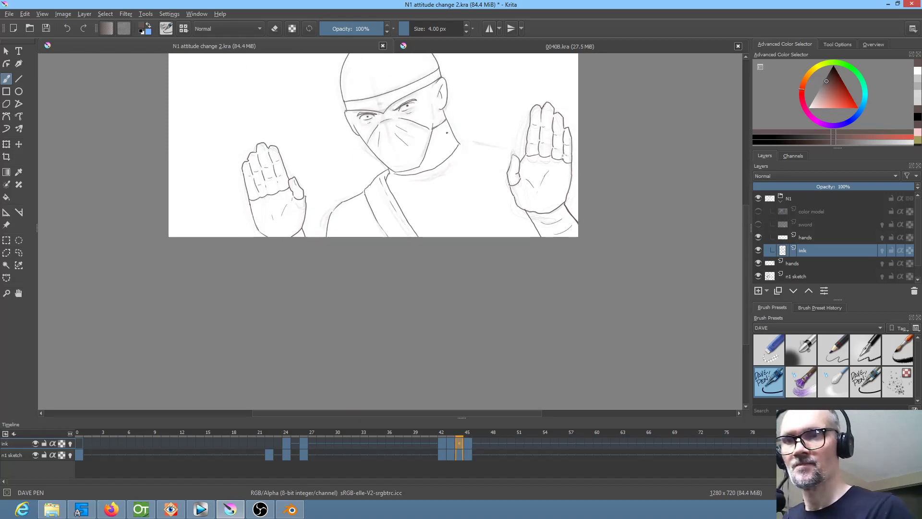
key(Right)
key(Right)
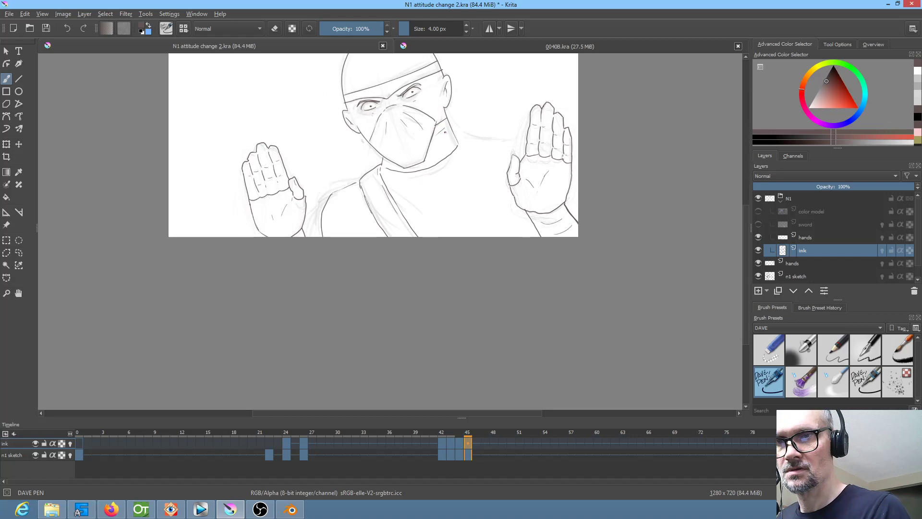
key(Left)
key(Left)
key(Left)
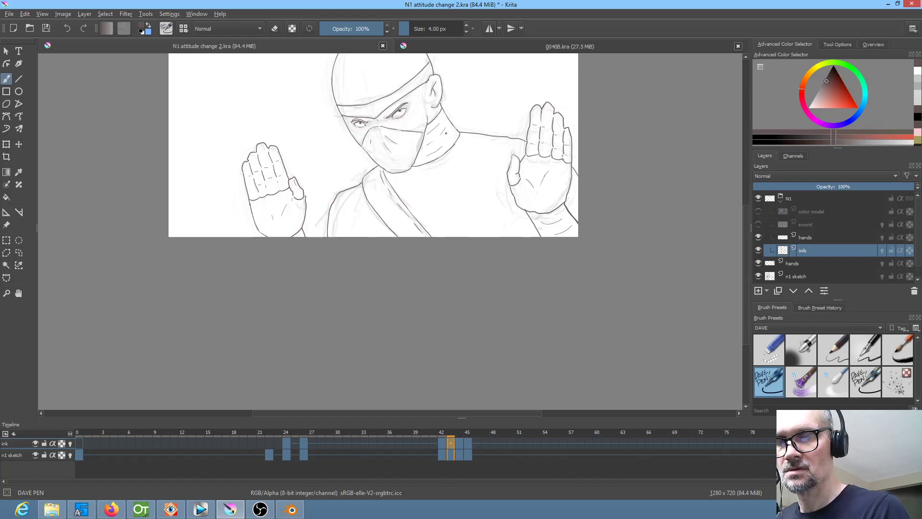
Step: Add the remaining creases lower on the neck wrap on frames 44 and 45, checking them against frame 43
key(Right)
key(Right)
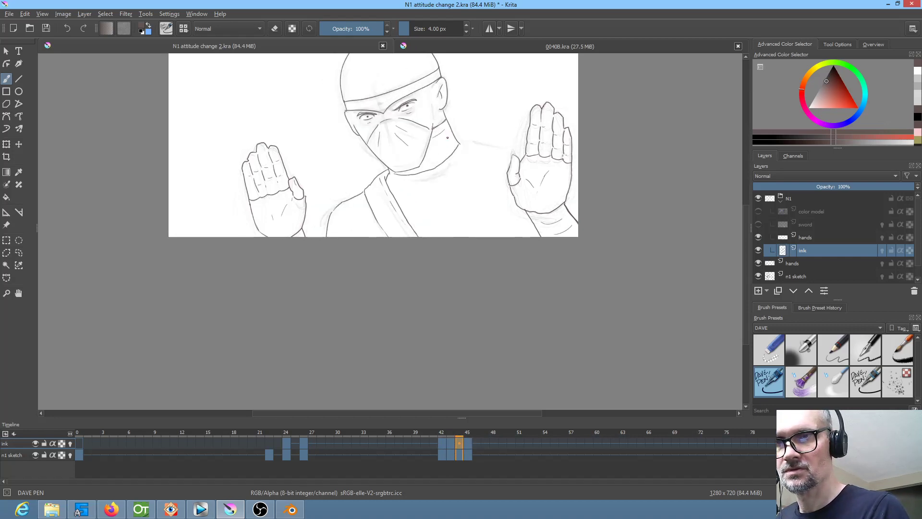
key(Right)
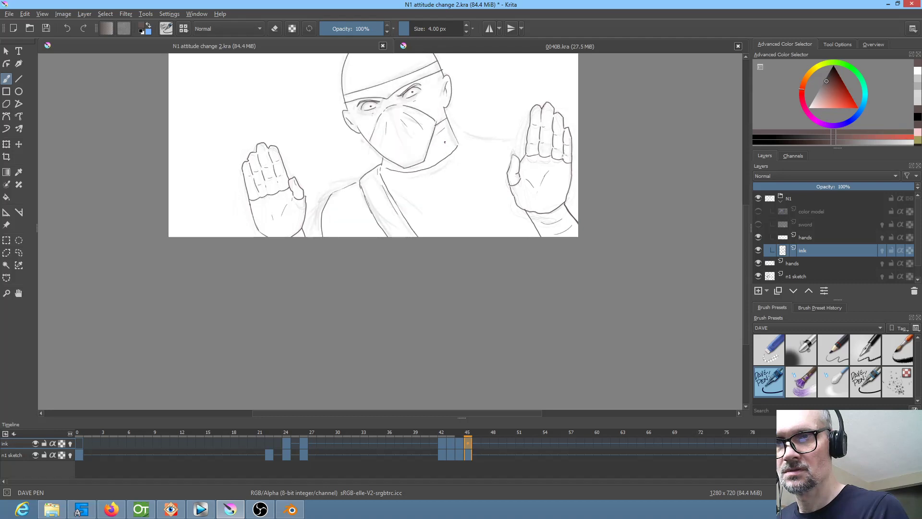
key(Left)
key(Left)
key(Left)
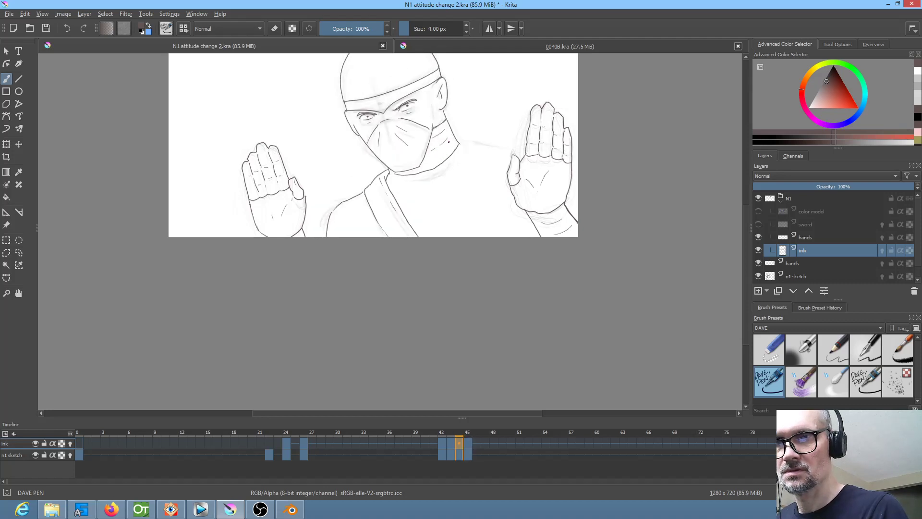
key(Right)
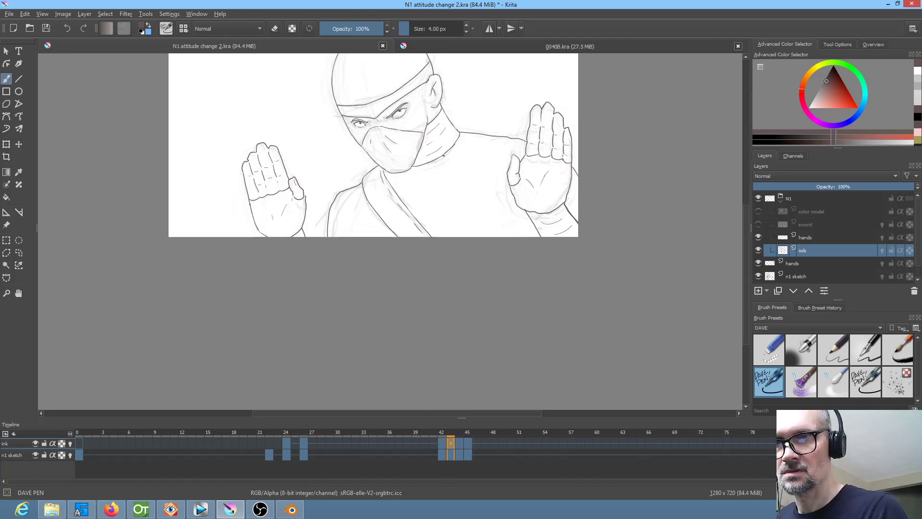
key(Right)
key(Right)
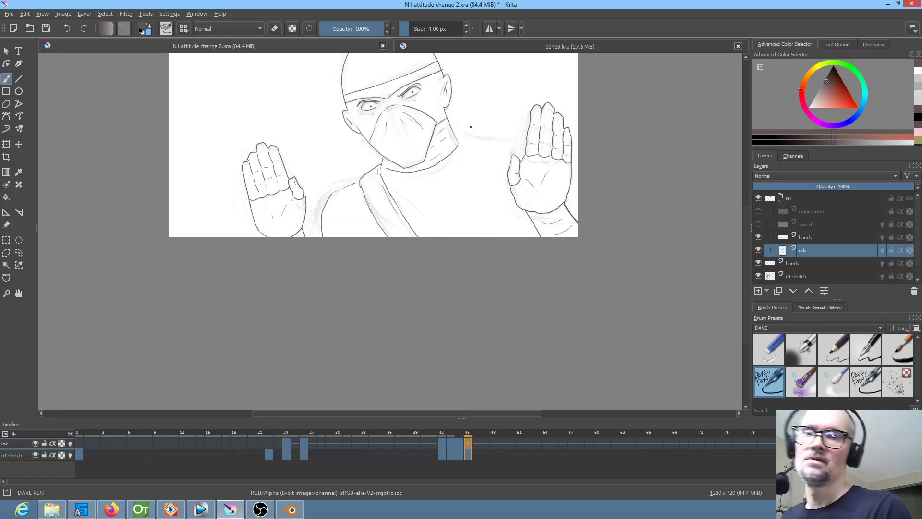
Step: Ink the near shoulder line from the base of the neck to the raised hand on frames 44 and 45
key(Left)
key(Left)
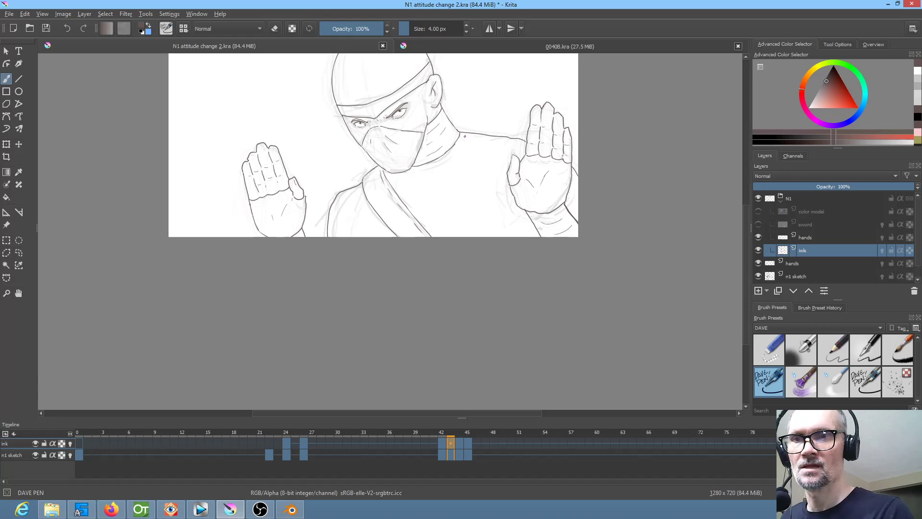
key(Right)
drag(502, 142, 525, 143)
key(Left)
key(Right)
key(Right)
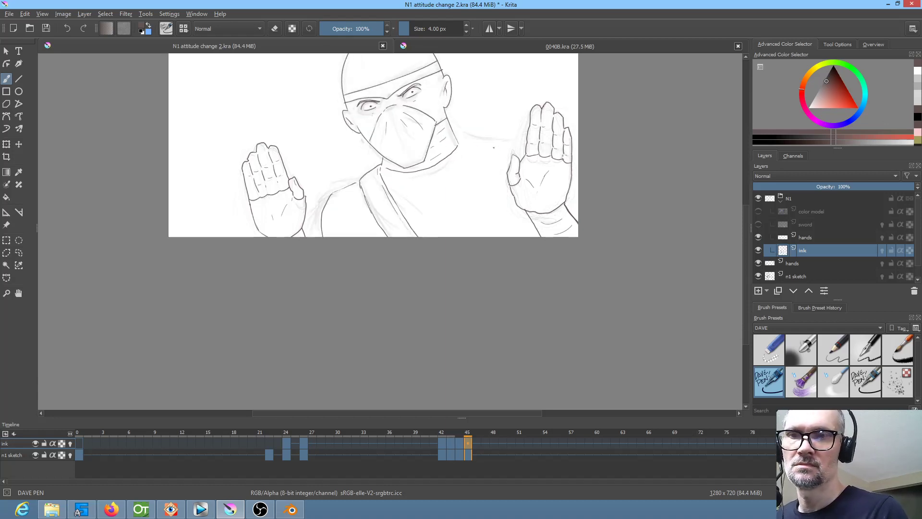
drag(458, 143, 523, 143)
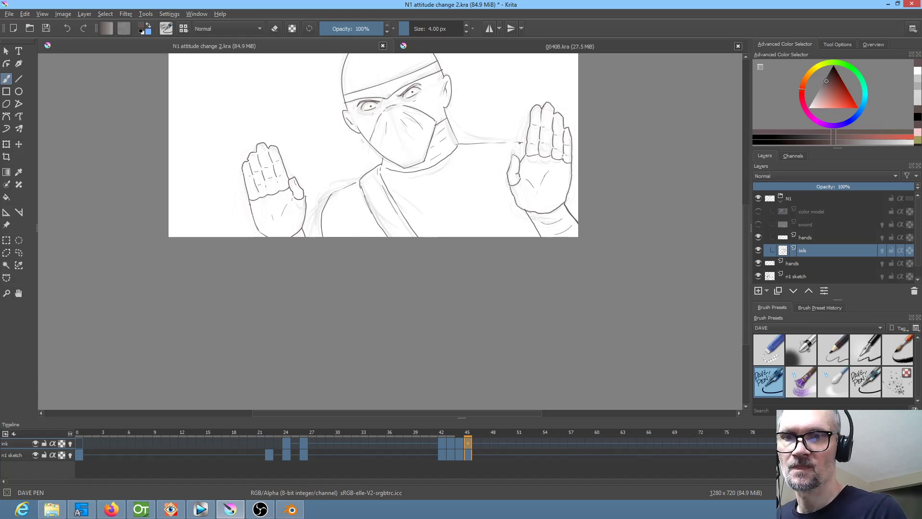
Step: Ink the short arm line behind the near raised hand at the canvas edge on frames 43, 44 and 45
key(Left)
key(Left)
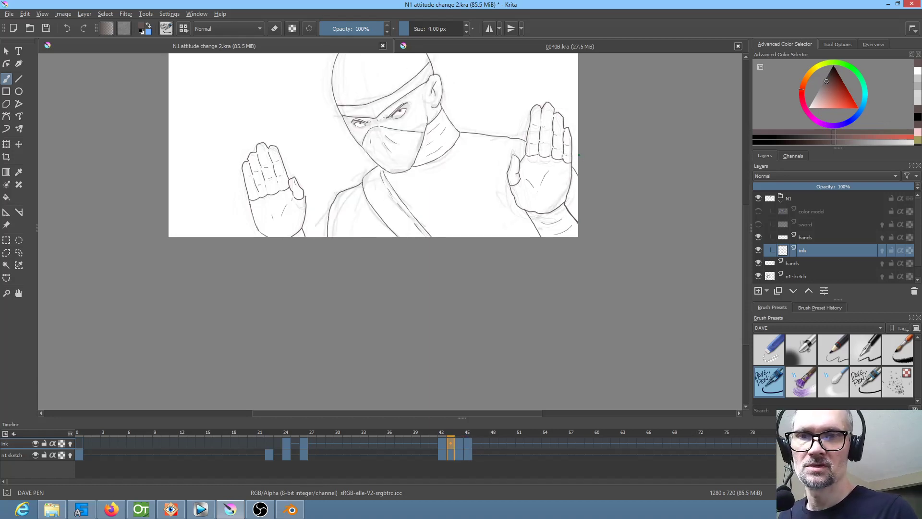
key(Right)
key(Left)
key(Left)
key(Right)
key(Right)
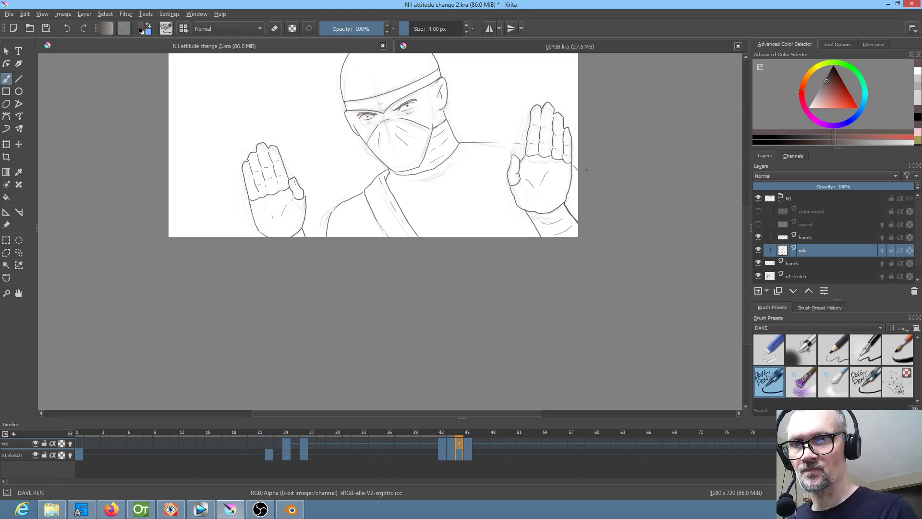
key(Right)
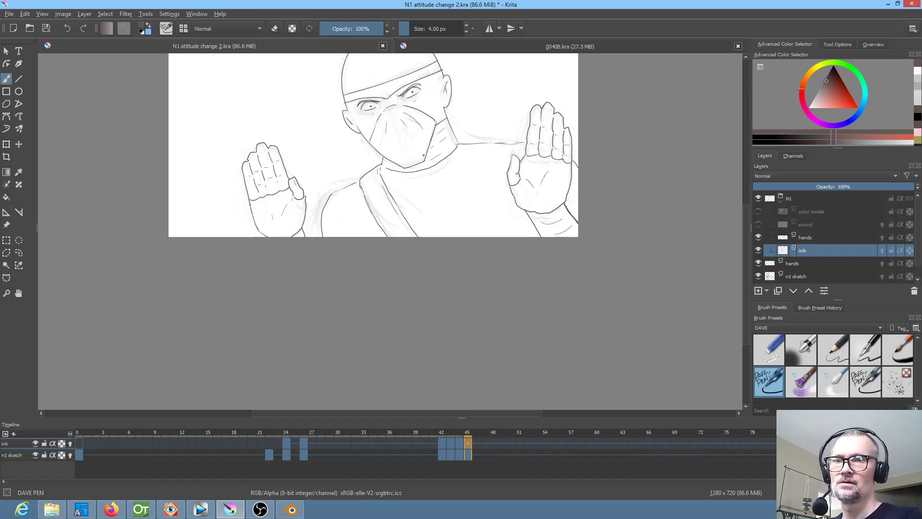
Step: Copy the ink layer's frame 42 drawing to frame 26 and its frame 43 drawing to frame 24
scroll(421, 156, down, 3)
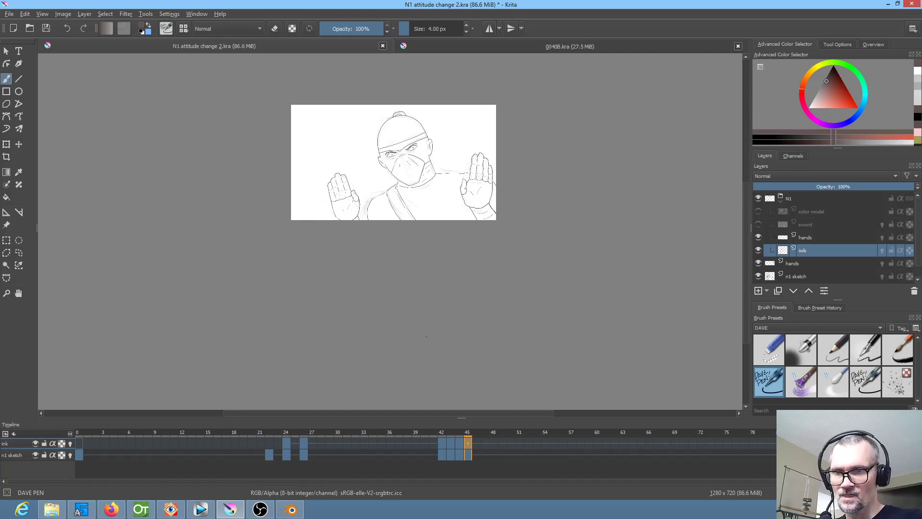
click(442, 443)
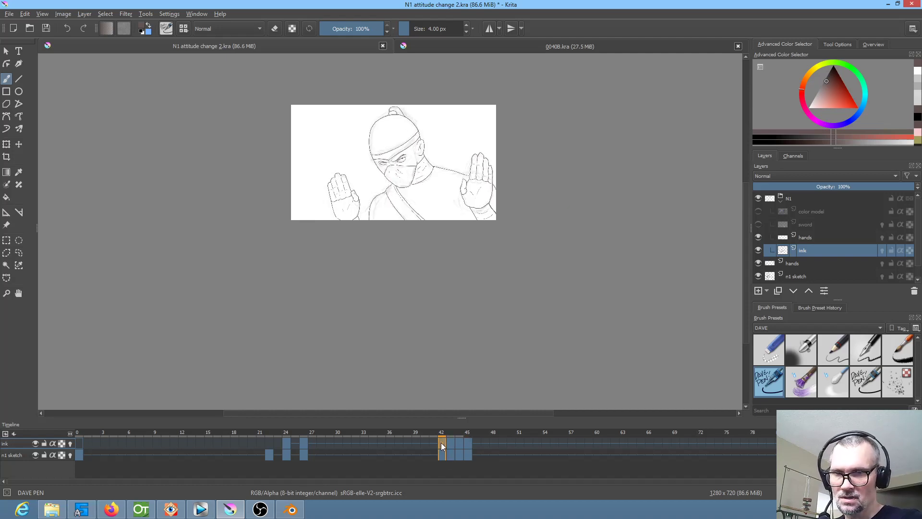
ctrl+click(303, 441)
click(303, 440)
click(448, 441)
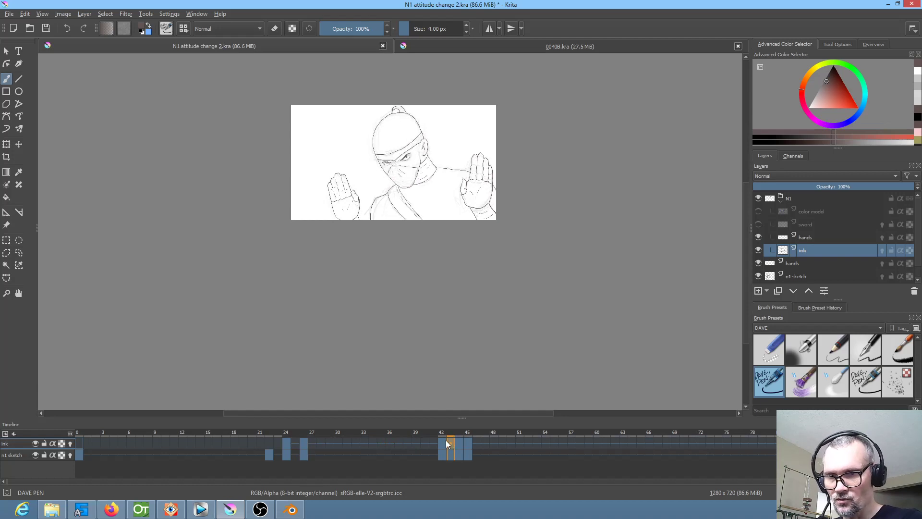
ctrl+click(286, 441)
Step: Copy the ink layer's frame 44 drawing to frame 22 and its frame 45 drawing to frame 0
click(460, 440)
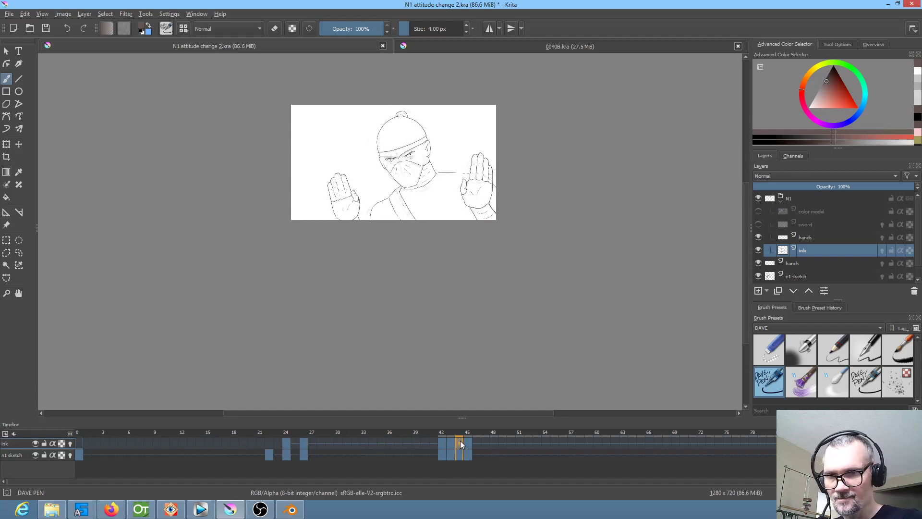
drag(457, 441, 270, 439)
click(470, 443)
mouse_move(468, 441)
mouse_down()
mouse_move(85, 427)
mouse_move(79, 443)
mouse_up()
Step: Look over the whole inked drawing at frame 0 and save the N1 attitude change 2 file
scroll(393, 239, up, 3)
mouse_move(517, 141)
mouse_down()
mouse_move(484, 261)
mouse_move(492, 283)
mouse_up()
scroll(506, 248, down, 2)
key(space)
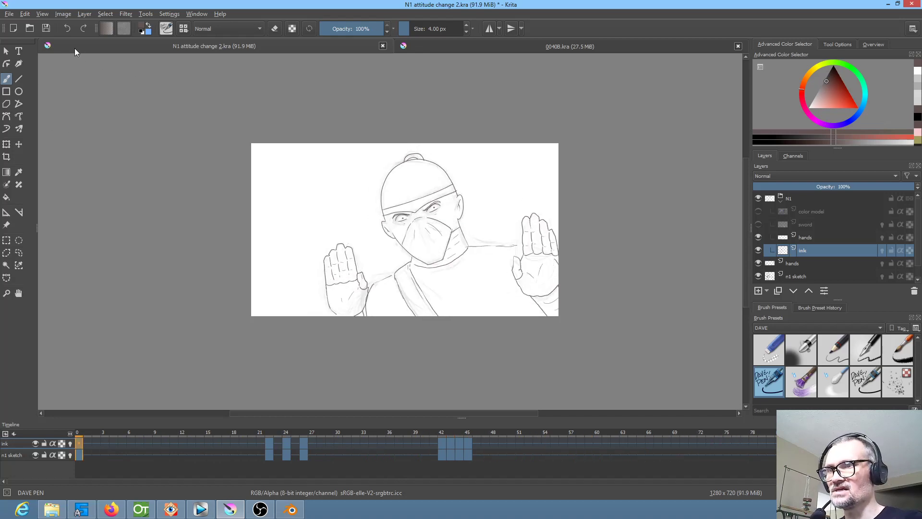
click(47, 29)
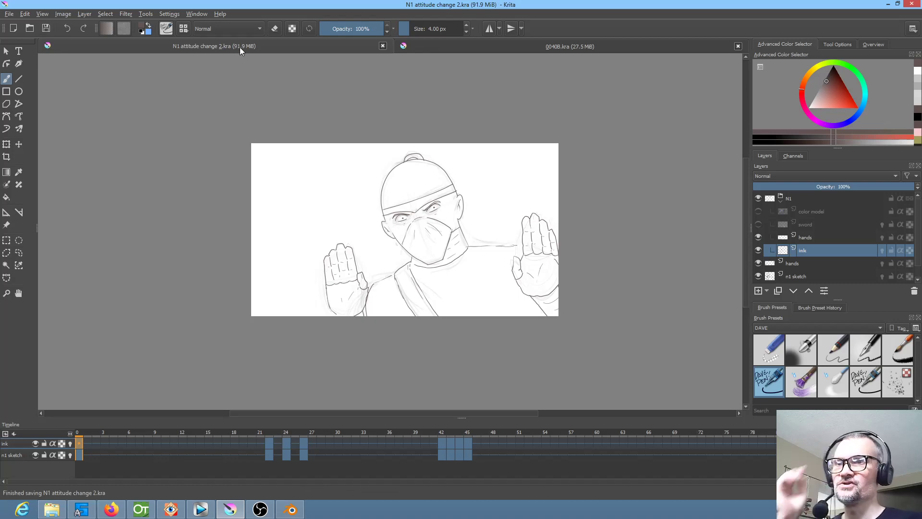
Step: View the head drawing in the 0040B.kra document and return to the N1 attitude change 2 document
click(478, 48)
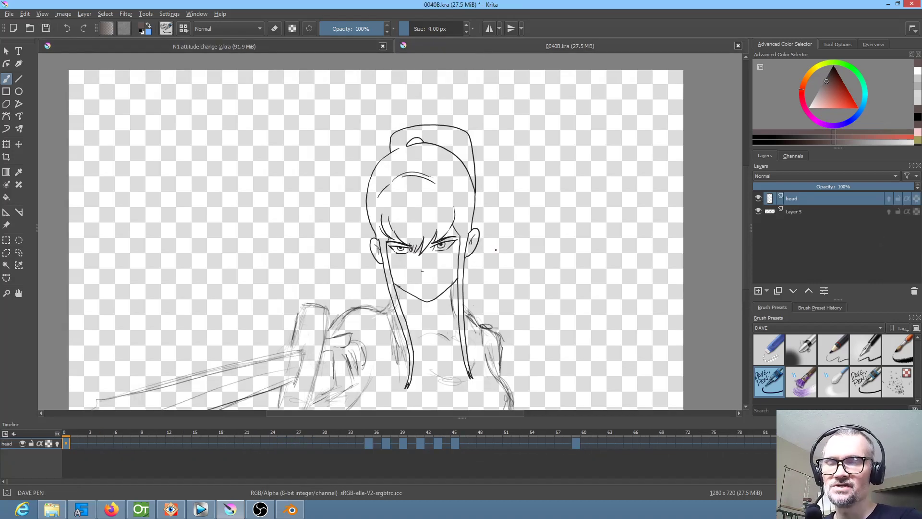
click(317, 49)
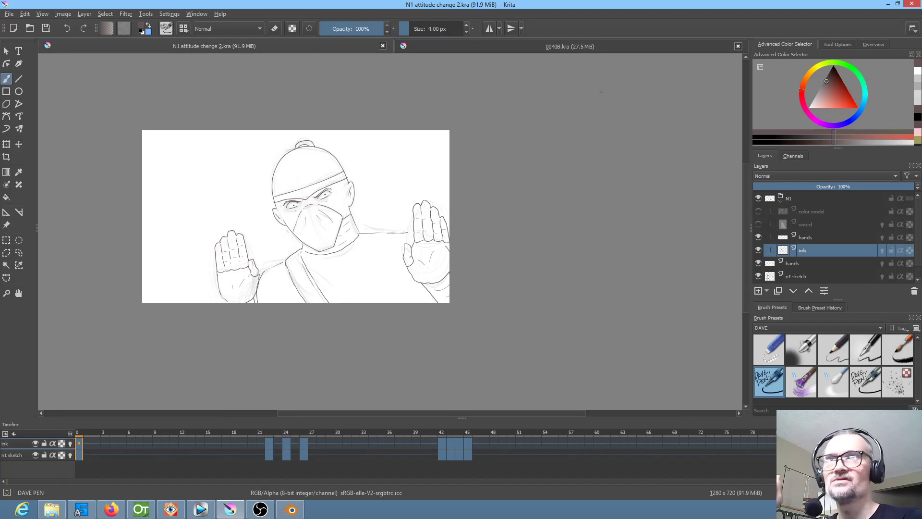